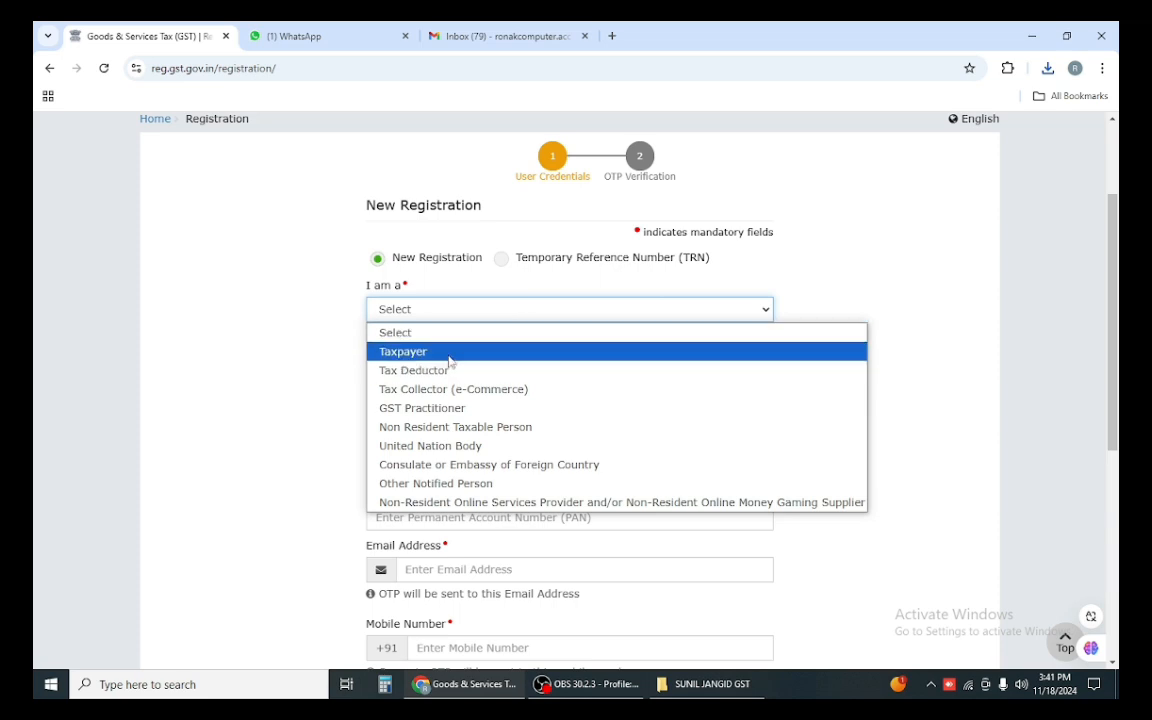
# Step: Set the applicant type to Taxpayer, the state to Rajasthan and the district to Nagaur
pyautogui.click(449, 356)
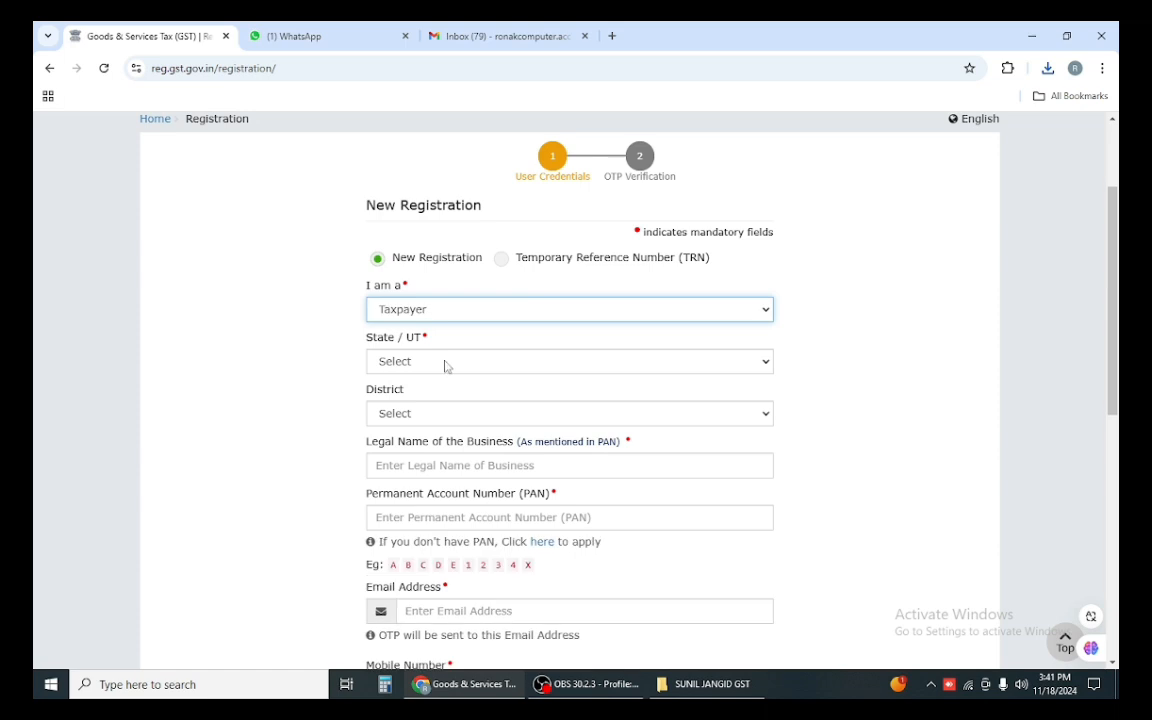
pyautogui.click(445, 365)
pyautogui.click(444, 363)
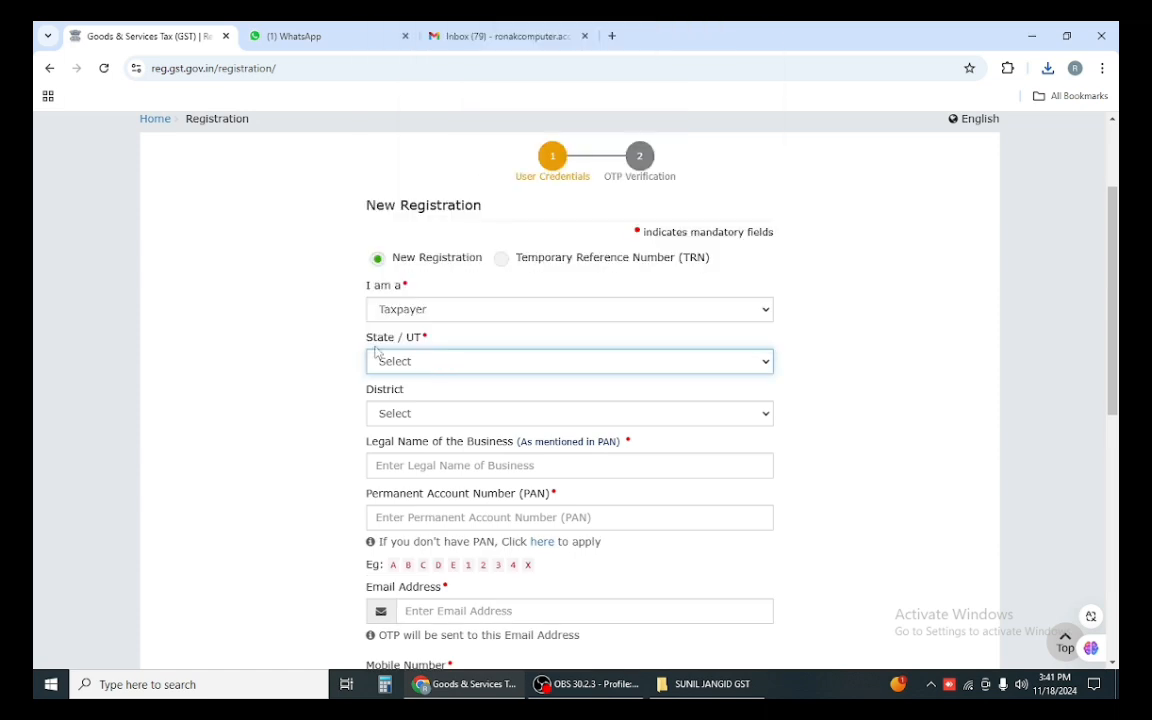
pyautogui.click(440, 362)
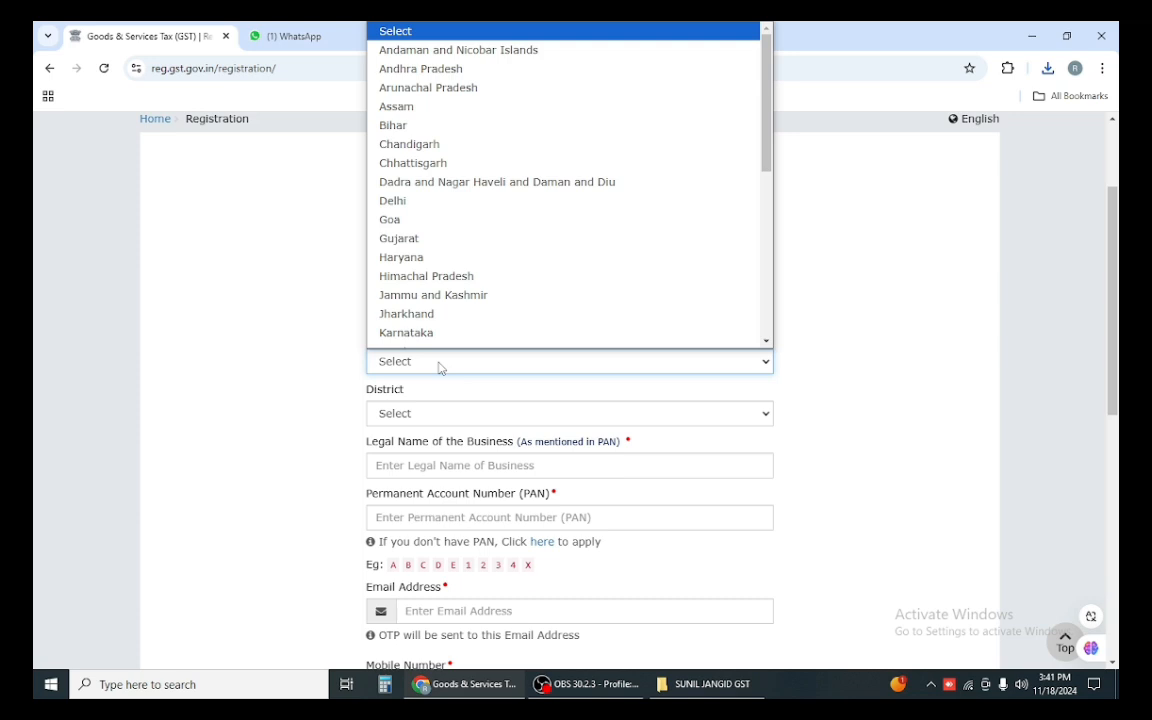
pyautogui.press('r')
pyautogui.click(440, 365)
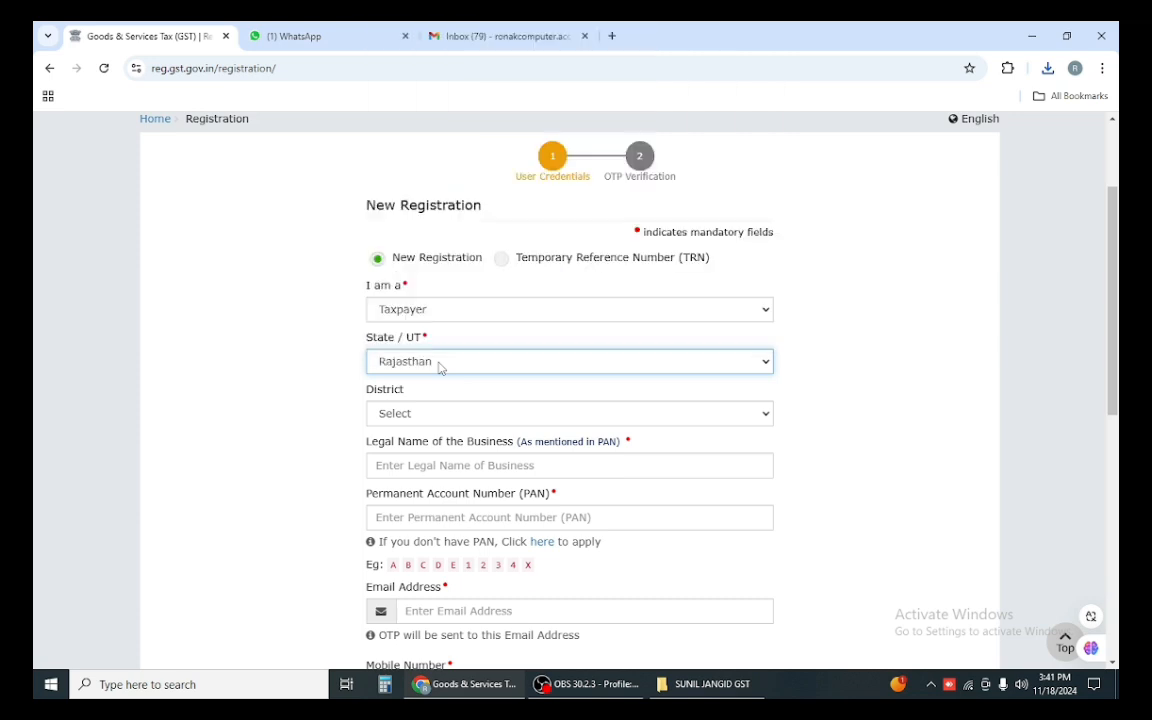
pyautogui.scroll(-2, 475, 352)
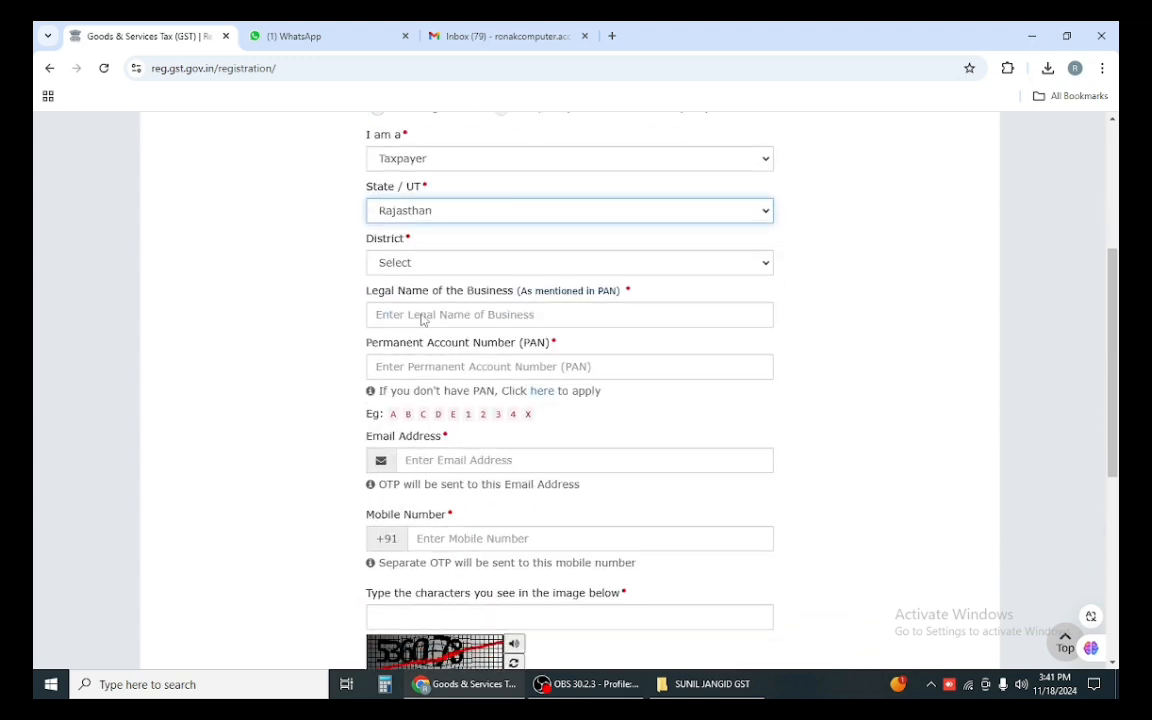
pyautogui.click(458, 265)
pyautogui.press('n')
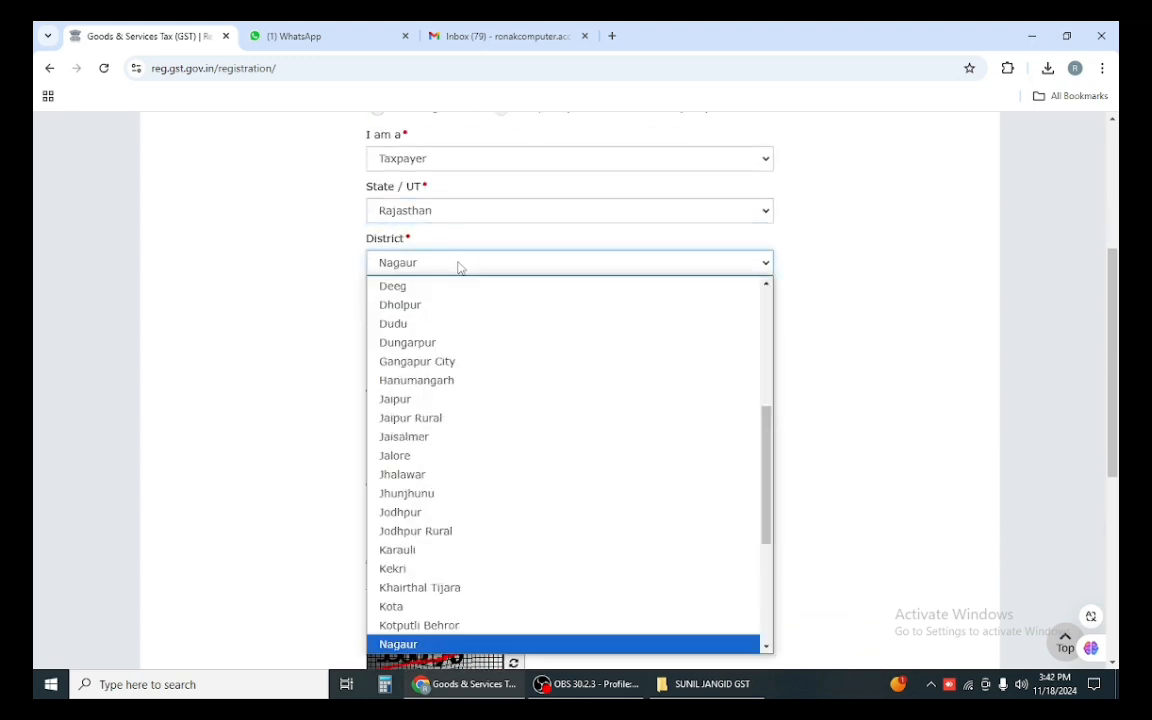
pyautogui.press('Return')
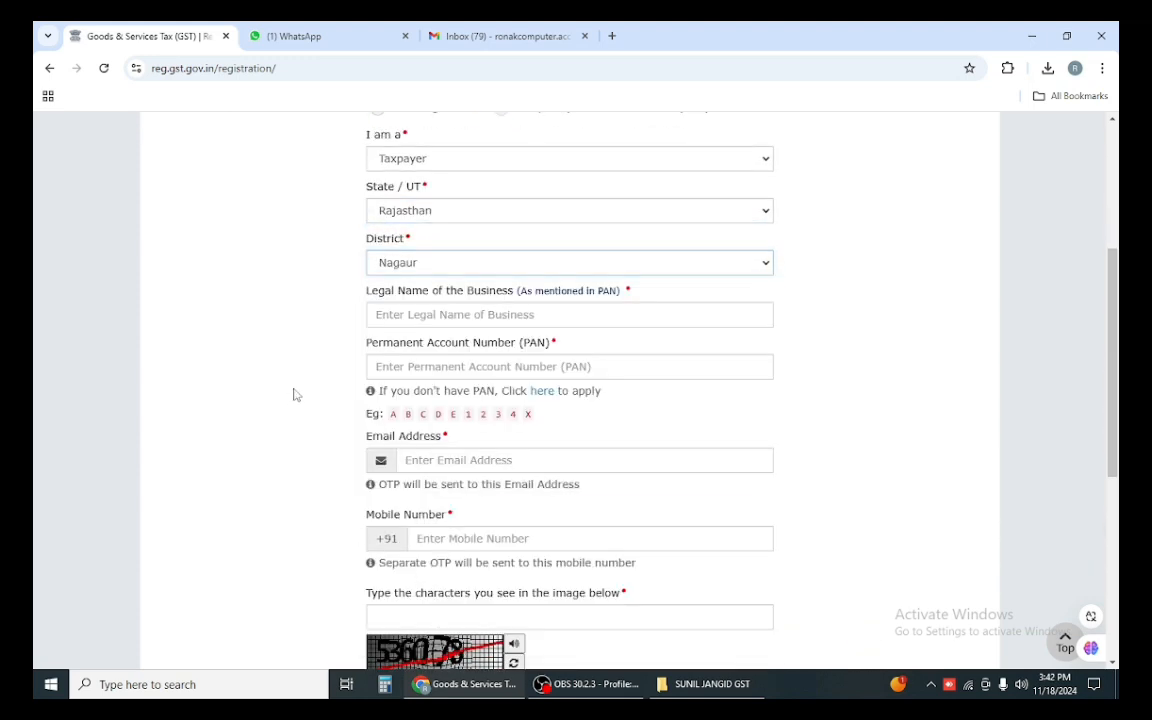
# Step: Enter the business's legal name and PAN ABCDE1234X
pyautogui.click(451, 318)
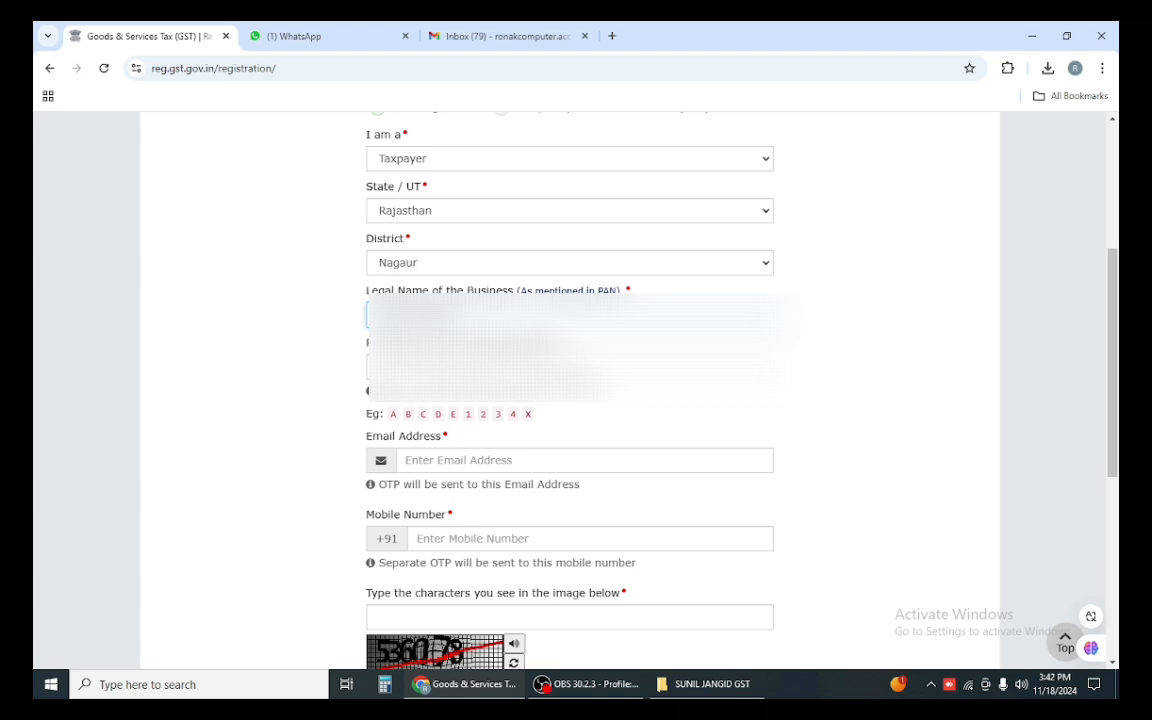
pyautogui.click(580, 368)
pyautogui.write('ABCD')
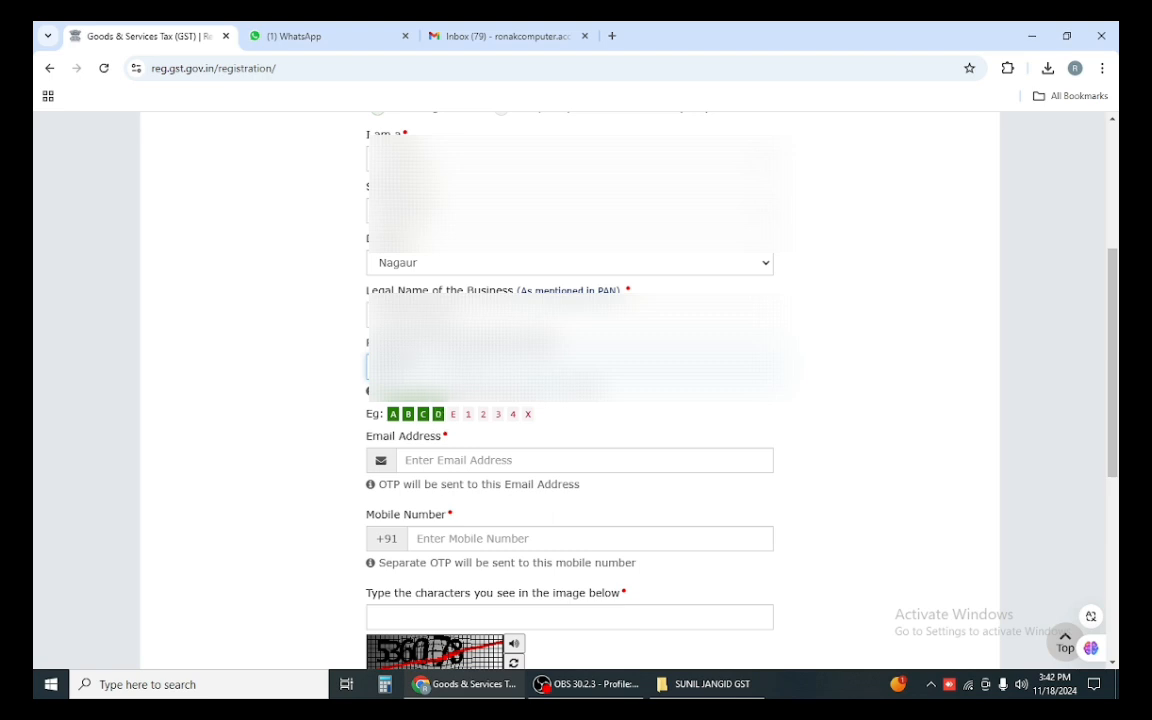
pyautogui.write('E1234X')
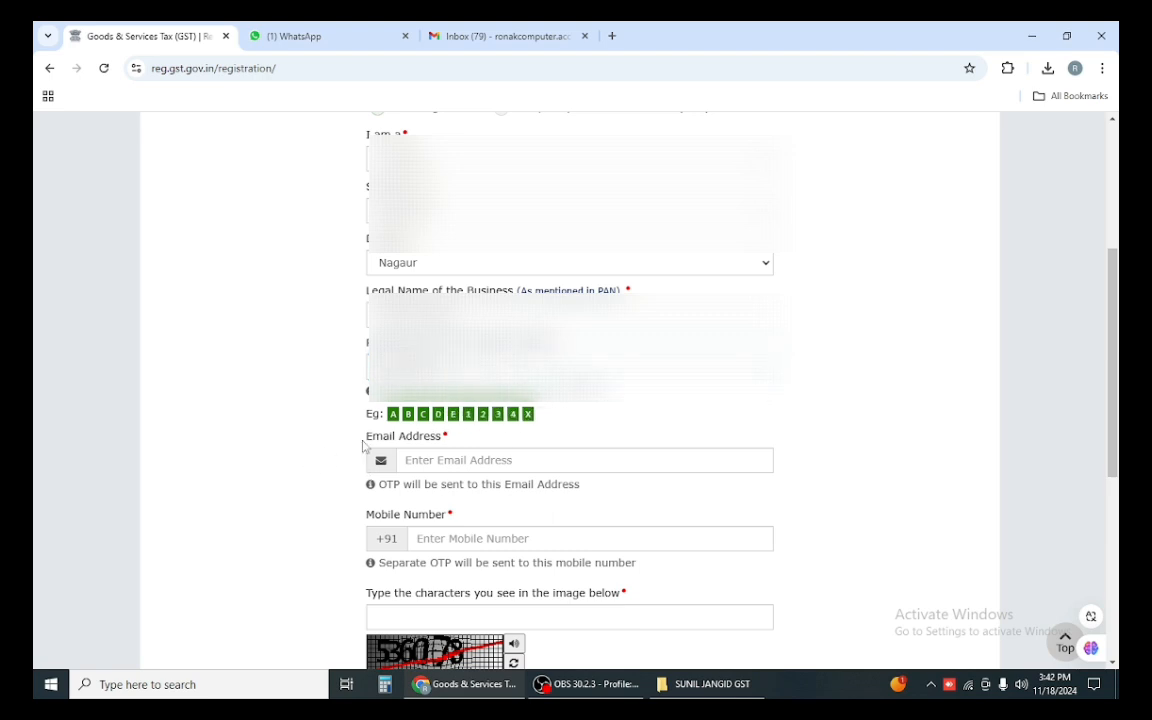
pyautogui.scroll(-2, 331, 402)
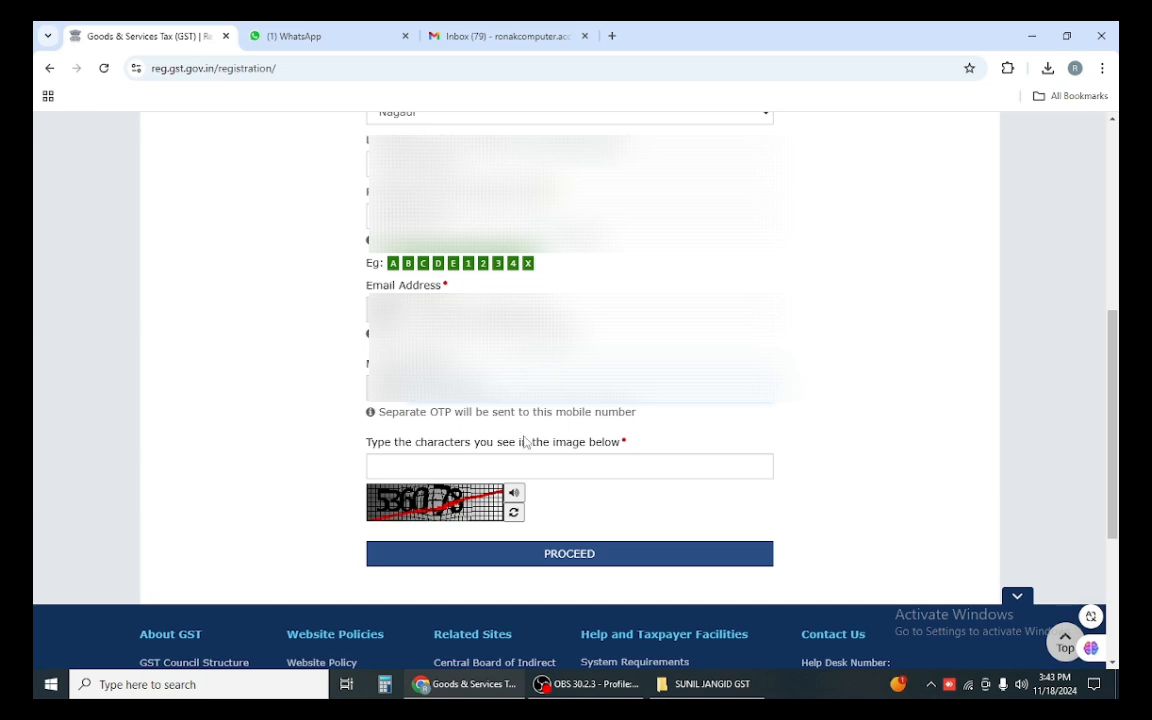
# Step: Enter captcha 536078 and submit the registration details
pyautogui.click(384, 466)
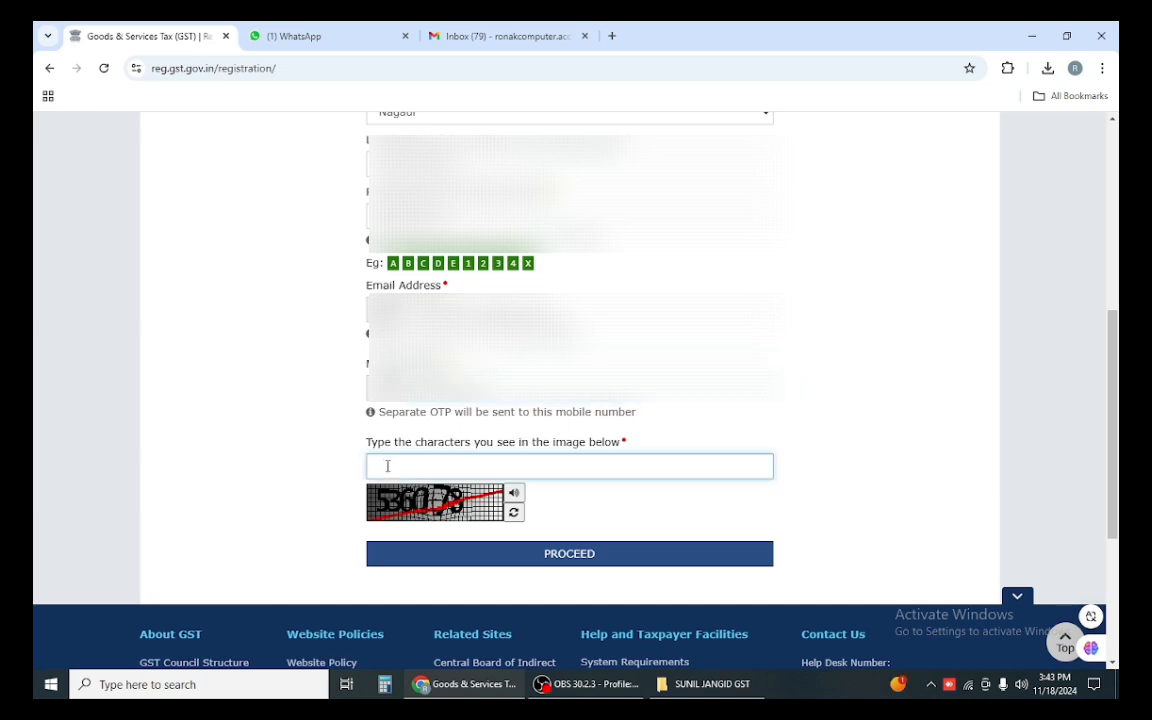
pyautogui.write('536078')
pyautogui.click(521, 559)
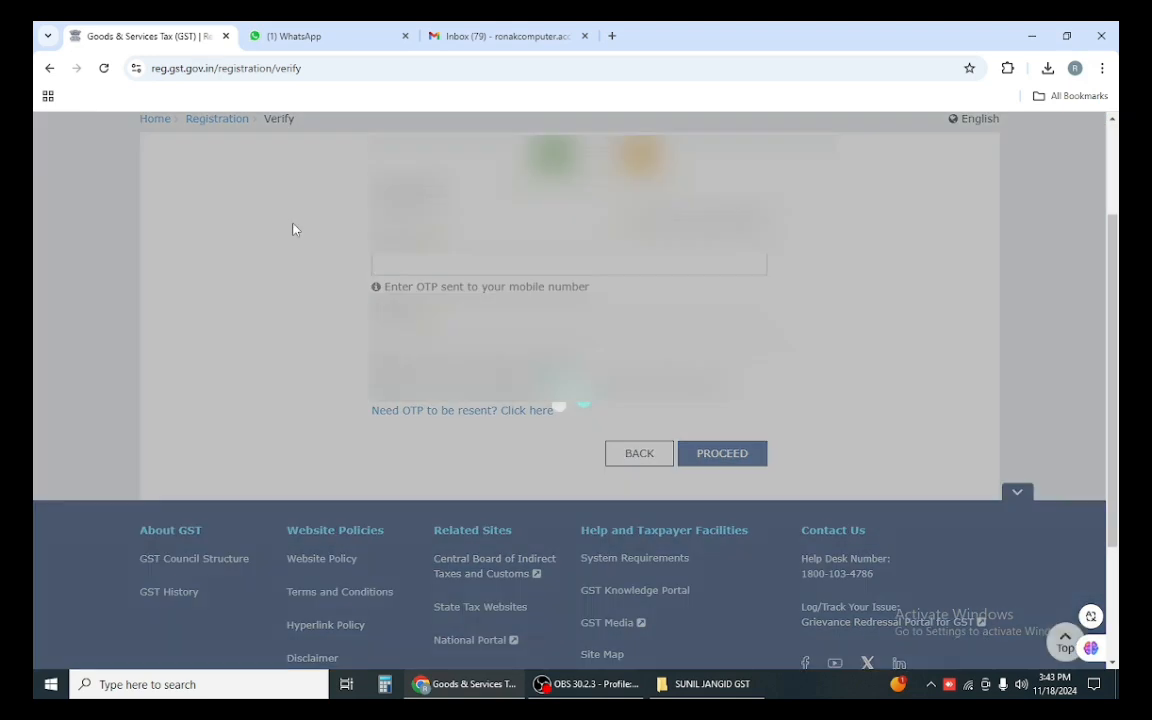
# Step: Enter the mobile OTP and the e-mail OTP, then submit both for verification
pyautogui.click(386, 263)
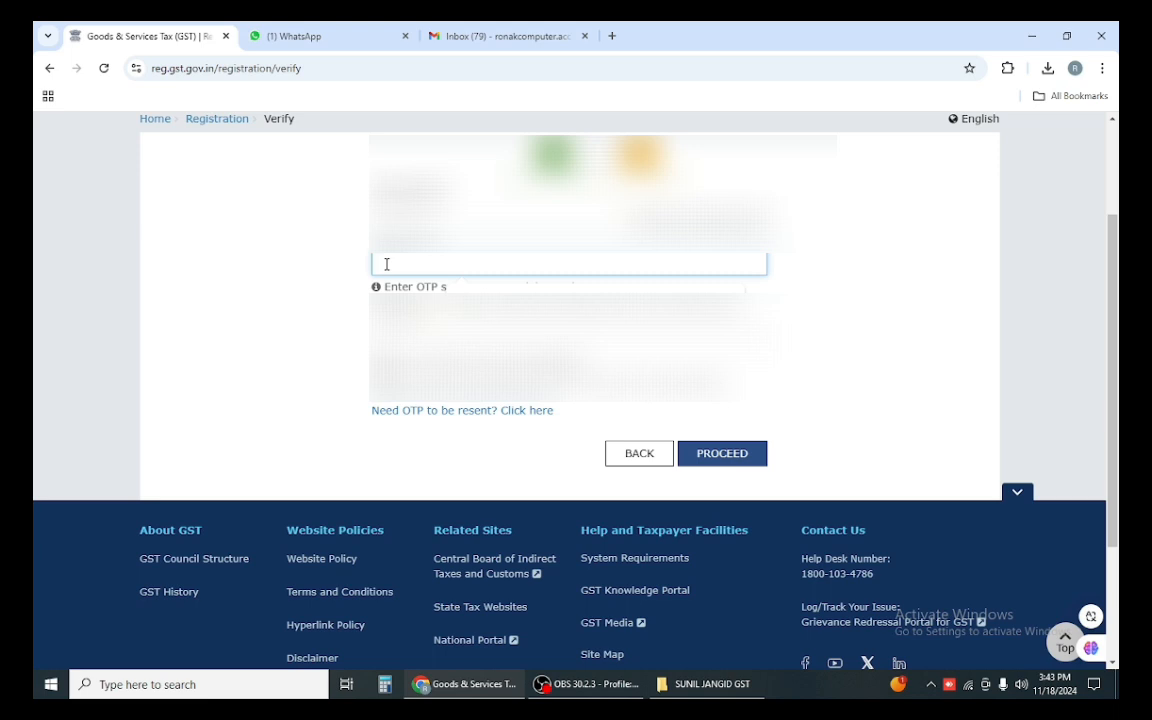
pyautogui.write('••••••')
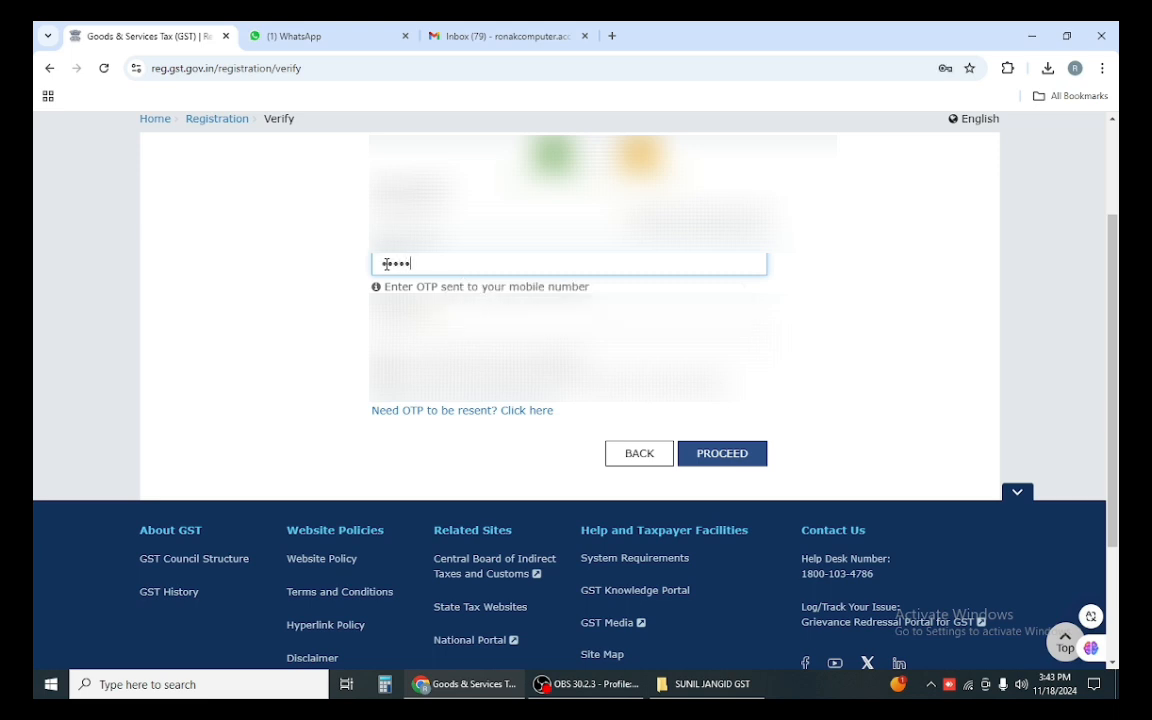
pyautogui.press('BackSpace')
pyautogui.press('BackSpace')
pyautogui.press('BackSpace')
pyautogui.press('BackSpace')
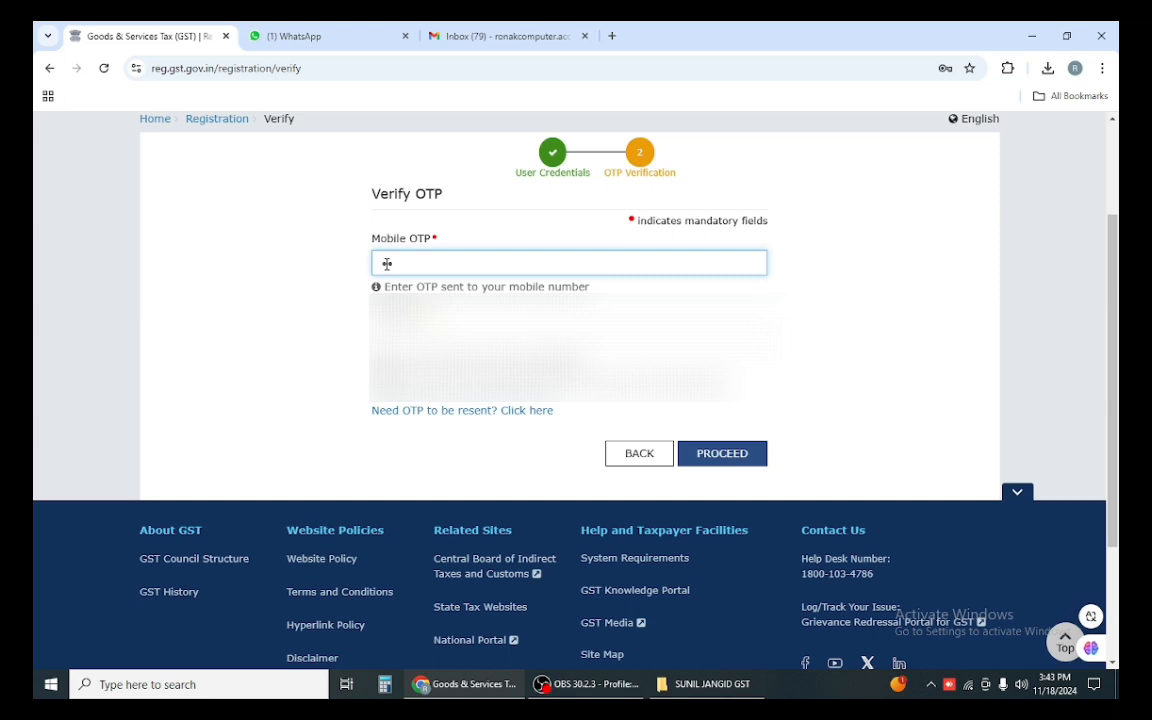
pyautogui.write('••••')
pyautogui.click(470, 338)
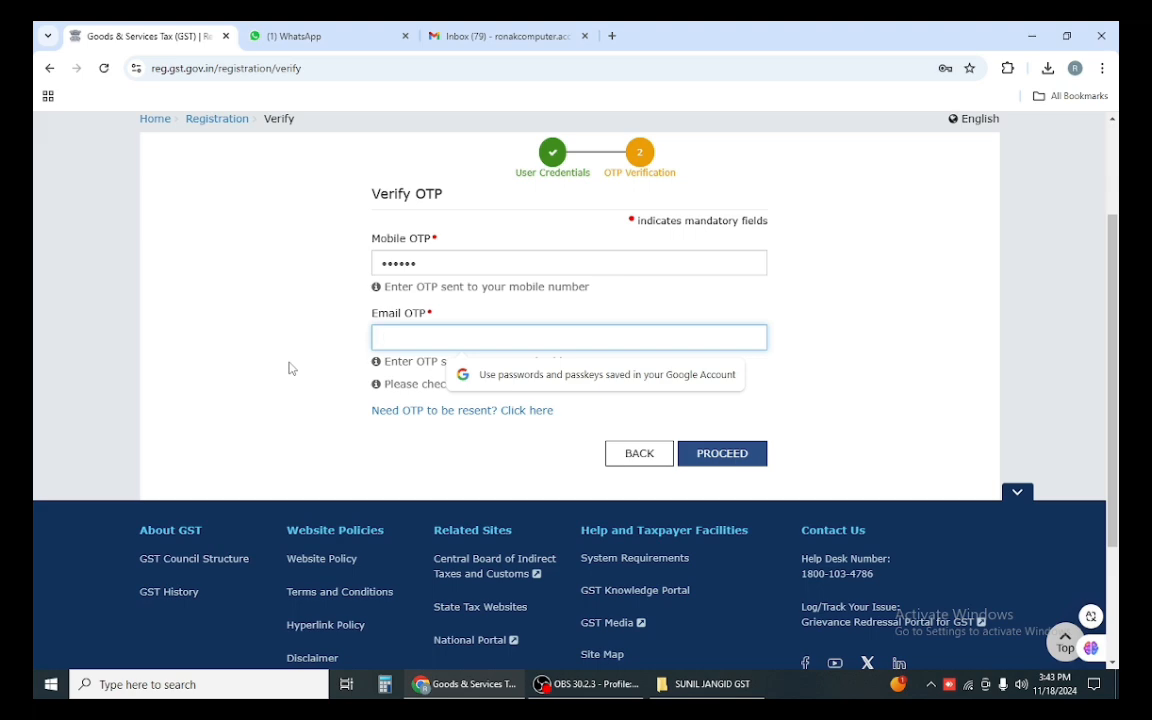
pyautogui.write('••••••')
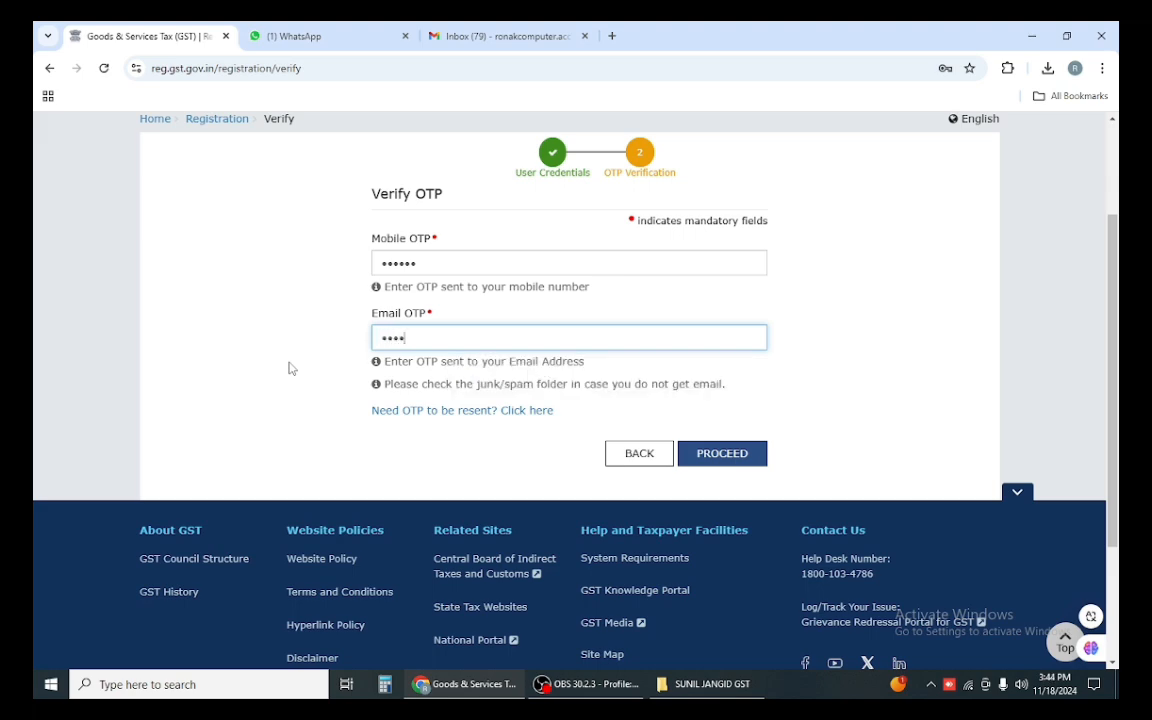
pyautogui.click(724, 453)
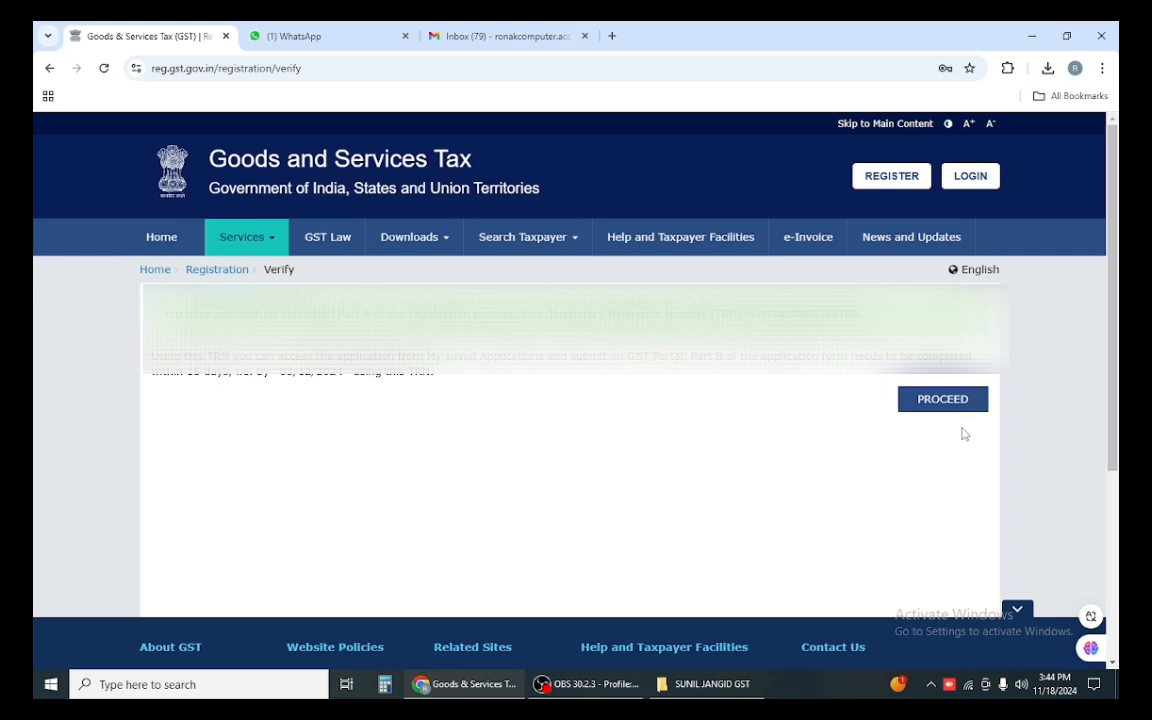
# Step: Log in with the Temporary Reference Number and captcha, then verify the OTP to reach the dashboard
pyautogui.click(935, 402)
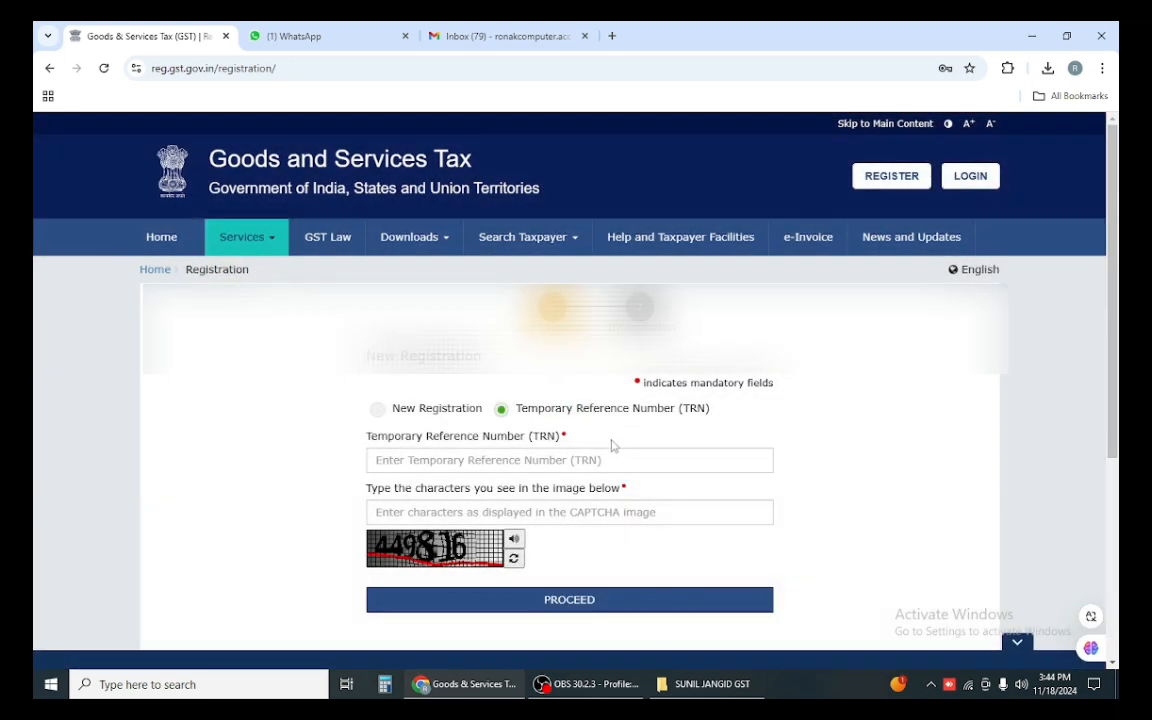
pyautogui.click(612, 460)
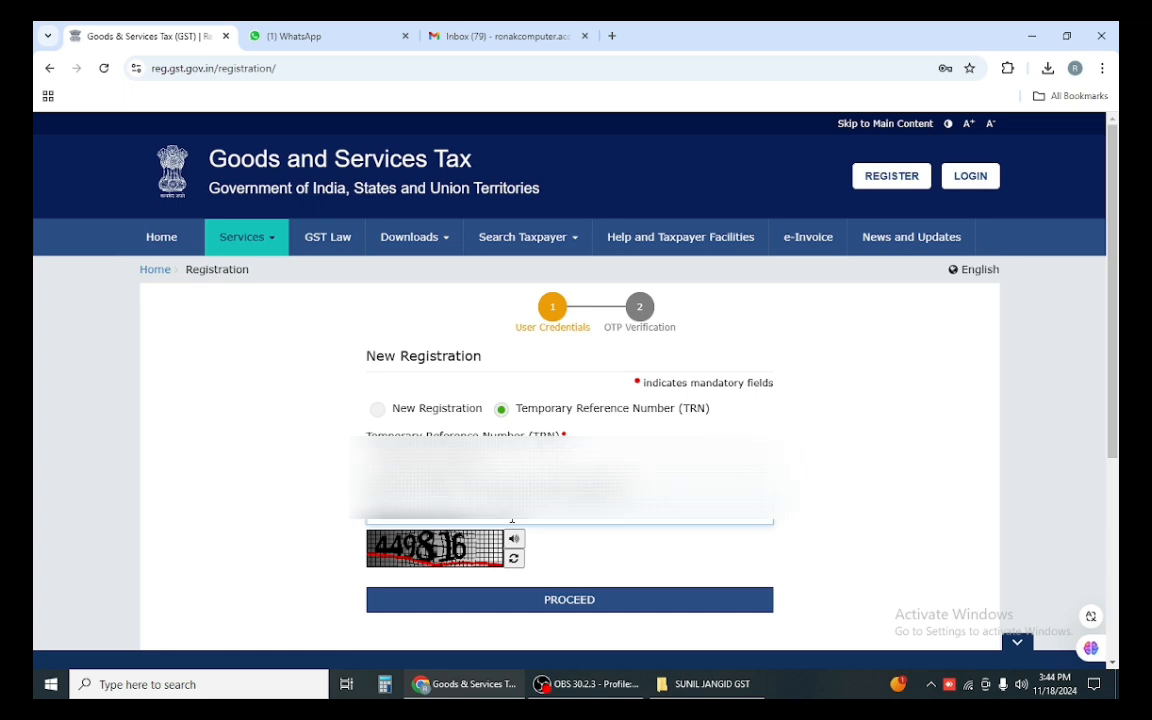
pyautogui.click(494, 606)
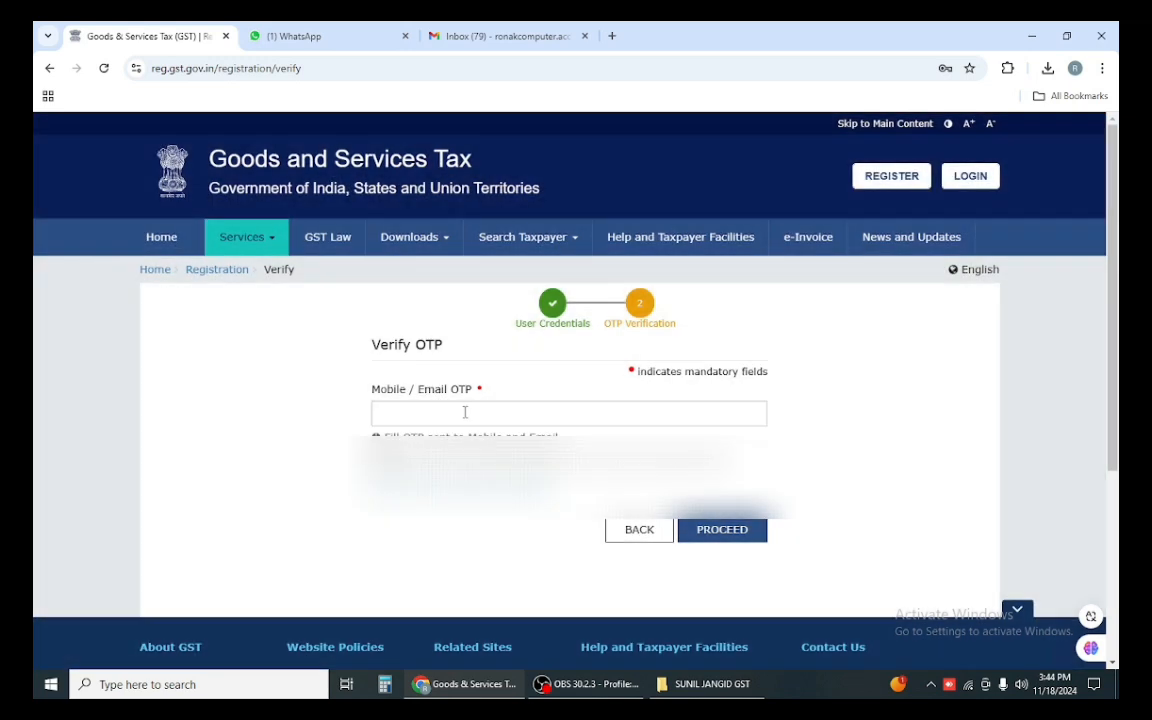
pyautogui.click(465, 412)
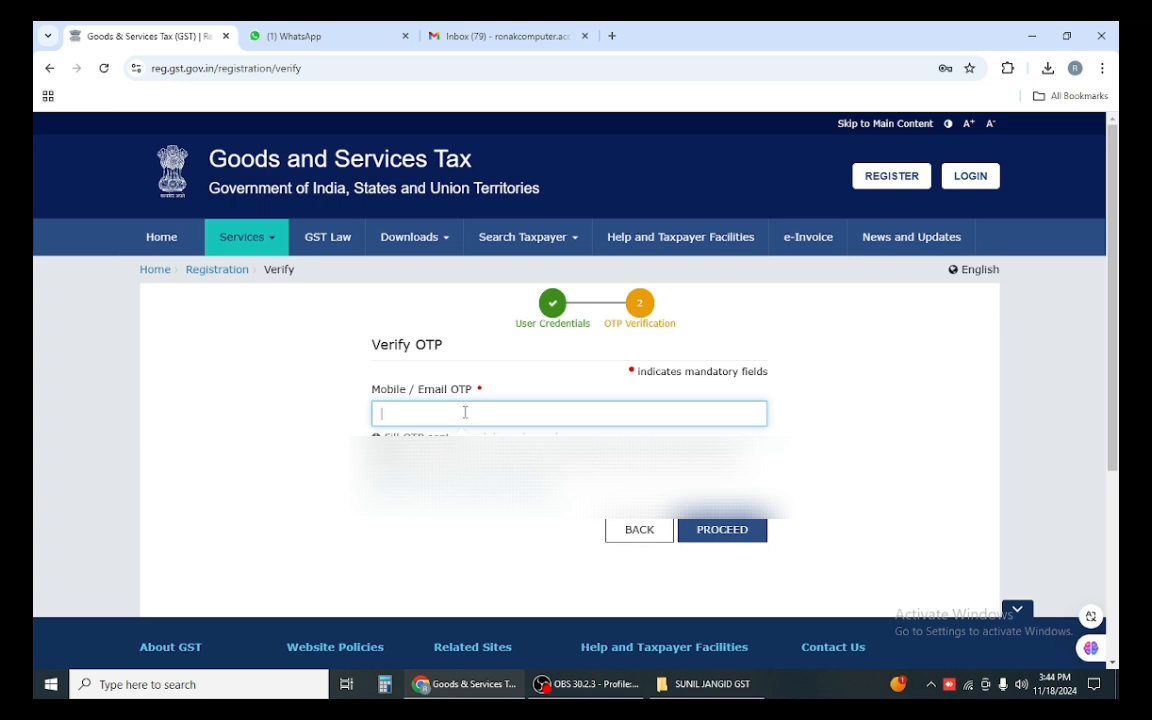
pyautogui.write('••••••')
pyautogui.click(715, 533)
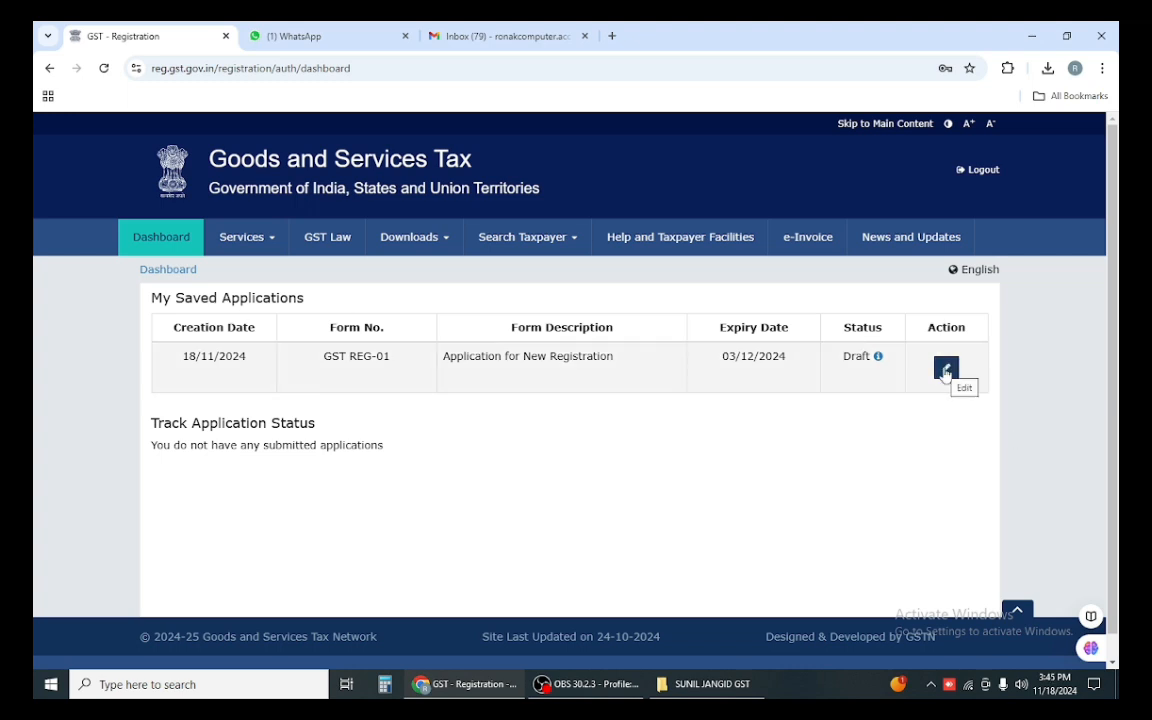
# Step: Open the draft REG-01 application's Business Details, then open the RENT AGREEMENT PDF from the documents folder
pyautogui.click(946, 370)
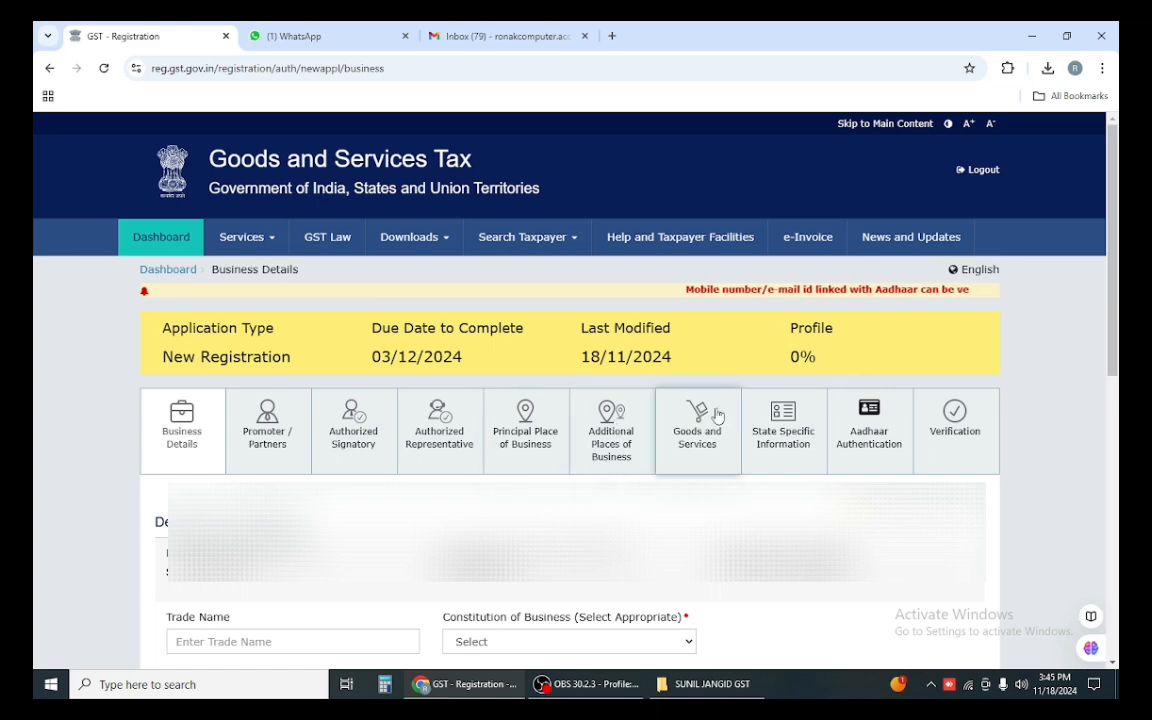
pyautogui.scroll(-3, 400, 405)
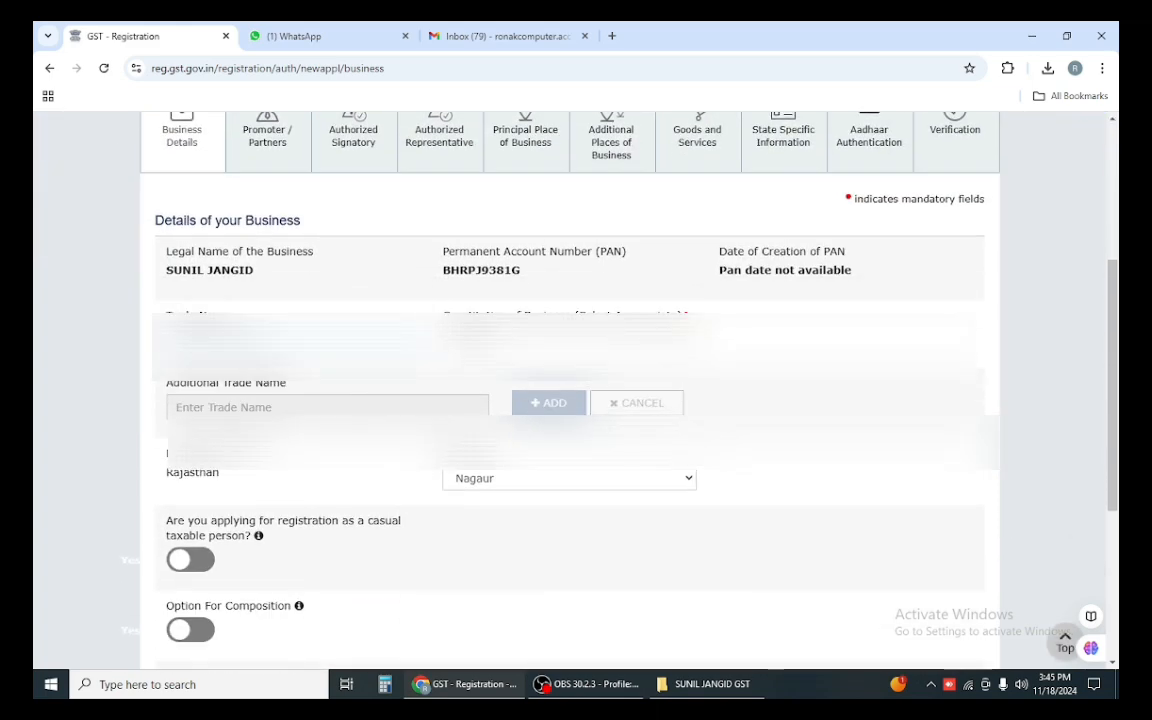
pyautogui.click(686, 690)
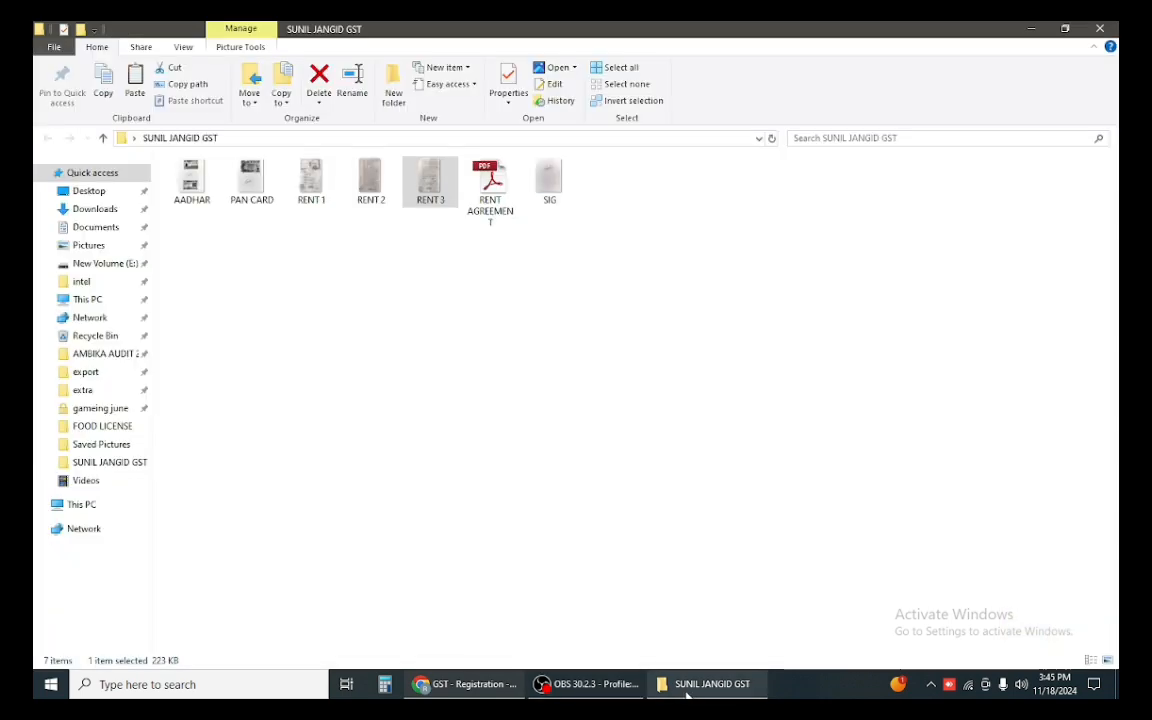
pyautogui.click(686, 690)
pyautogui.click(686, 690)
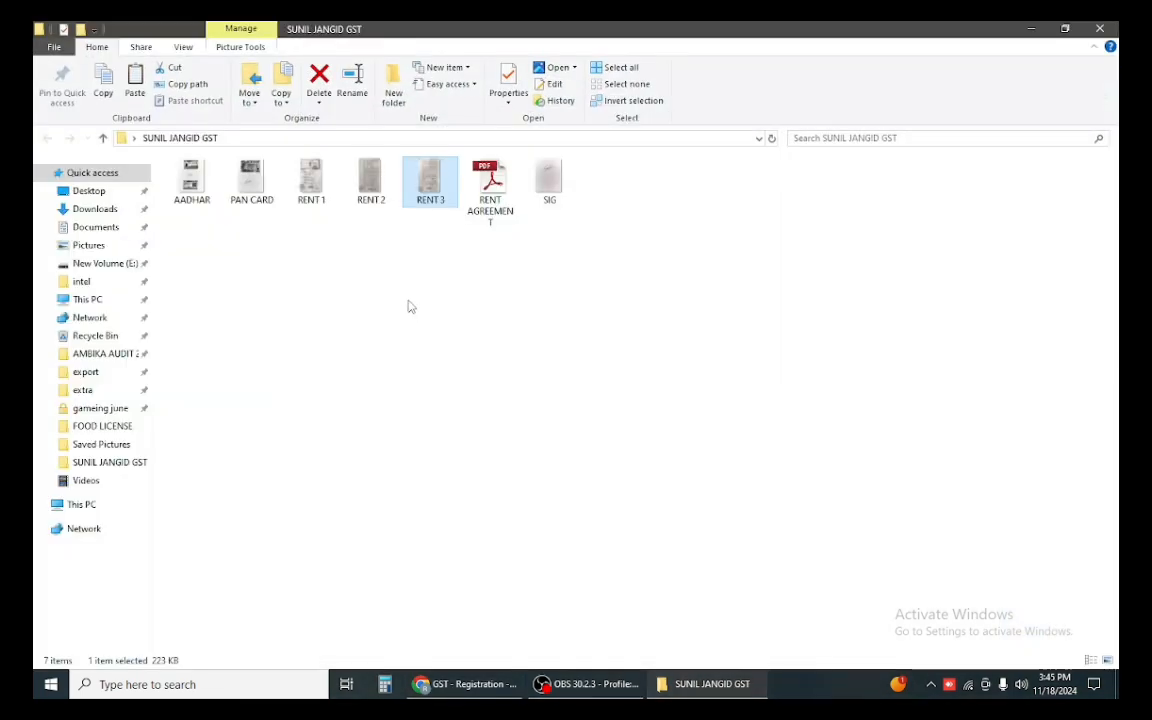
pyautogui.doubleClick(490, 185)
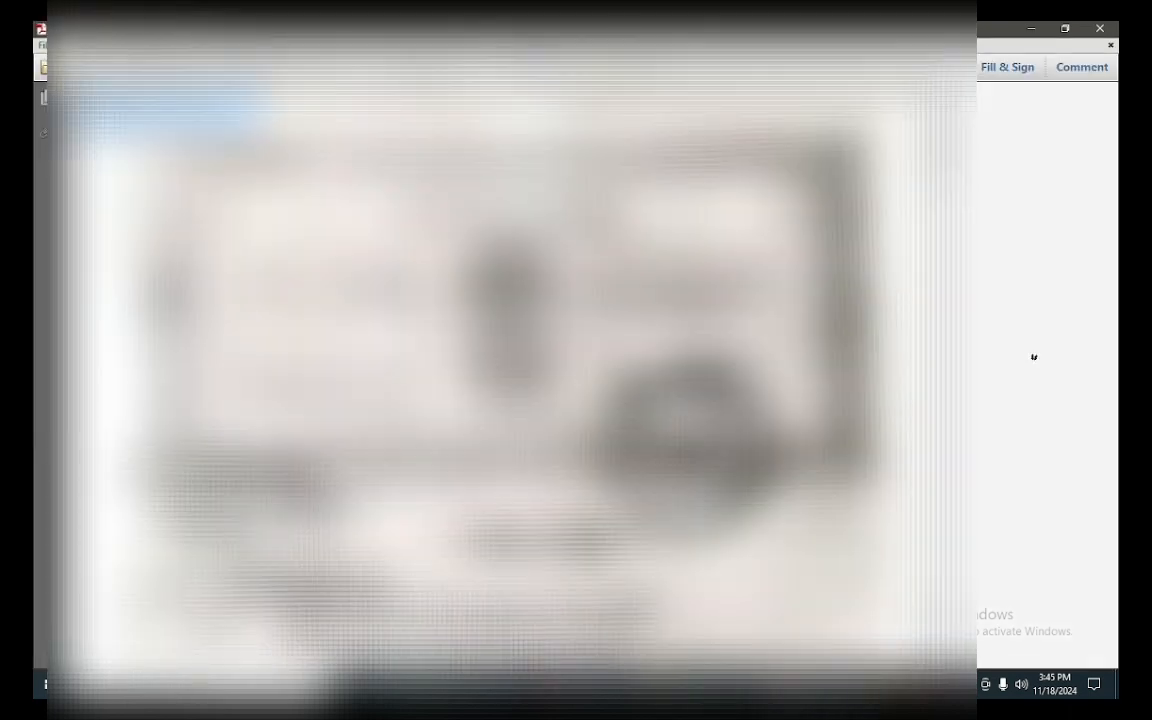
# Step: Scroll through the rent agreement PDF, then return to the GST registration form in Chrome
pyautogui.scroll(-3, 1034, 357)
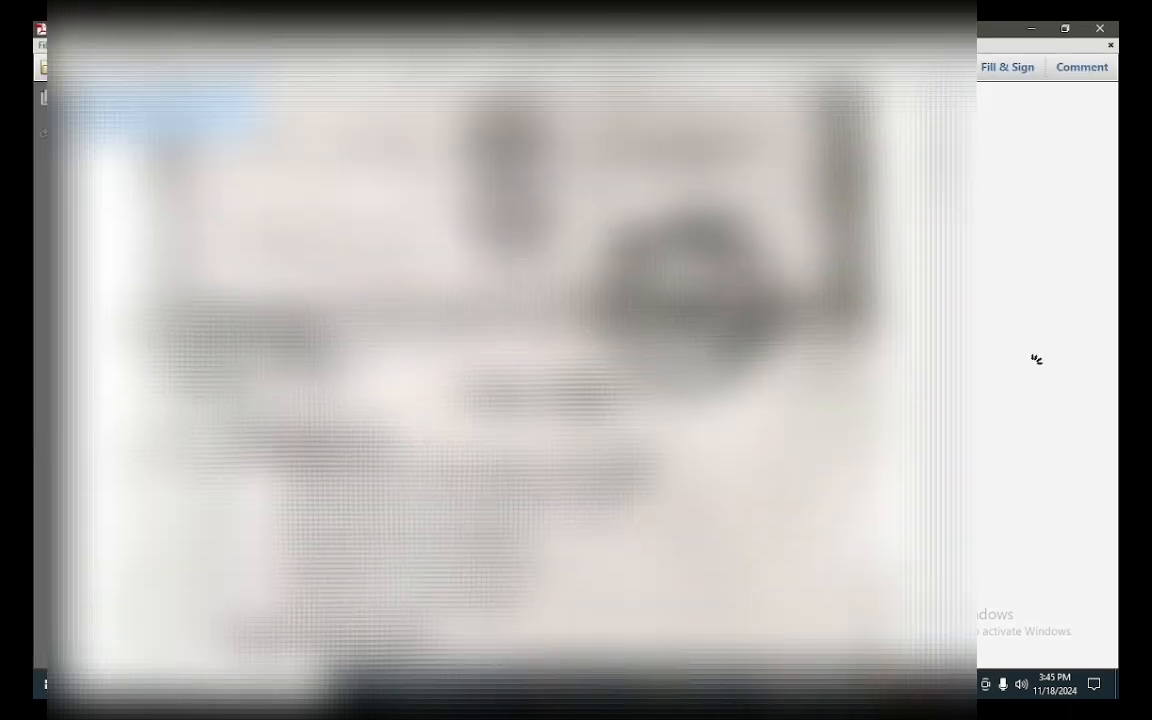
pyautogui.scroll(-3, 1037, 359)
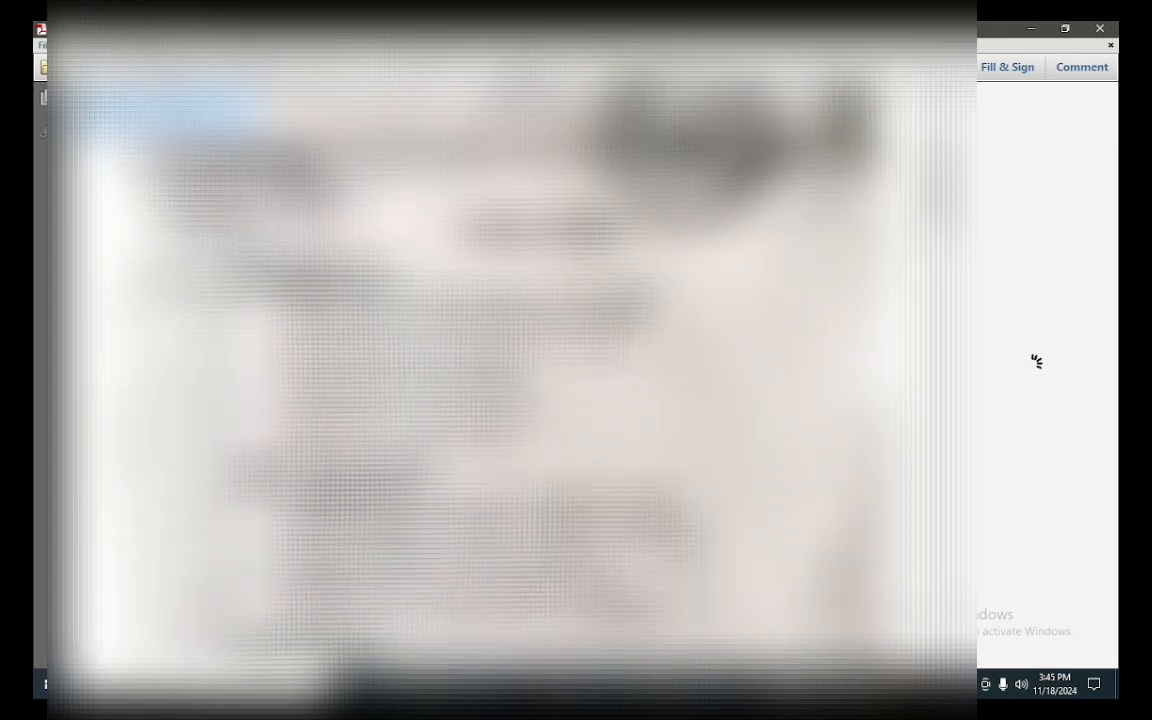
pyautogui.click(415, 684)
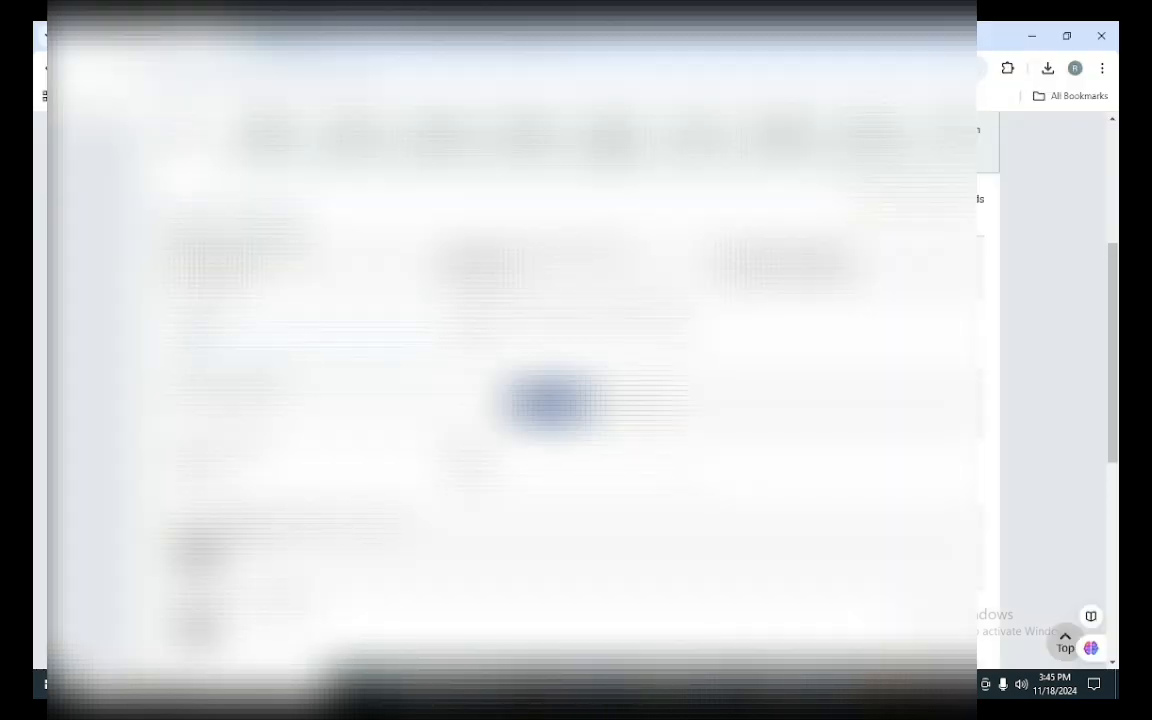
# Step: Enter trade name SHREE BALAJI TRADING COMPANY, set constitution to Proprietorship, and add an additional trade name
pyautogui.write('SHREE ')
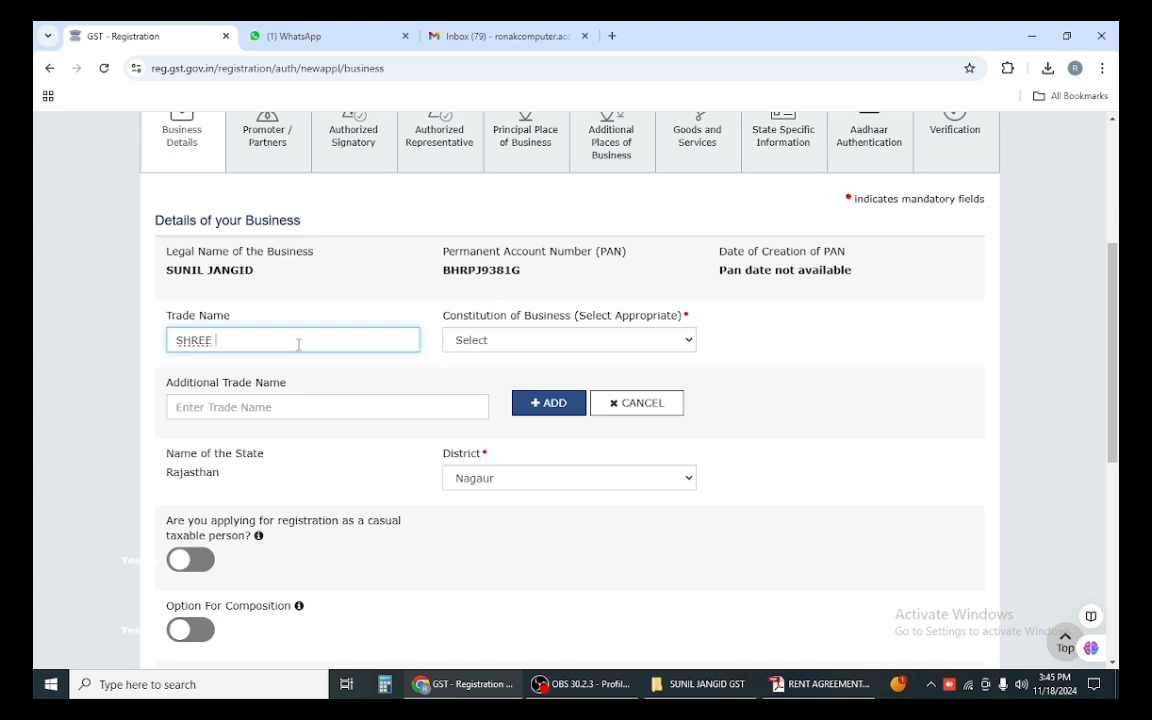
pyautogui.write('BALAJI TRADING ')
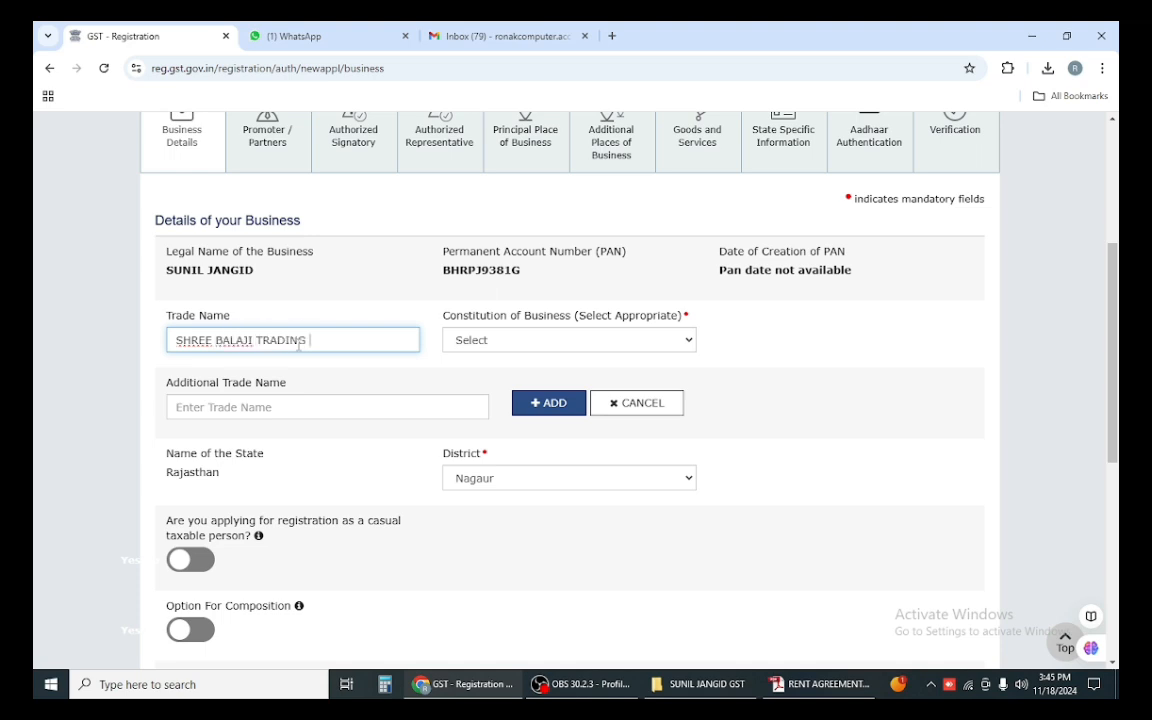
pyautogui.write('COMPANY')
pyautogui.hotkey('alt', 'Tab')
pyautogui.hotkey('alt', 'Tab')
pyautogui.click(482, 342)
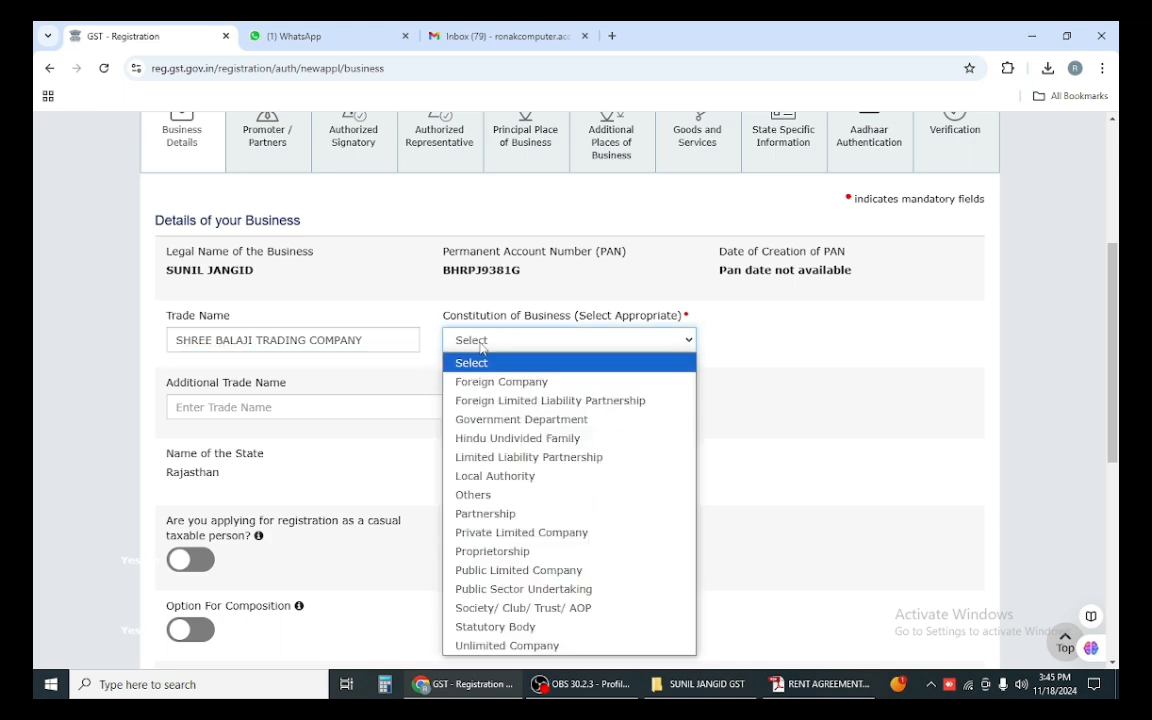
pyautogui.click(485, 515)
pyautogui.click(504, 345)
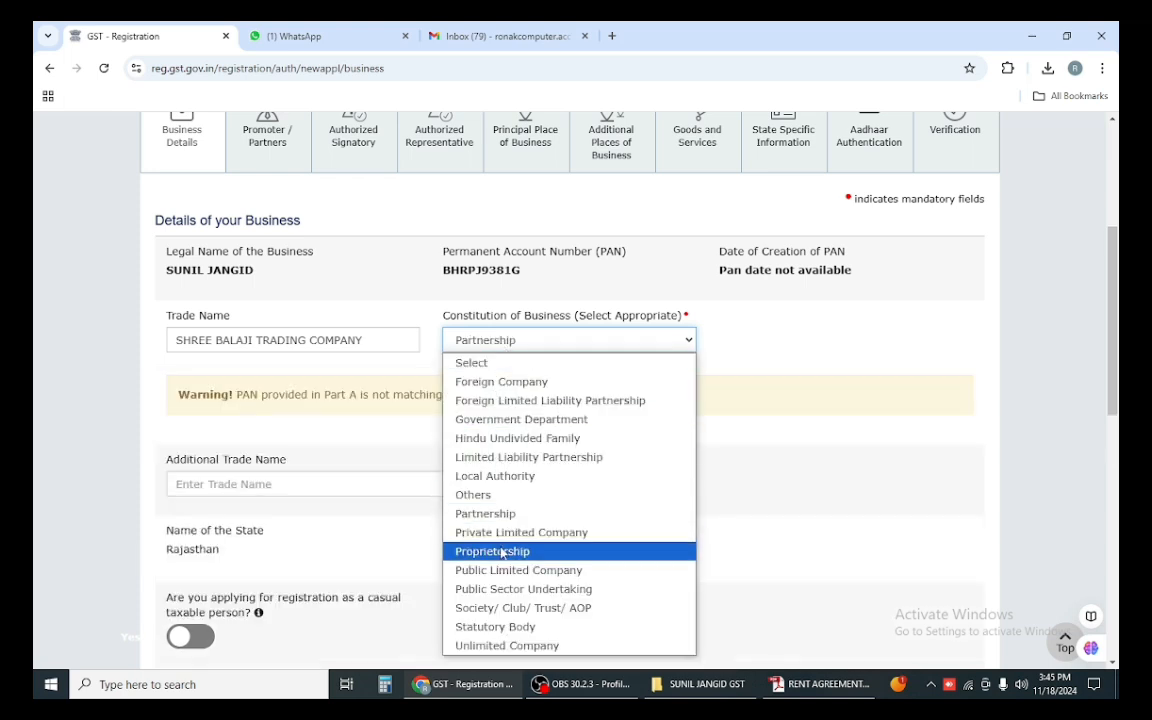
pyautogui.click(501, 551)
pyautogui.click(275, 407)
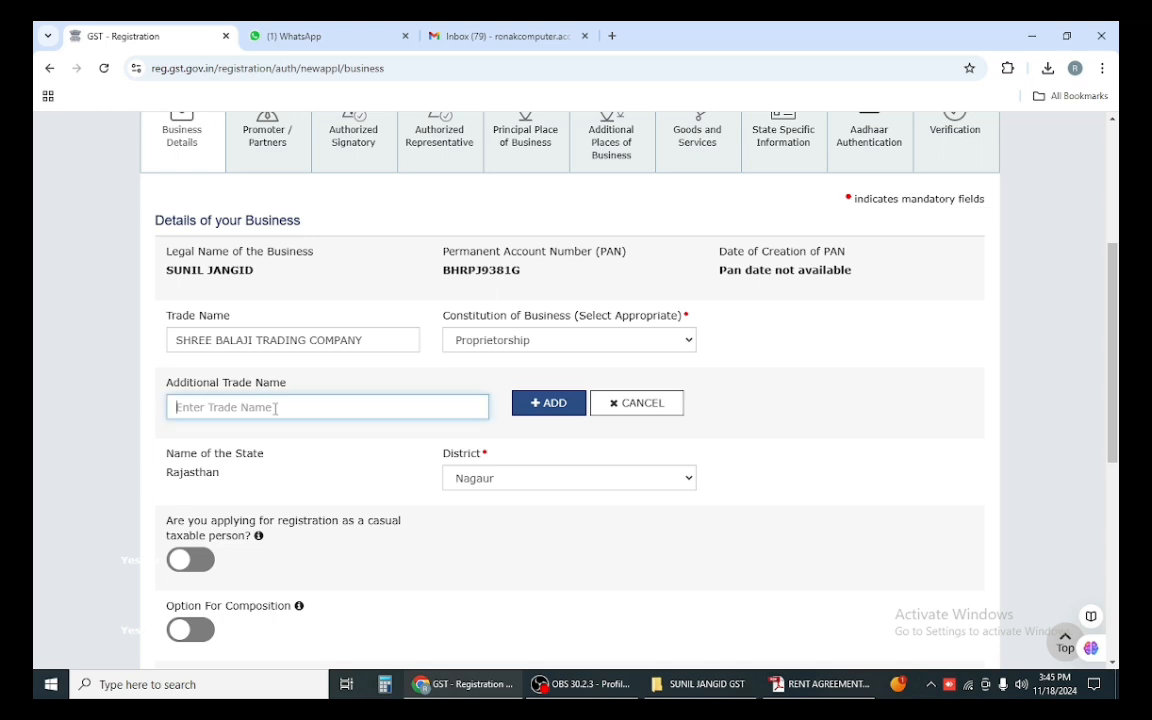
pyautogui.click(543, 410)
# Step: Set the reason to obtain registration to Crossing the Threshold
pyautogui.scroll(-2, 591, 462)
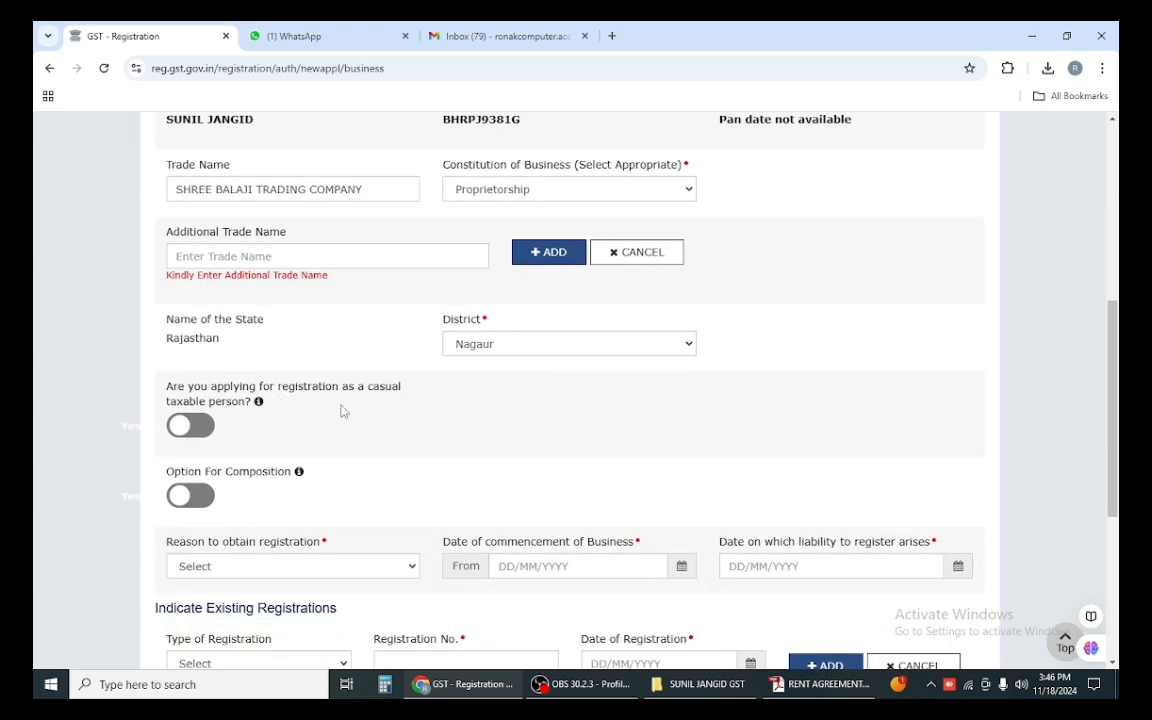
pyautogui.scroll(-1, 254, 447)
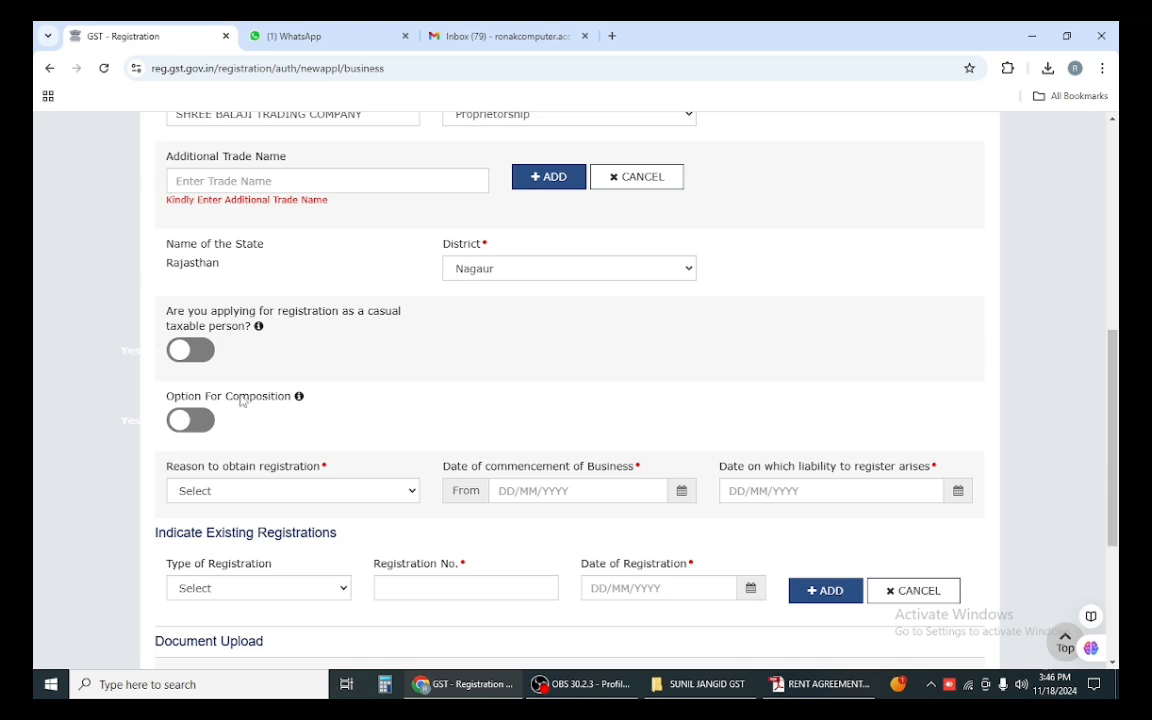
pyautogui.scroll(-1, 315, 362)
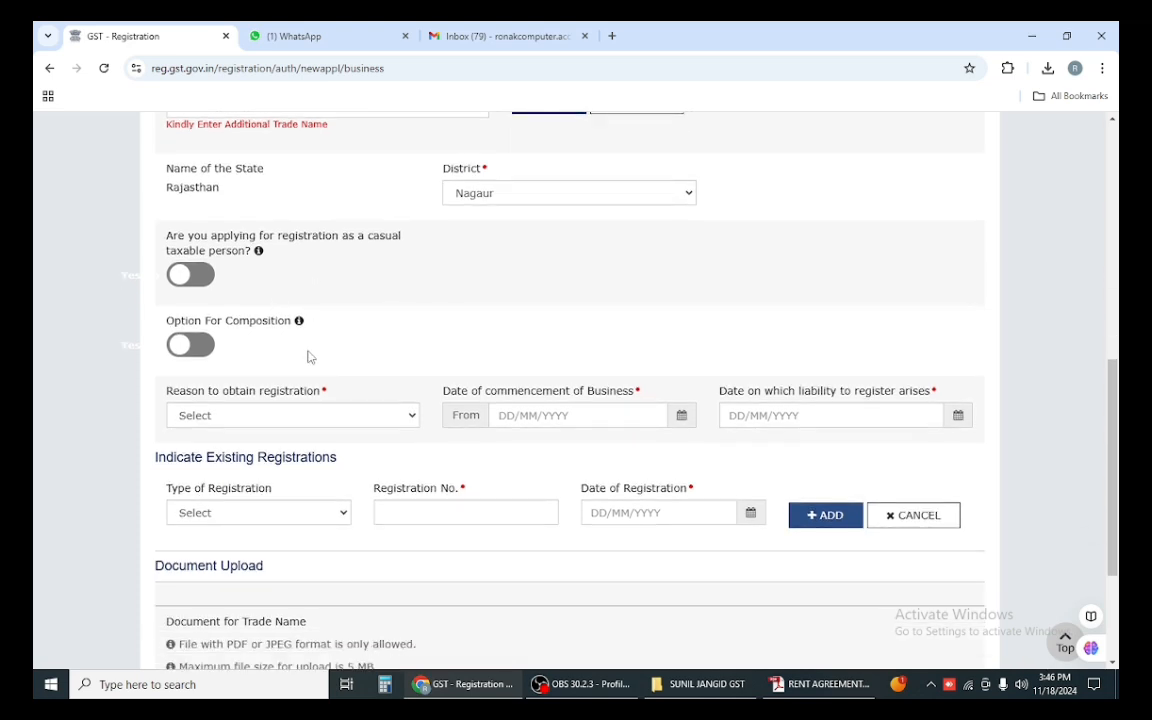
pyautogui.scroll(-1, 310, 358)
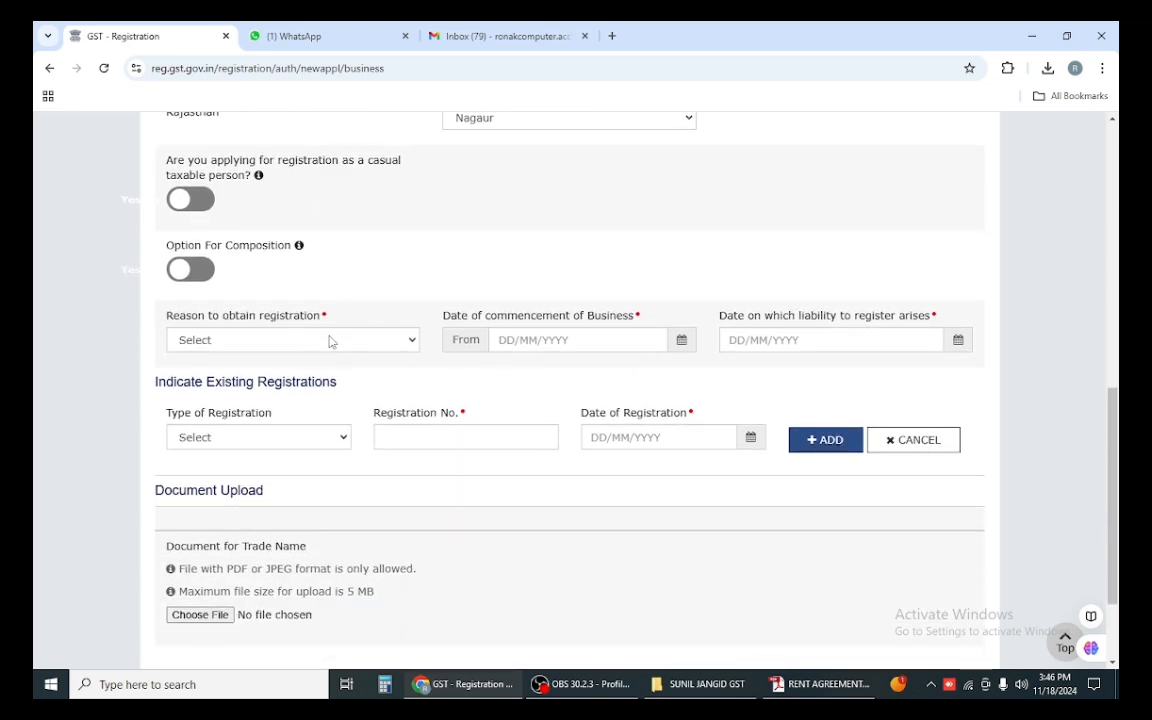
pyautogui.click(330, 340)
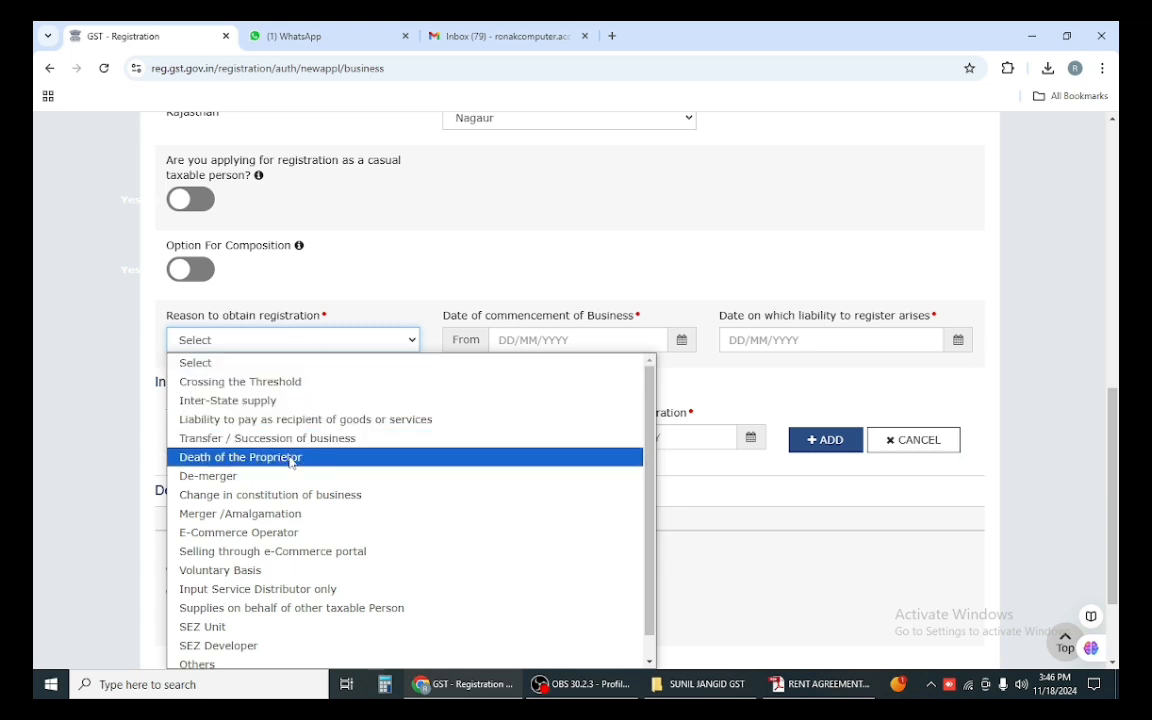
pyautogui.scroll(-1, 291, 461)
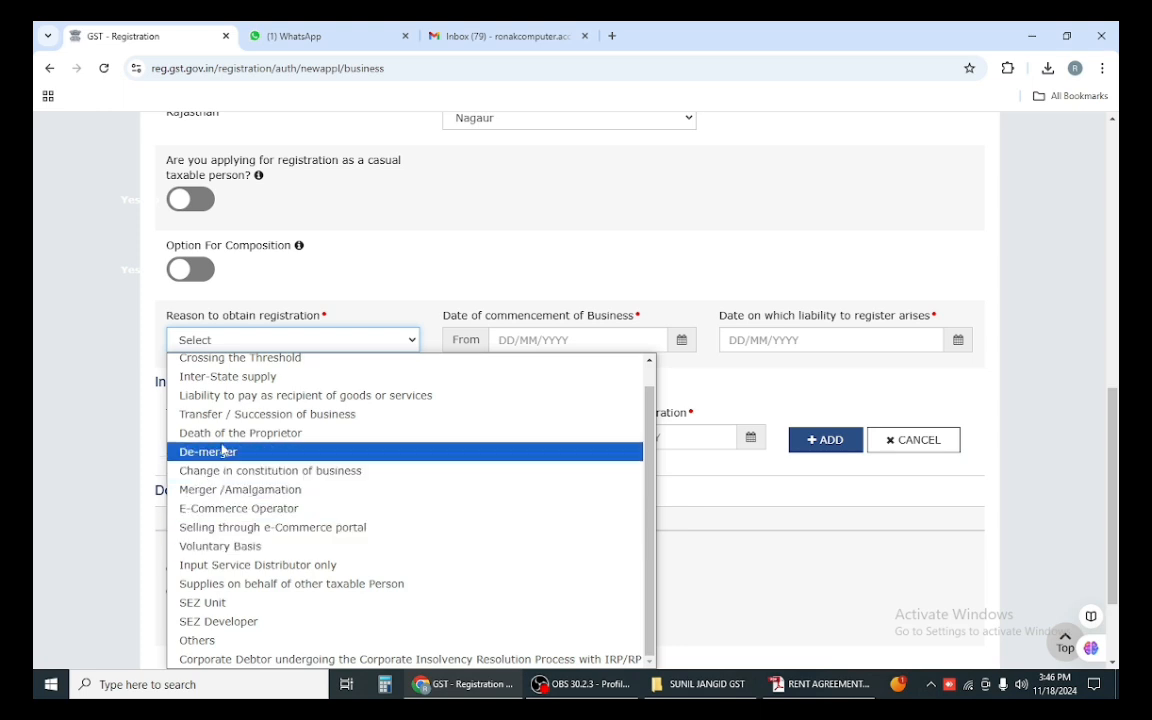
pyautogui.scroll(1, 235, 440)
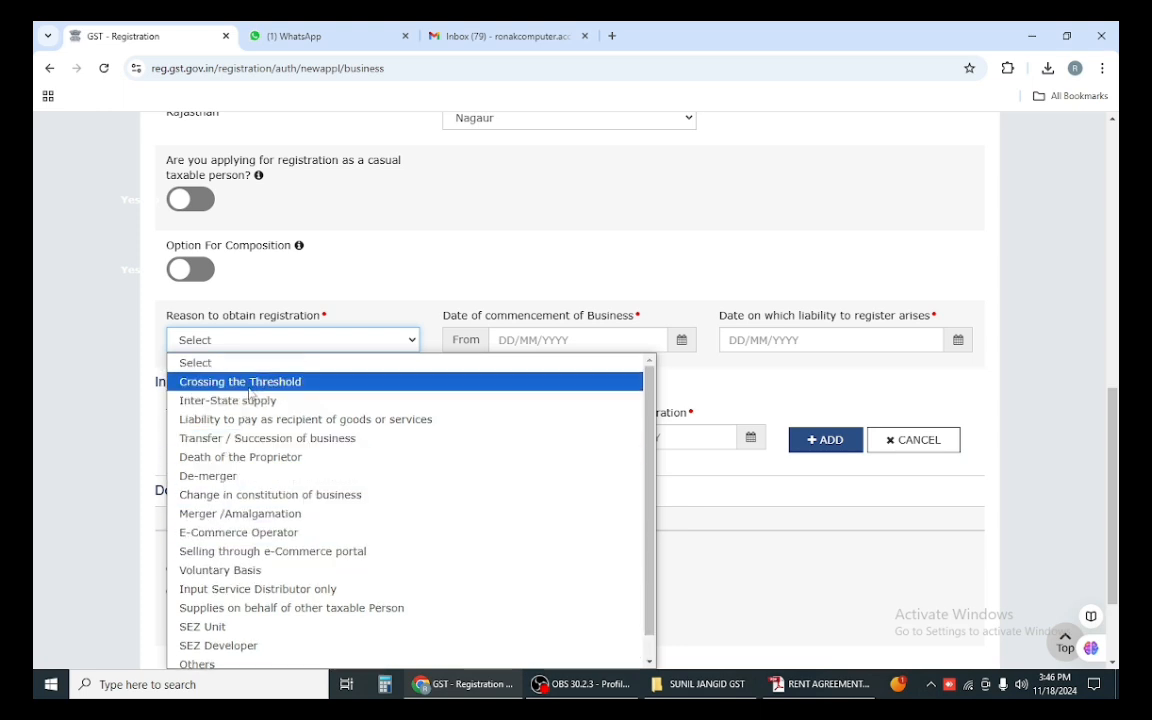
pyautogui.click(253, 390)
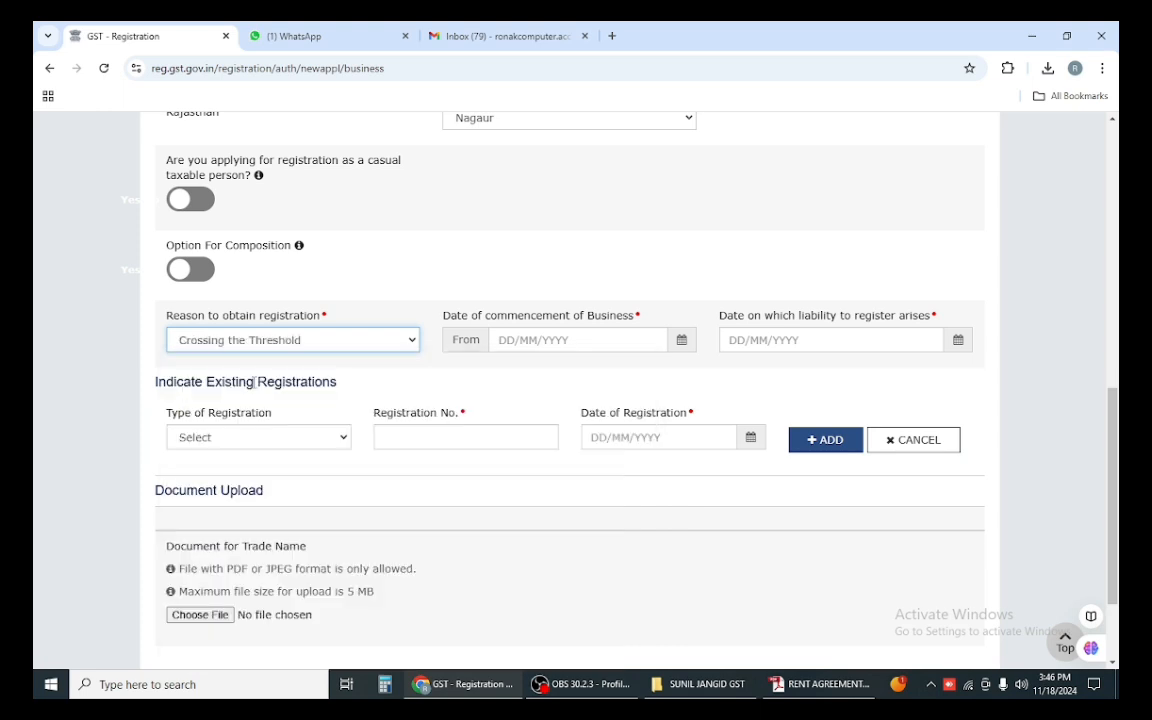
pyautogui.click(433, 381)
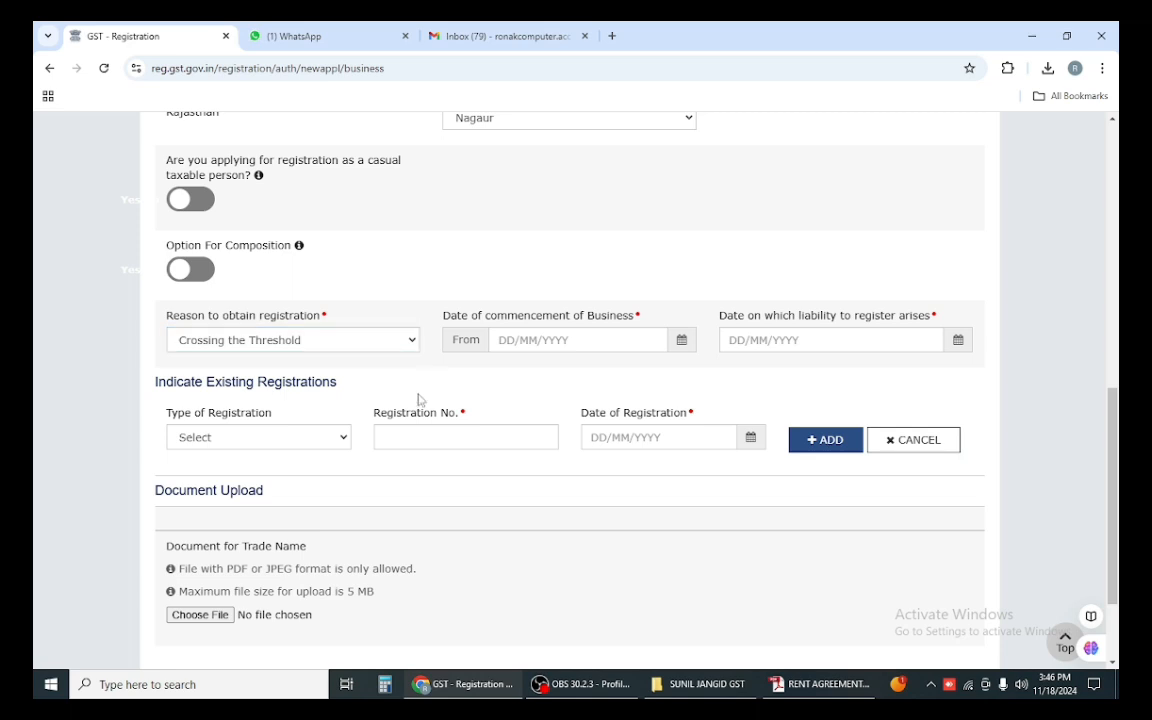
# Step: Enter 18/11/2024 as both the commencement date and the liability date
pyautogui.click(503, 341)
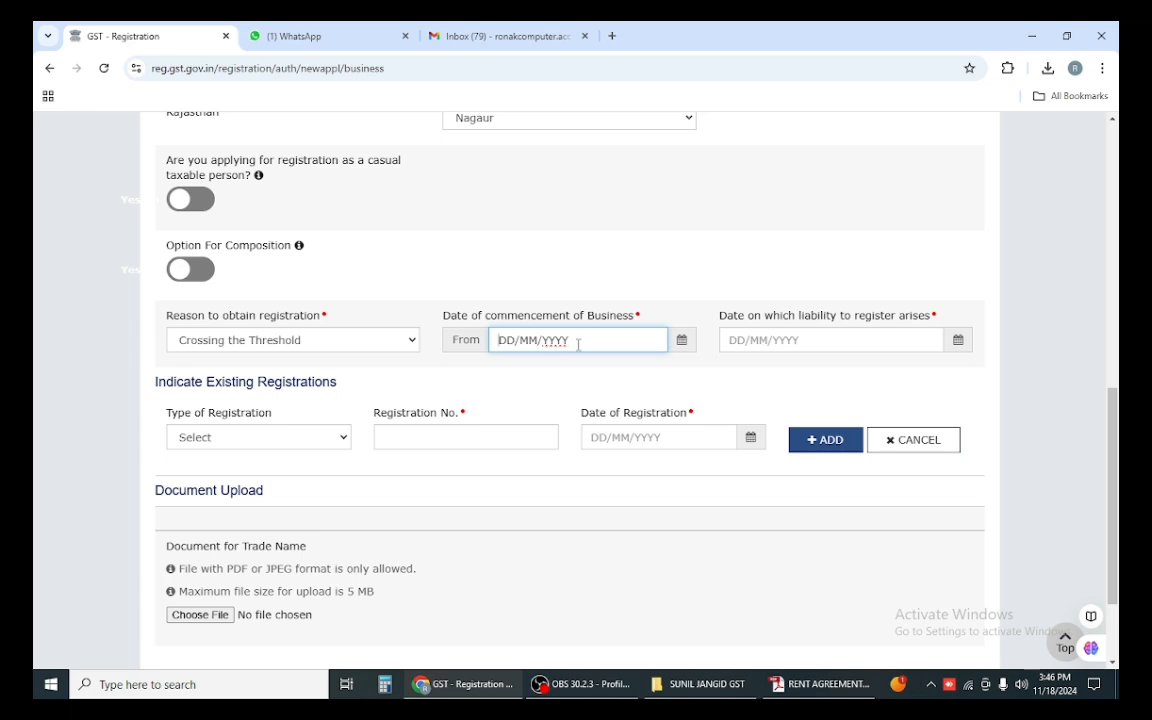
pyautogui.write('18/11/2024')
pyautogui.click(793, 345)
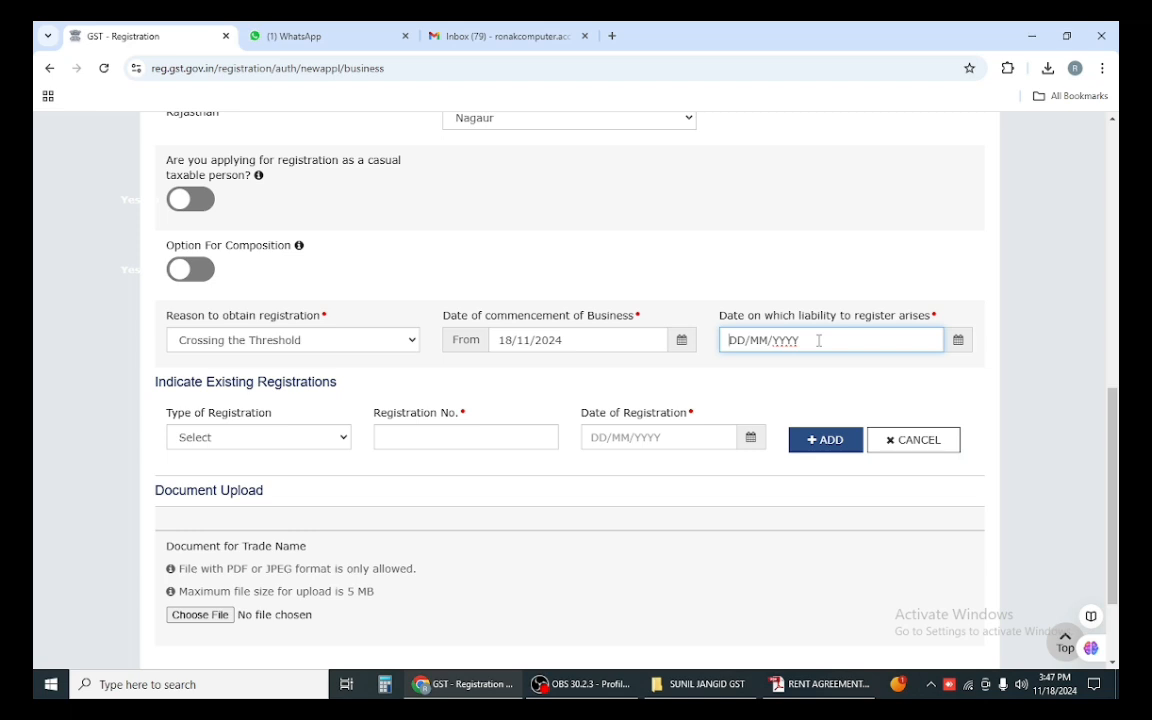
pyautogui.write('19')
pyautogui.press('BackSpace')
pyautogui.write('9')
pyautogui.press('BackSpace')
pyautogui.write('81120')
pyautogui.click(432, 388)
pyautogui.scroll(-1, 300, 350)
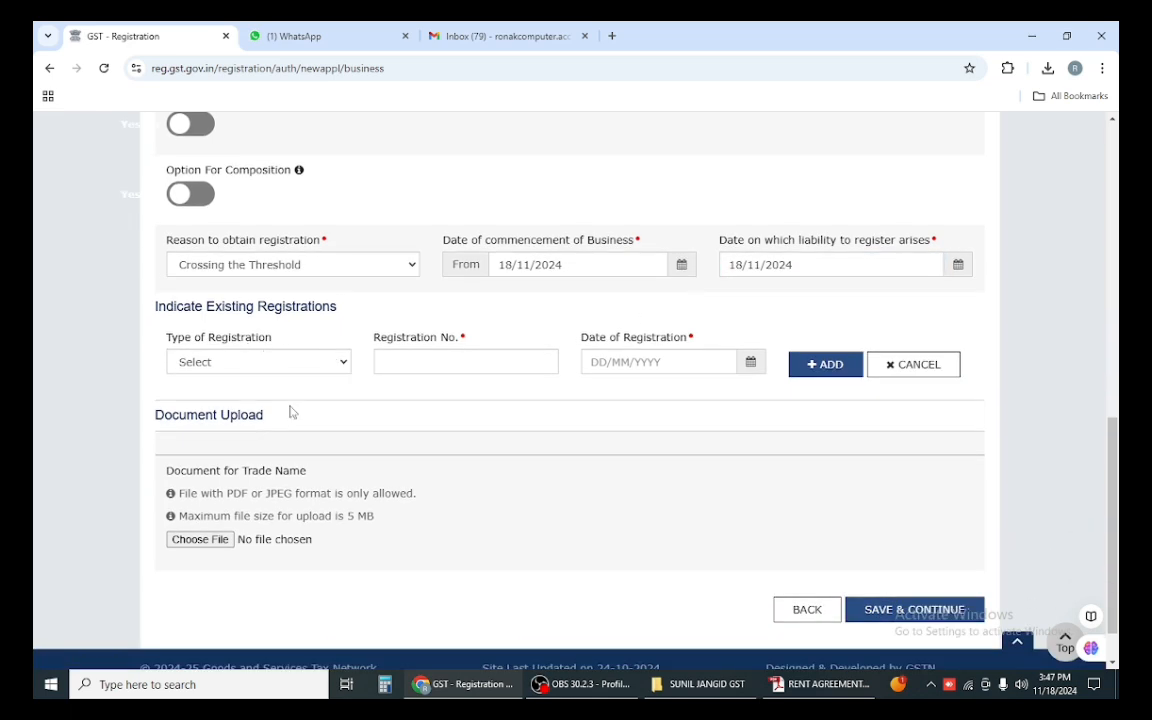
# Step: Try the existing registration type options, then leave the type cleared at Select
pyautogui.click(284, 370)
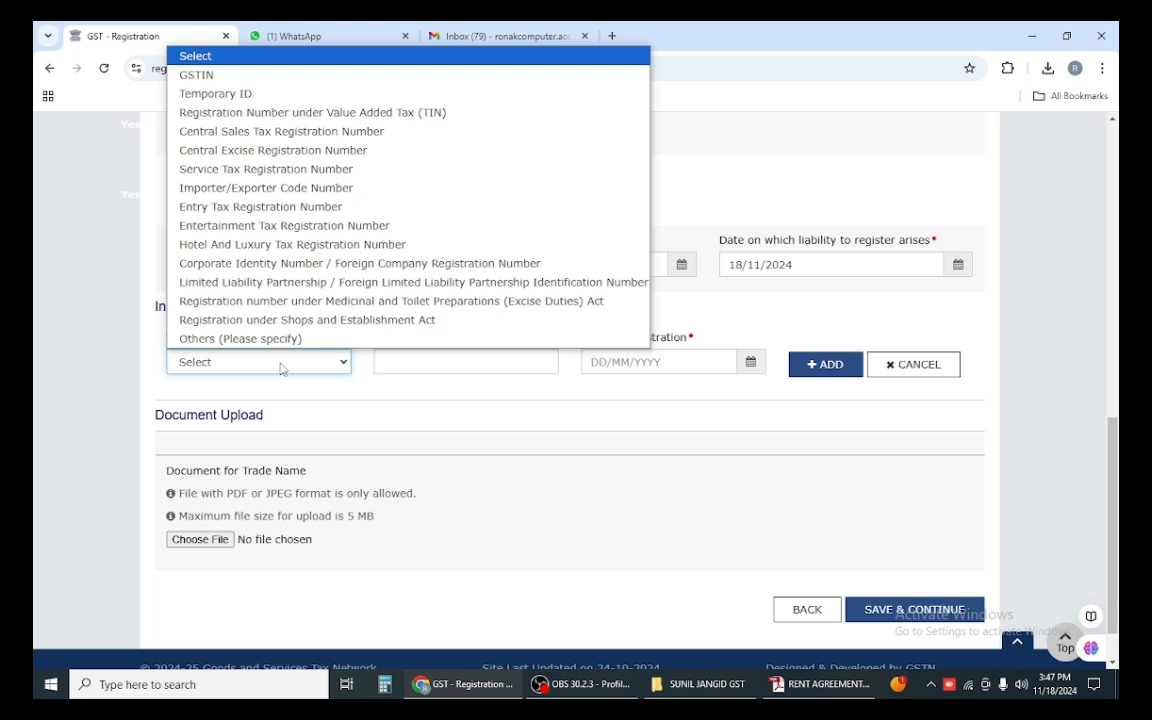
pyautogui.click(209, 75)
pyautogui.click(429, 364)
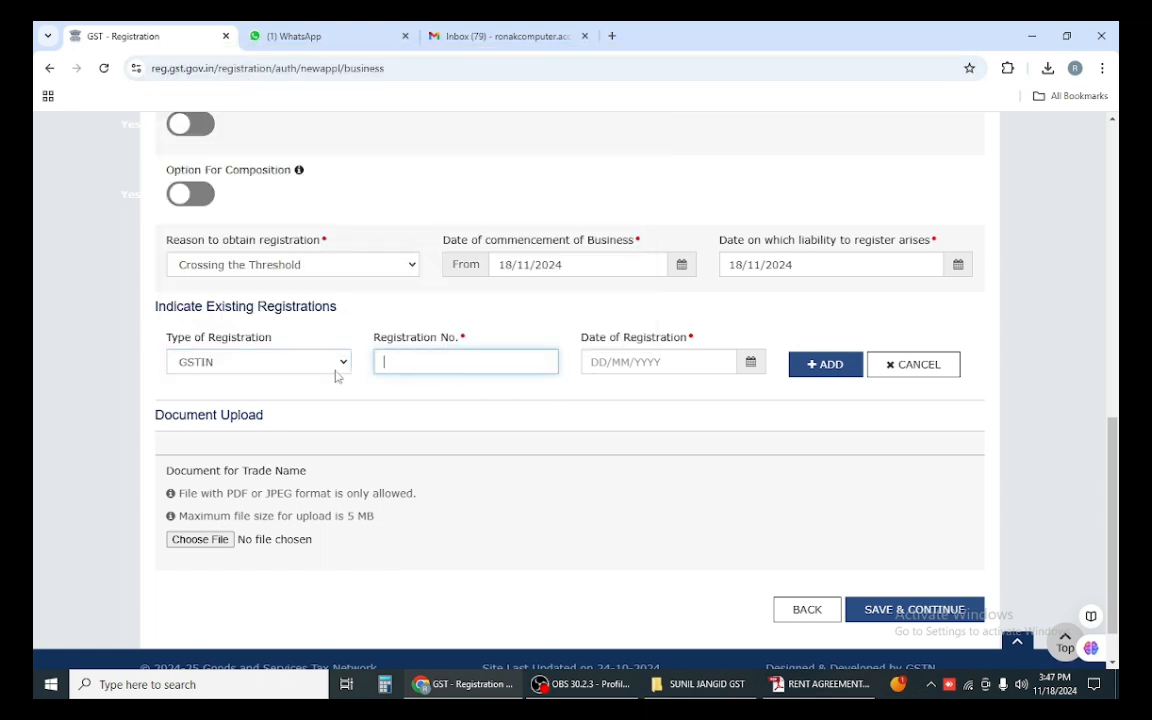
pyautogui.click(332, 366)
pyautogui.click(312, 362)
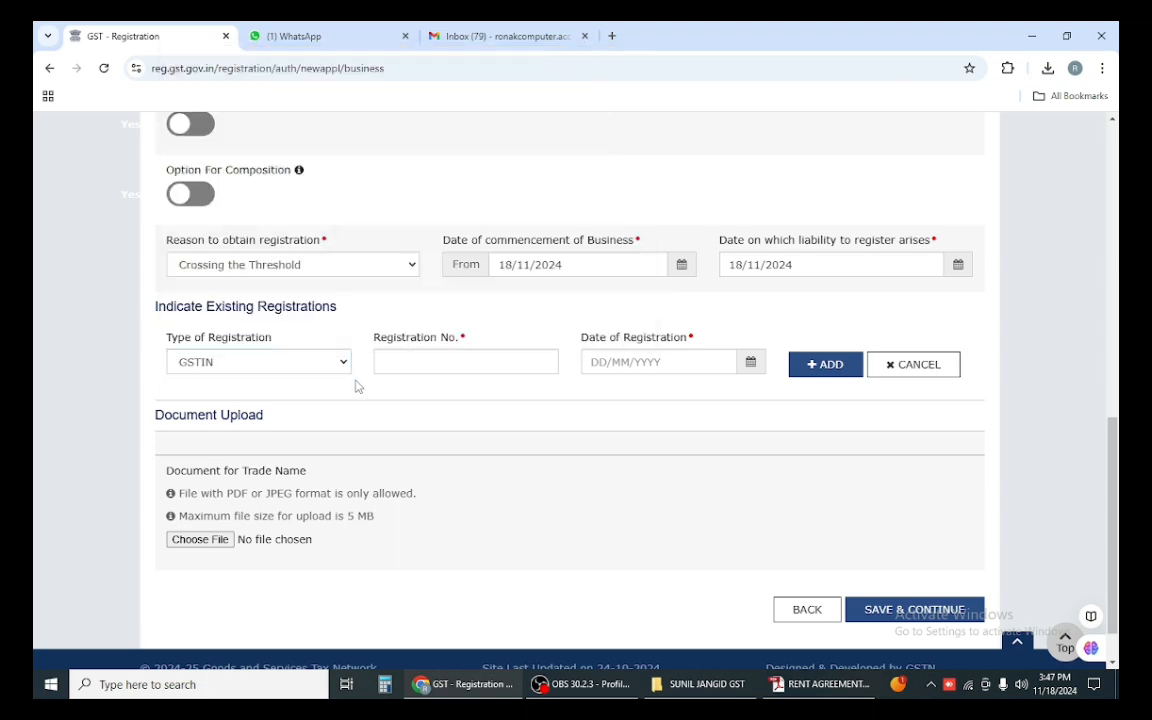
pyautogui.click(320, 360)
pyautogui.click(265, 339)
pyautogui.click(311, 362)
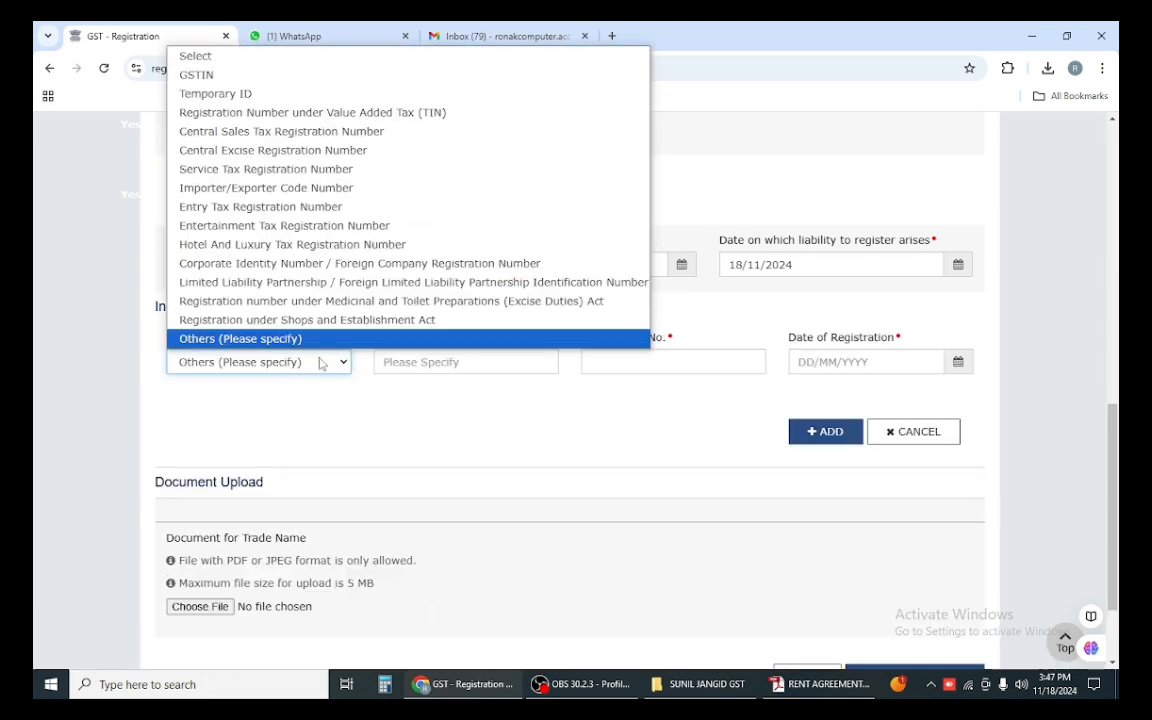
pyautogui.click(300, 51)
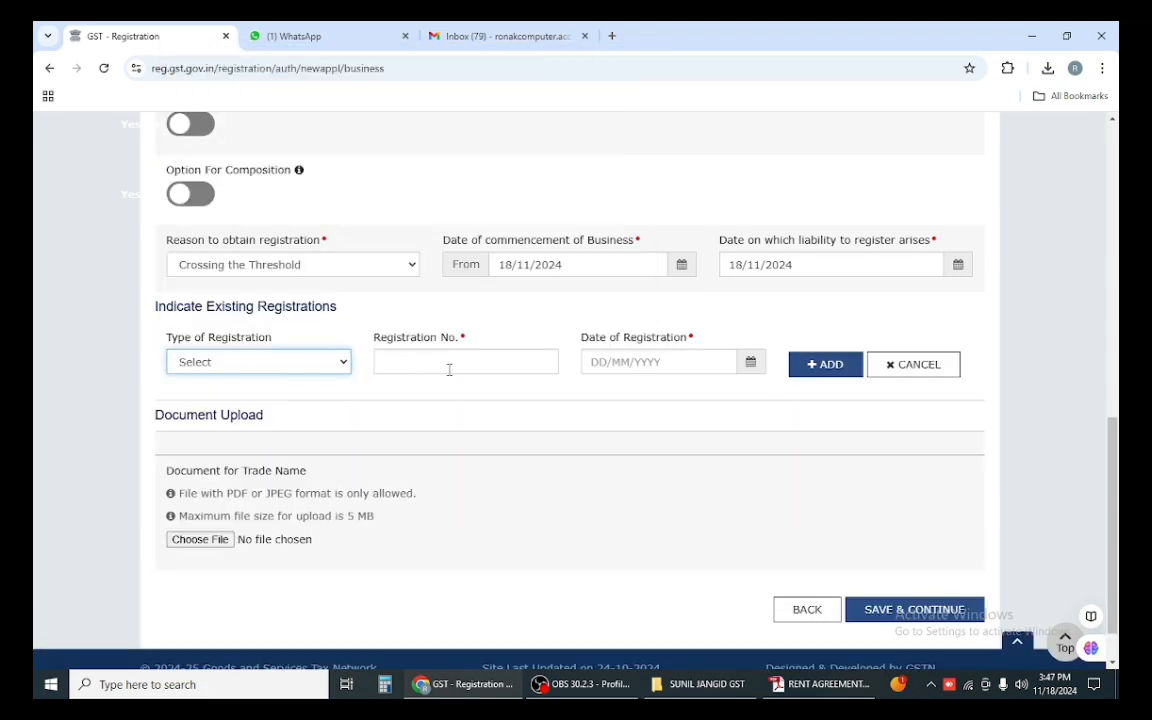
# Step: Attempt to save the Business Details and re-enter trade name SHREE BALAJI TRADING COMPANY
pyautogui.scroll(-1, 320, 395)
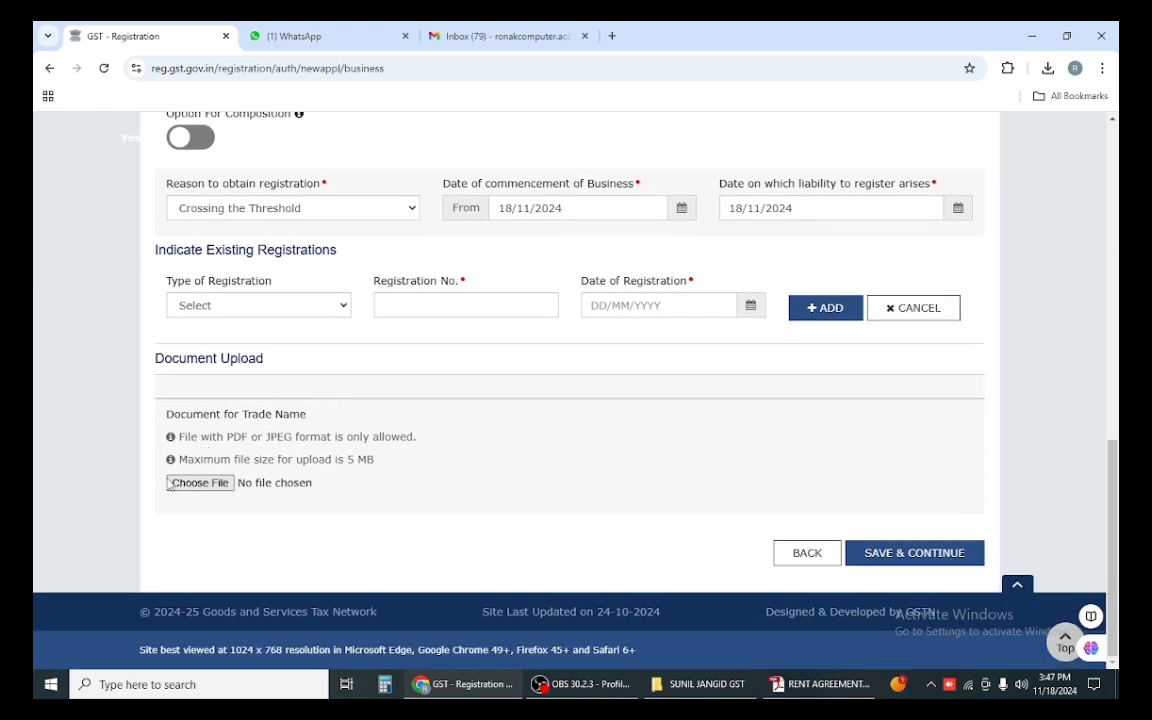
pyautogui.click(918, 553)
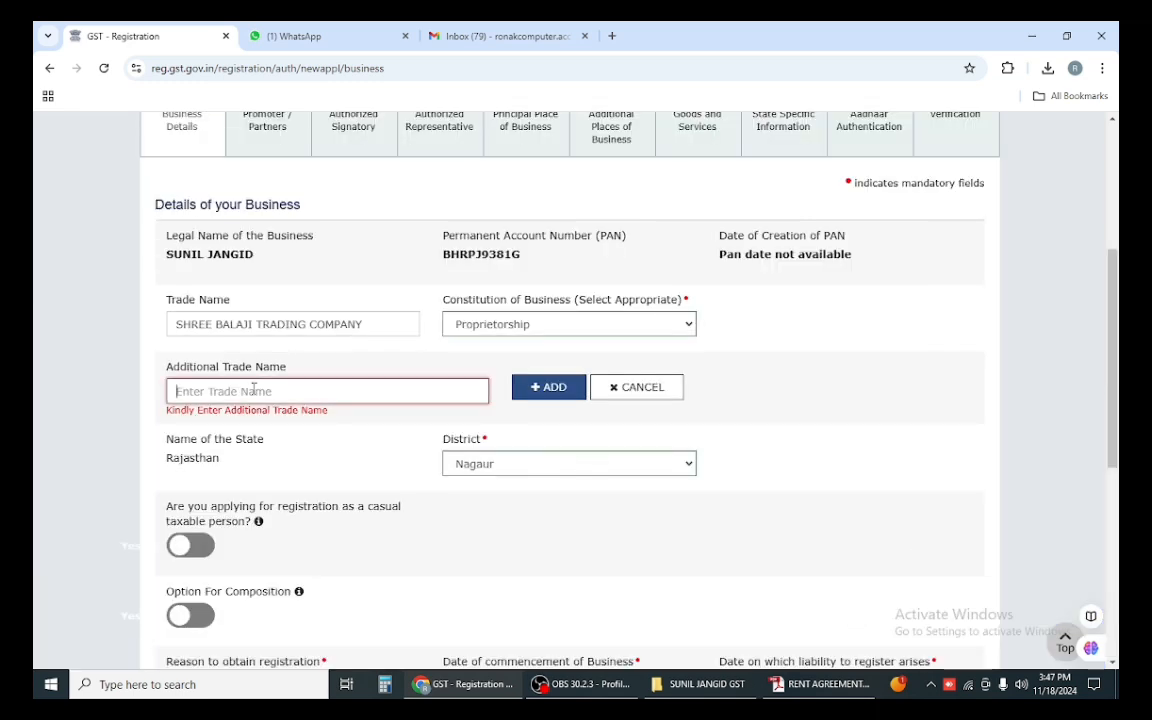
pyautogui.write('SHREE B')
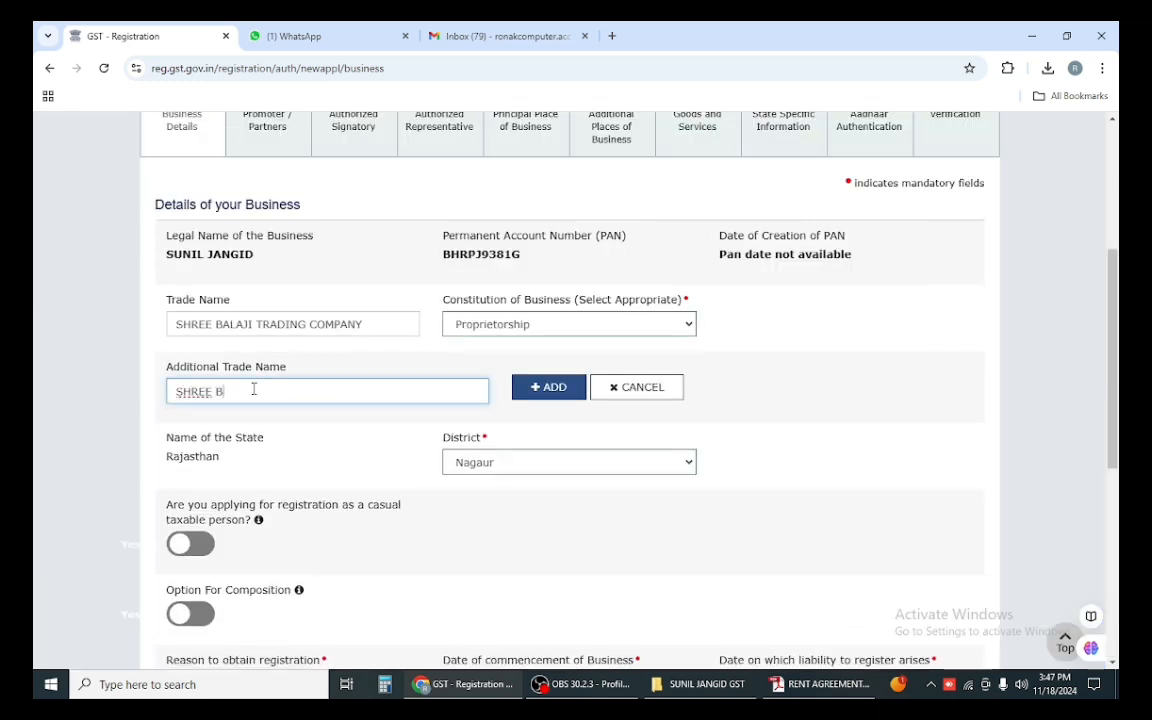
pyautogui.write('ALAJI TRADING')
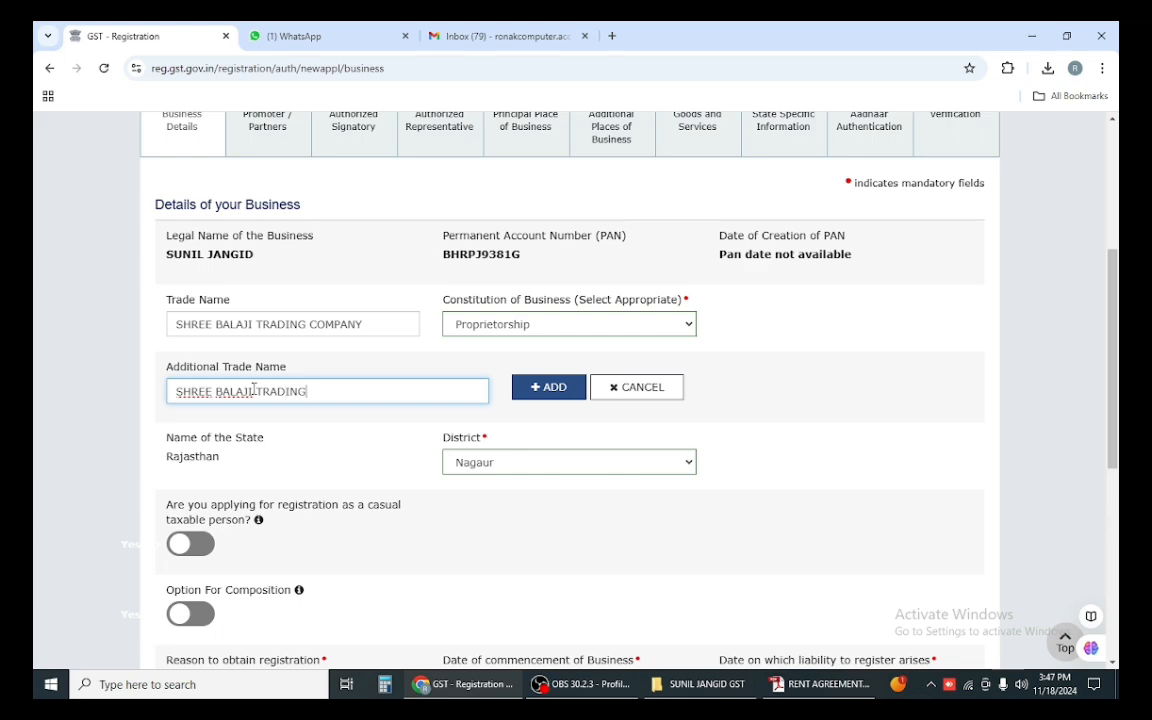
pyautogui.write(' COMPANY')
pyautogui.scroll(-5, 372, 430)
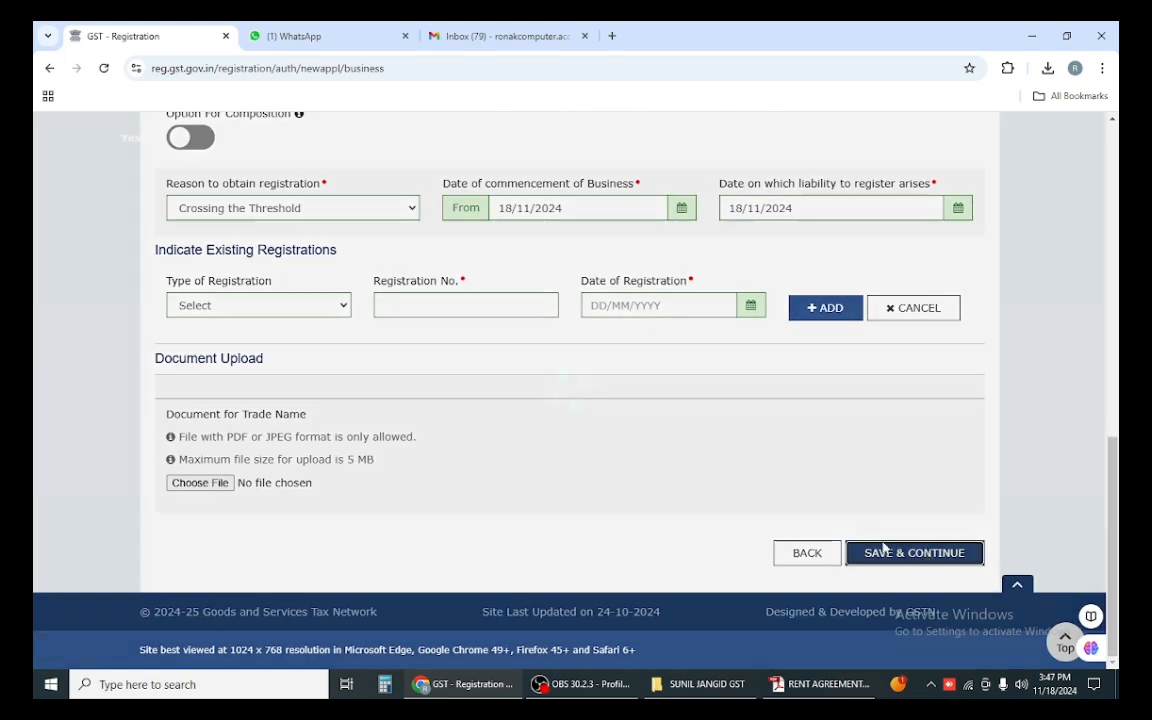
# Step: Save the Business Details and go to the father's first name field in Promoter details
pyautogui.click(884, 550)
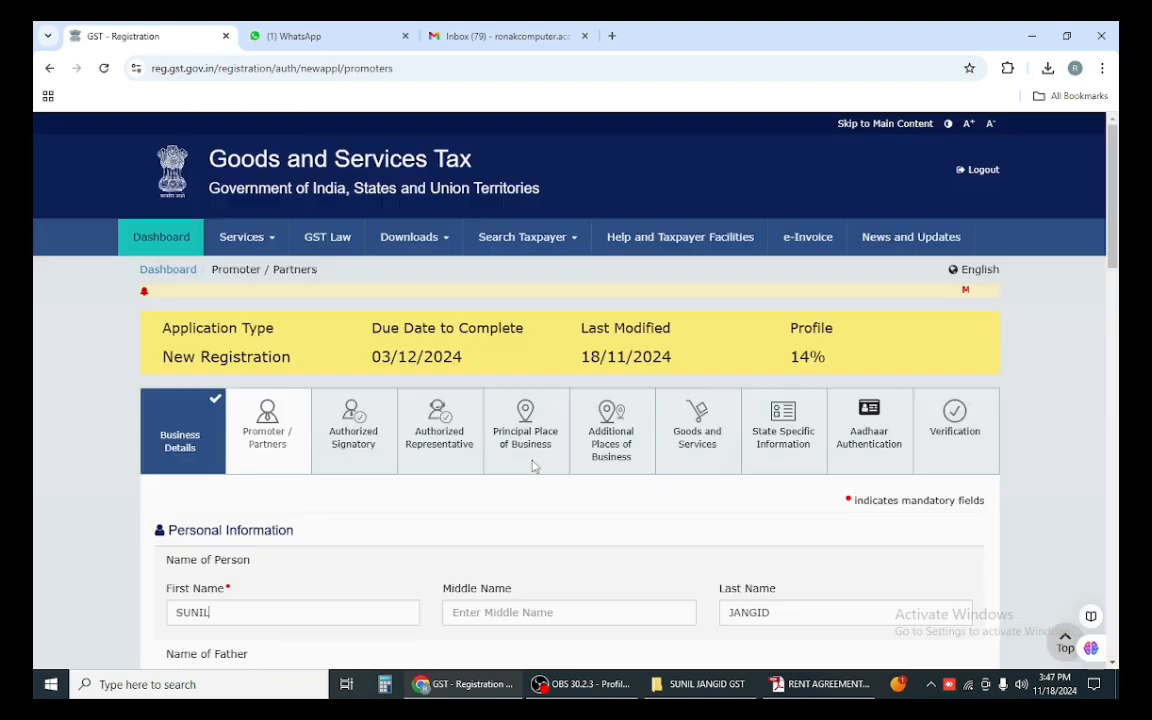
pyautogui.scroll(-4, 247, 450)
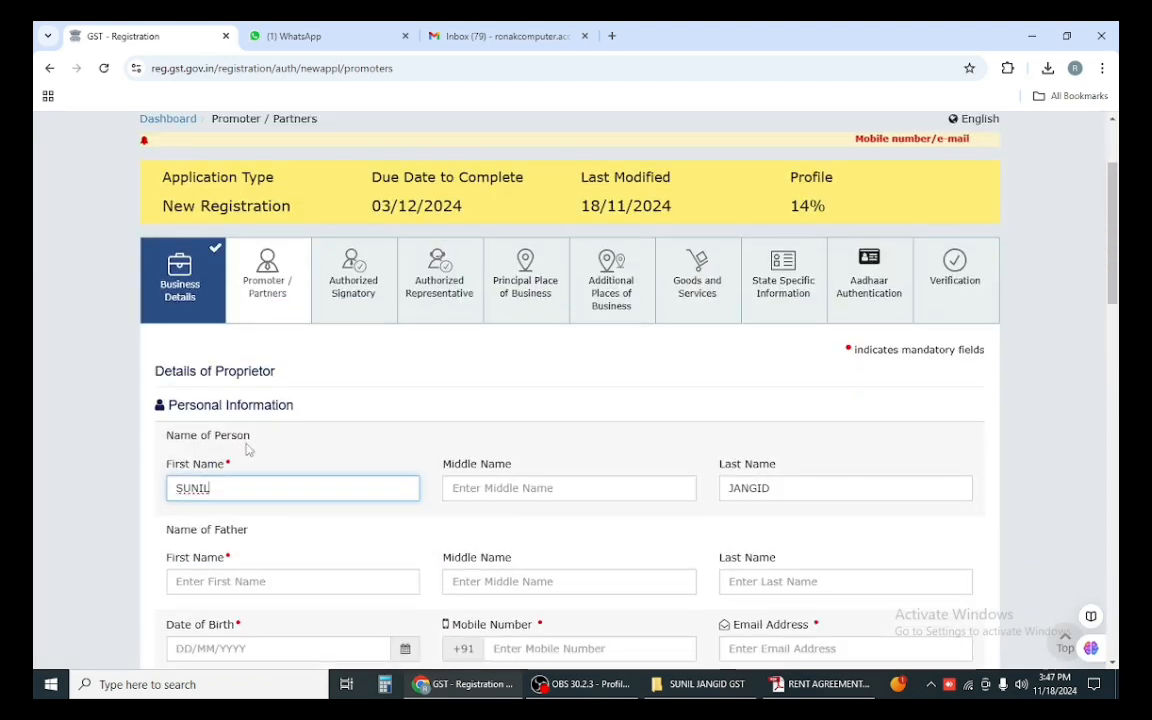
pyautogui.scroll(-3, 326, 440)
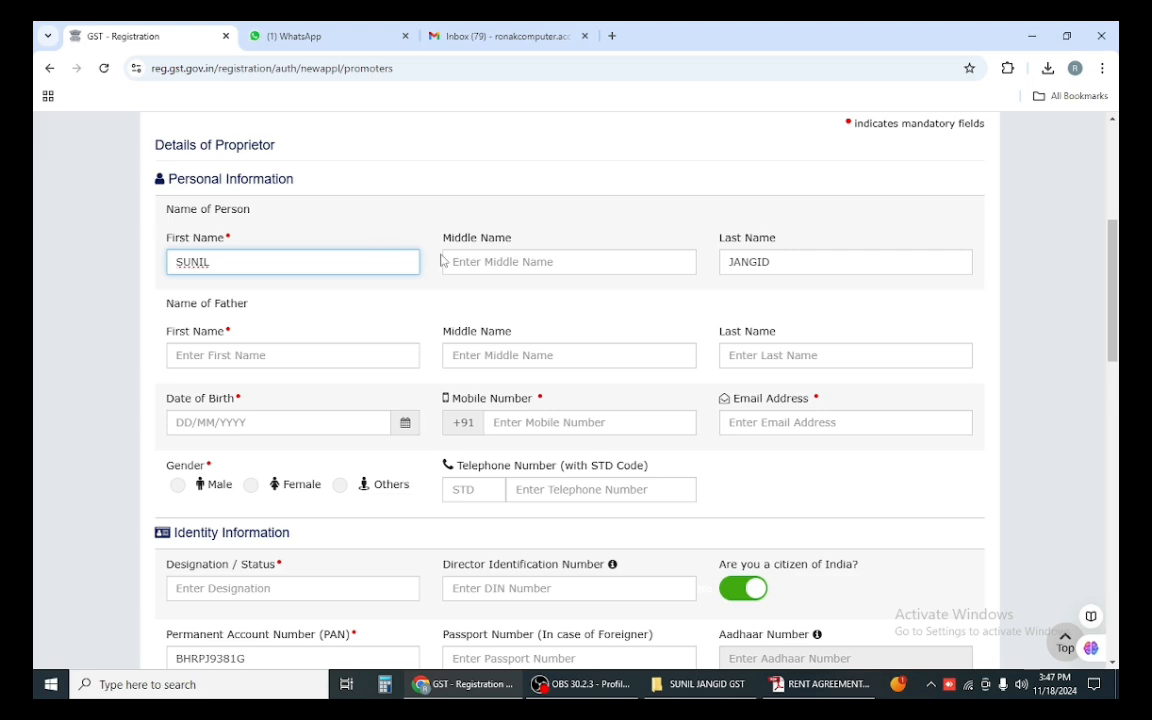
pyautogui.click(252, 356)
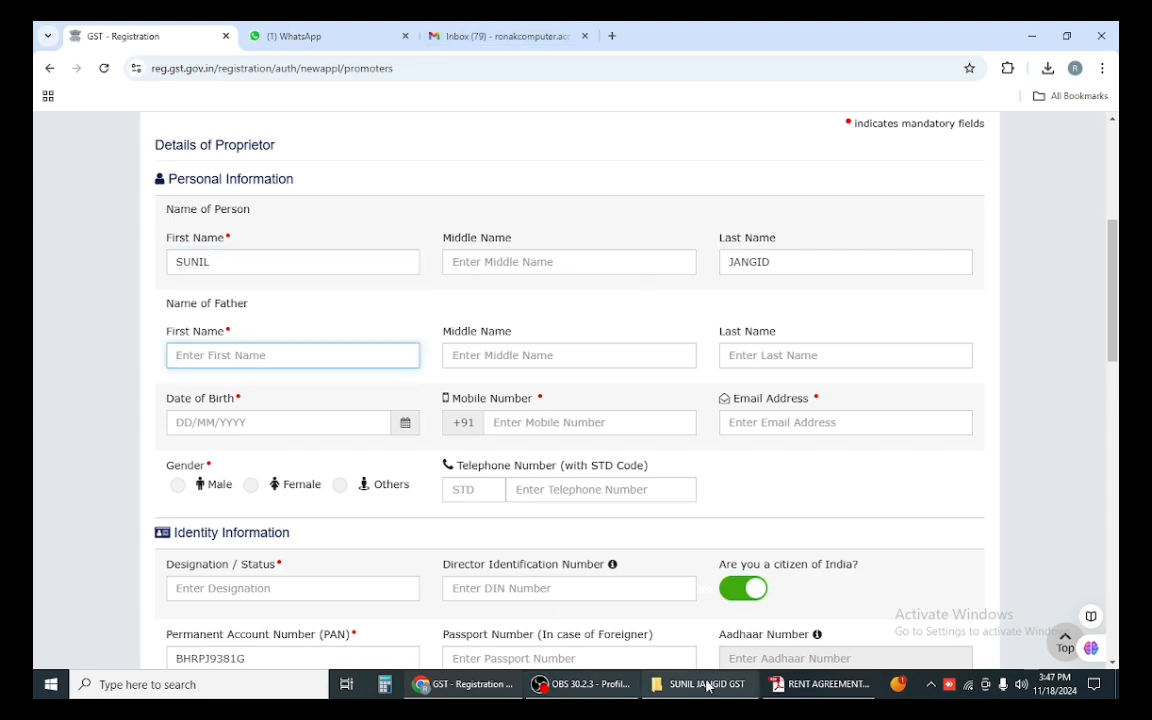
# Step: Close the rent agreement PDF and bring up the applicant's documents folder
pyautogui.click(784, 688)
pyautogui.click(1112, 30)
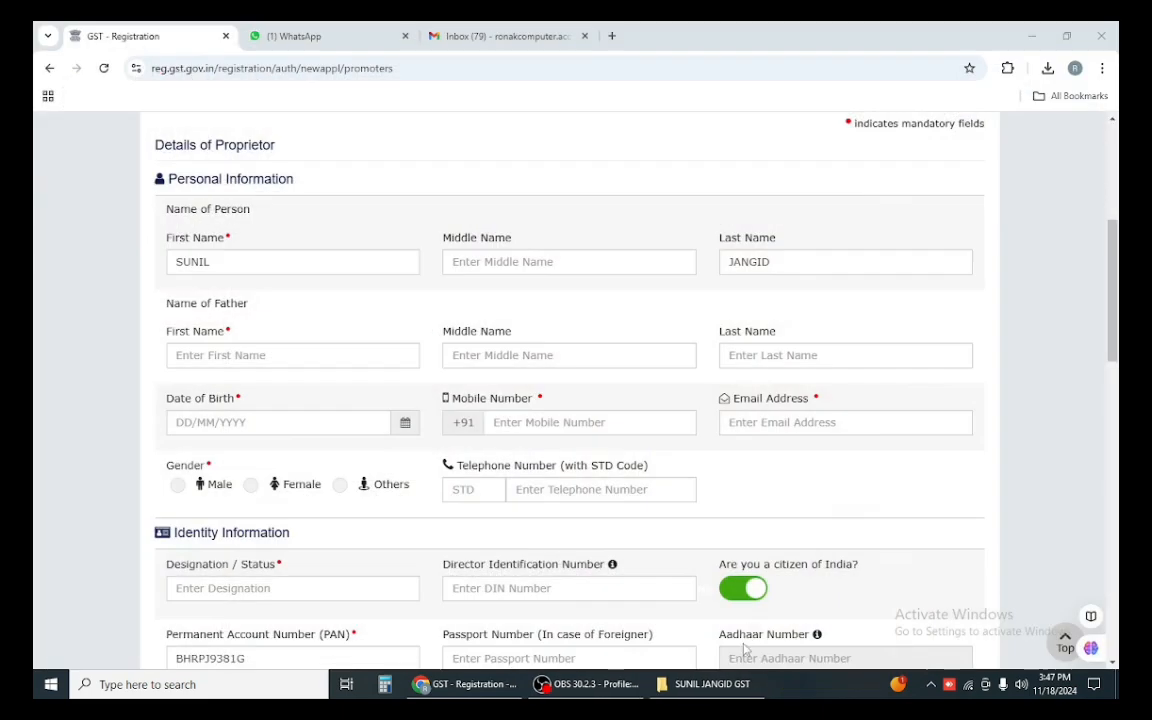
pyautogui.click(705, 684)
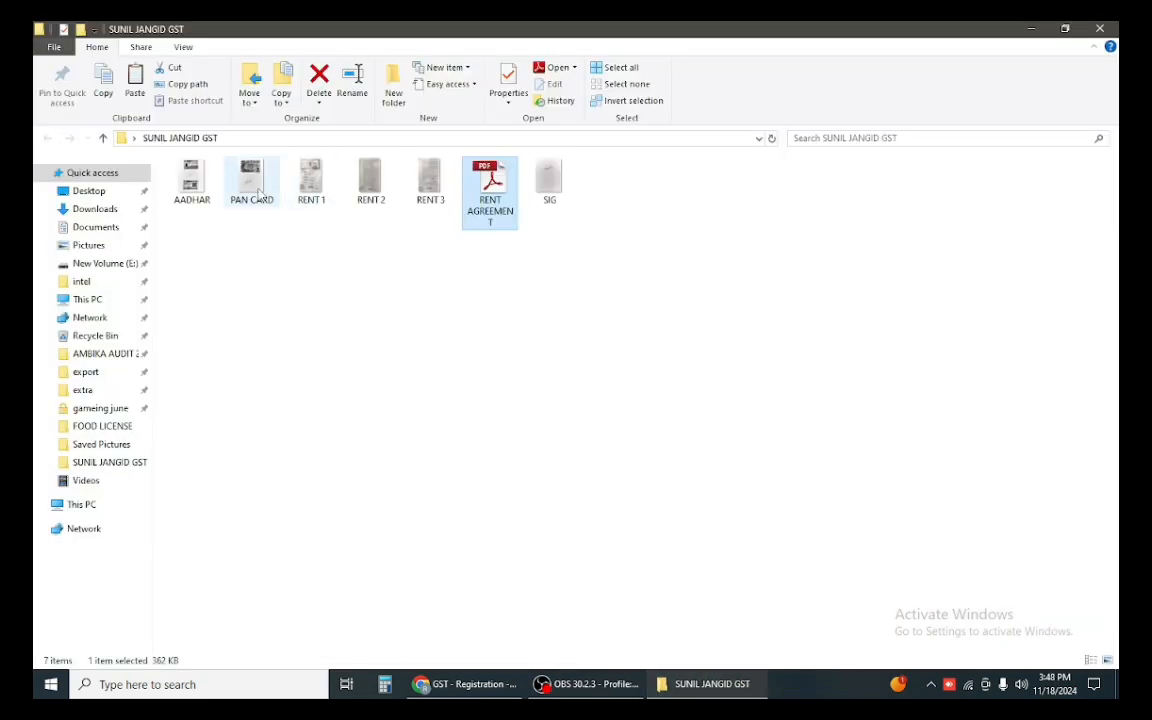
# Step: Open the AADHAR image in Photos for reference, then return to the GST registration form
pyautogui.doubleClick(192, 178)
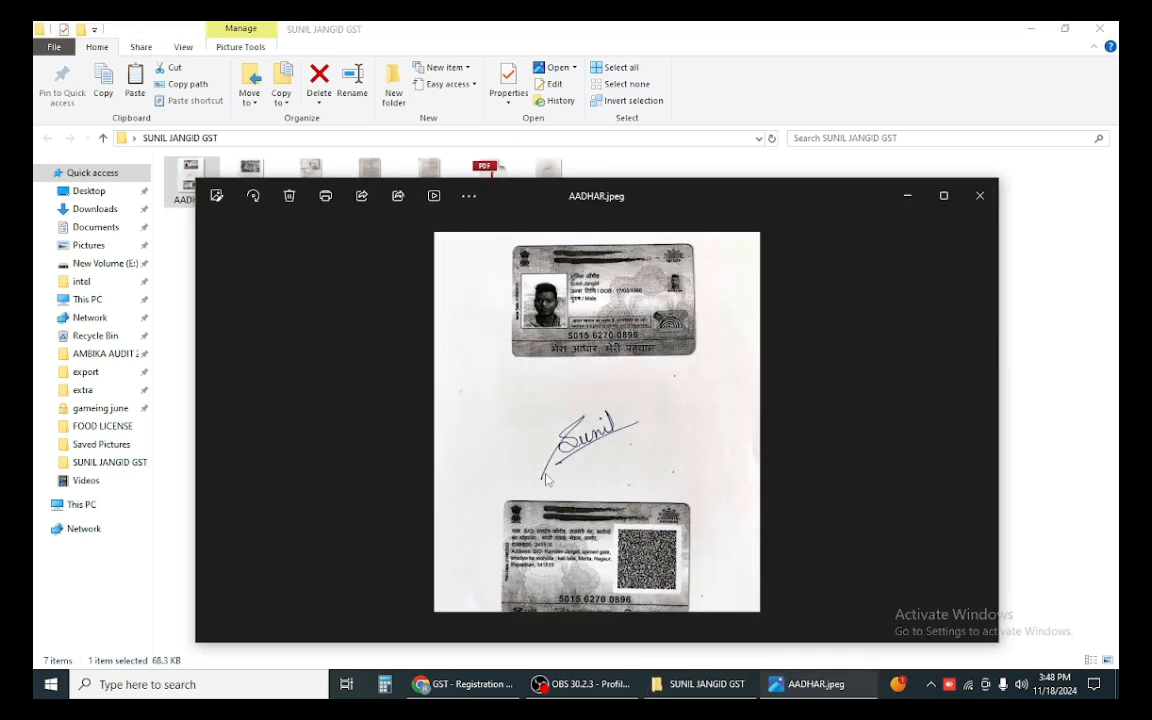
pyautogui.scroll(1, 501, 421)
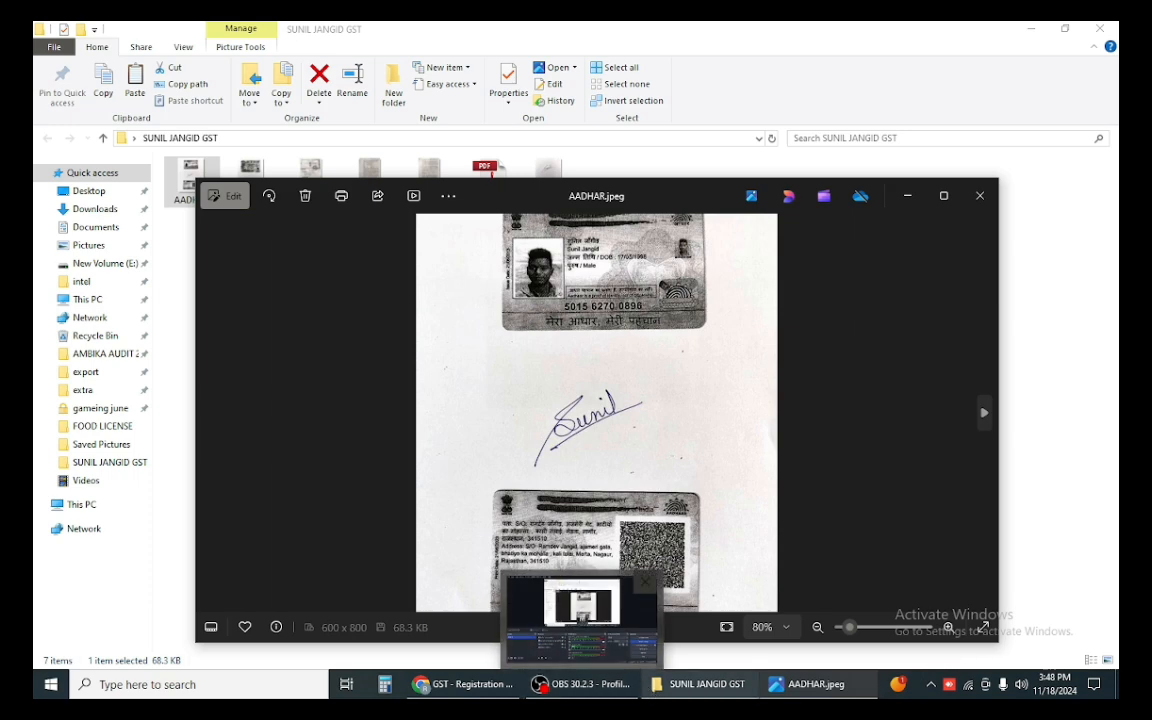
pyautogui.moveTo(690, 685)
pyautogui.click(465, 684)
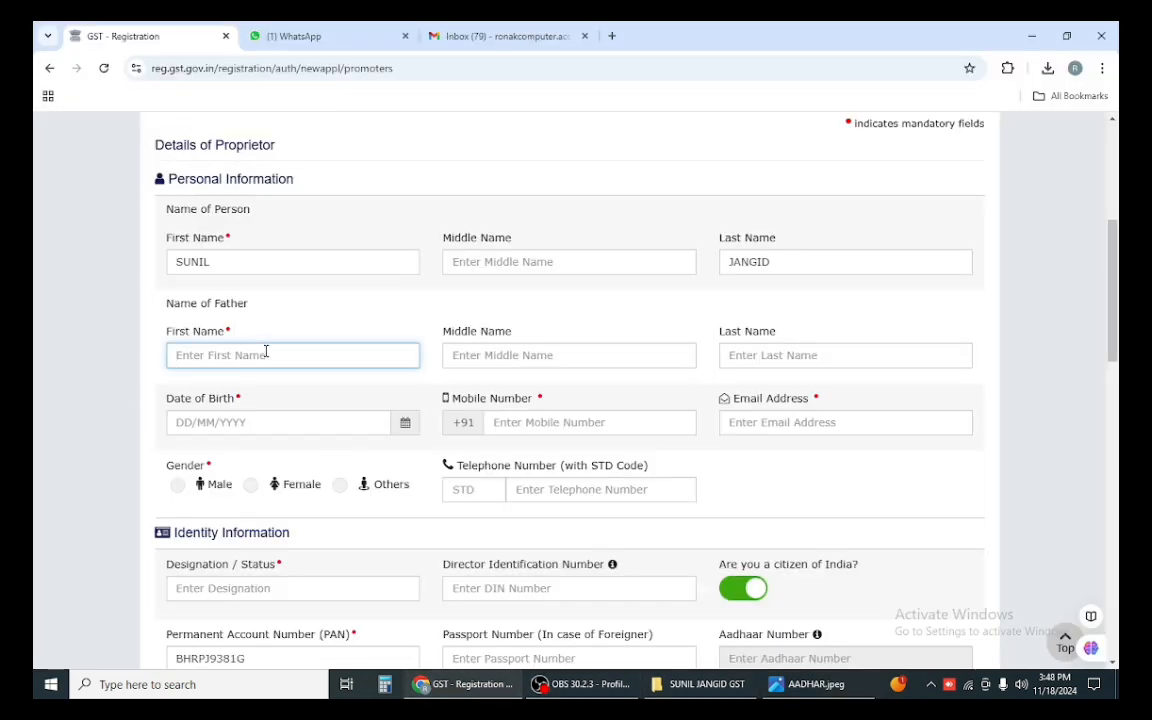
# Step: Enter the father's first and last name, checking the Aadhaar image, and skip the middle name
pyautogui.click(815, 684)
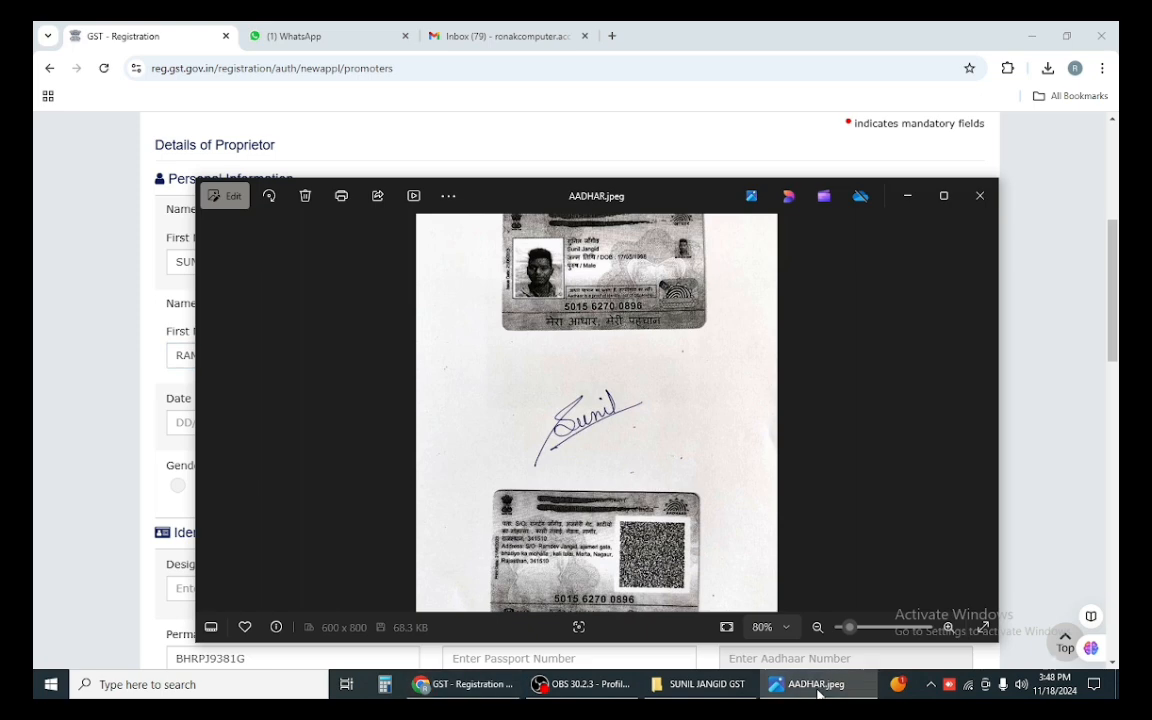
pyautogui.click(817, 686)
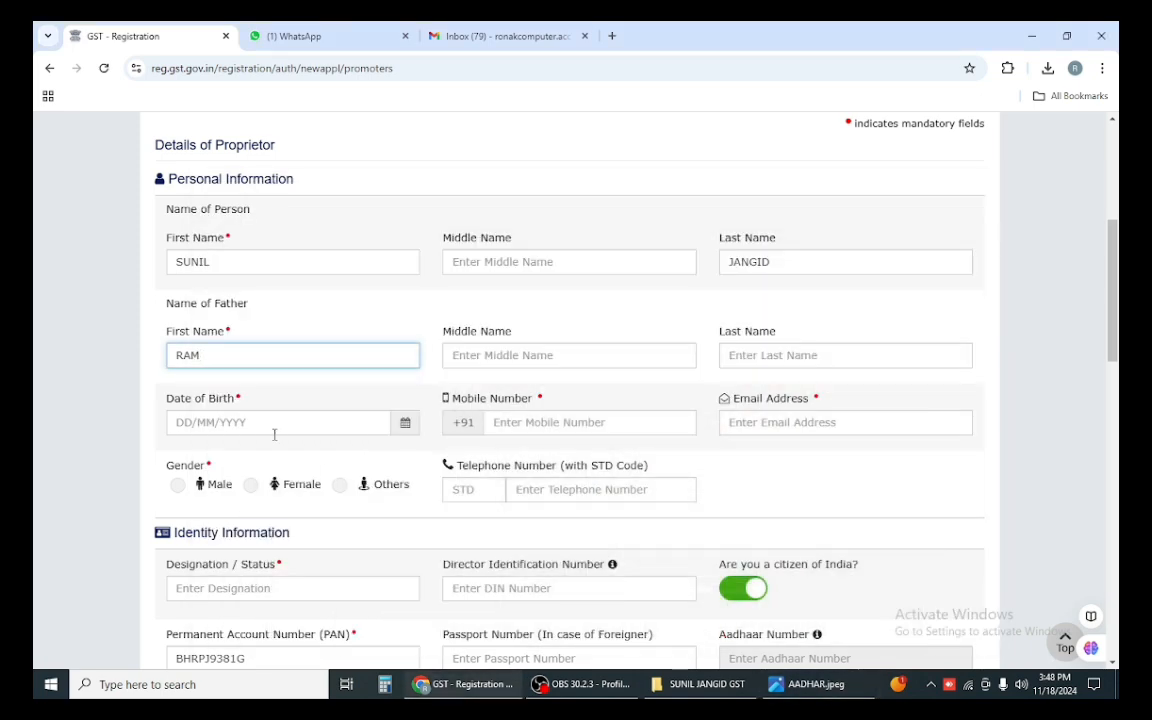
pyautogui.press('Tab')
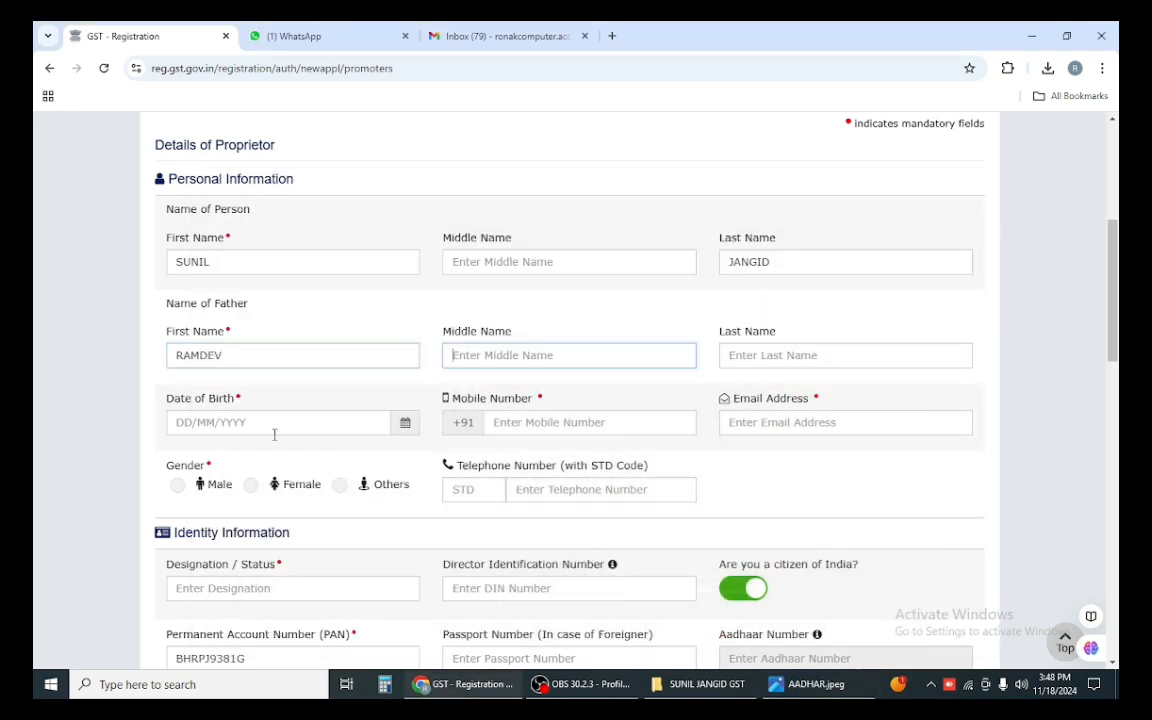
pyautogui.press('Tab')
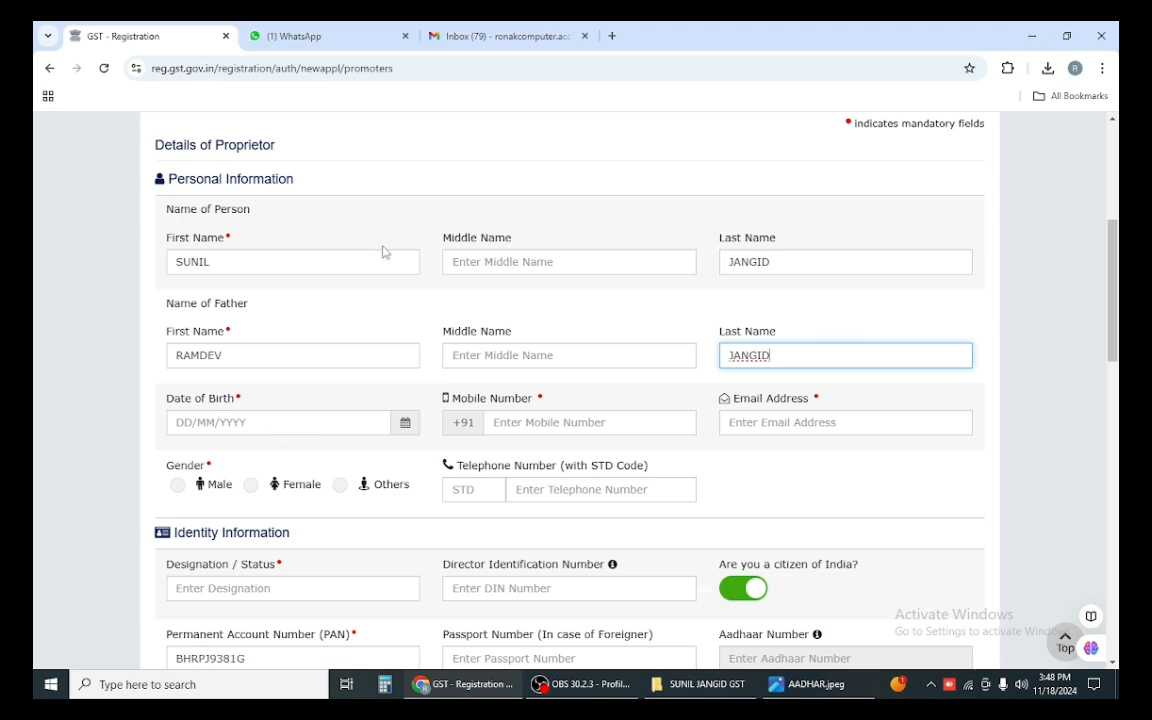
pyautogui.click(432, 316)
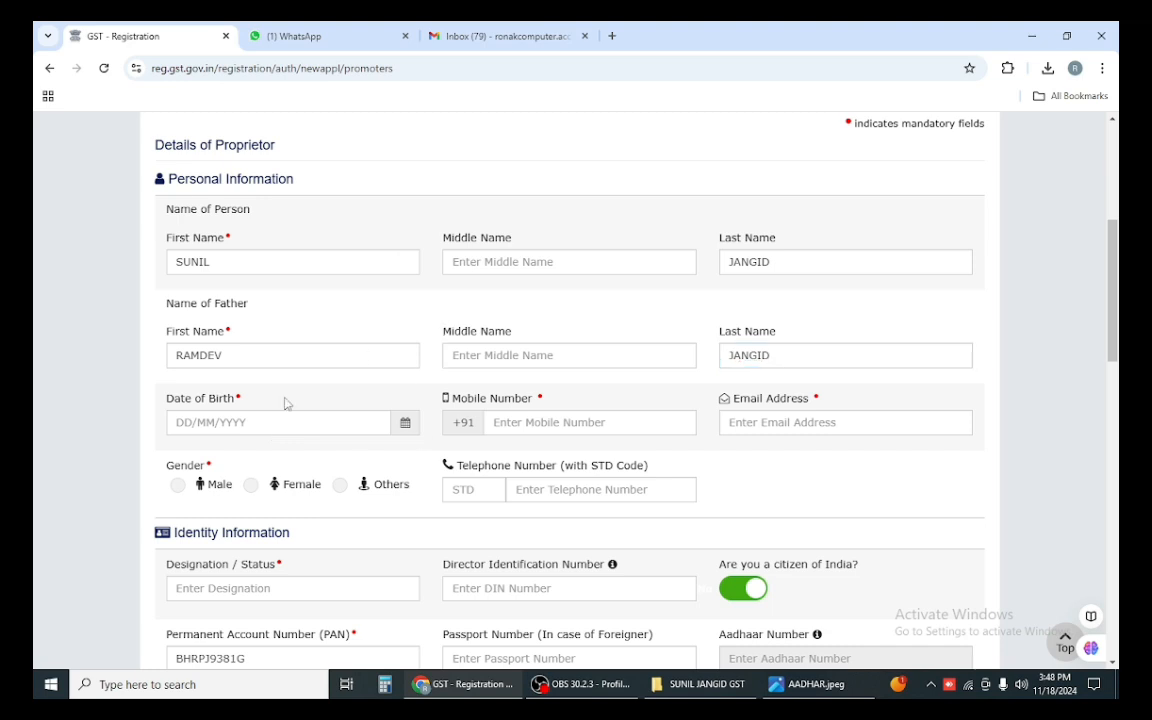
pyautogui.scroll(-1, 340, 390)
pyautogui.click(808, 684)
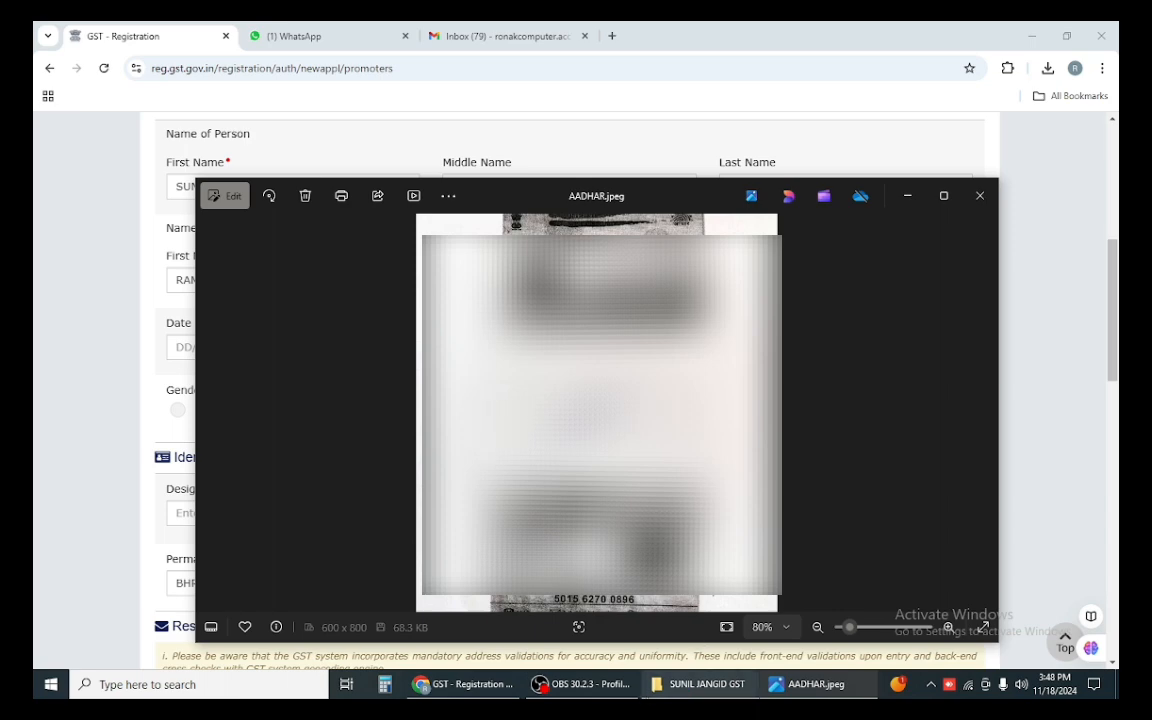
pyautogui.click(582, 684)
pyautogui.click(470, 684)
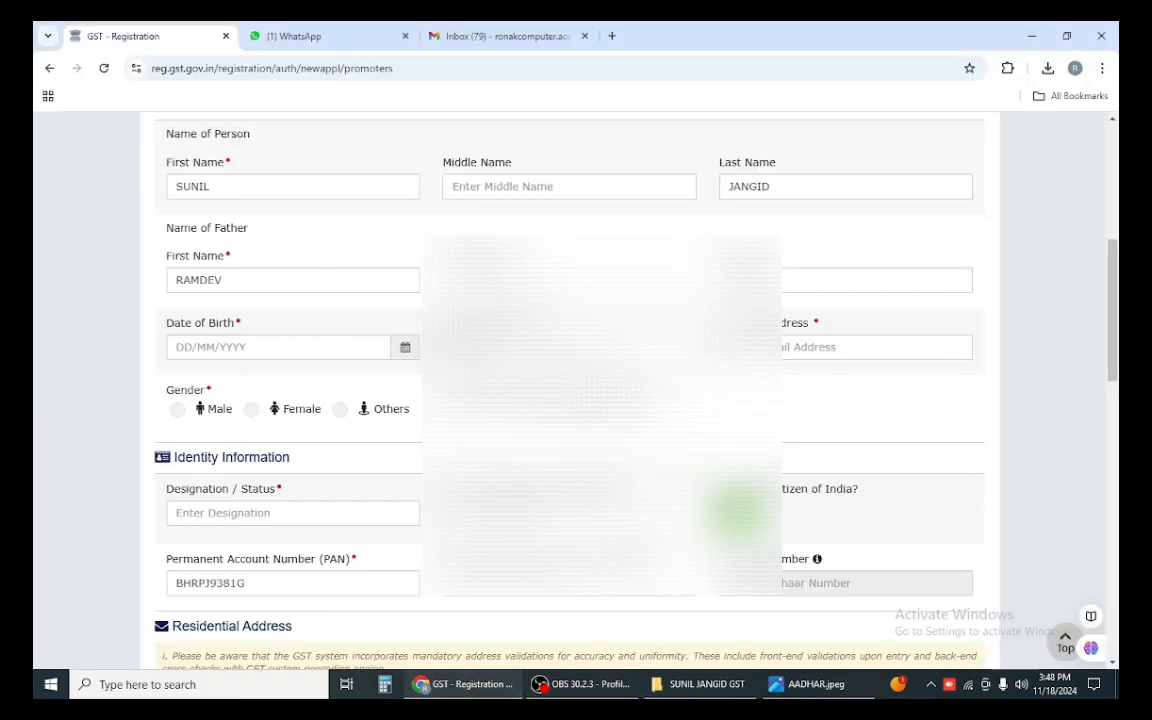
pyautogui.click(403, 352)
pyautogui.click(585, 304)
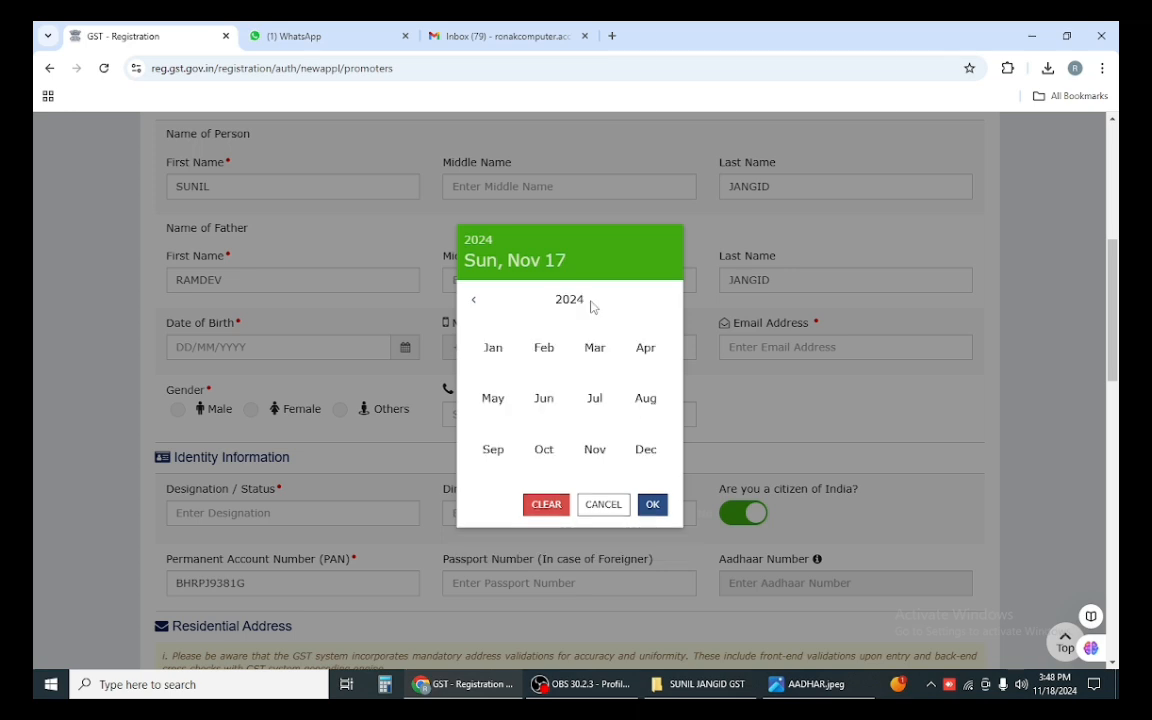
pyautogui.click(585, 302)
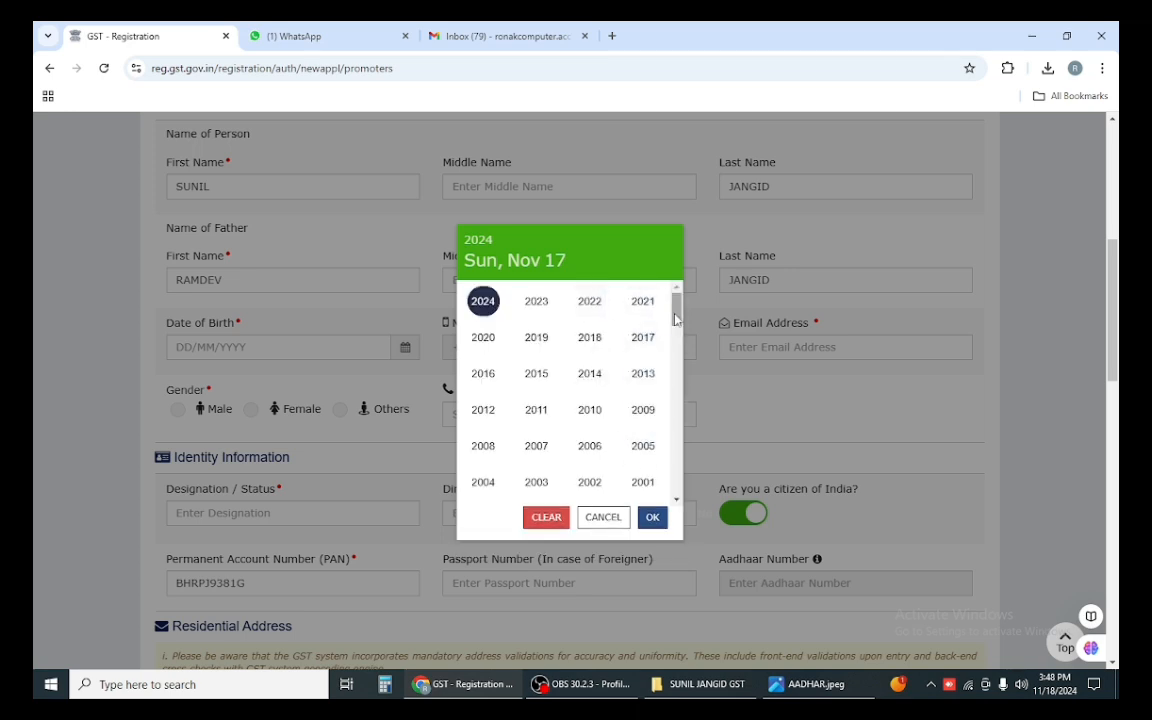
pyautogui.moveTo(676, 306); pyautogui.dragTo(684, 343)
pyautogui.click(589, 338)
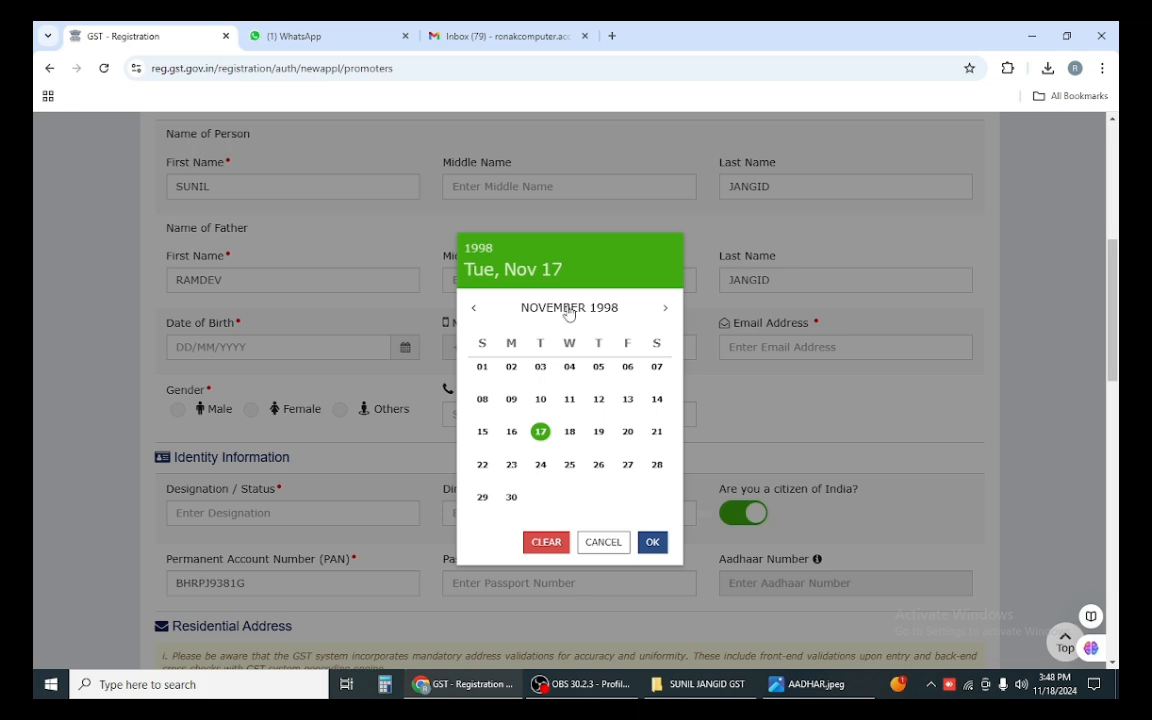
pyautogui.click(569, 308)
pyautogui.click(505, 408)
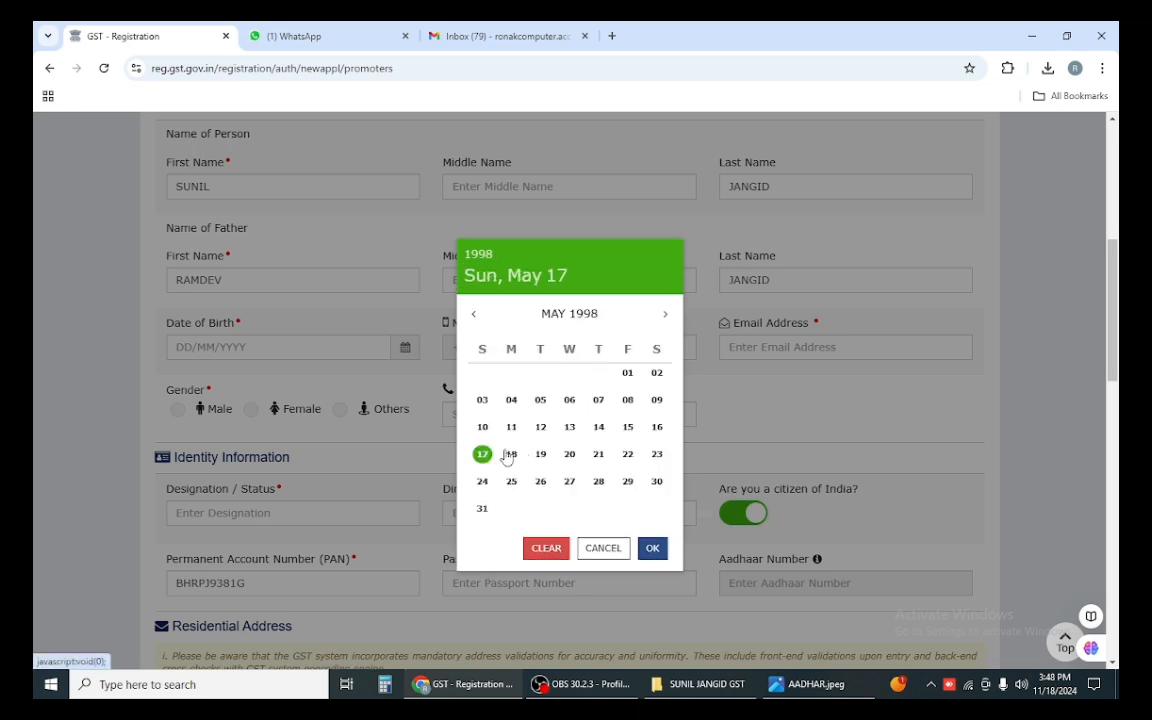
pyautogui.click(438, 411)
pyautogui.click(253, 381)
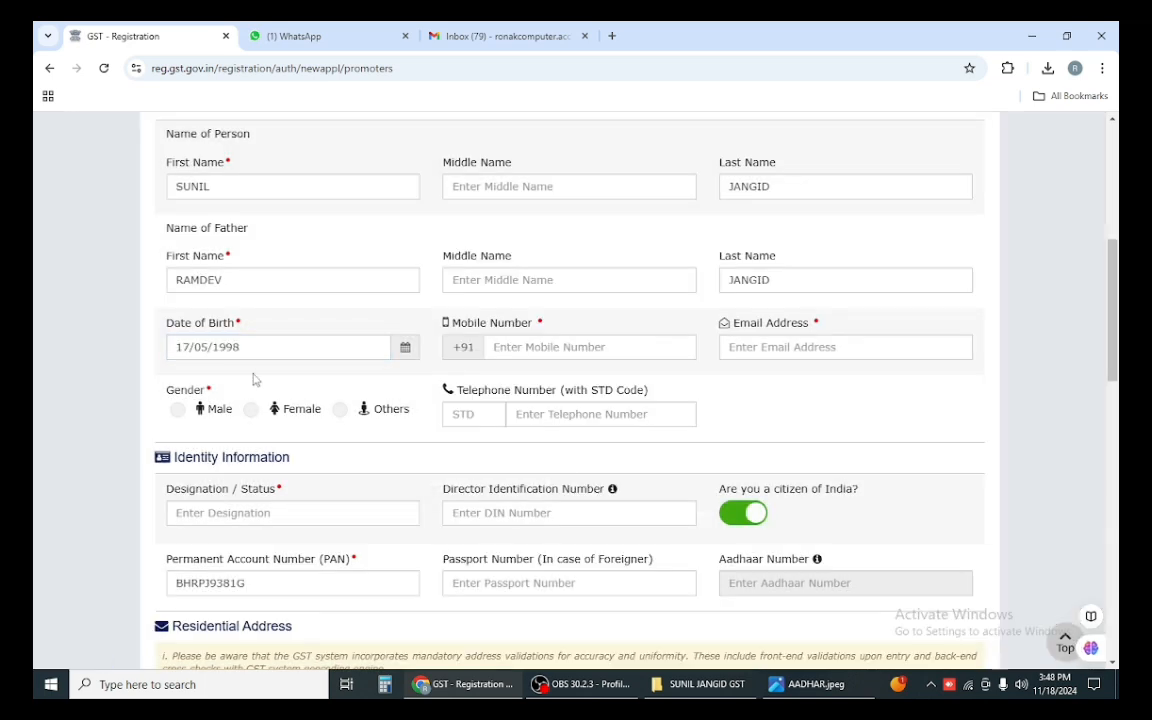
pyautogui.click(580, 348)
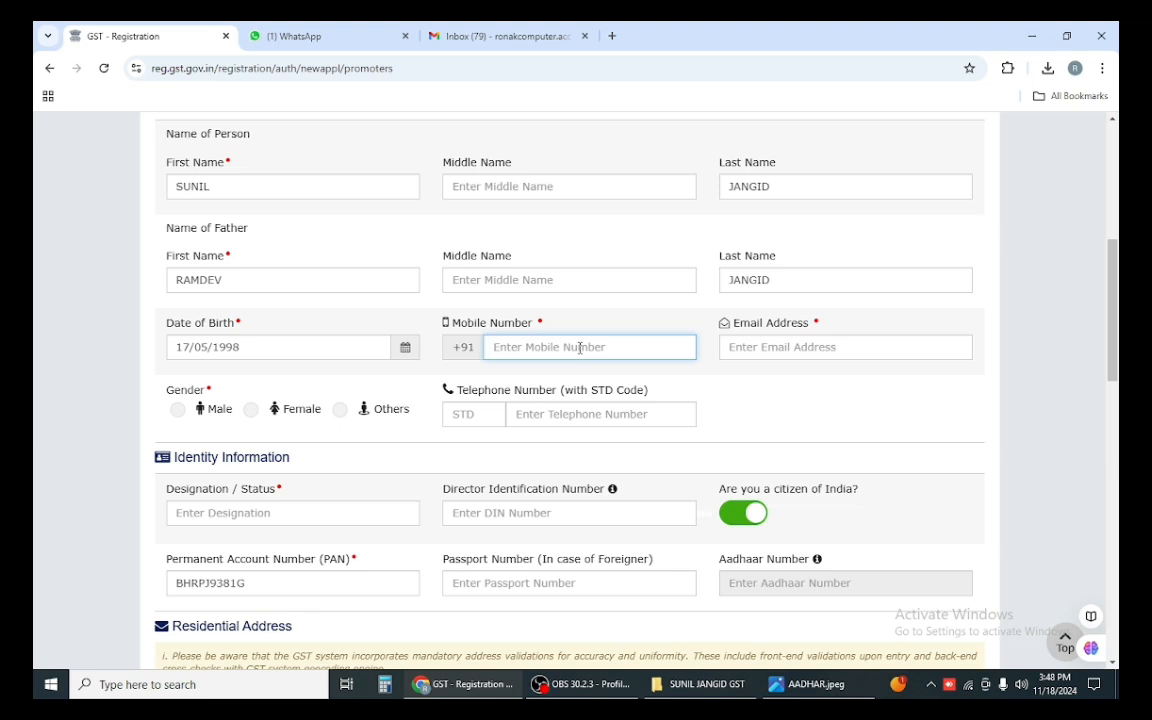
# Step: Enter the proprietor's mobile number and e-mail address
pyautogui.click(828, 346)
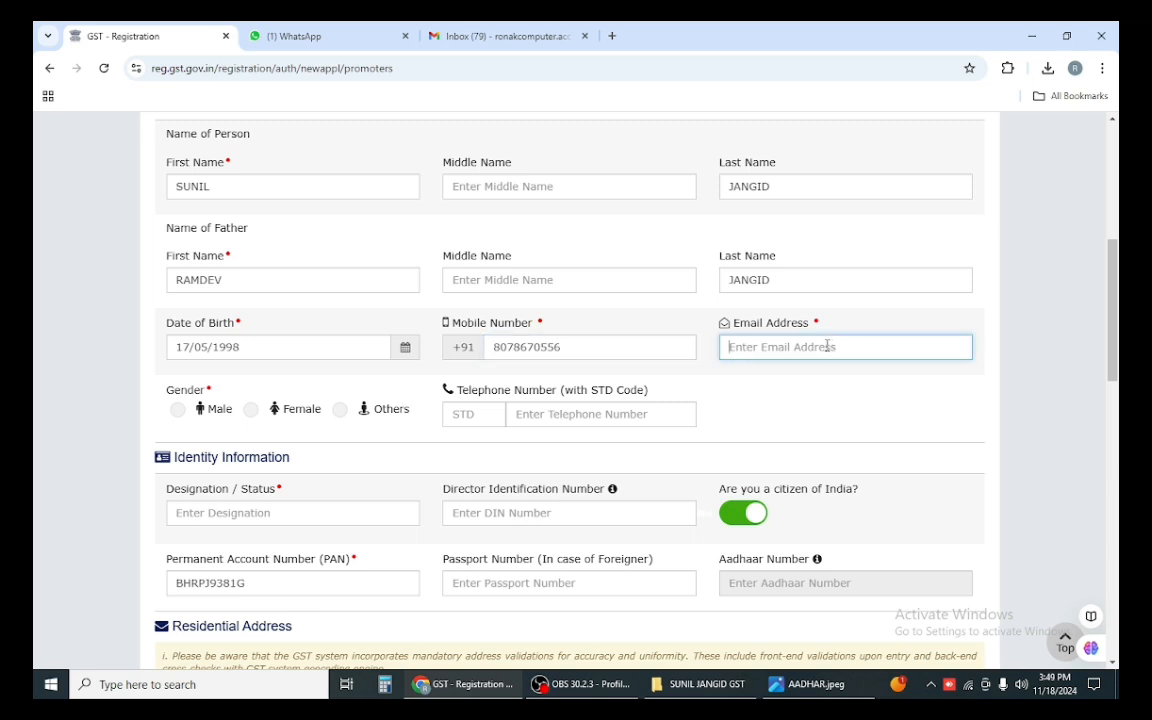
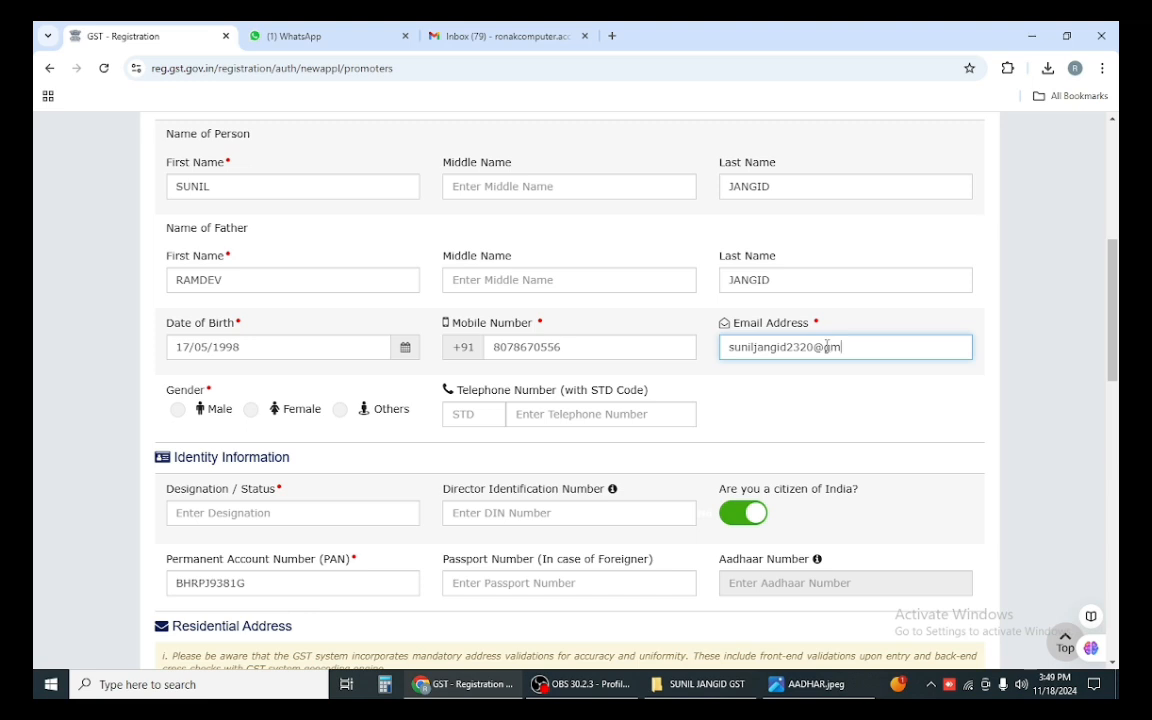
pyautogui.click(745, 406)
# Step: Set gender to Male and designation to PROPRIETER, then scroll to Residential Address
pyautogui.scroll(-2, 745, 406)
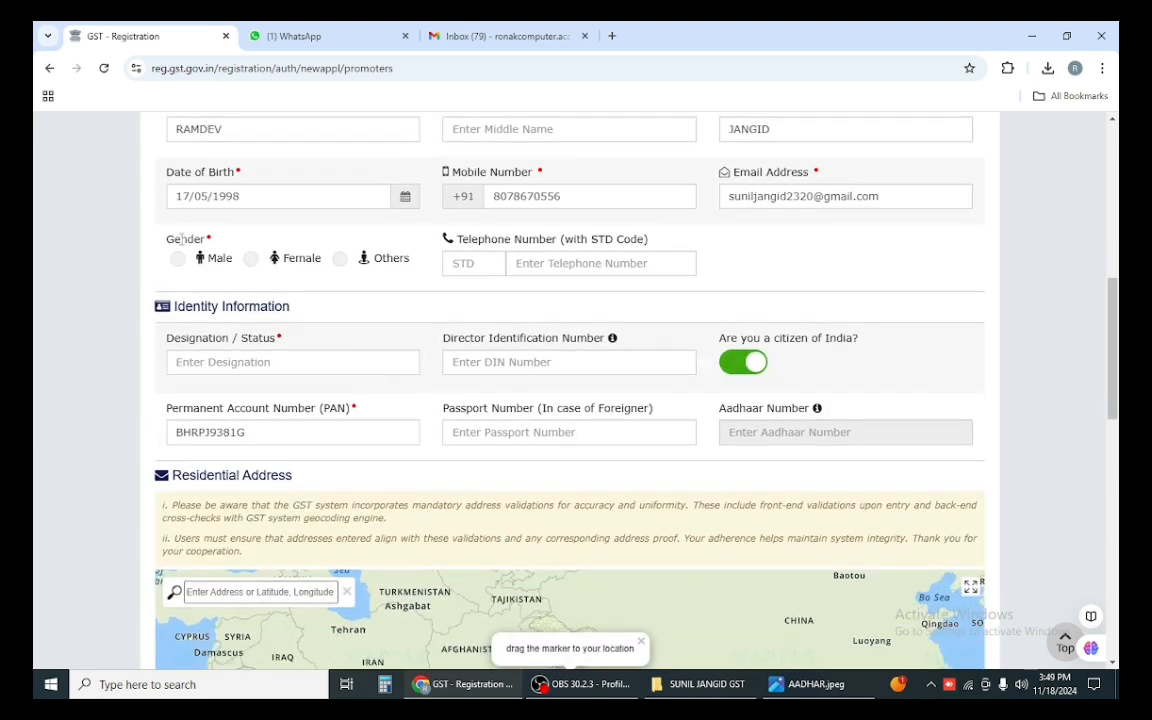
pyautogui.click(177, 258)
pyautogui.scroll(-1, 245, 340)
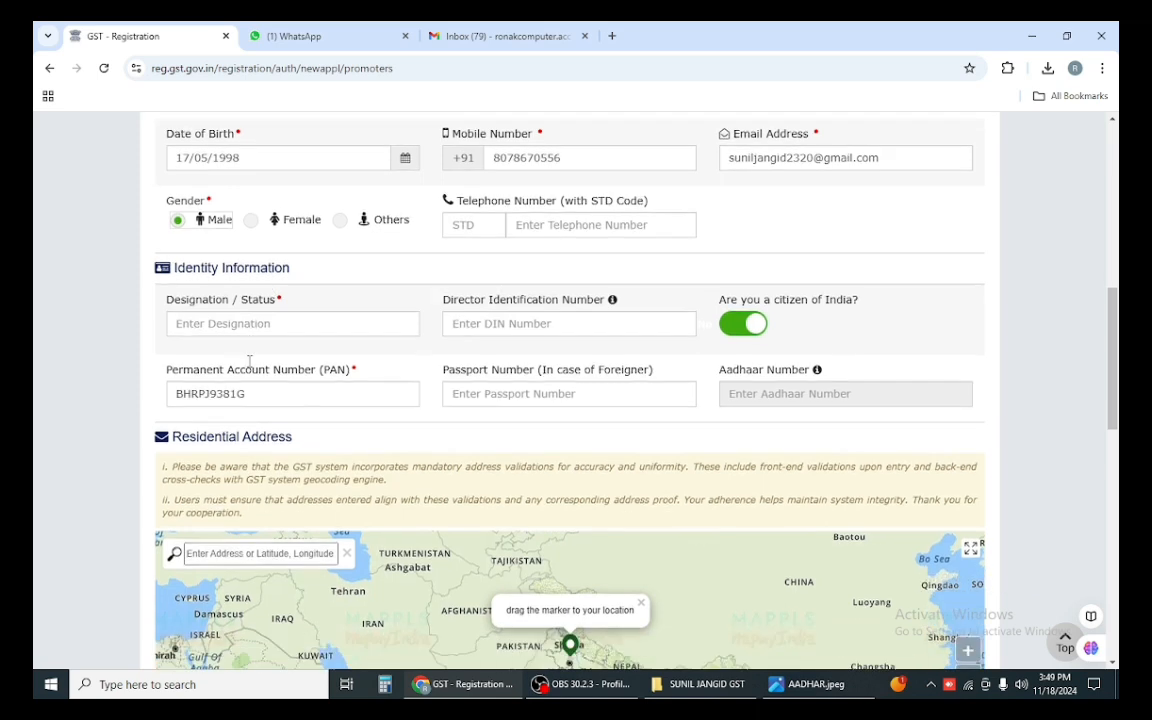
pyautogui.scroll(-1, 249, 362)
pyautogui.click(224, 288)
pyautogui.write('pro')
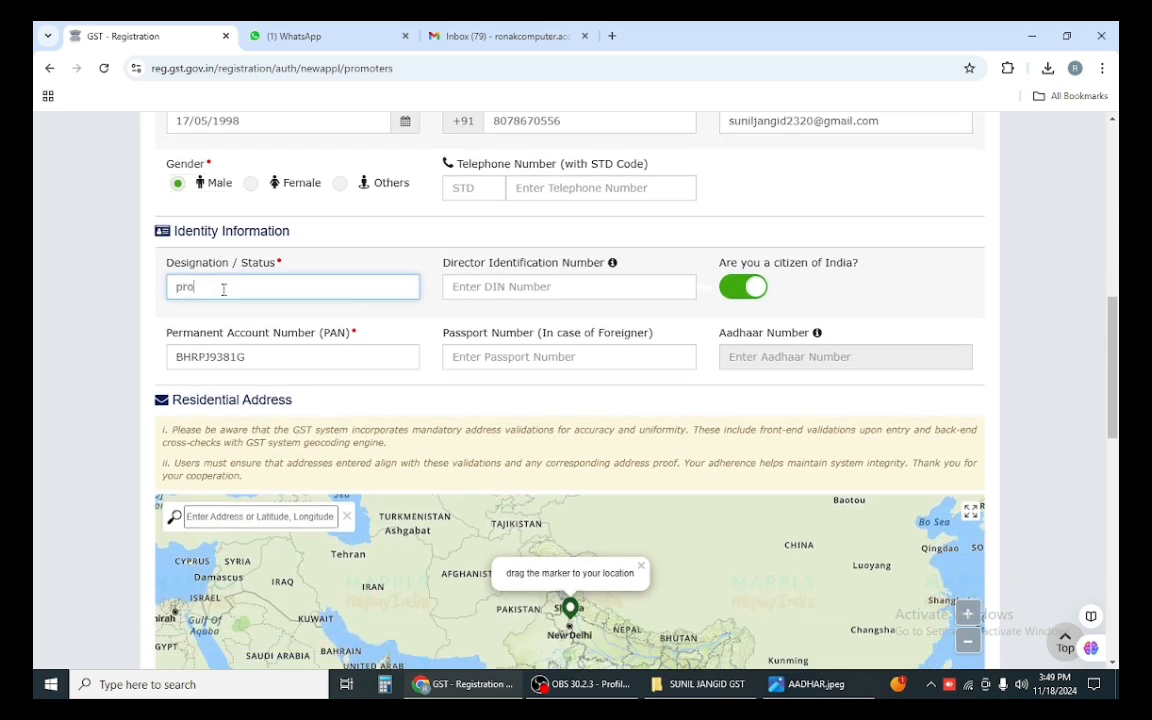
pyautogui.write('p')
pyautogui.press('BackSpace')
pyautogui.press('BackSpace')
pyautogui.press('BackSpace')
pyautogui.press('BackSpace')
pyautogui.write('PROPRIETER')
pyautogui.click(460, 321)
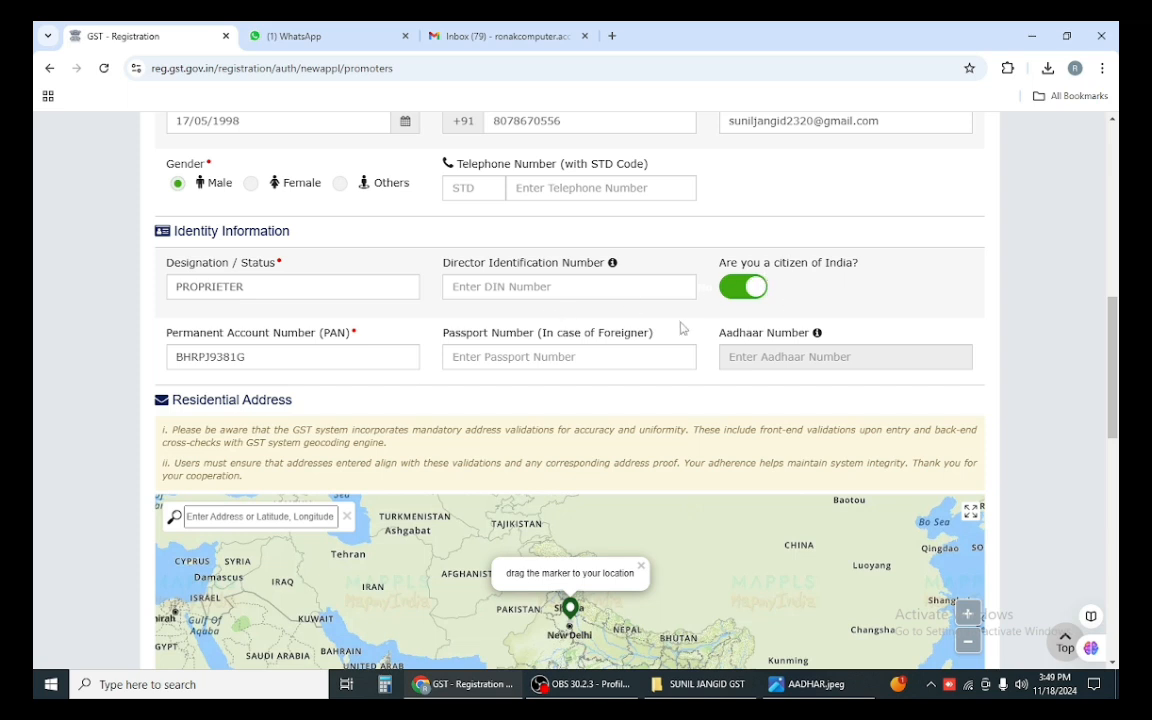
pyautogui.scroll(-1, 273, 349)
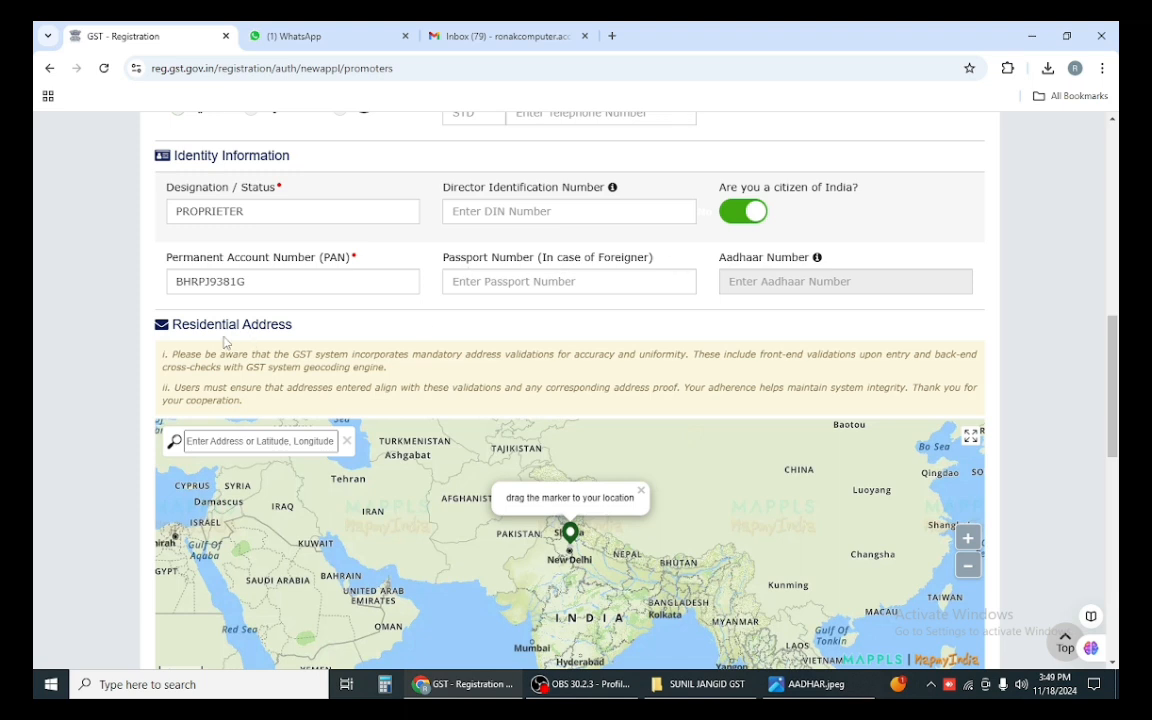
# Step: Search the home's PIN code on the address map, pick the match, and pan around it
pyautogui.click(600, 283)
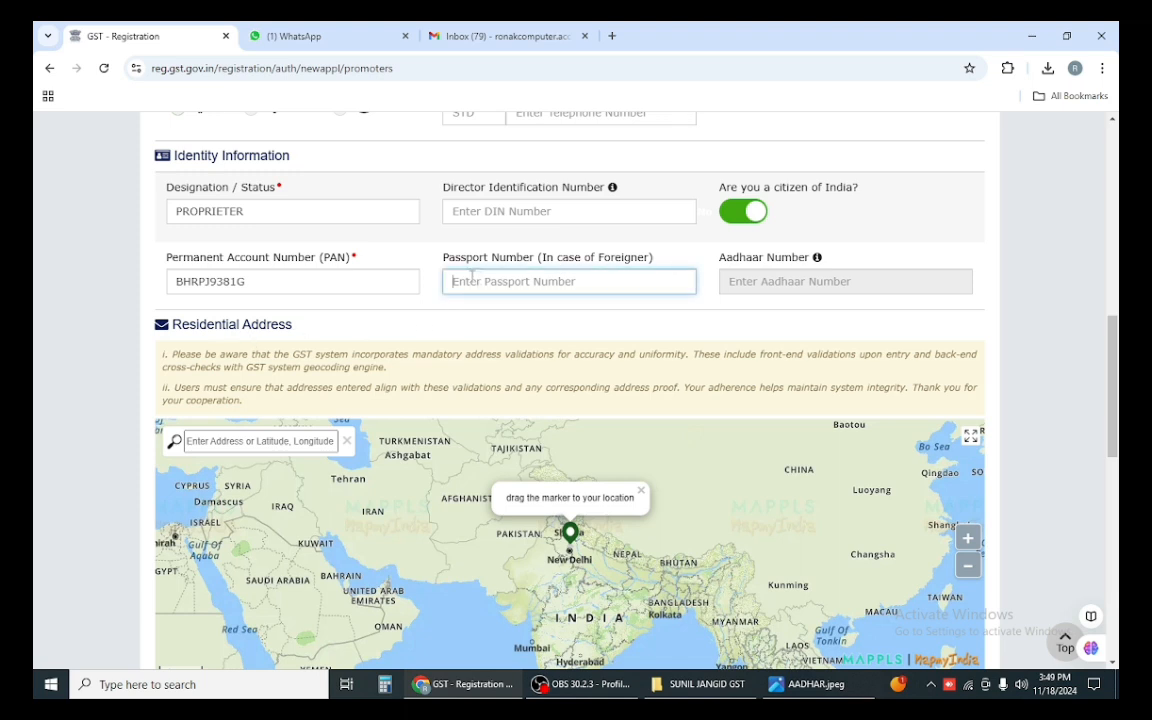
pyautogui.scroll(-1, 321, 300)
pyautogui.click(392, 348)
pyautogui.scroll(-1, 352, 305)
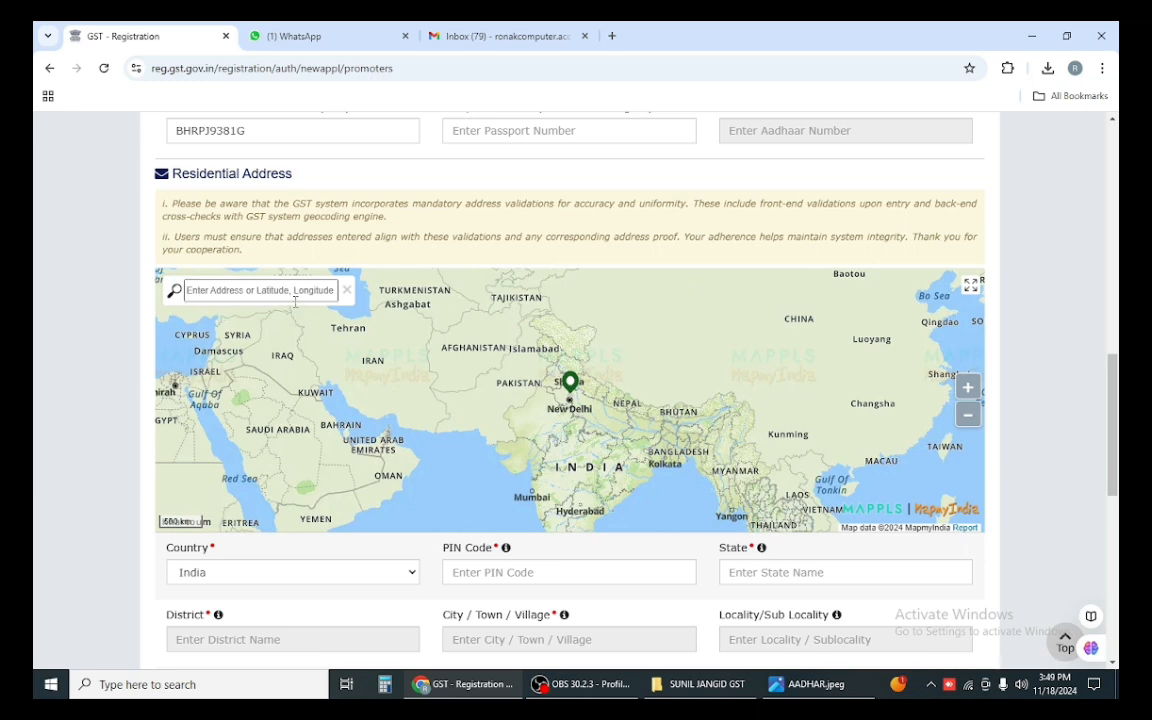
pyautogui.write('34151')
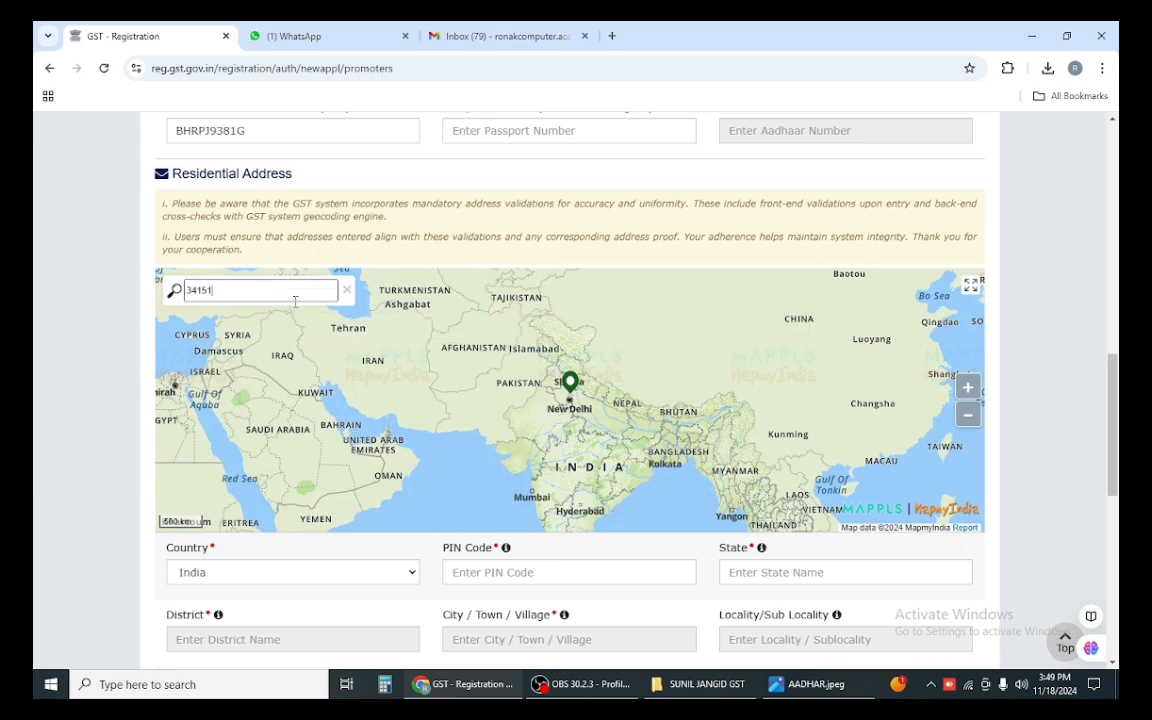
pyautogui.write('0')
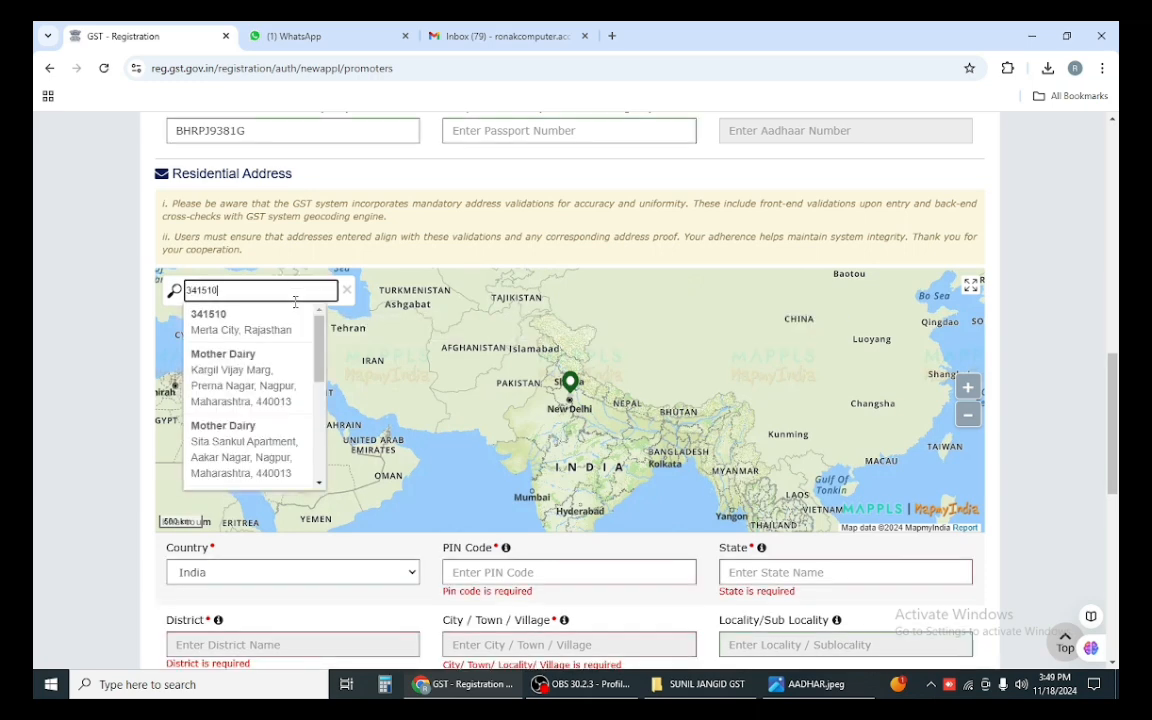
pyautogui.click(228, 334)
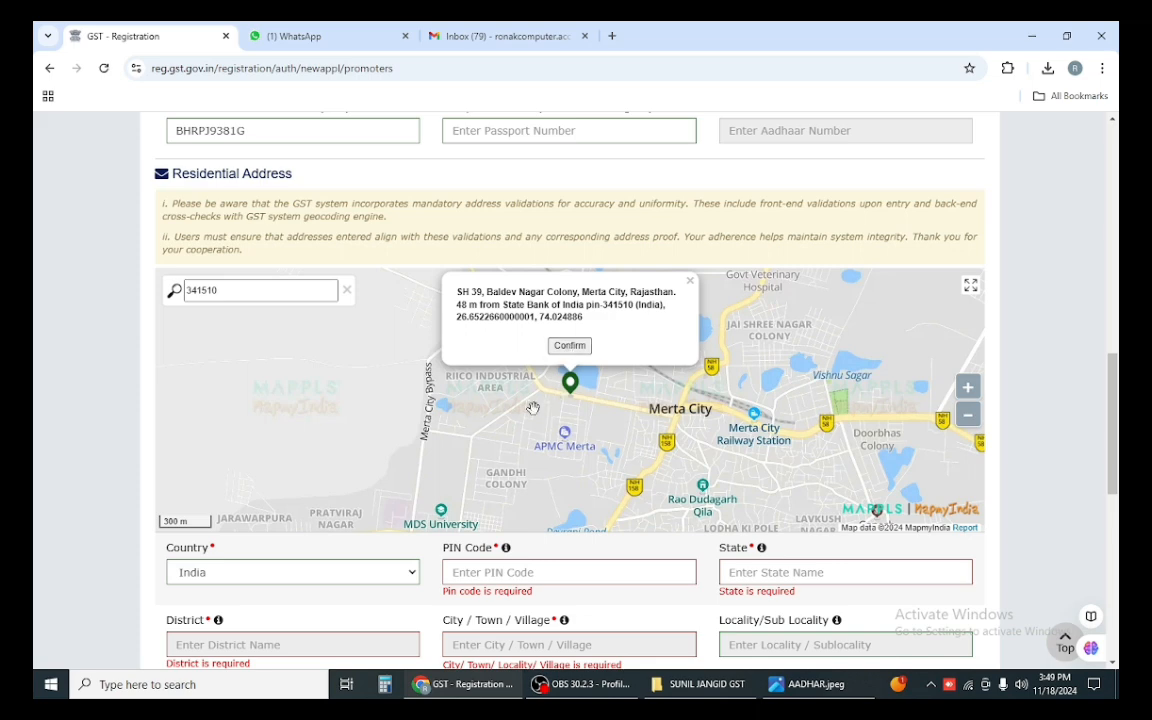
pyautogui.moveTo(530, 411); pyautogui.dragTo(460, 441)
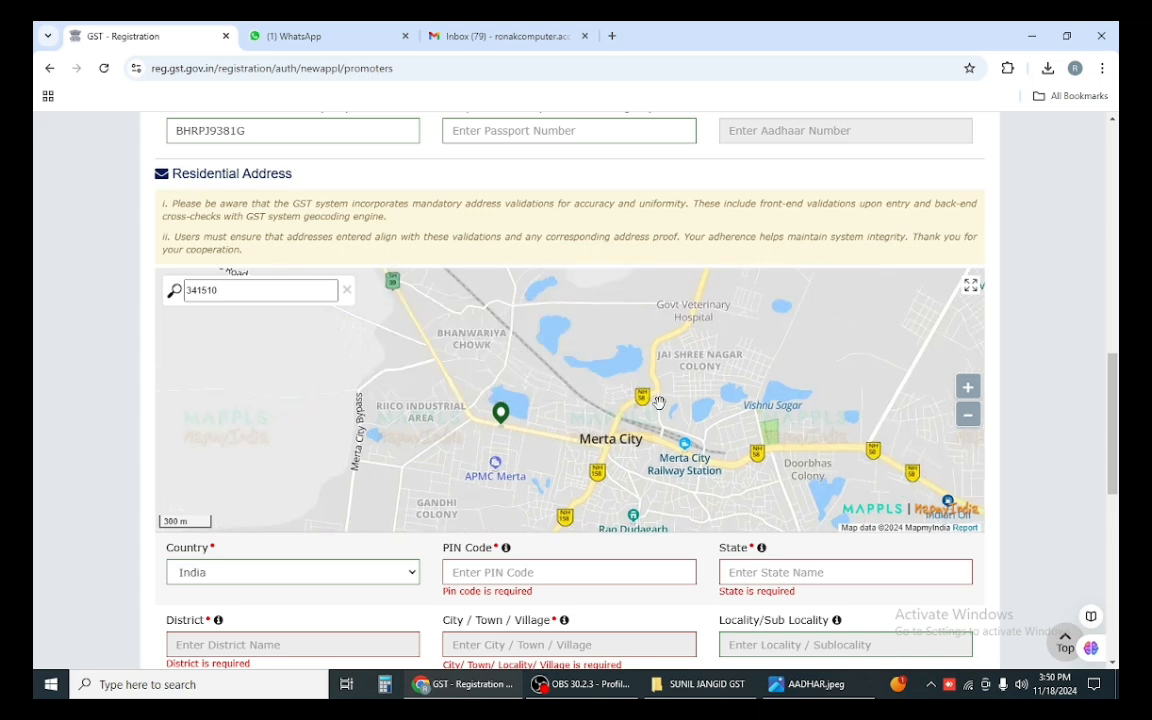
pyautogui.scroll(-2, 741, 413)
pyautogui.scroll(4, 742, 414)
pyautogui.moveTo(610, 463); pyautogui.dragTo(612, 321)
# Step: Refine the map search to a nearby landmark and confirm it to auto-fill PIN, state, district, city
pyautogui.click(226, 296)
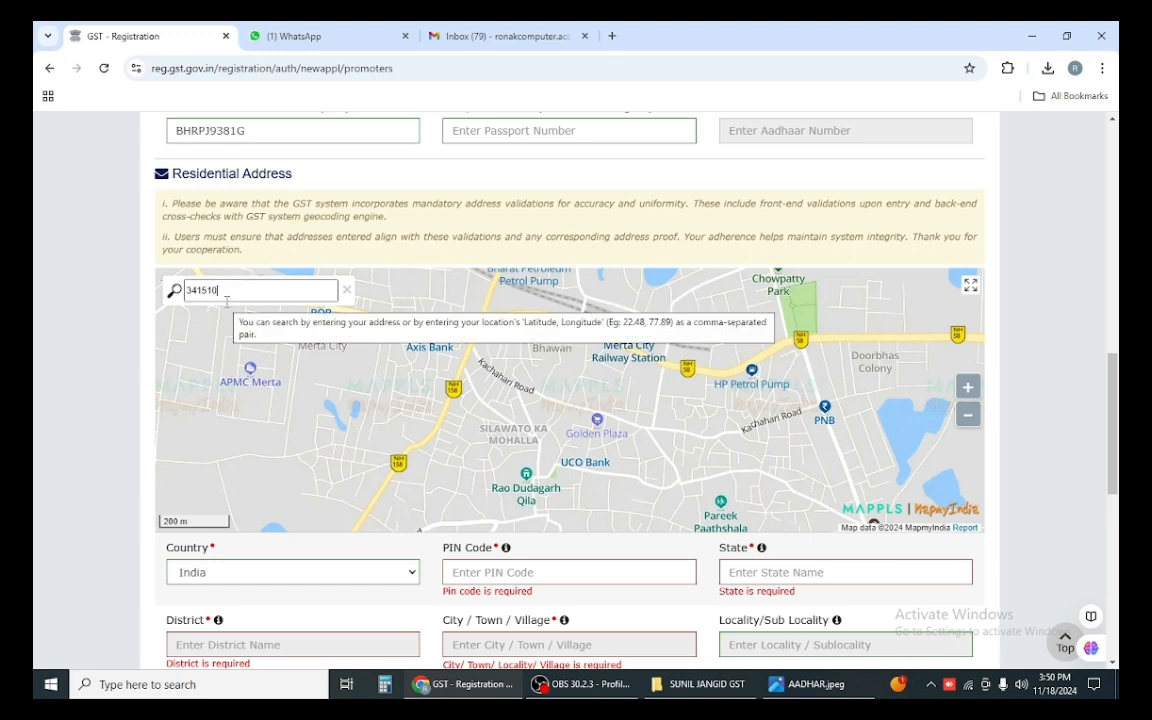
pyautogui.press('BackSpace')
pyautogui.press('BackSpace')
pyautogui.press('BackSpace')
pyautogui.press('BackSpace')
pyautogui.press('BackSpace')
pyautogui.press('BackSpace')
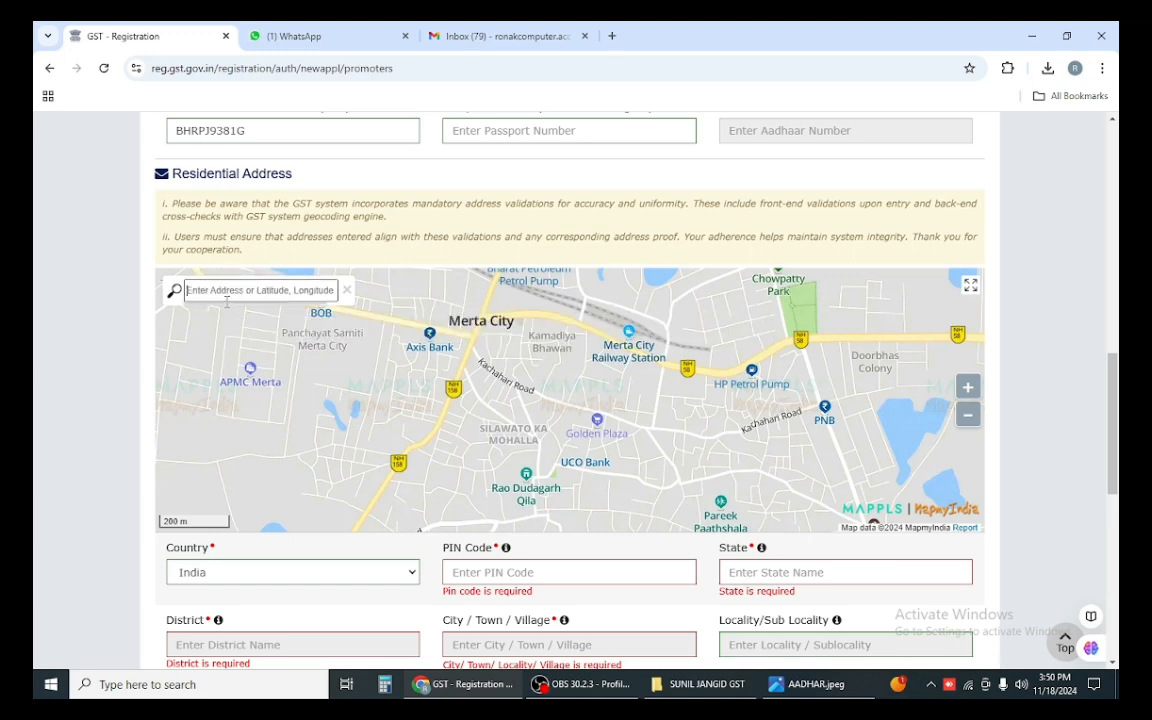
pyautogui.write('SHIV')
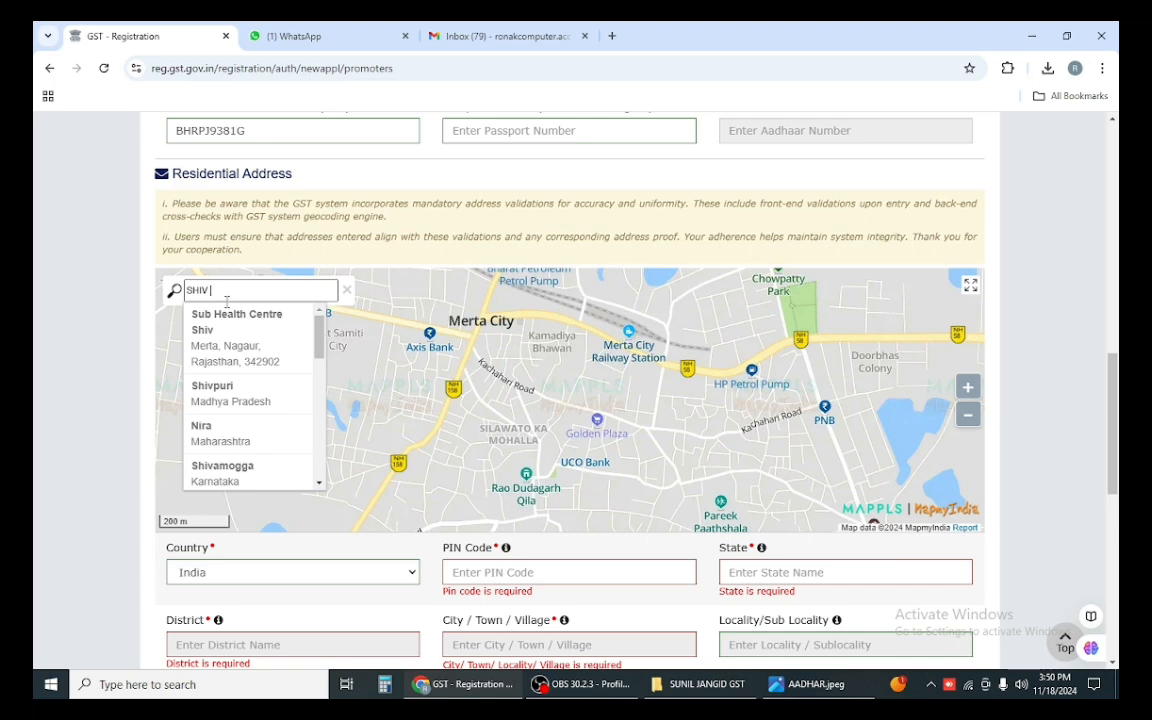
pyautogui.write(' BADI')
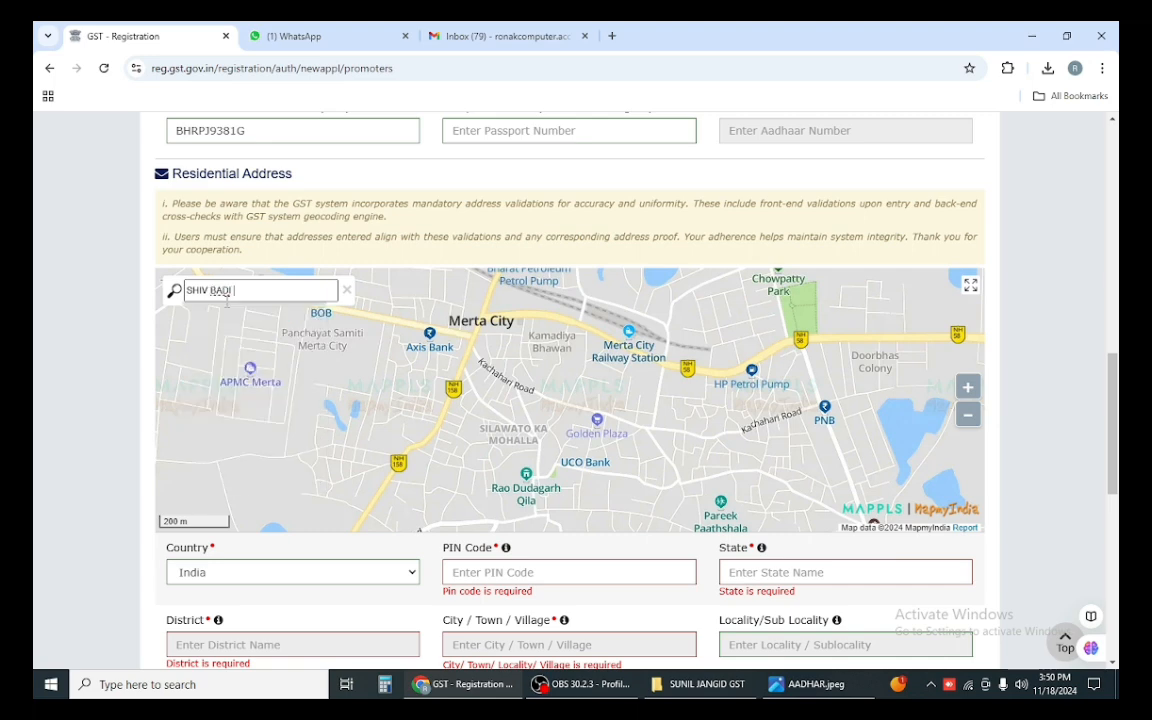
pyautogui.write(' 34')
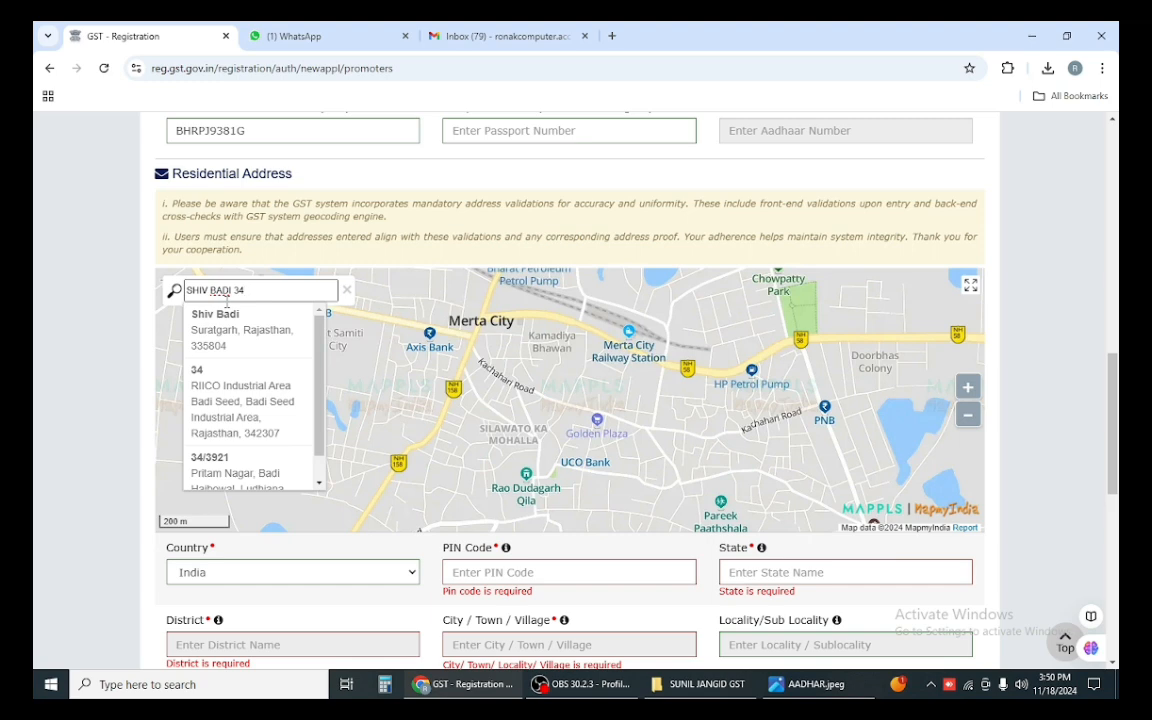
pyautogui.write('1510')
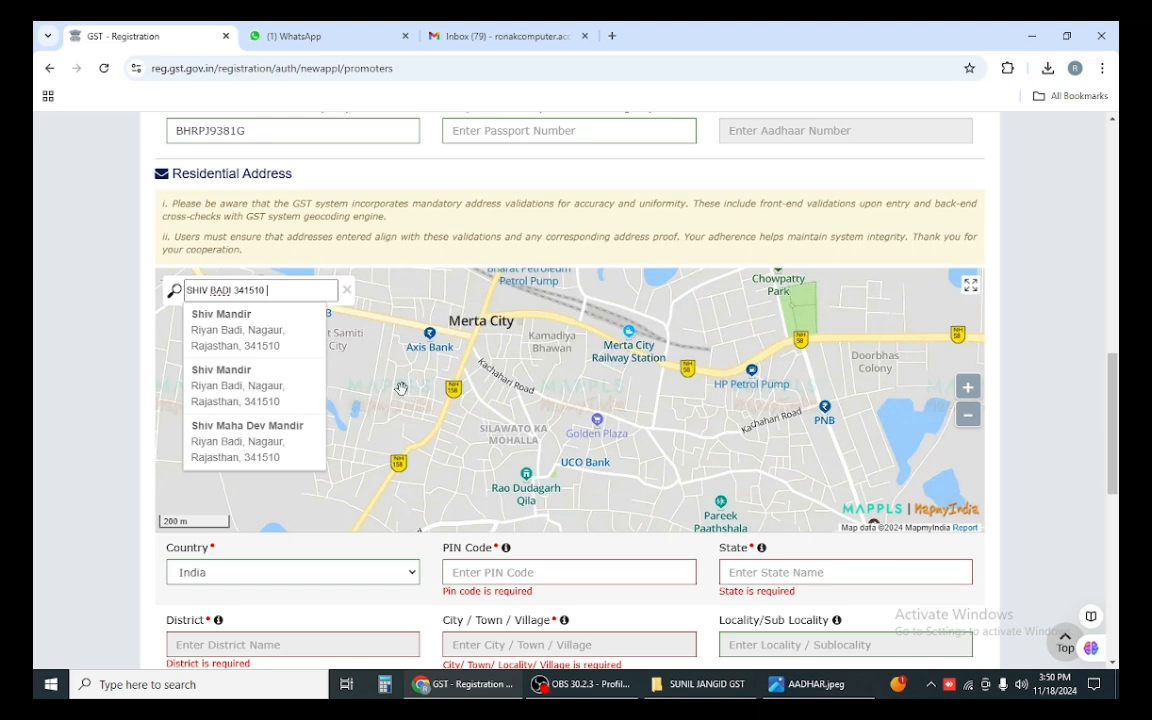
pyautogui.write('MERTA CITY')
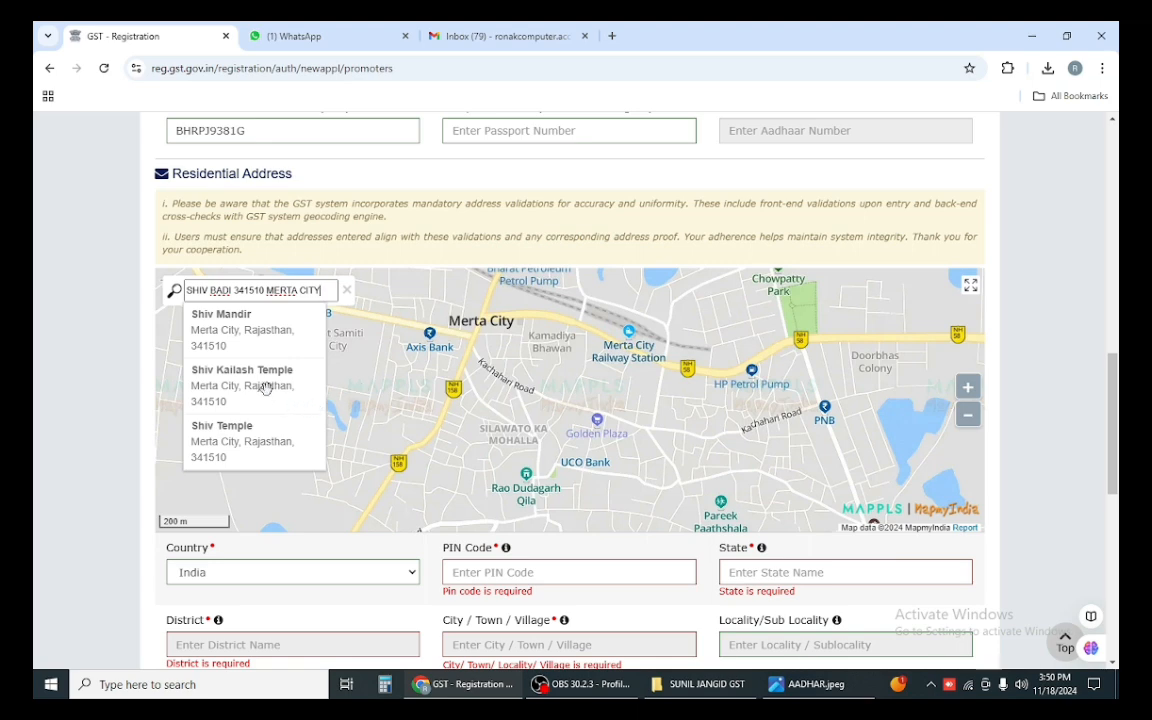
pyautogui.click(232, 290)
pyautogui.click(233, 290)
pyautogui.press('BackSpace')
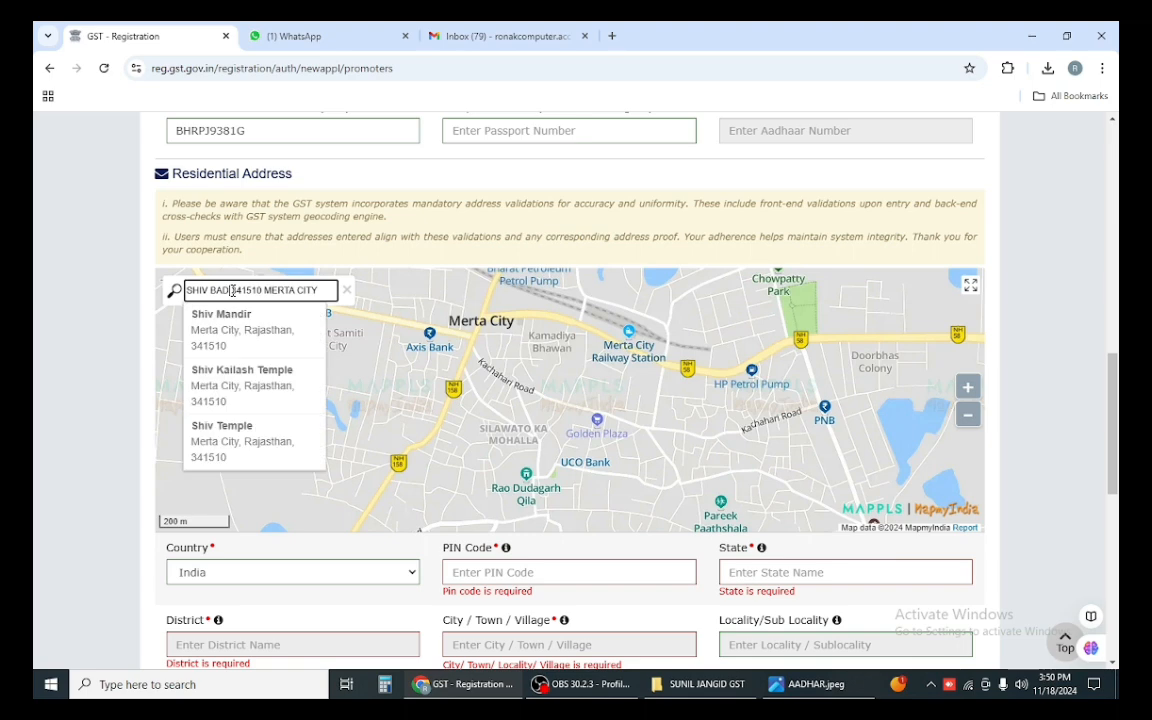
pyautogui.press('BackSpace')
pyautogui.press('BackSpace')
pyautogui.press('BackSpace')
pyautogui.press('BackSpace')
pyautogui.press('BackSpace')
pyautogui.press('BackSpace')
pyautogui.press('BackSpace')
pyautogui.press('BackSpace')
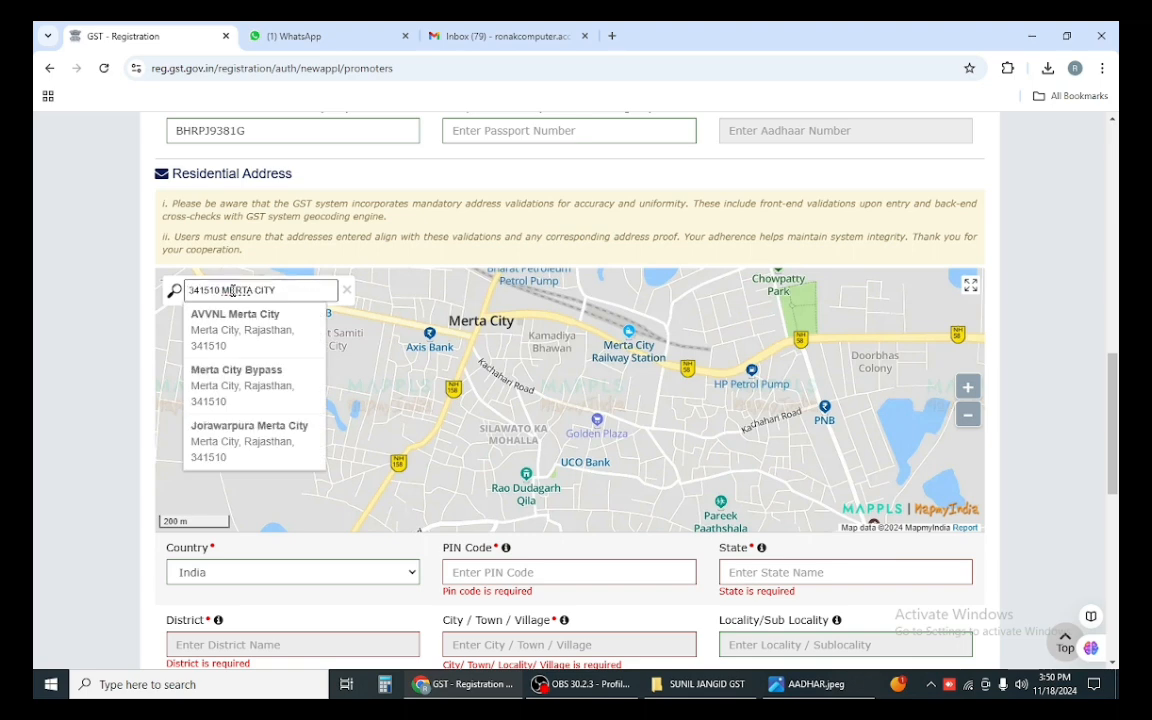
pyautogui.write('PAREEK P')
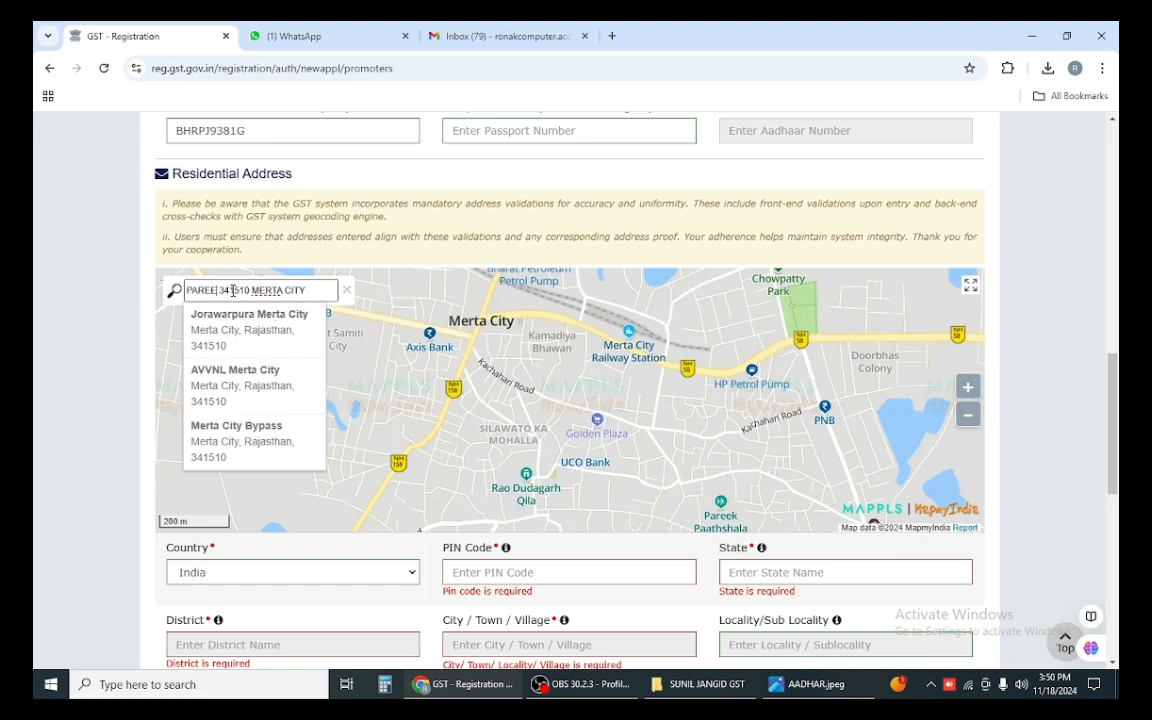
pyautogui.write('AT')
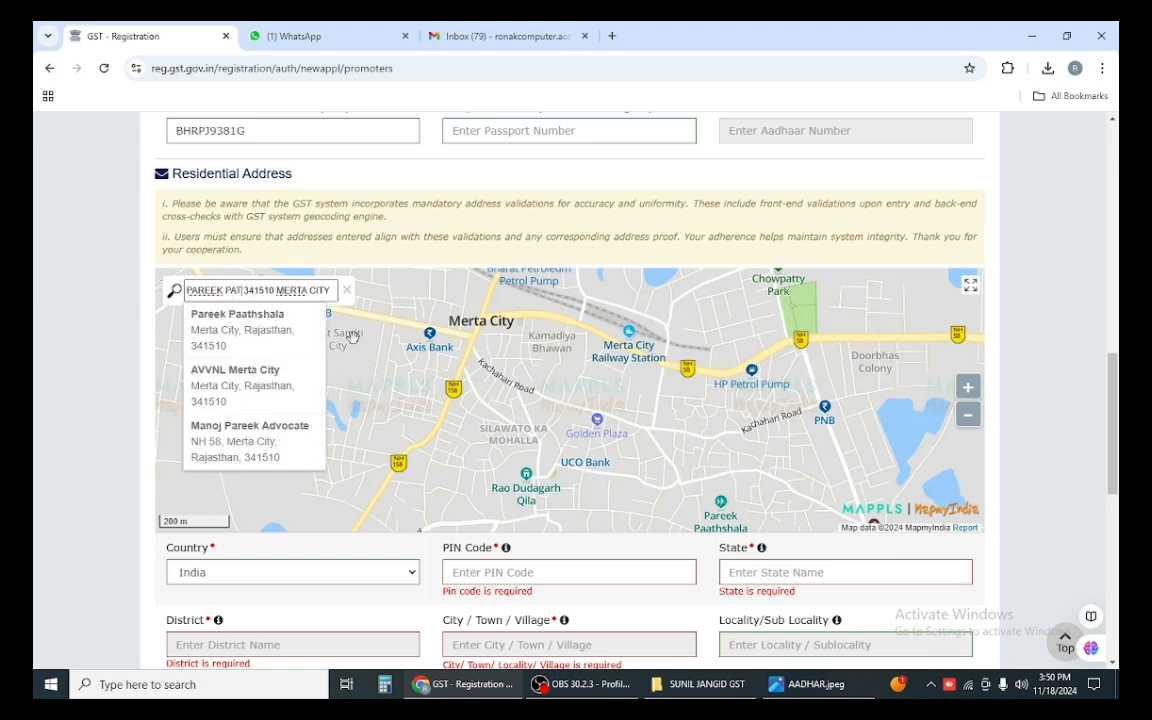
pyautogui.click(253, 322)
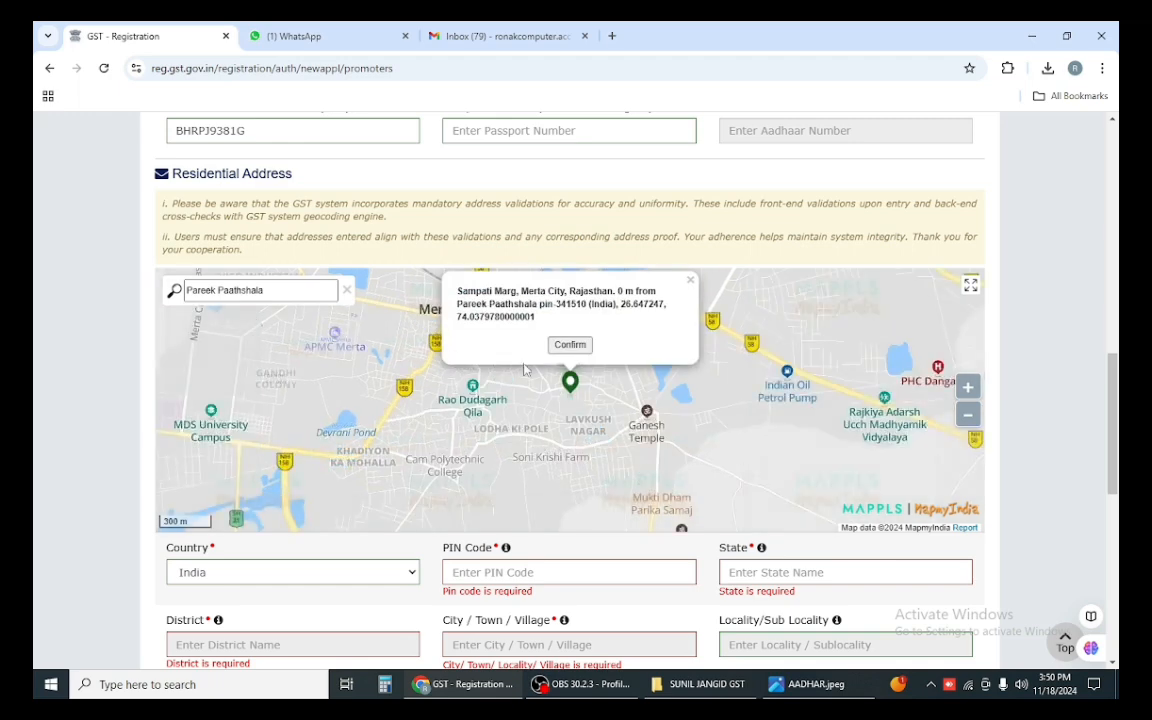
pyautogui.click(572, 344)
# Step: Focus Name of the Premises / Building and bring up the Aadhaar image to read the address
pyautogui.scroll(-1, 524, 505)
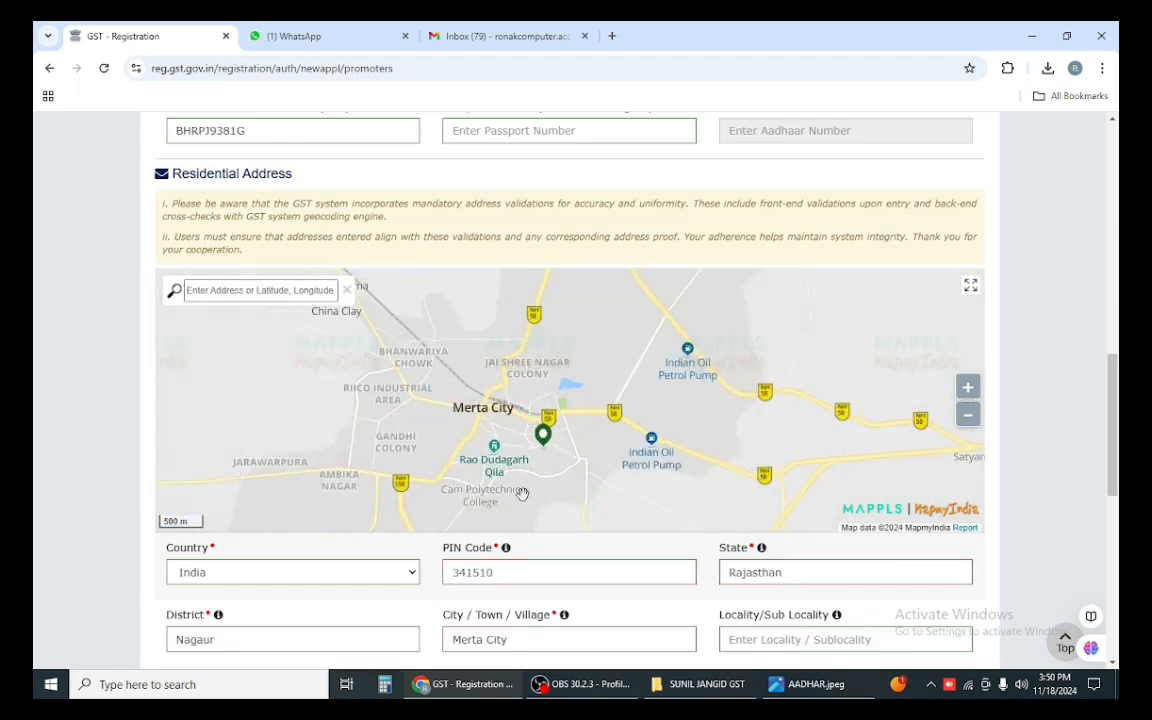
pyautogui.scroll(-4, 948, 458)
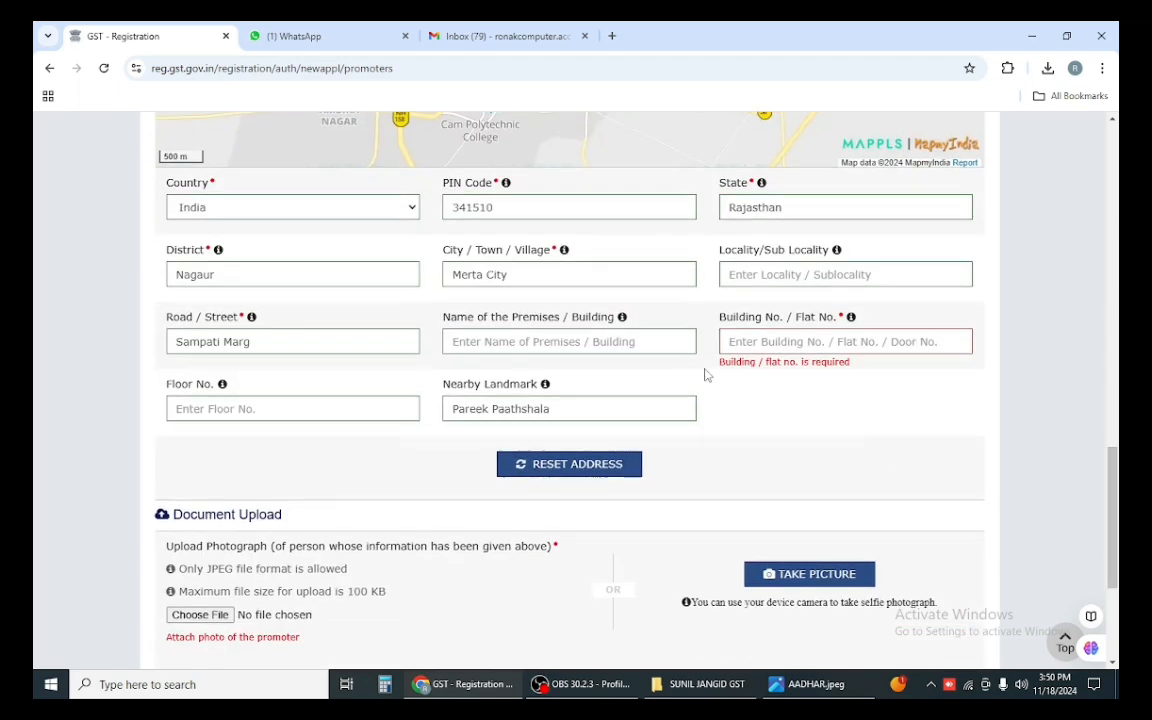
pyautogui.scroll(10, 397, 309)
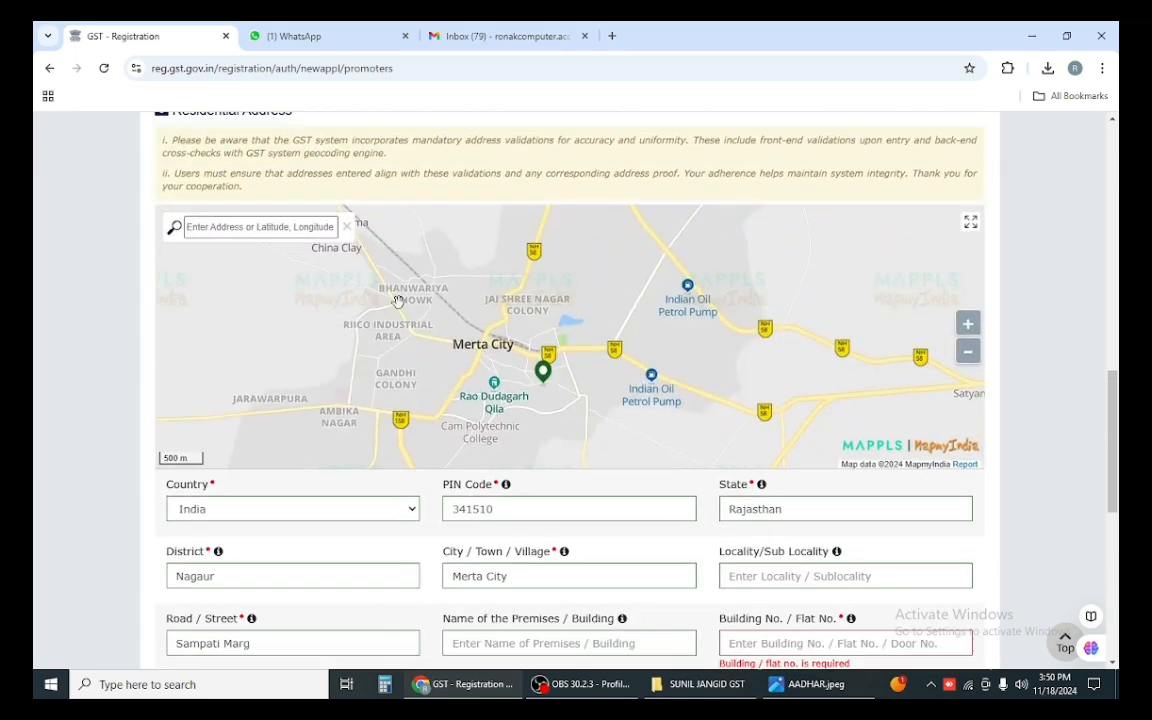
pyautogui.scroll(3, 295, 268)
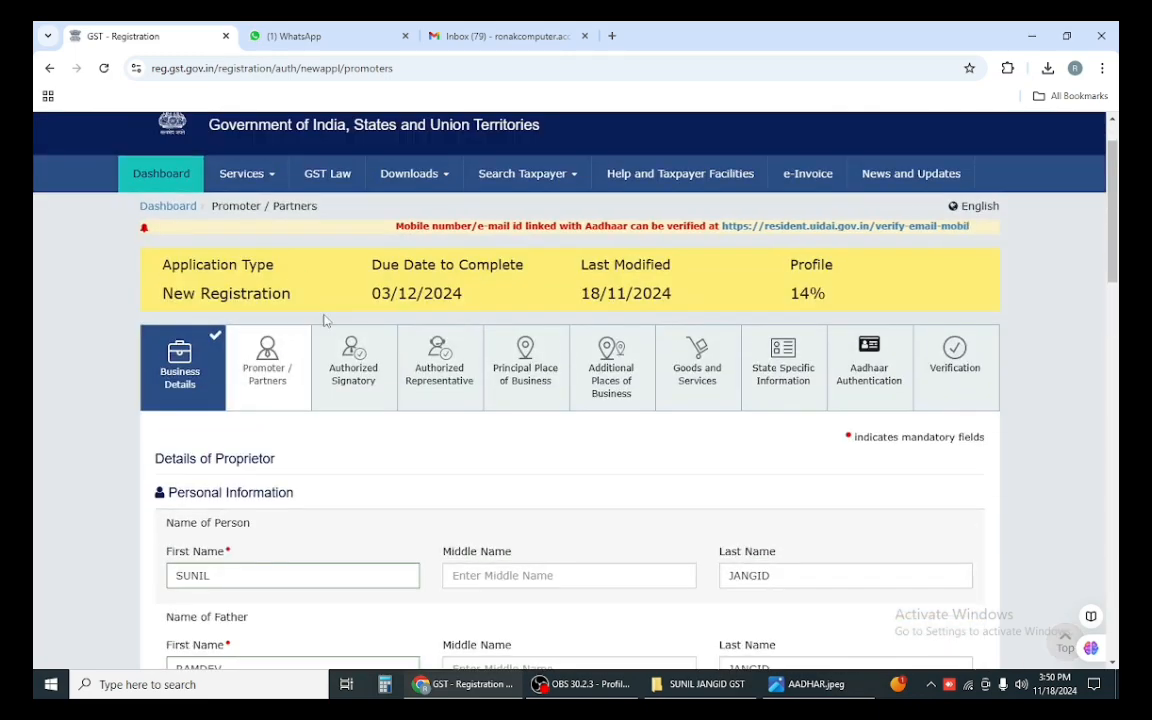
pyautogui.scroll(-8, 284, 403)
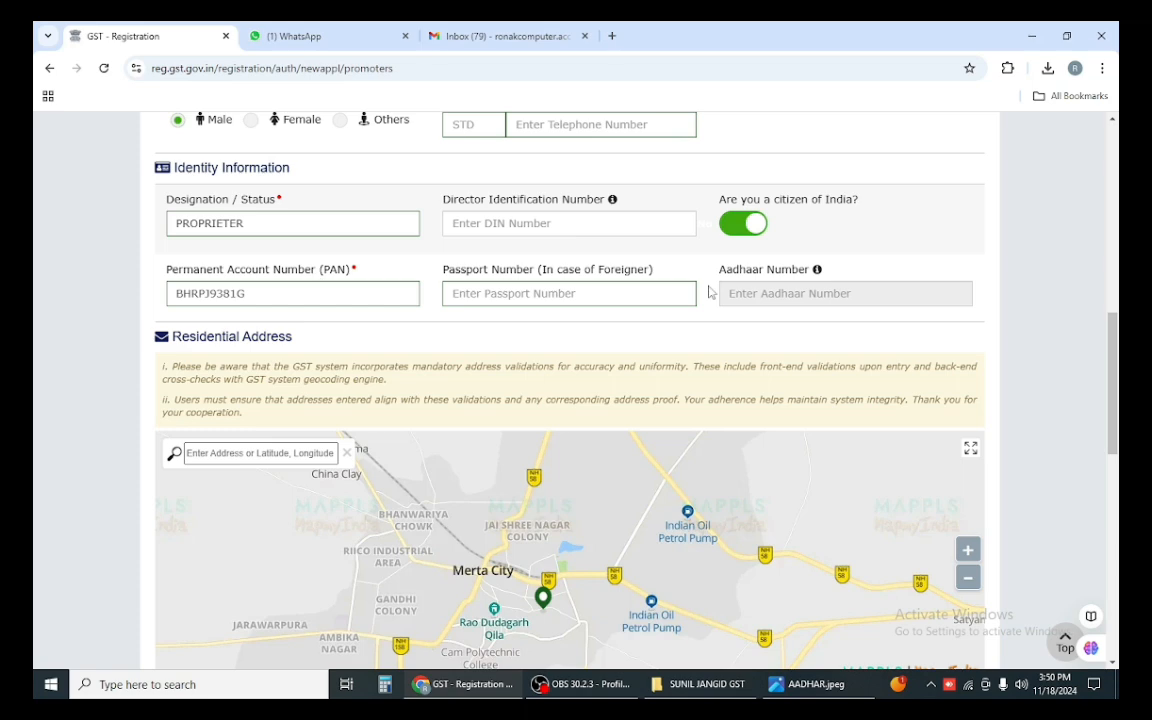
pyautogui.scroll(-2, 473, 352)
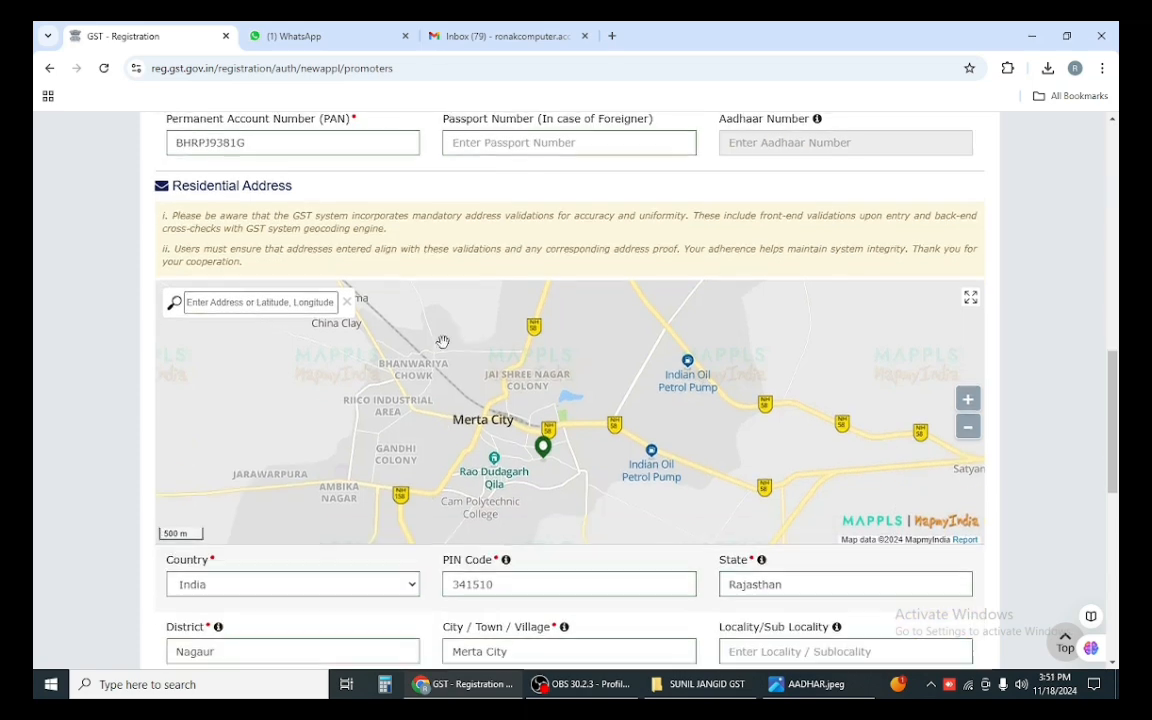
pyautogui.scroll(-4, 364, 306)
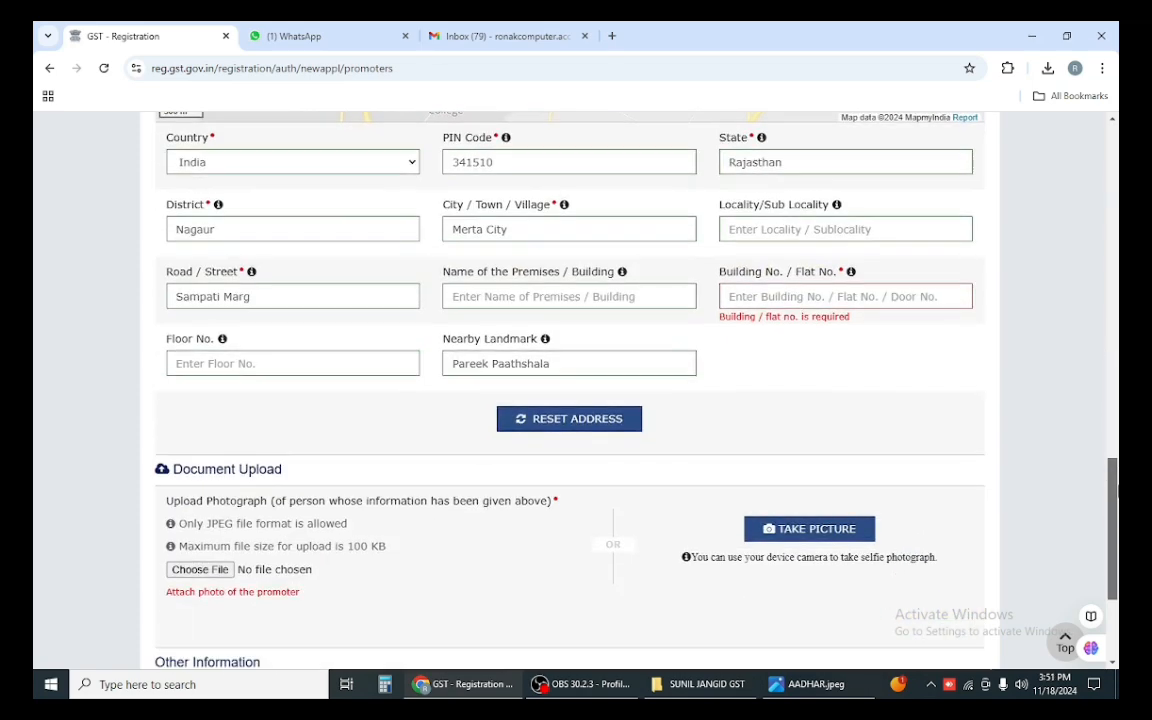
pyautogui.click(482, 298)
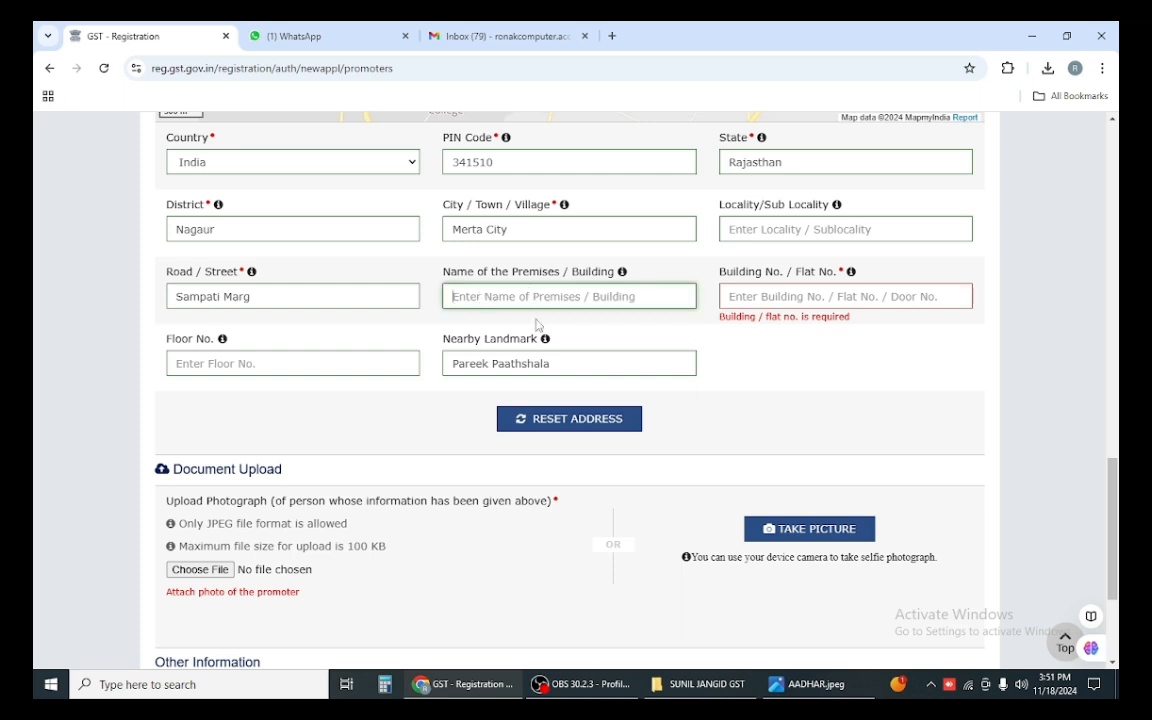
pyautogui.click(805, 684)
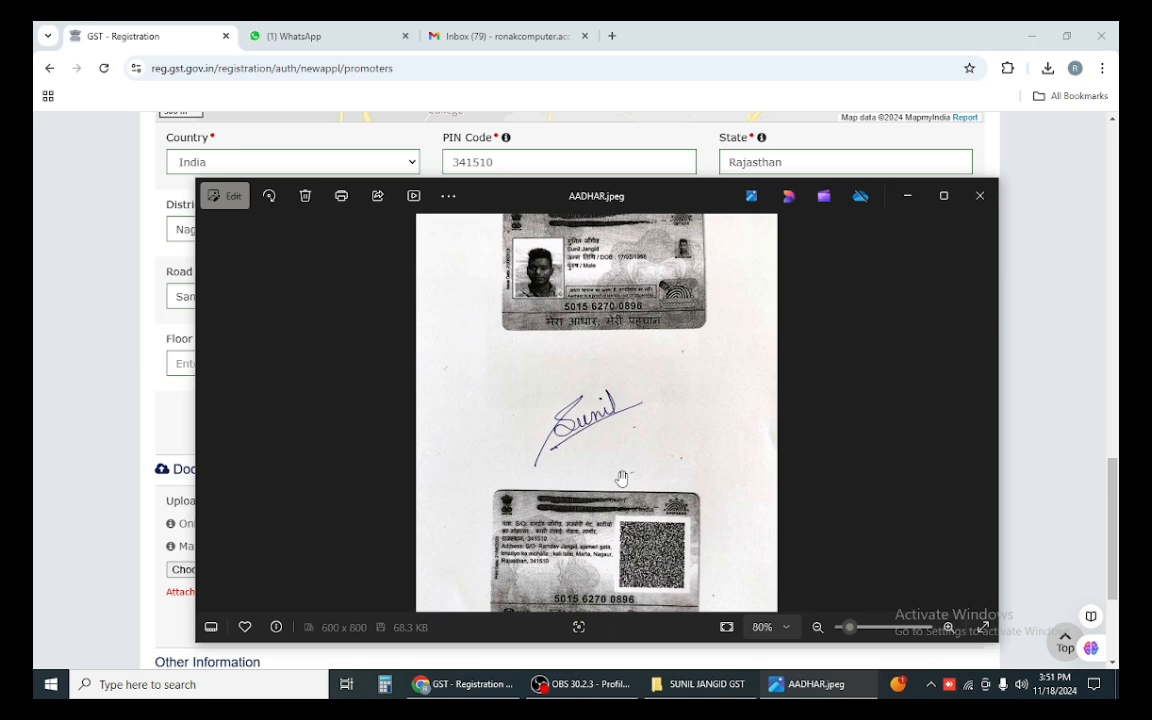
# Step: Type the premises name from the Aadhaar card into Name of the Premises / Building
pyautogui.click(621, 650)
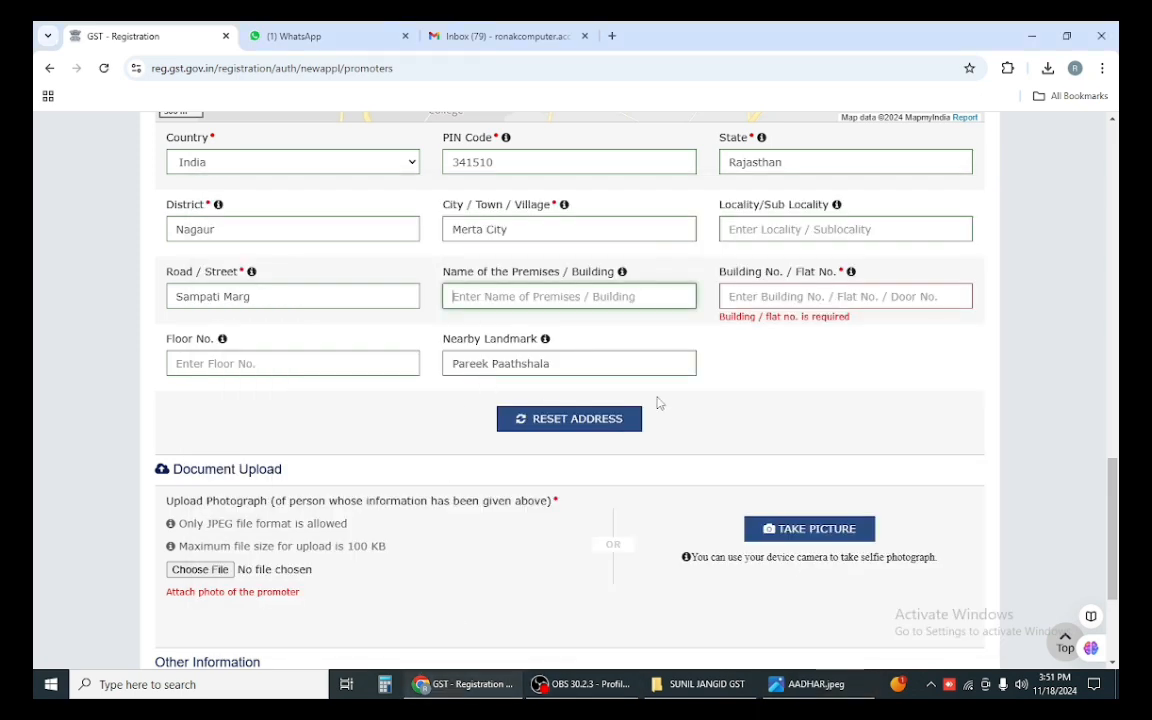
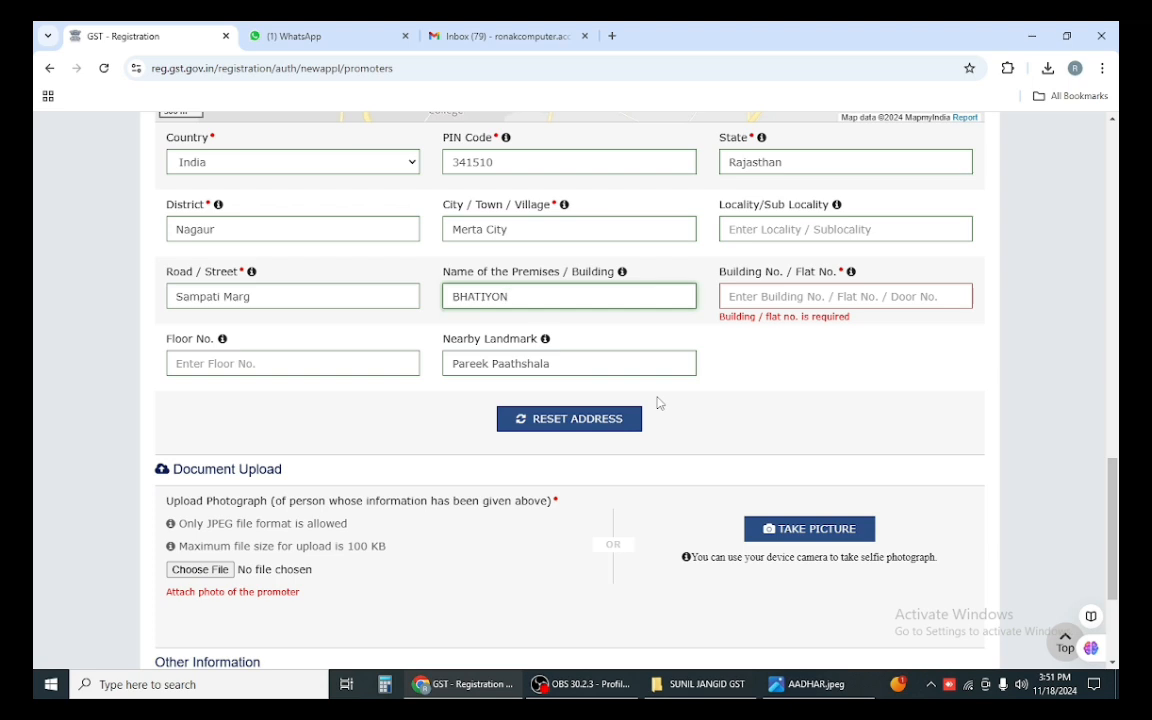
pyautogui.press('BackSpace')
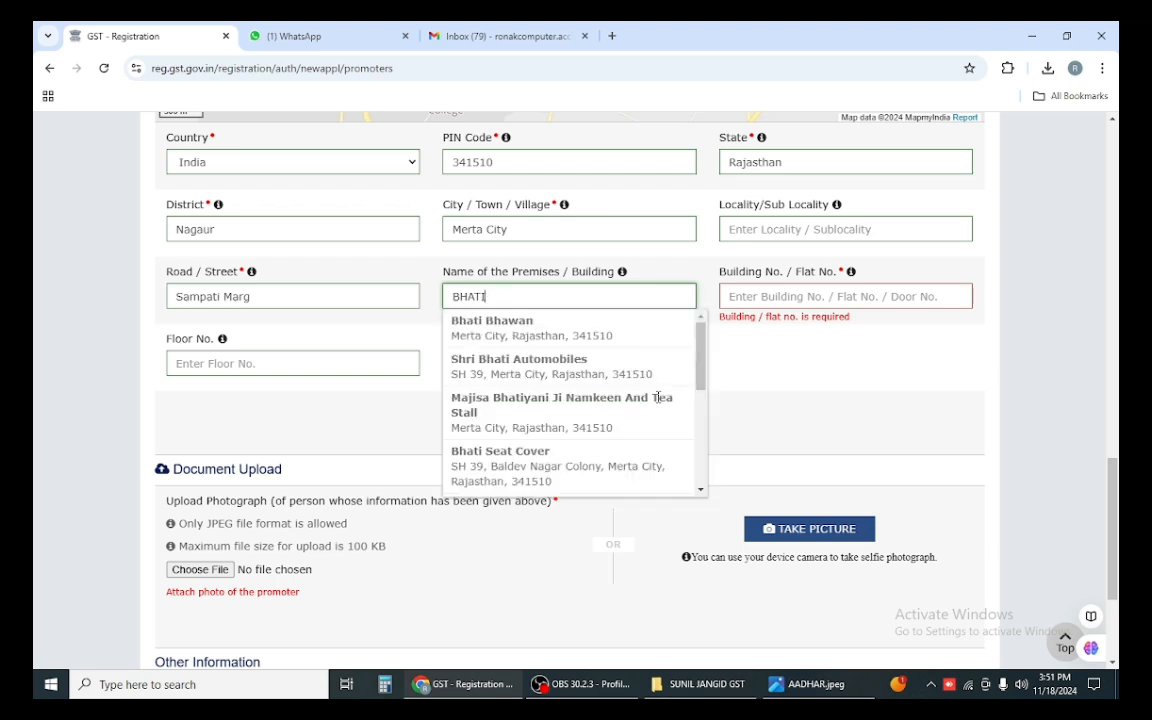
pyautogui.press('BackSpace')
pyautogui.press('BackSpace')
pyautogui.press('BackSpace')
pyautogui.press('BackSpace')
pyautogui.press('BackSpace')
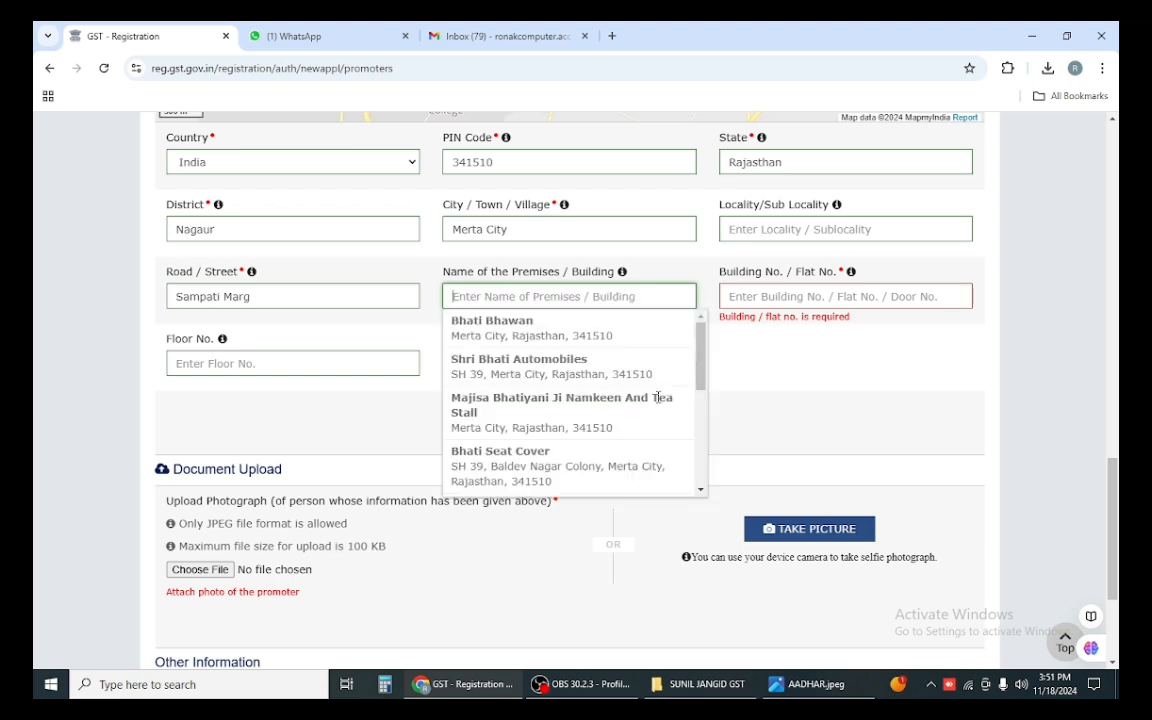
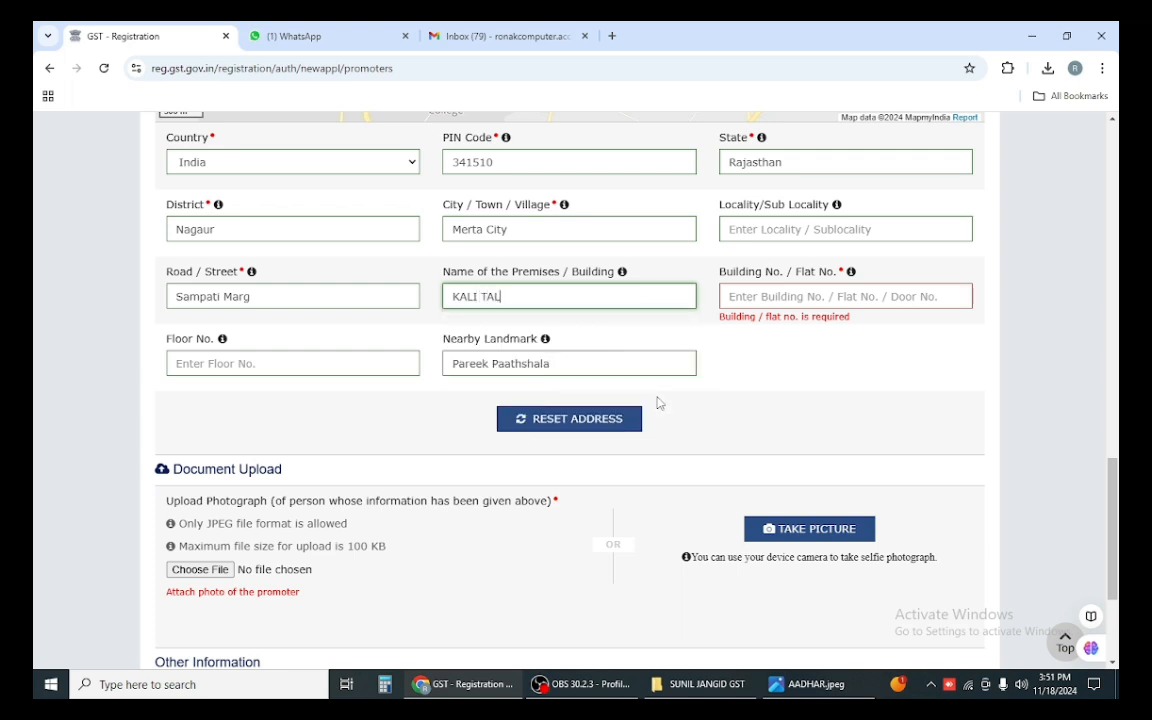
pyautogui.press('BackSpace')
pyautogui.press('BackSpace')
pyautogui.press('BackSpace')
pyautogui.press('BackSpace')
pyautogui.press('BackSpace')
pyautogui.press('BackSpace')
pyautogui.press('BackSpace')
pyautogui.press('BackSpace')
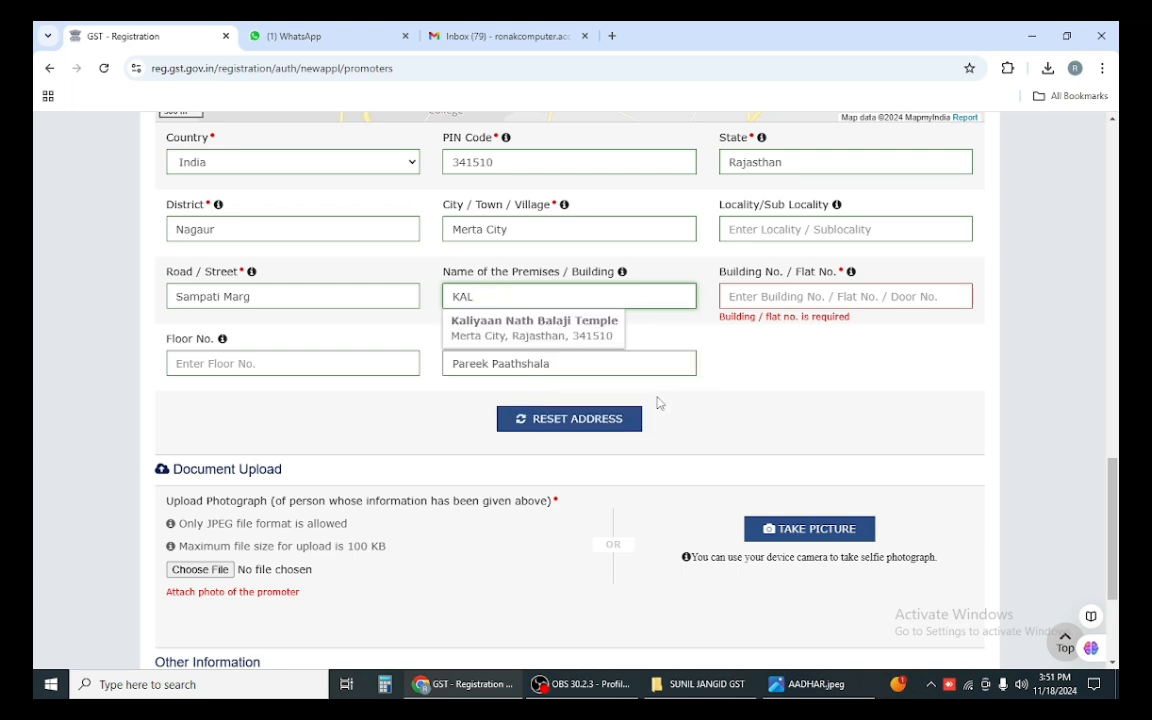
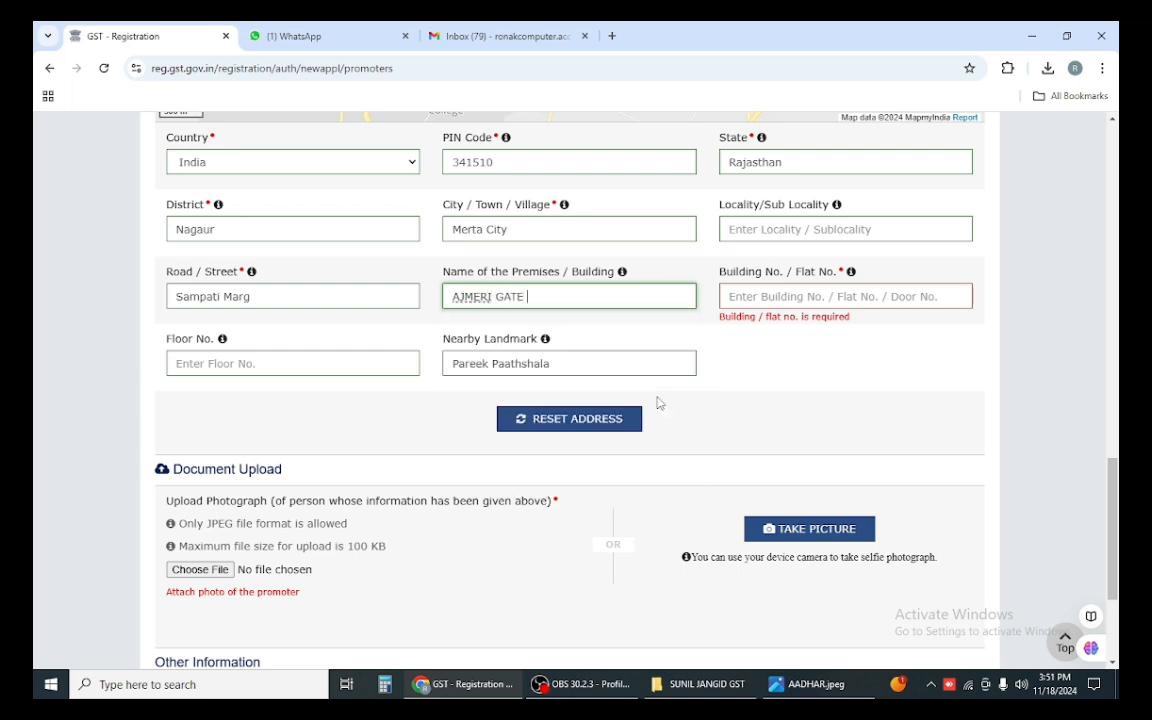
# Step: Enter the Building No./Flat No. from the Aadhaar card and start typing the locality
pyautogui.press('Tab')
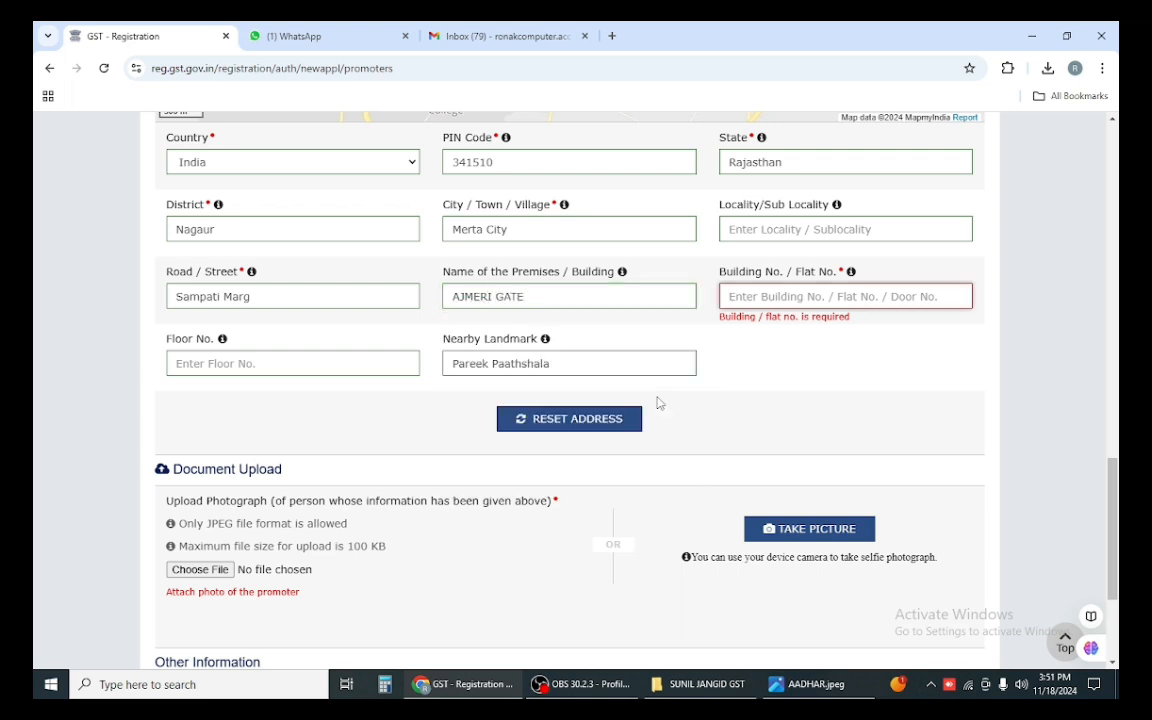
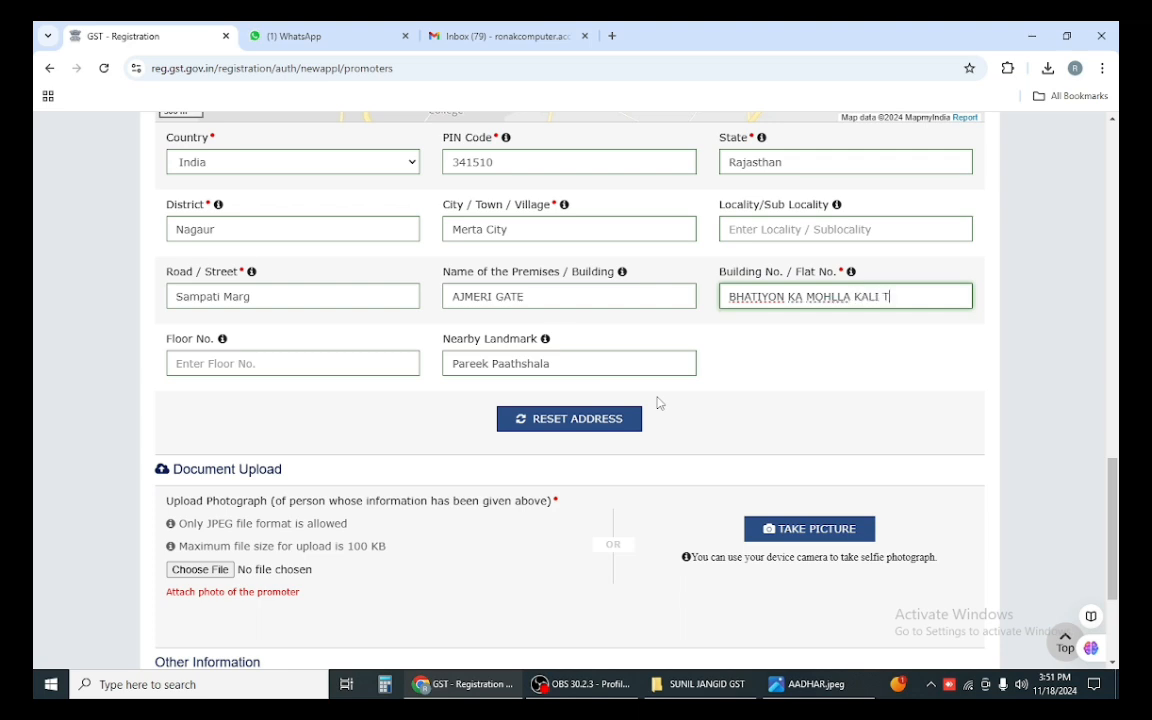
pyautogui.click(358, 363)
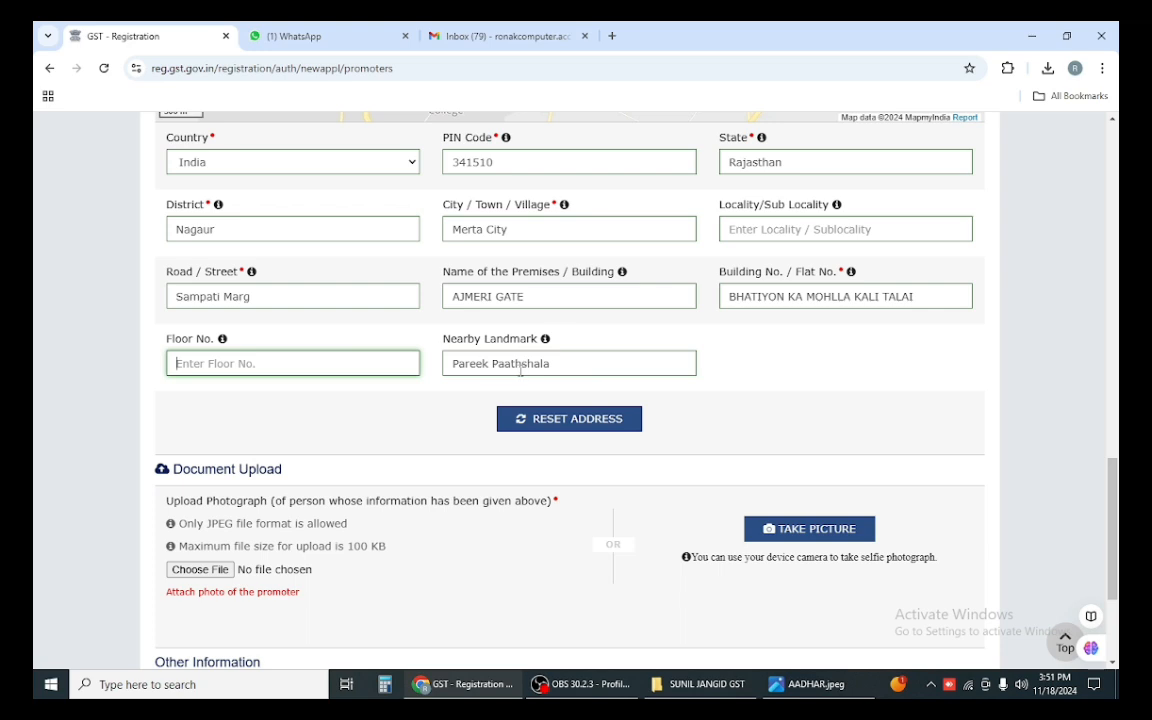
pyautogui.scroll(-3, 800, 420)
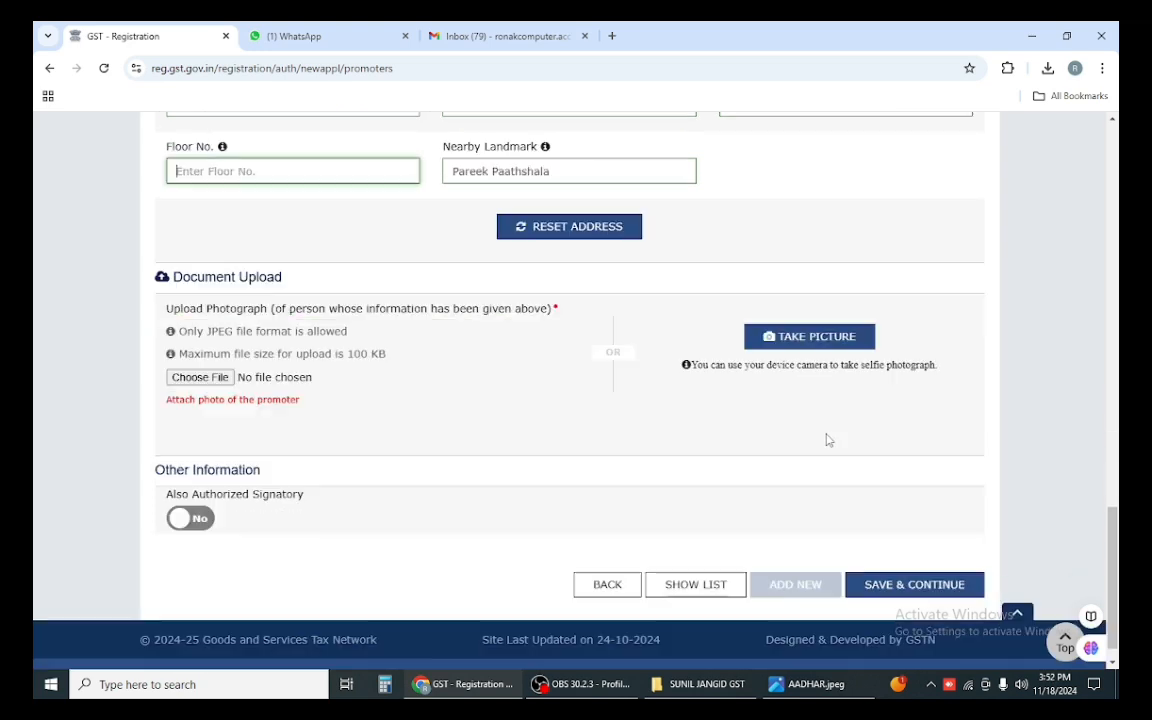
pyautogui.scroll(-1, 826, 440)
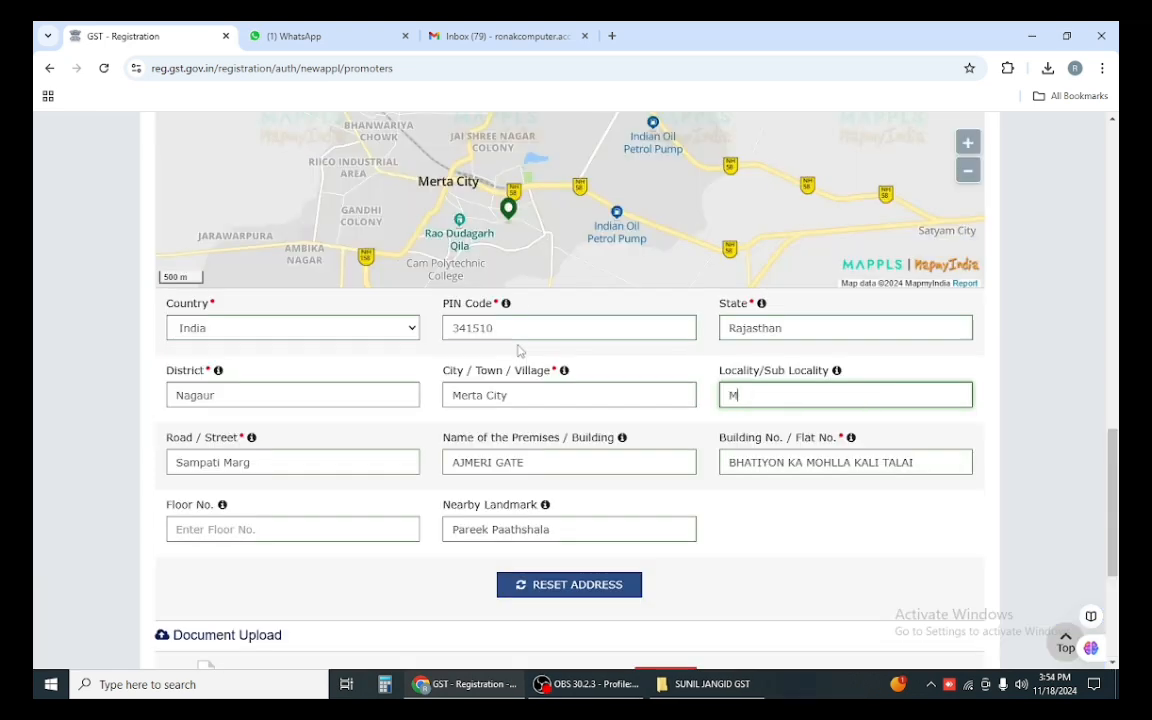
pyautogui.write('ERTA CITY')
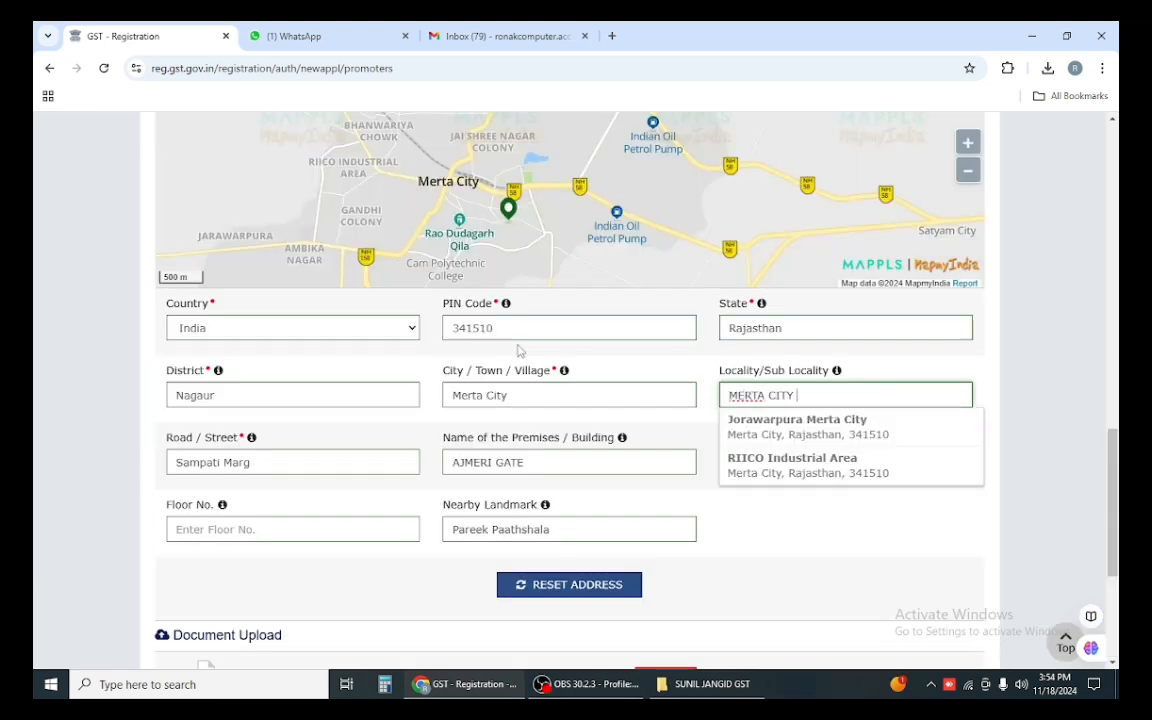
# Step: Save & Continue the promoter details, accepting the locality mismatch warning
pyautogui.click(764, 539)
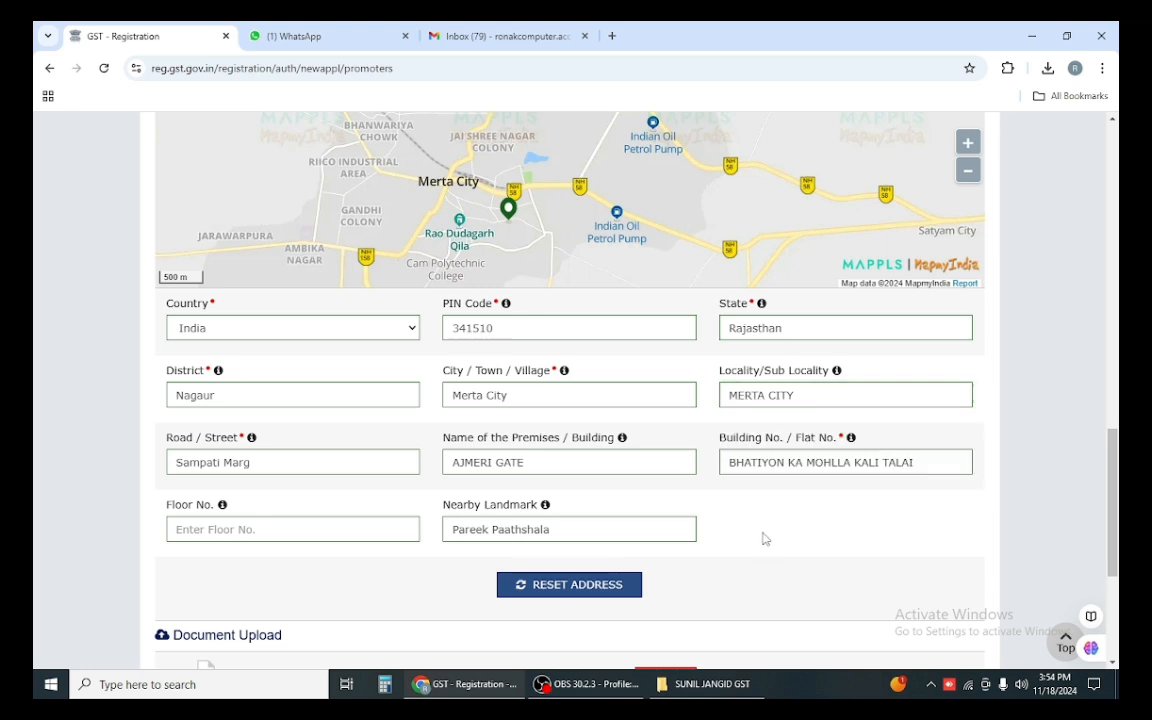
pyautogui.scroll(-3, 764, 539)
pyautogui.click(860, 628)
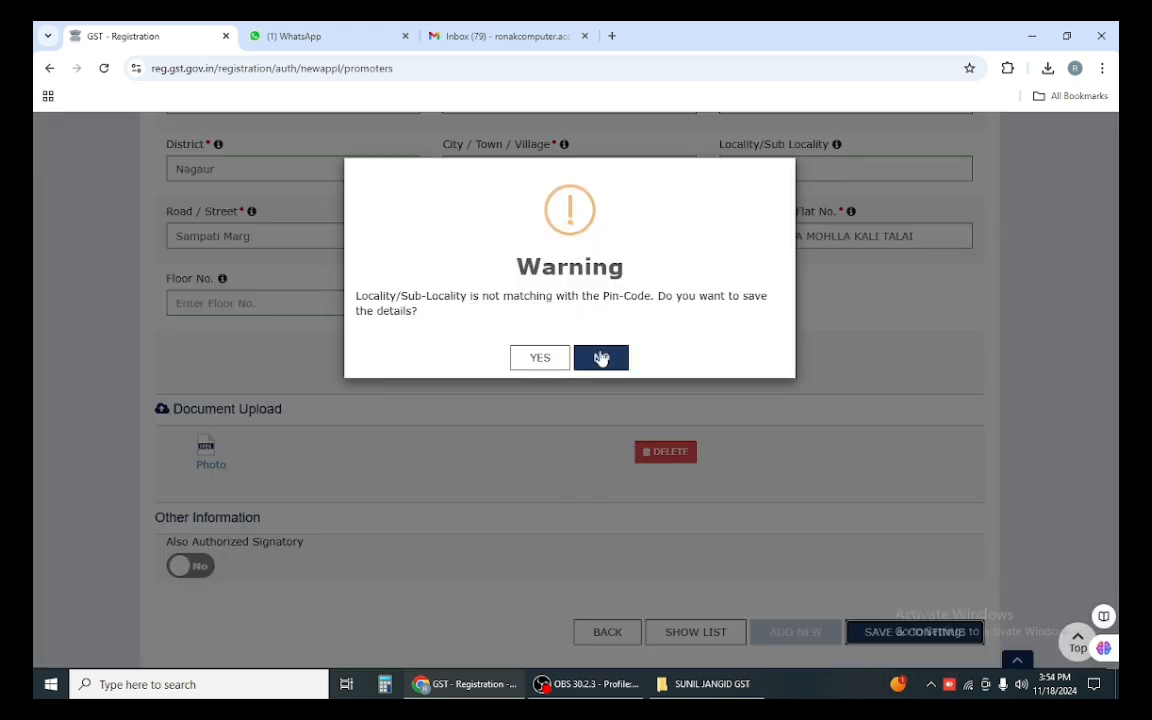
pyautogui.click(535, 362)
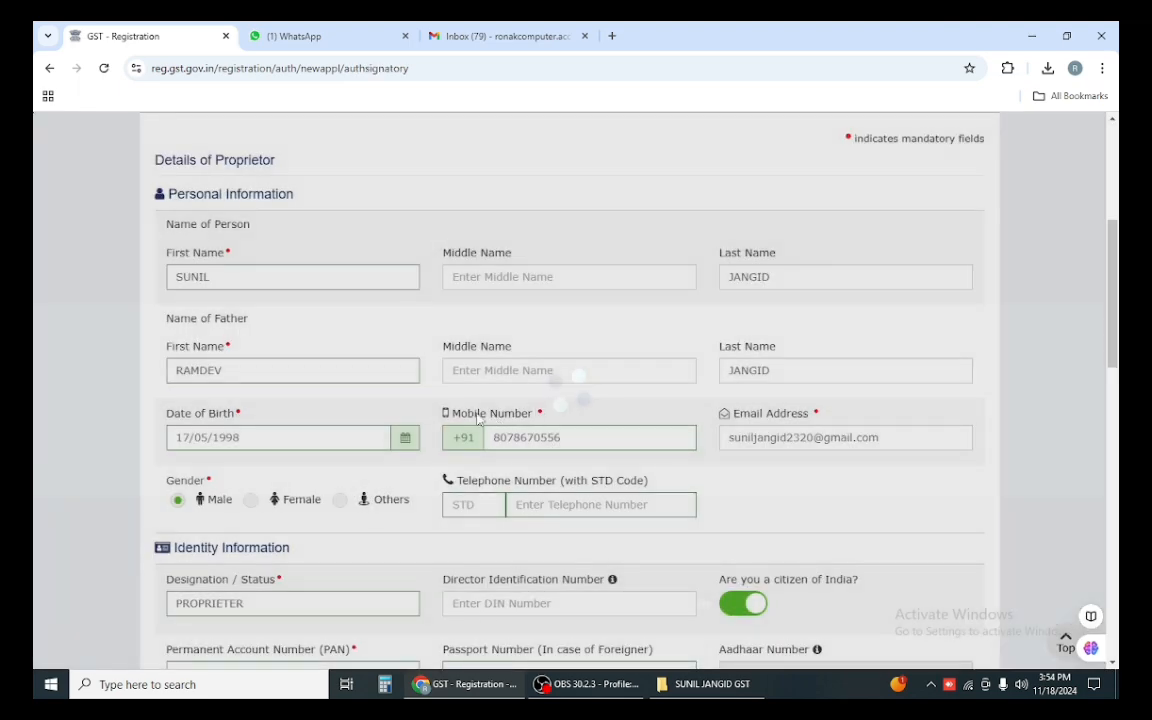
# Step: Toggle Primary Authorized Signatory on and back off on the Authorized Signatory form
pyautogui.scroll(-4, 388, 409)
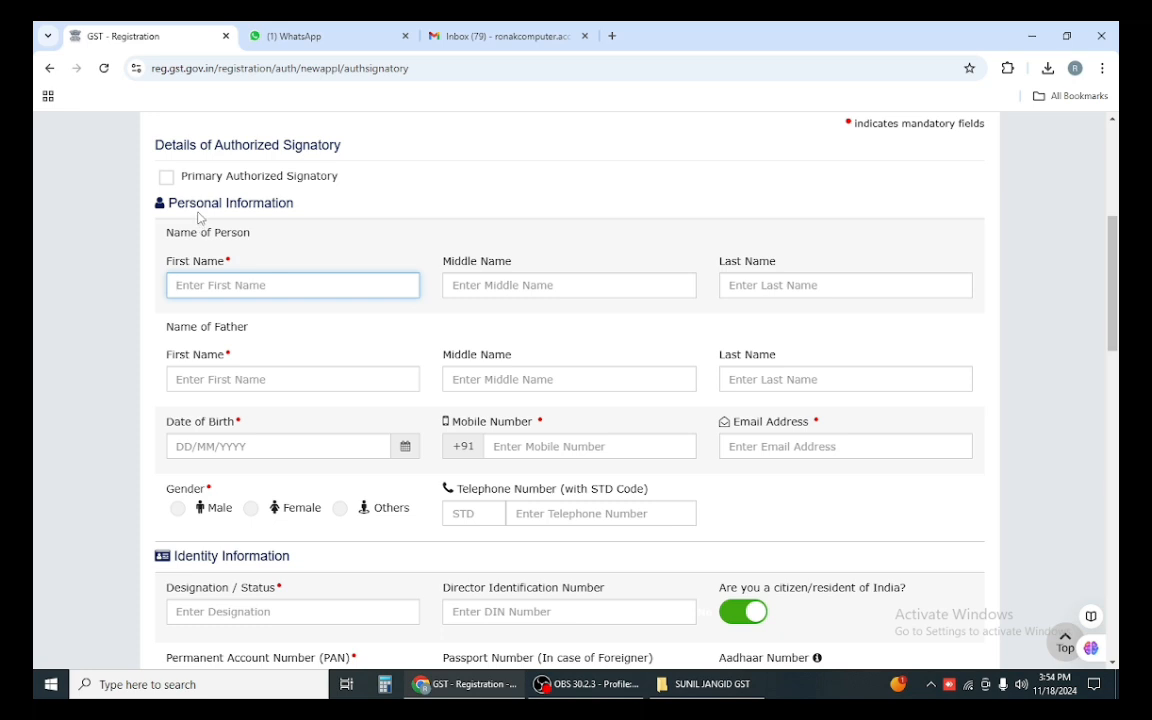
pyautogui.click(164, 179)
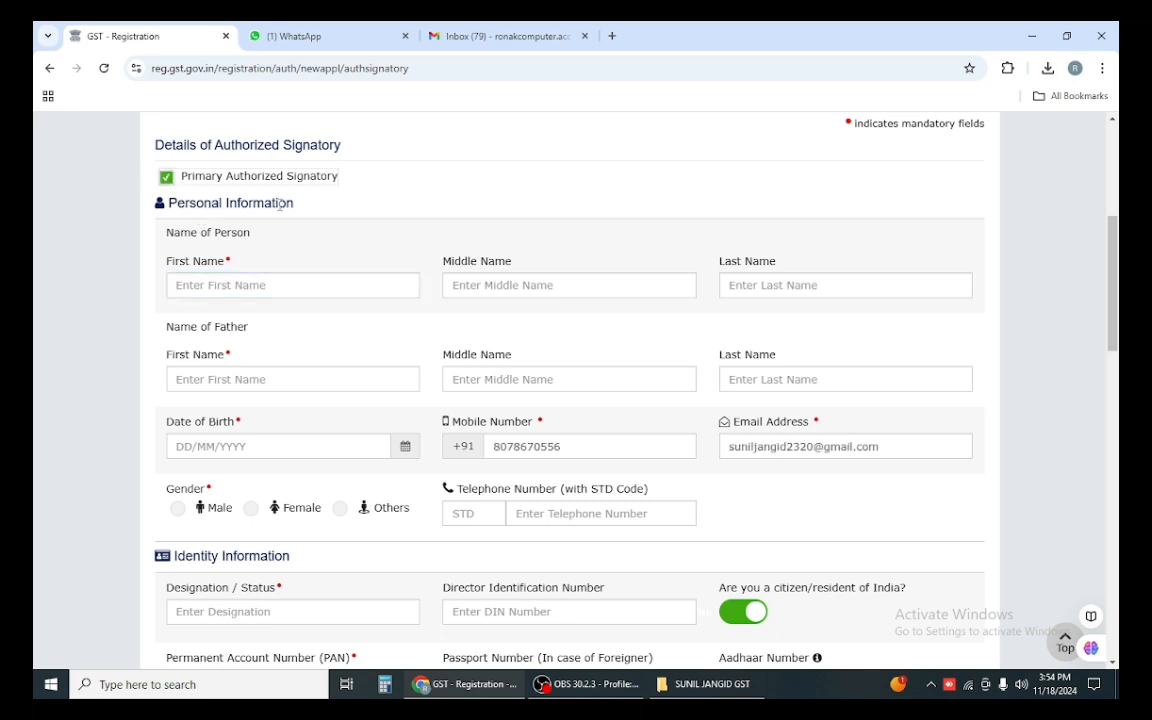
pyautogui.click(166, 180)
pyautogui.scroll(2, 275, 257)
pyautogui.scroll(-3, 277, 257)
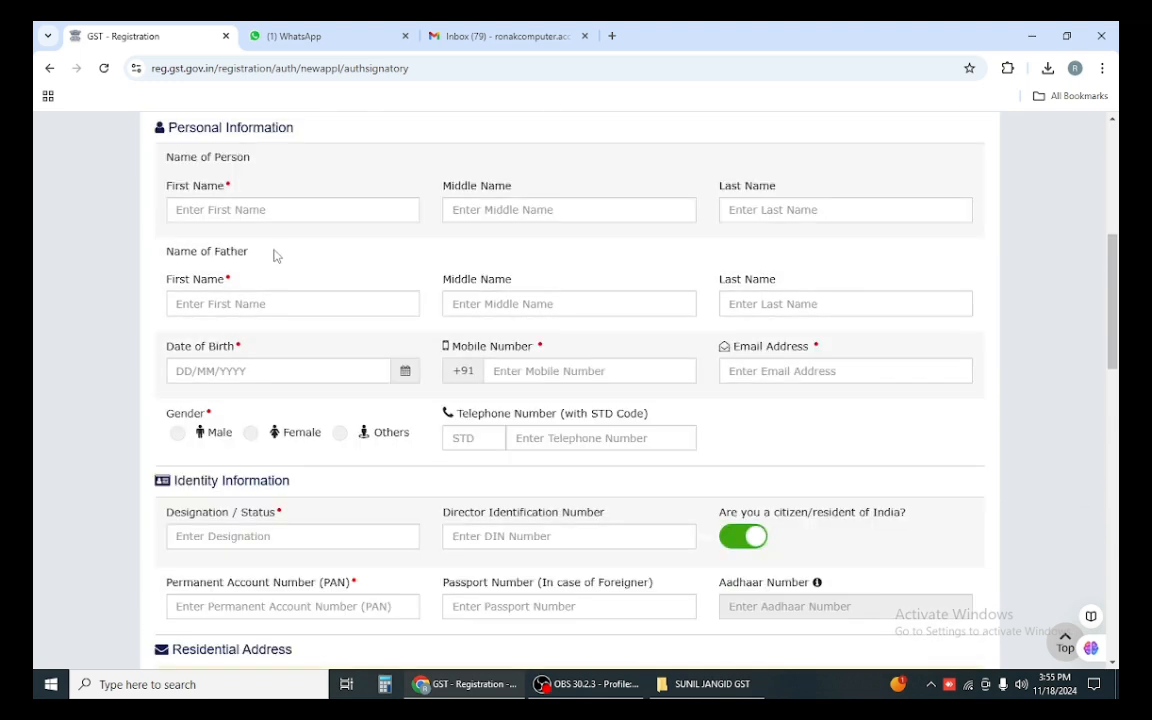
# Step: Enter the signatory's first and last name and the father's first and last name
pyautogui.click(287, 209)
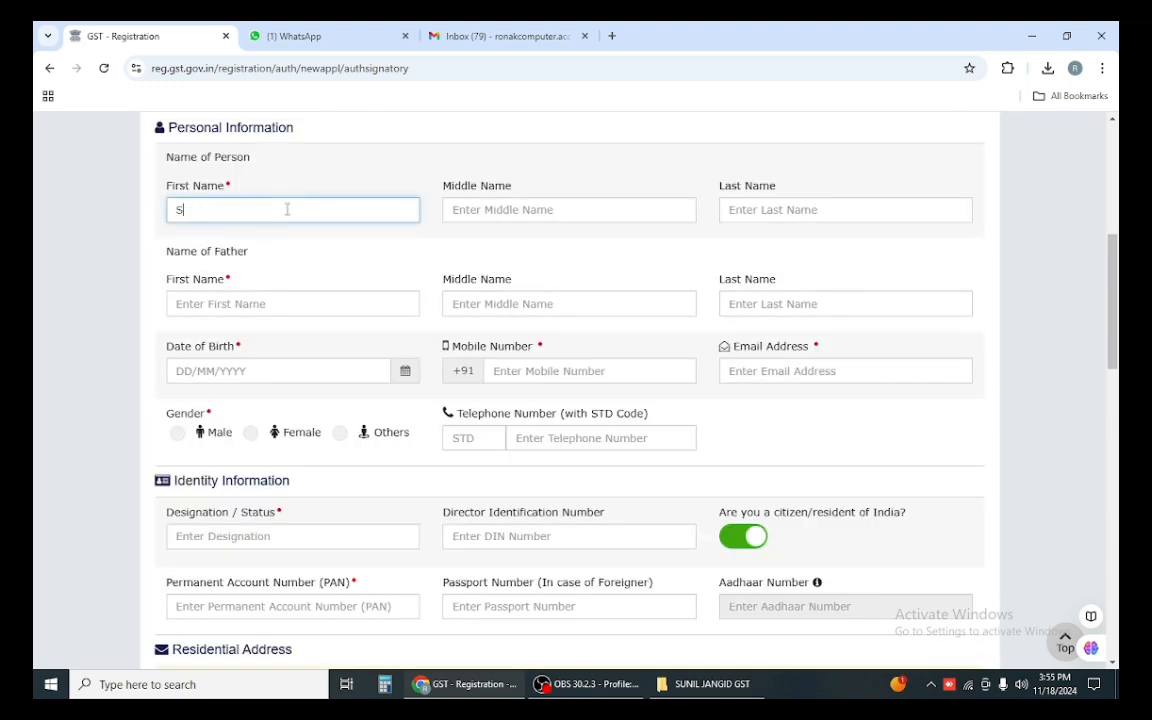
pyautogui.press('Tab')
pyautogui.press('Tab')
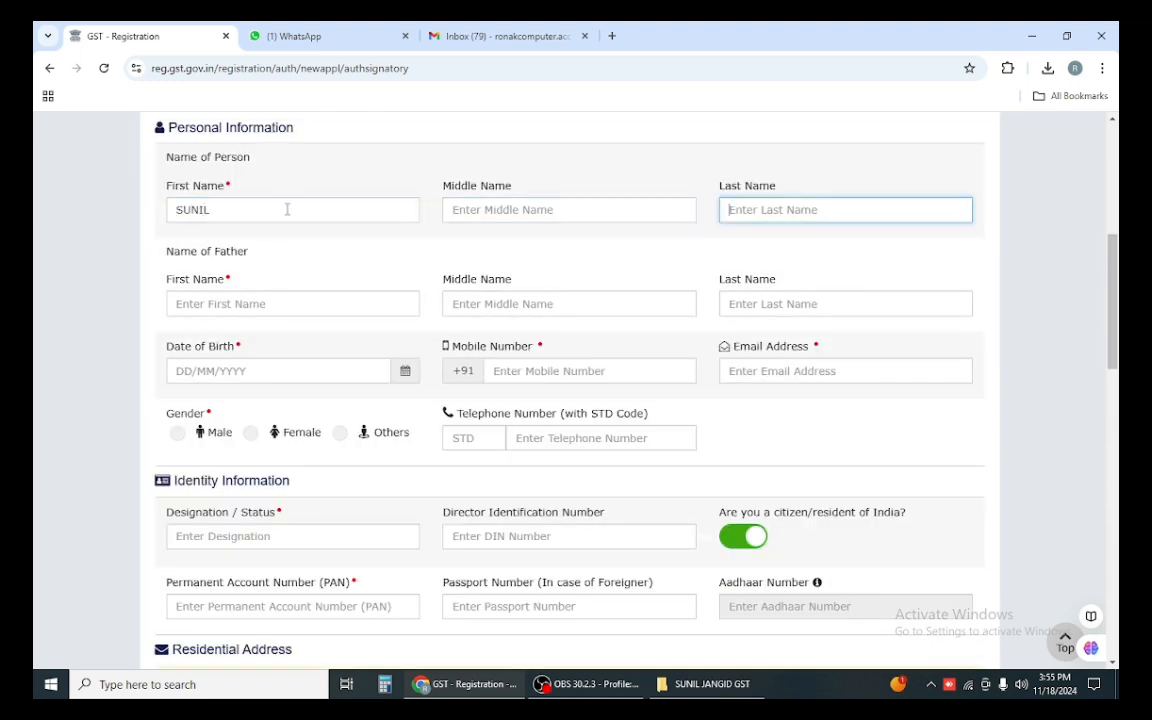
pyautogui.click(327, 304)
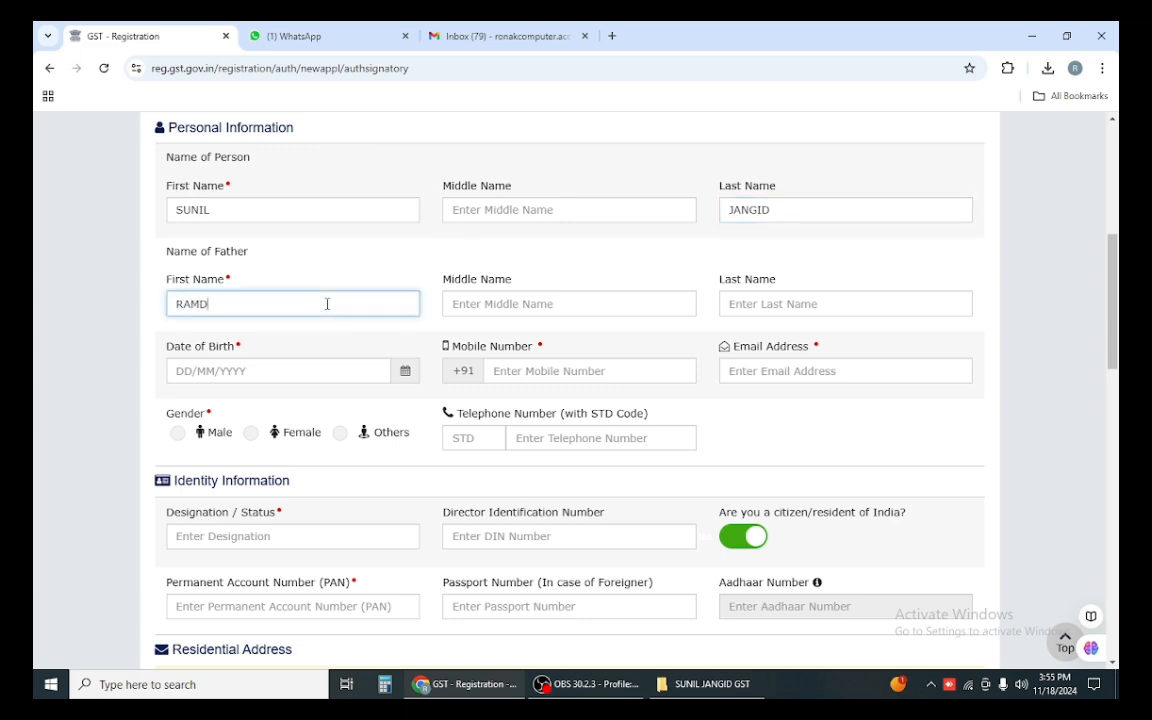
pyautogui.press('Tab')
pyautogui.press('Tab')
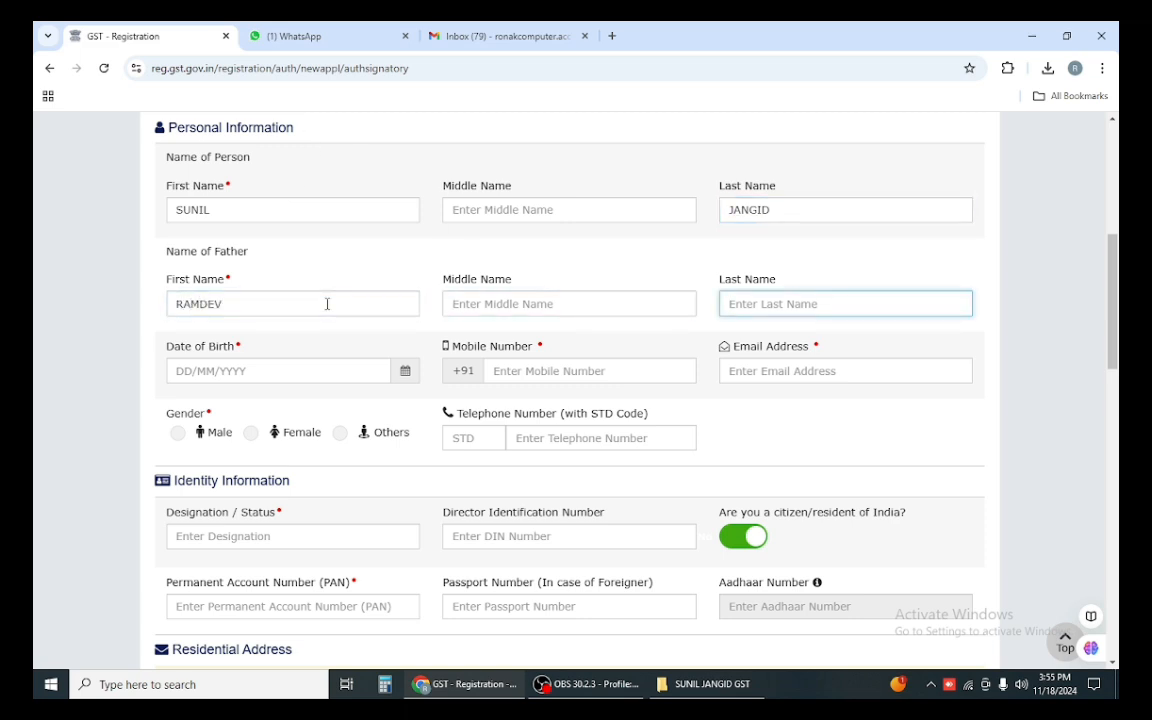
pyautogui.click(280, 372)
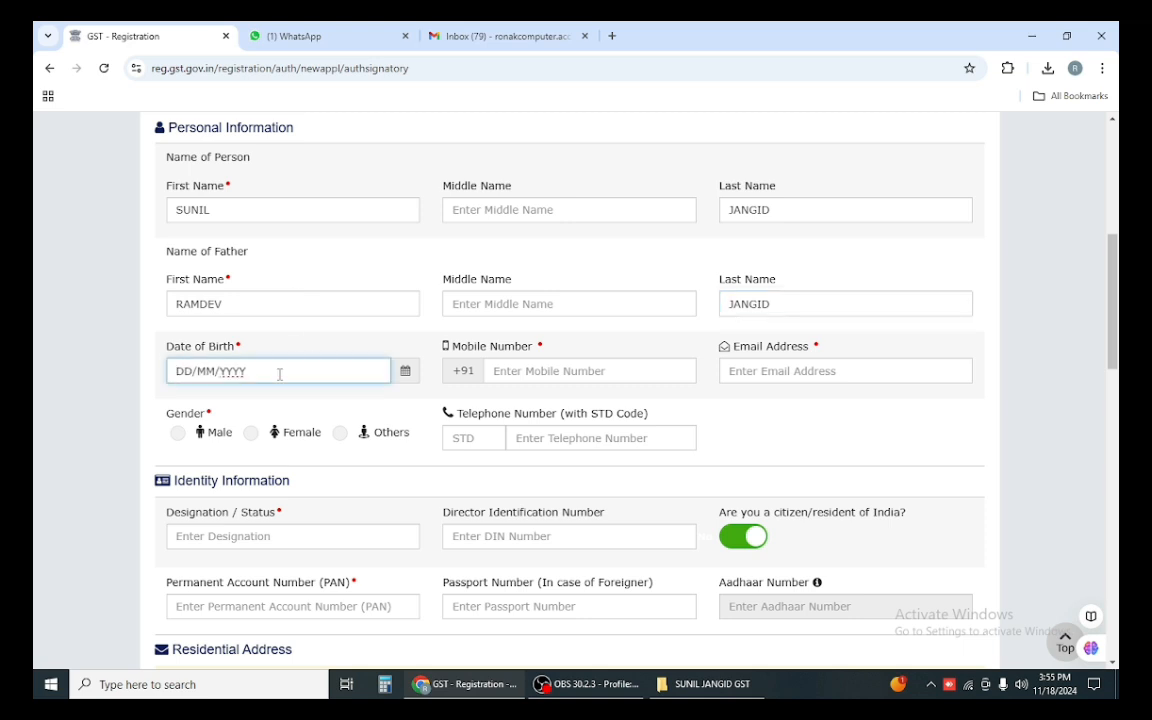
pyautogui.click(515, 363)
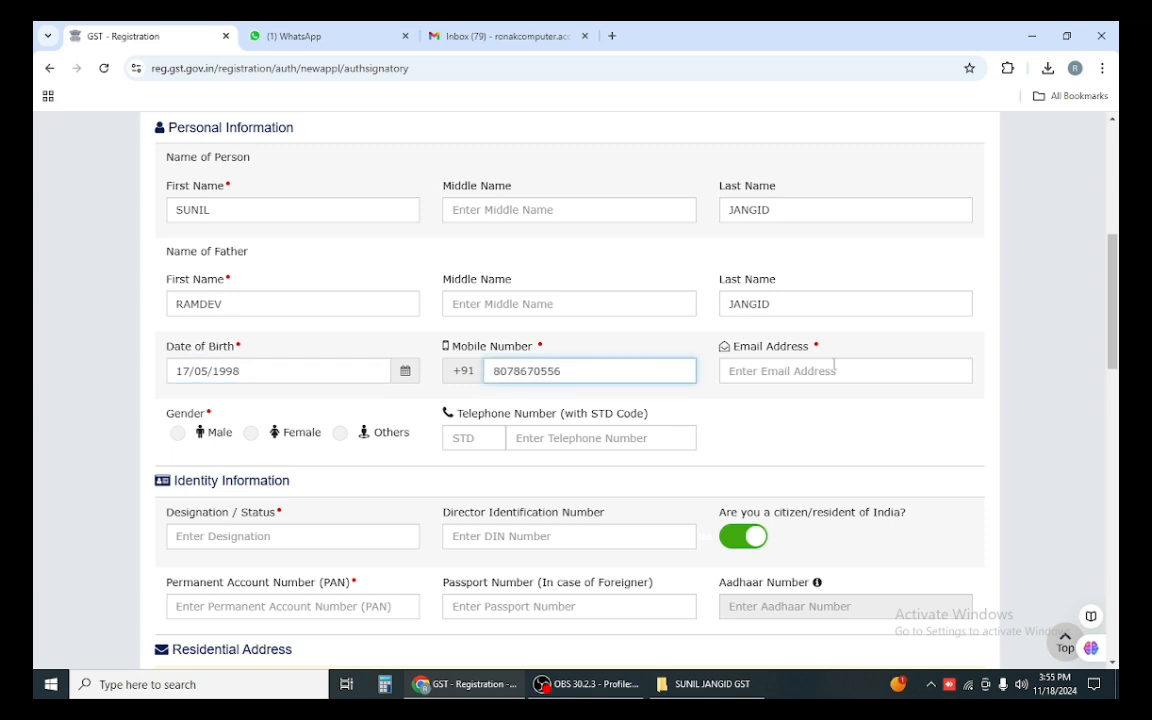
pyautogui.click(891, 369)
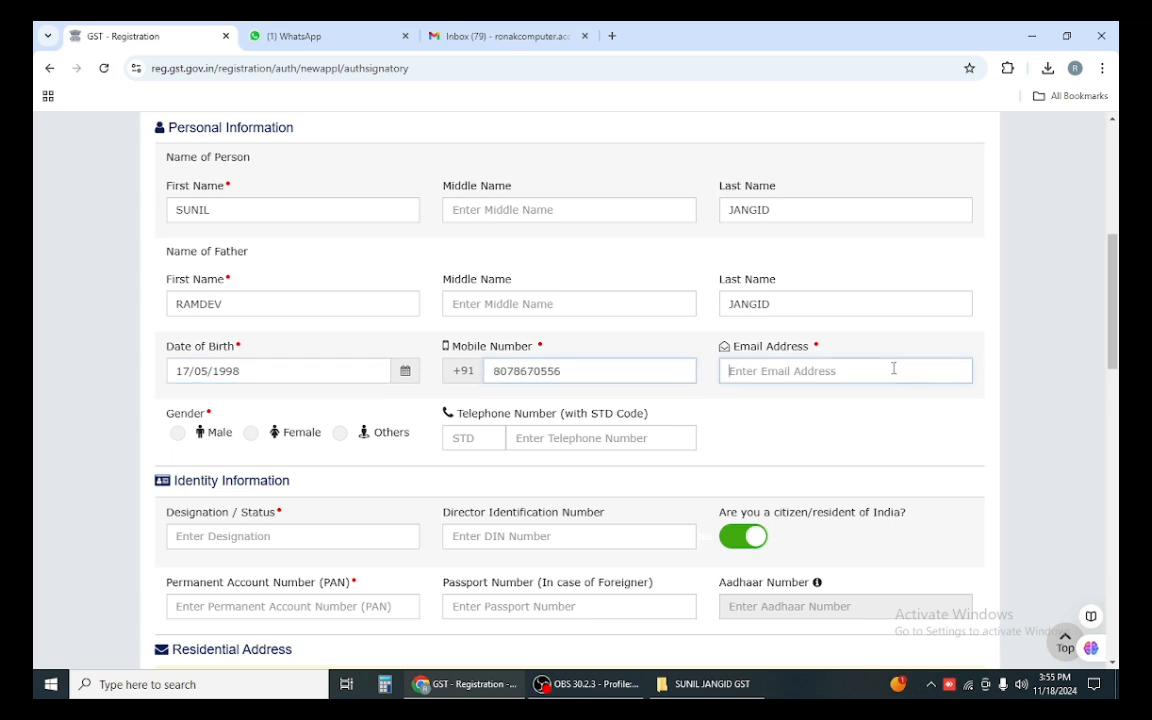
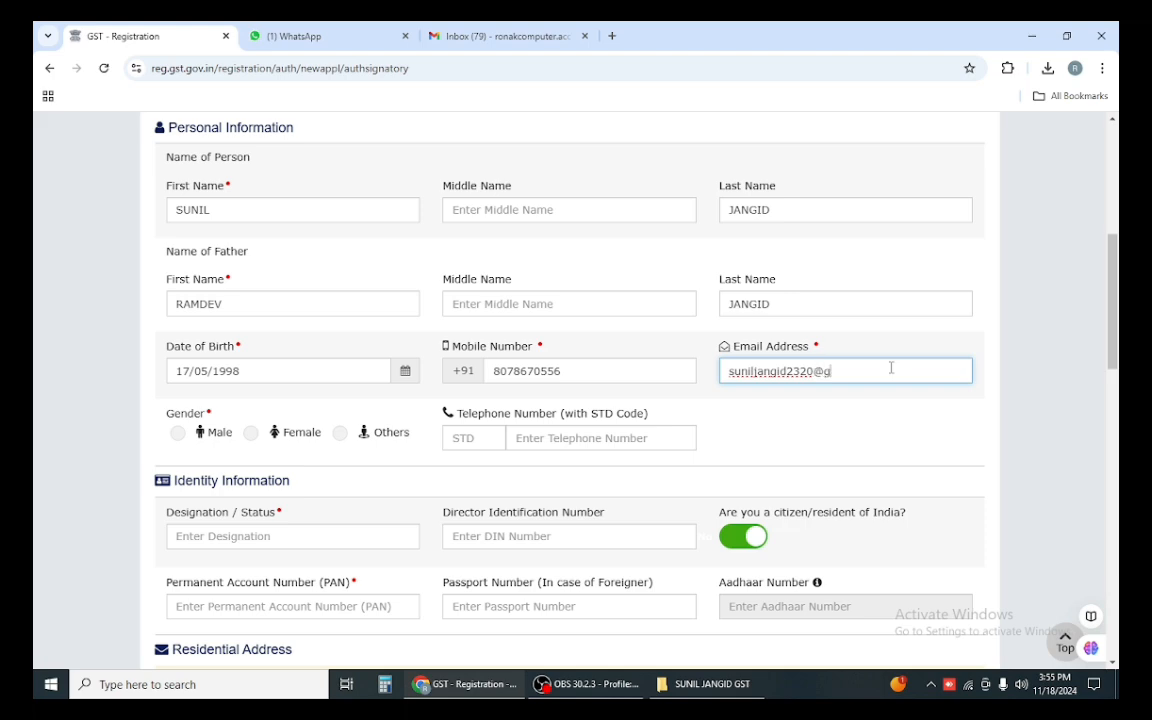
# Step: Select gender Male, type designation 'proprieter', and enter the signatory's PAN
pyautogui.click(177, 432)
pyautogui.scroll(-1, 359, 478)
pyautogui.scroll(-3, 359, 478)
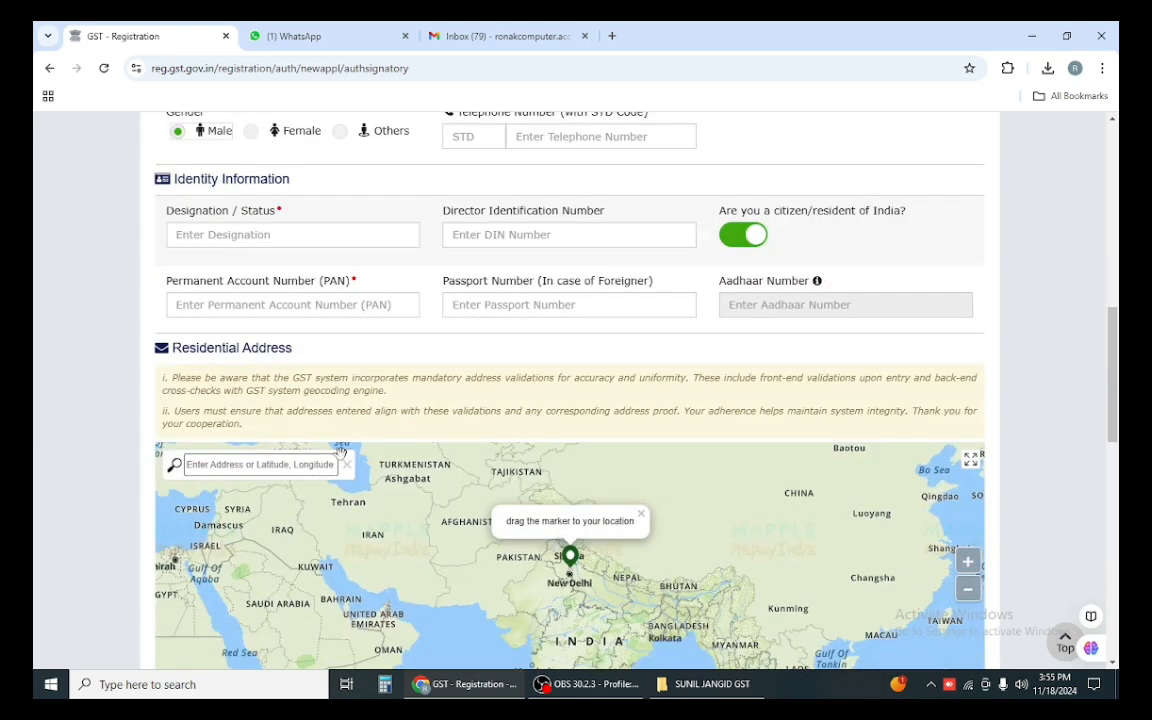
pyautogui.click(246, 233)
pyautogui.write('pro')
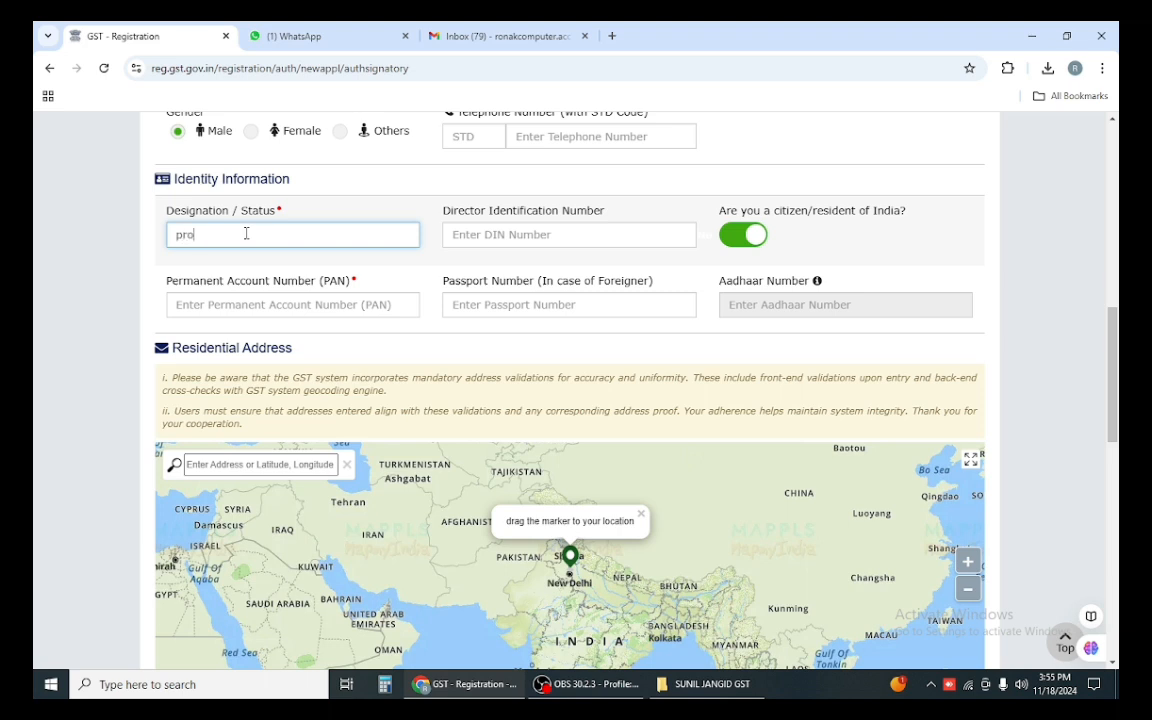
pyautogui.write('prieter')
pyautogui.click(328, 305)
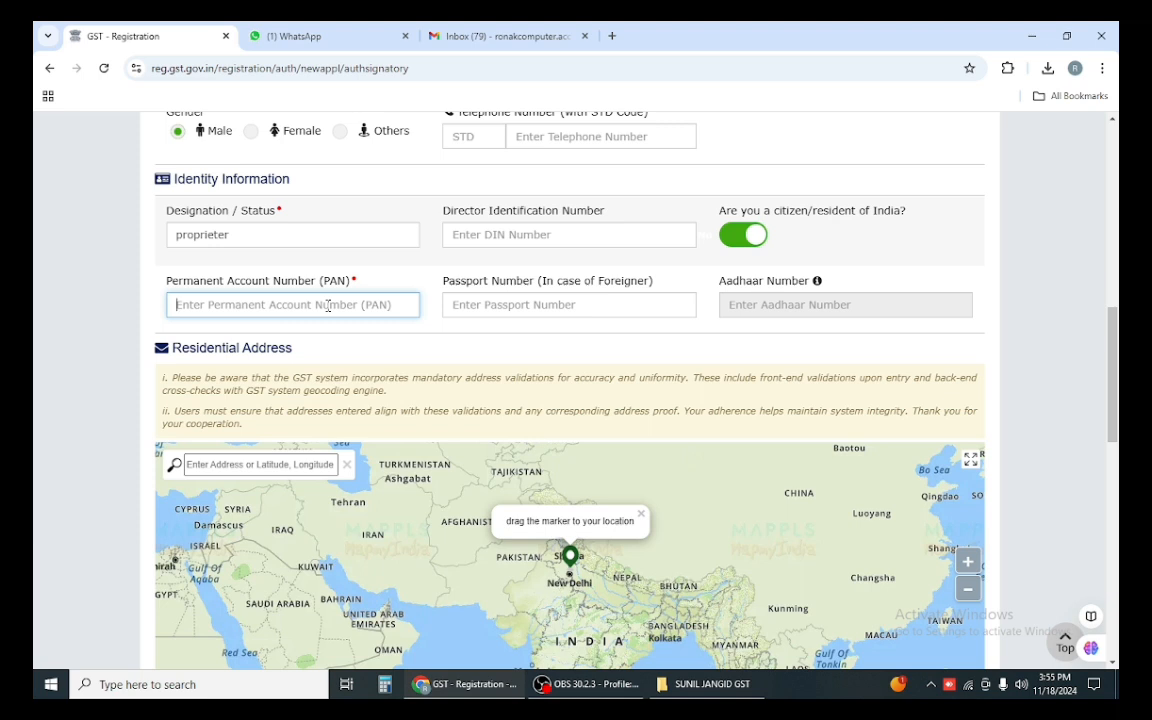
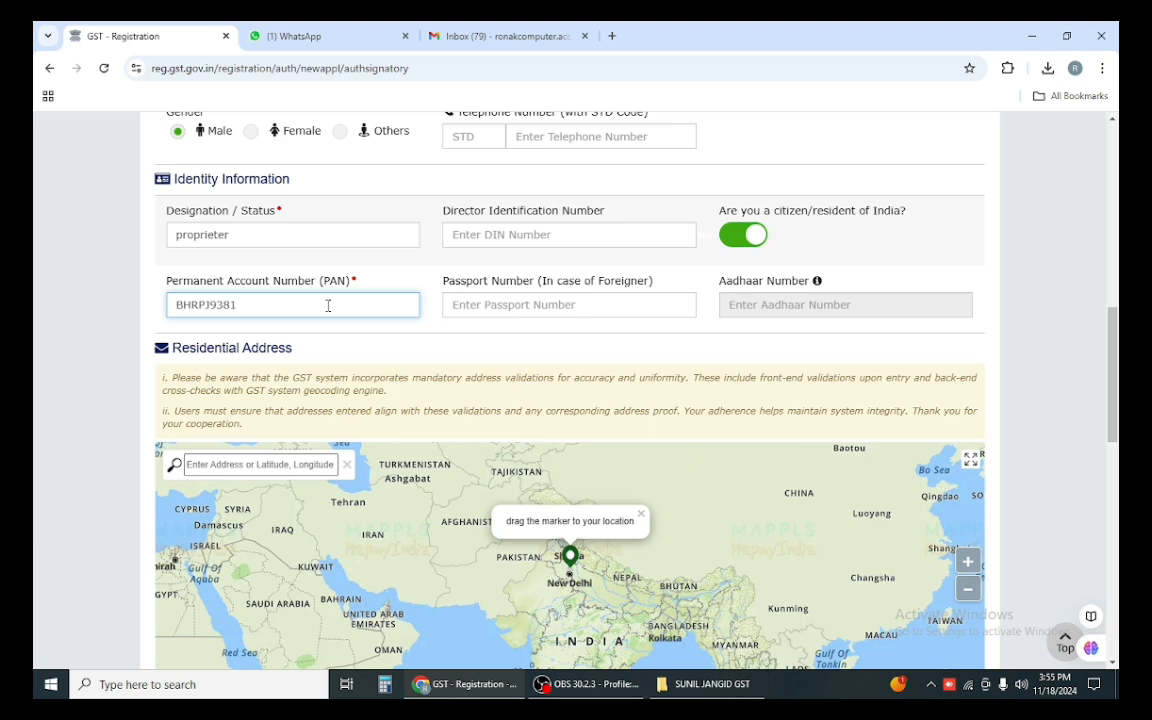
pyautogui.scroll(-3, 437, 334)
# Step: Search the landmark plus PIN code on the signatory's address map, pick the suggestion, and confirm
pyautogui.click(242, 238)
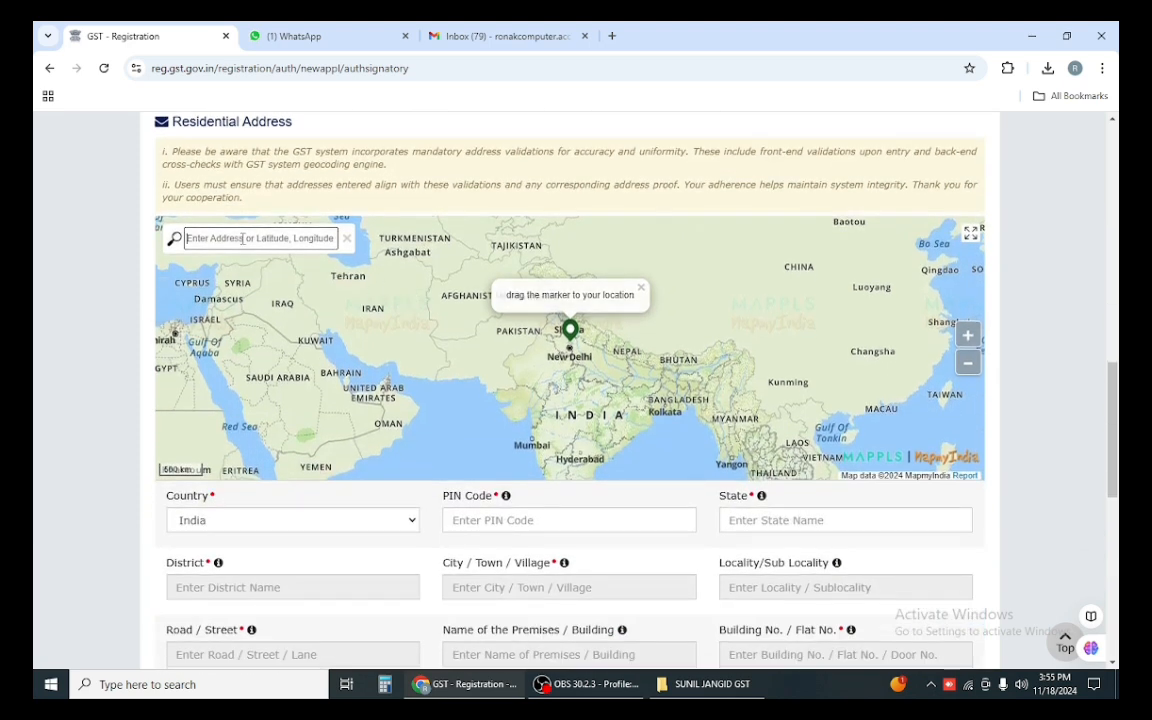
pyautogui.write('PA')
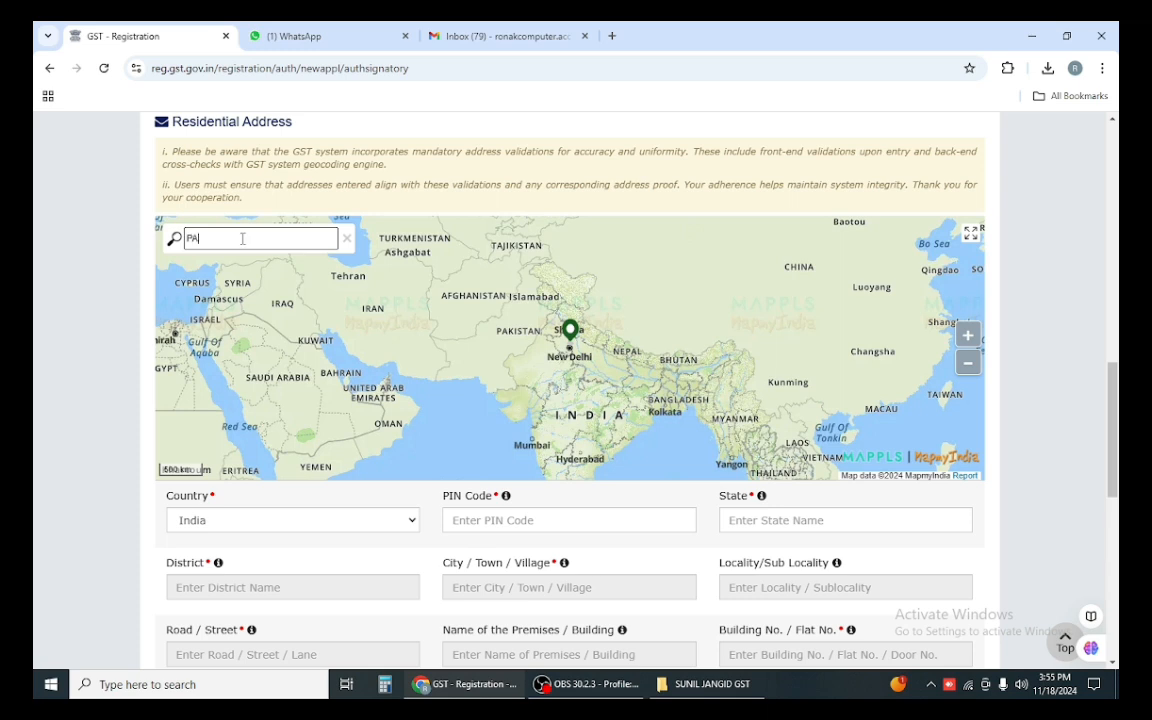
pyautogui.write('REEK ')
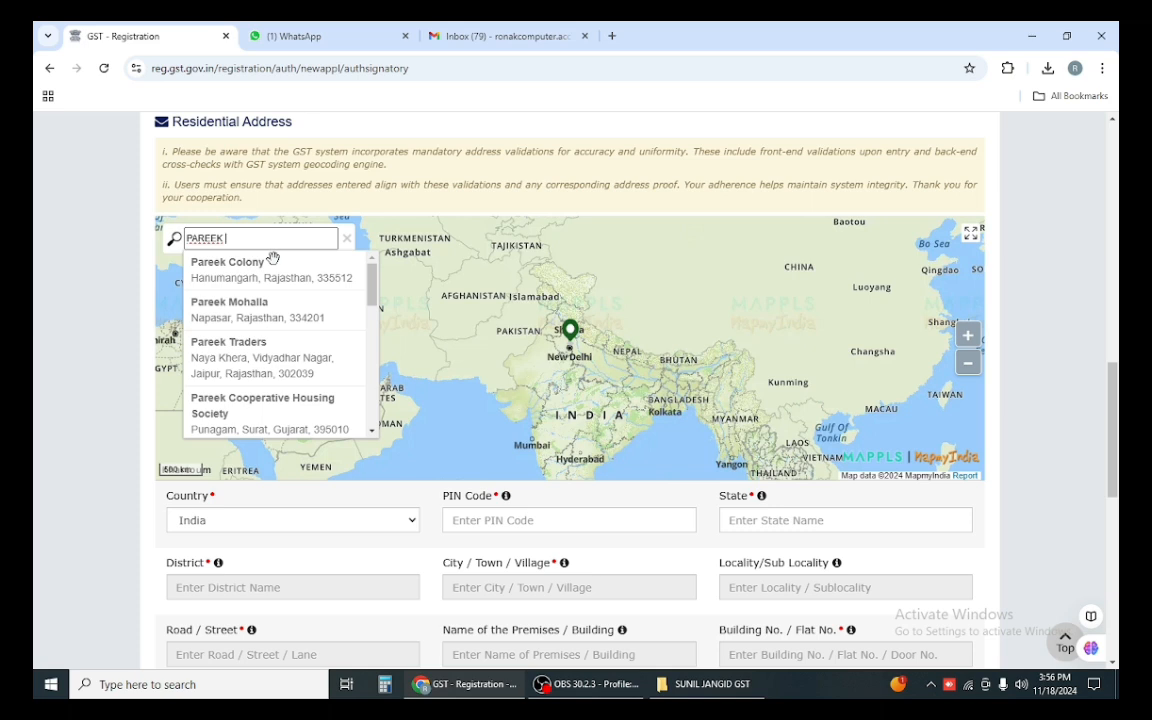
pyautogui.write('P')
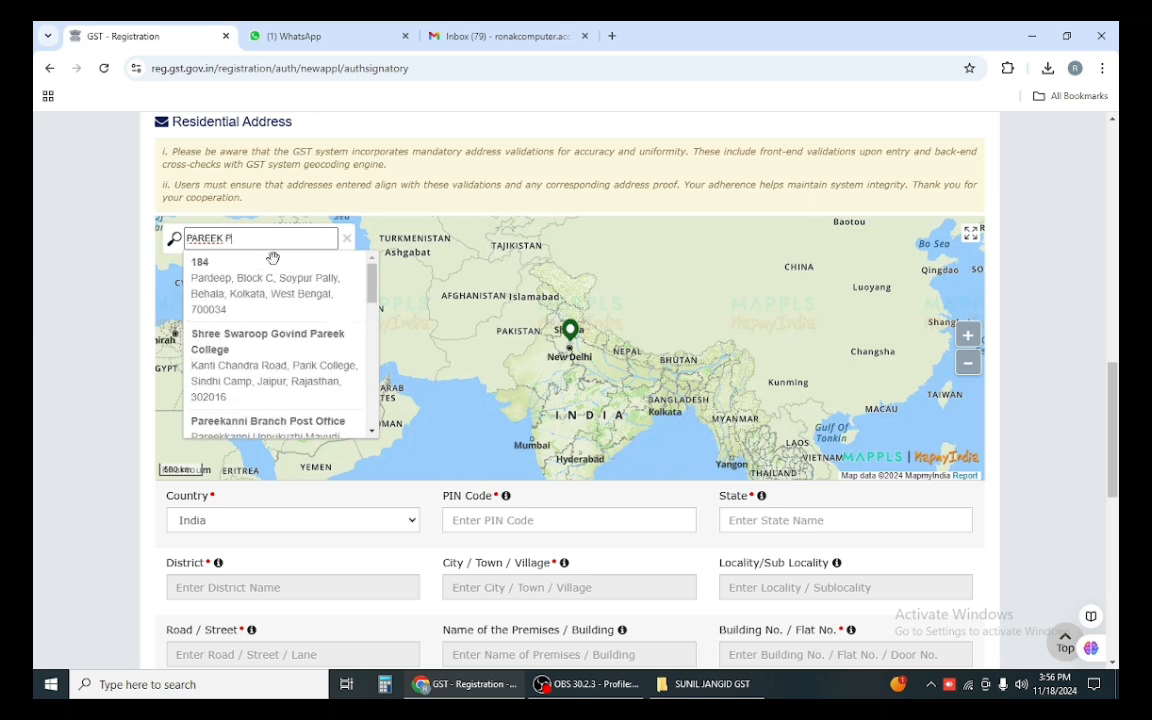
pyautogui.write('AT')
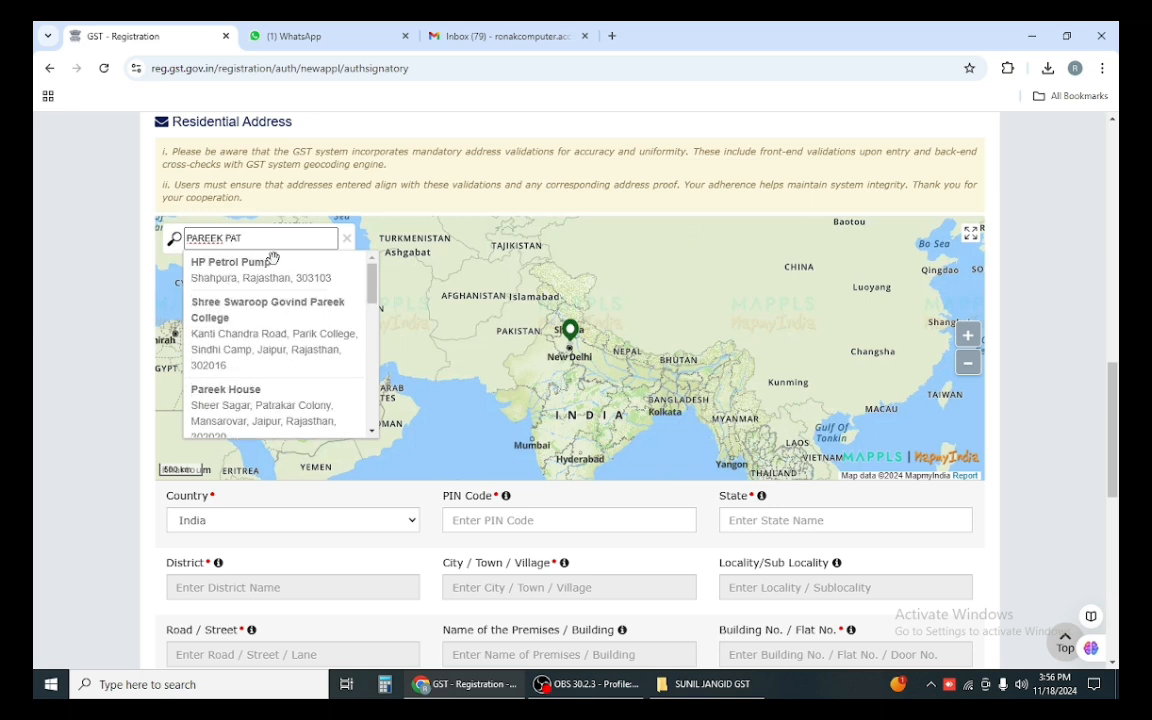
pyautogui.press('BackSpace')
pyautogui.press('BackSpace')
pyautogui.press('BackSpace')
pyautogui.press('BackSpace')
pyautogui.press('BackSpace')
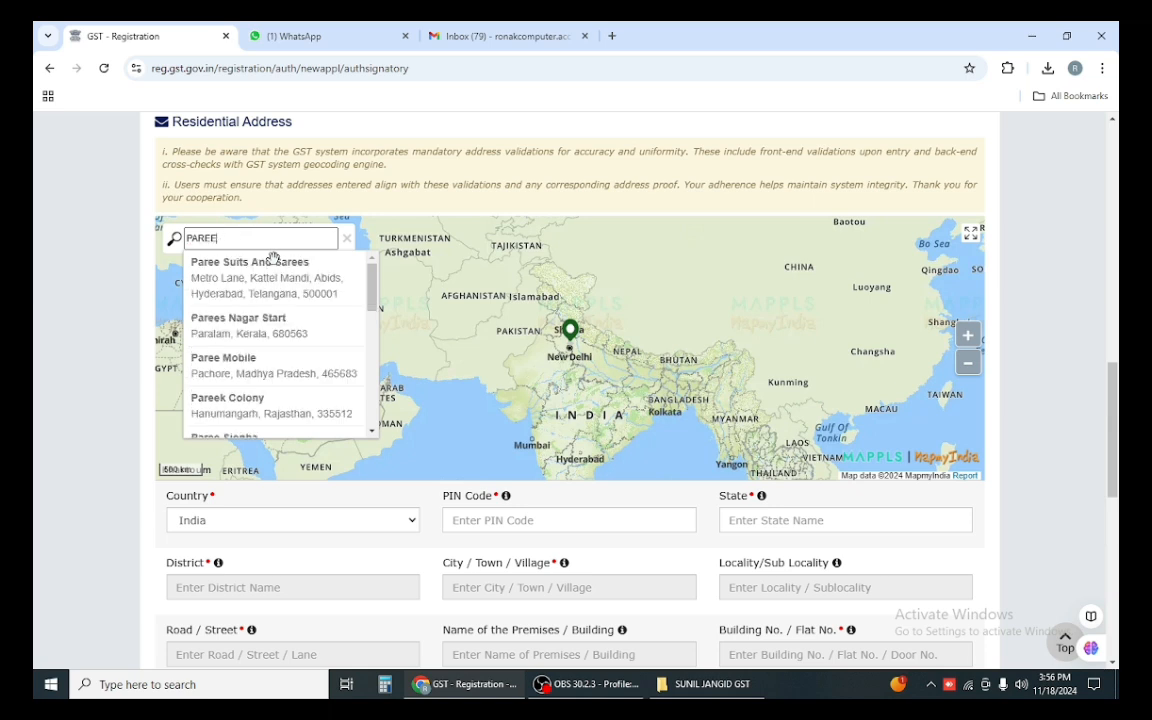
pyautogui.write('341510')
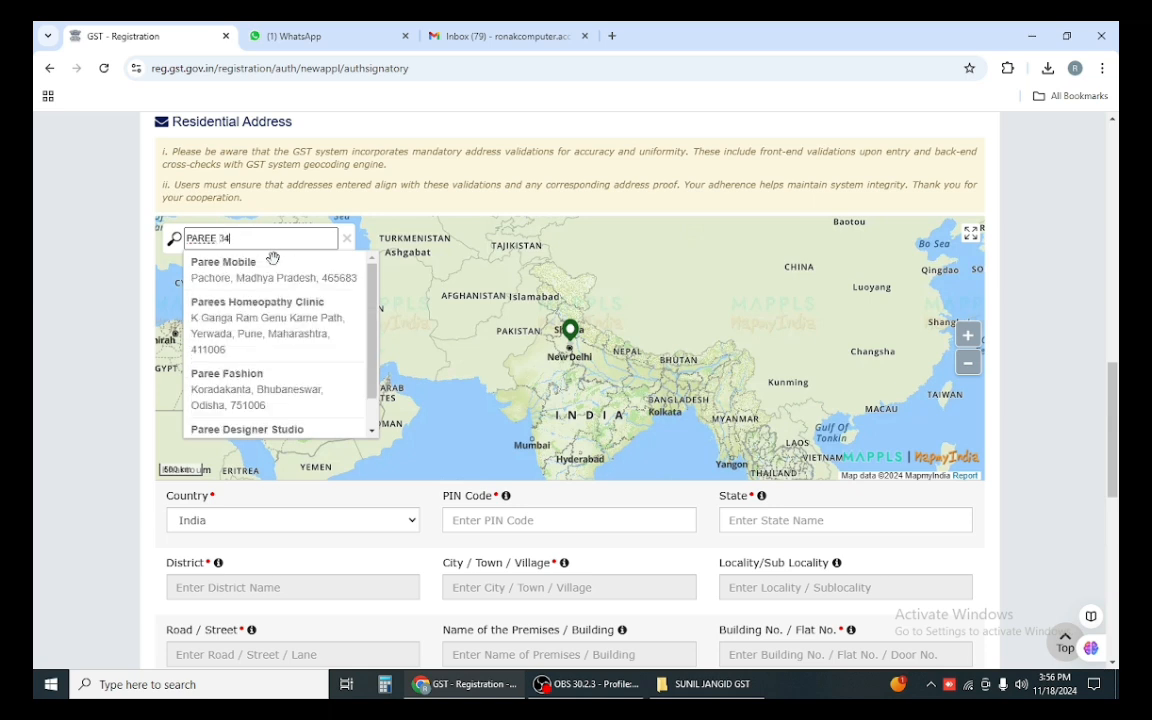
pyautogui.press('Left')
pyautogui.press('Left')
pyautogui.press('Left')
pyautogui.press('Left')
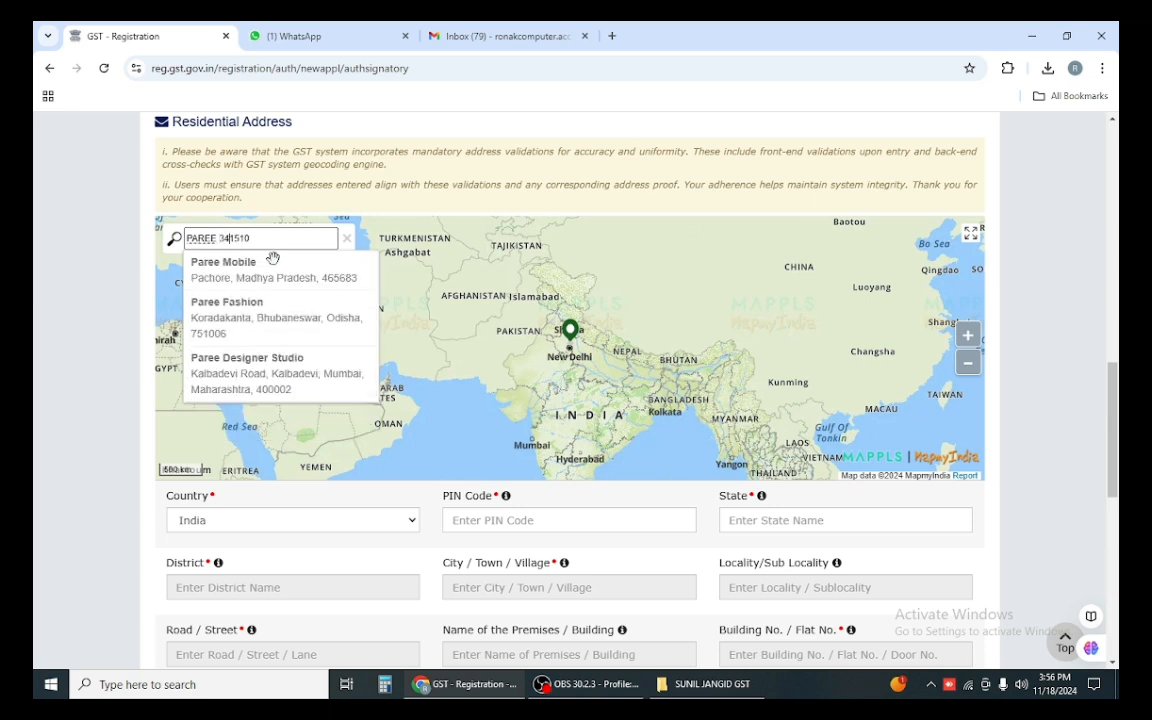
pyautogui.press('Left')
pyautogui.write('PATA')
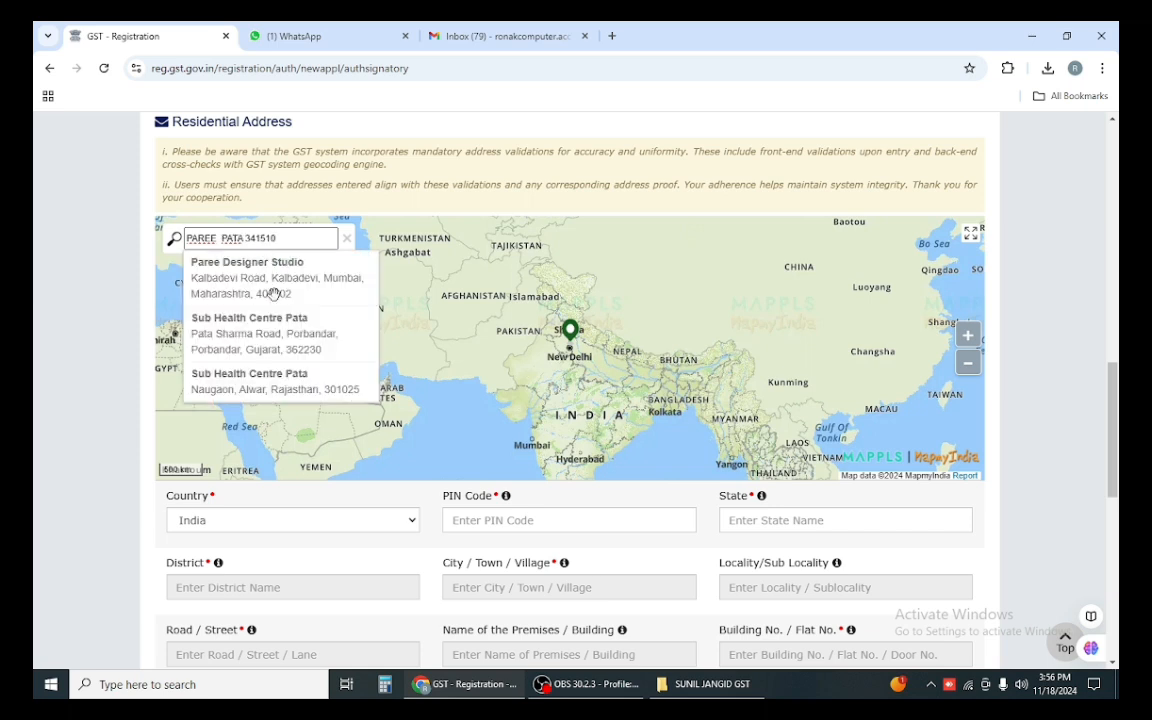
pyautogui.click(217, 239)
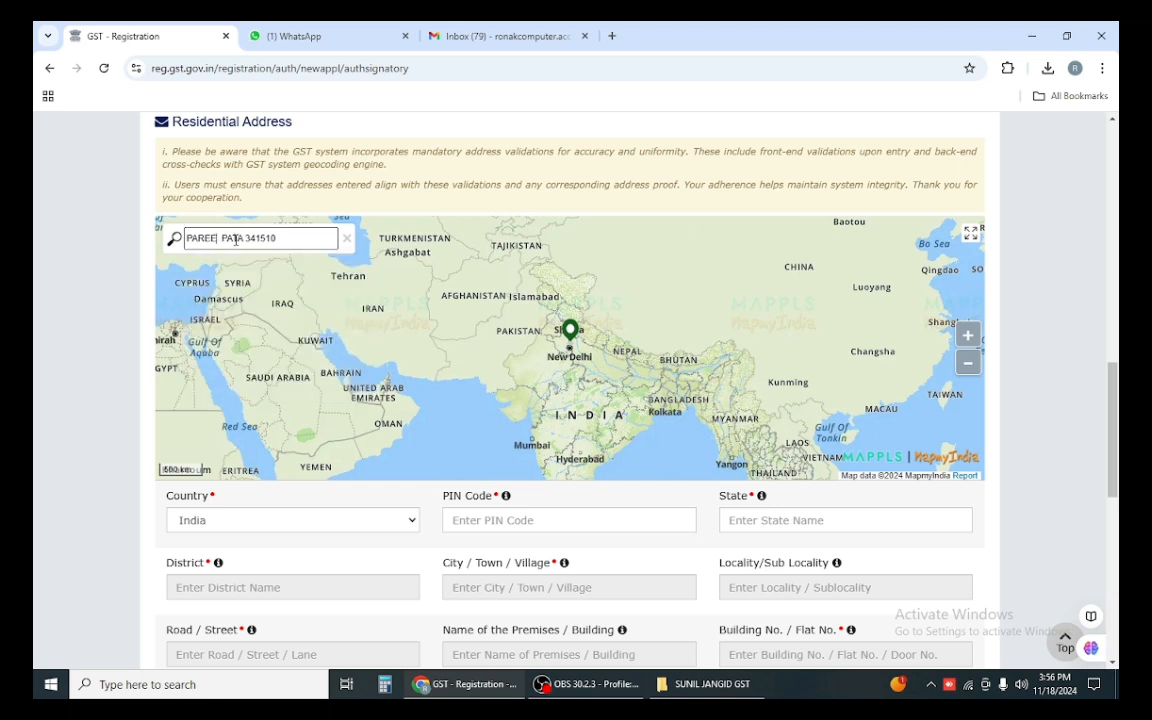
pyautogui.write('K')
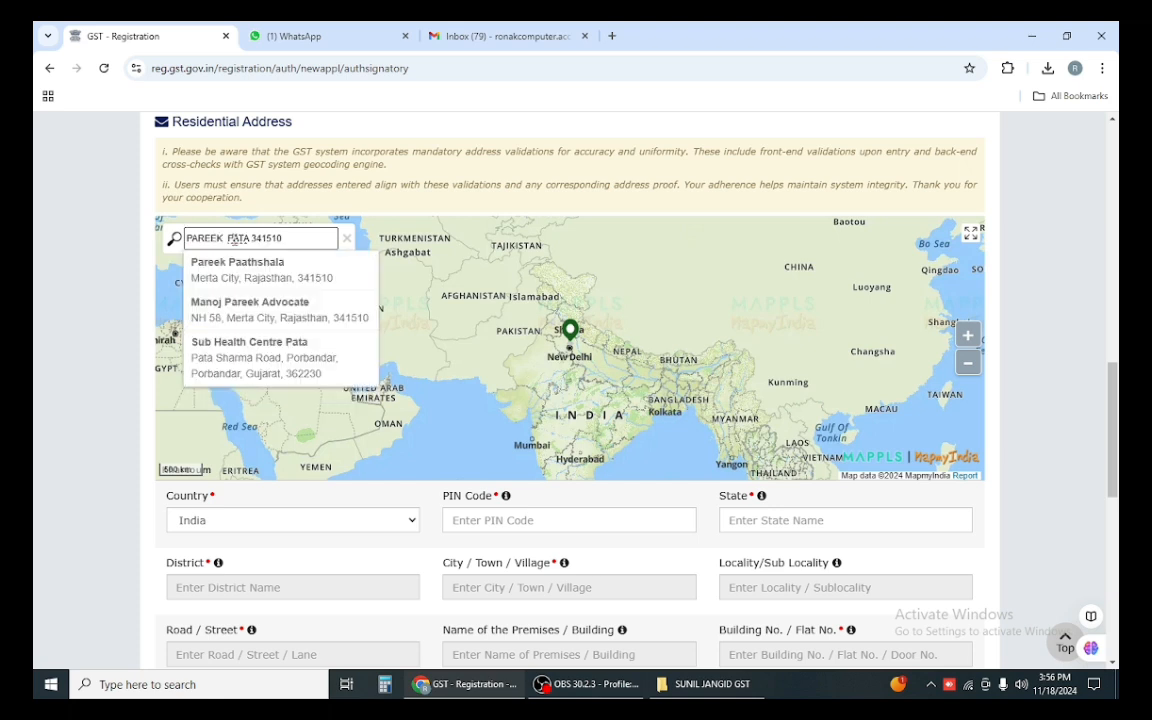
pyautogui.click(239, 272)
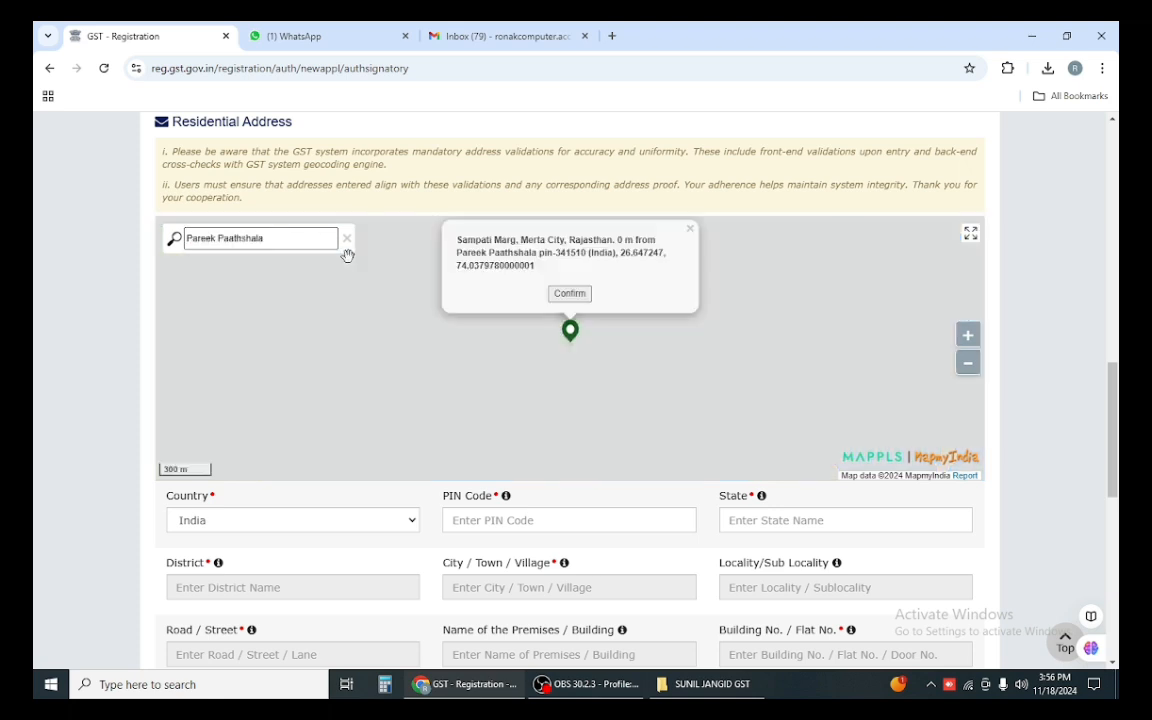
pyautogui.click(569, 293)
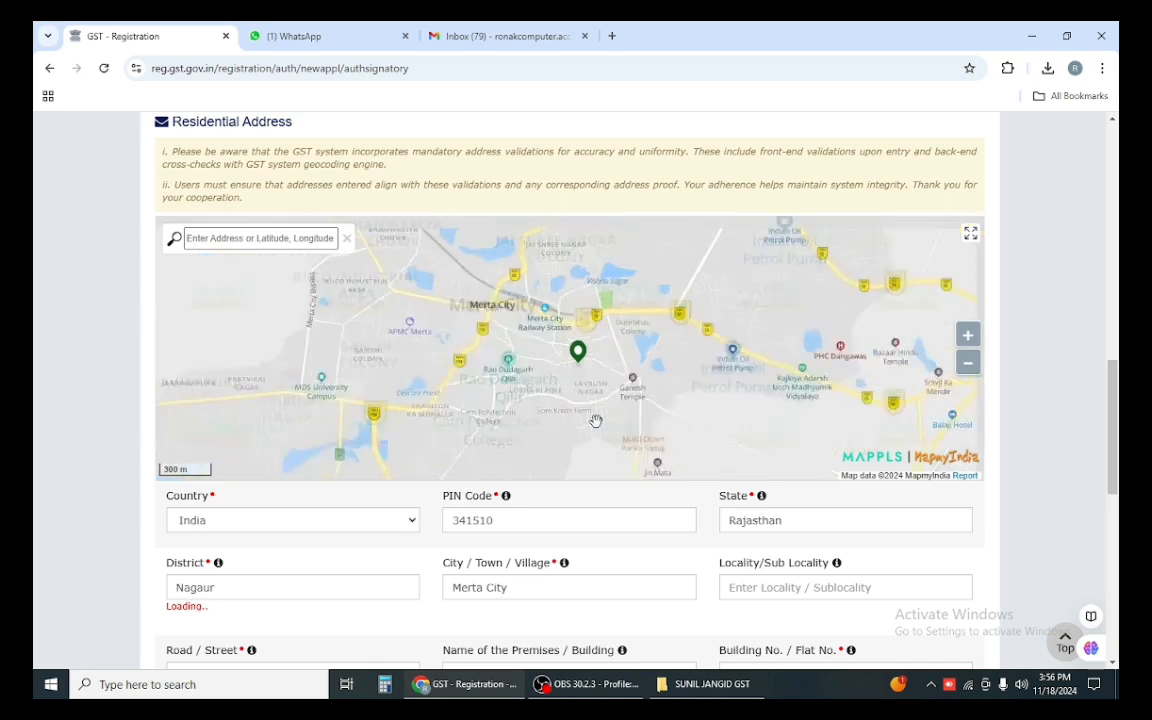
# Step: Enter the locality in the signatory's residential address, trimming off the extra digits
pyautogui.scroll(-4, 1068, 415)
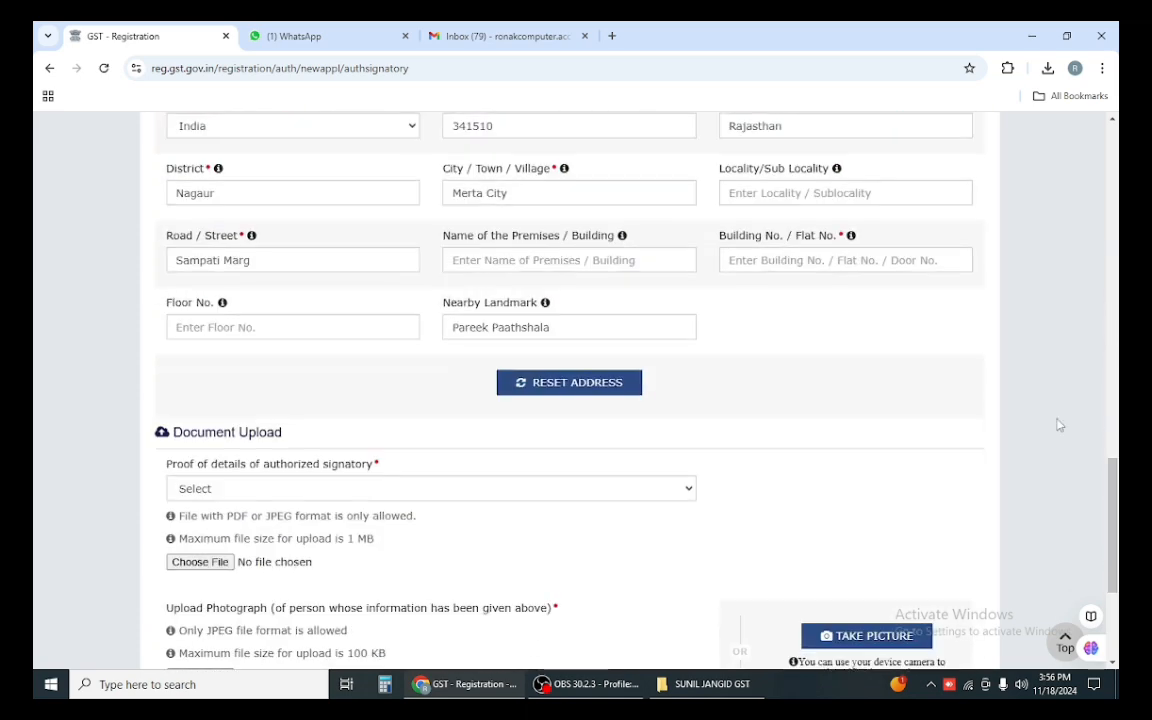
pyautogui.click(786, 192)
pyautogui.write('MER')
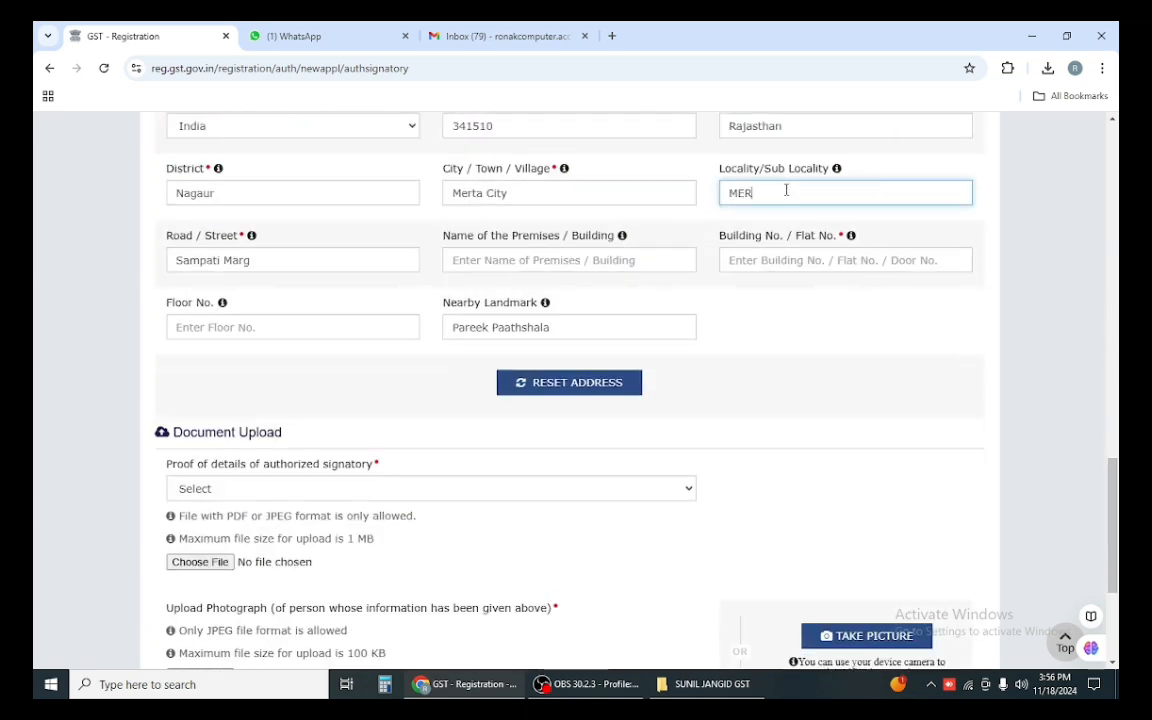
pyautogui.write('TA CITY')
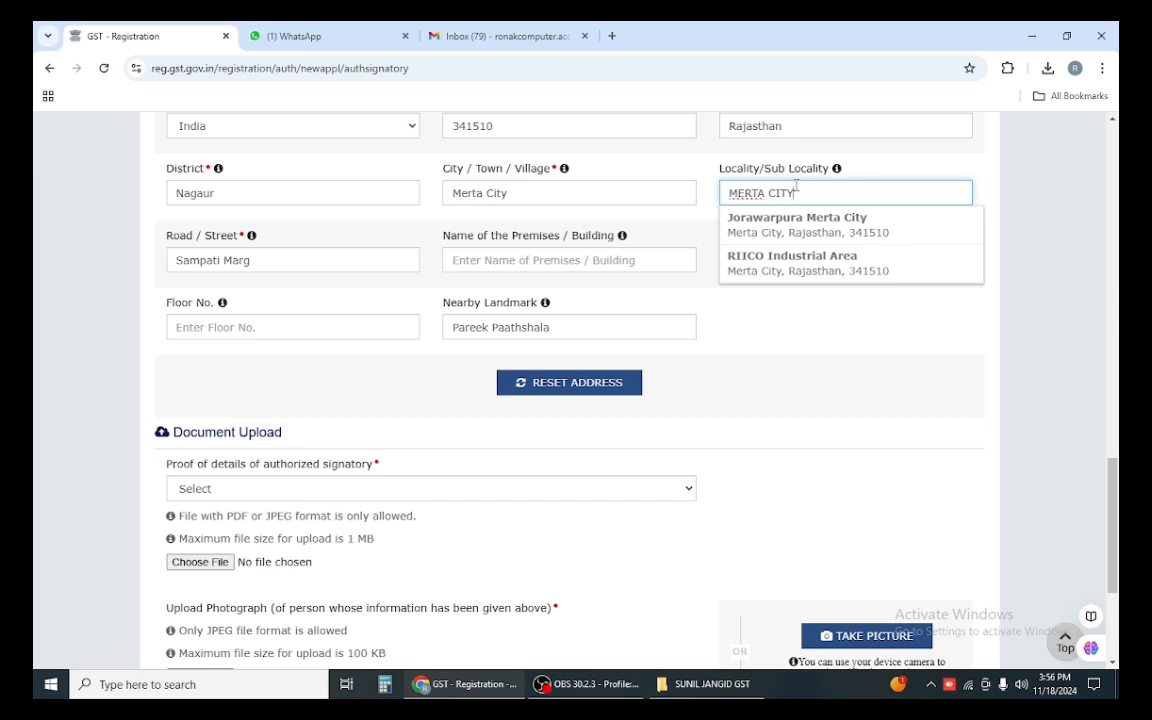
pyautogui.write(' 3415')
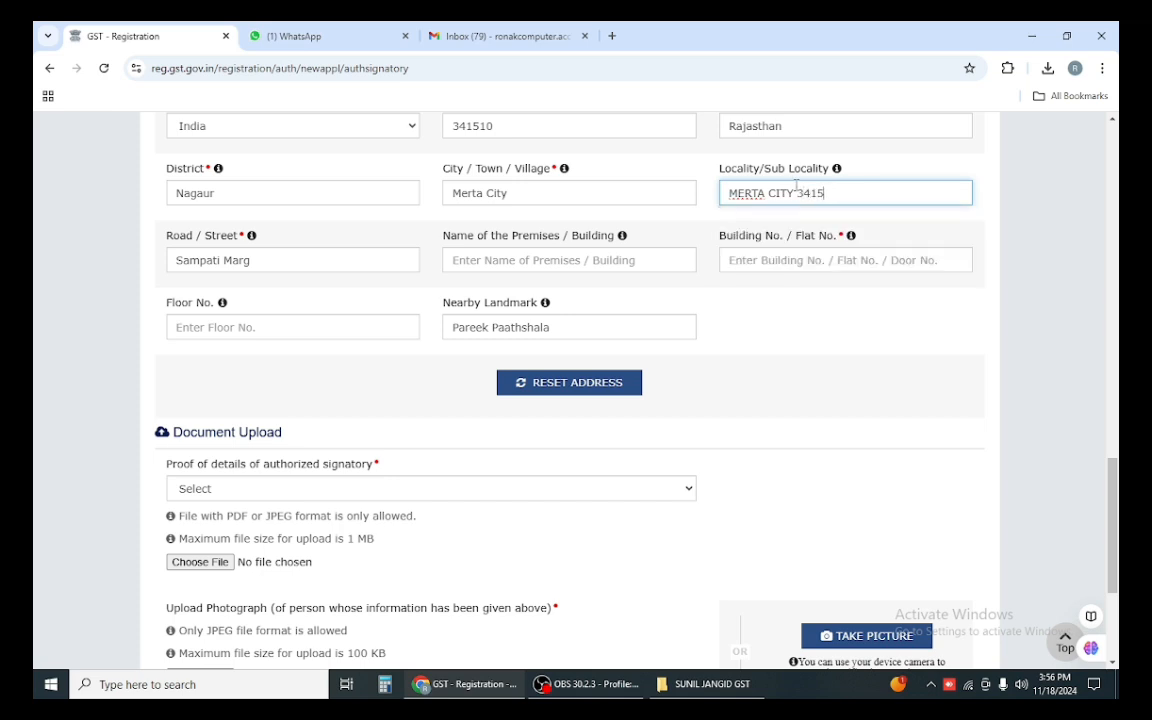
pyautogui.press('BackSpace')
pyautogui.press('BackSpace')
pyautogui.press('BackSpace')
pyautogui.press('BackSpace')
pyautogui.press('BackSpace')
pyautogui.click(760, 402)
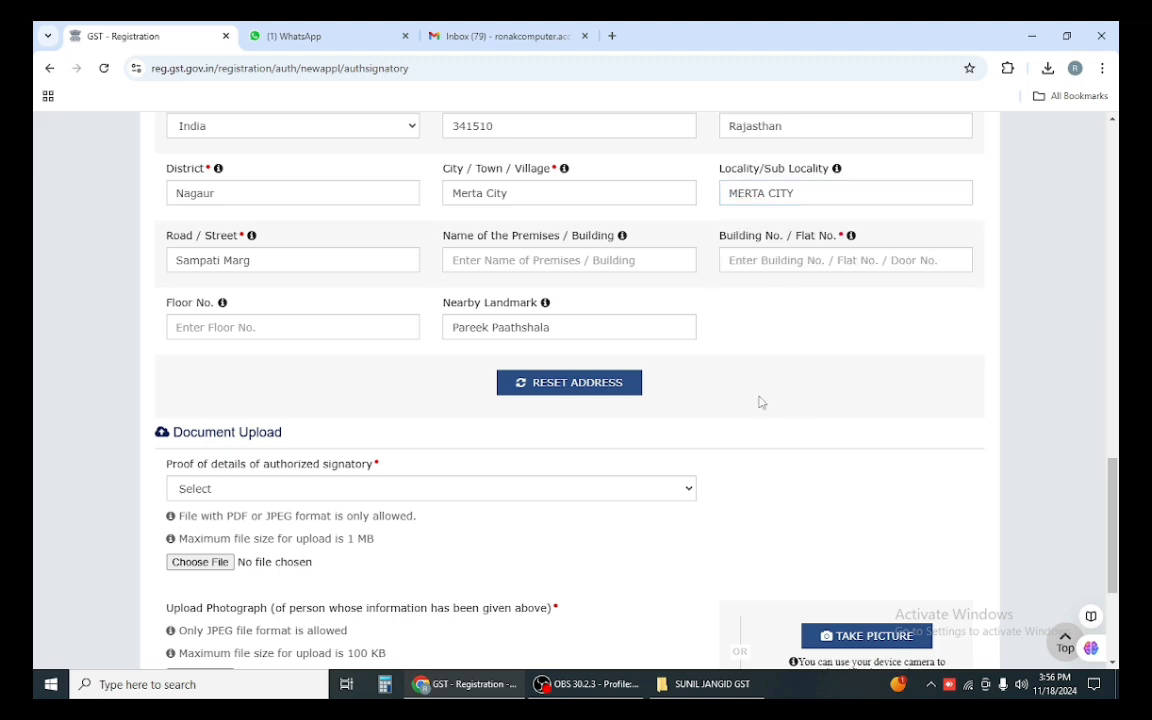
pyautogui.click(481, 261)
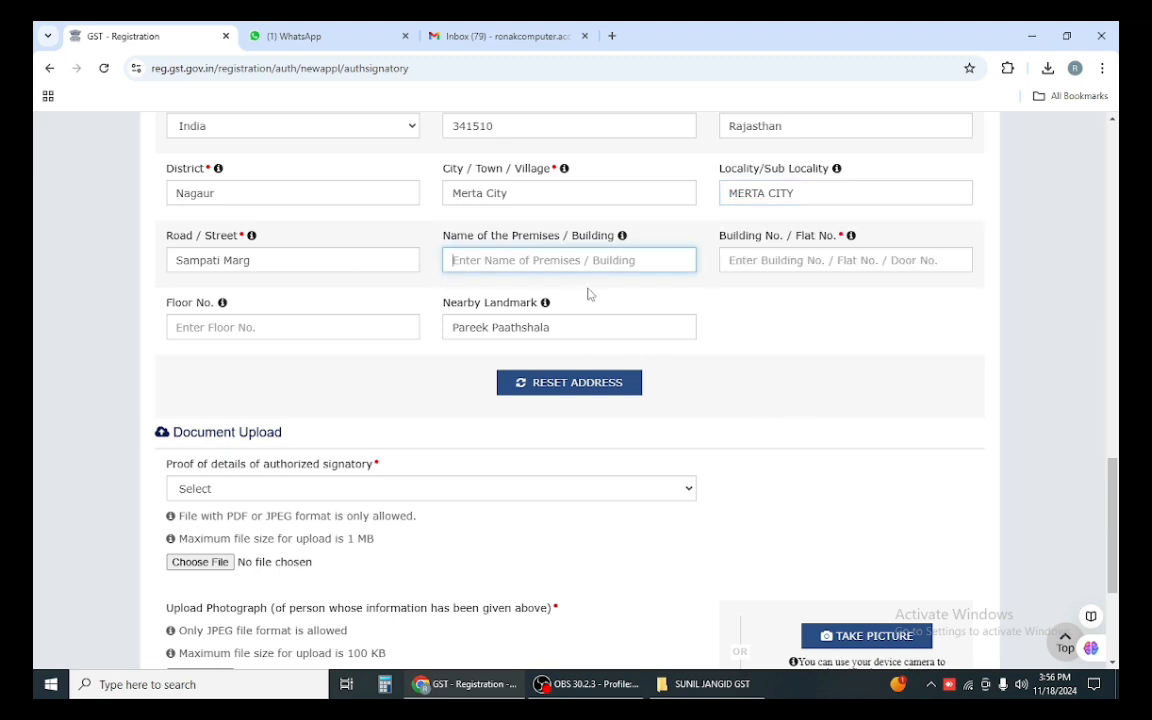
# Step: Fill in the premises name and building number of the signatory's residential address
pyautogui.scroll(4, 191, 137)
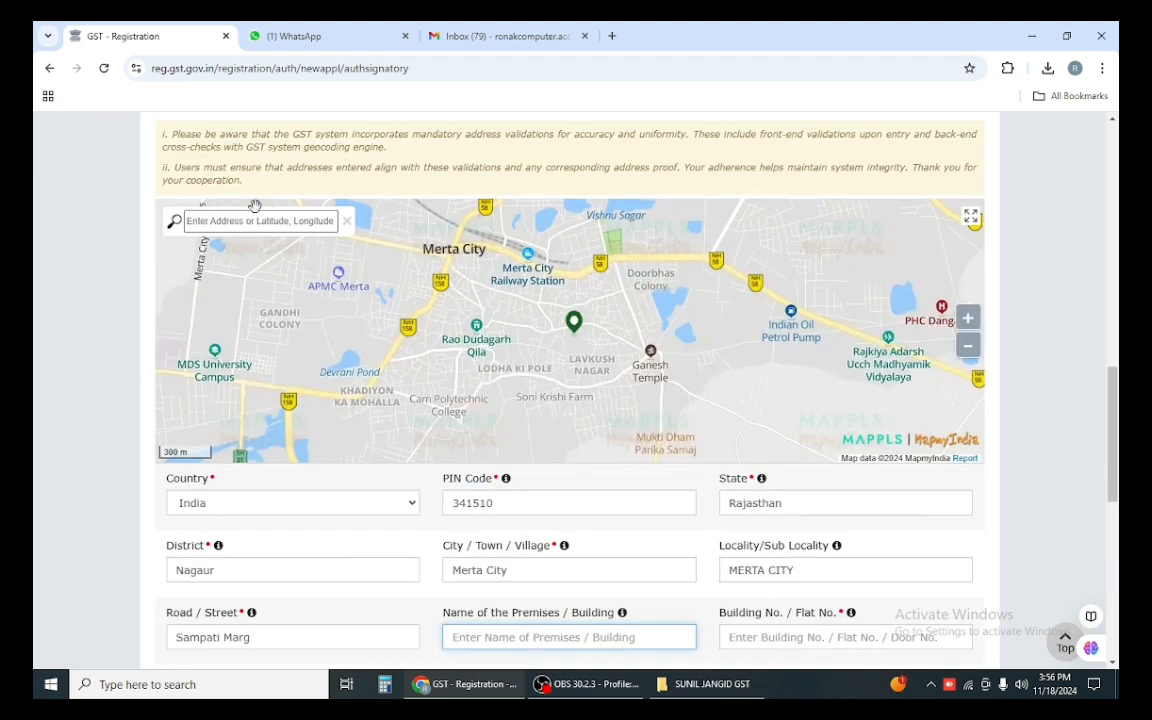
pyautogui.scroll(3, 244, 336)
pyautogui.scroll(-3, 244, 336)
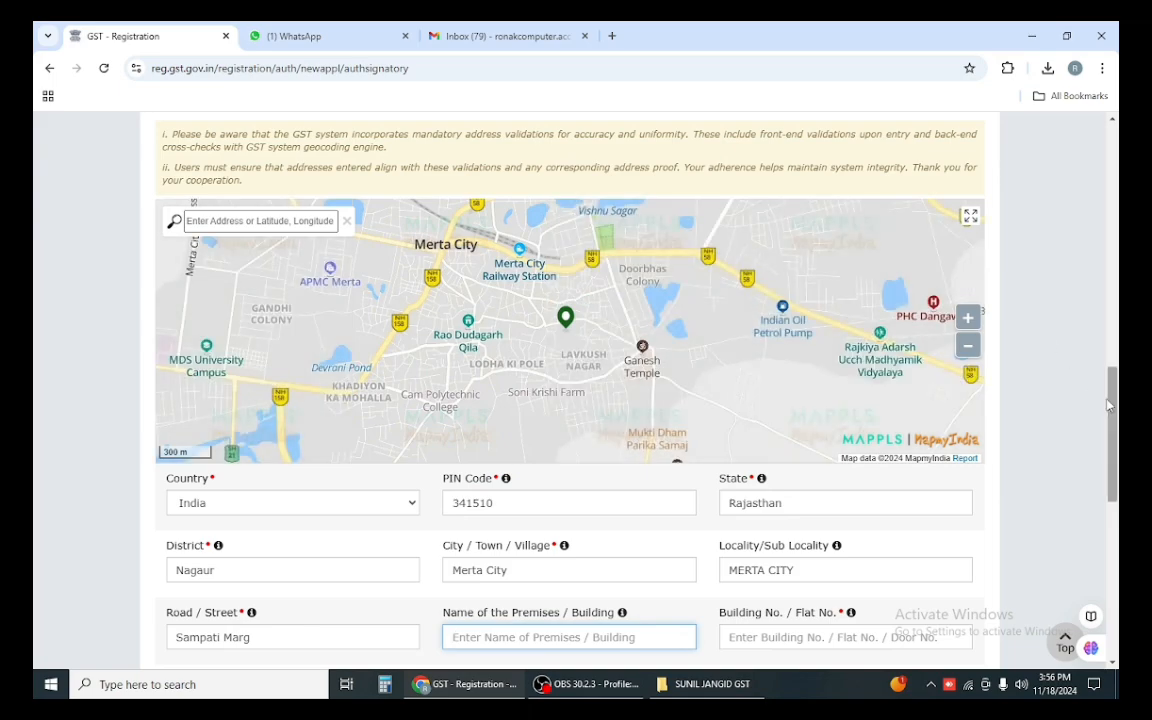
pyautogui.scroll(4, 1115, 313)
pyautogui.scroll(4, 1113, 240)
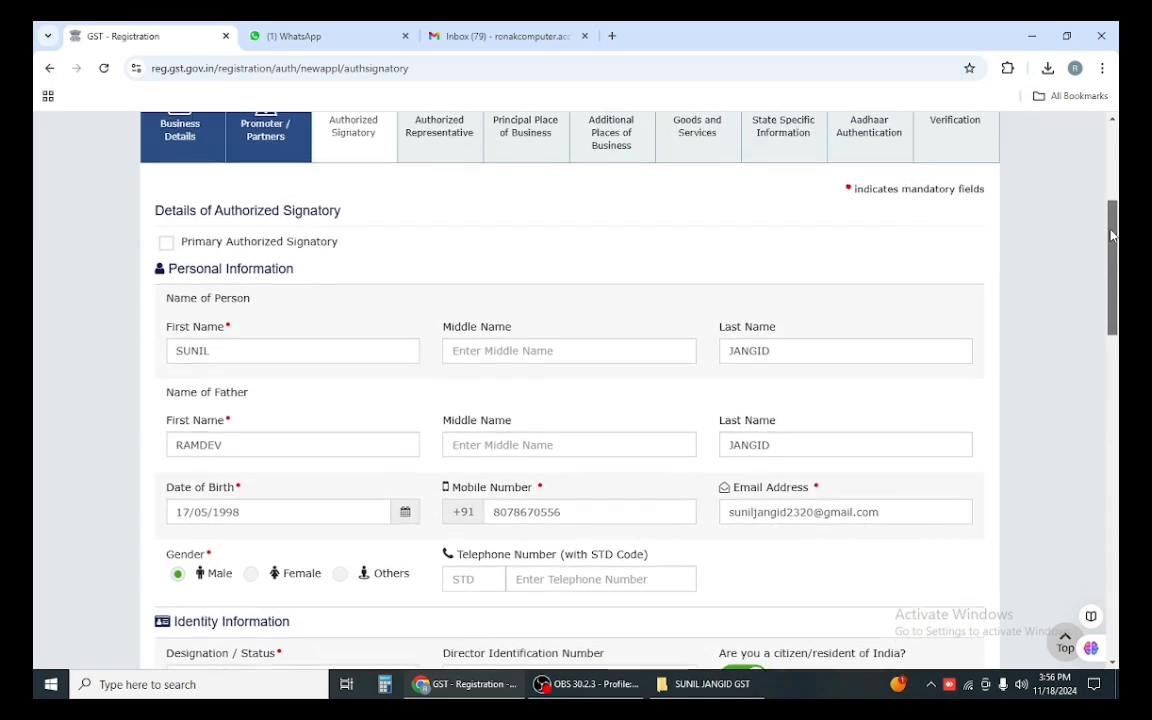
pyautogui.moveTo(1113, 237); pyautogui.dragTo(1112, 506)
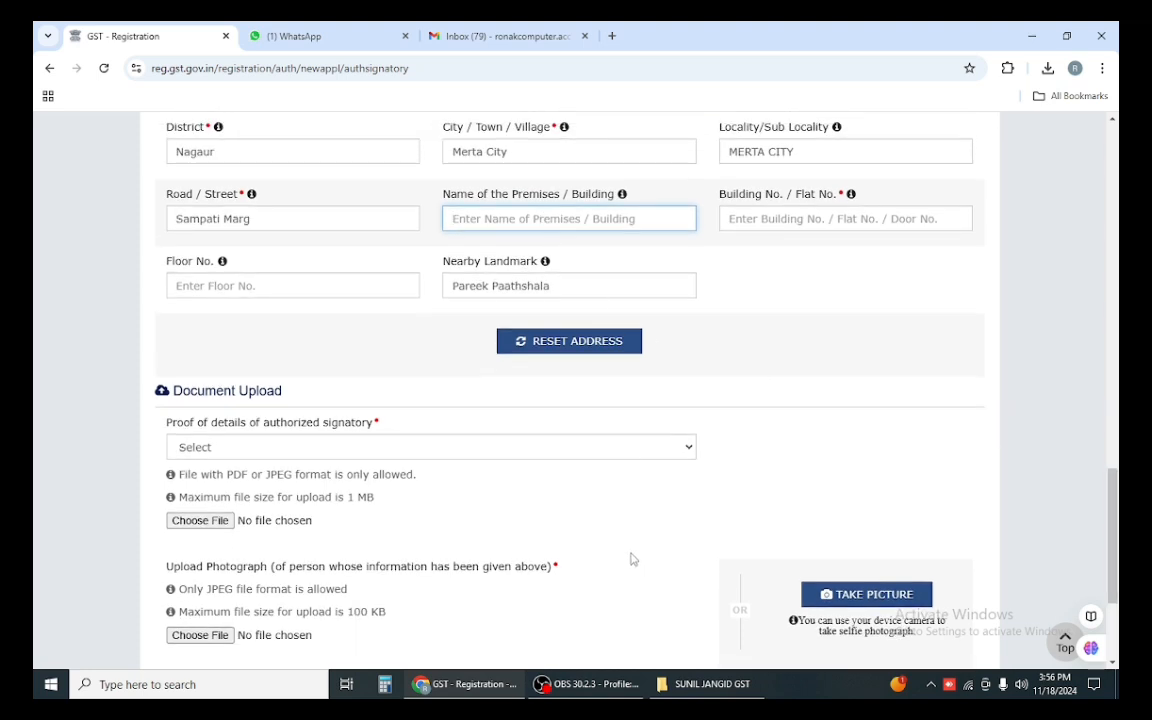
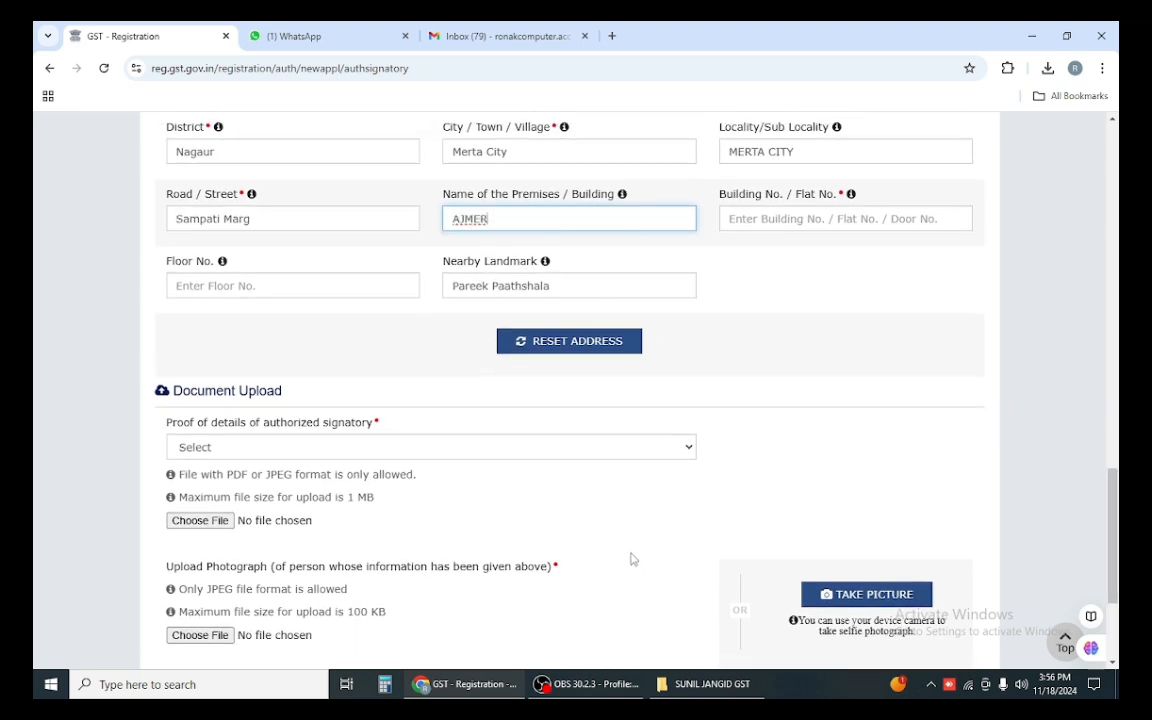
pyautogui.press('Tab')
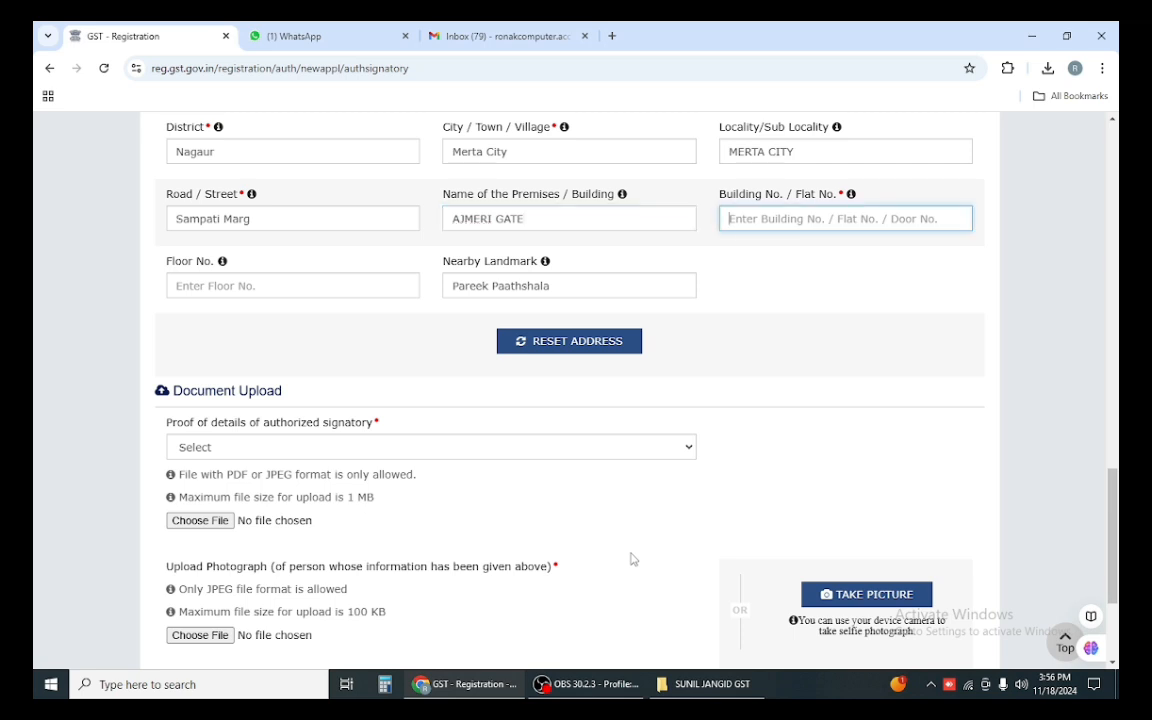
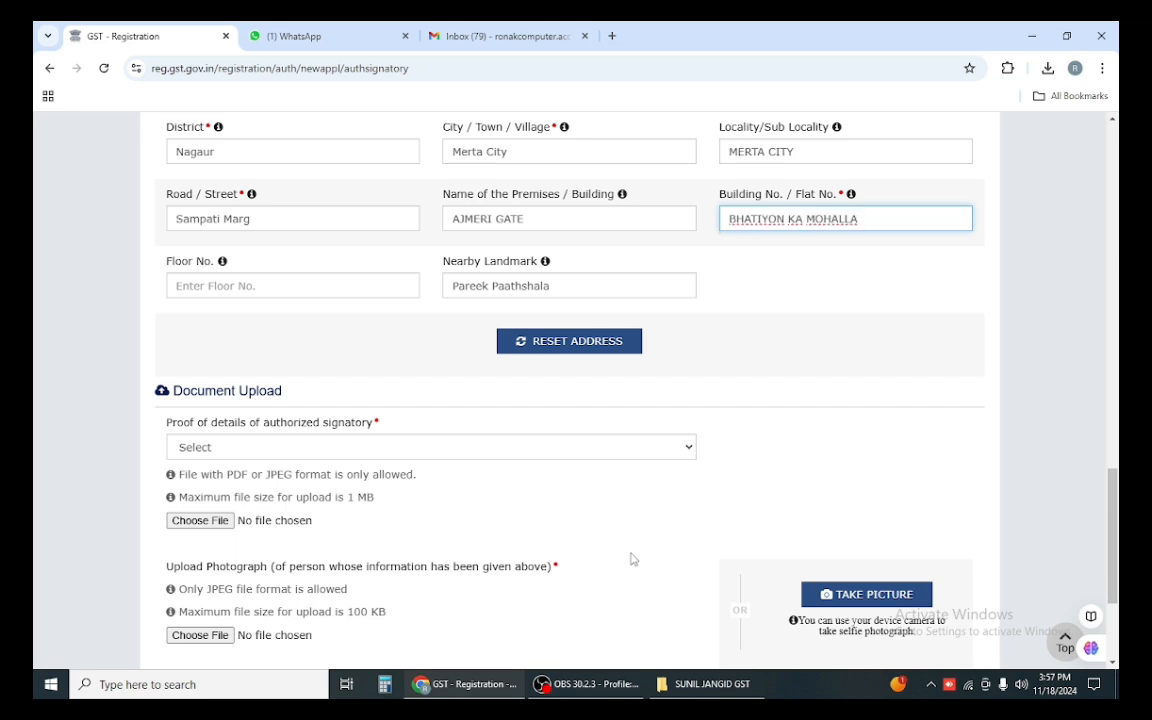
pyautogui.click(398, 391)
pyautogui.scroll(-3, 391, 386)
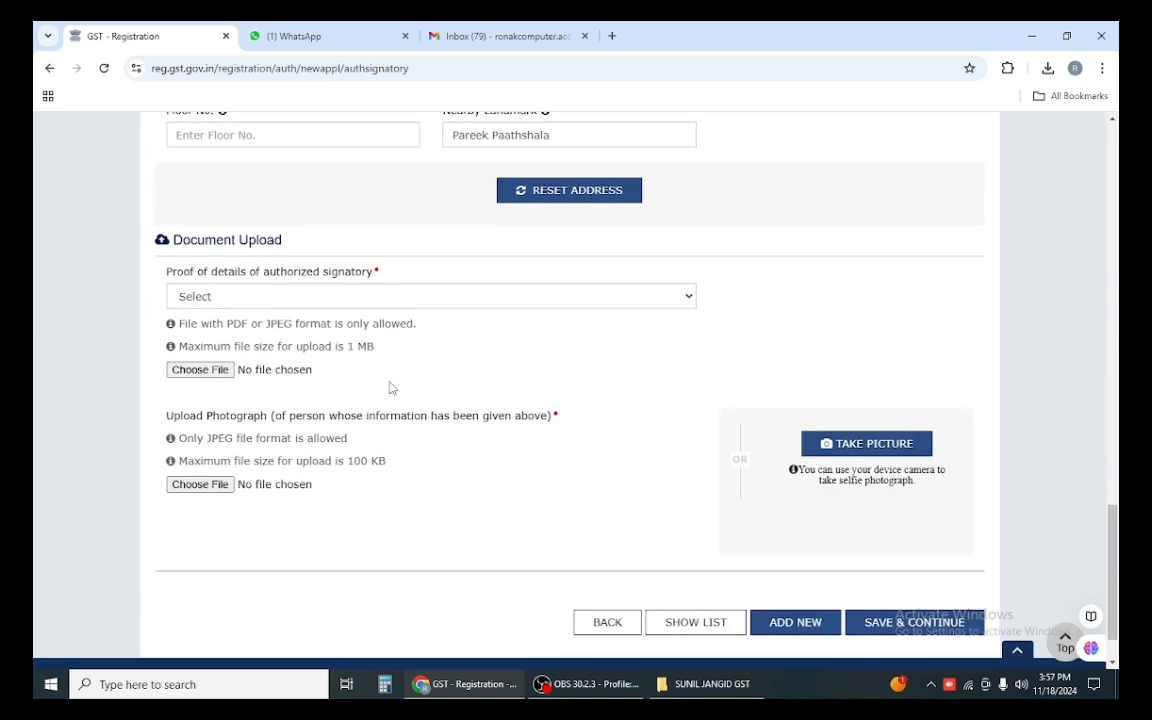
pyautogui.click(242, 295)
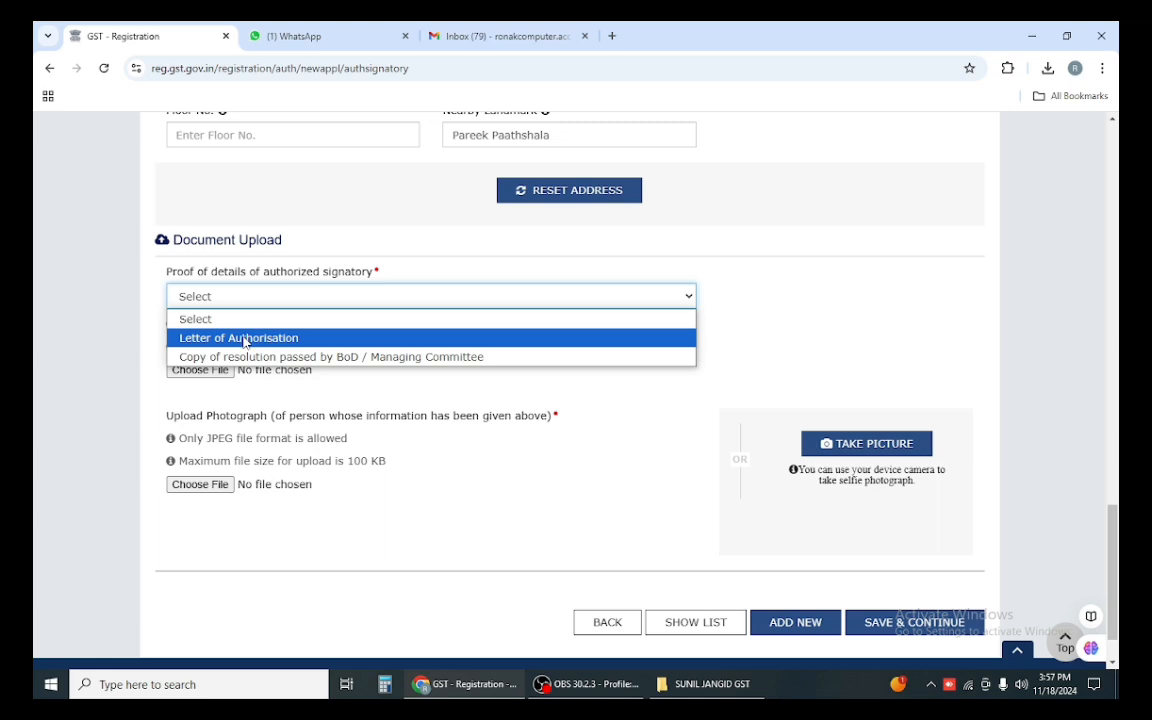
# Step: Upload PH.jpeg as the signatory's photo and attempt to save, accepting the locality warning
pyautogui.click(290, 292)
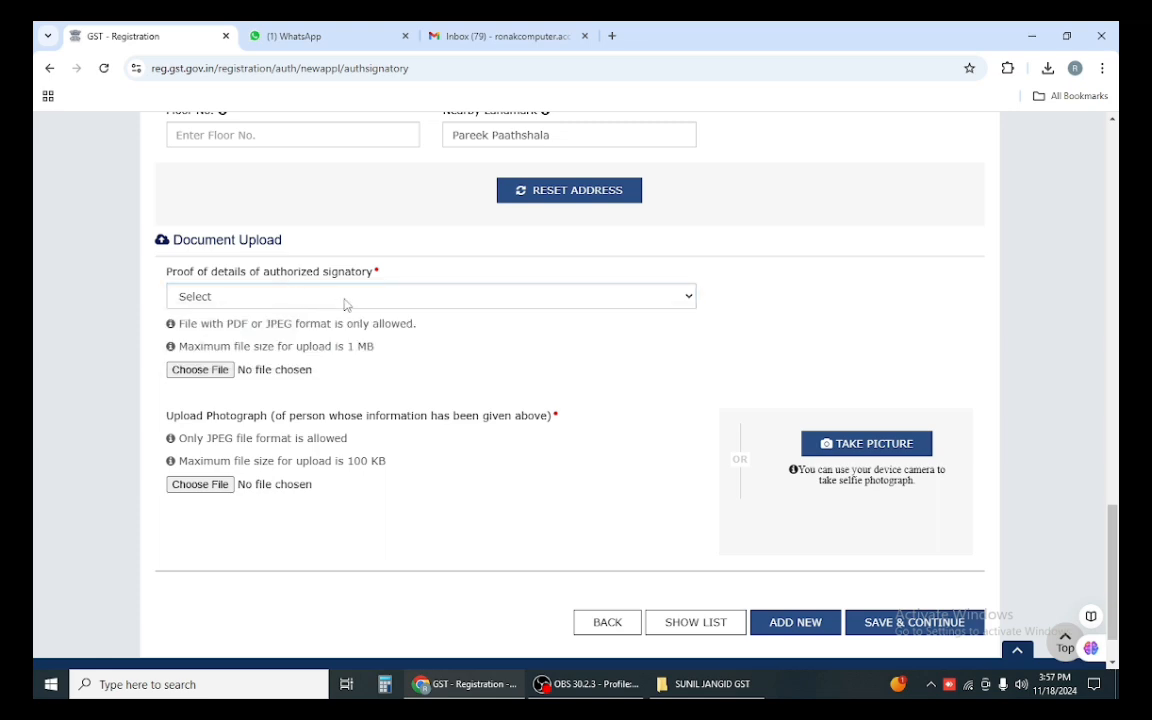
pyautogui.scroll(1, 380, 377)
pyautogui.scroll(15, 379, 377)
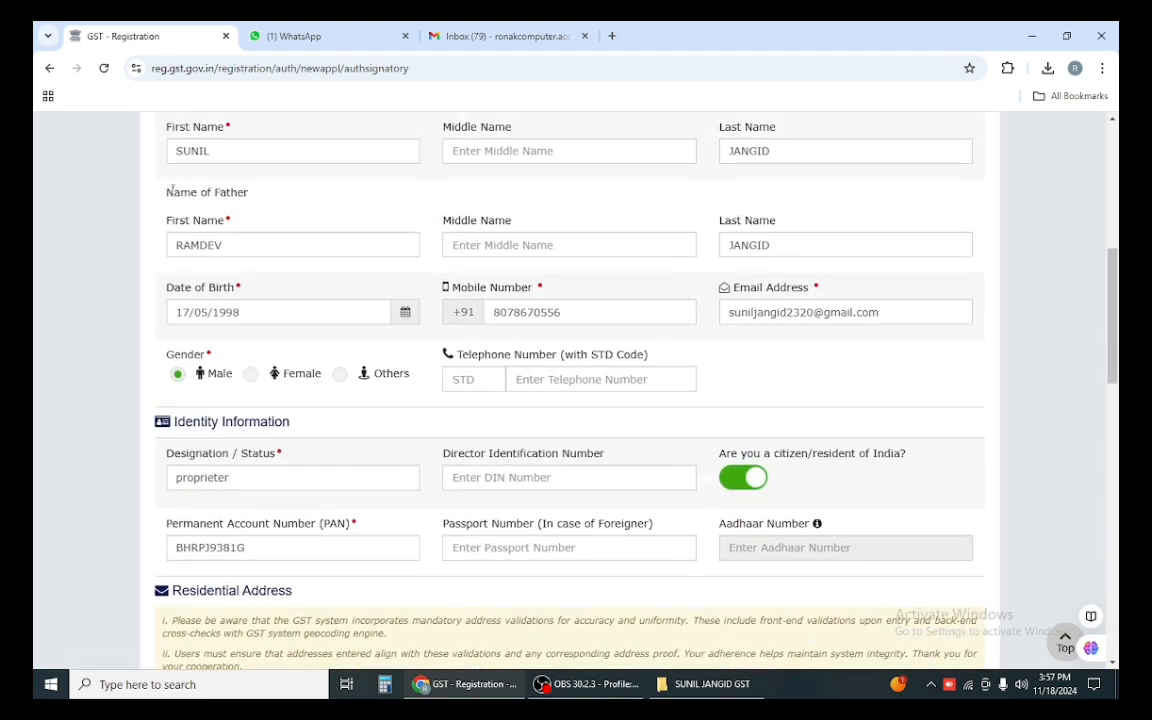
pyautogui.scroll(4, 200, 305)
pyautogui.scroll(-10, 301, 357)
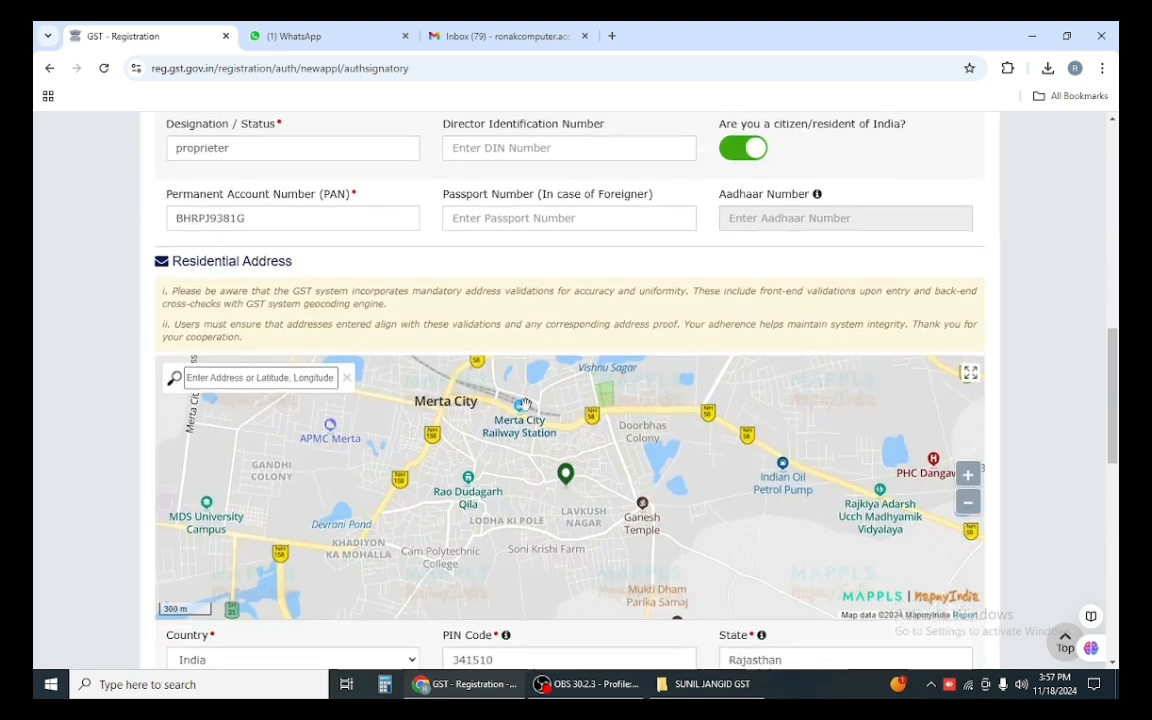
pyautogui.scroll(-7, 1017, 569)
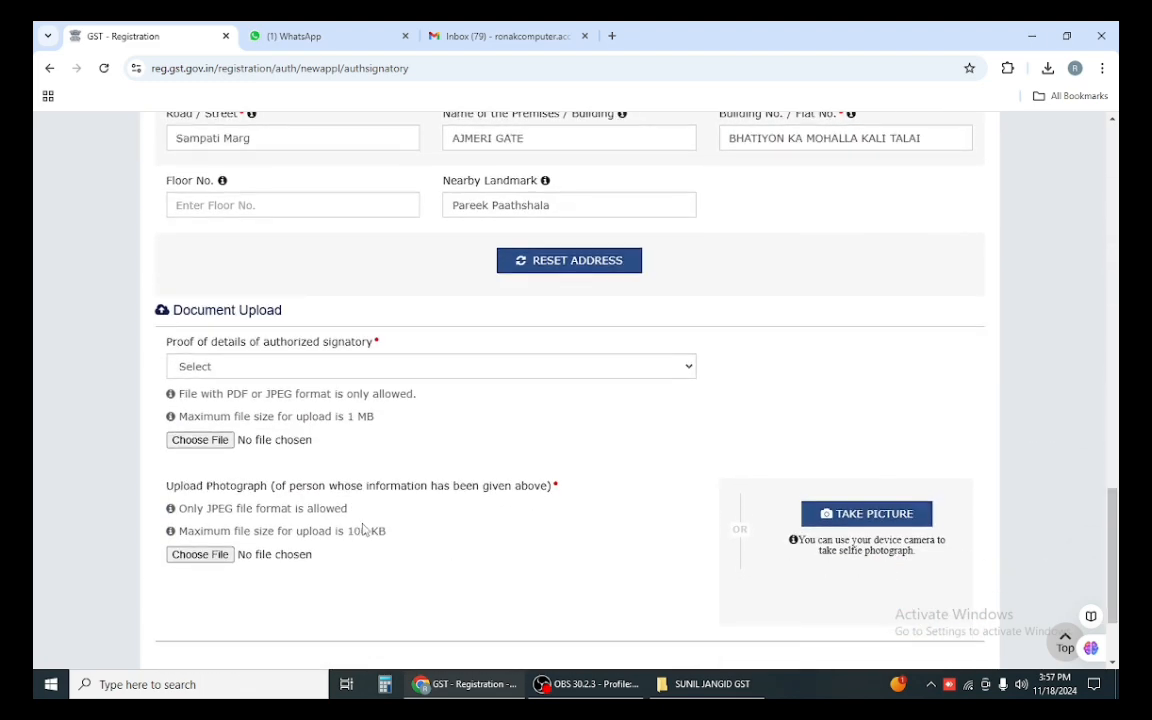
pyautogui.click(204, 556)
pyautogui.doubleClick(375, 183)
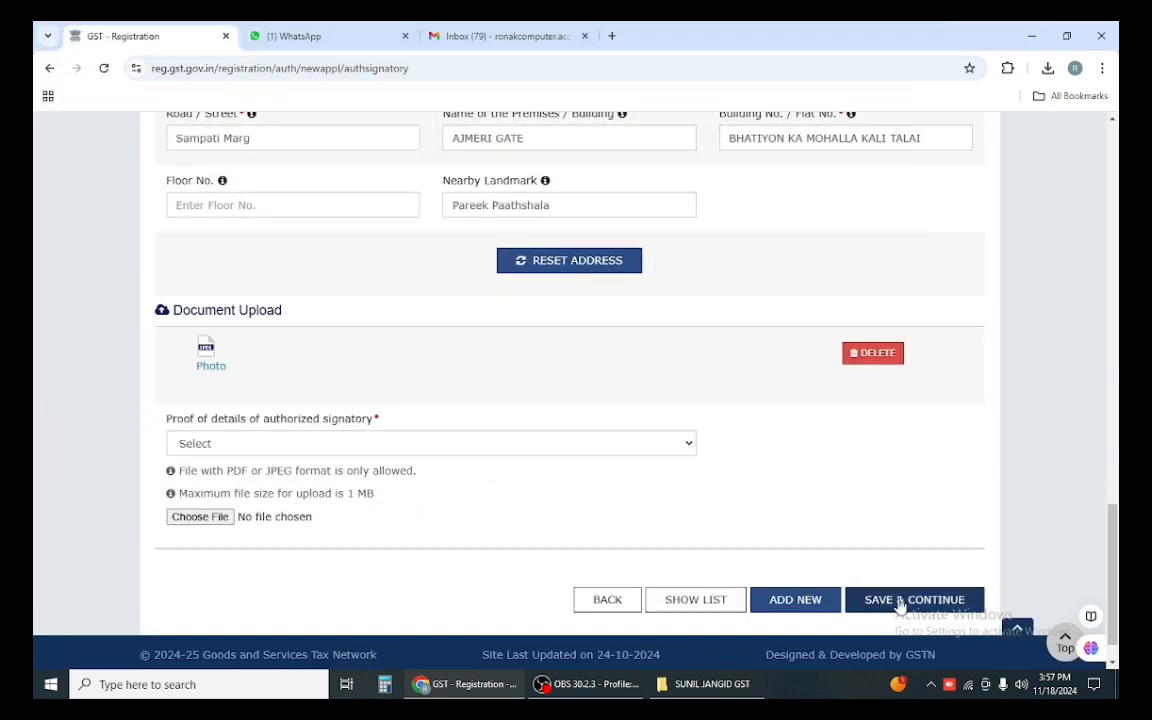
pyautogui.click(895, 606)
pyautogui.click(603, 357)
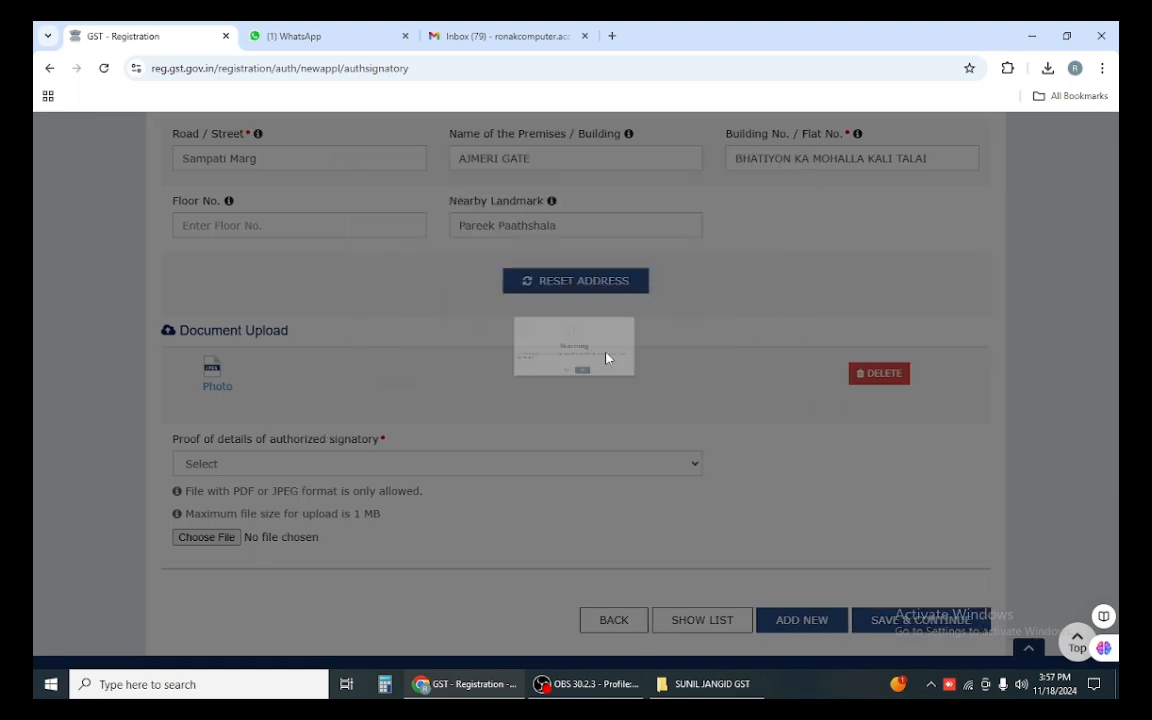
pyautogui.scroll(-1, 768, 490)
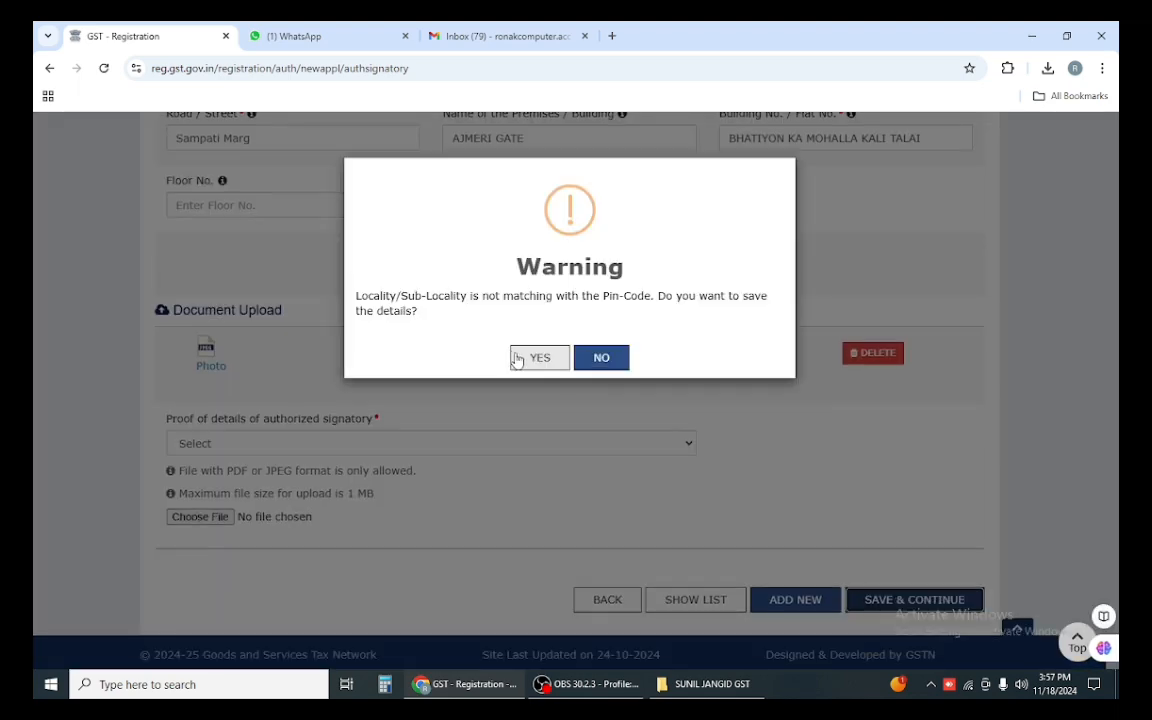
pyautogui.click(527, 357)
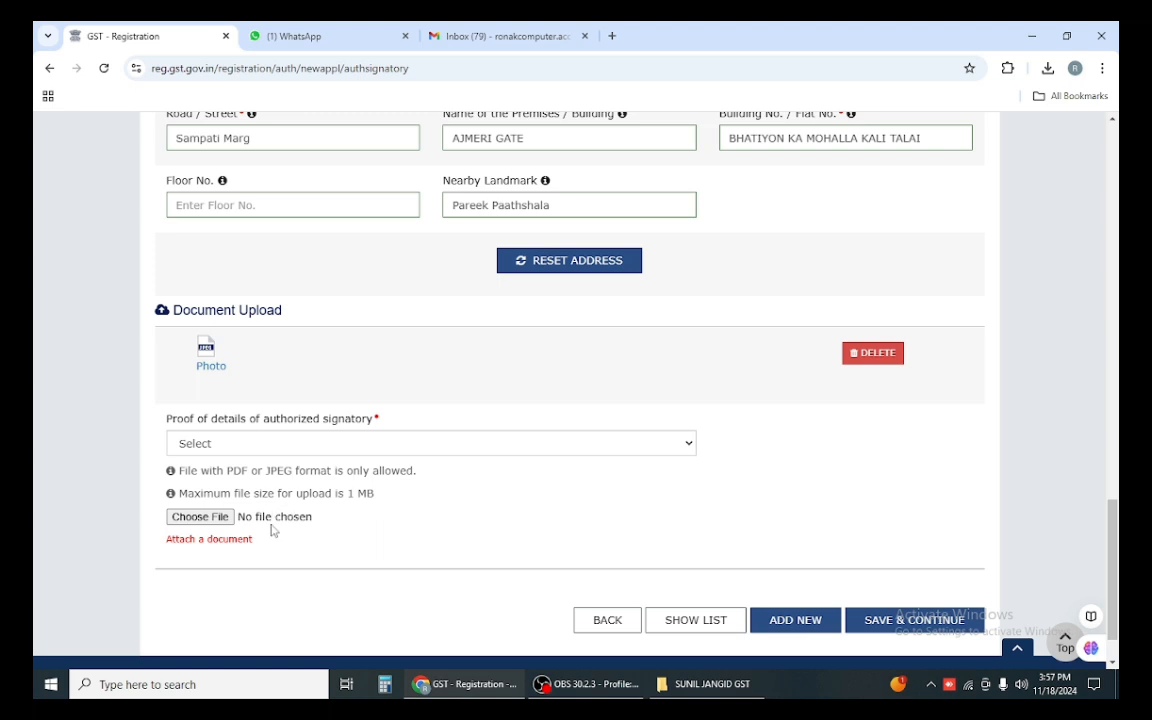
# Step: Attach SIG as a Letter of Authorisation proof and save again, accepting the locality warning
pyautogui.click(230, 447)
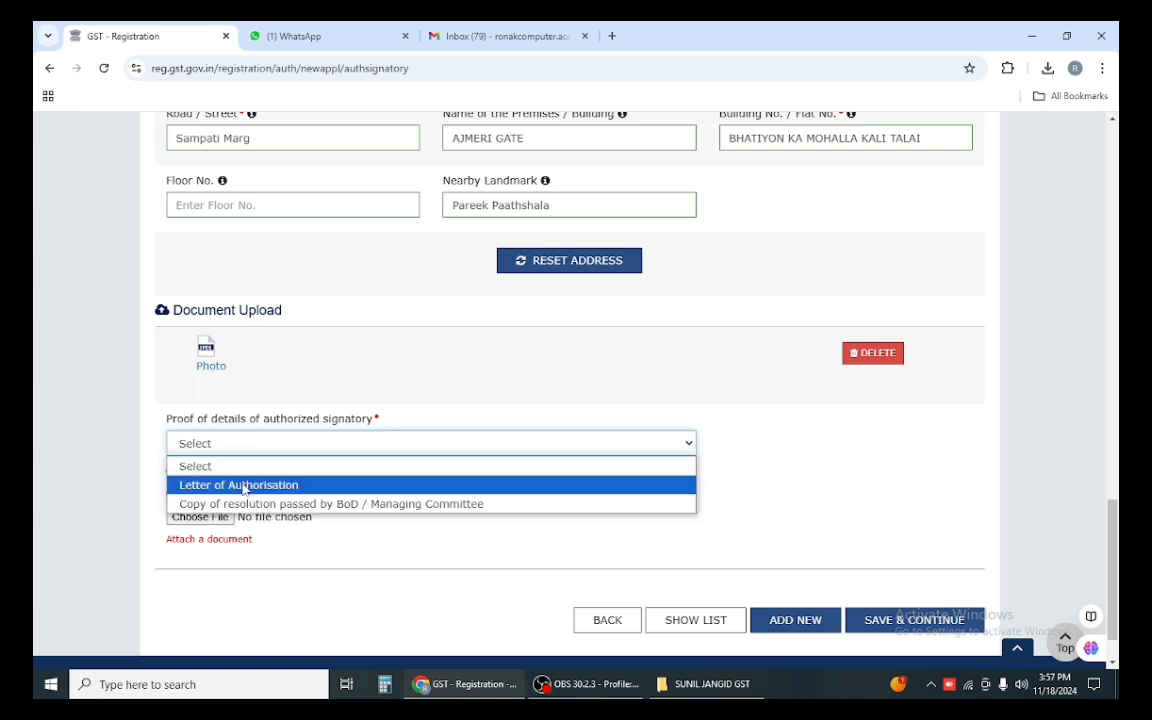
pyautogui.click(243, 486)
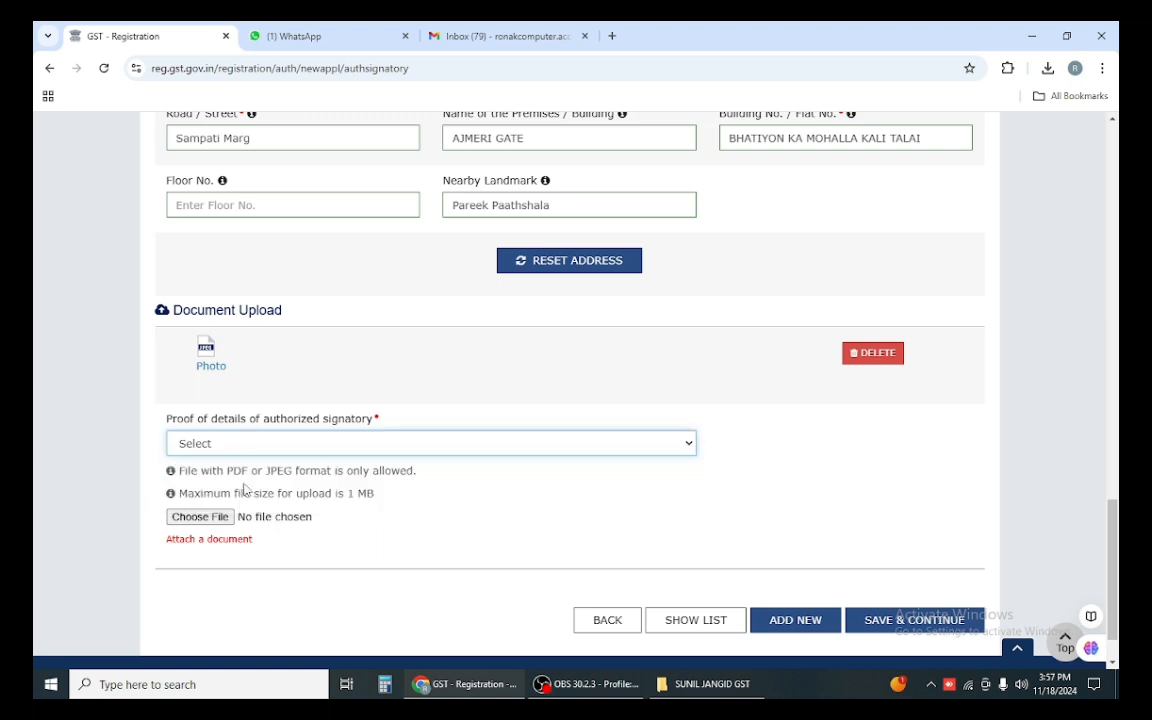
pyautogui.click(300, 516)
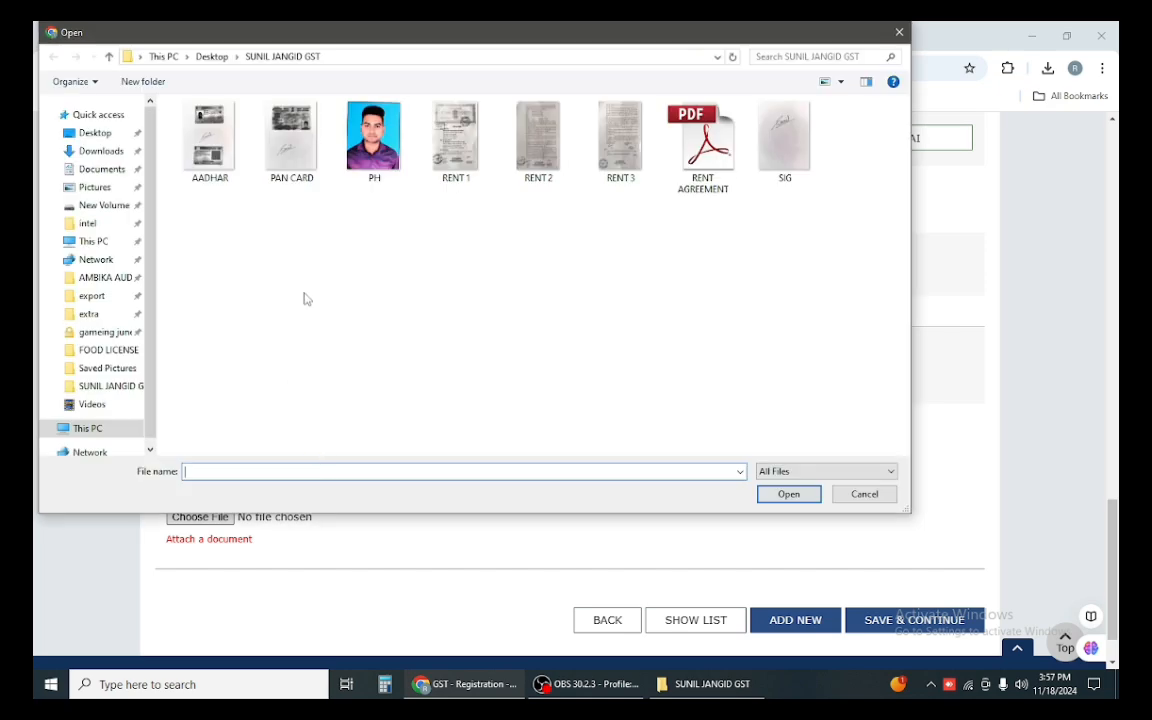
pyautogui.doubleClick(783, 140)
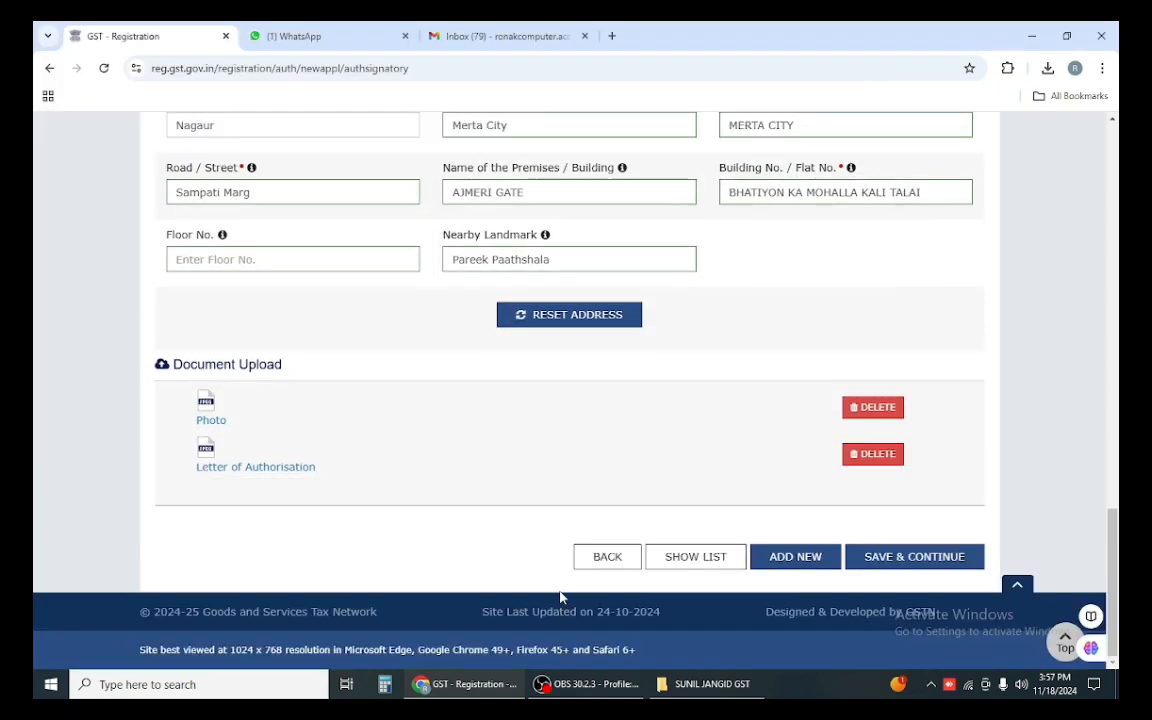
pyautogui.click(928, 560)
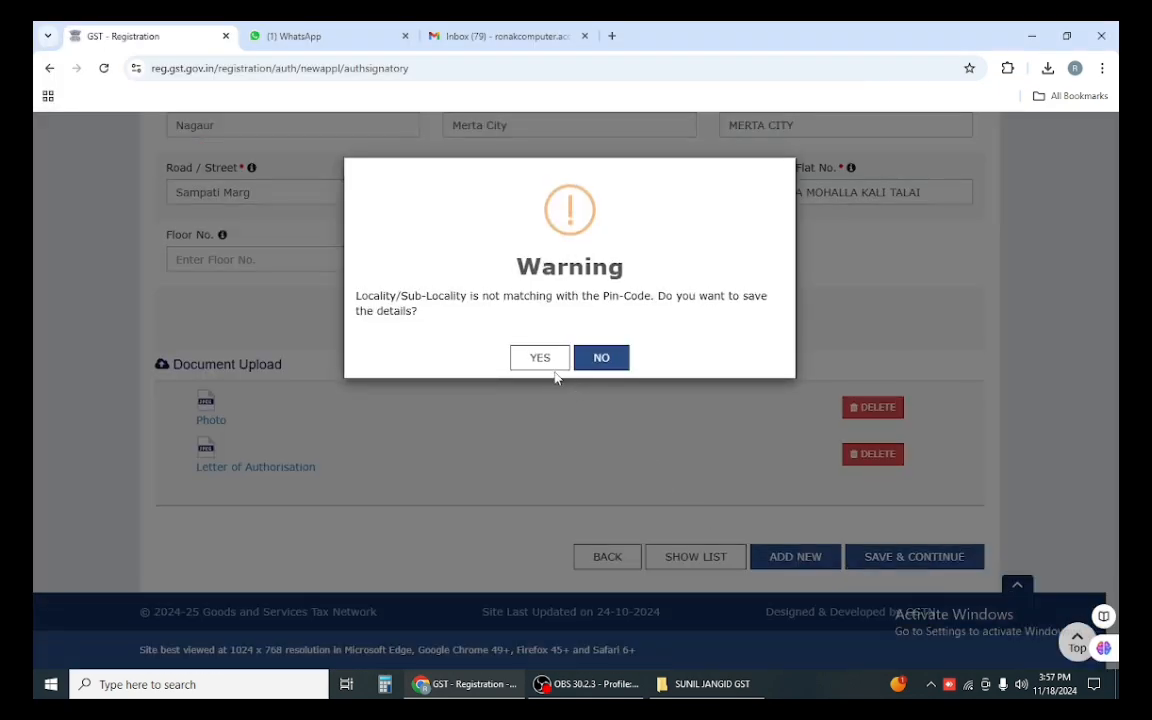
pyautogui.click(540, 358)
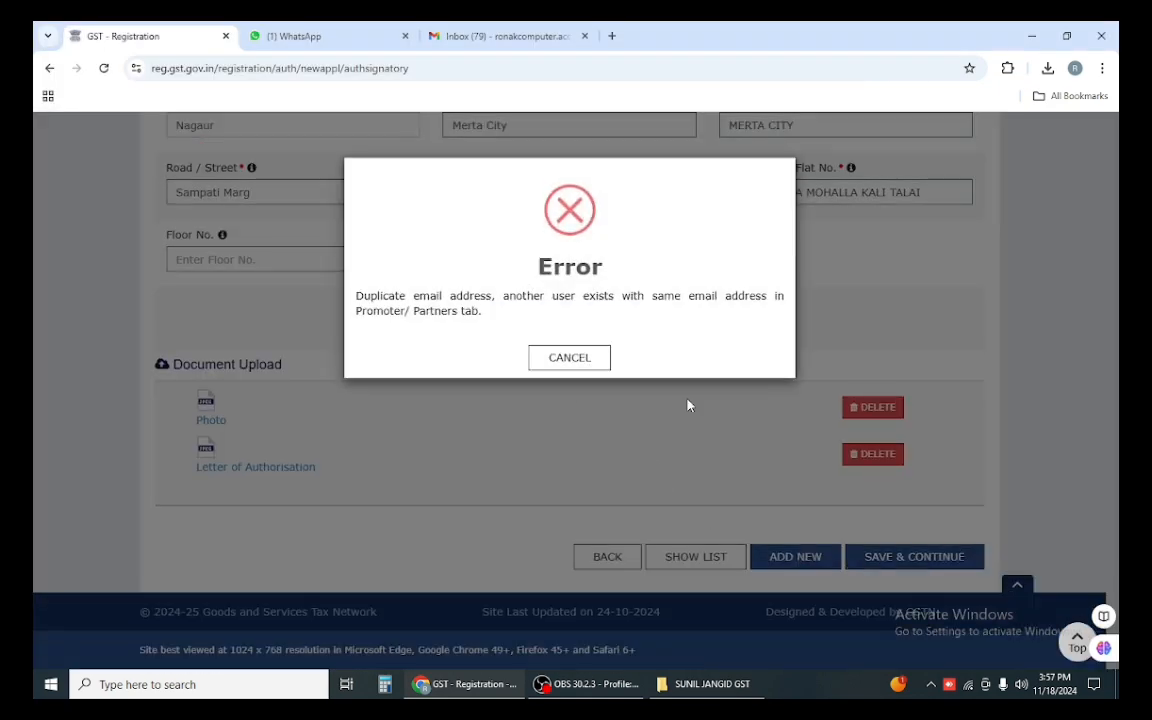
# Step: Replace the signatory's duplicate email with a different address and retry saving
pyautogui.click(569, 358)
pyautogui.scroll(10, 730, 457)
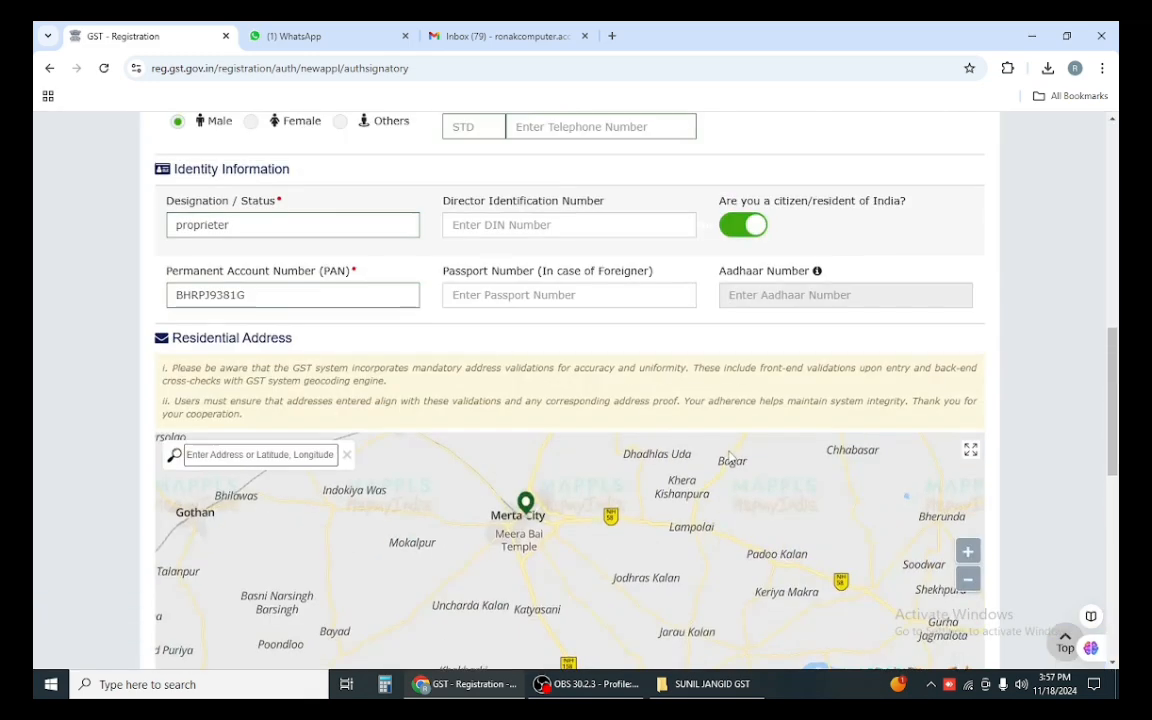
pyautogui.scroll(3, 730, 457)
pyautogui.moveTo(912, 364); pyautogui.dragTo(668, 370)
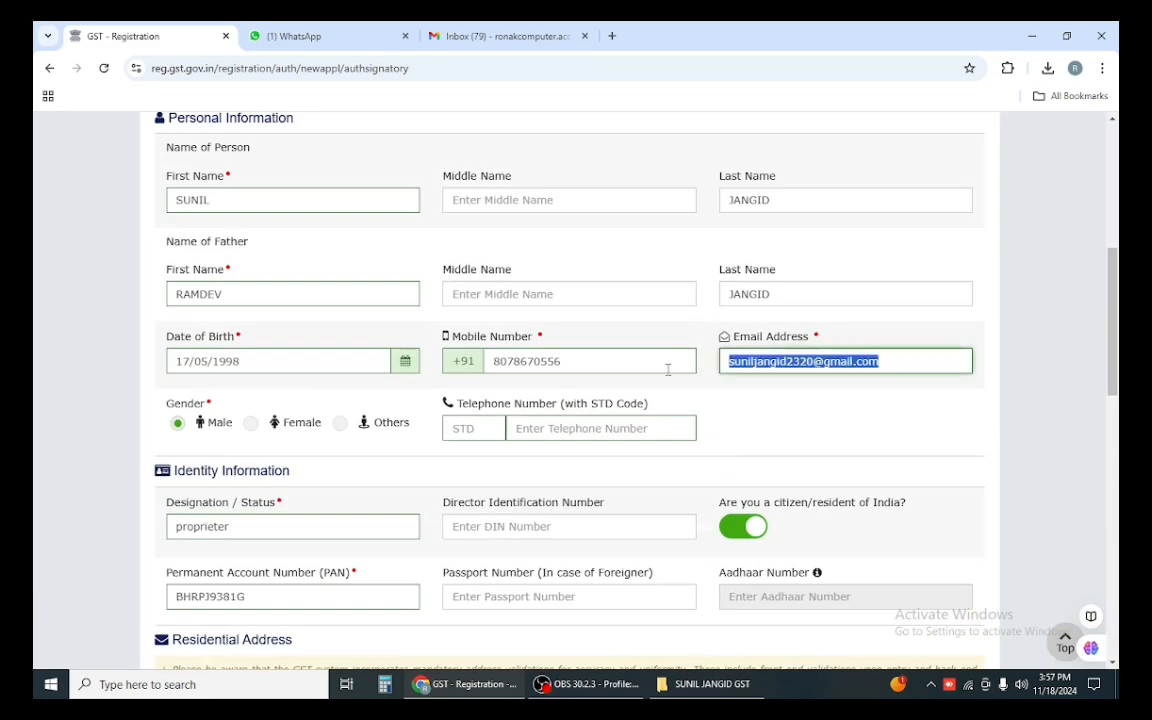
pyautogui.scroll(4, 393, 442)
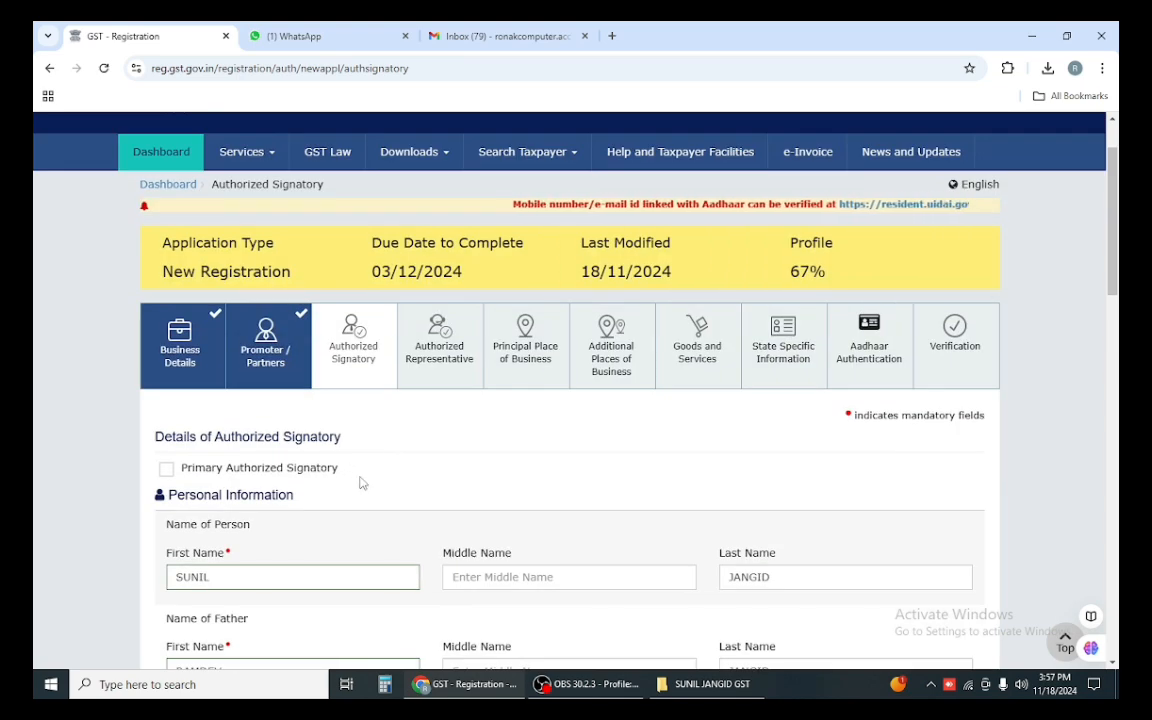
pyautogui.scroll(-5, 377, 485)
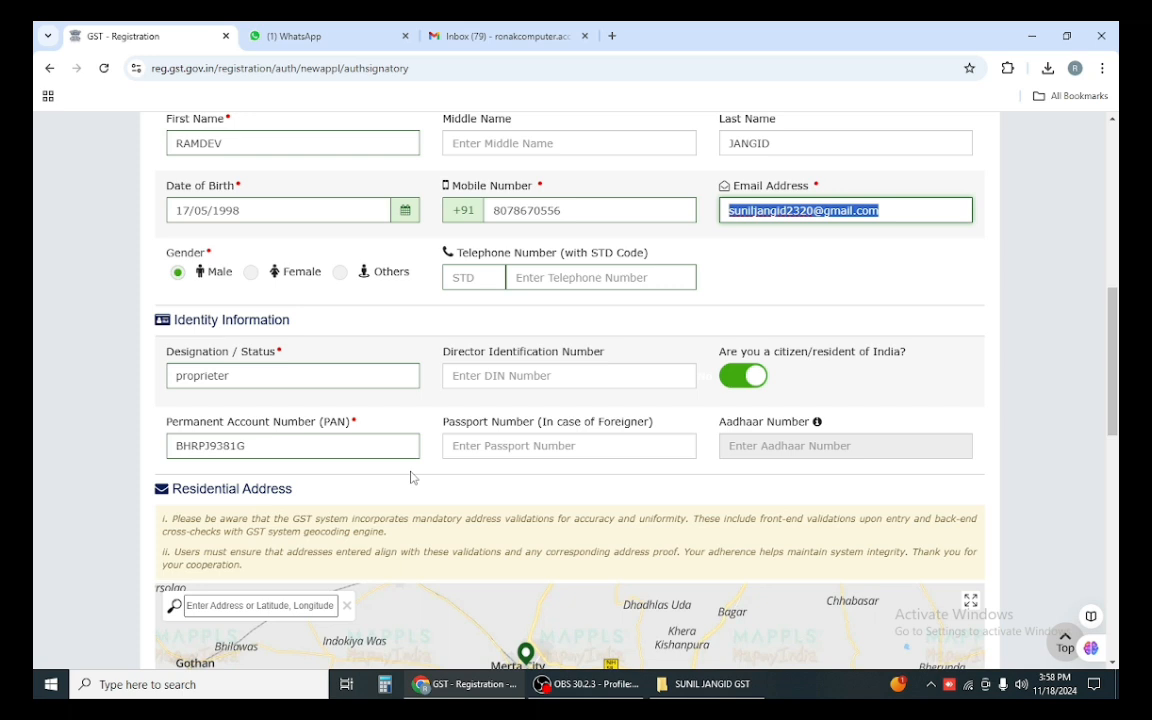
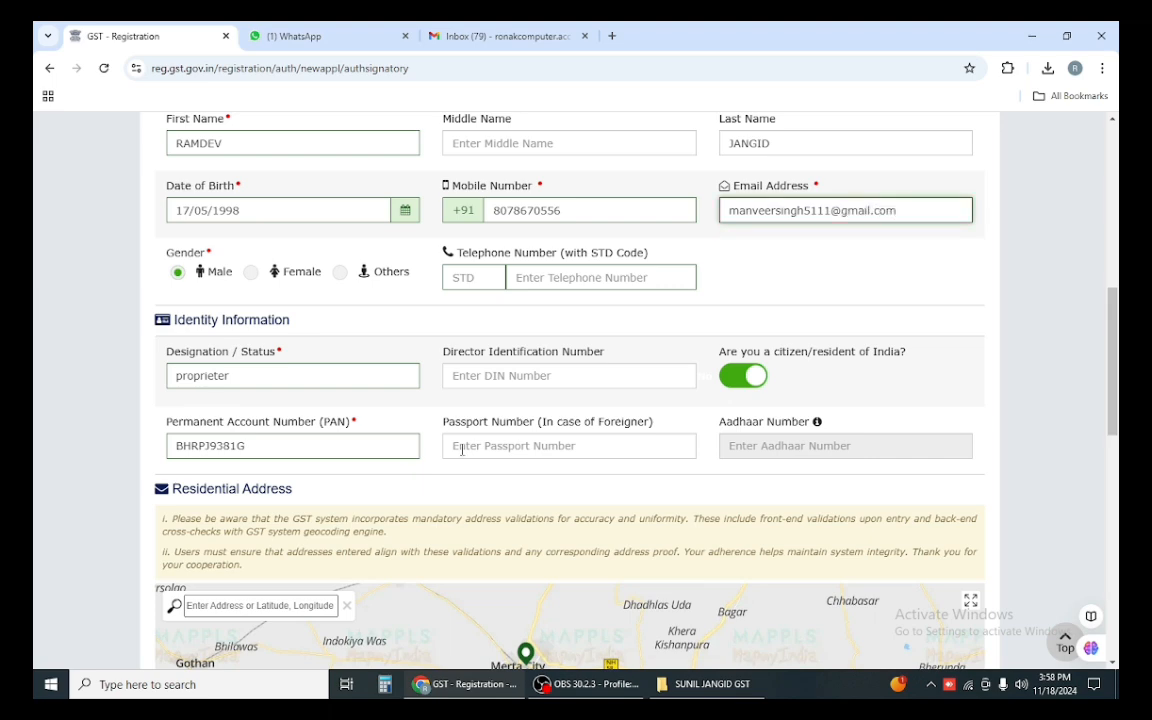
pyautogui.scroll(-10, 648, 347)
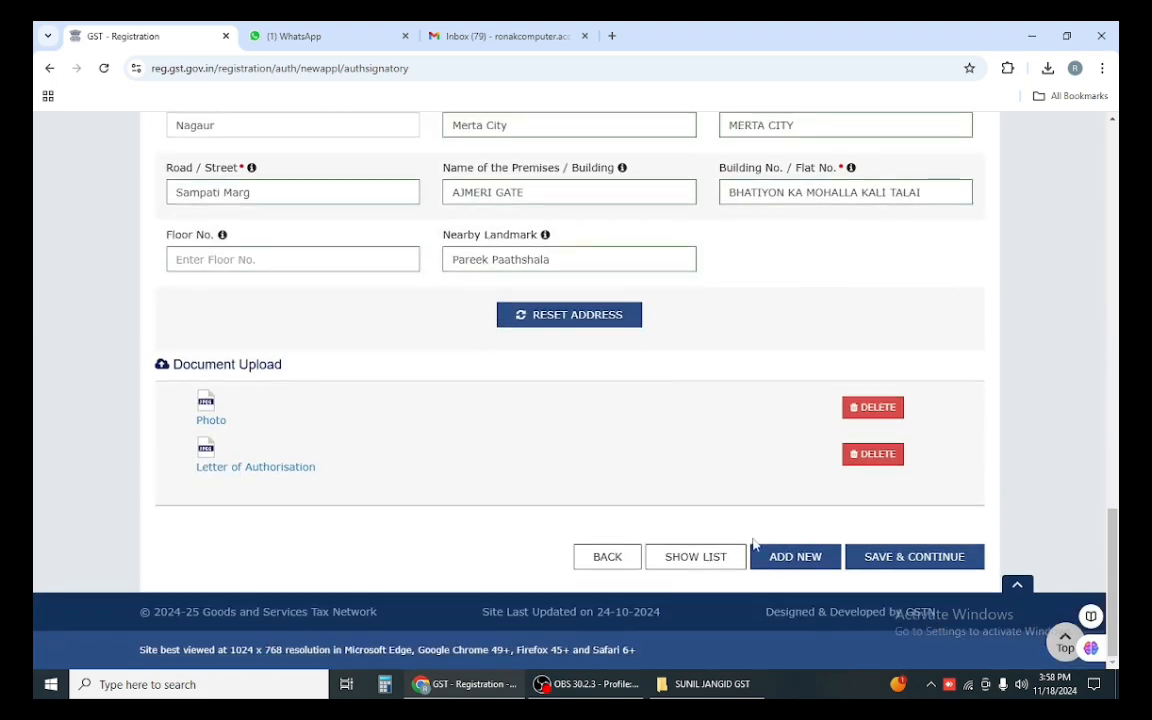
pyautogui.click(898, 560)
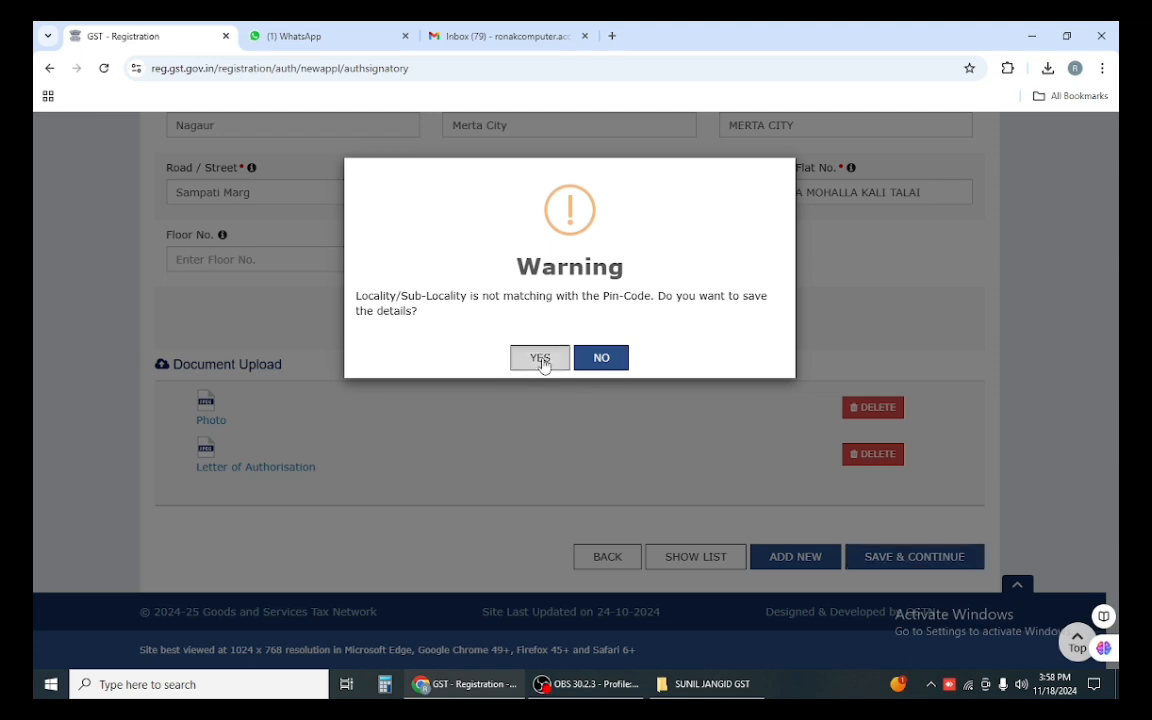
pyautogui.click(541, 360)
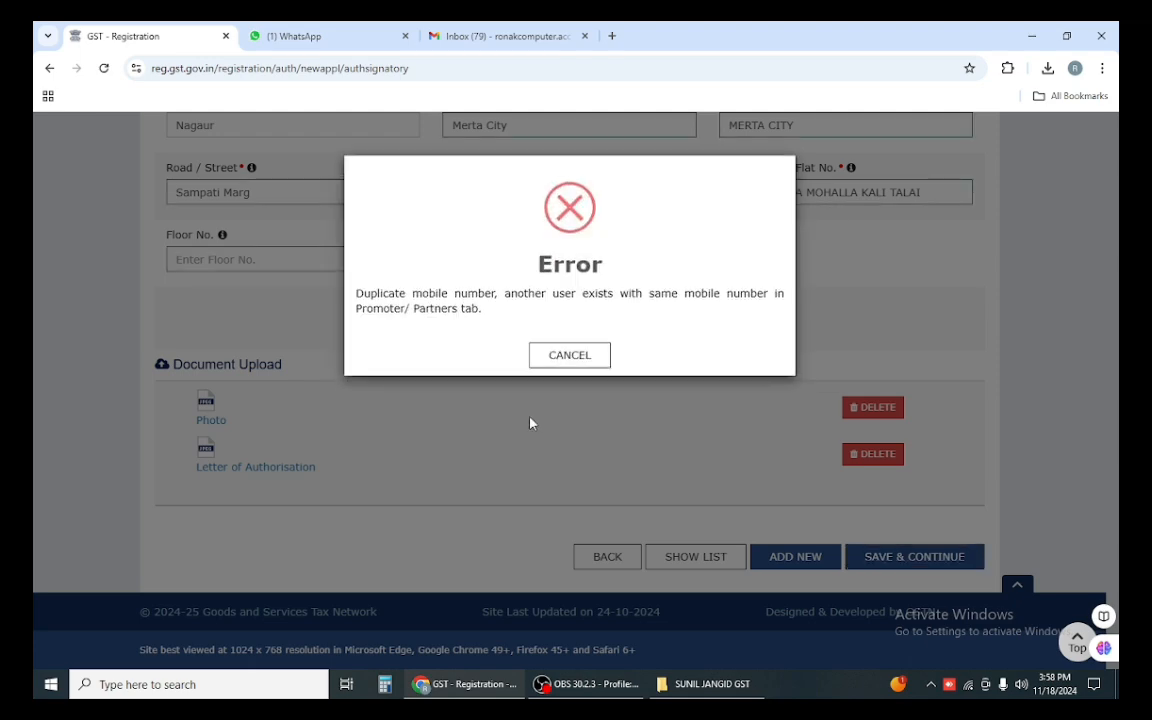
# Step: Replace the duplicate mobile number with a new one and save again, accepting the locality warning
pyautogui.click(569, 360)
pyautogui.scroll(5, 897, 343)
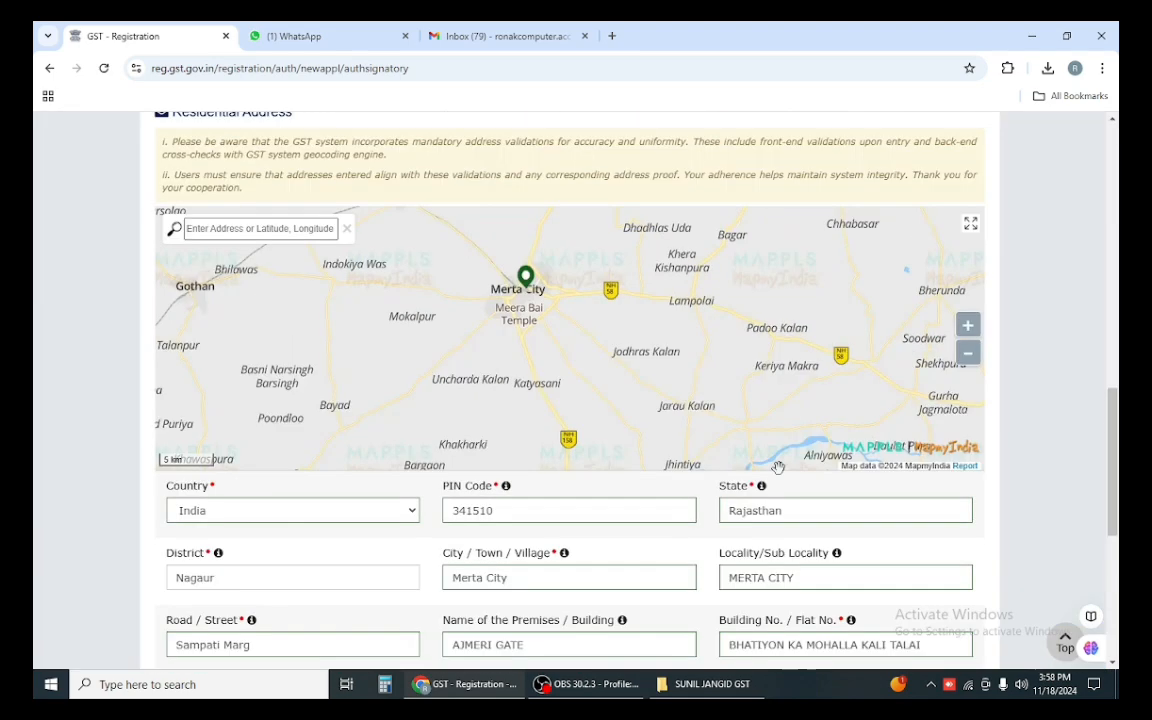
pyautogui.scroll(-4, 658, 458)
pyautogui.scroll(5, 375, 404)
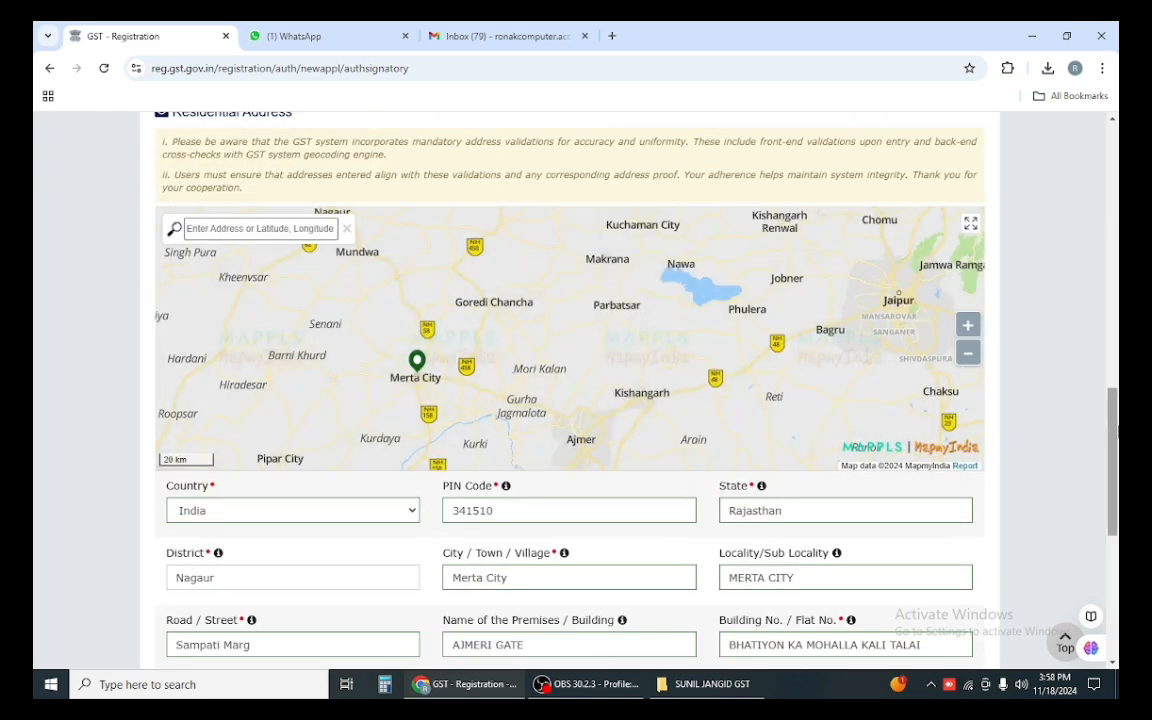
pyautogui.scroll(-3, 684, 440)
pyautogui.scroll(-1, 369, 424)
pyautogui.scroll(5, 369, 420)
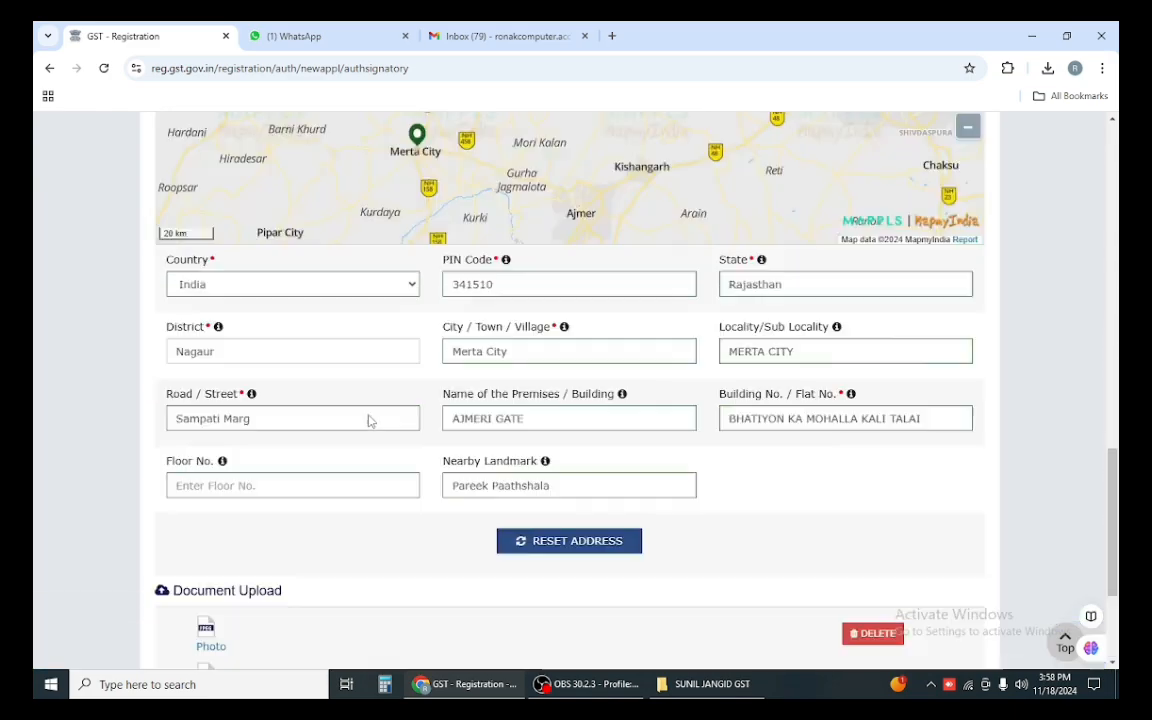
pyautogui.scroll(-2, 370, 400)
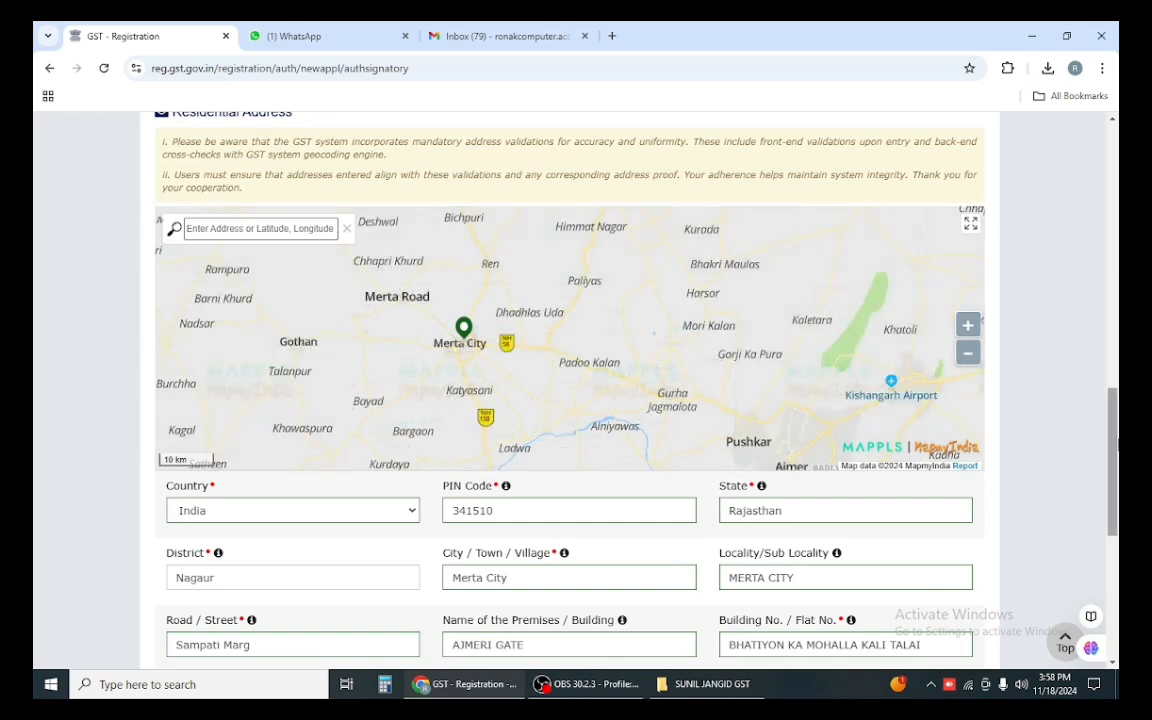
pyautogui.scroll(7, 1060, 340)
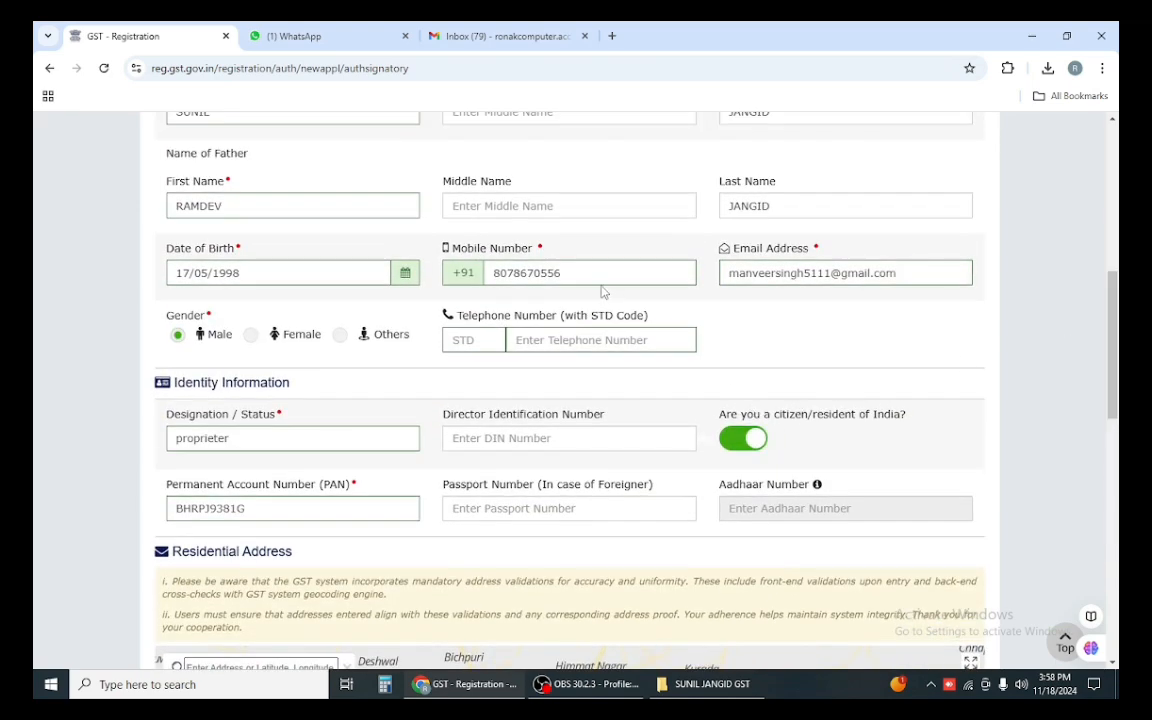
pyautogui.doubleClick(595, 270)
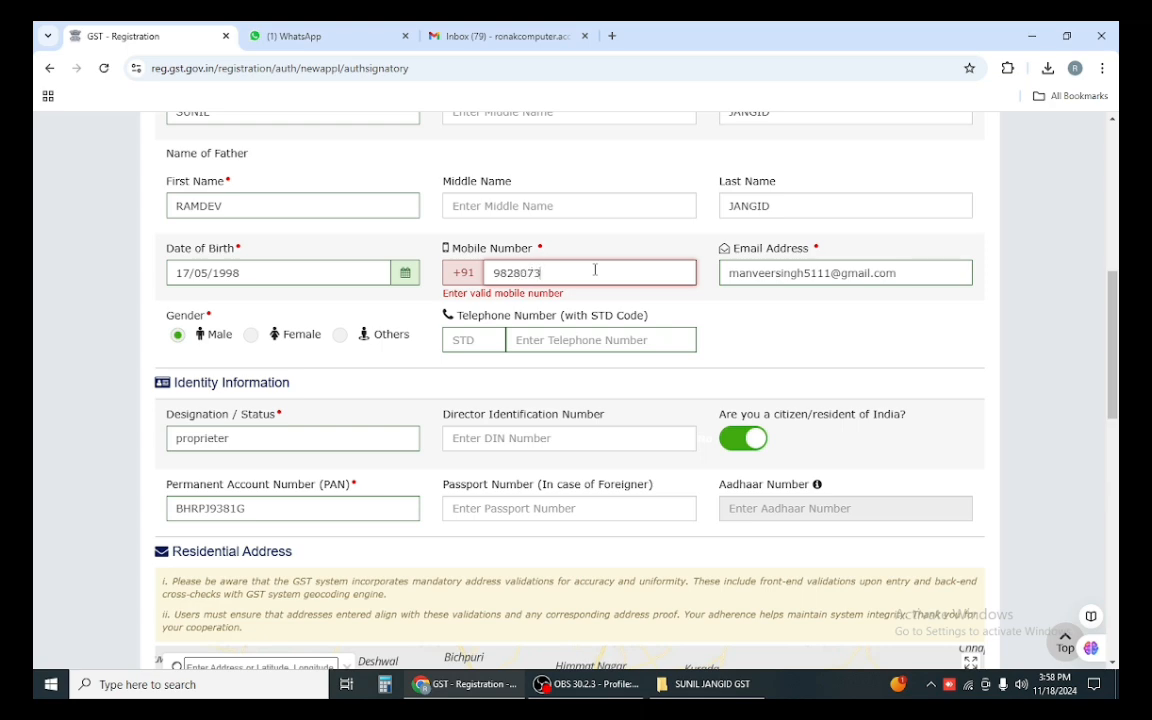
pyautogui.scroll(-7, 595, 270)
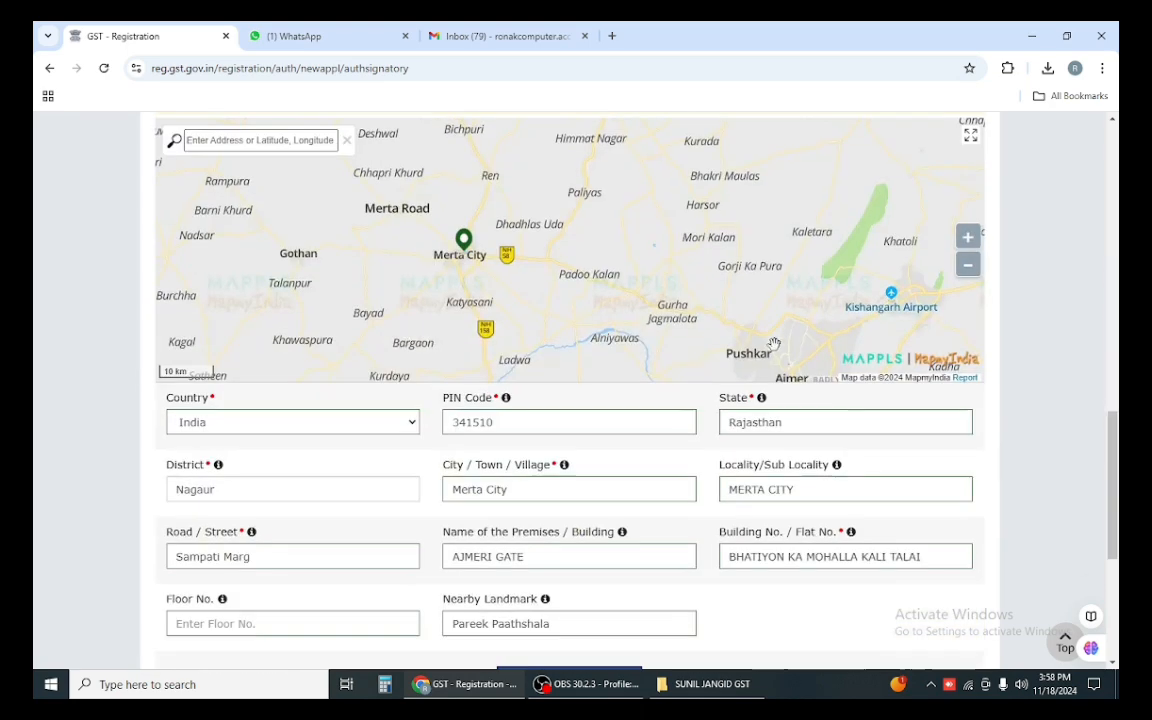
pyautogui.scroll(-4, 774, 342)
pyautogui.moveTo(1114, 488); pyautogui.dragTo(1115, 587)
pyautogui.click(949, 562)
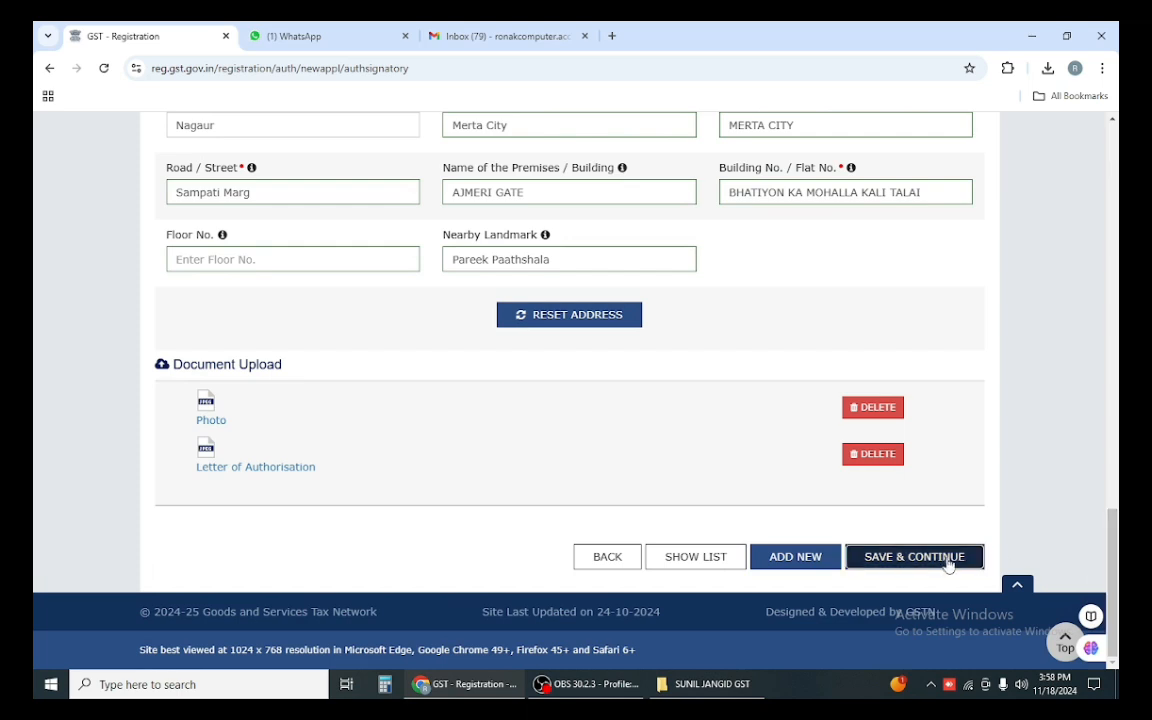
pyautogui.click(541, 359)
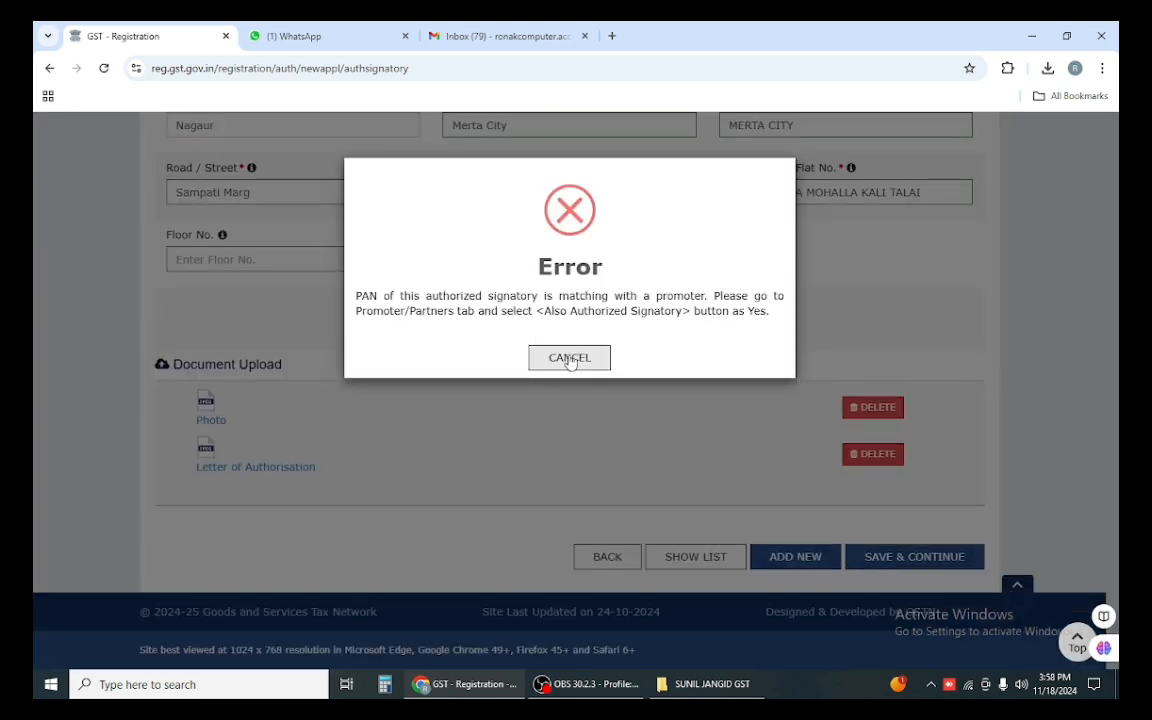
# Step: Tick Primary Authorized Signatory, retry saving, and dismiss the resulting duplicate email error
pyautogui.click(570, 359)
pyautogui.scroll(15, 365, 379)
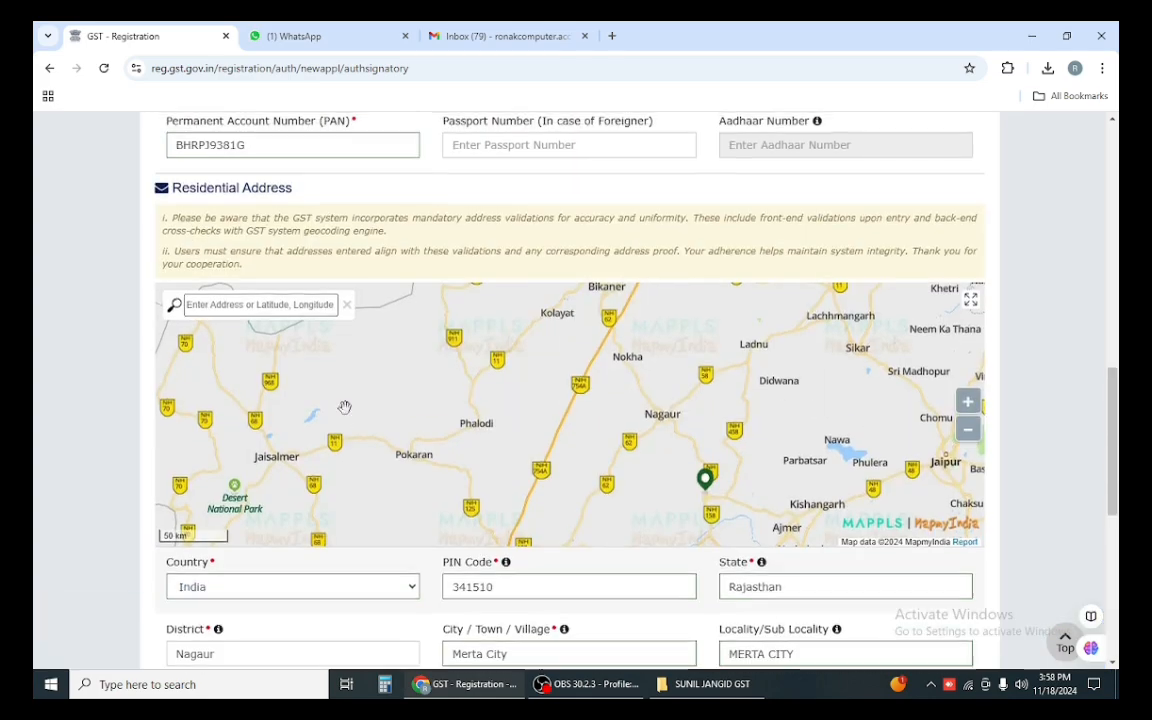
pyautogui.scroll(-2, 268, 416)
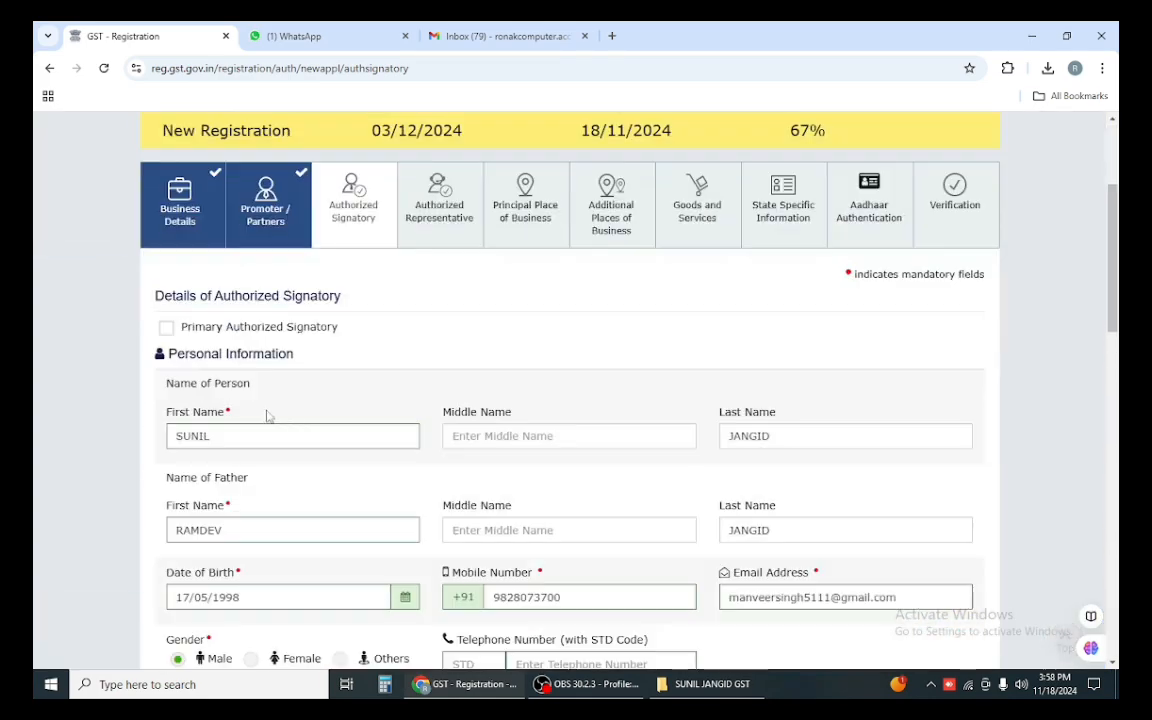
pyautogui.click(167, 327)
pyautogui.scroll(-7, 590, 380)
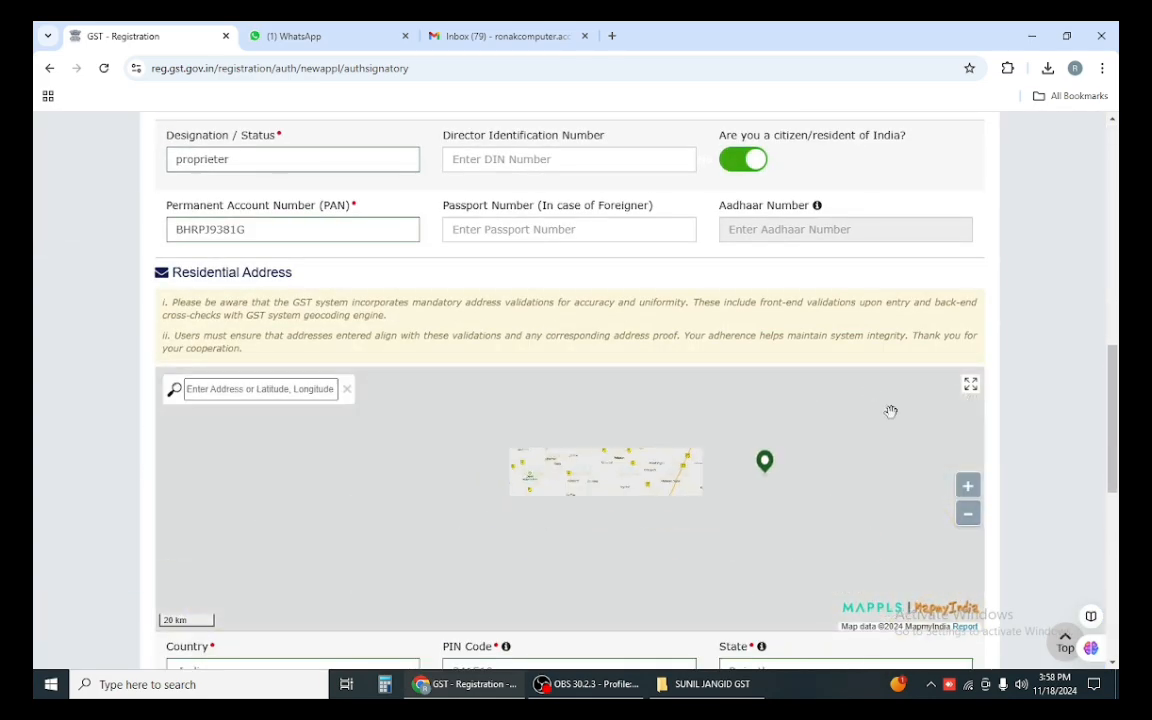
pyautogui.scroll(-10, 903, 576)
pyautogui.click(898, 562)
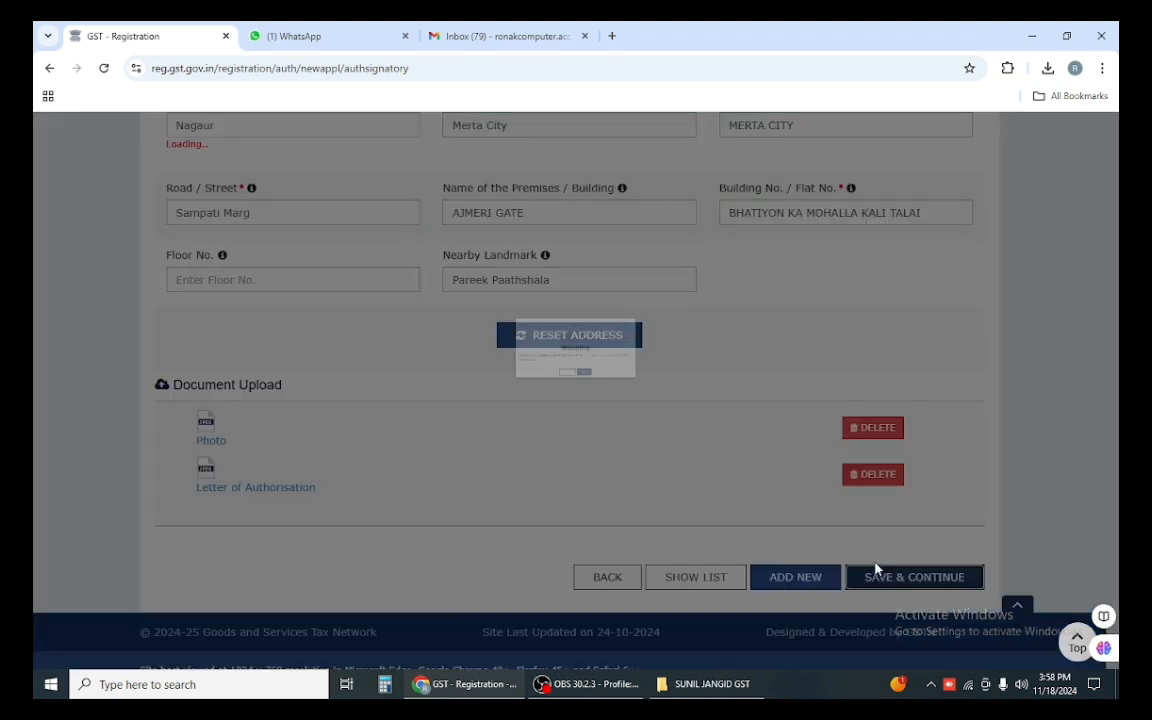
pyautogui.click(524, 359)
pyautogui.click(556, 358)
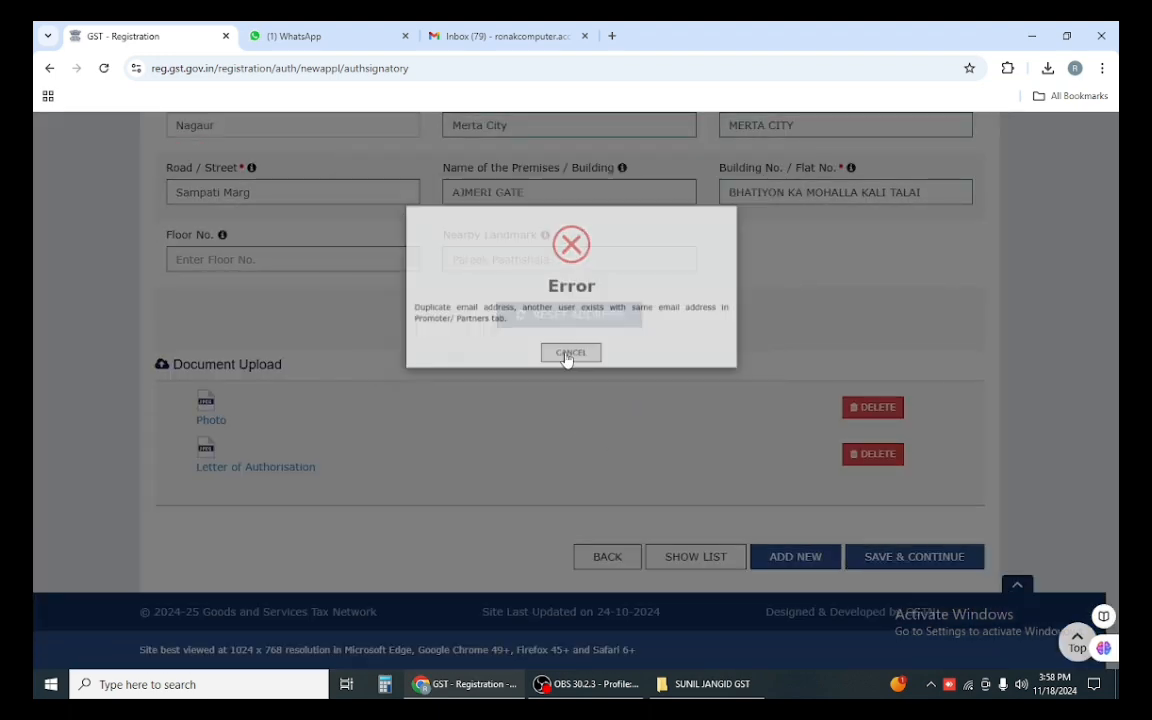
pyautogui.scroll(4, 630, 385)
pyautogui.scroll(2, 649, 379)
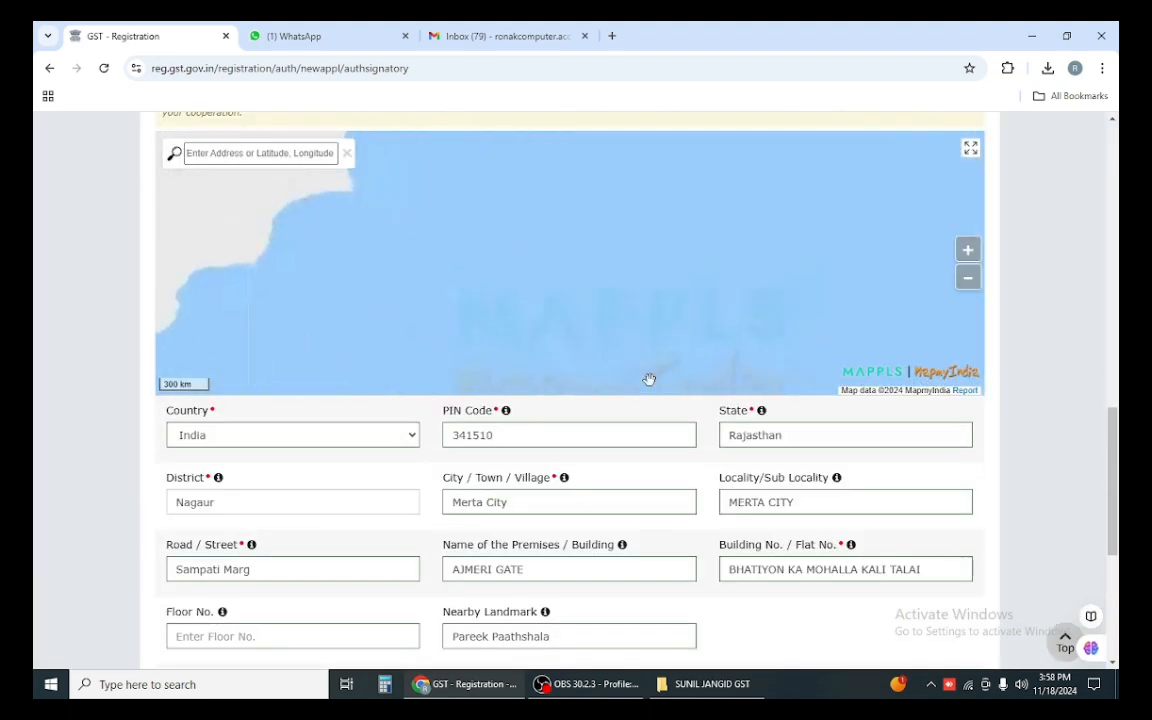
pyautogui.moveTo(1112, 500); pyautogui.dragTo(1110, 611)
pyautogui.scroll(20, 403, 430)
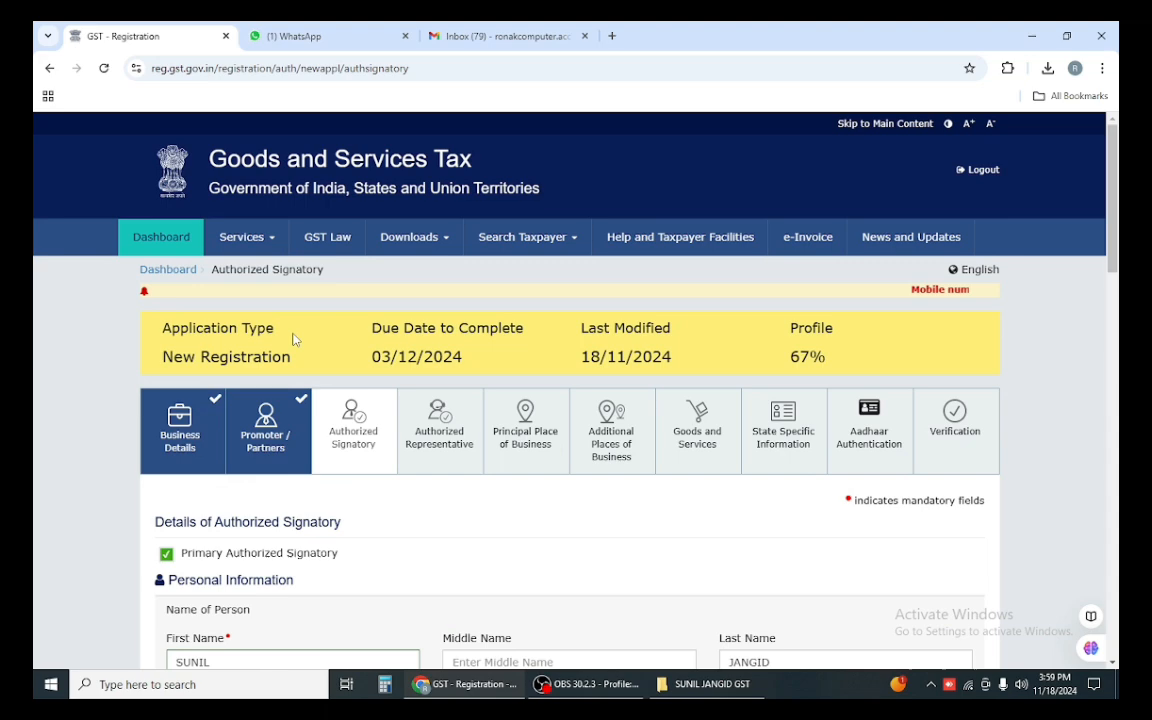
# Step: Set the promoter's Also Authorized Signatory to Yes, save it, then save the signatory step
pyautogui.click(288, 438)
pyautogui.scroll(-5, 340, 465)
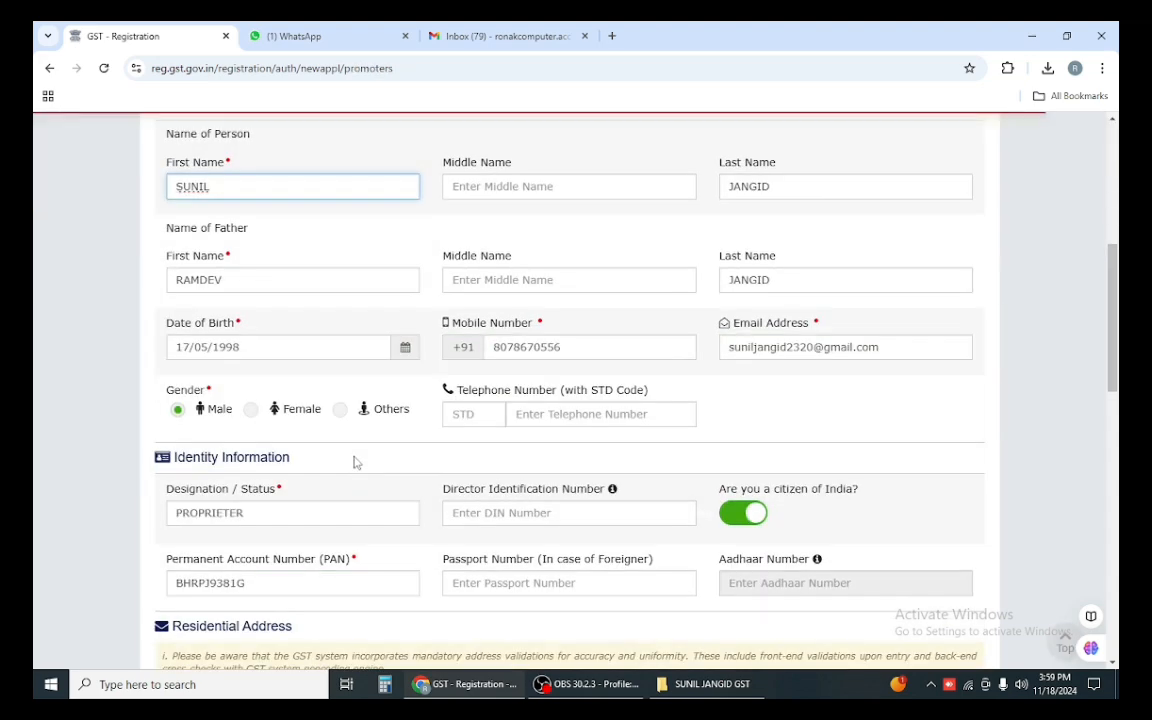
pyautogui.scroll(-5, 1058, 427)
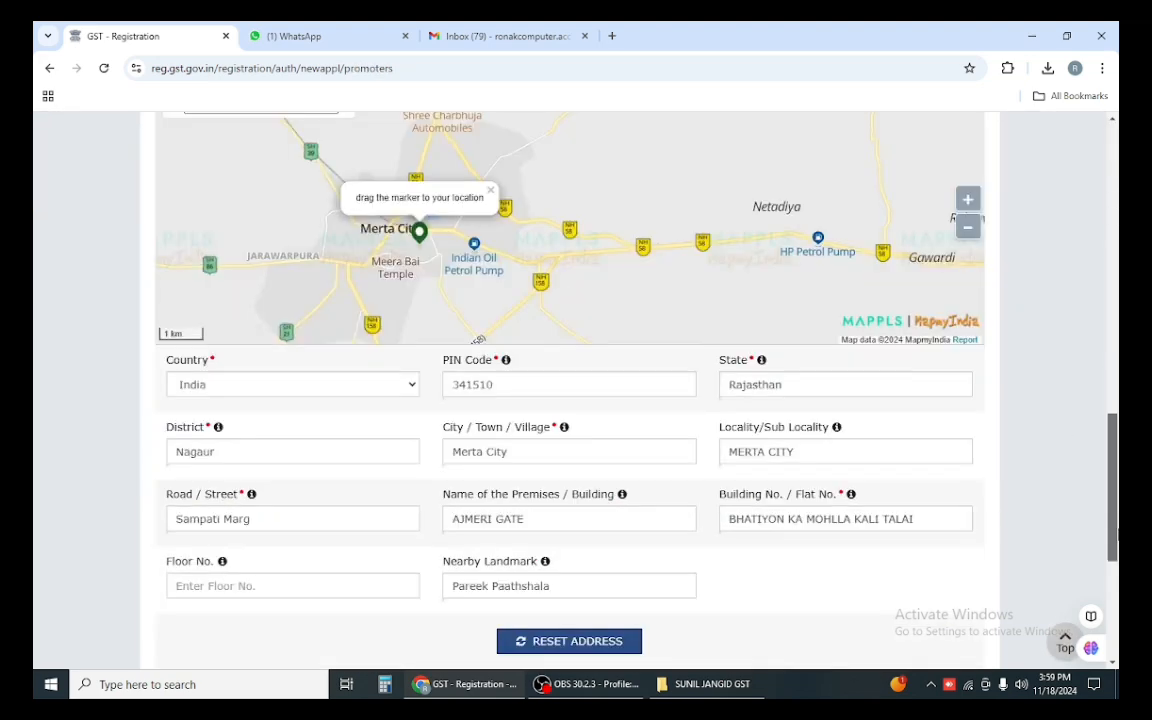
pyautogui.click(174, 494)
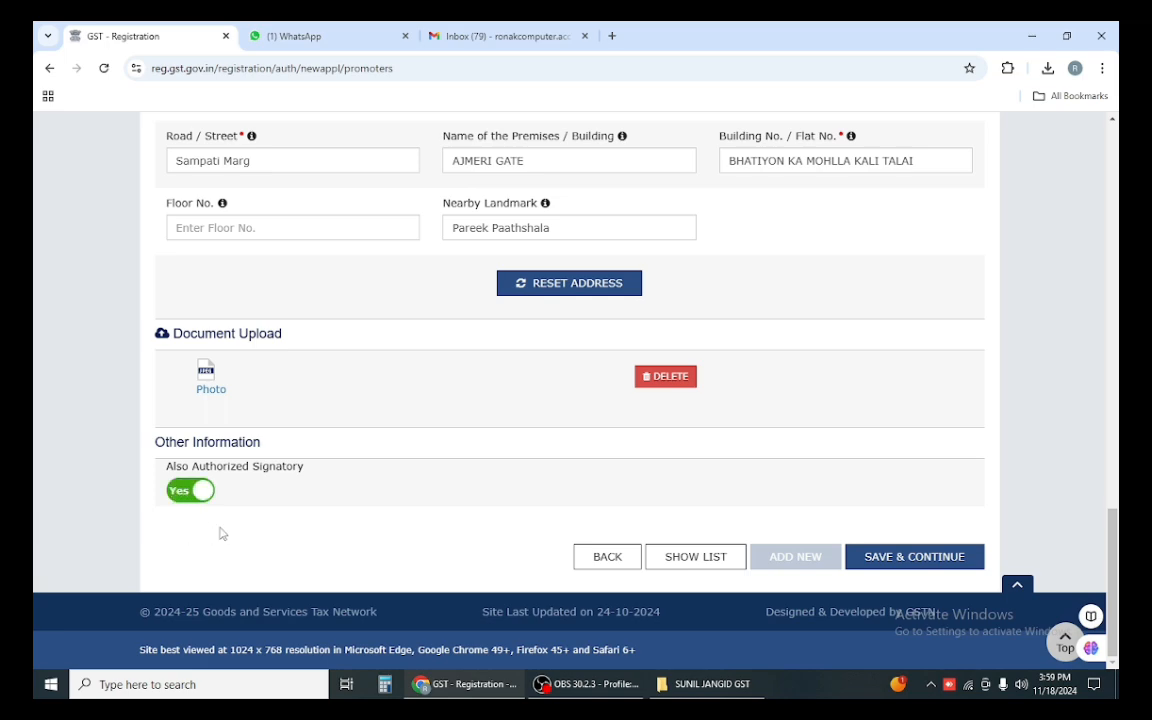
pyautogui.click(936, 556)
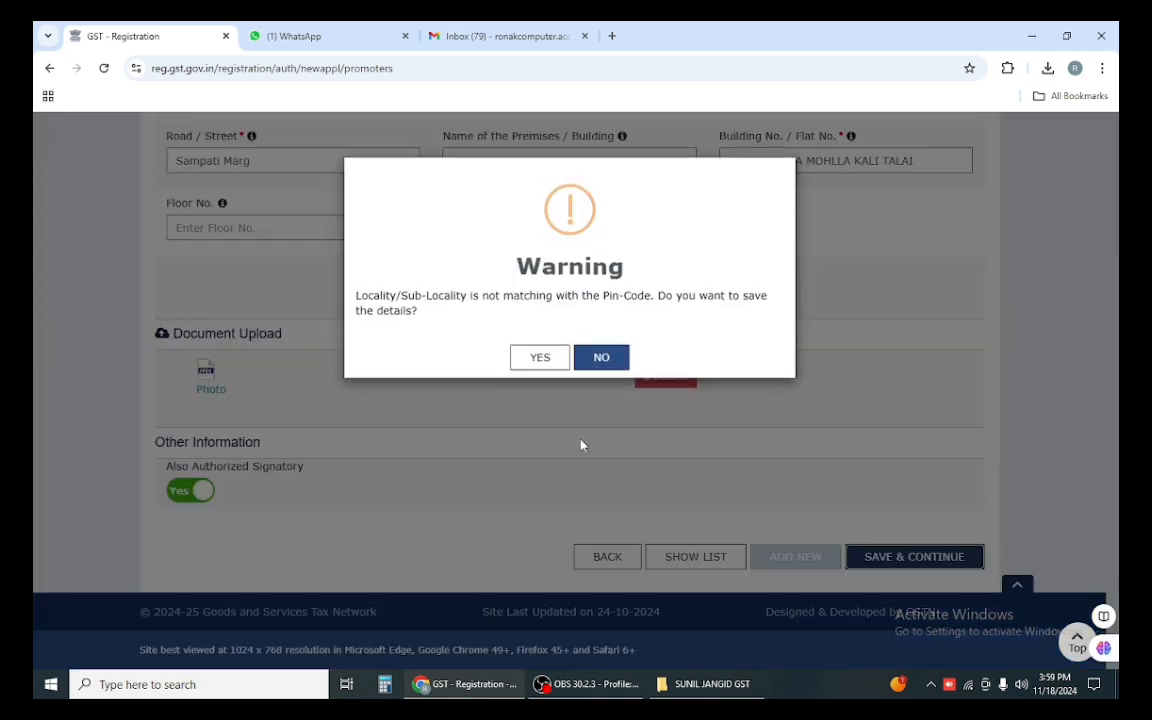
pyautogui.click(540, 359)
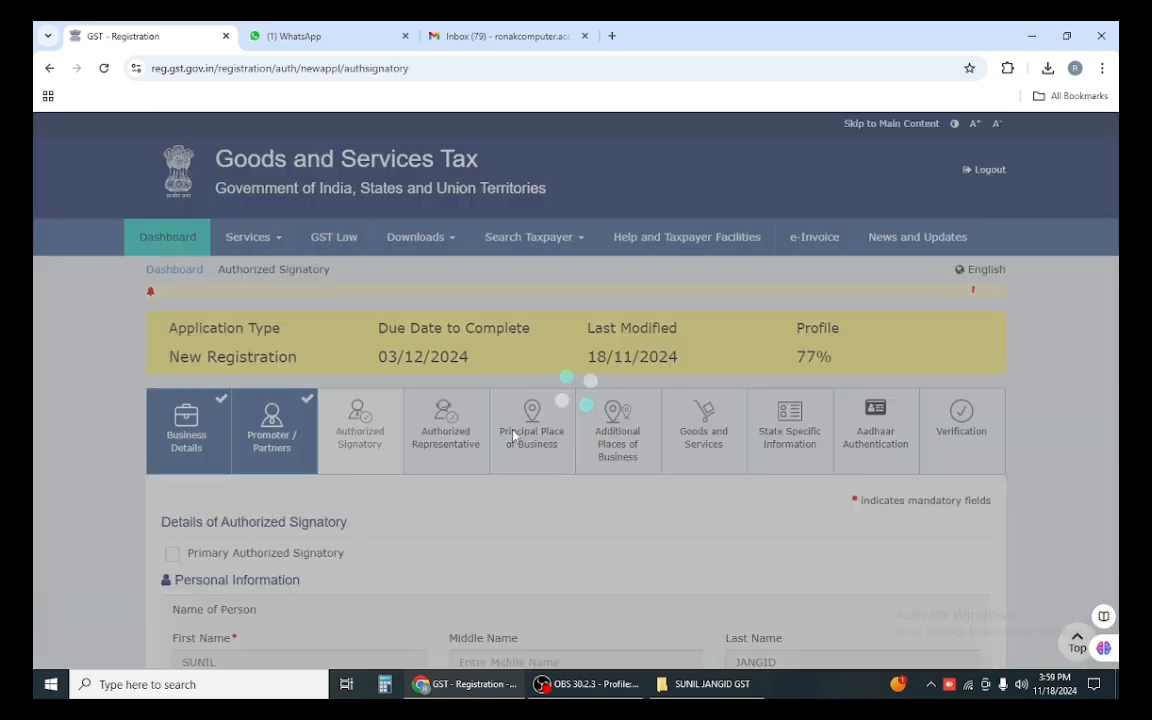
pyautogui.scroll(-20, 512, 447)
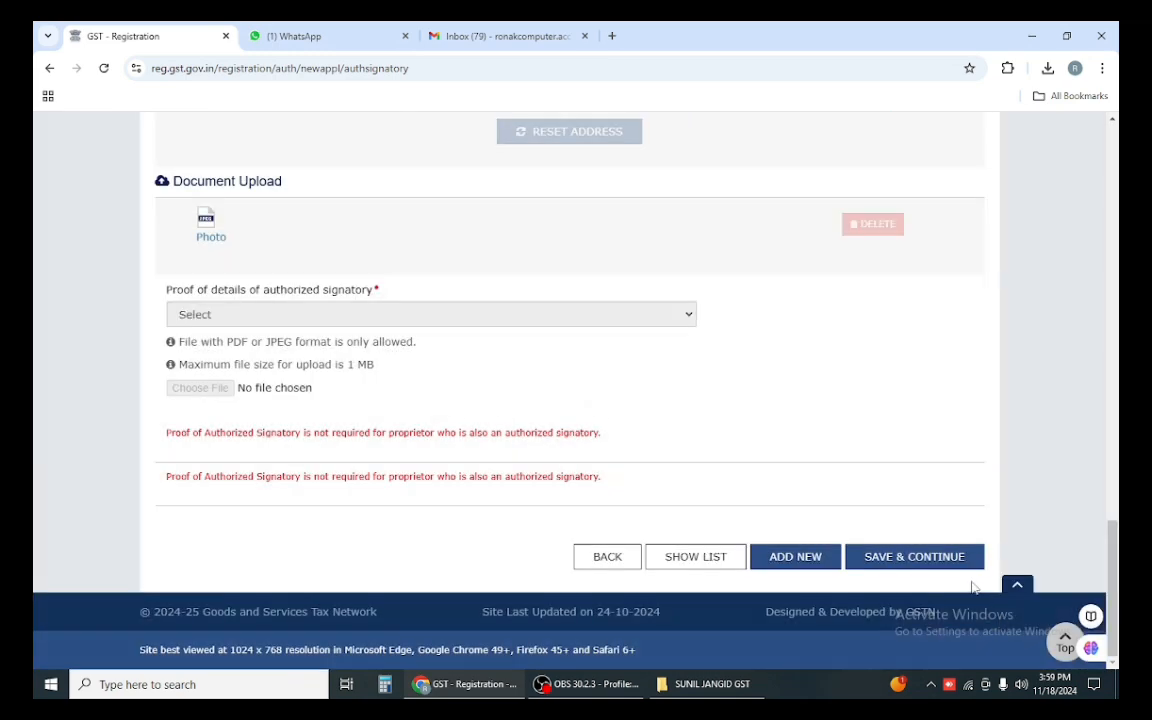
pyautogui.click(915, 557)
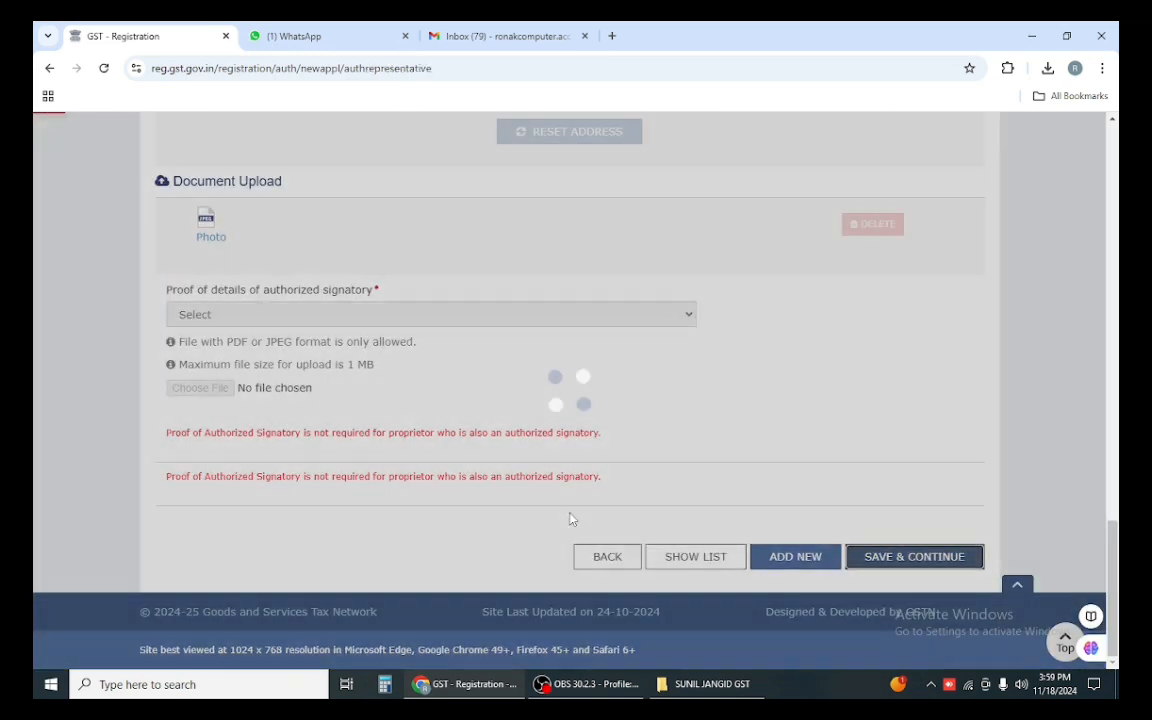
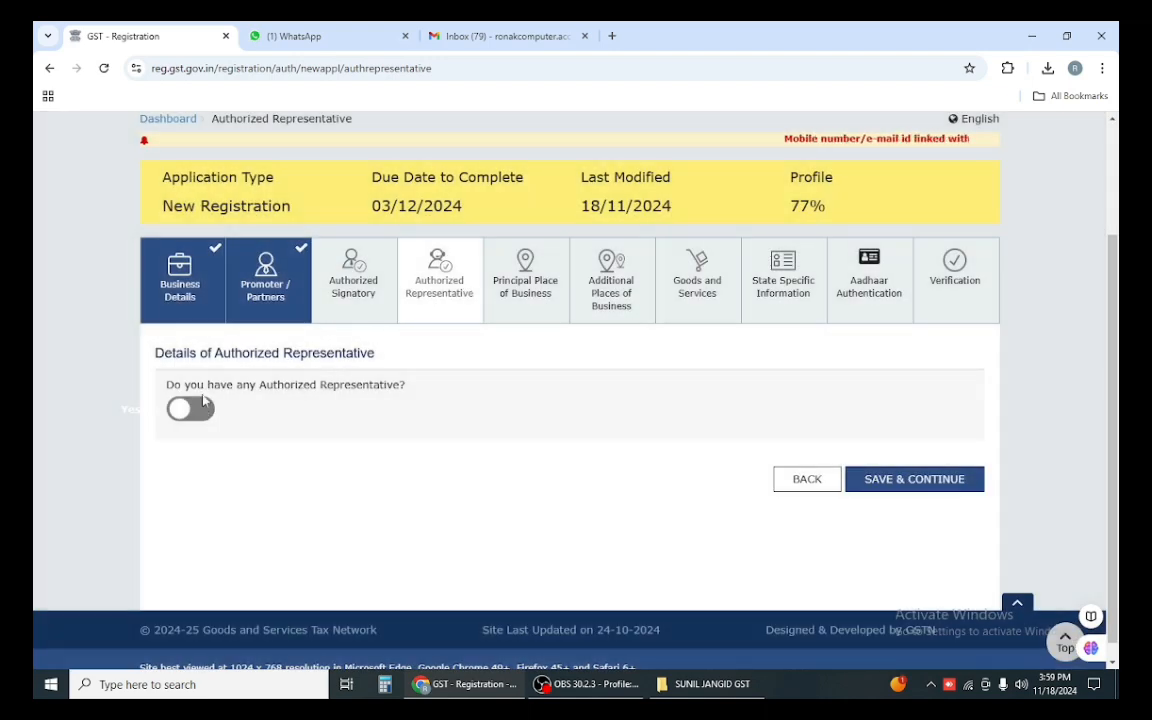
# Step: Save the Authorized Representative step with the toggle left off, then scroll to the empty address form
pyautogui.click(935, 488)
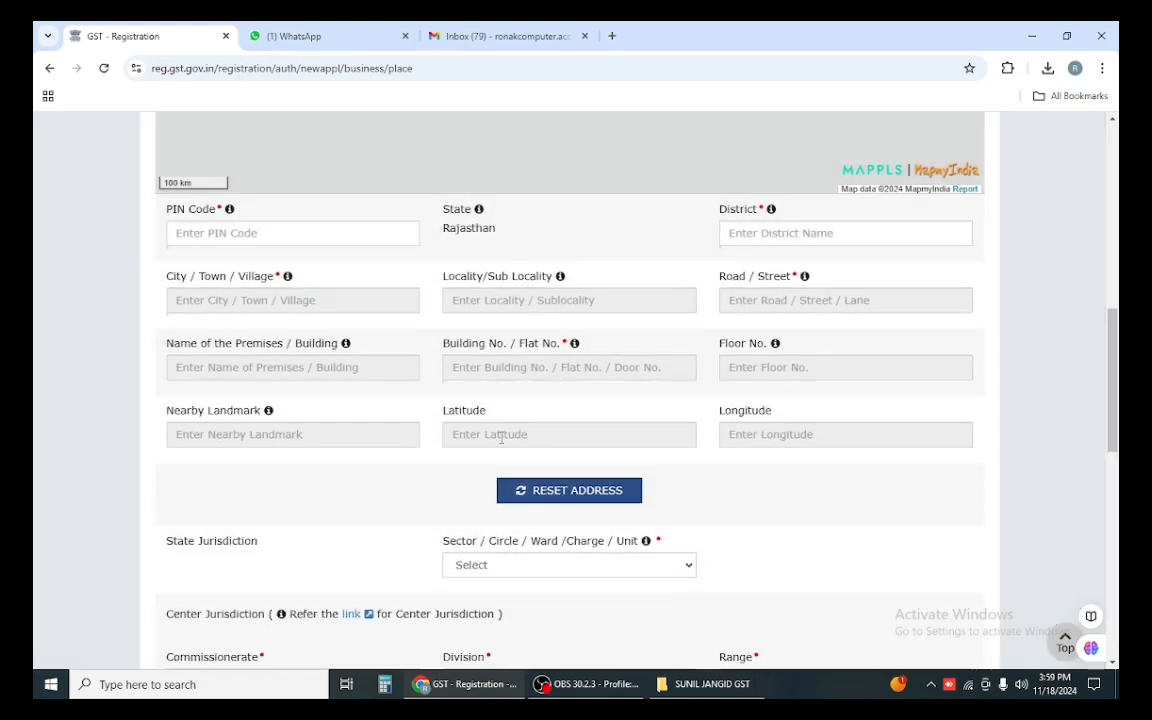
pyautogui.scroll(9, 562, 434)
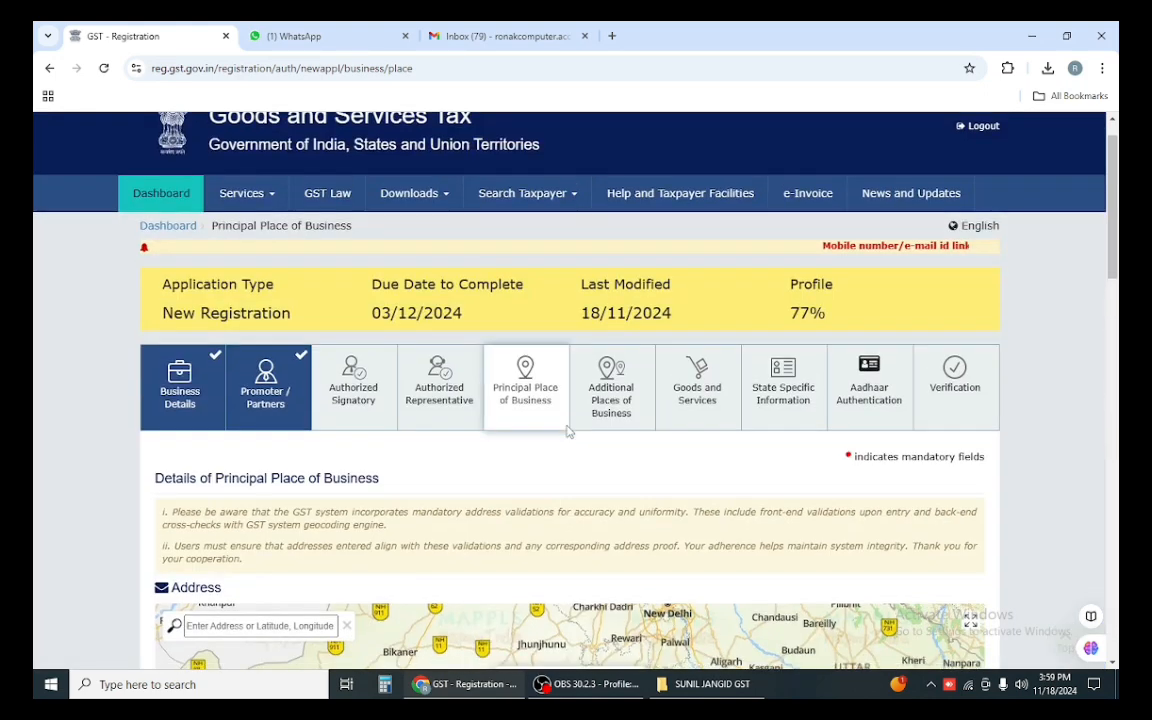
pyautogui.scroll(-2, 566, 430)
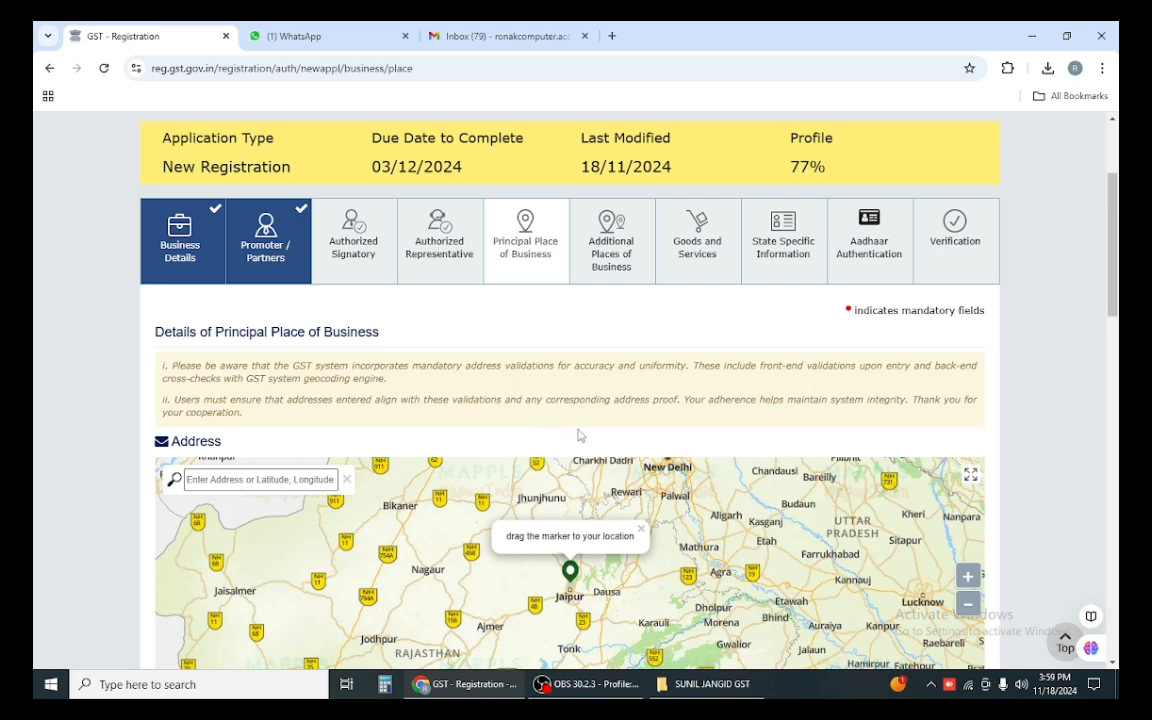
pyautogui.scroll(-2, 414, 392)
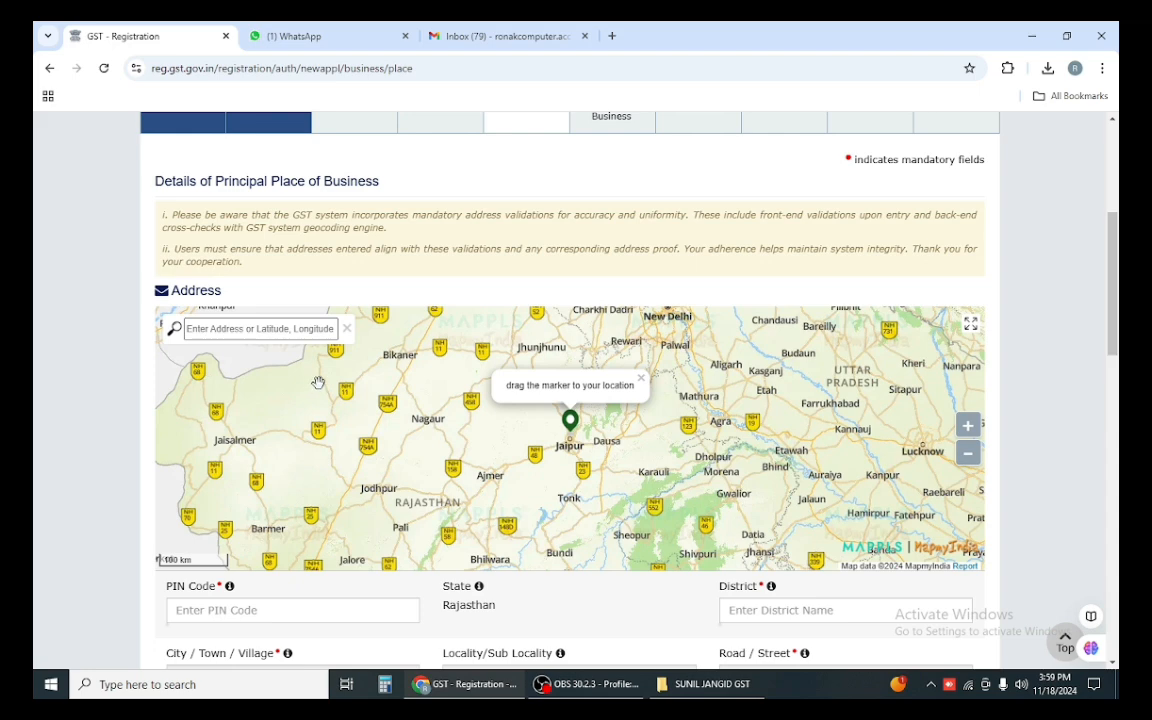
pyautogui.scroll(1, 371, 318)
pyautogui.scroll(-1, 371, 318)
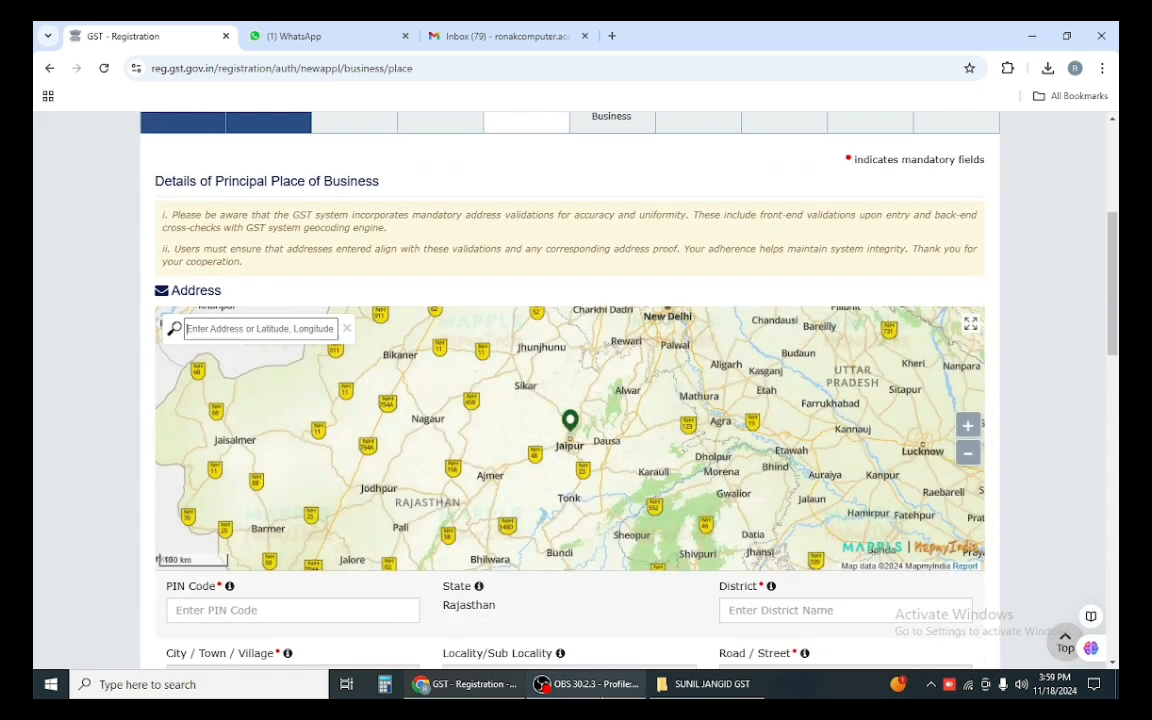
# Step: Open RENT AGREEMENT.pdf from the document folder to read the shop address, then return to Chrome
pyautogui.click(670, 690)
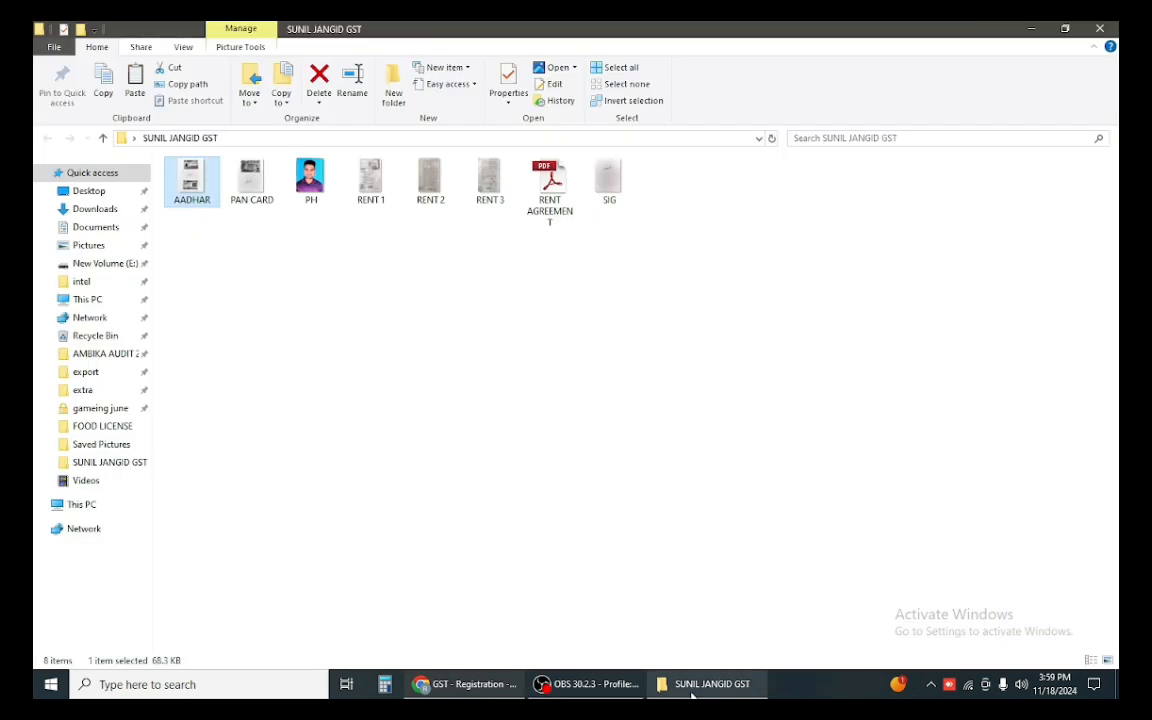
pyautogui.doubleClick(545, 200)
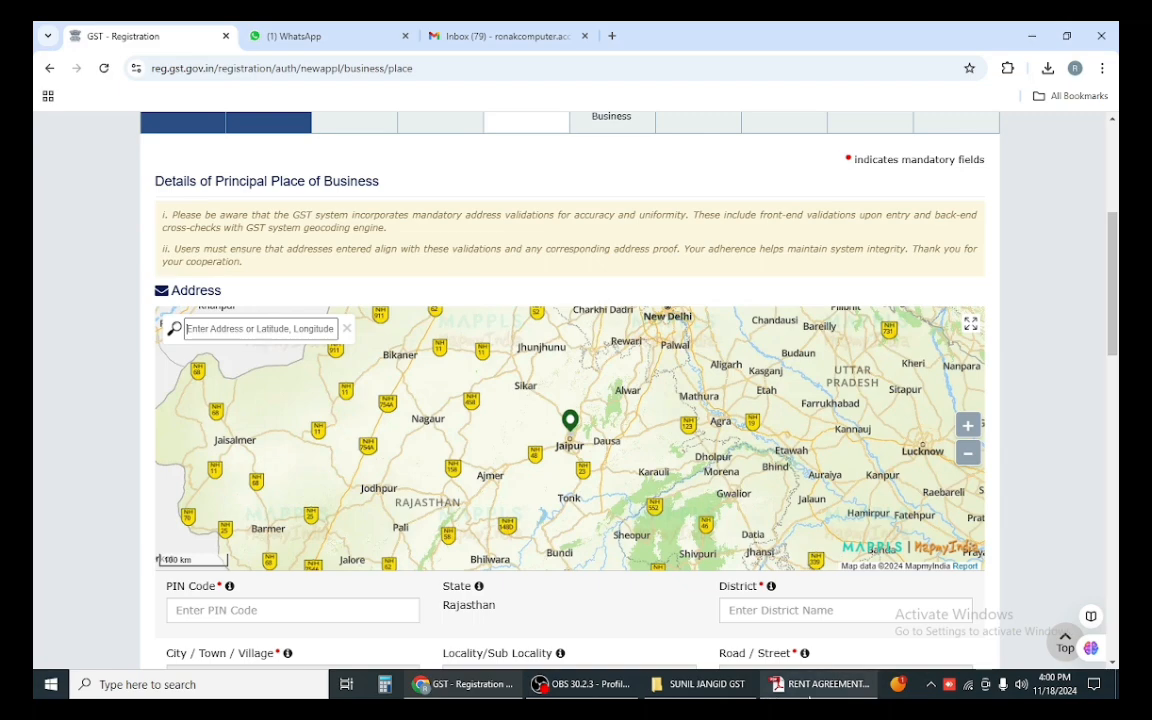
pyautogui.click(808, 692)
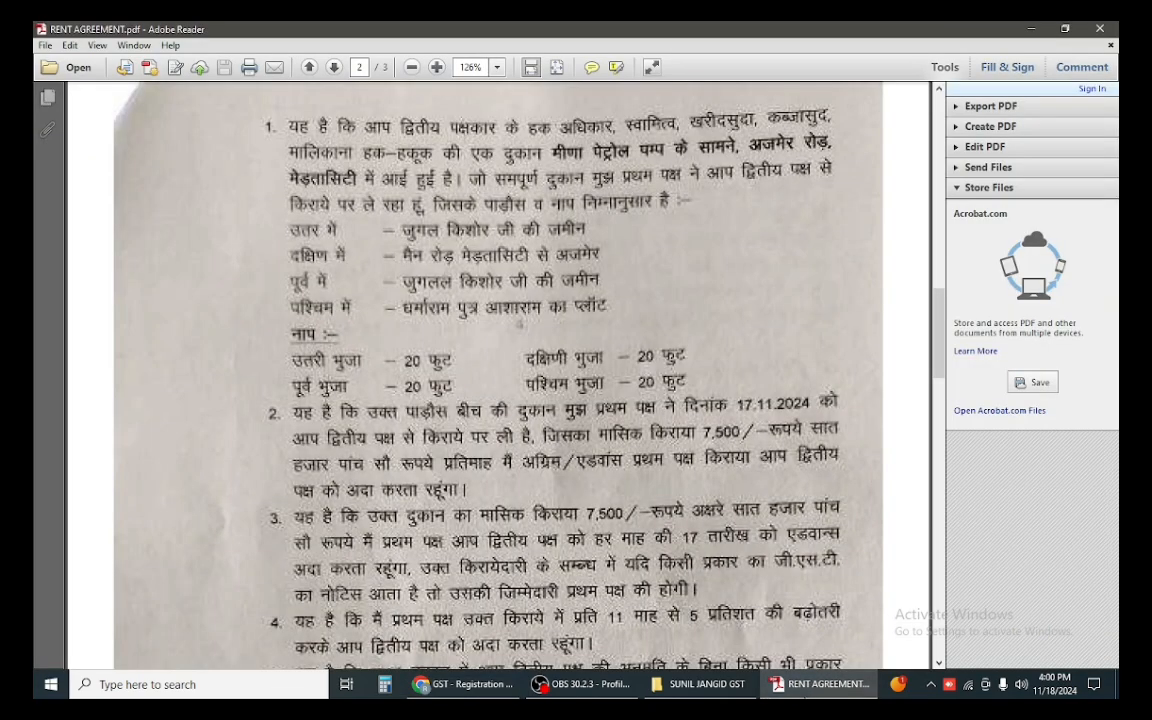
pyautogui.click(806, 683)
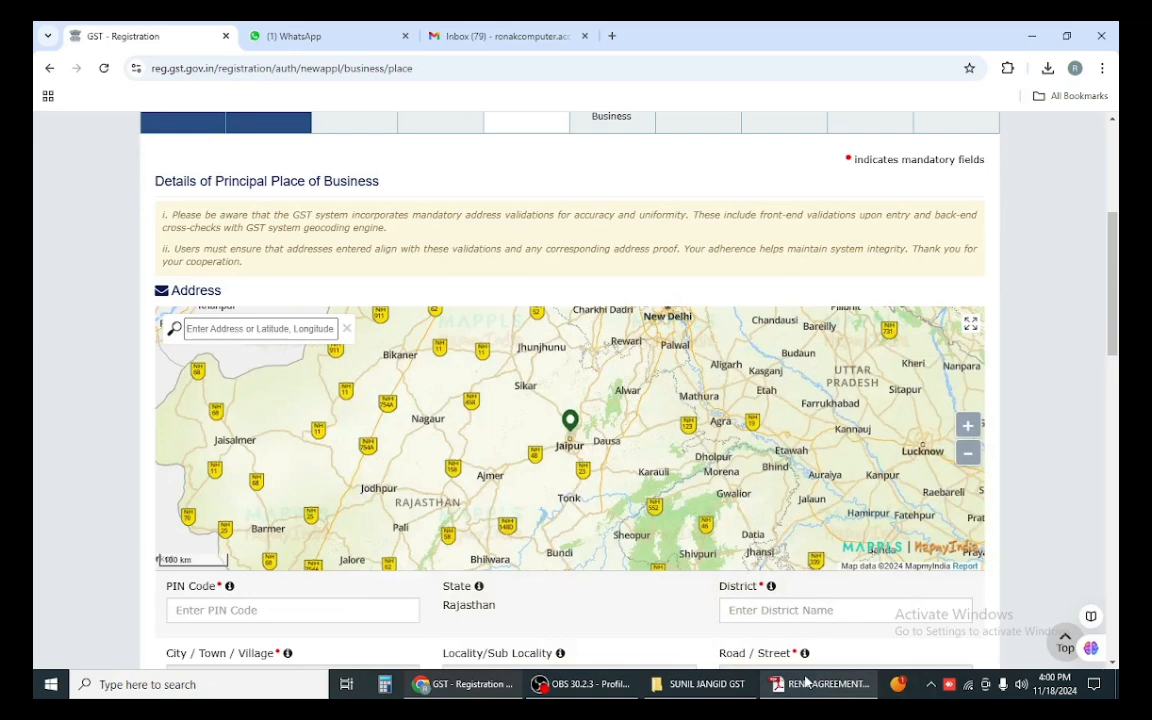
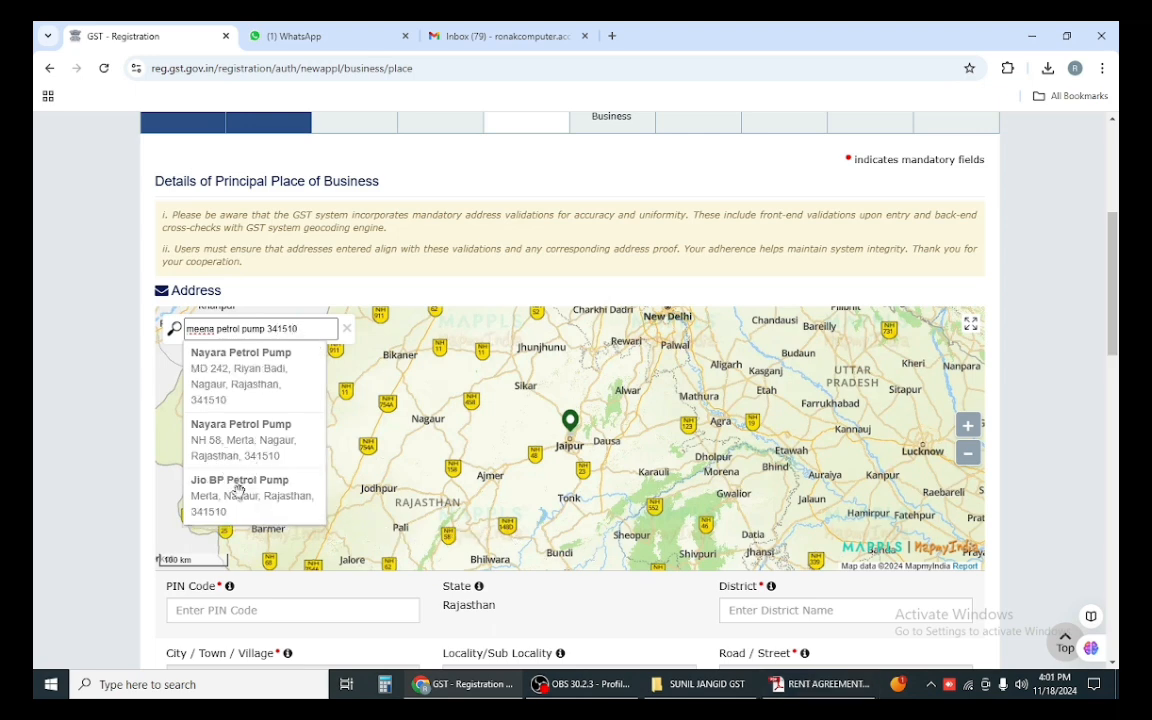
pyautogui.click(215, 330)
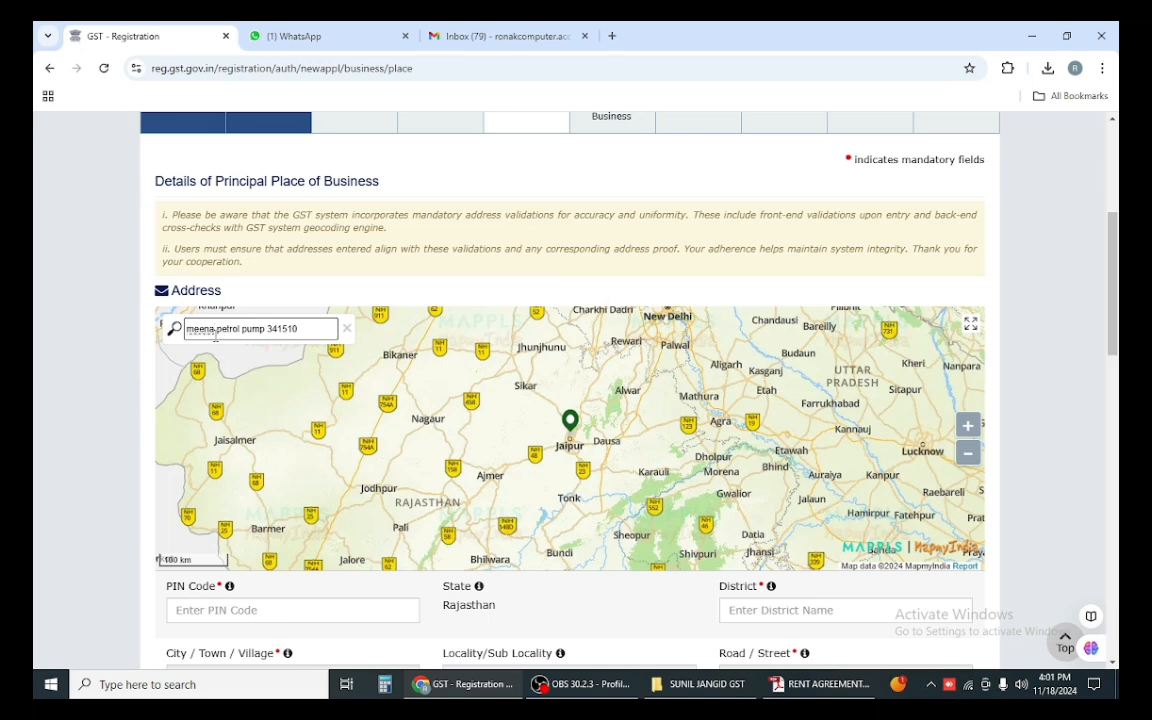
pyautogui.press('BackSpace')
pyautogui.press('BackSpace')
pyautogui.press('BackSpace')
pyautogui.press('BackSpace')
pyautogui.press('BackSpace')
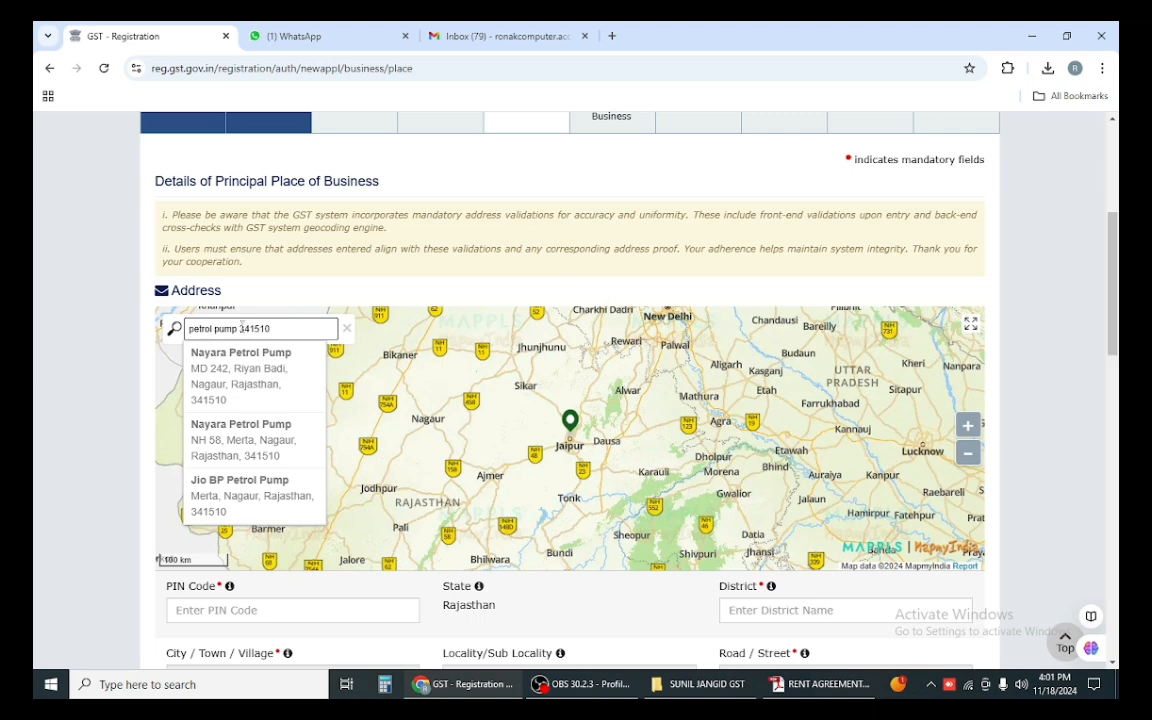
pyautogui.write('minaa')
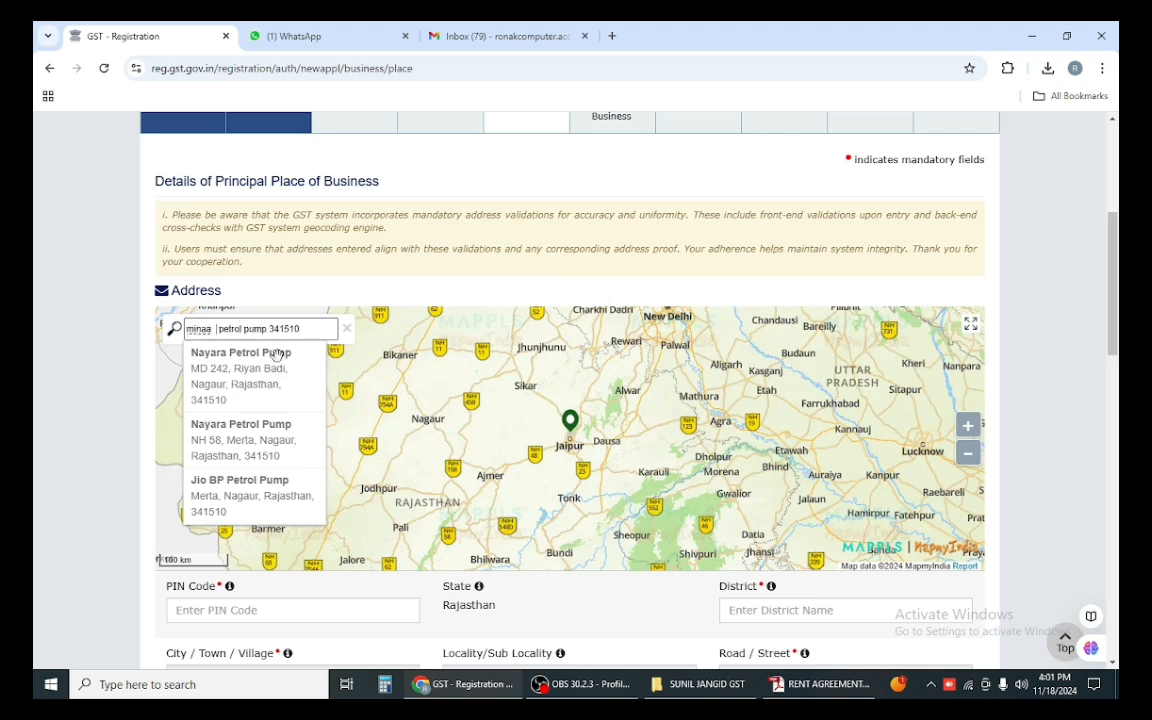
pyautogui.press('BackSpace')
pyautogui.press('BackSpace')
pyautogui.press('BackSpace')
pyautogui.write('i')
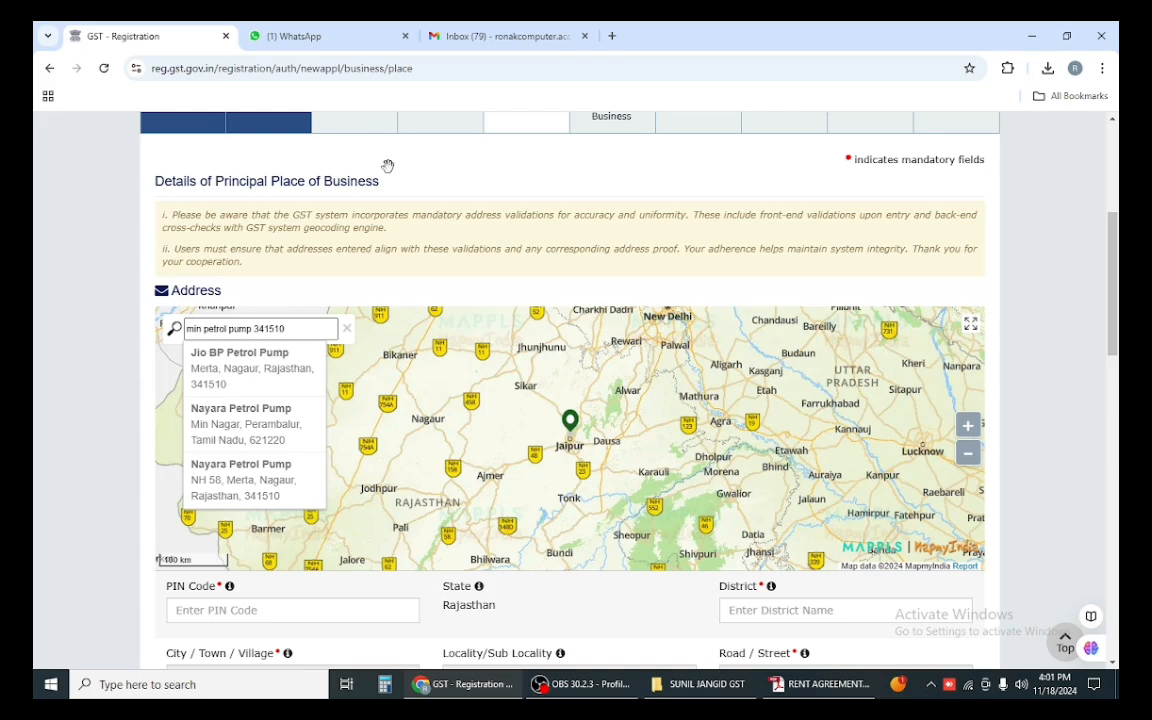
pyautogui.click(820, 684)
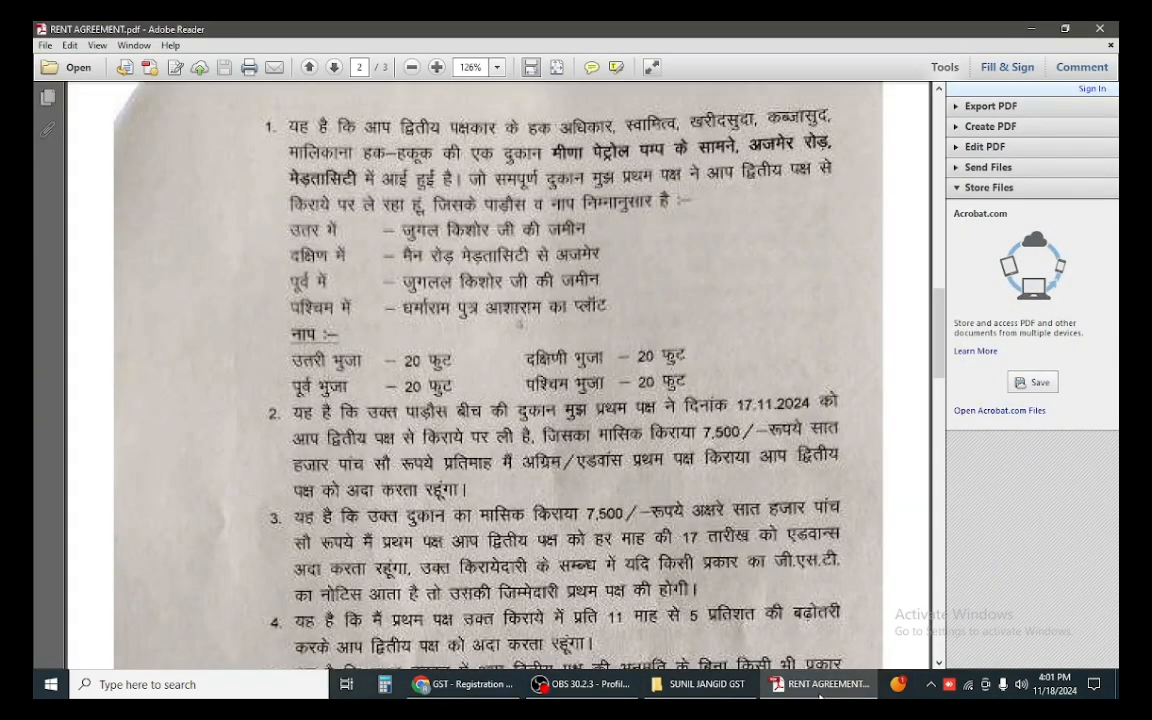
pyautogui.click(818, 698)
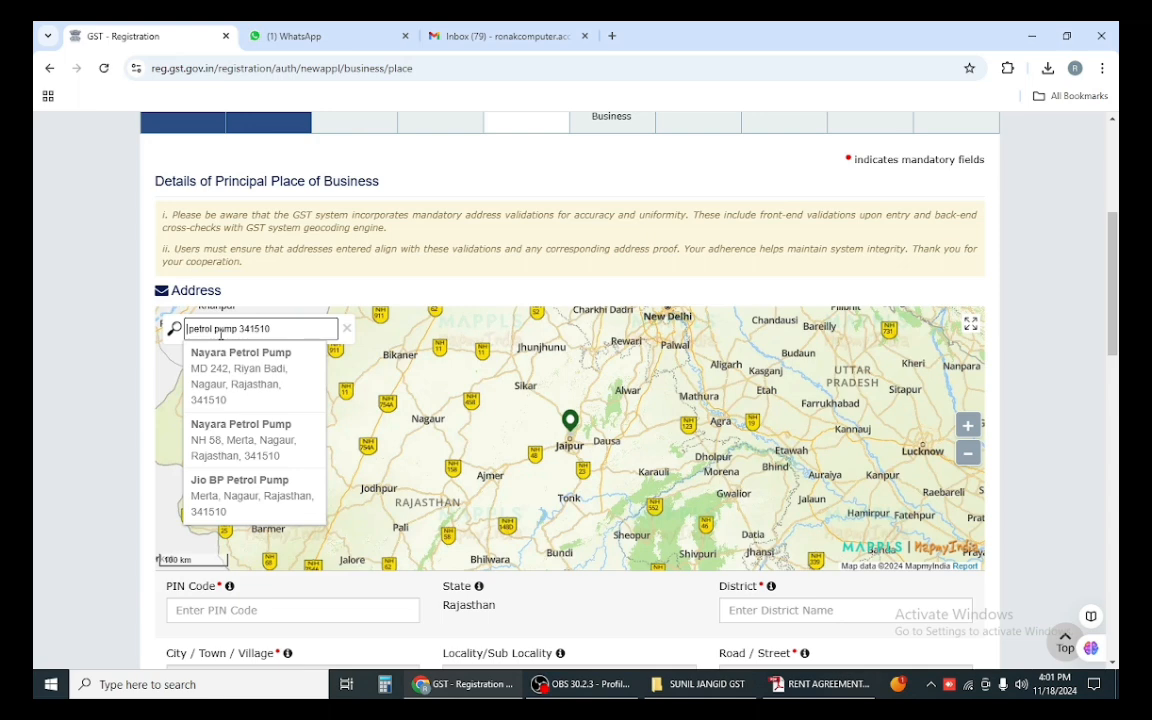
# Step: Add 'ajmer road' to the map search, trim 'petrol' and append 'dangawas'
pyautogui.write('ajmer ')
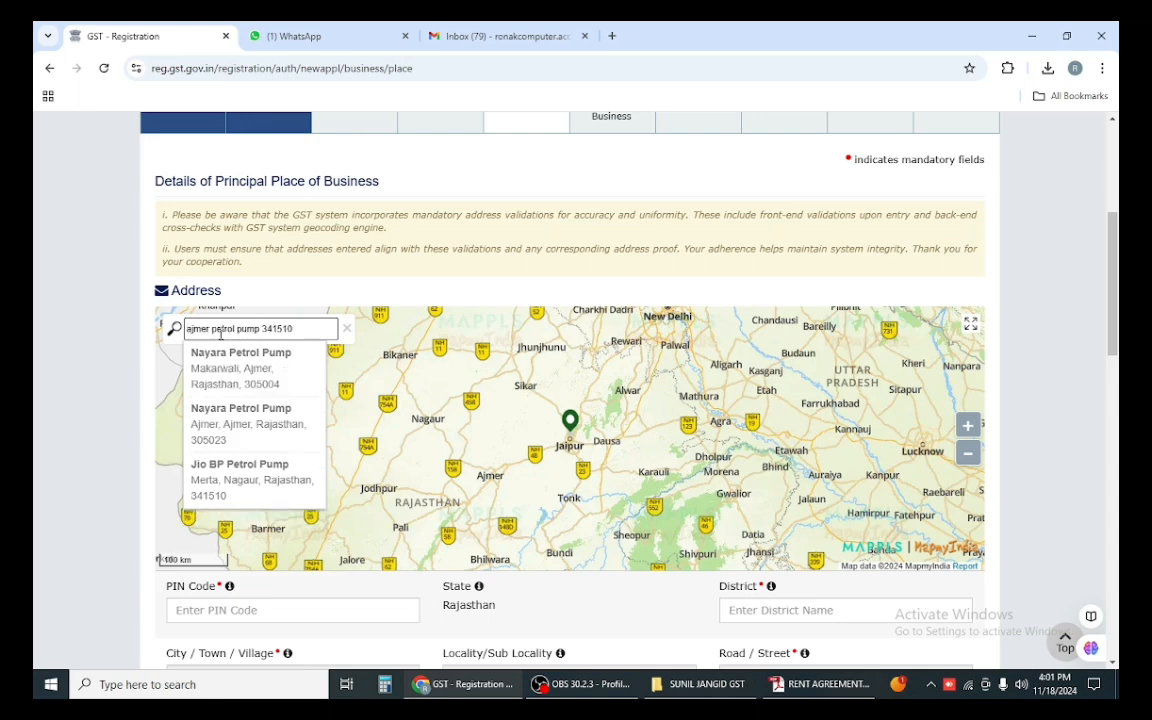
pyautogui.write('ros')
pyautogui.press('BackSpace')
pyautogui.write('ad')
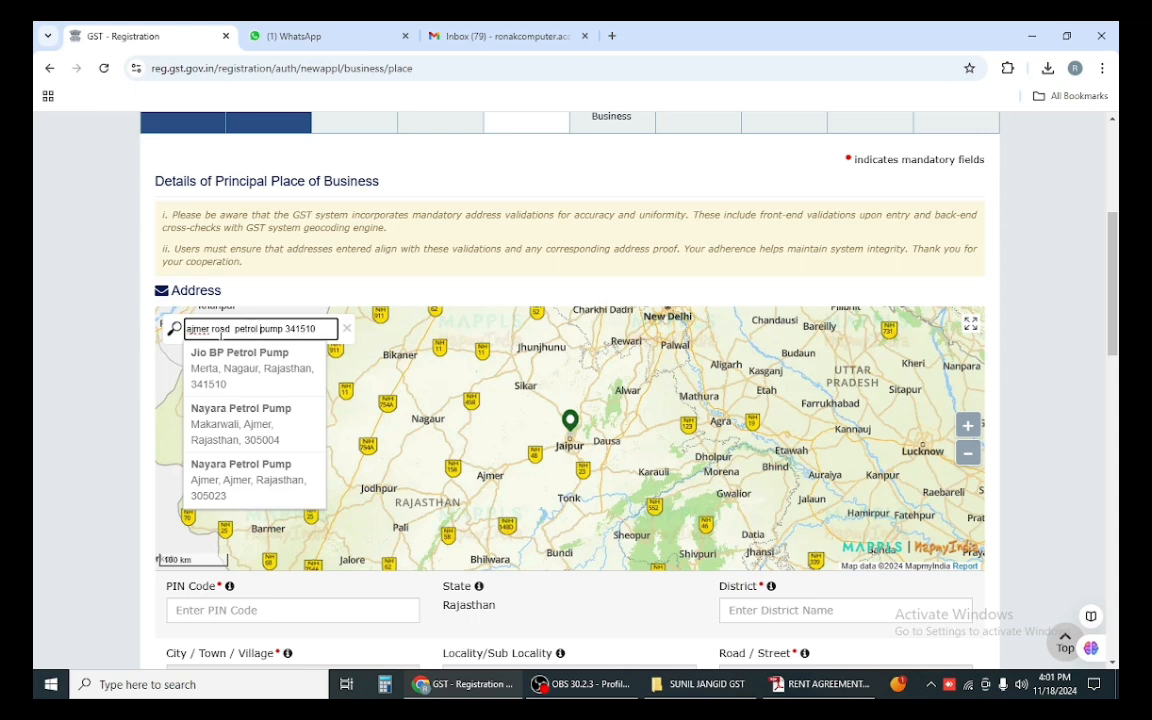
pyautogui.press('Right')
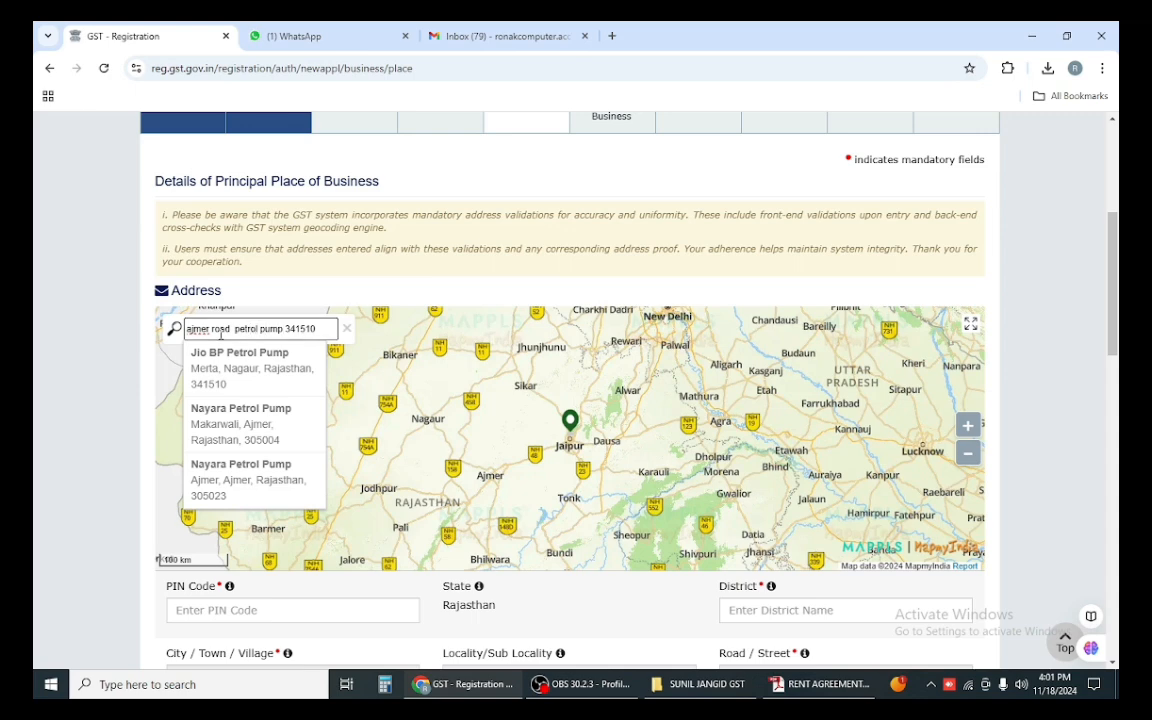
pyautogui.press('BackSpace')
pyautogui.press('BackSpace')
pyautogui.press('BackSpace')
pyautogui.press('BackSpace')
pyautogui.press('BackSpace')
pyautogui.press('BackSpace')
pyautogui.press('BackSpace')
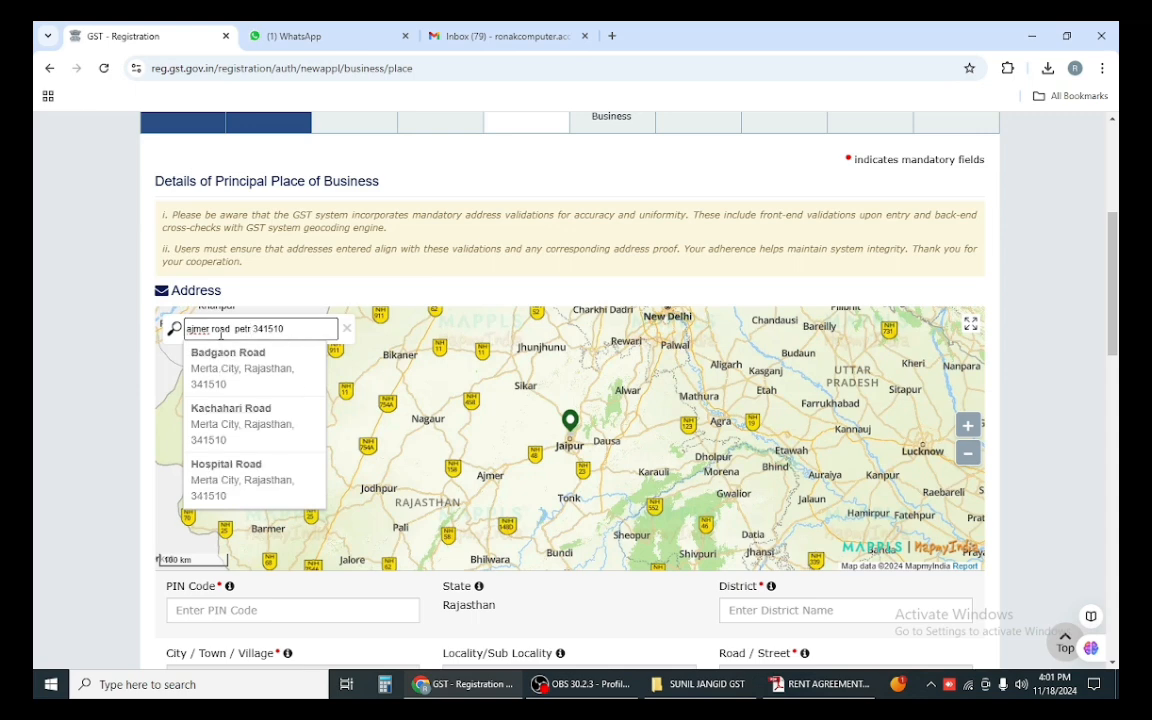
pyautogui.press('BackSpace')
pyautogui.press('BackSpace')
pyautogui.press('BackSpace')
pyautogui.press('BackSpace')
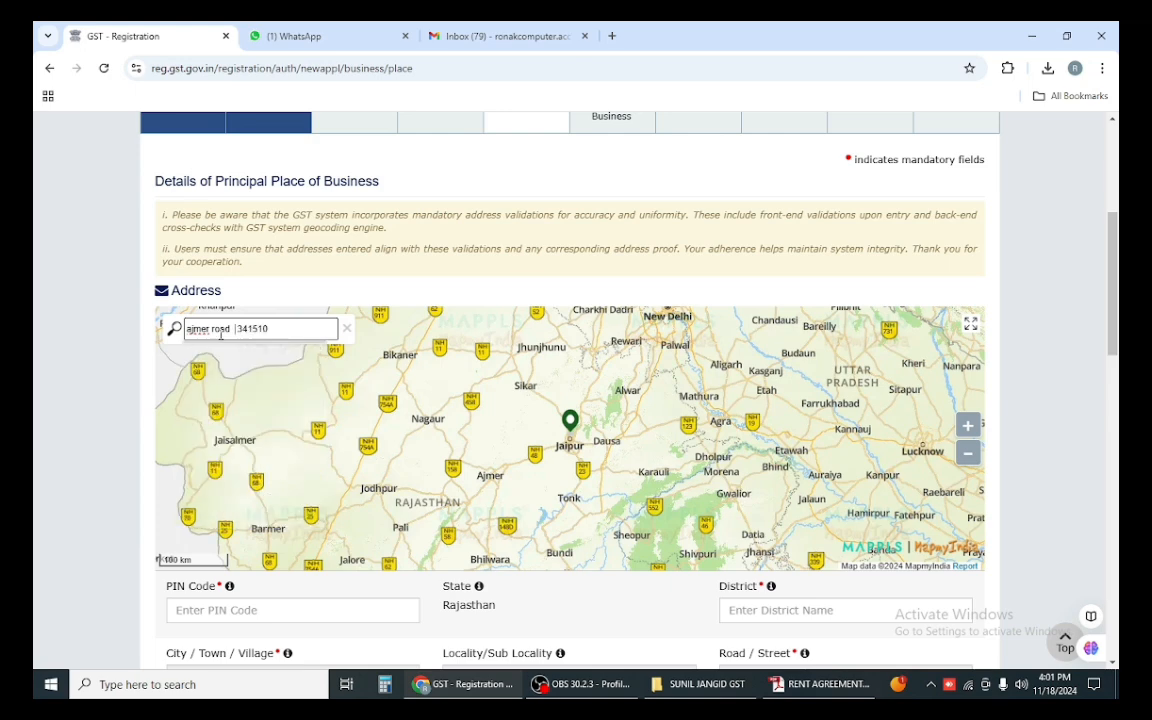
pyautogui.write('da')
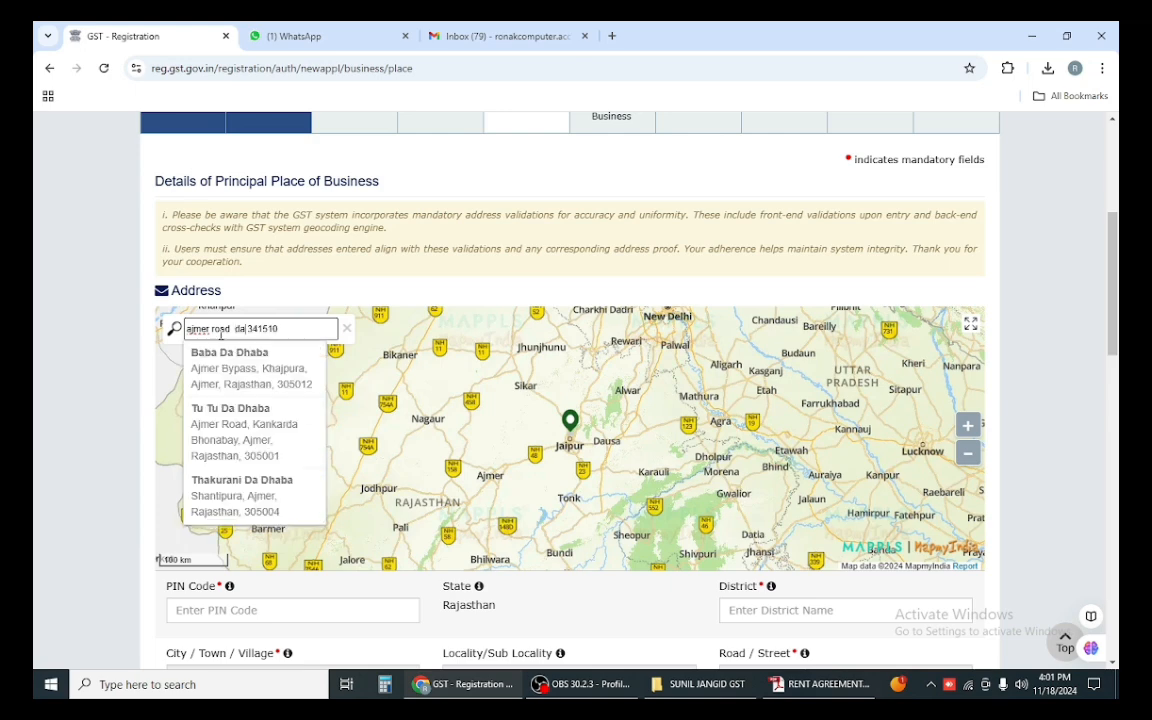
pyautogui.write('ngawas')
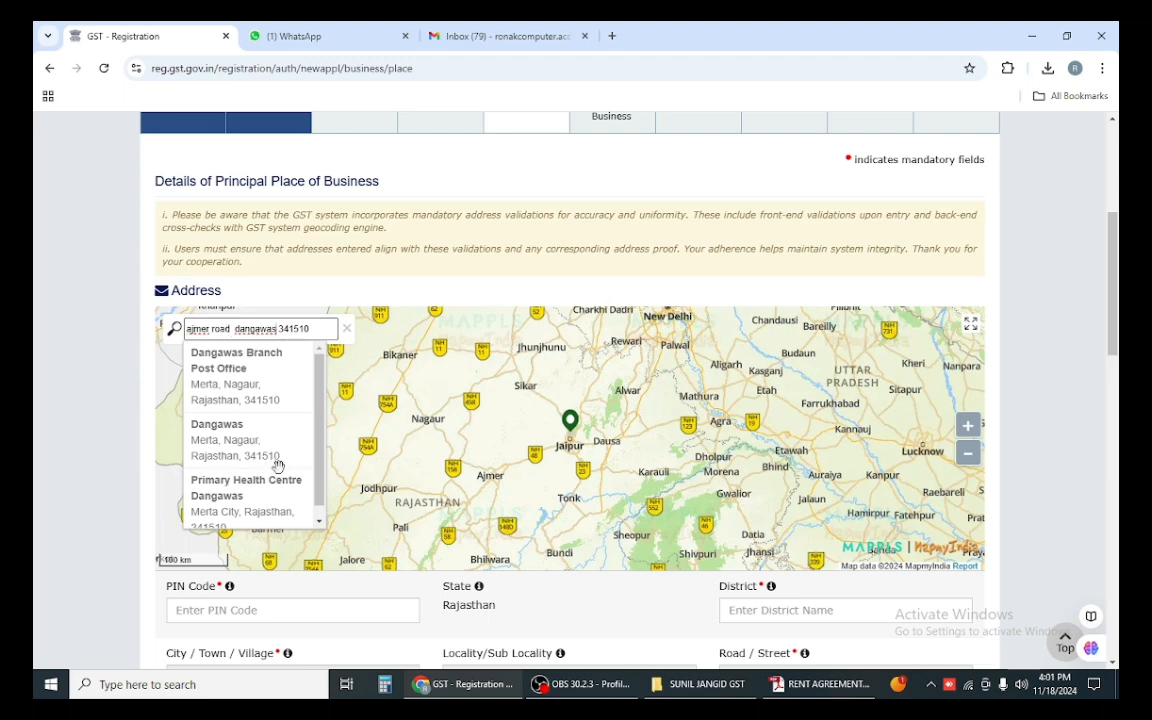
# Step: Delete 'dangawas' from the search, dismiss the suggestions and go back to Authorized Representative
pyautogui.scroll(-1, 290, 426)
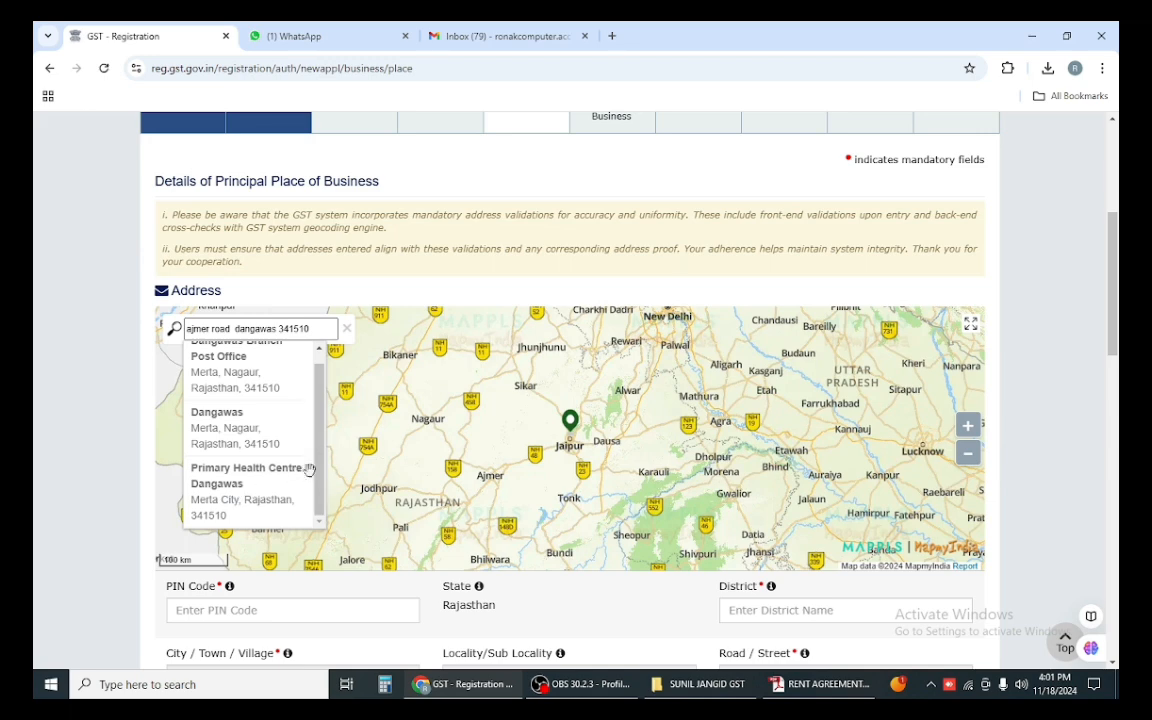
pyautogui.scroll(1, 322, 450)
pyautogui.click(237, 333)
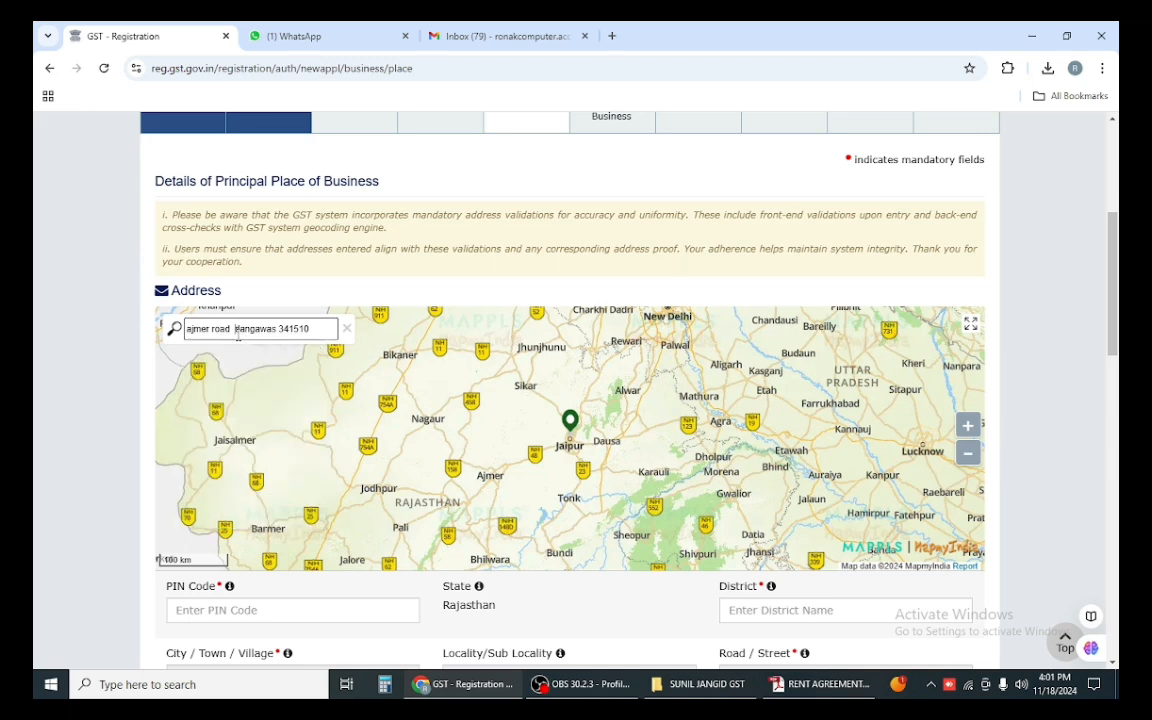
pyautogui.moveTo(237, 333); pyautogui.dragTo(277, 336)
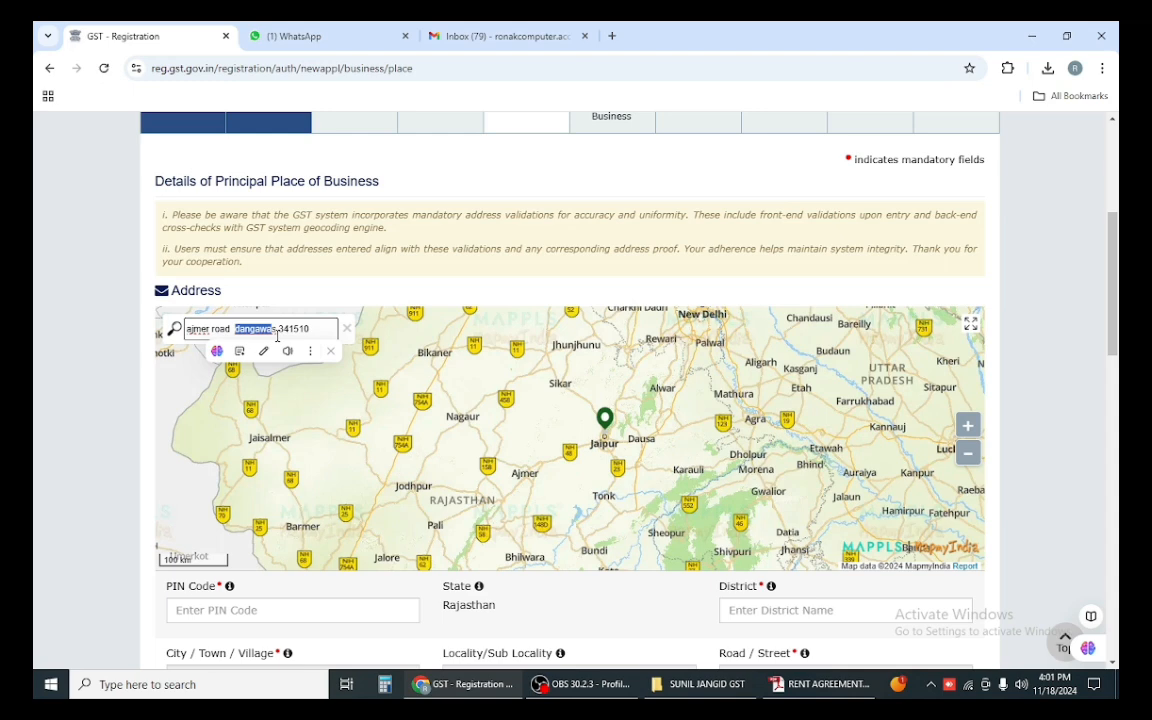
pyautogui.press('BackSpace')
pyautogui.press('BackSpace')
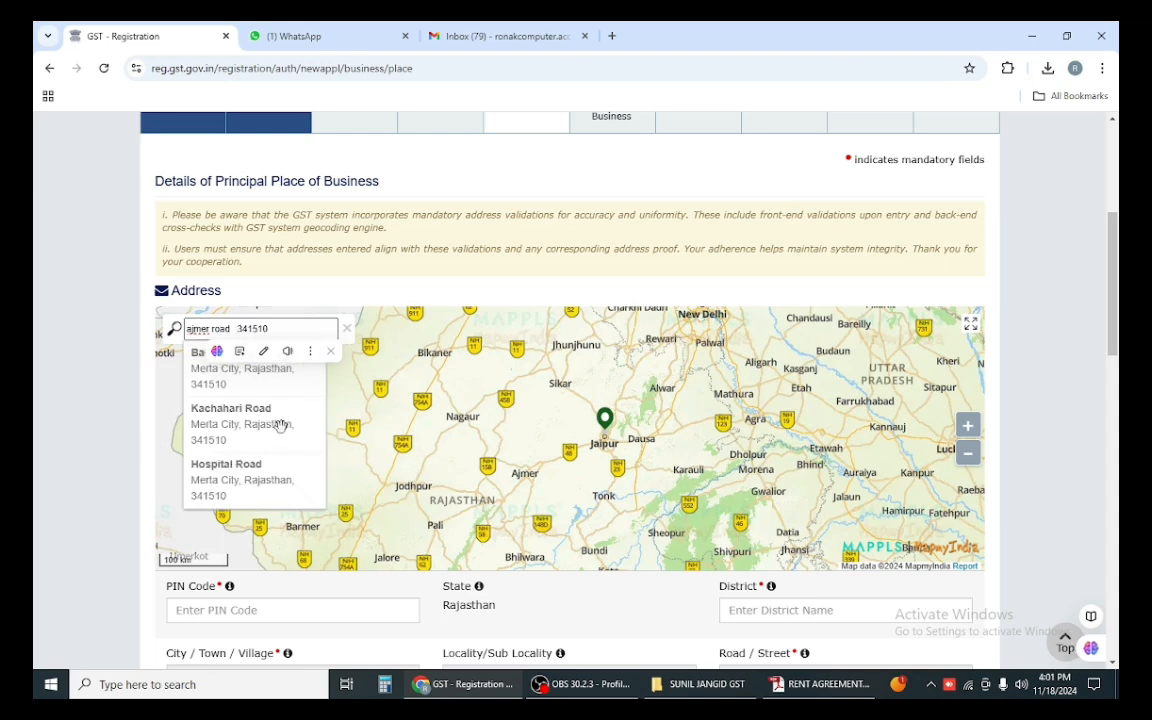
pyautogui.click(289, 327)
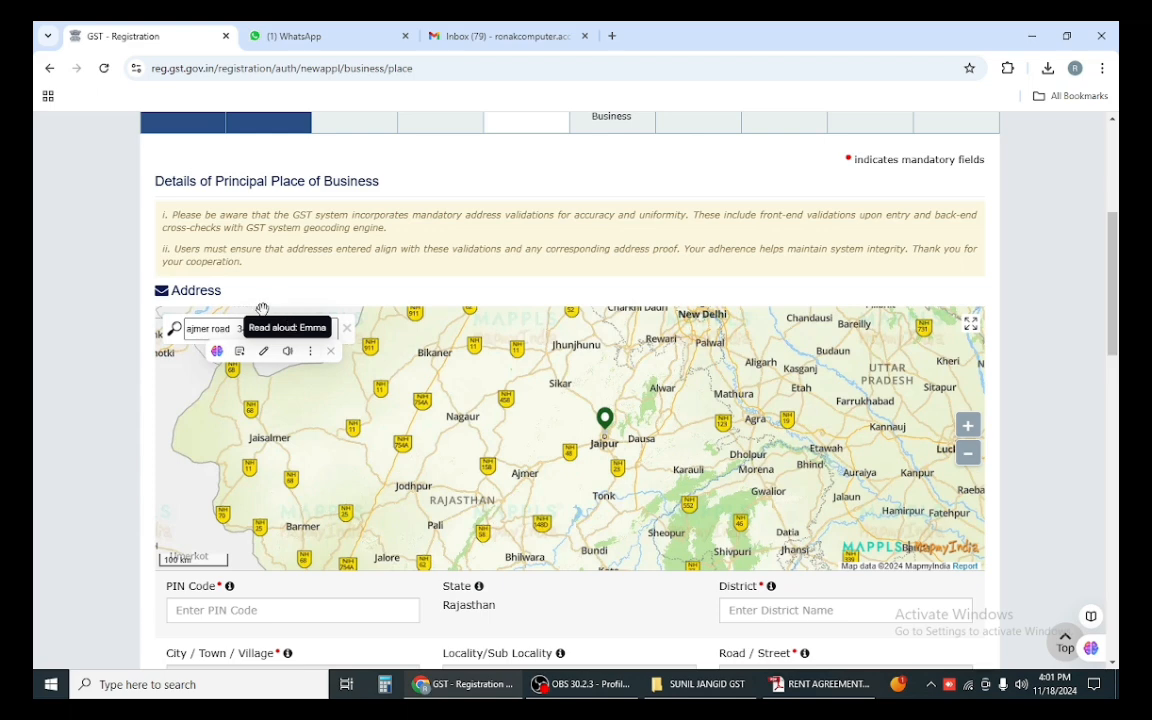
pyautogui.click(208, 332)
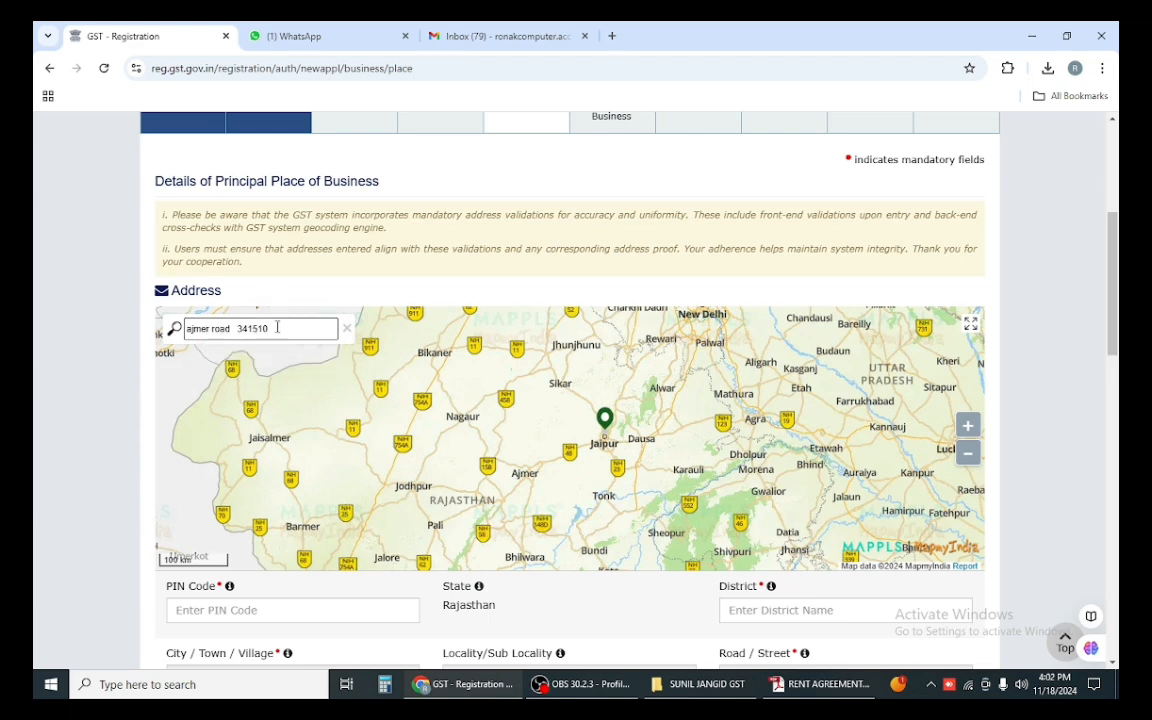
pyautogui.hotkey('alt', 'Left')
# Step: Open the Principal Place of Business section and search the map for 'ajmer road merta city 341510'
pyautogui.scroll(-3, 348, 371)
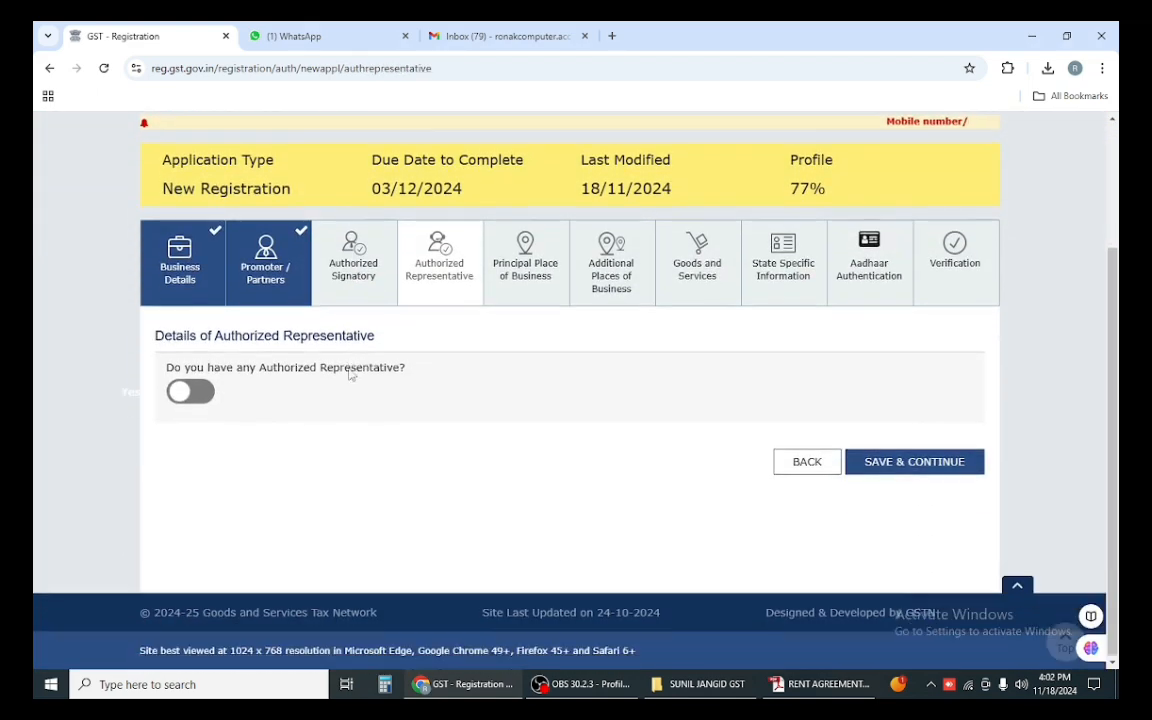
pyautogui.click(525, 265)
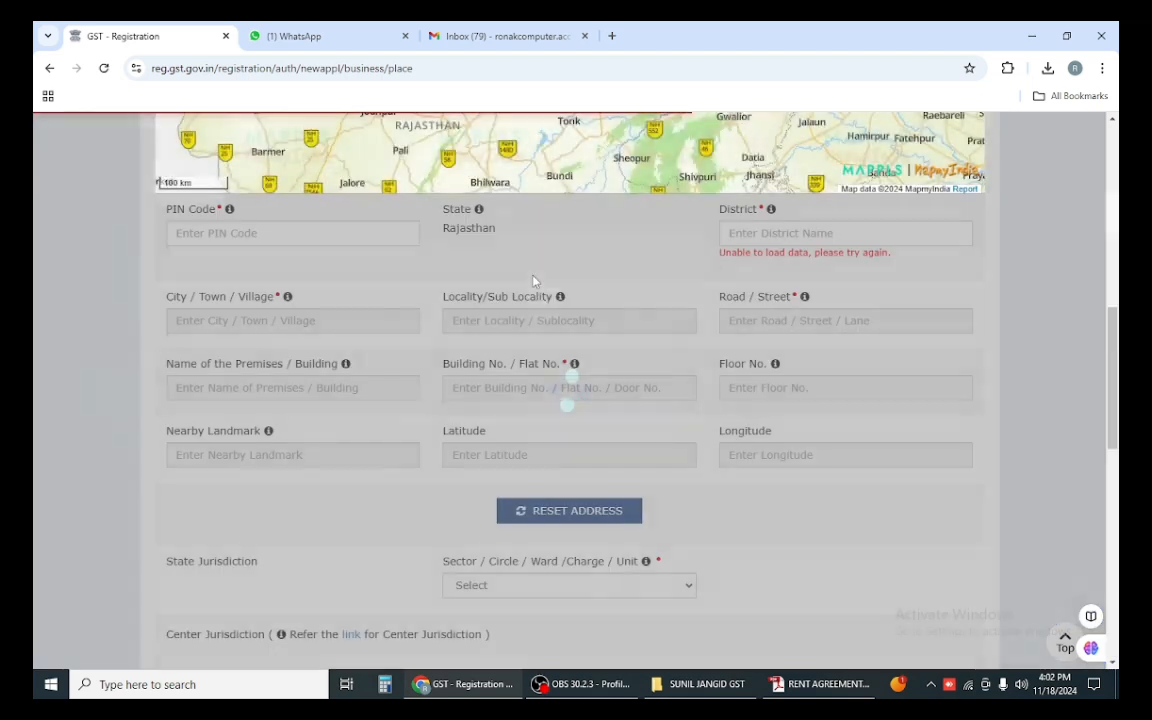
pyautogui.scroll(5, 275, 372)
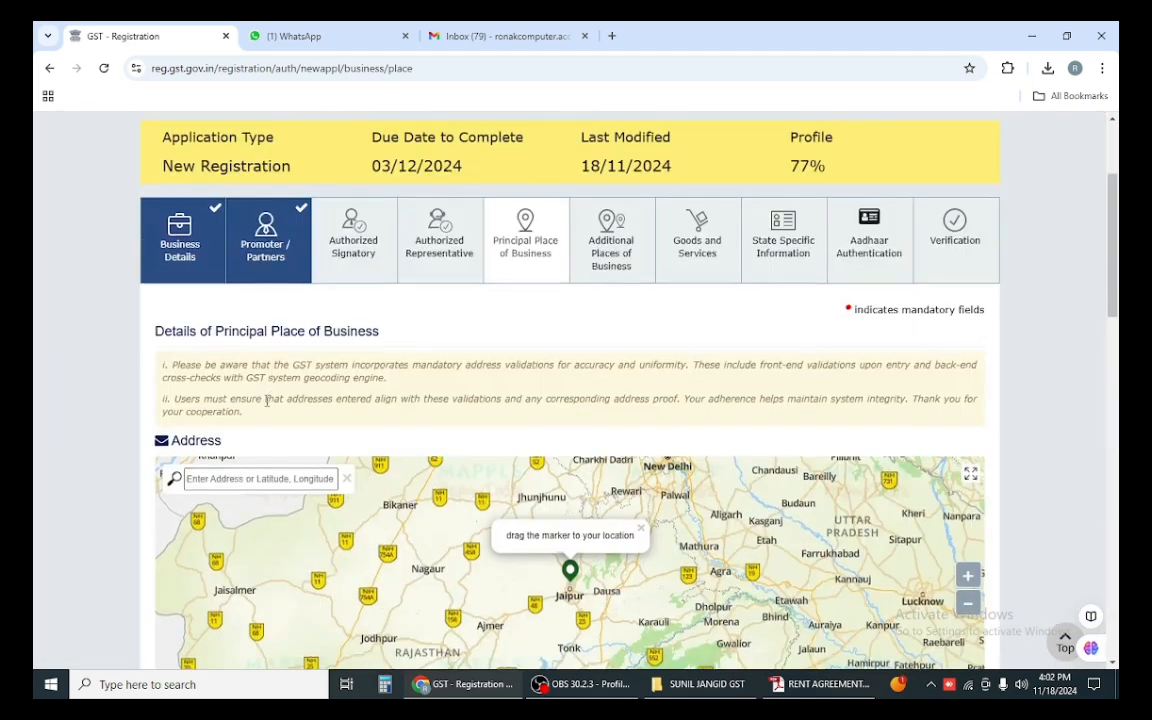
pyautogui.scroll(-2, 267, 400)
pyautogui.scroll(1, 252, 334)
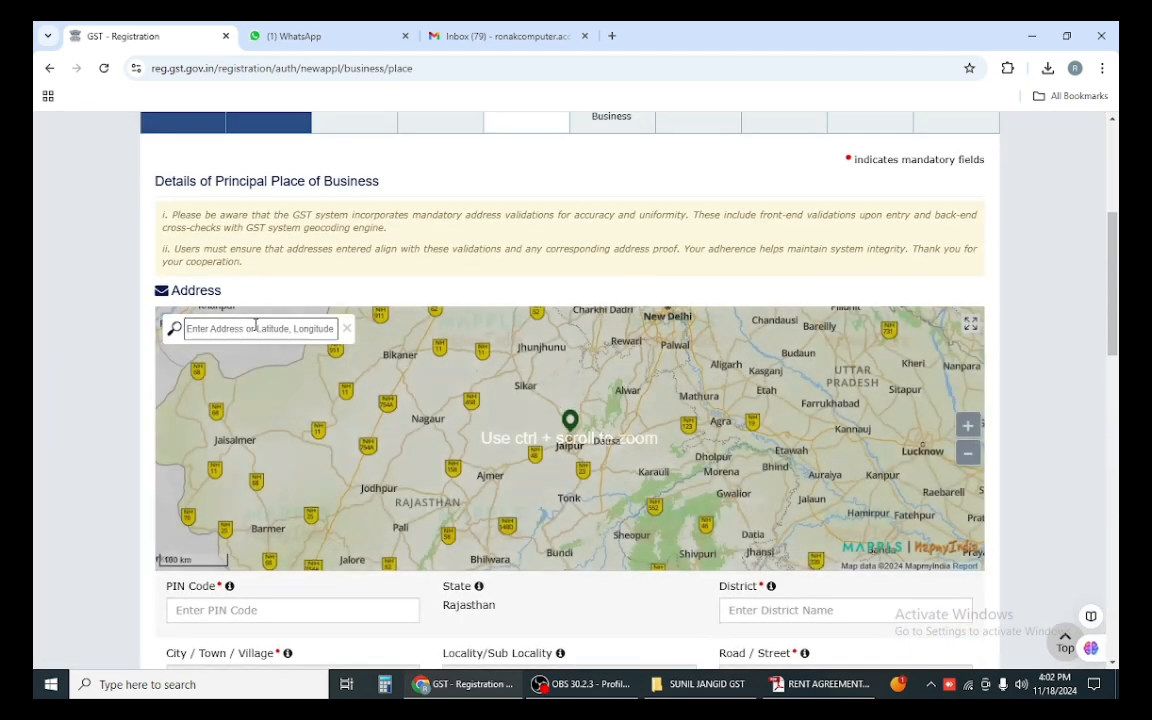
pyautogui.click(256, 327)
pyautogui.write('ajmer ')
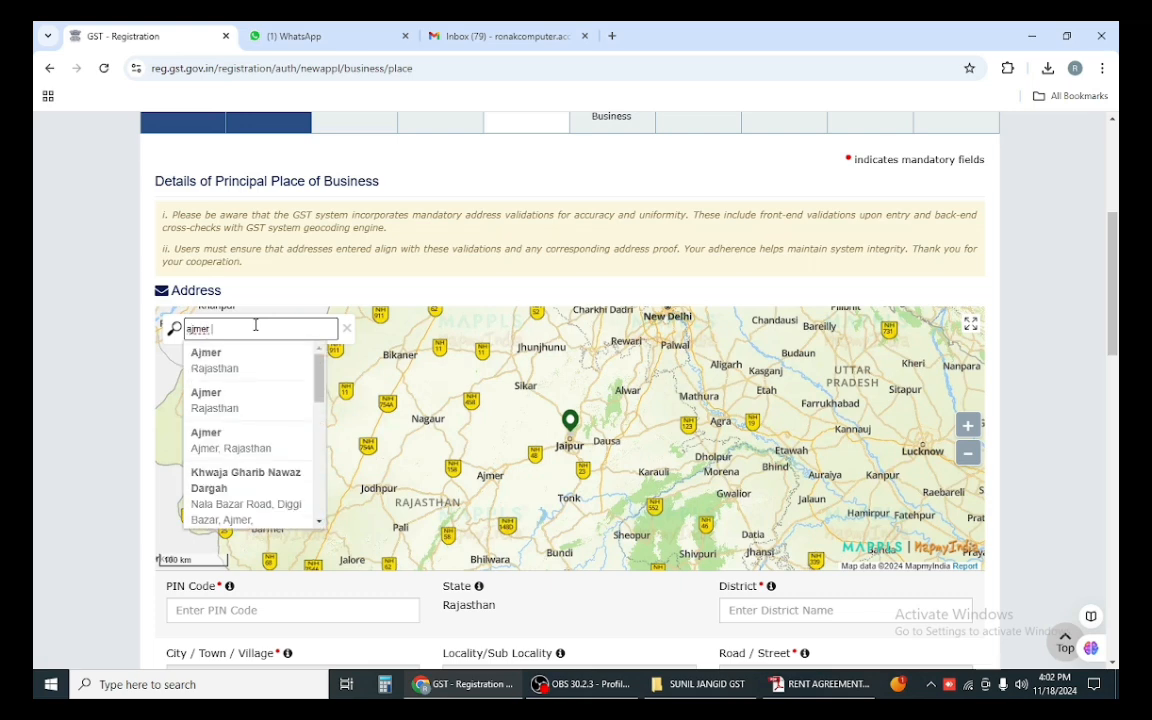
pyautogui.write('road')
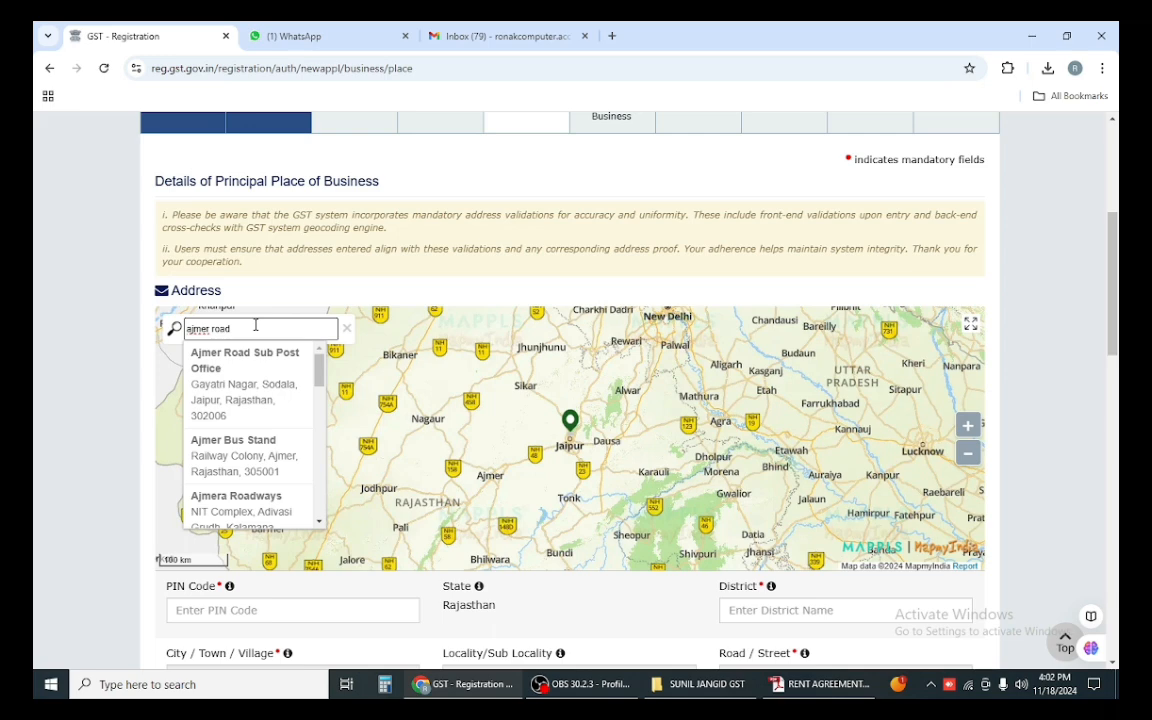
pyautogui.write(' merta')
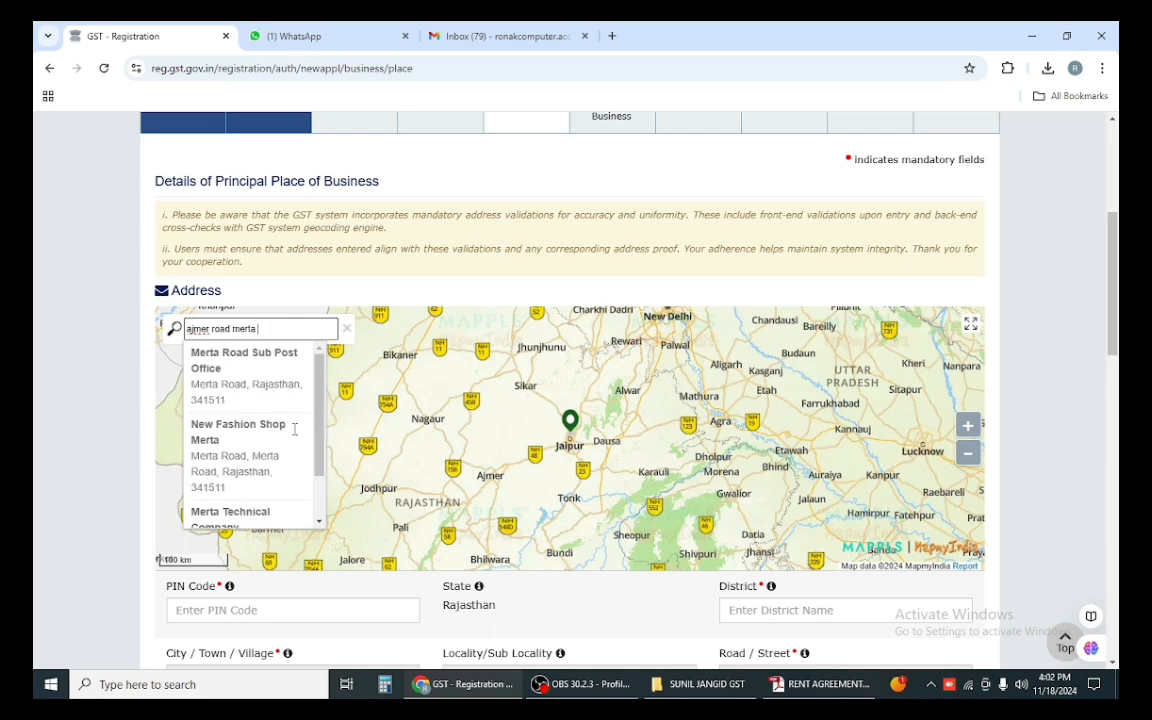
pyautogui.write(' city 341510')
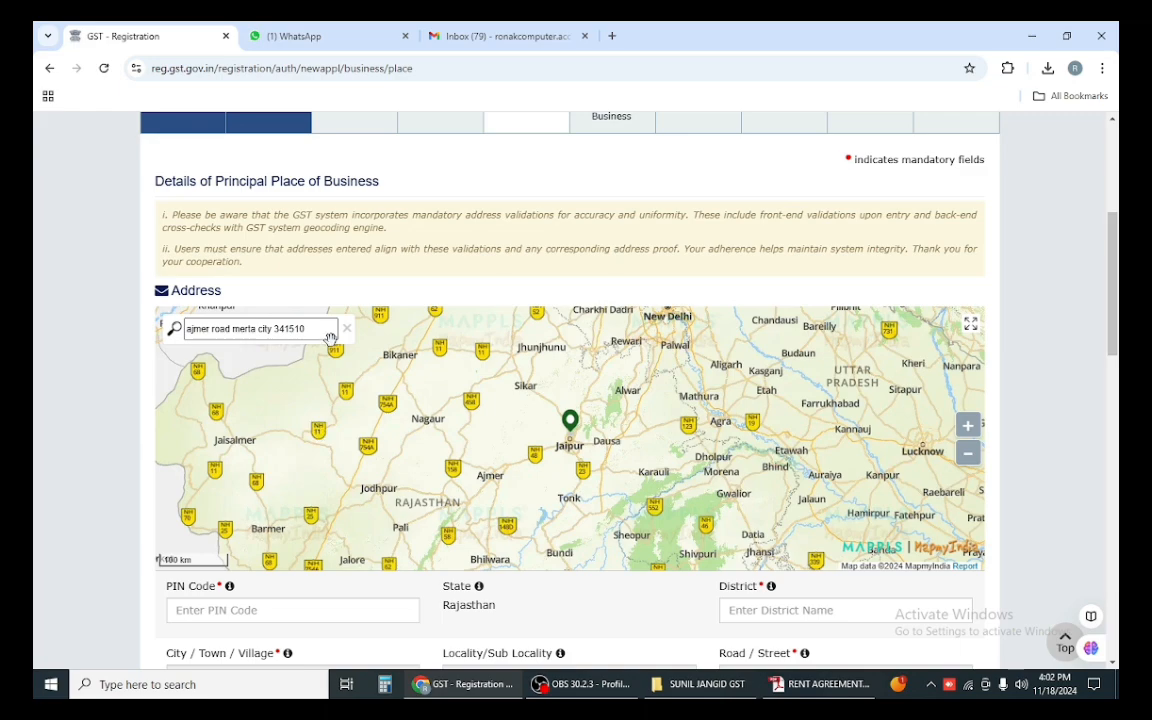
pyautogui.press('Return')
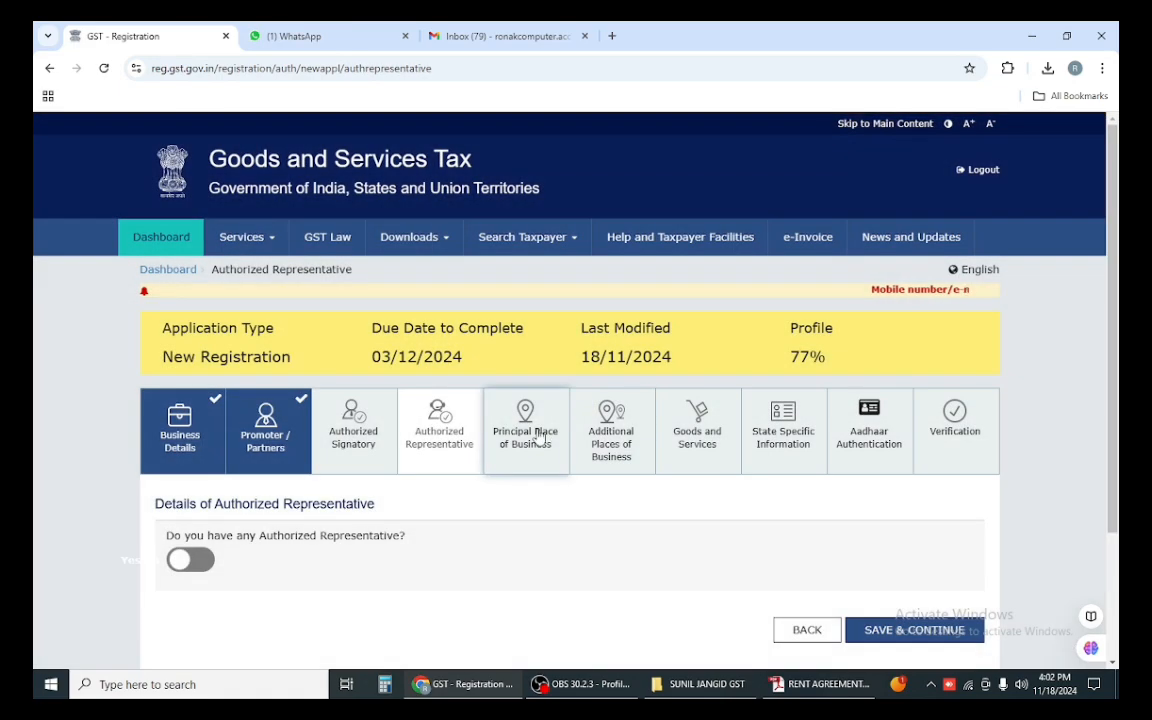
# Step: Reopen the section and search 'dangawas 341510', checking the address in the rent agreement
pyautogui.click(538, 436)
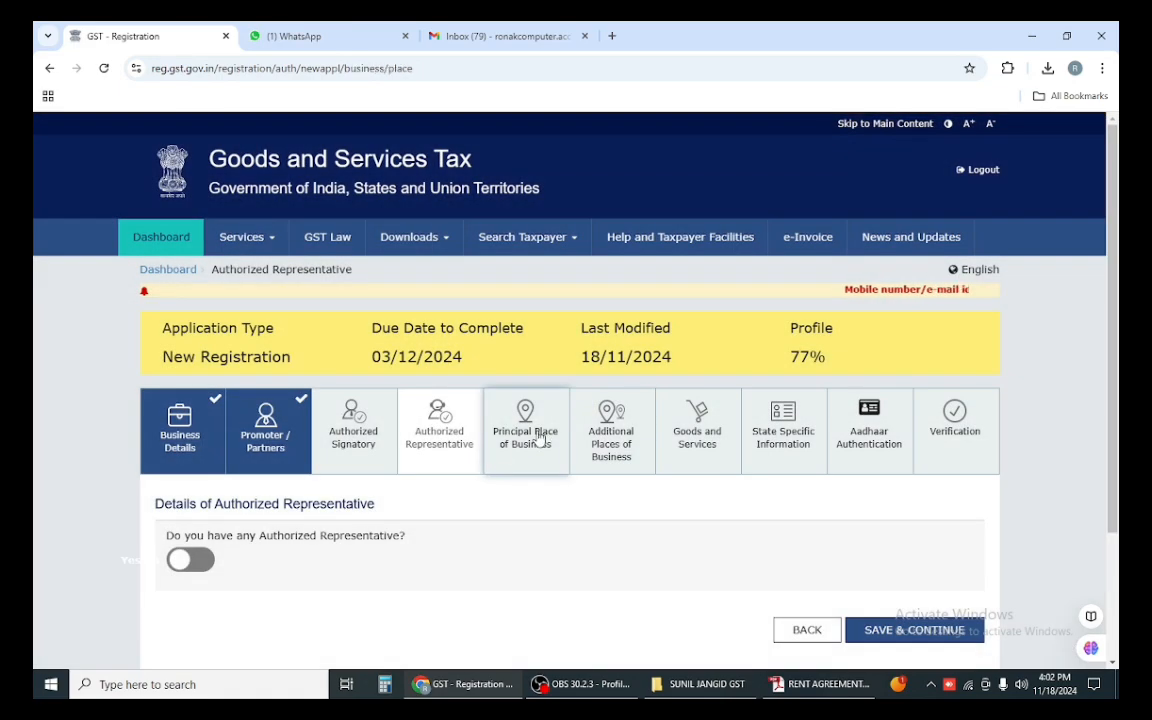
pyautogui.scroll(-3, 355, 430)
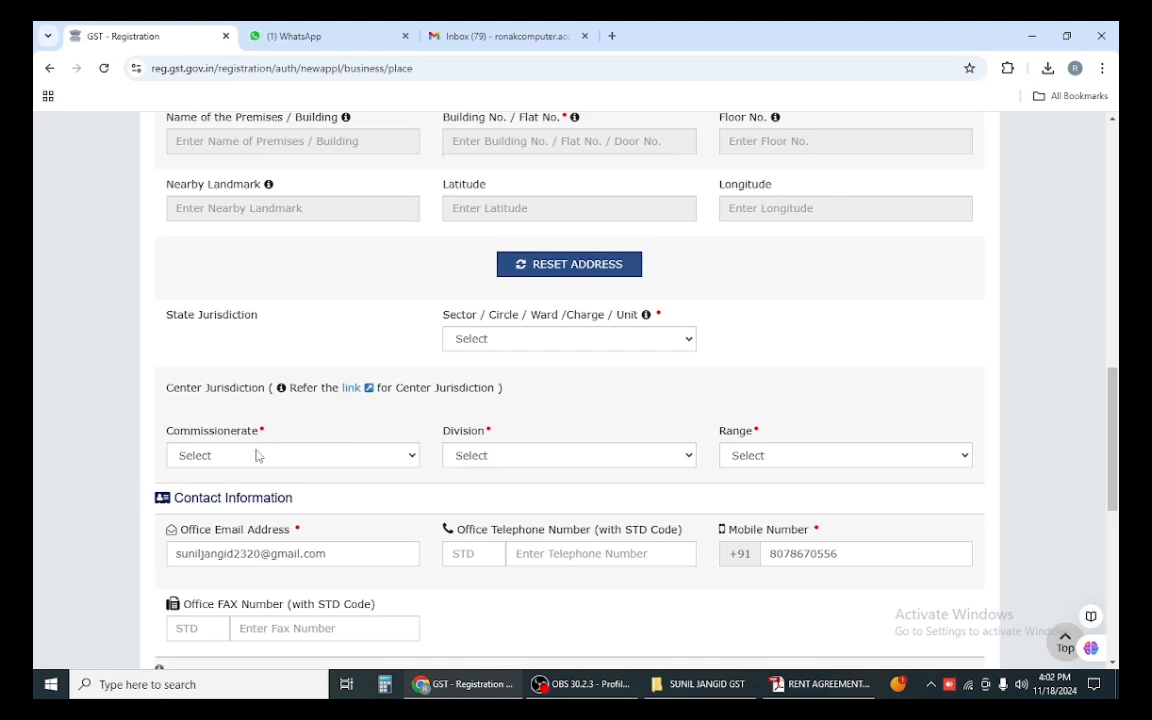
pyautogui.scroll(5, 278, 432)
pyautogui.click(257, 184)
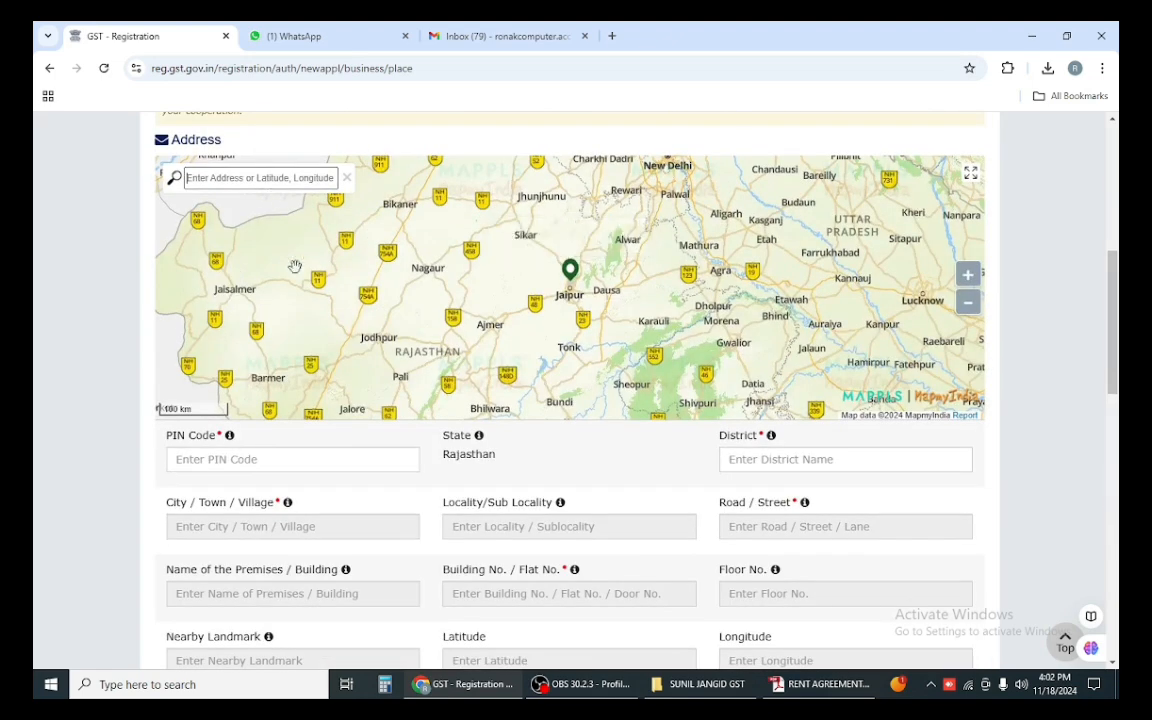
pyautogui.scroll(3, 296, 265)
pyautogui.write('dan')
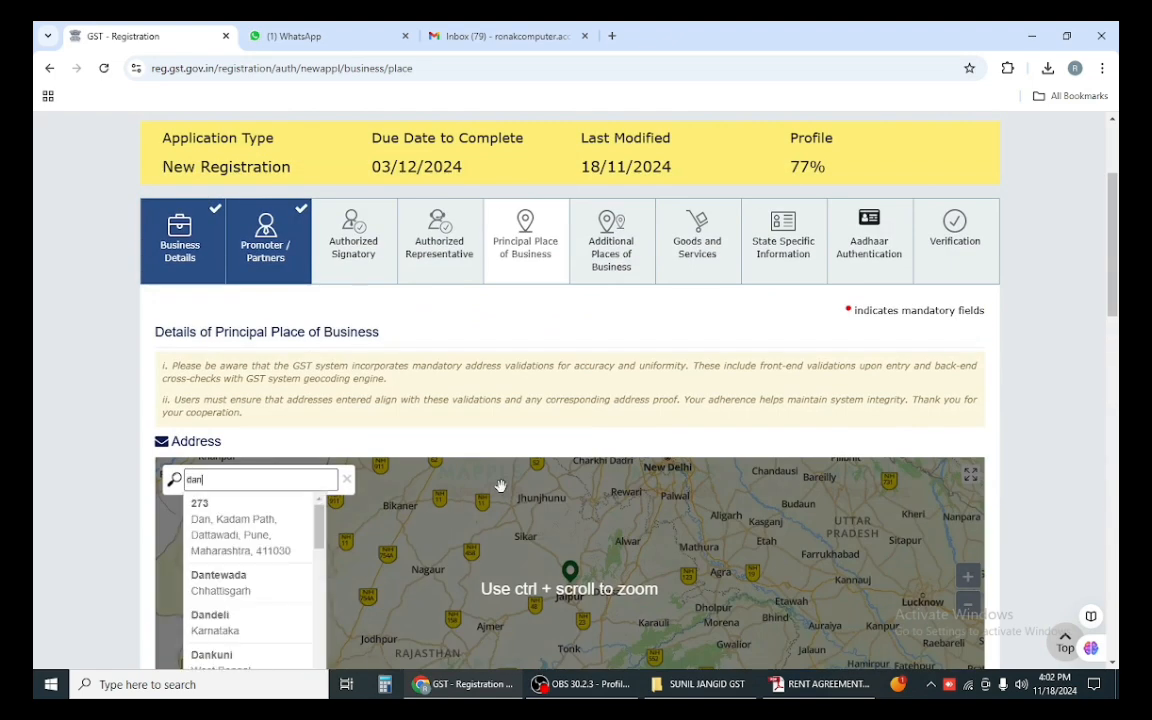
pyautogui.write('gawash')
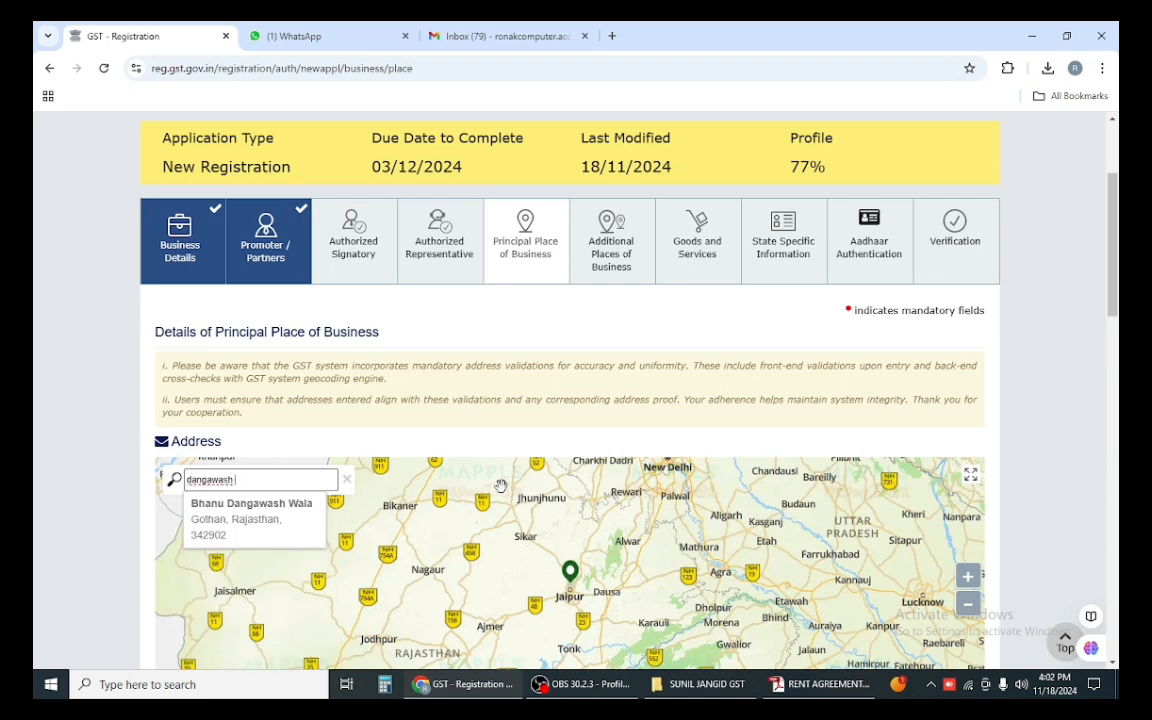
pyautogui.press('BackSpace')
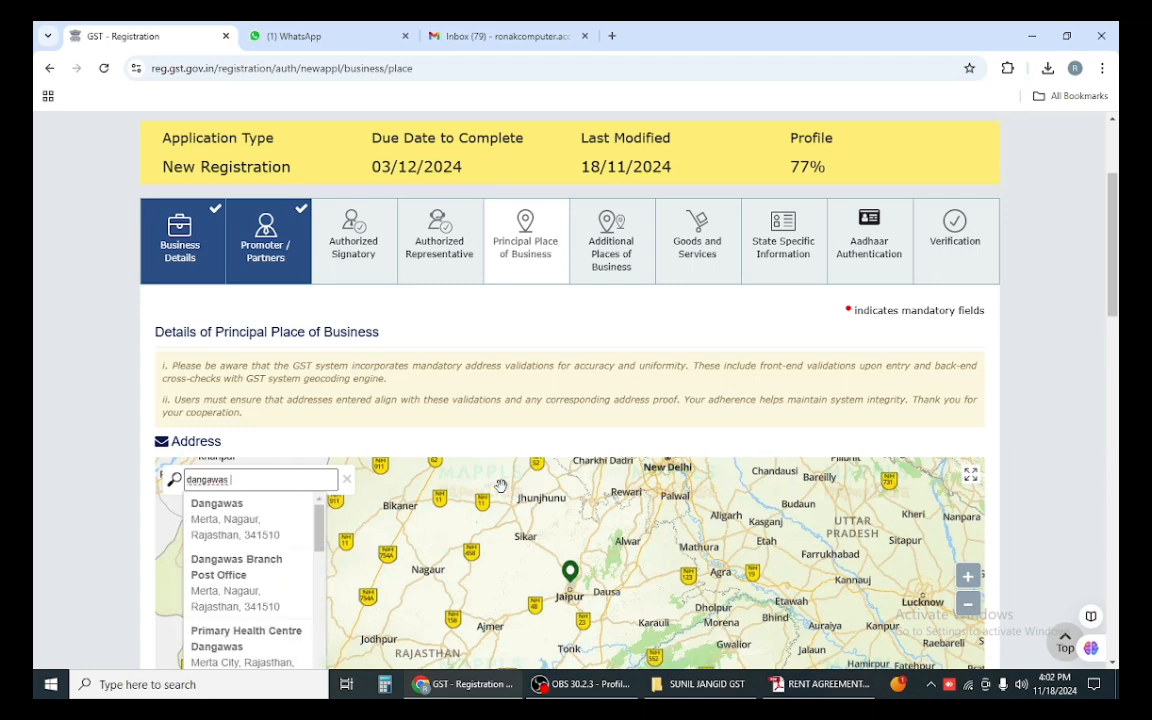
pyautogui.write('341510')
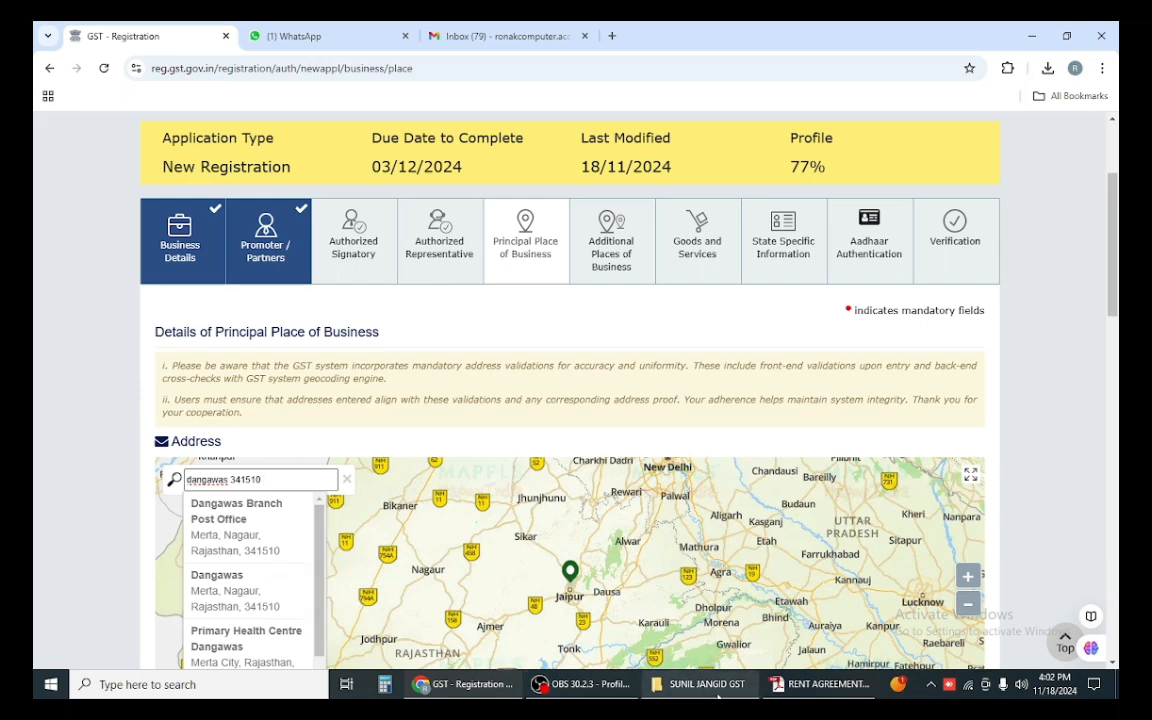
pyautogui.click(790, 695)
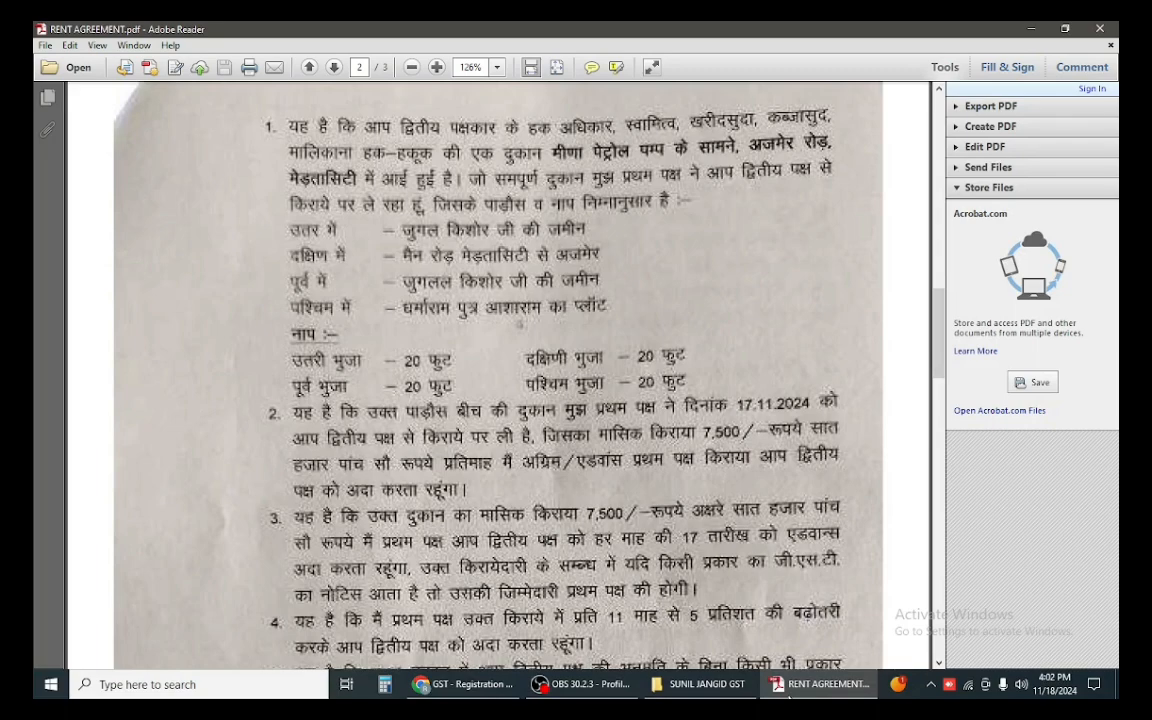
pyautogui.click(790, 697)
pyautogui.click(286, 481)
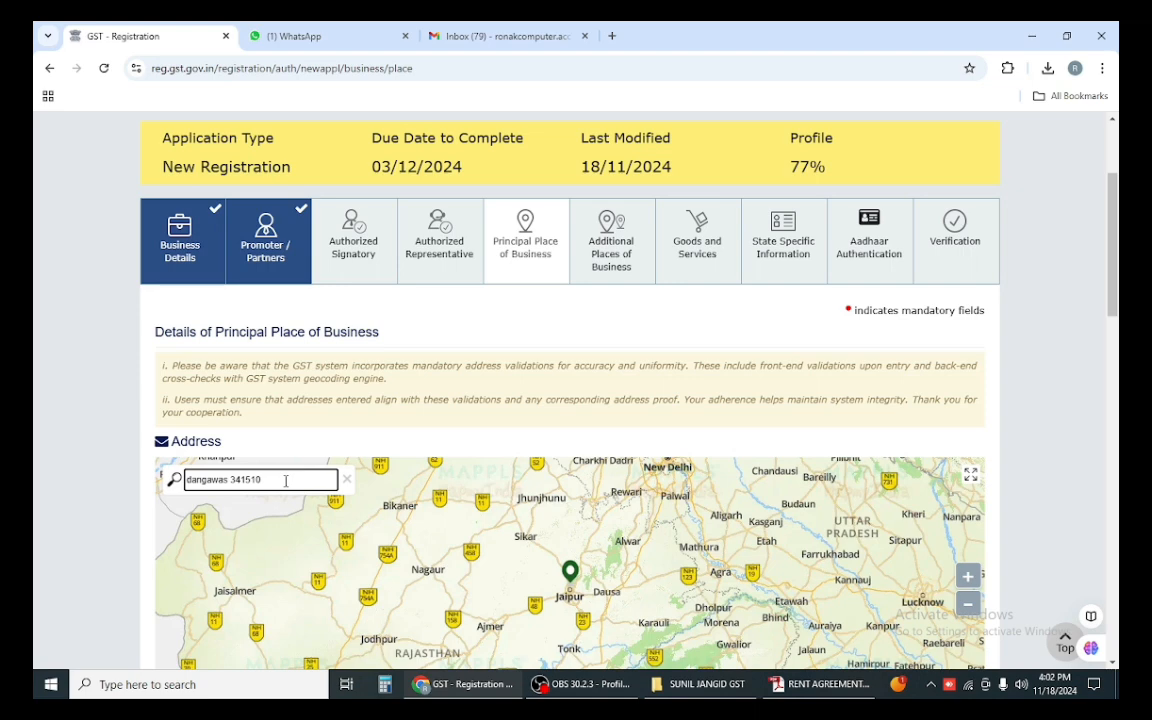
# Step: Search 'merta city 341510', pick the AVVNL Merta City suggestion and confirm the location
pyautogui.press('Return')
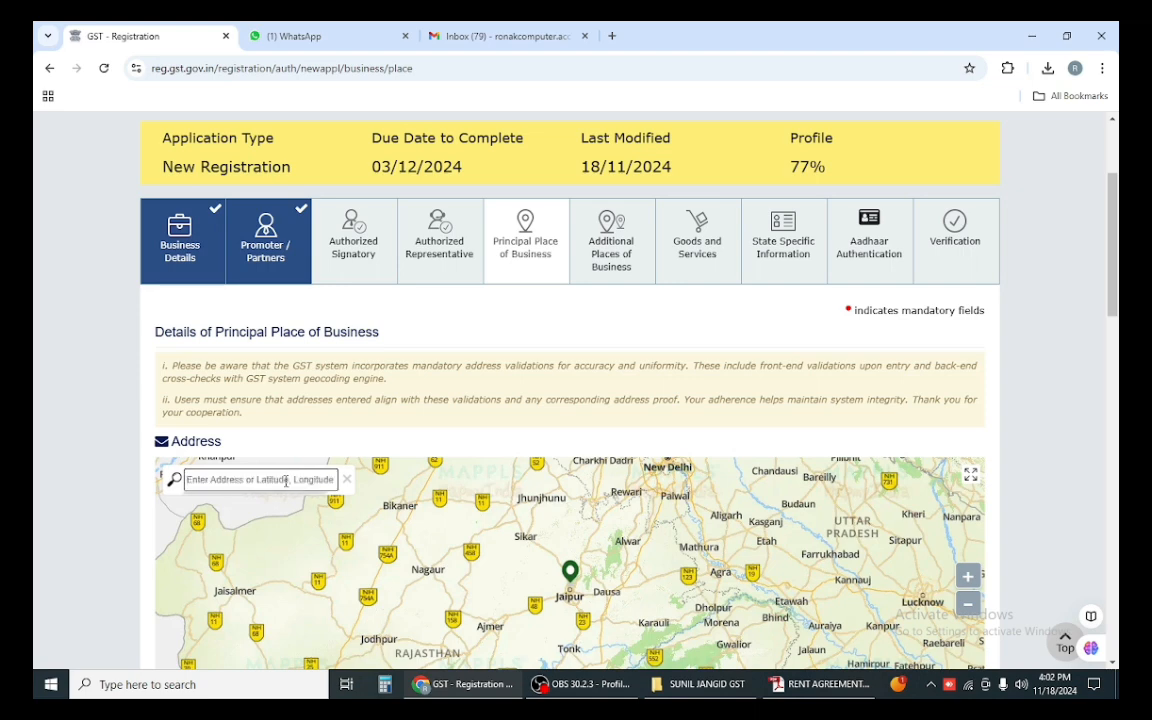
pyautogui.write('merta')
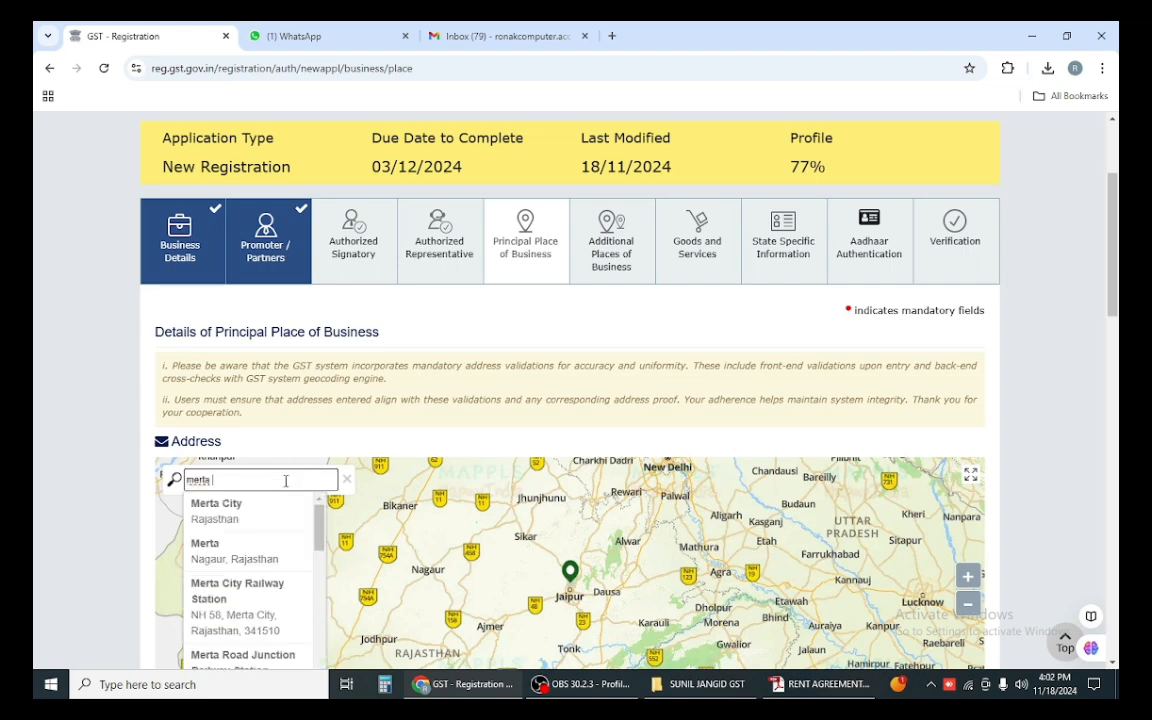
pyautogui.write(' city')
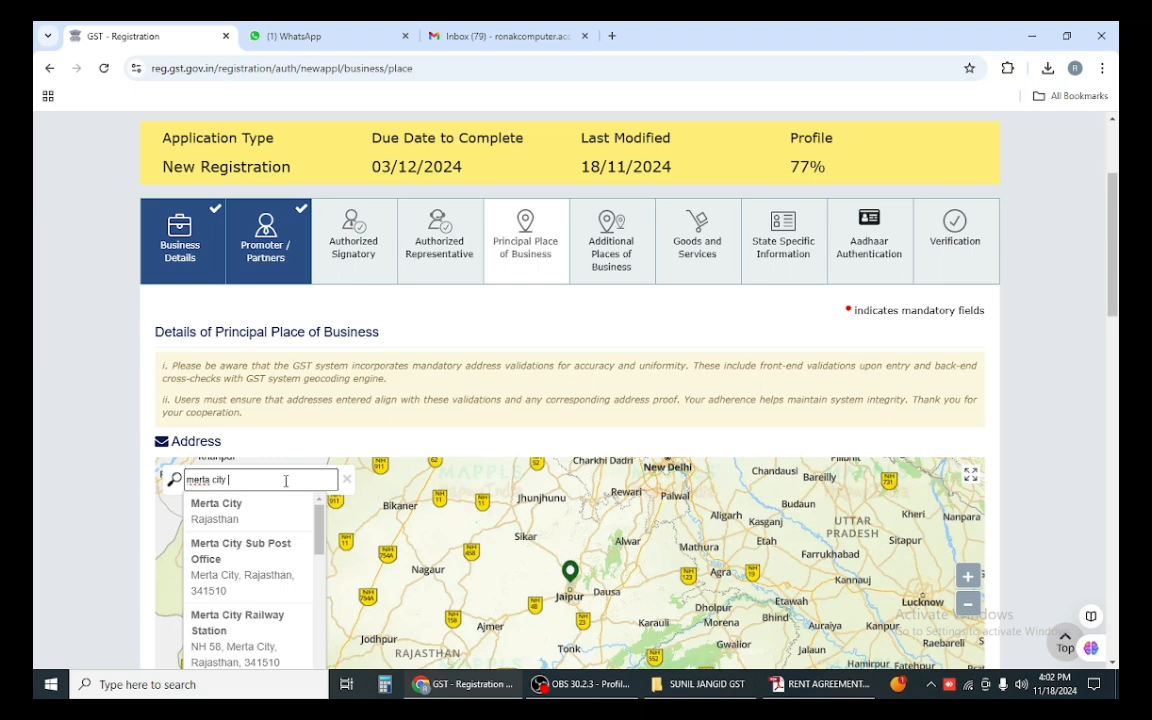
pyautogui.write(' 341510')
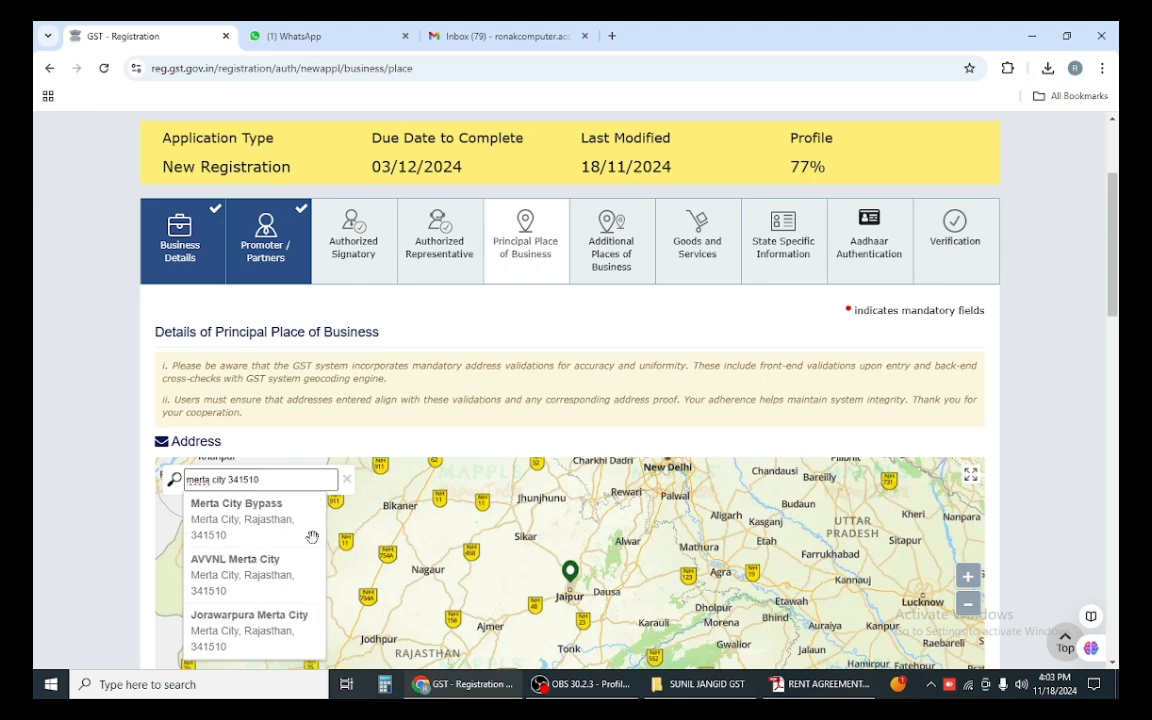
pyautogui.scroll(-1, 312, 534)
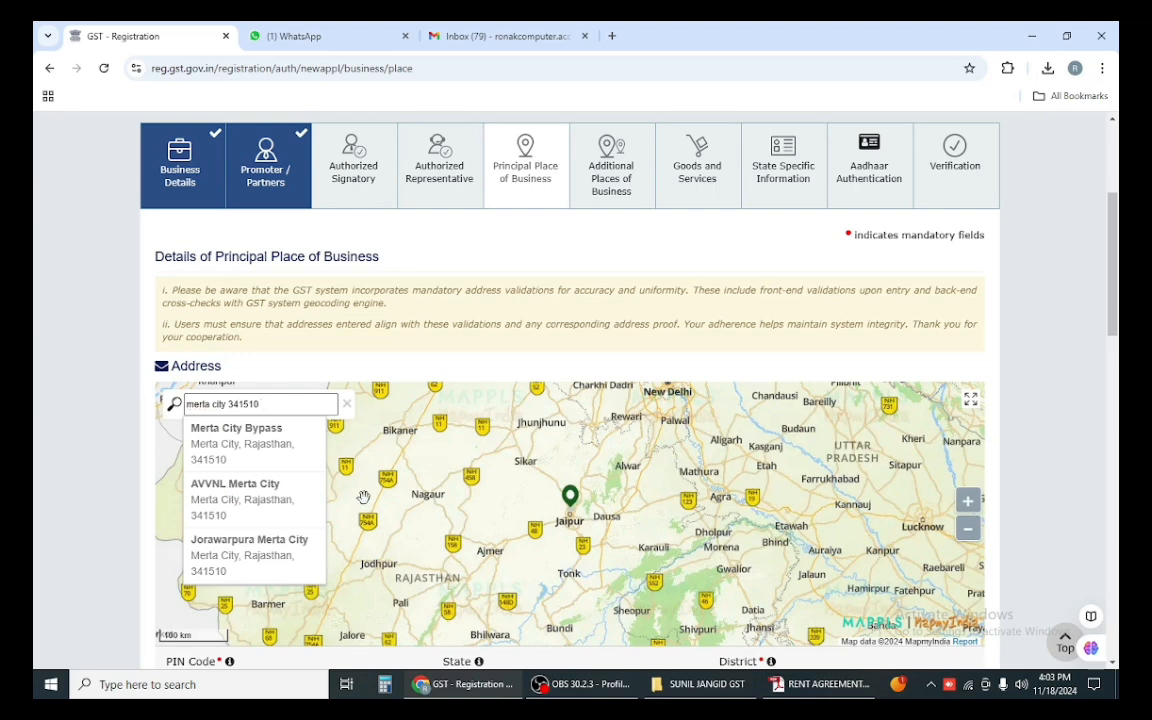
pyautogui.click(230, 491)
pyautogui.click(568, 460)
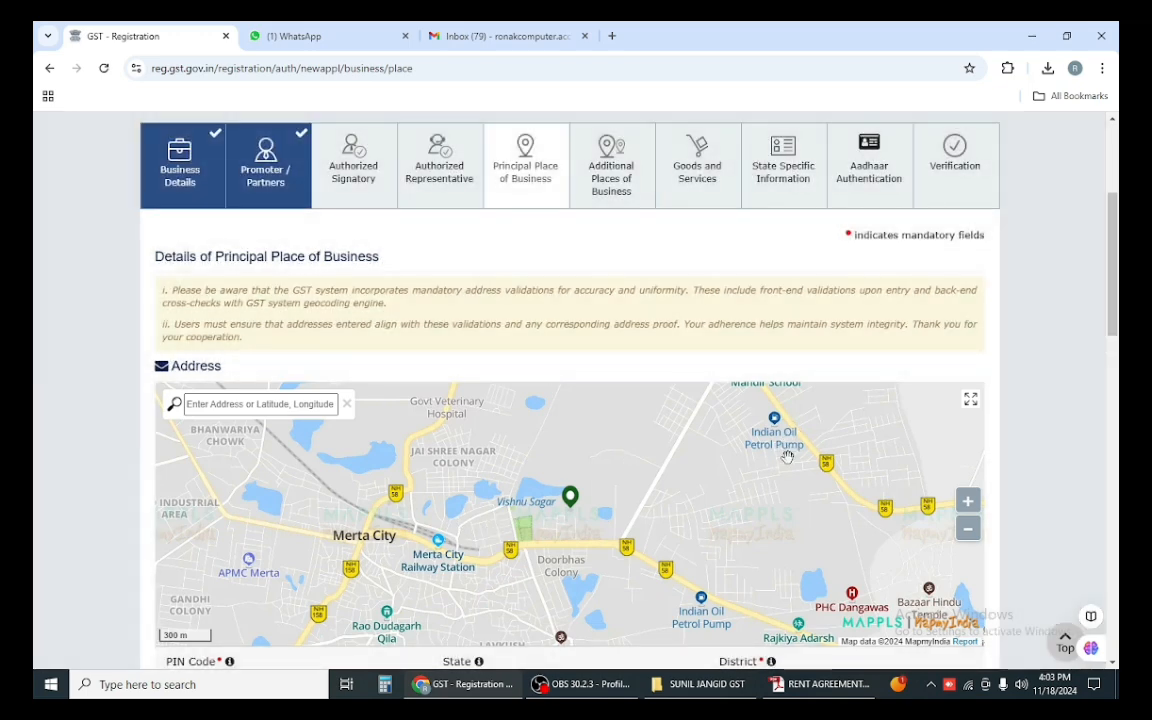
# Step: Pan and zoom the map to centre the Indian Oil Petrol Pump by NH 58 at 20 m scale
pyautogui.moveTo(787, 457); pyautogui.dragTo(668, 525)
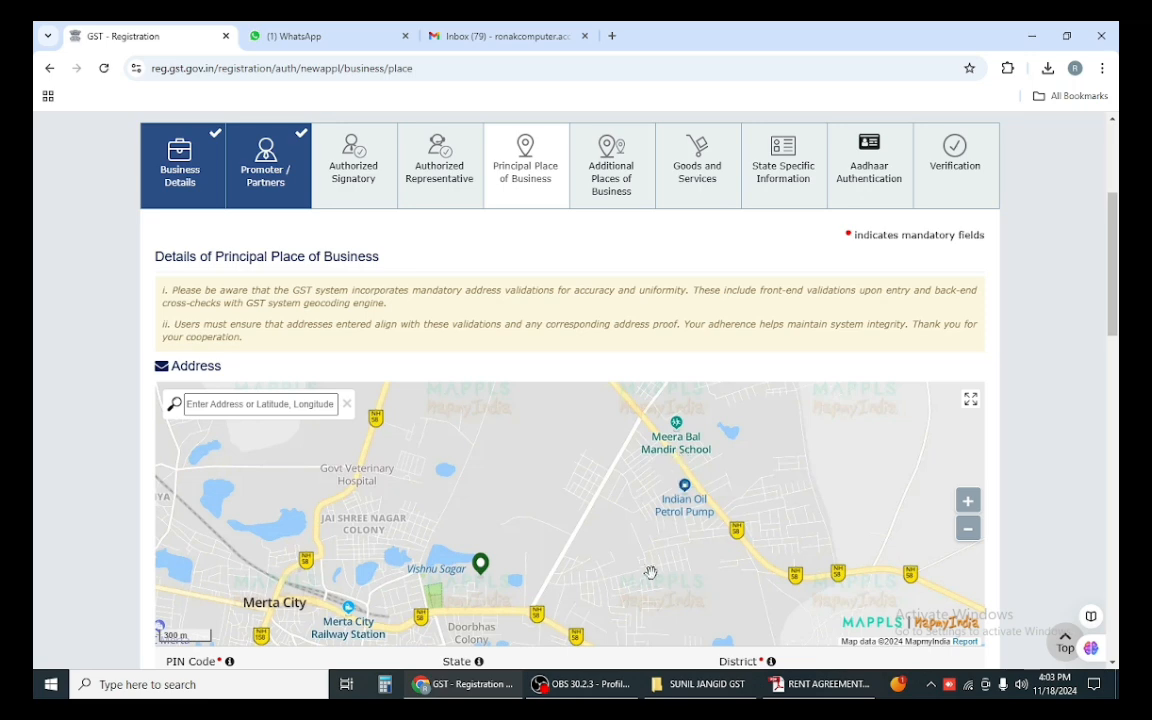
pyautogui.moveTo(641, 620); pyautogui.dragTo(680, 443)
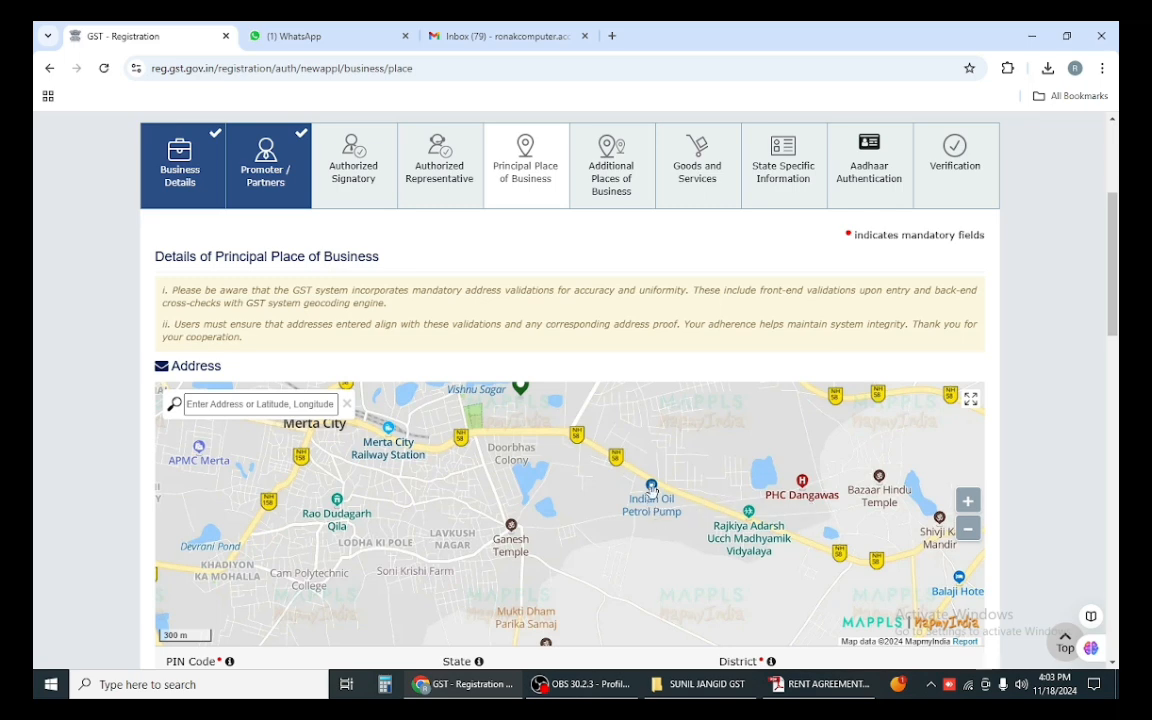
pyautogui.scroll(1, 651, 488)
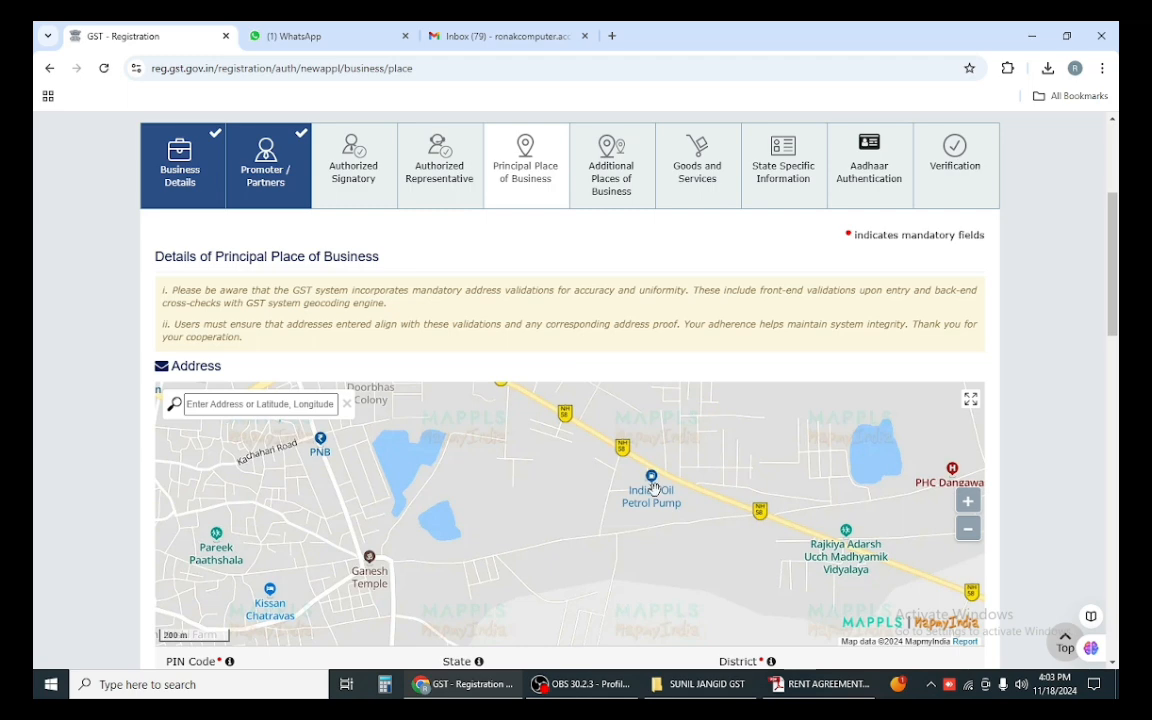
pyautogui.scroll(-1, 651, 488)
pyautogui.scroll(-1, 652, 484)
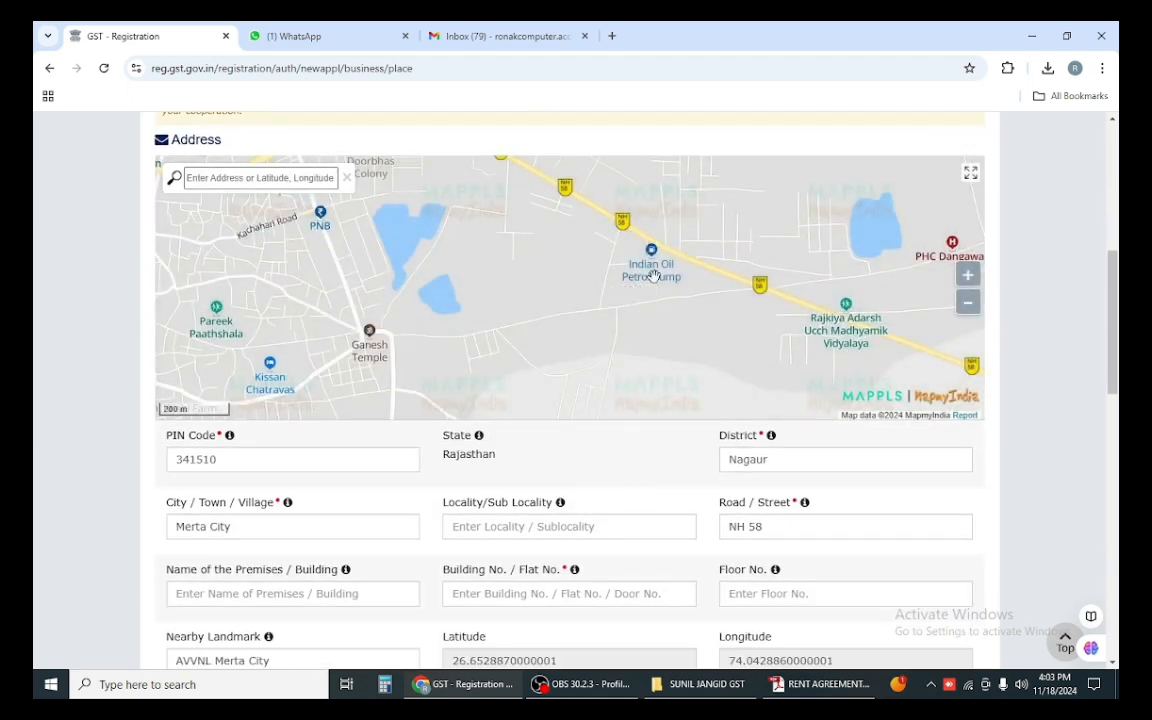
pyautogui.scroll(2, 652, 280)
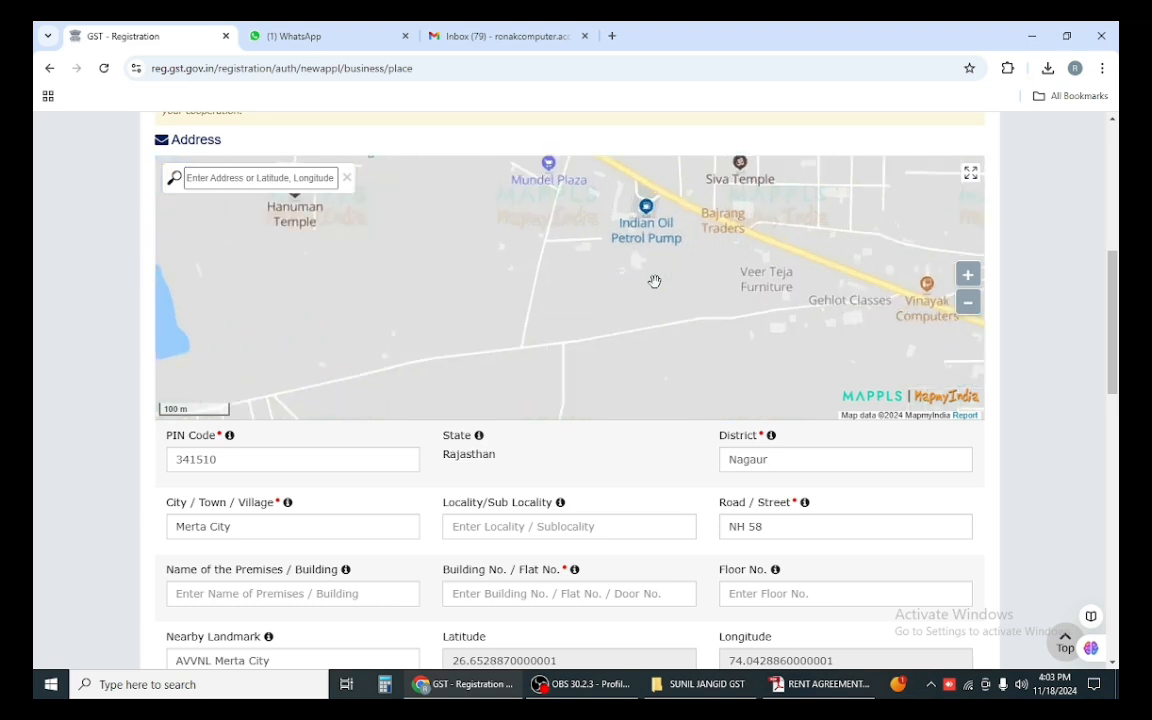
pyautogui.moveTo(654, 281); pyautogui.dragTo(653, 399)
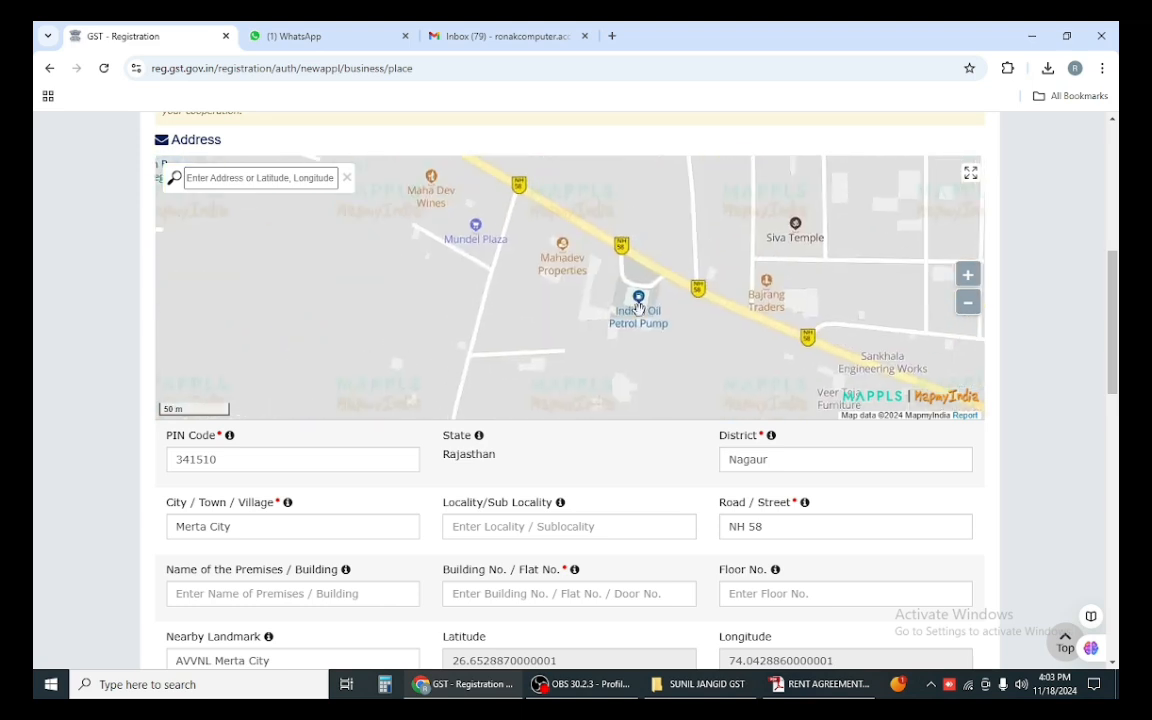
pyautogui.scroll(1, 639, 309)
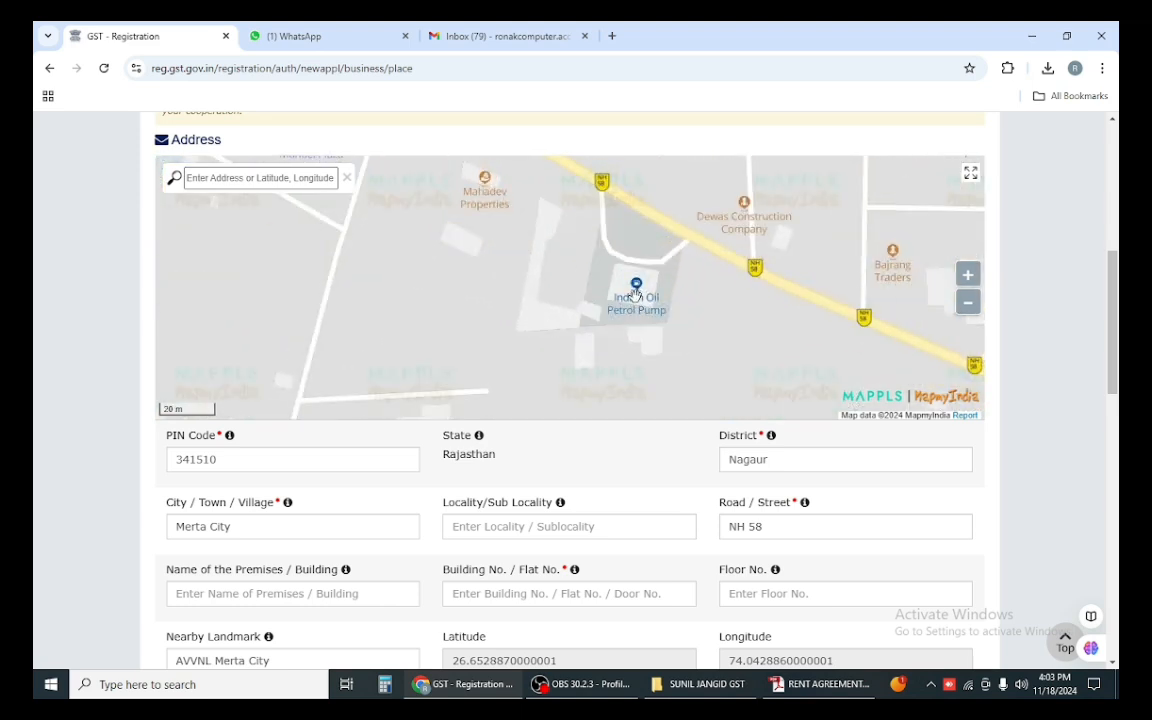
# Step: Search 'indian oil petrol pump 341510' and confirm the Merta suggestion, giving Lamba Jatan, SH 86
pyautogui.click(300, 180)
pyautogui.write('indiaan')
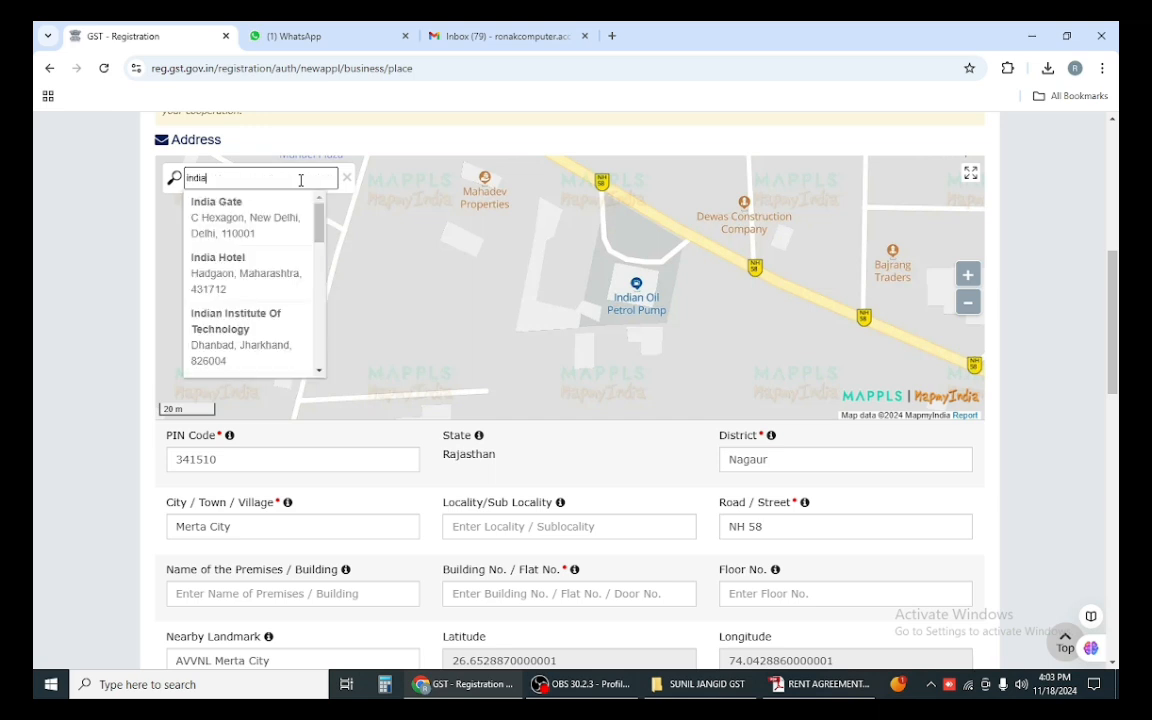
pyautogui.press('BackSpace')
pyautogui.press('BackSpace')
pyautogui.write('n')
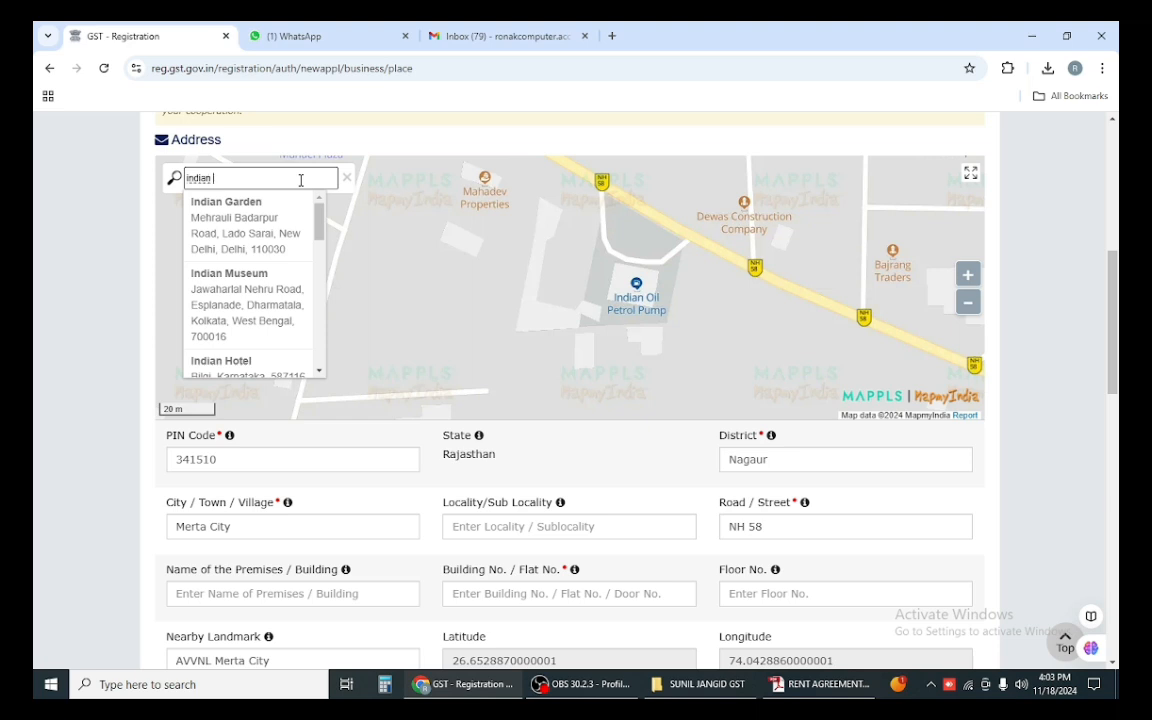
pyautogui.write(' oil pet')
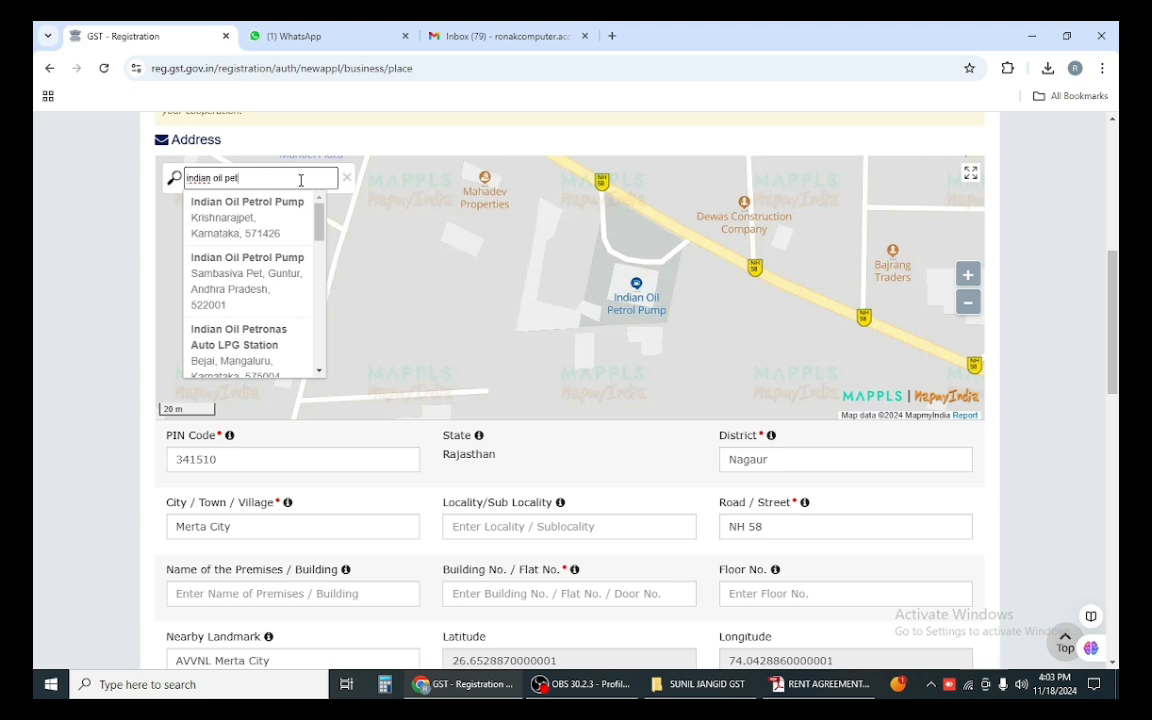
pyautogui.write('rol')
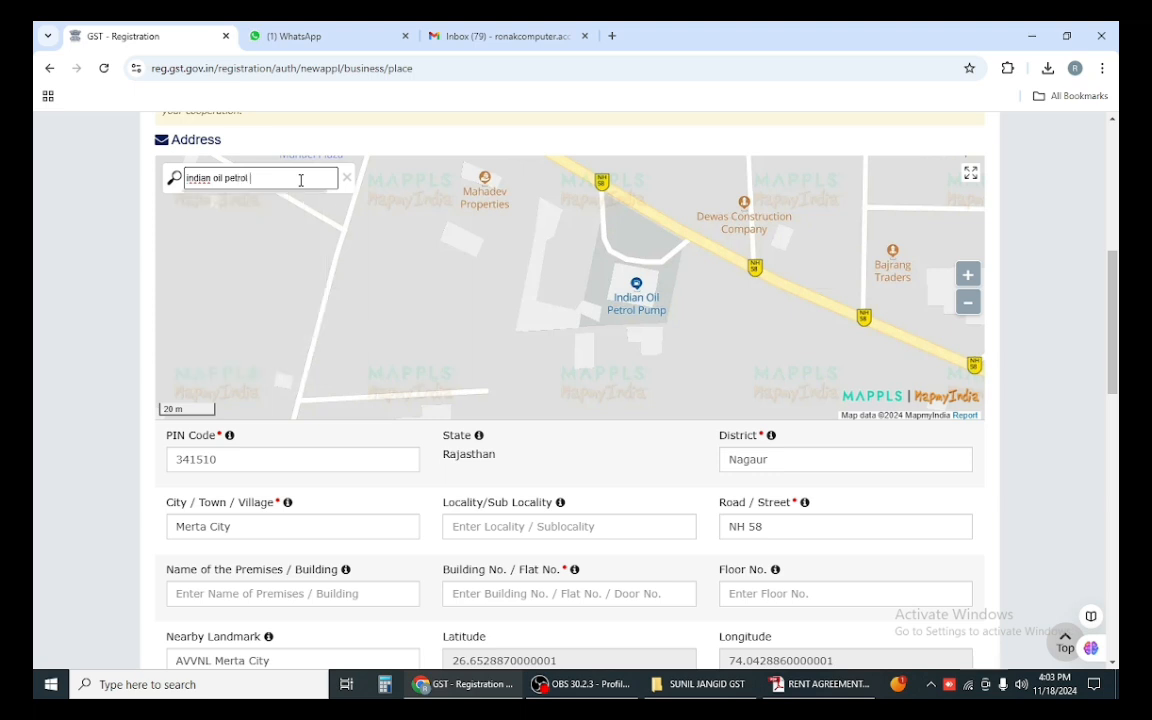
pyautogui.write(' pump 341510')
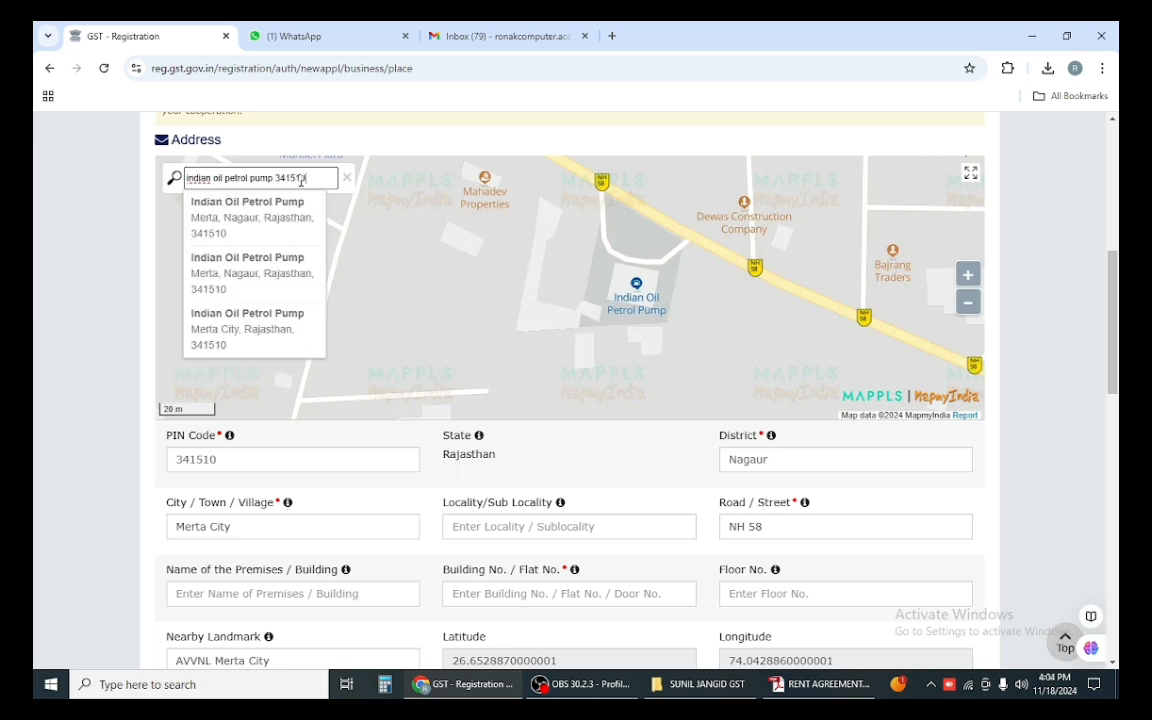
pyautogui.click(237, 219)
pyautogui.click(570, 233)
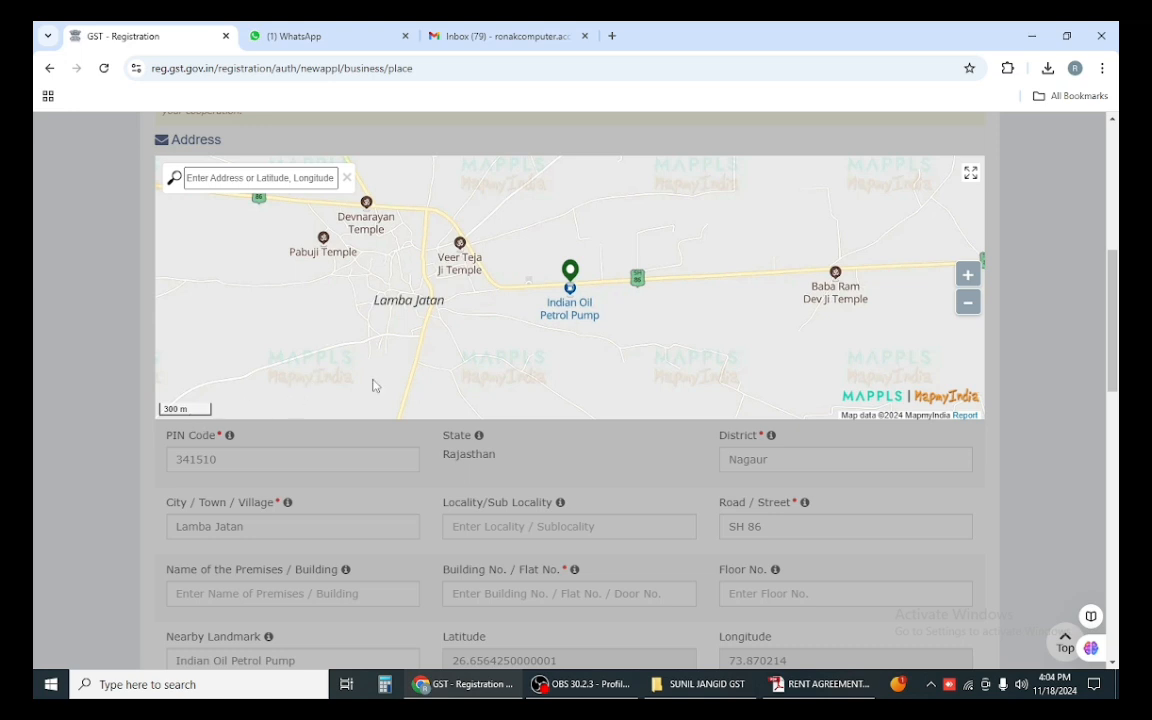
# Step: Search 'indian petrol pump merta' and confirm the NH 58 Merta entry, giving PIN 341514, city Ren
pyautogui.scroll(-1, 602, 420)
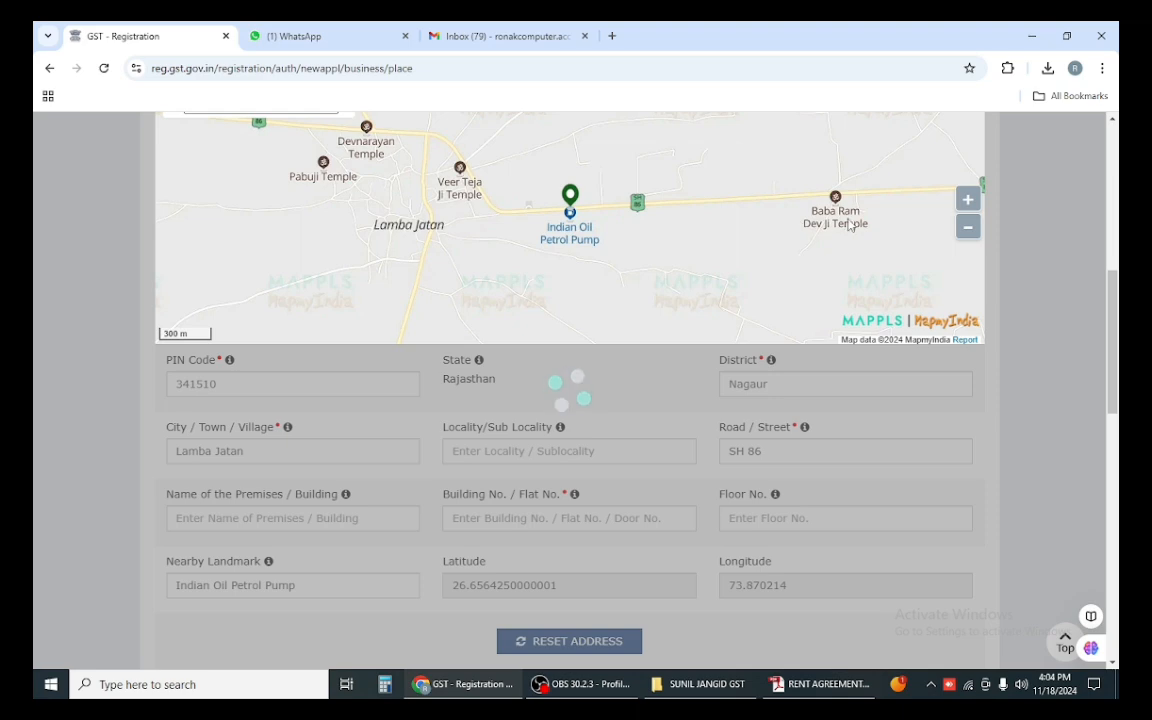
pyautogui.scroll(2, 343, 188)
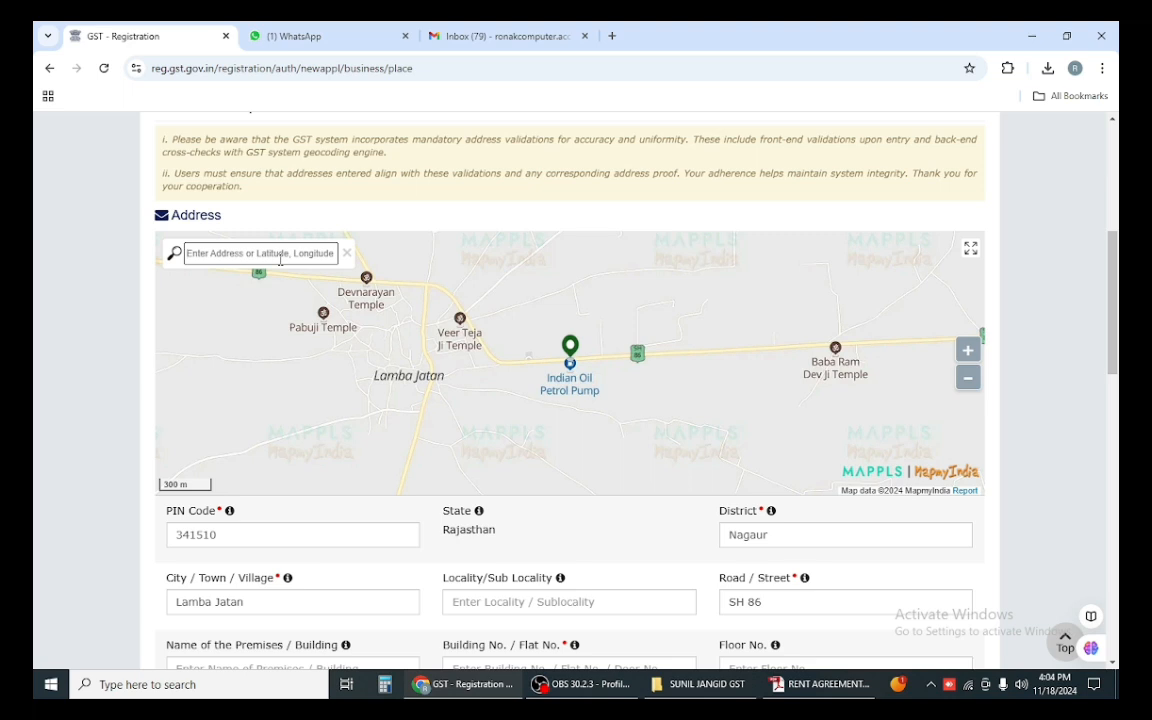
pyautogui.write('in')
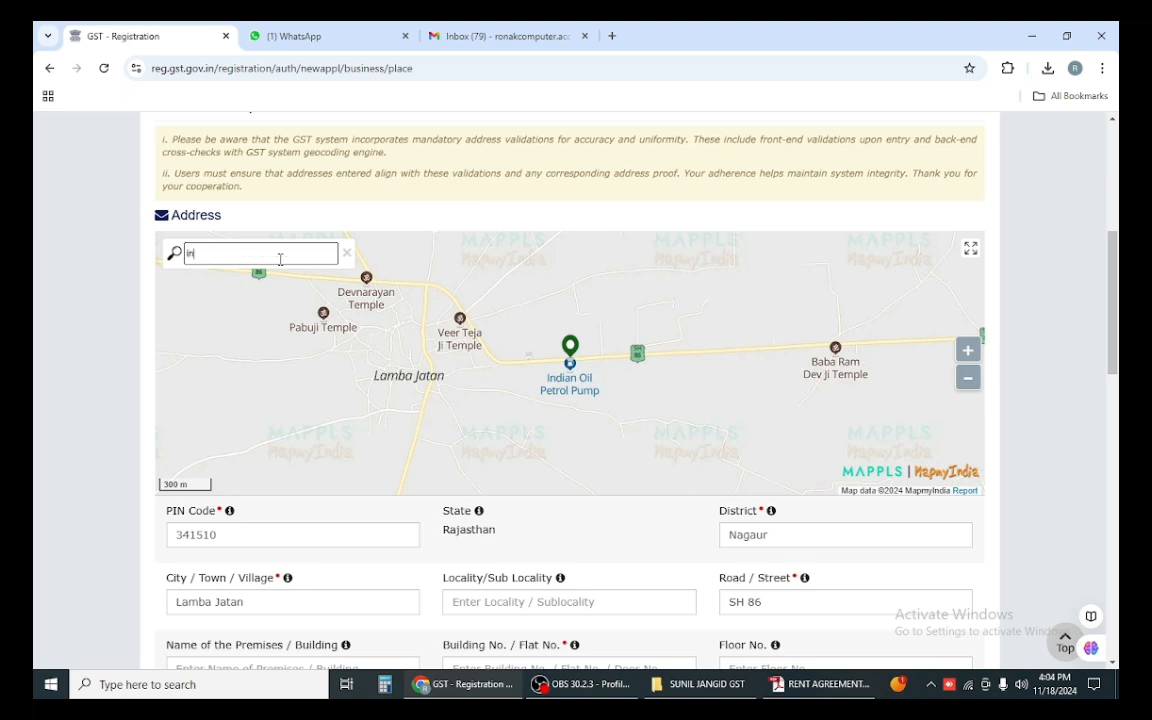
pyautogui.write('dian')
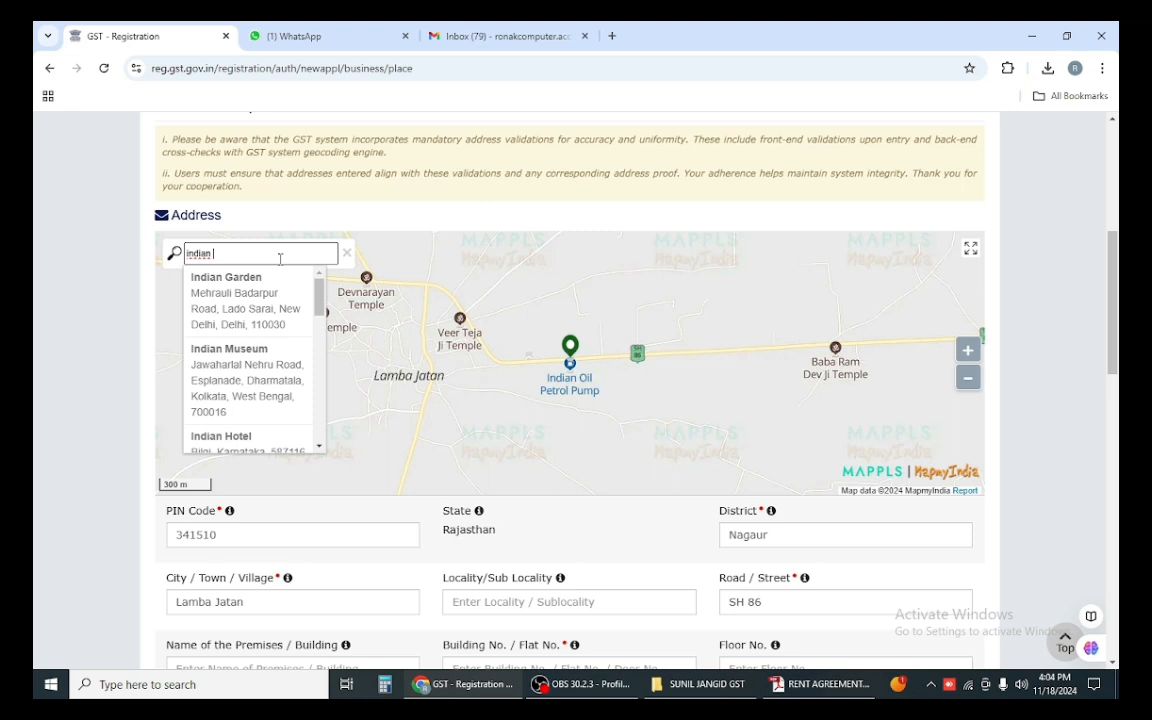
pyautogui.write(' petrol')
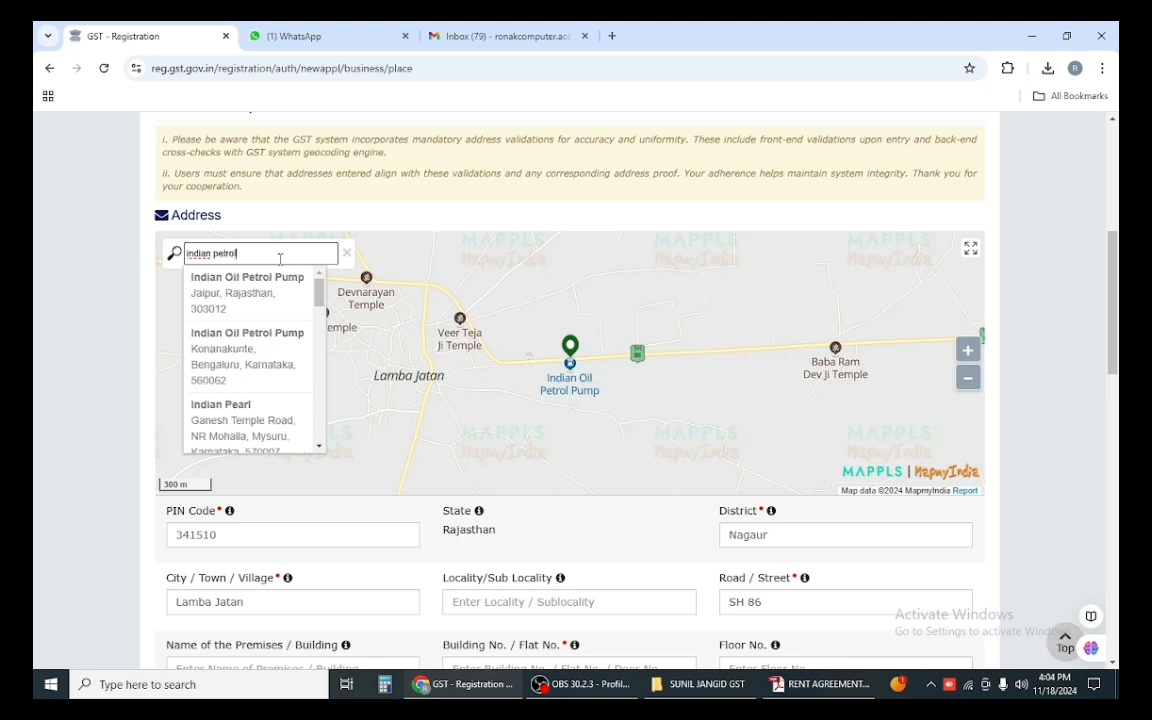
pyautogui.write(' pump ')
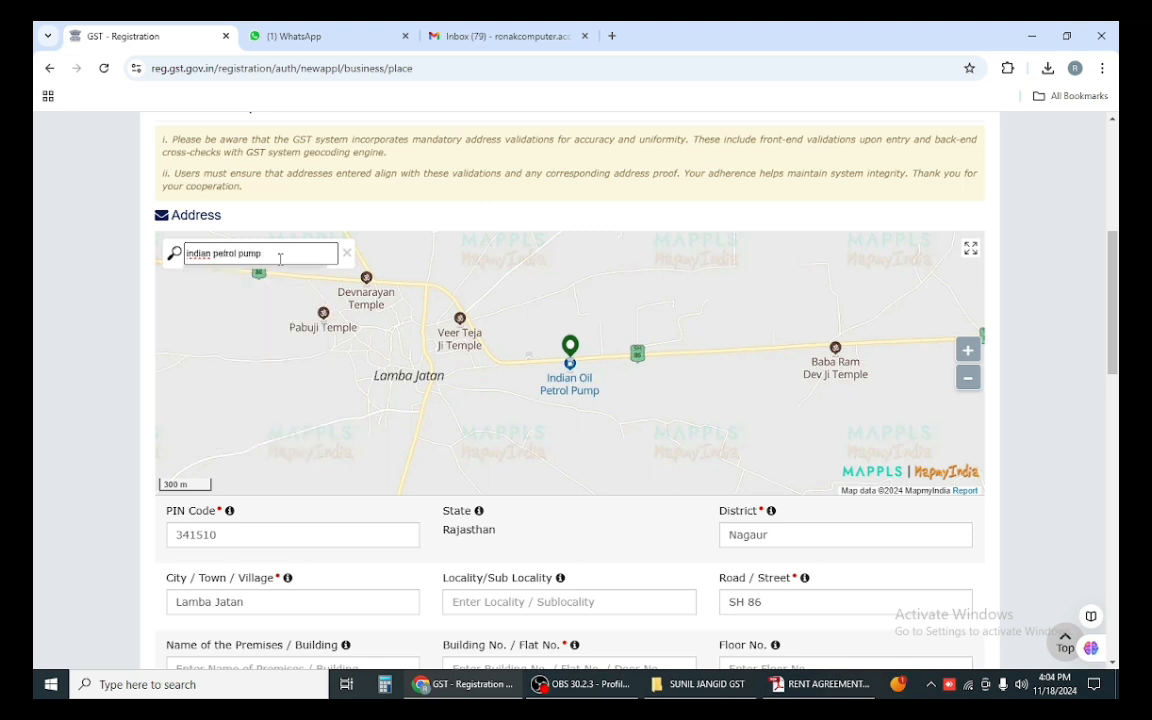
pyautogui.write('mert')
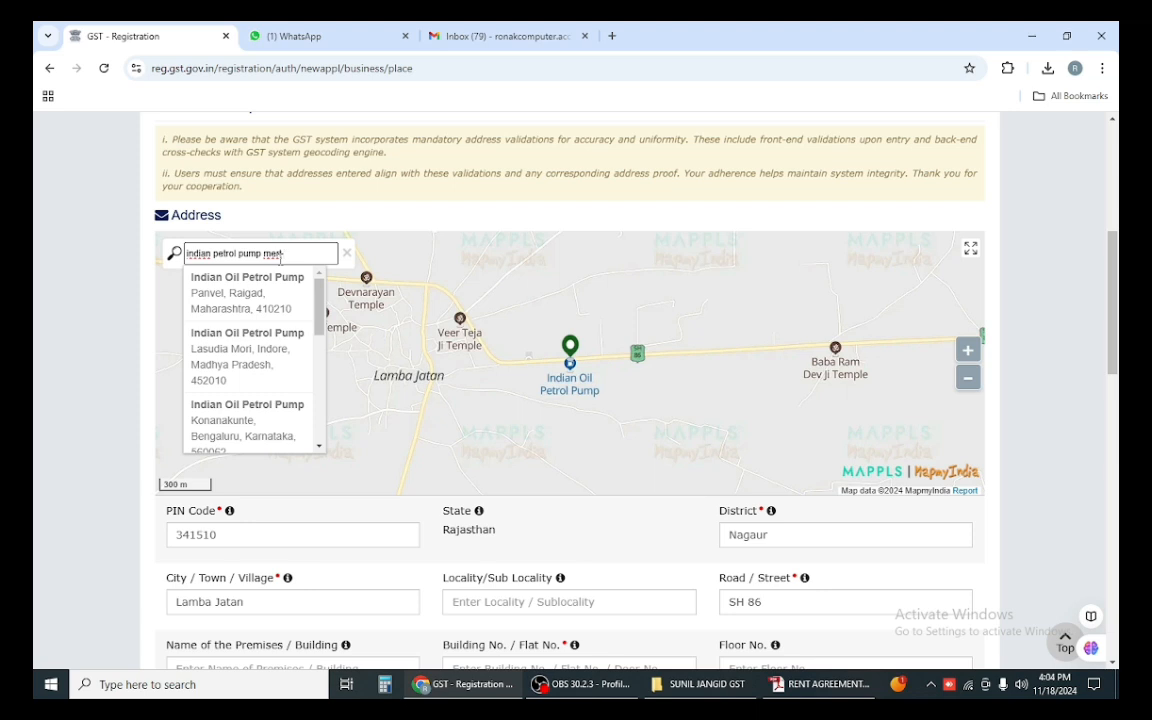
pyautogui.write('a')
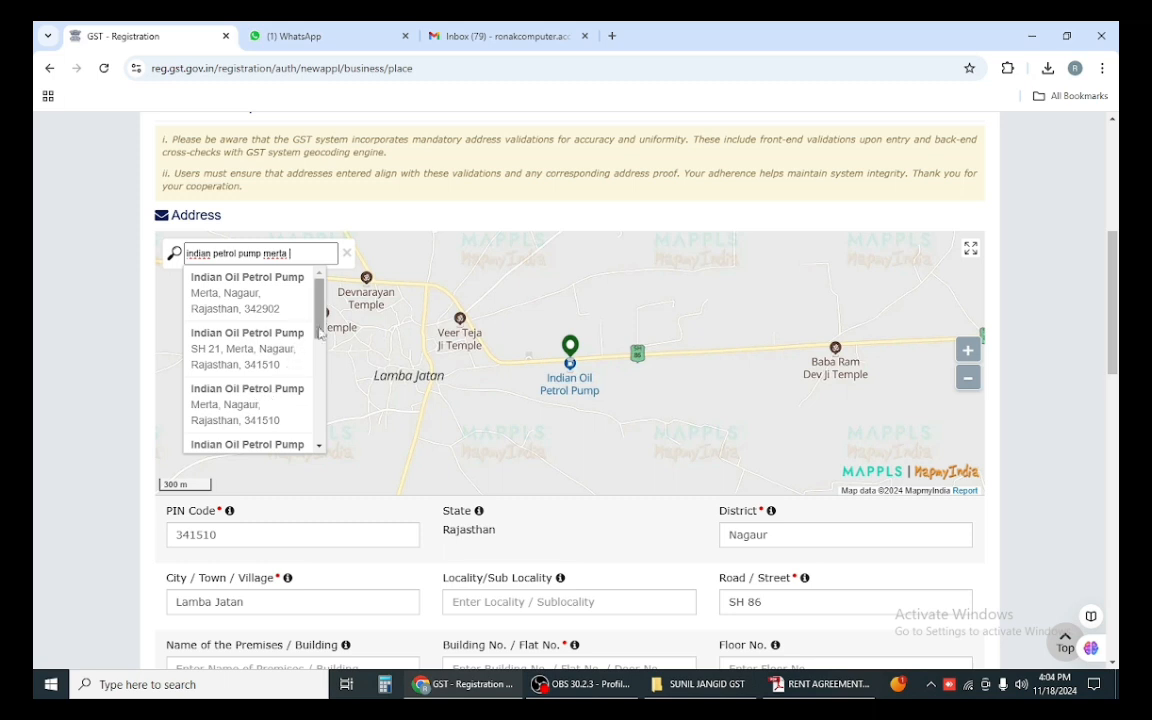
pyautogui.moveTo(319, 333); pyautogui.dragTo(340, 427)
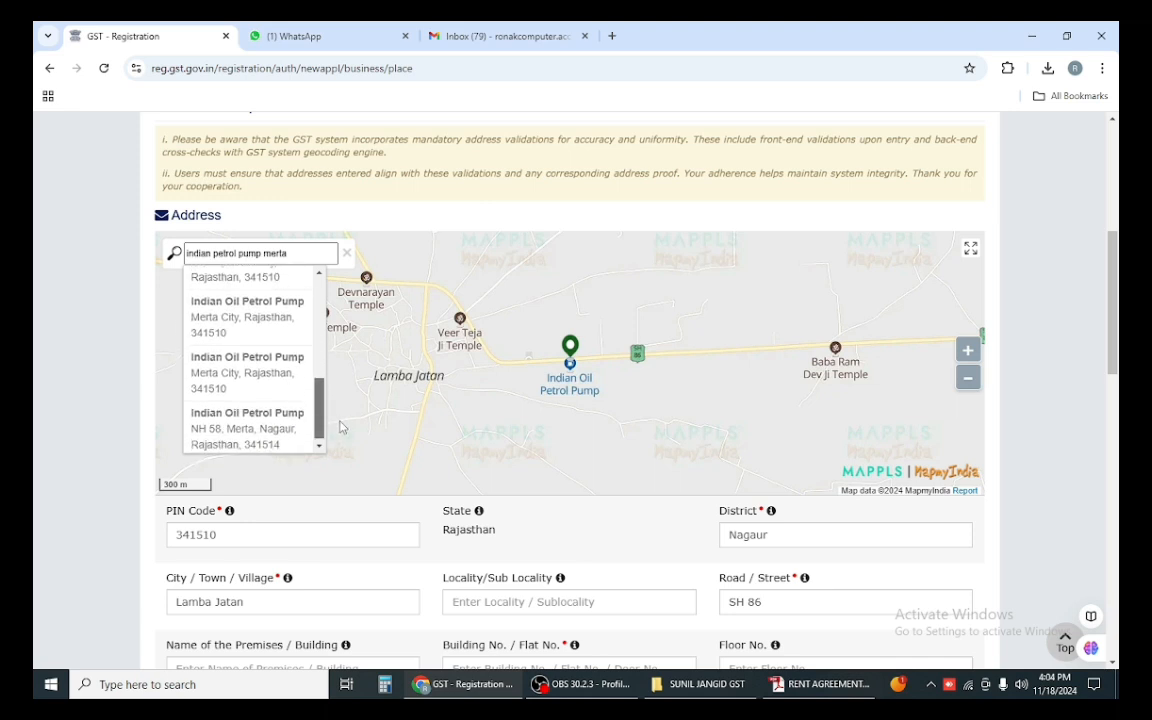
pyautogui.click(252, 424)
pyautogui.click(569, 308)
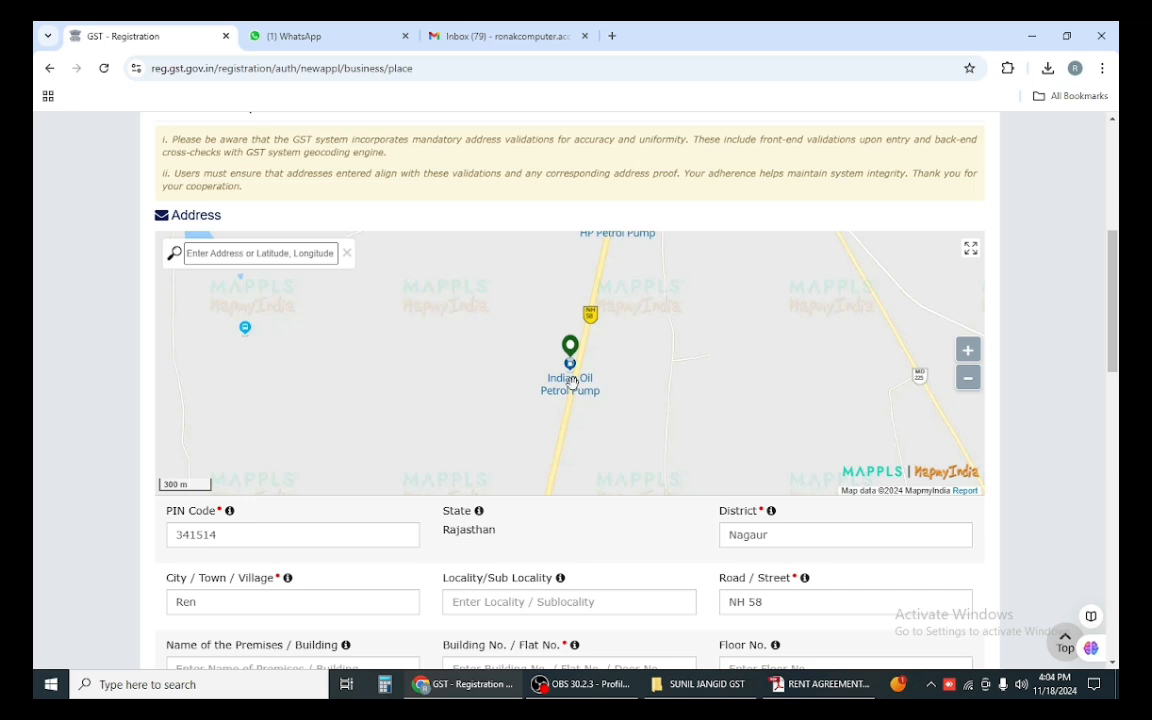
pyautogui.scroll(1, 572, 383)
pyautogui.moveTo(566, 375); pyautogui.dragTo(498, 355)
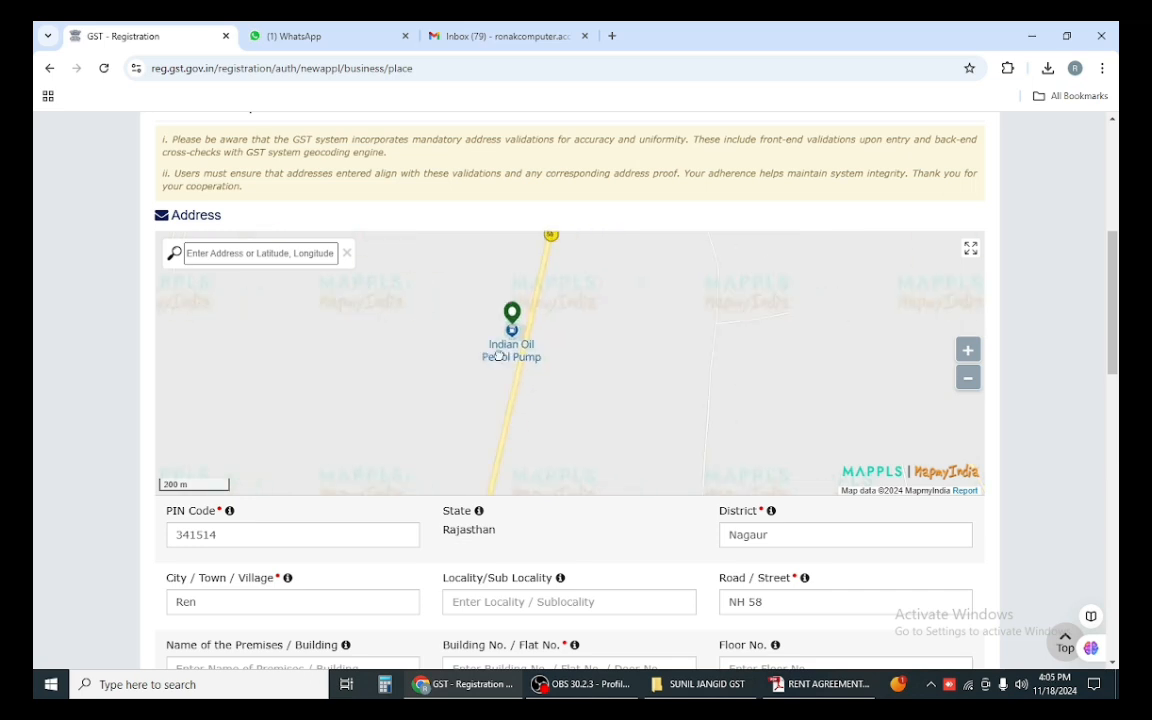
pyautogui.scroll(-1, 445, 355)
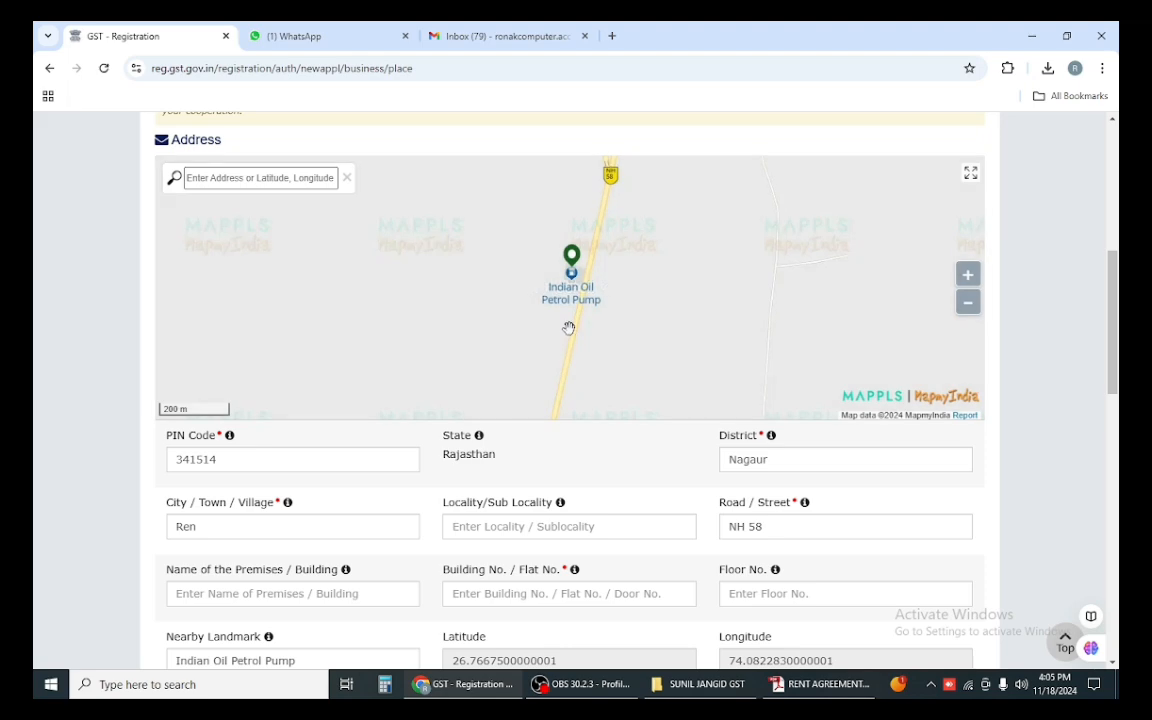
pyautogui.scroll(-1, 468, 327)
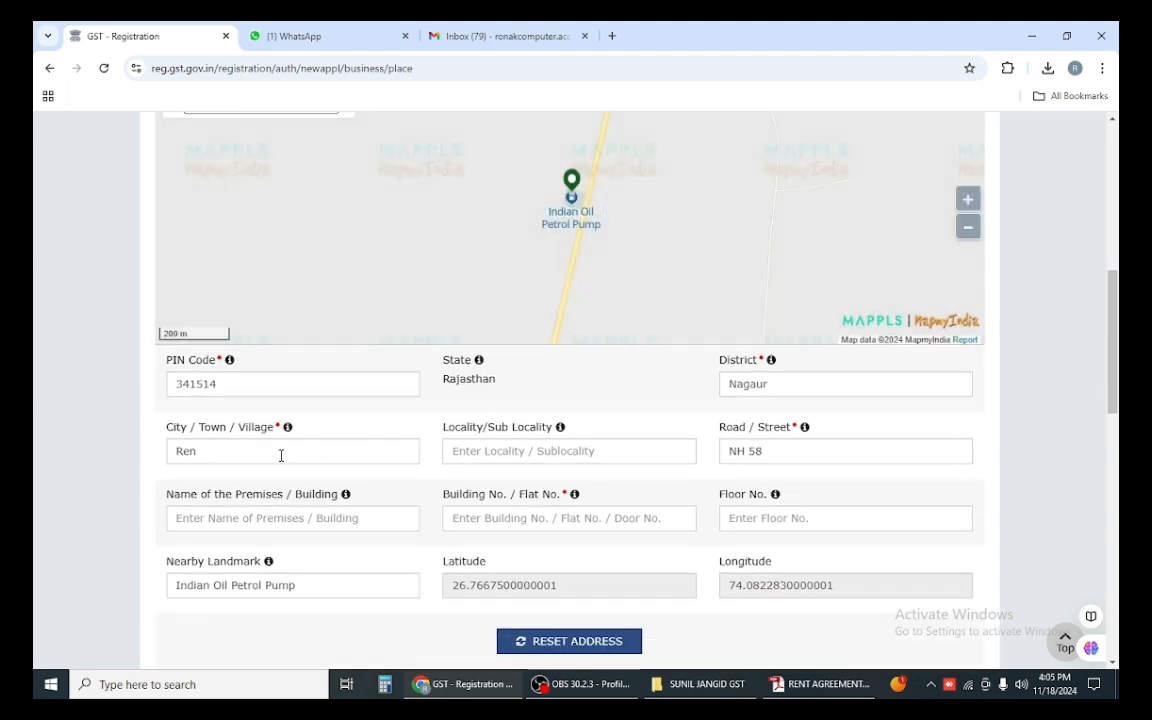
pyautogui.scroll(4, 334, 373)
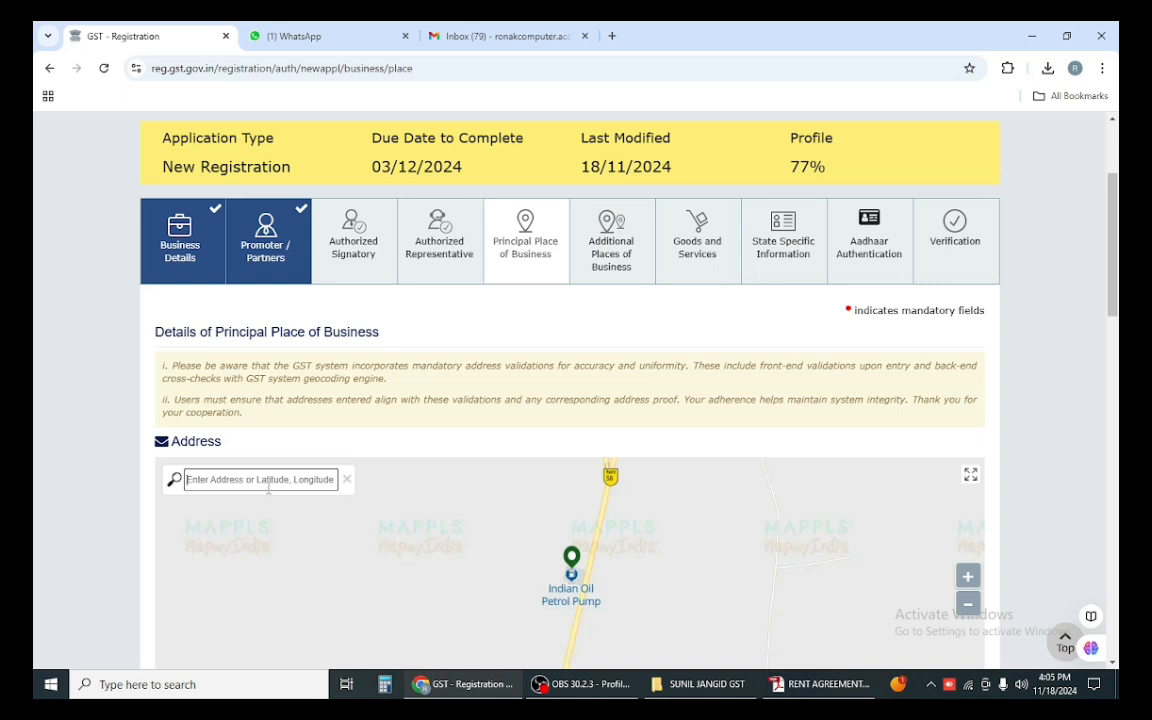
# Step: Search 'indian oil petrol pump dangawas 341510' and confirm the first Merta petrol pump suggestion
pyautogui.write('indian ')
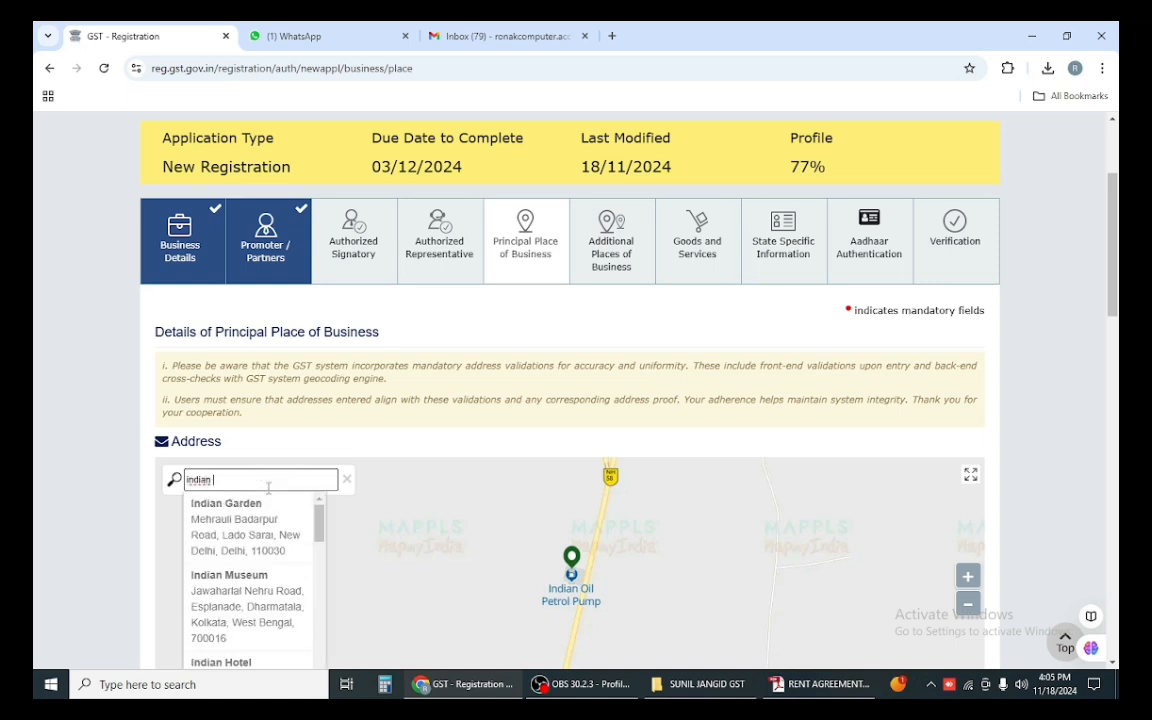
pyautogui.write('oi')
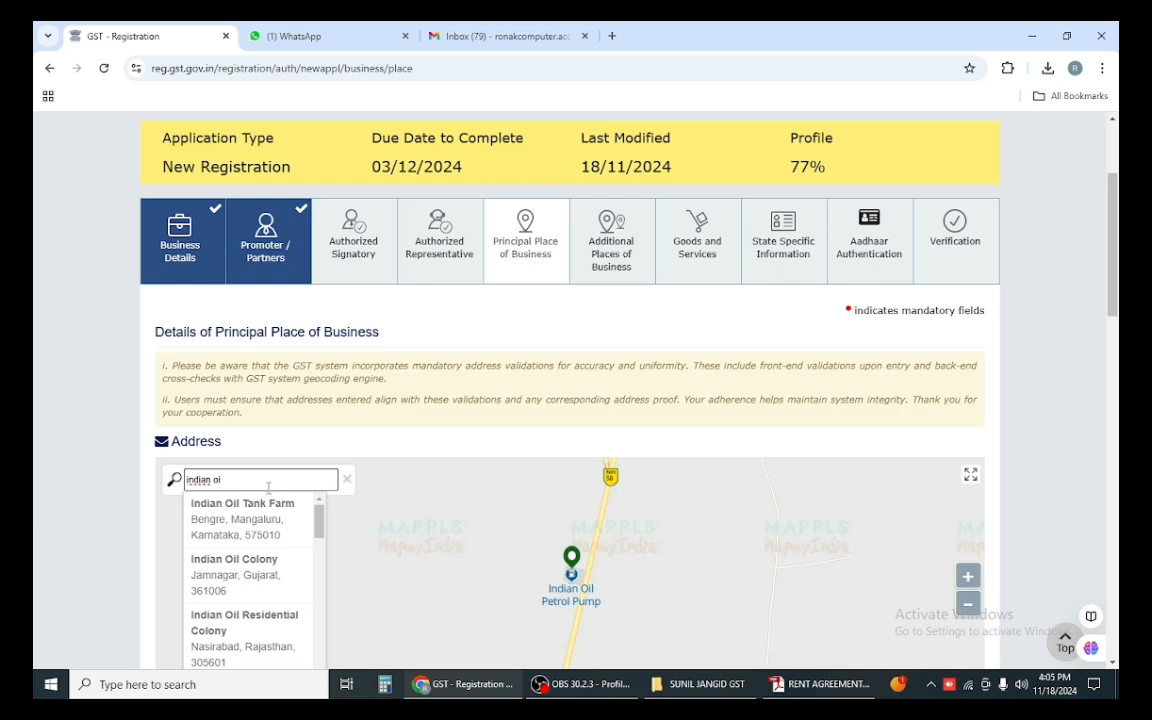
pyautogui.write('l')
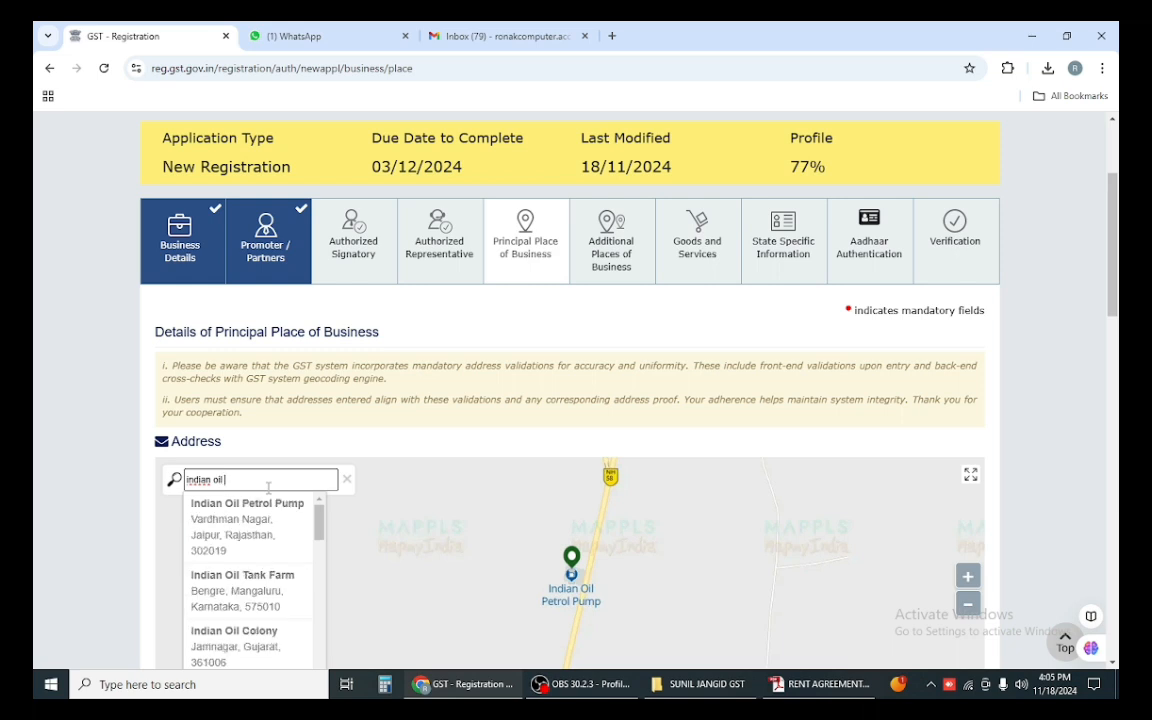
pyautogui.write(' petro')
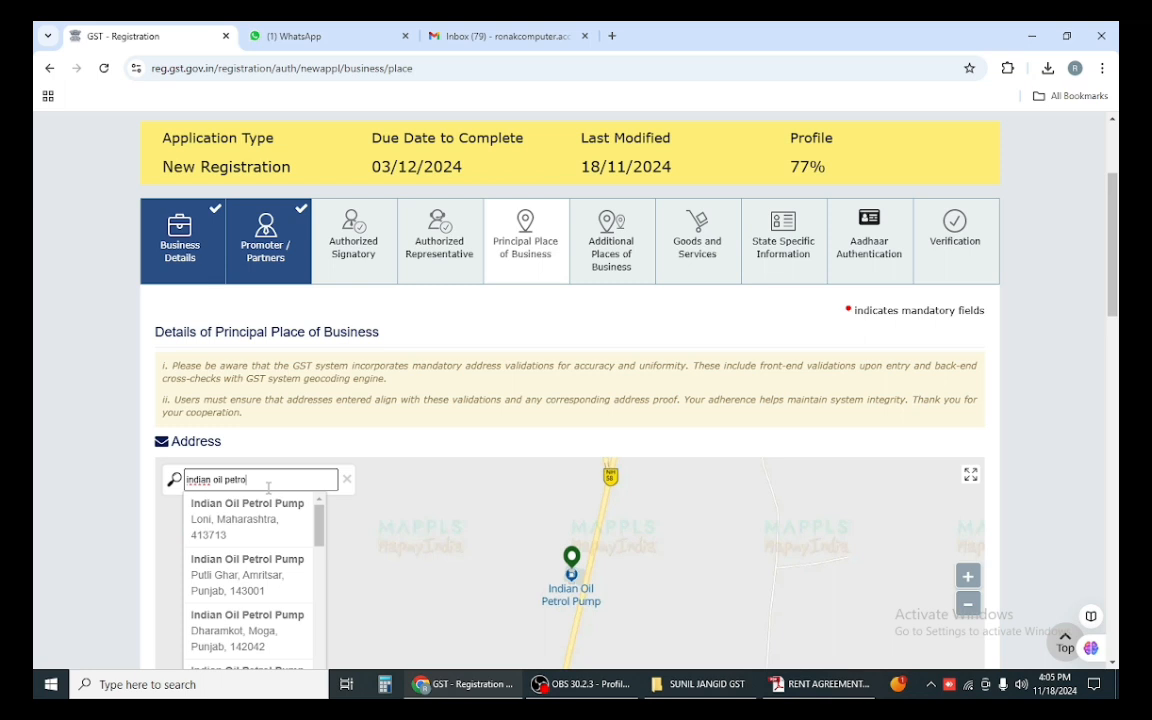
pyautogui.write('l pump dangawaas')
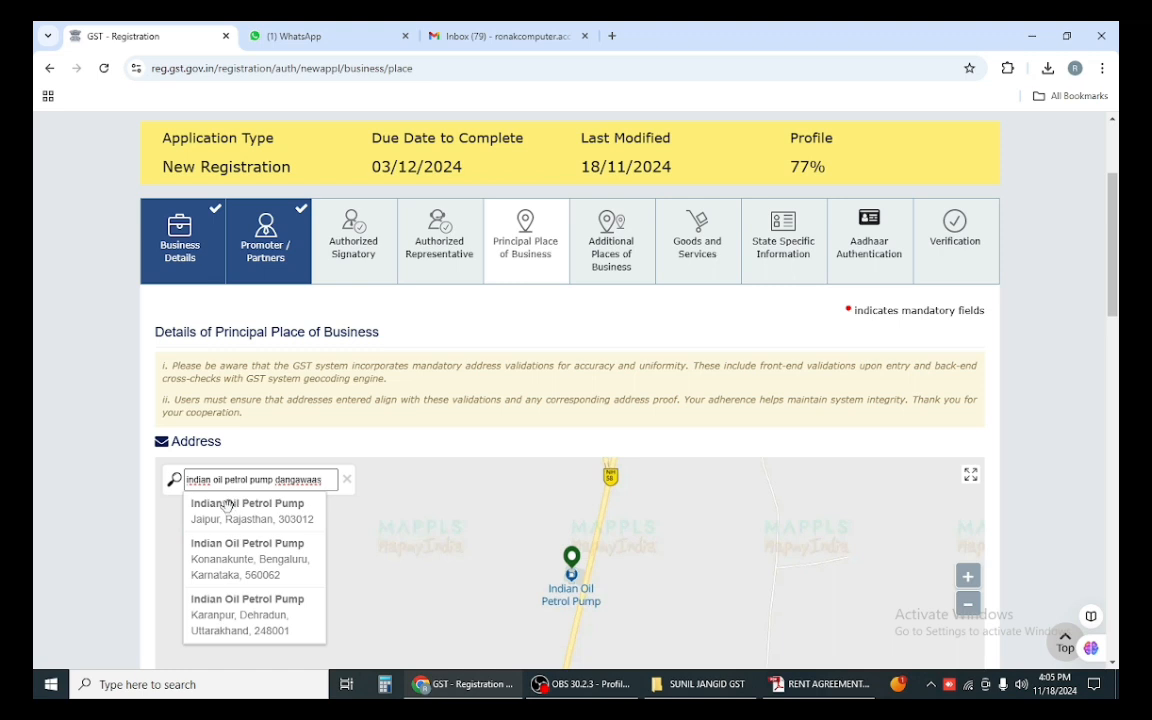
pyautogui.press('BackSpace')
pyautogui.press('BackSpace')
pyautogui.write('s')
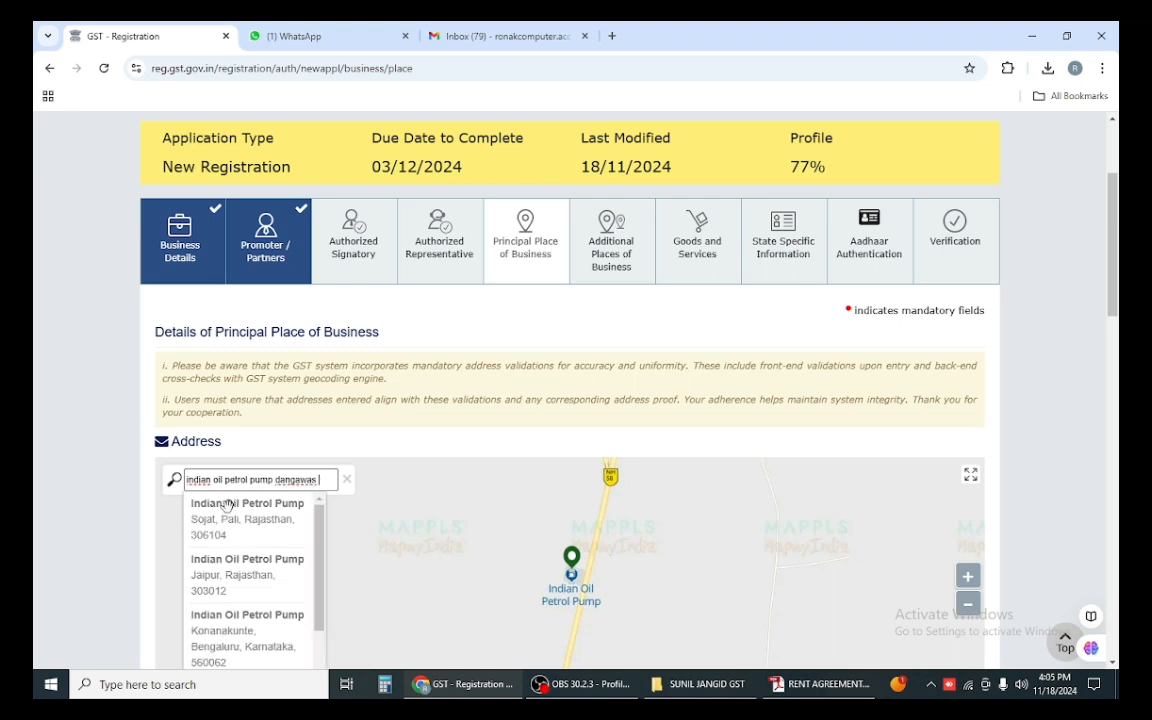
pyautogui.write(' 341510')
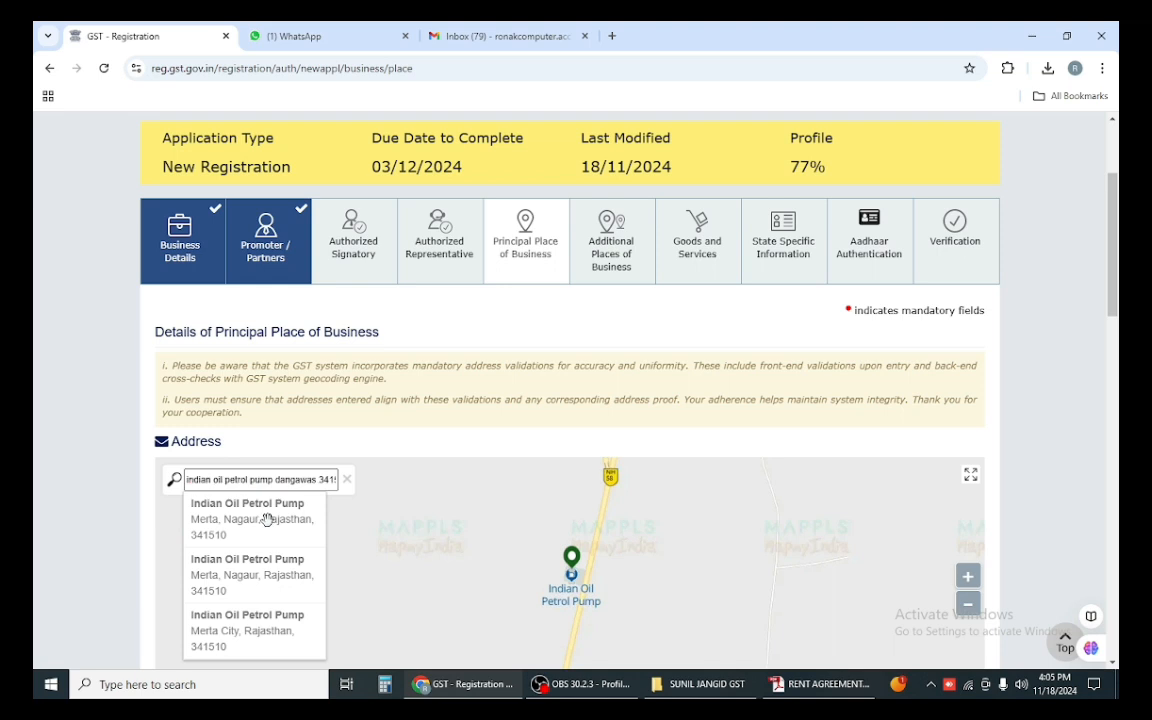
pyautogui.click(266, 520)
pyautogui.click(570, 535)
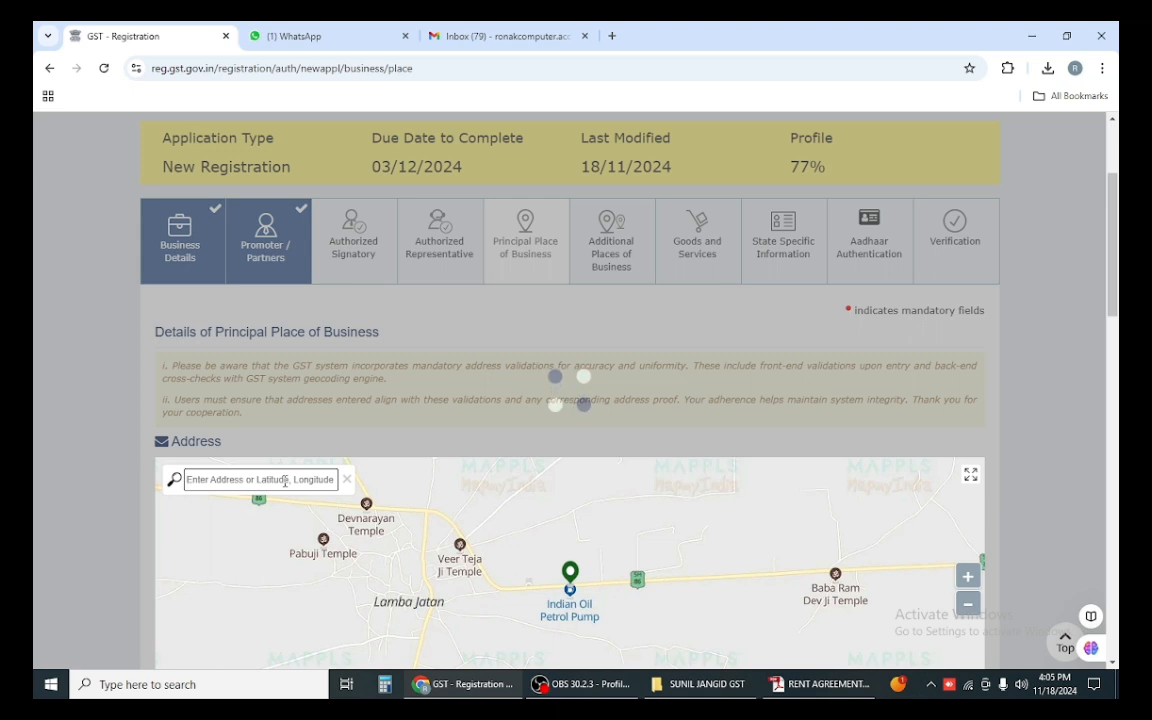
# Step: Search 'indian oil petrol pump 341510' and confirm the Merta City result, filling PIN 341510, Nagaur
pyautogui.write('india')
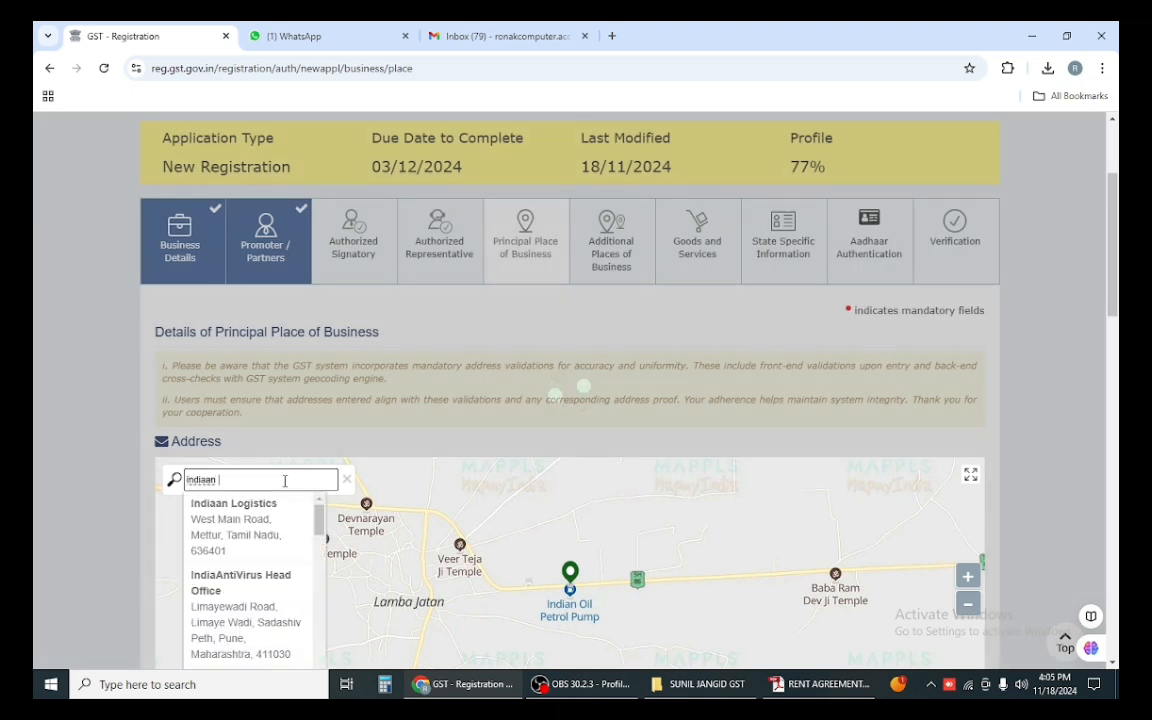
pyautogui.write('n ')
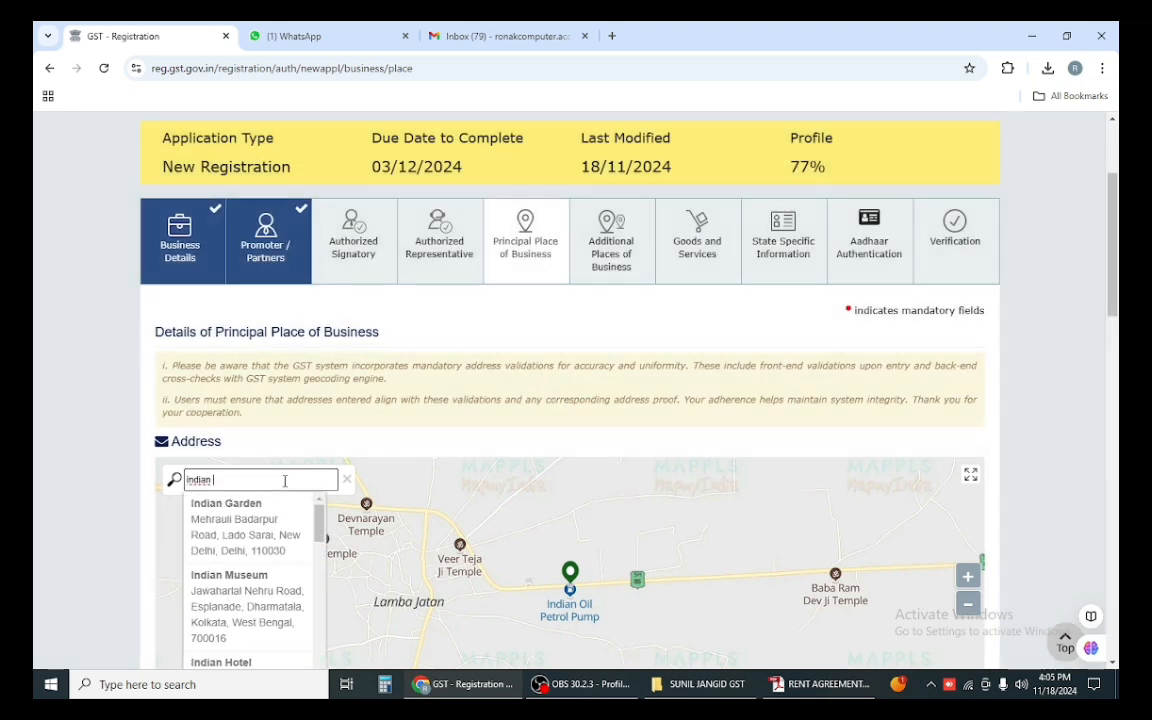
pyautogui.write('oil')
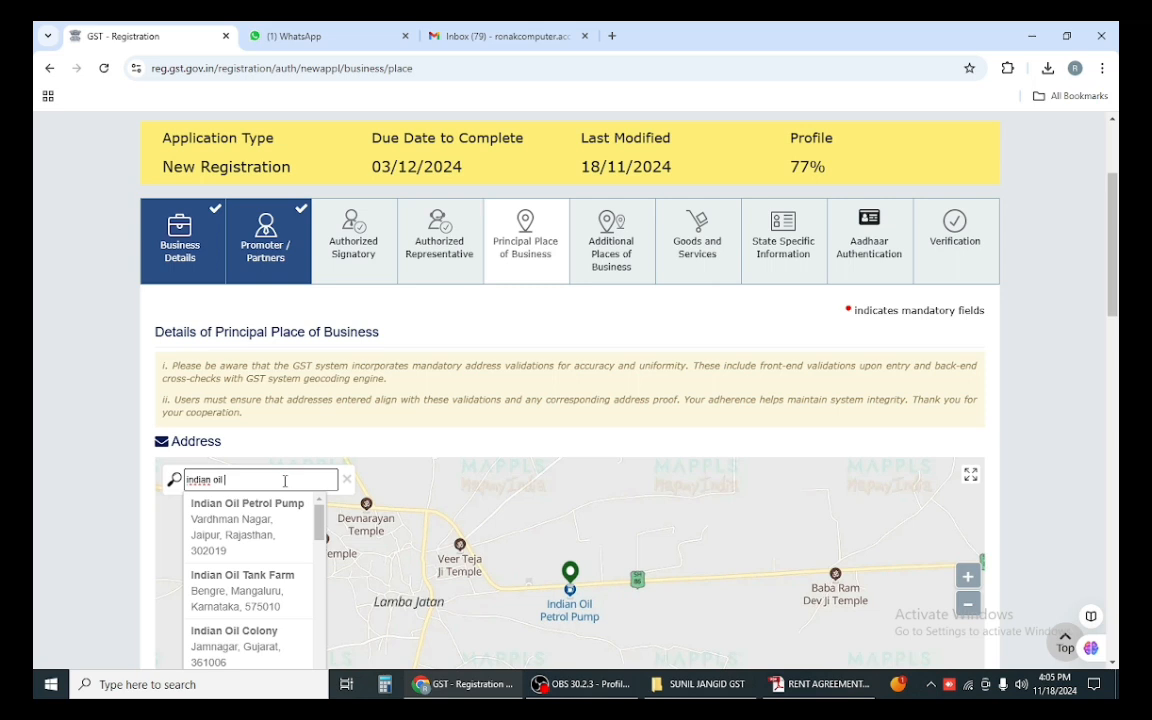
pyautogui.write(' petro')
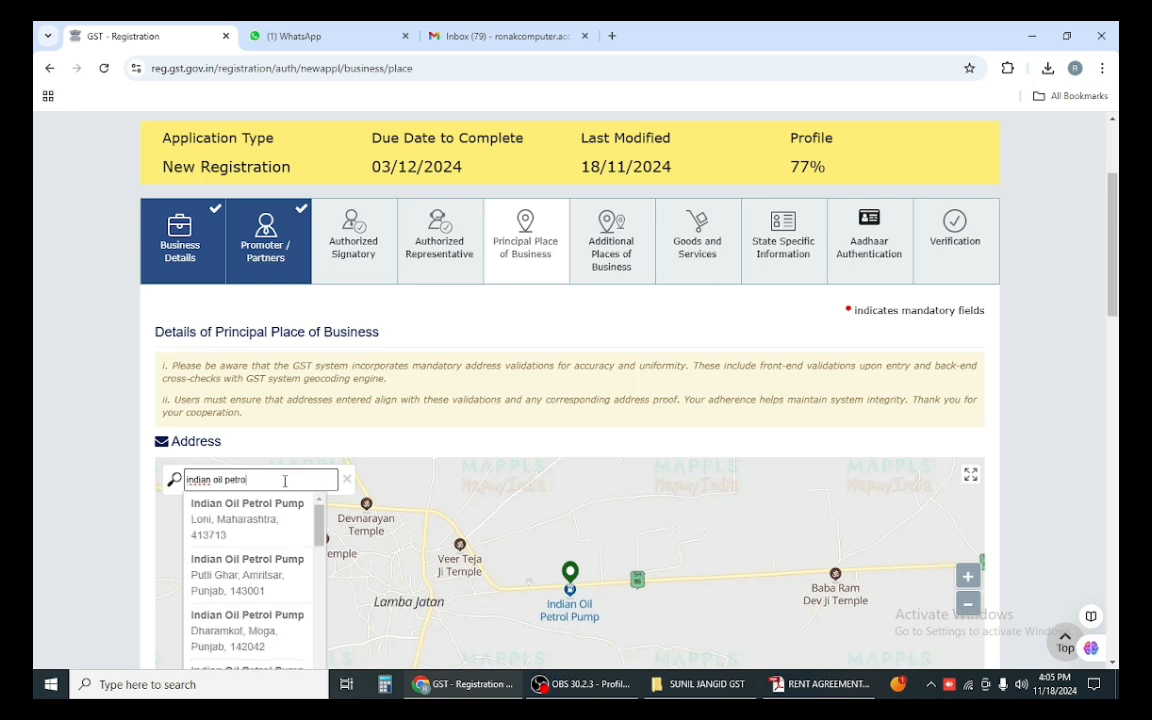
pyautogui.write('l pump 341510')
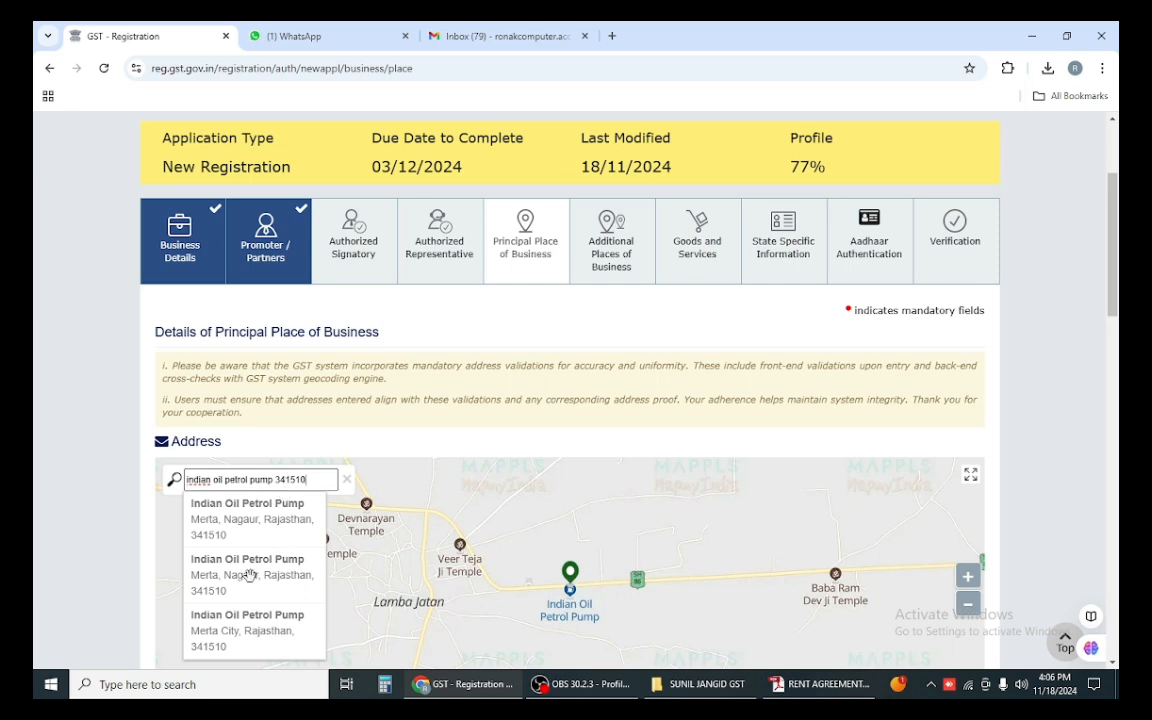
pyautogui.click(274, 618)
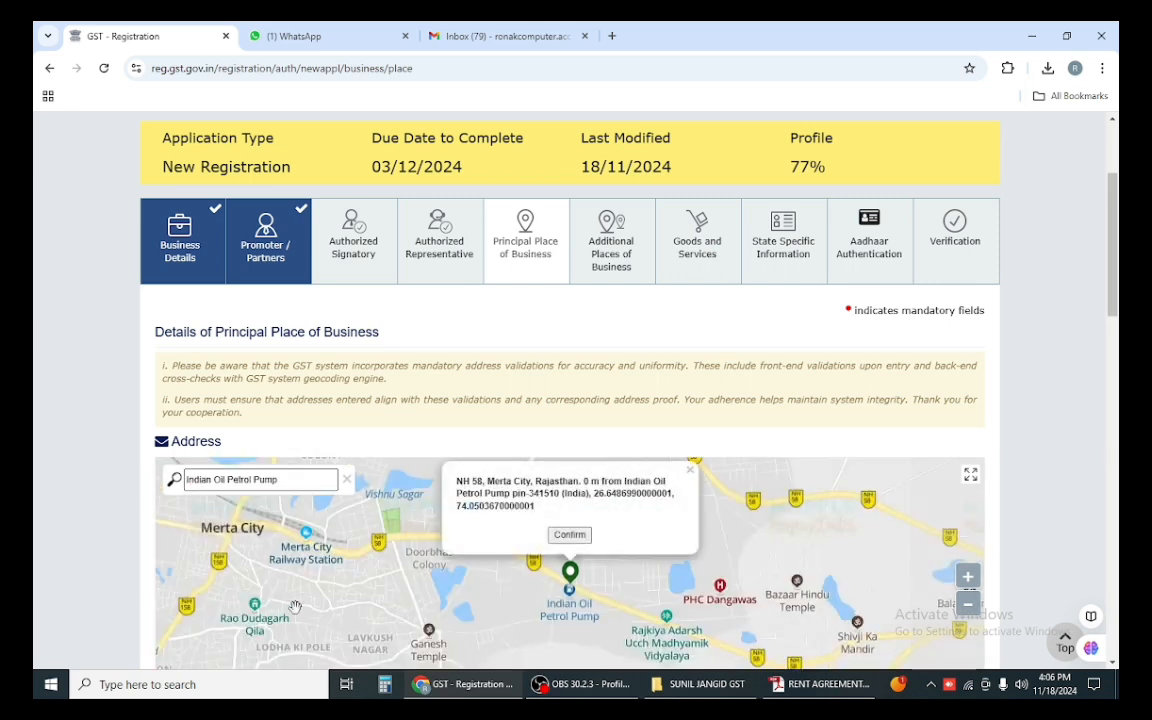
pyautogui.click(569, 534)
pyautogui.scroll(-1, 540, 573)
pyautogui.scroll(-1, 540, 573)
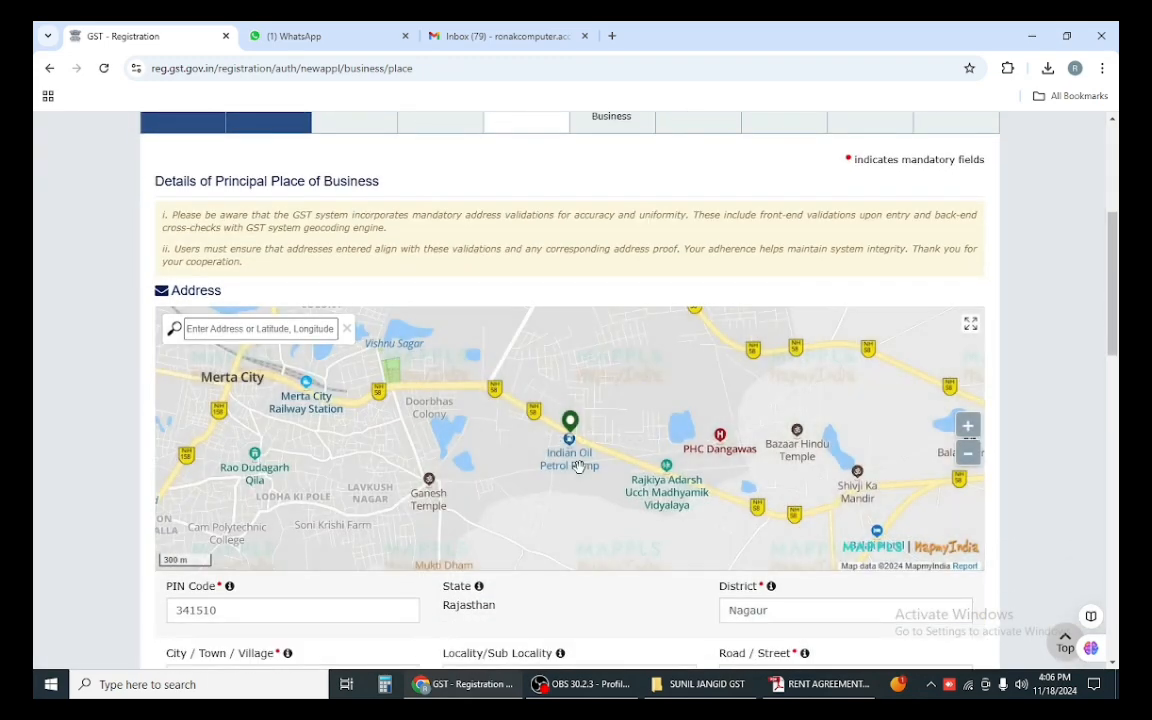
# Step: Enter MERTA CITY as the locality
pyautogui.scroll(-3, 578, 452)
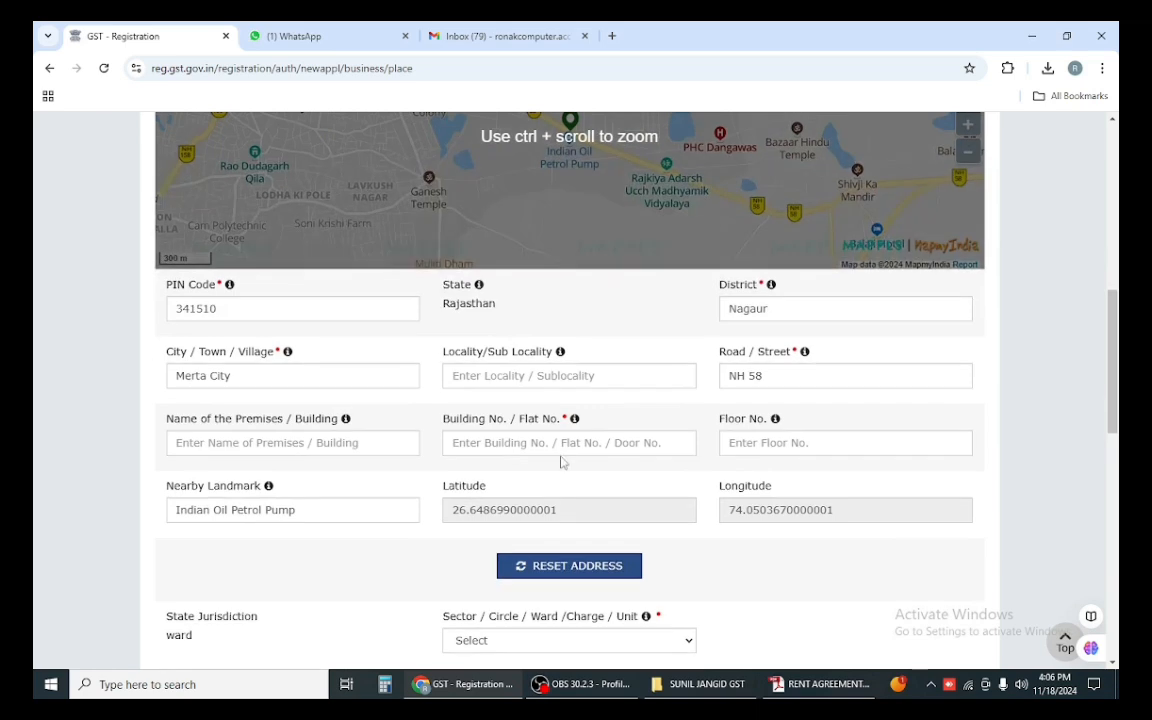
pyautogui.click(527, 372)
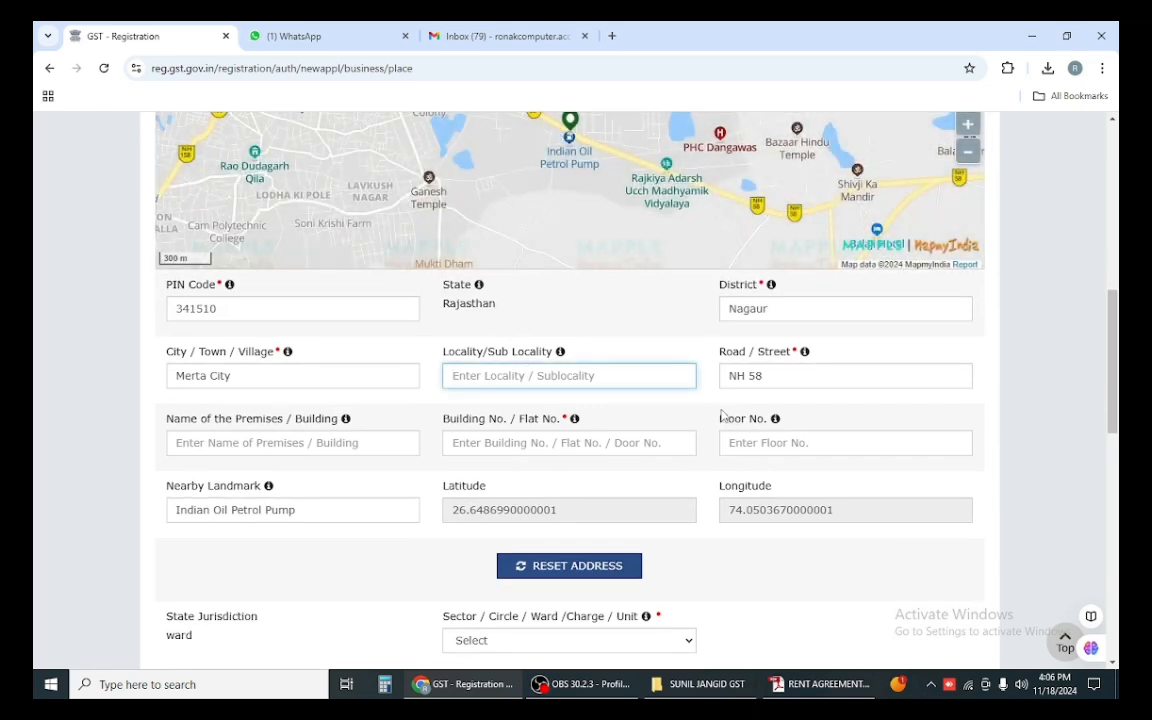
pyautogui.write('mERT')
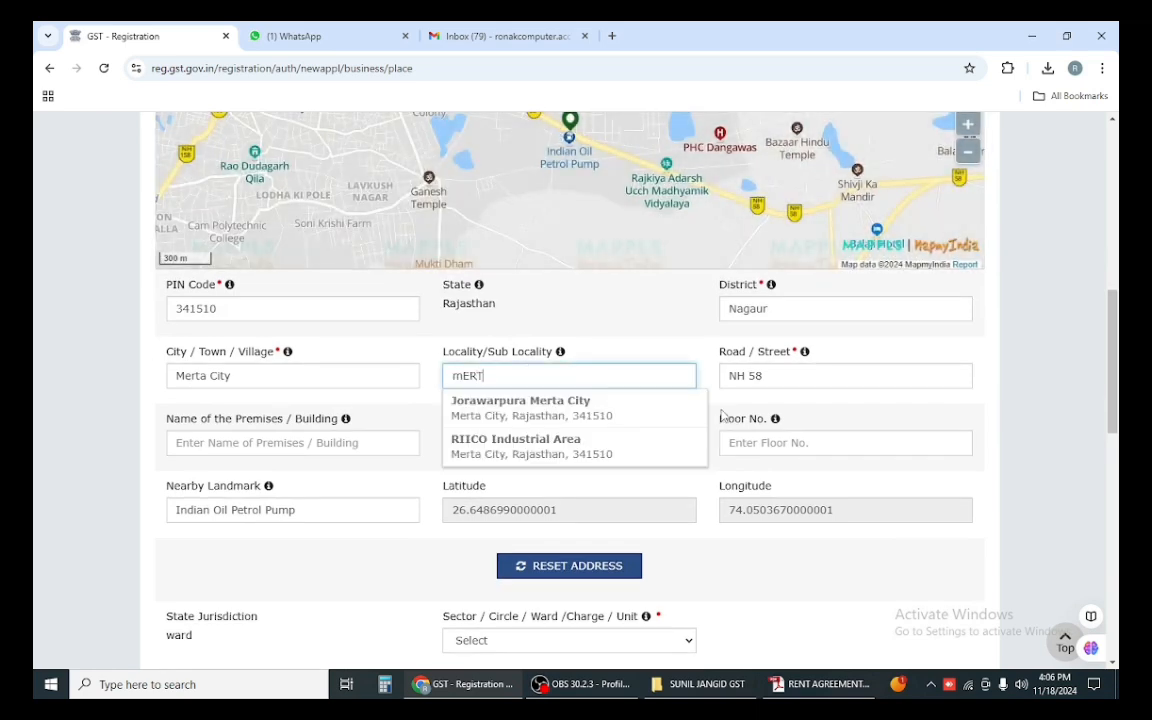
pyautogui.press('BackSpace')
pyautogui.press('BackSpace')
pyautogui.press('BackSpace')
pyautogui.press('BackSpace')
pyautogui.write('MERTA')
pyautogui.click(386, 555)
pyautogui.click(290, 440)
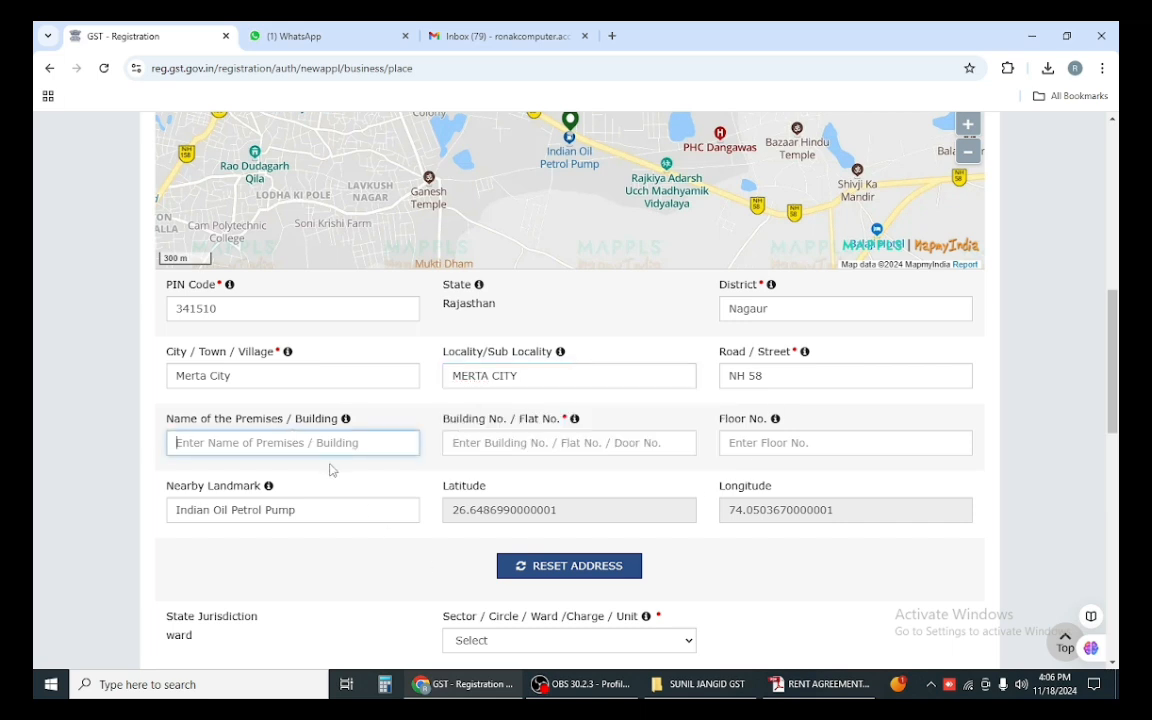
pyautogui.click(815, 688)
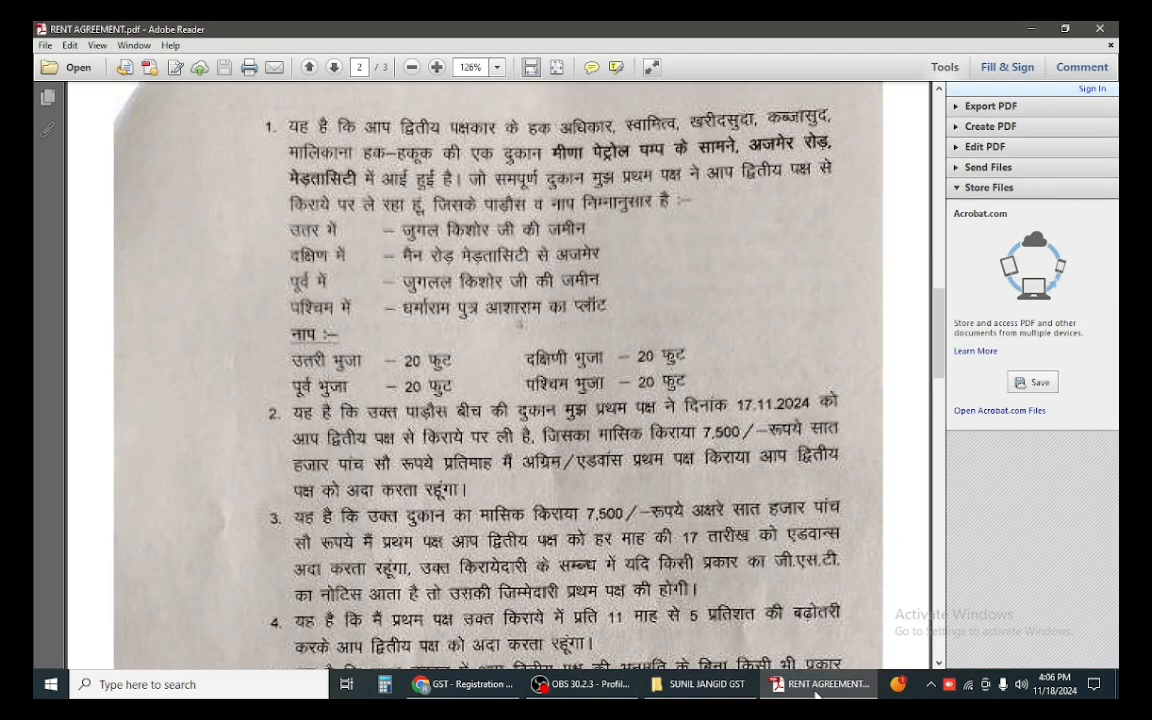
pyautogui.click(815, 692)
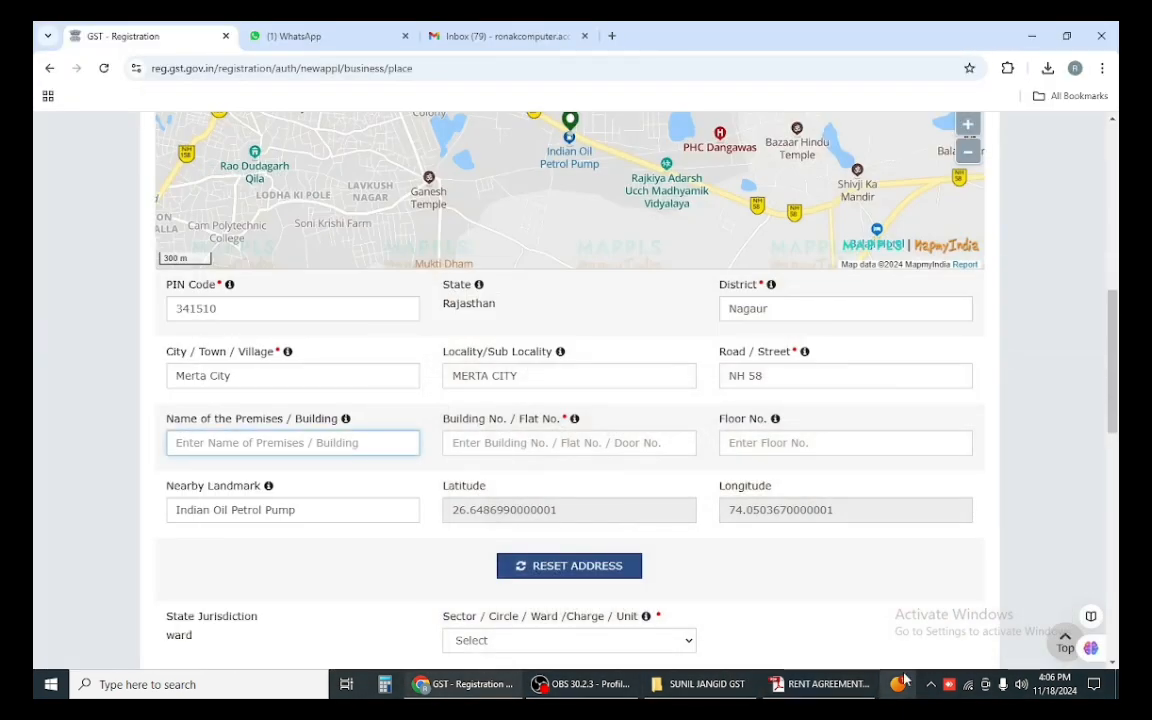
pyautogui.write('MEENA P')
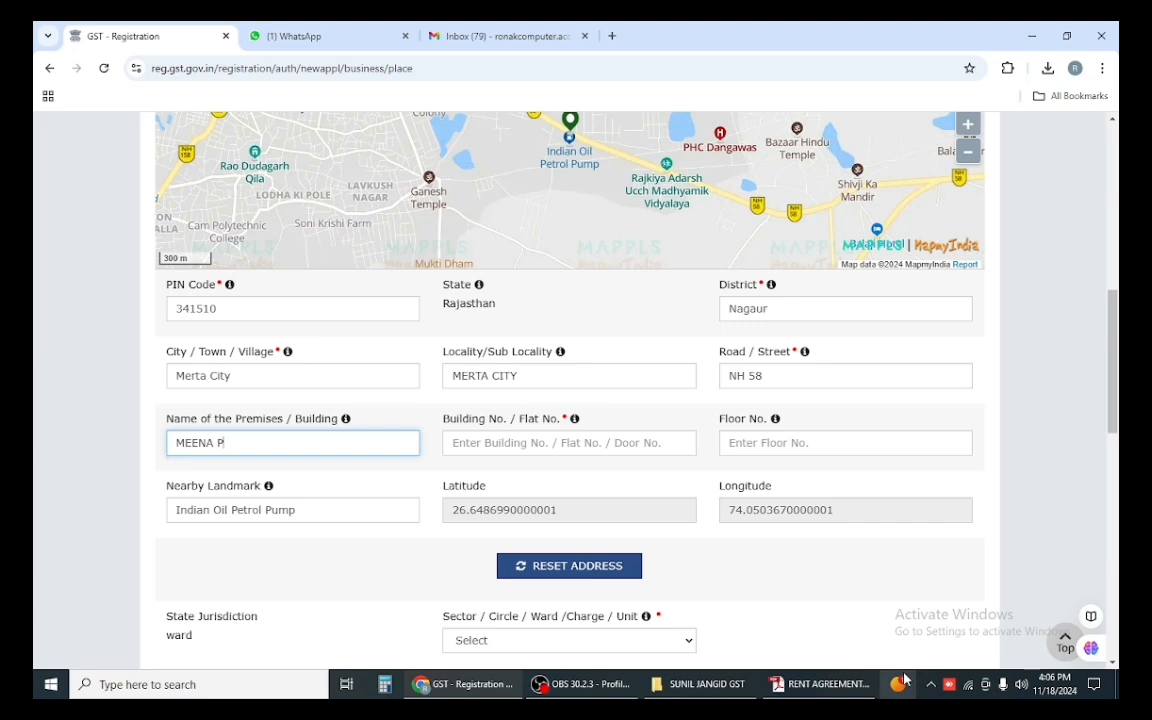
pyautogui.write('E')
pyautogui.moveTo(903, 680)
pyautogui.write('TROL')
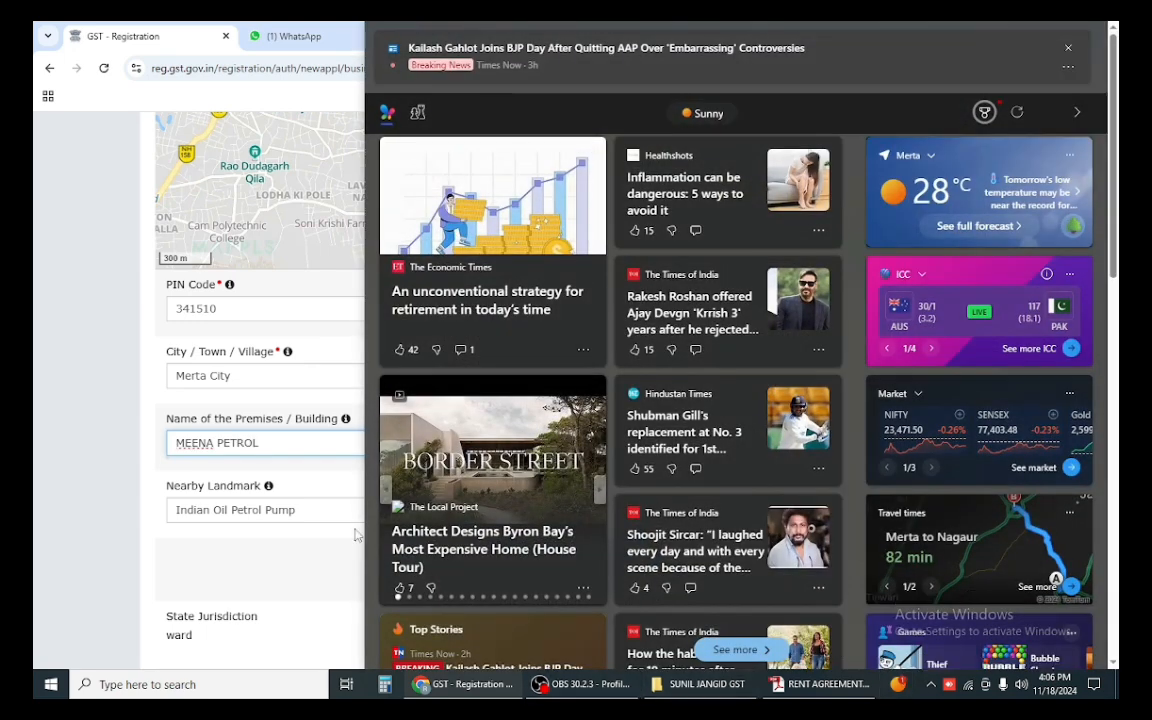
pyautogui.click(291, 438)
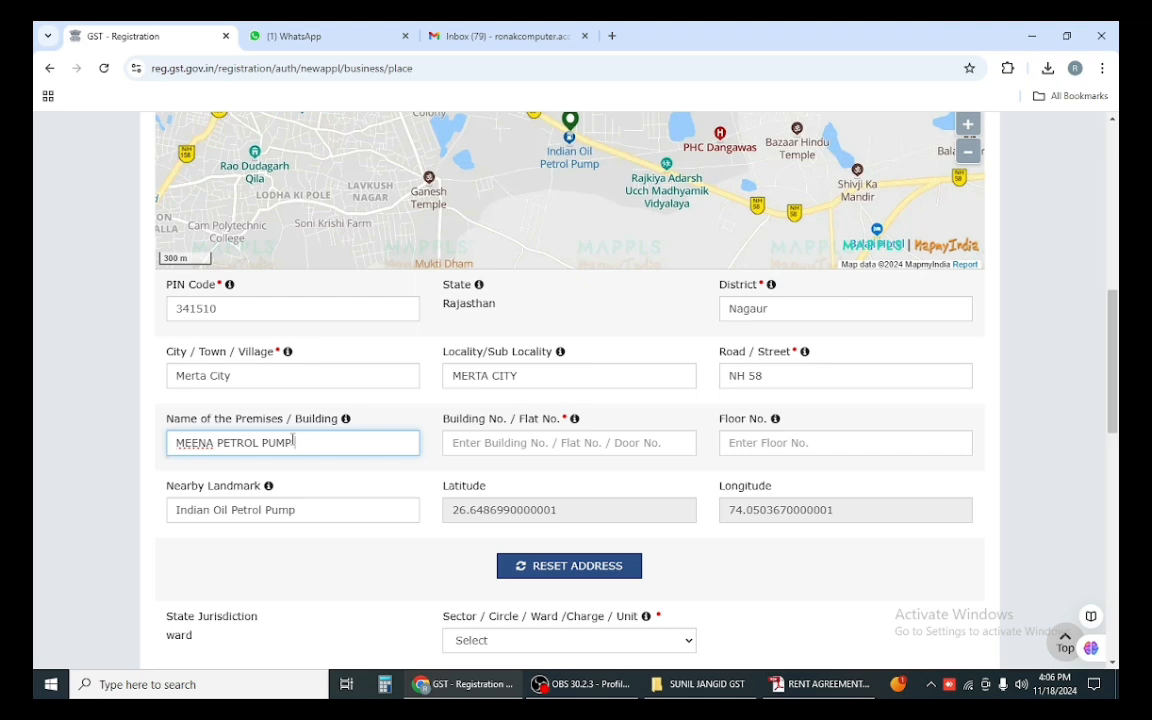
pyautogui.write('PUMP KE SAMNE')
pyautogui.click(795, 686)
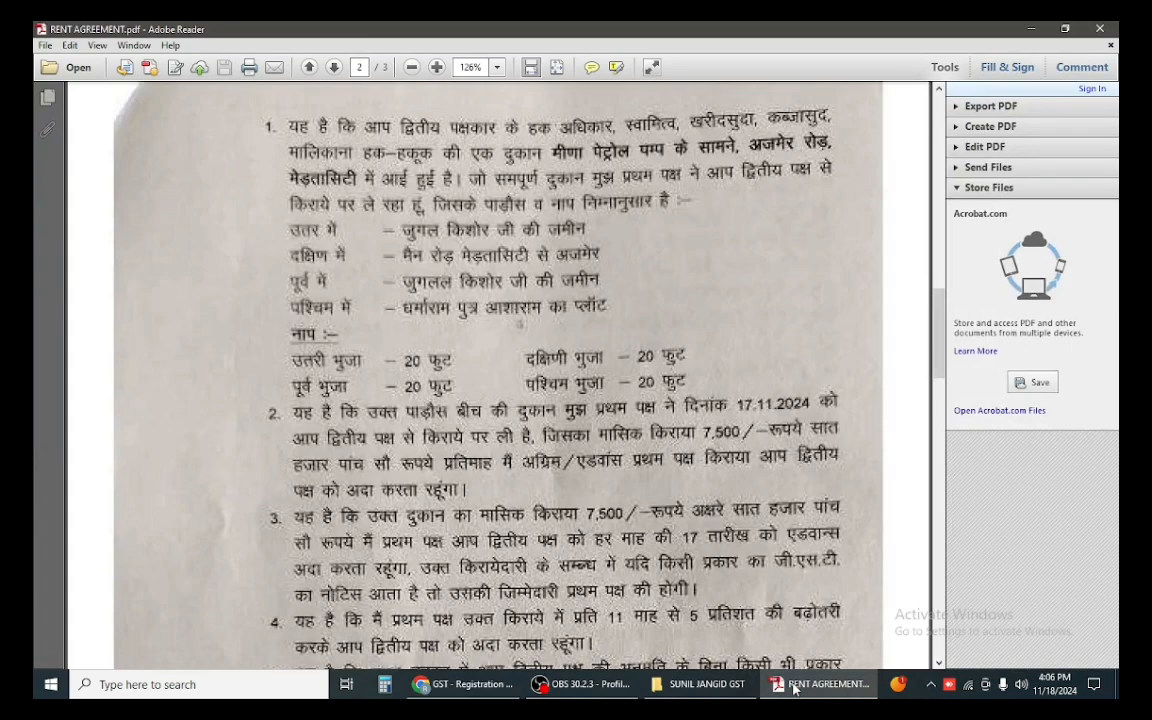
pyautogui.click(795, 686)
pyautogui.click(661, 437)
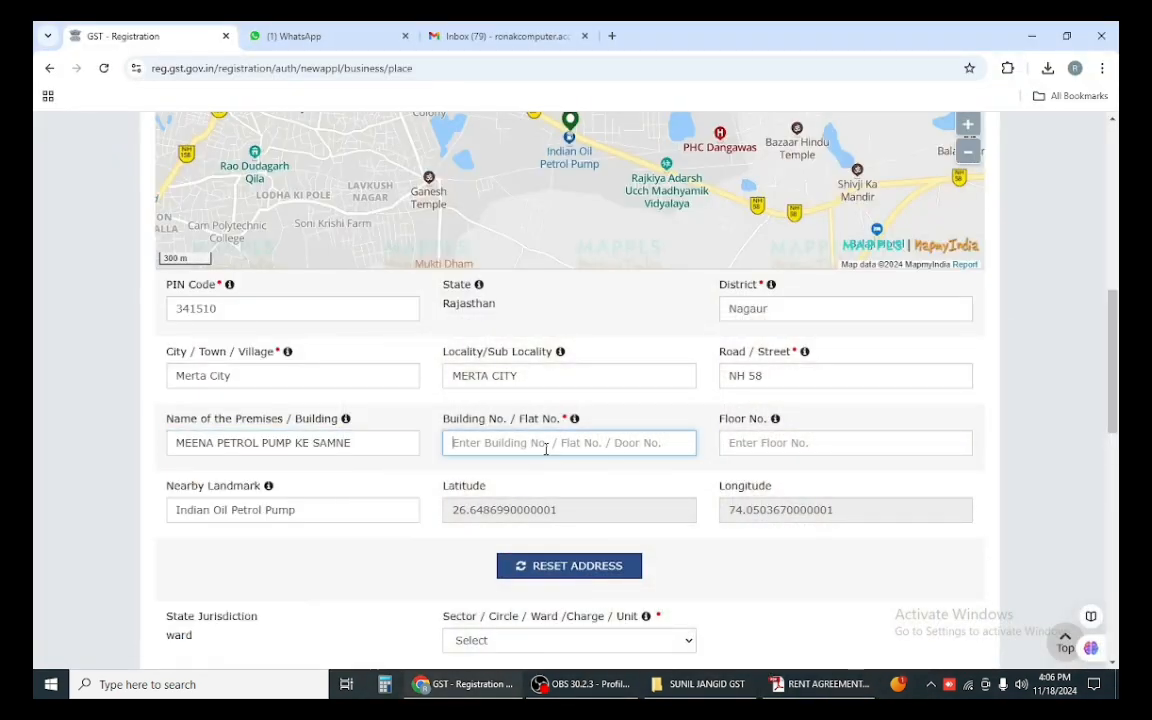
pyautogui.write('AJMER ROAD')
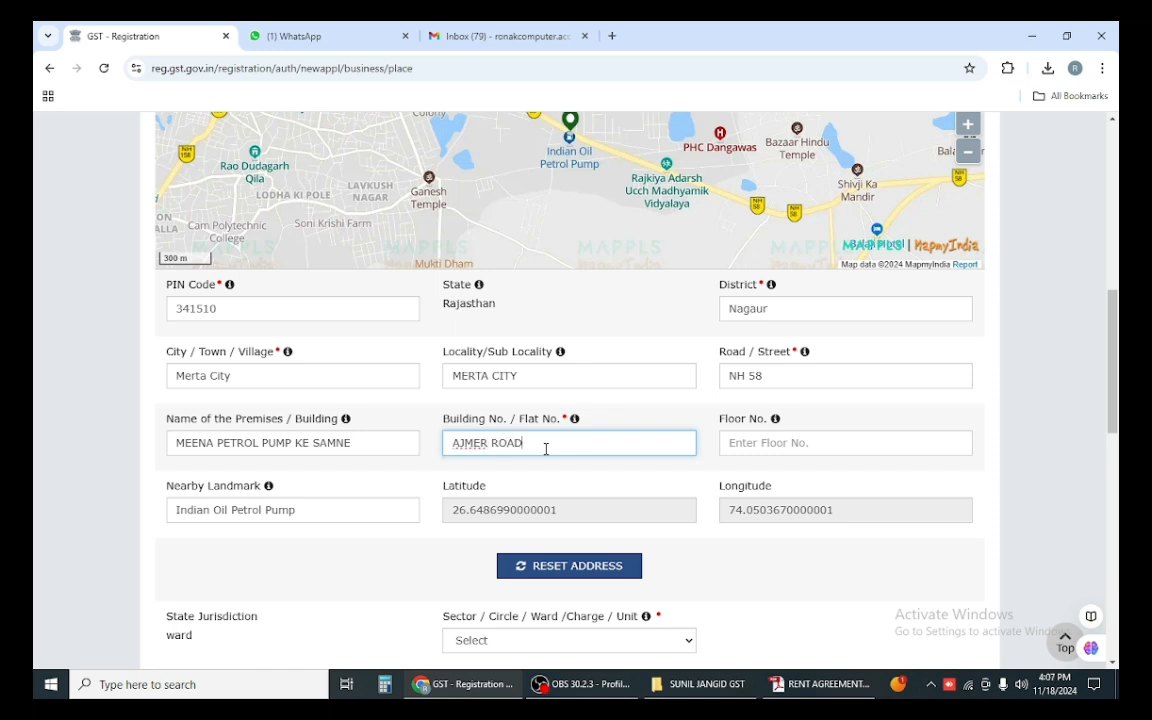
# Step: Set the Sector/Circle/Ward to Circle - Merta City, AC / CTO Ward
pyautogui.click(390, 546)
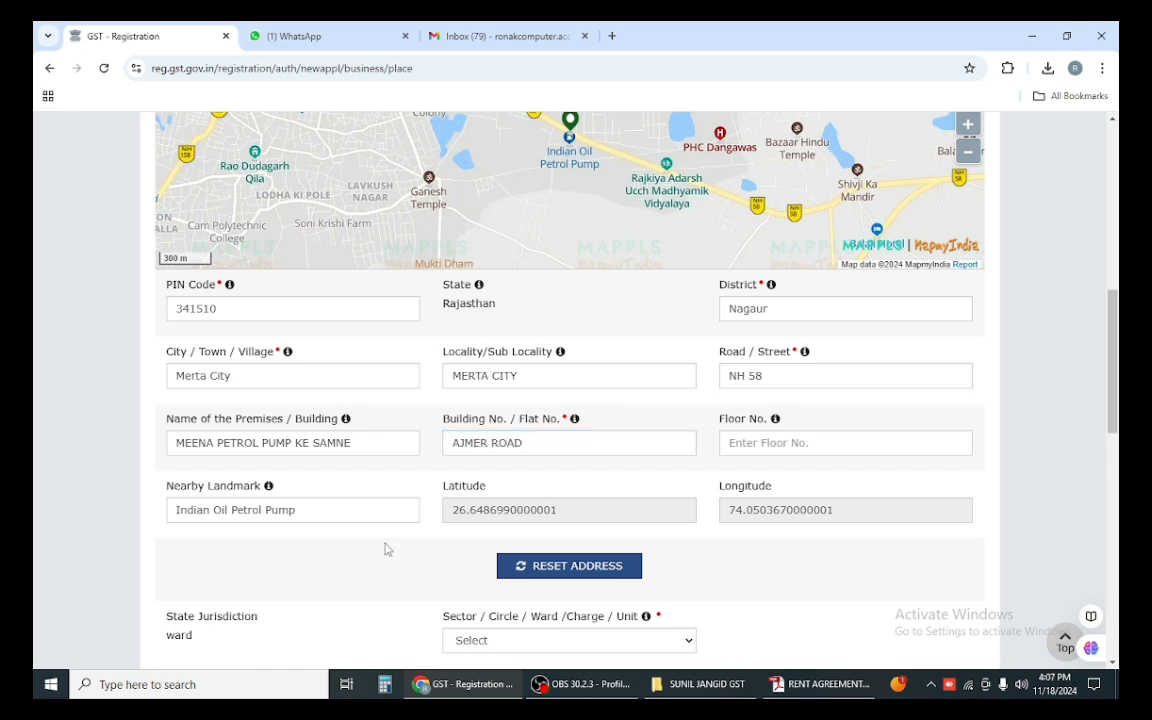
pyautogui.scroll(-2, 390, 546)
pyautogui.scroll(-2, 387, 530)
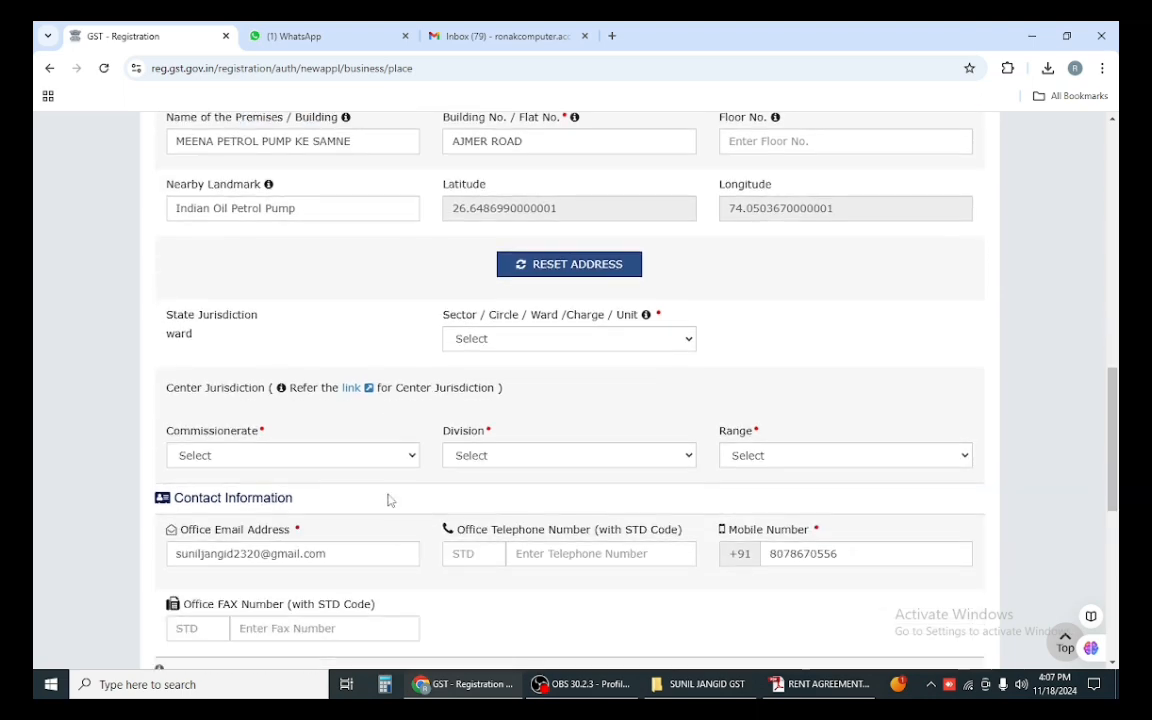
pyautogui.click(522, 350)
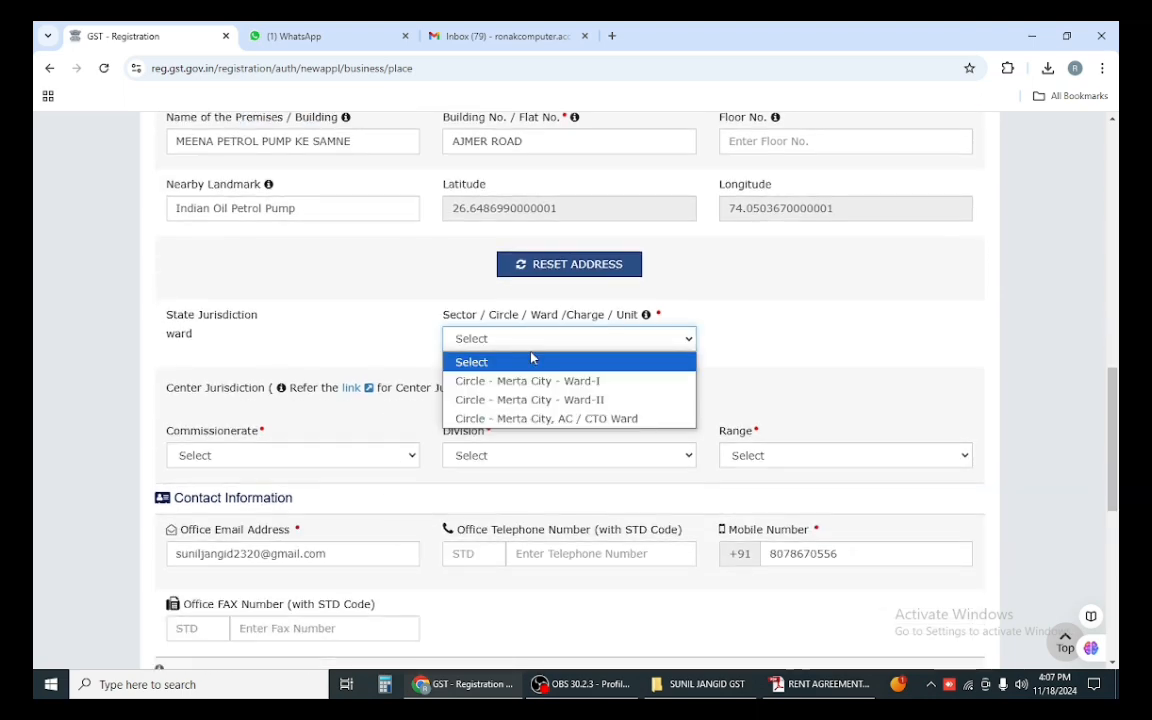
pyautogui.click(576, 419)
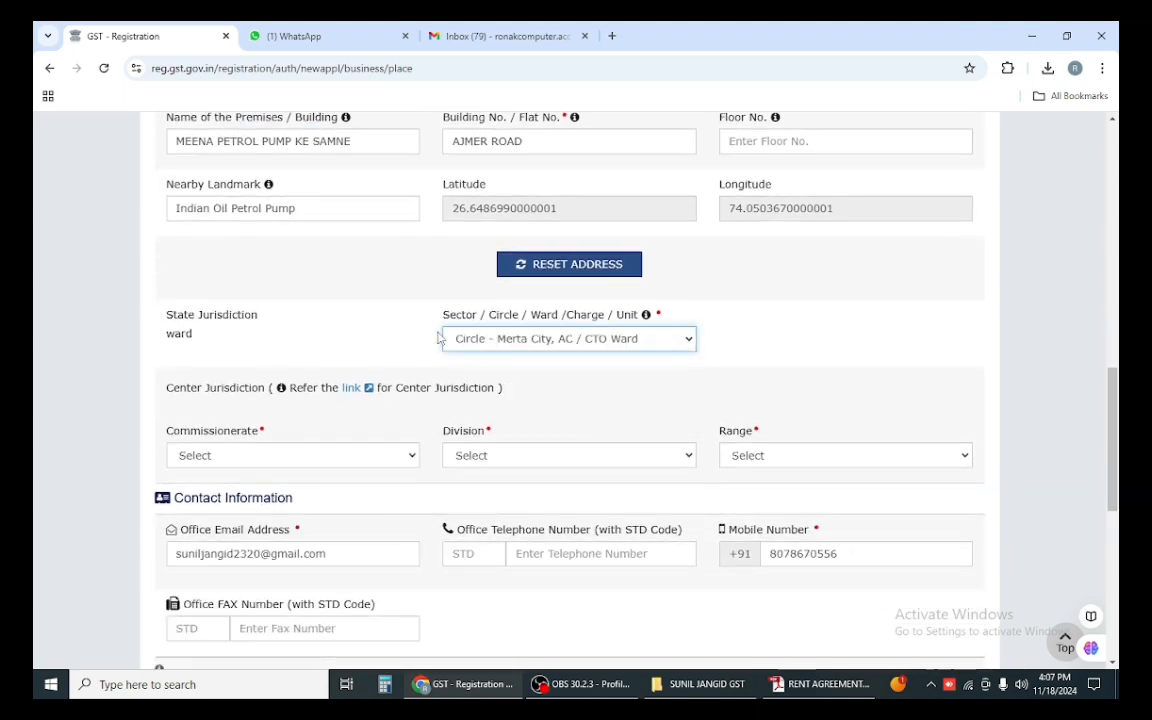
pyautogui.scroll(4, 406, 342)
pyautogui.scroll(-2, 411, 346)
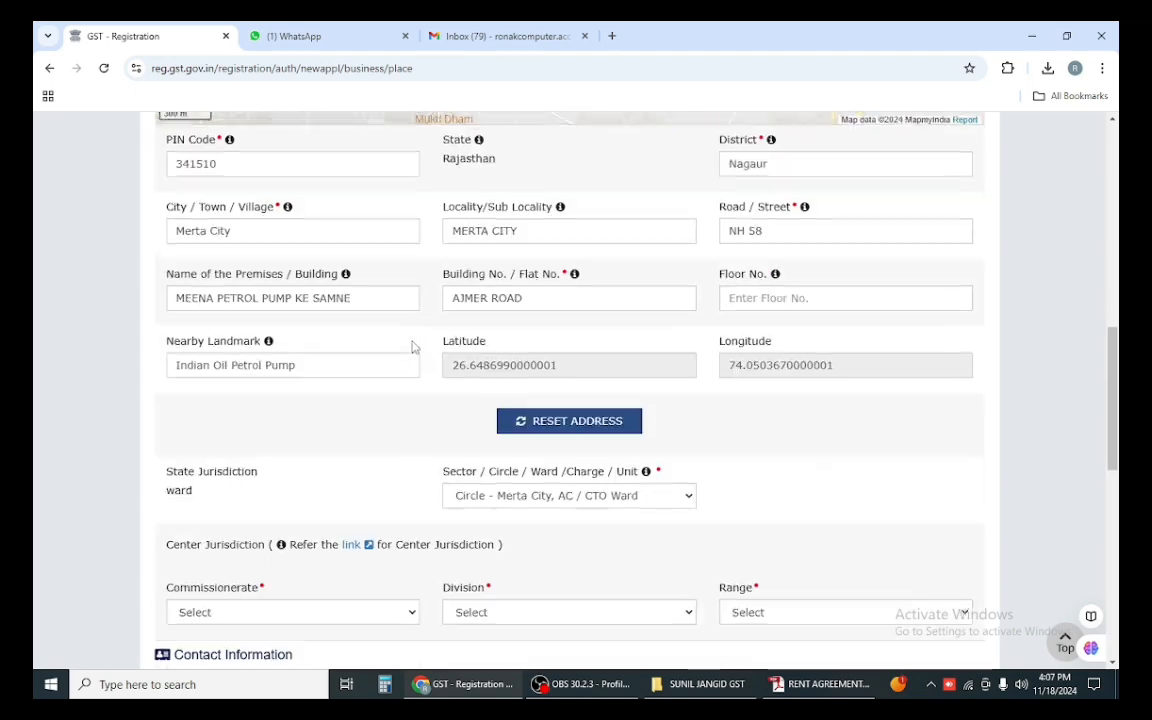
pyautogui.scroll(-2, 412, 352)
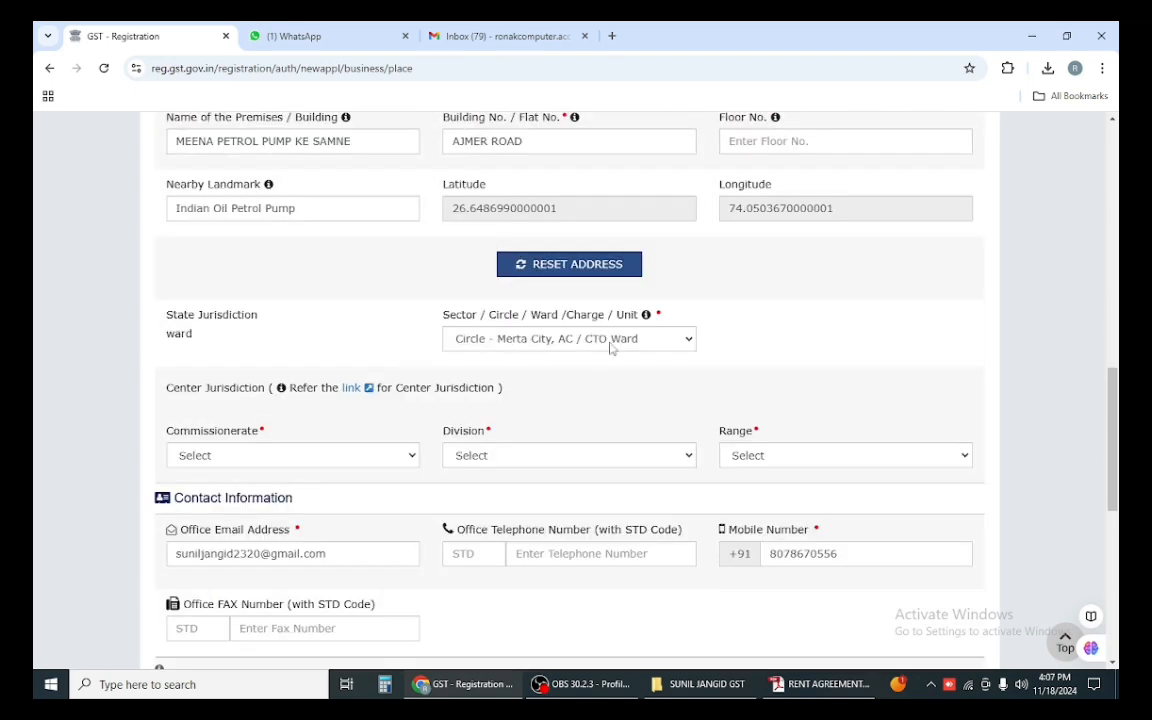
pyautogui.click(586, 686)
pyautogui.click(586, 686)
pyautogui.click(505, 342)
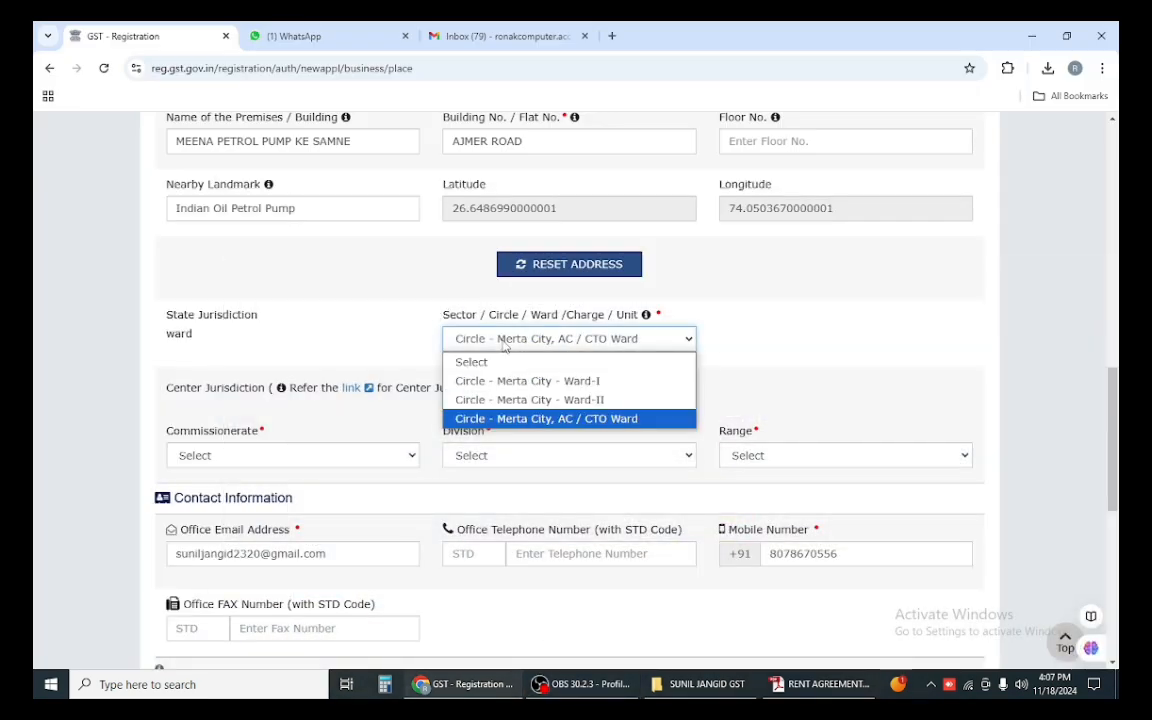
pyautogui.click(507, 420)
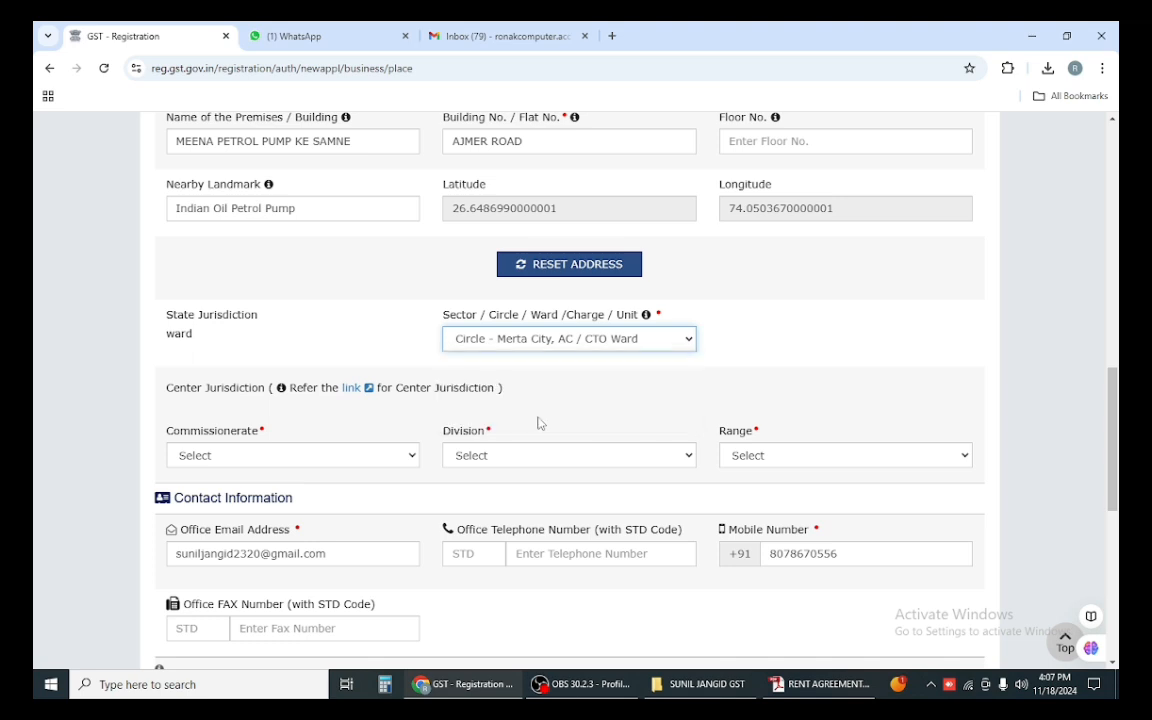
pyautogui.scroll(-2, 340, 317)
# Step: Set centre jurisdiction to JODHPUR, GST DIVISION-C JODHPUR and GST RANGE-XII -MERTA
pyautogui.click(278, 305)
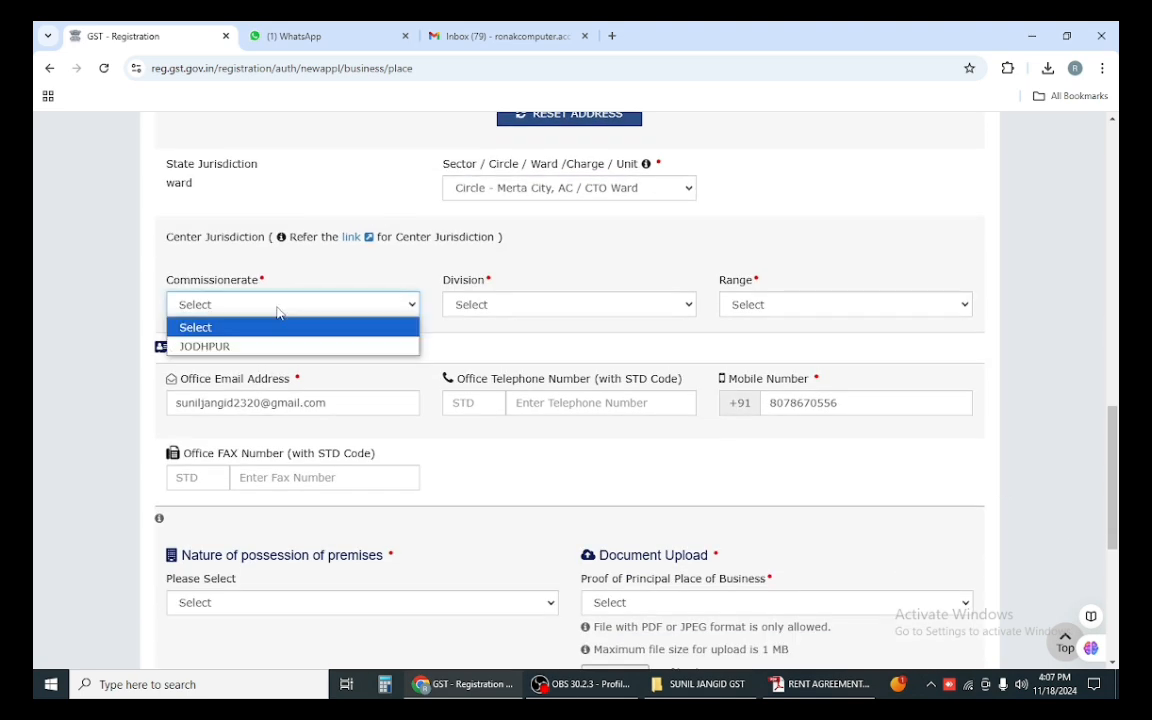
pyautogui.click(241, 347)
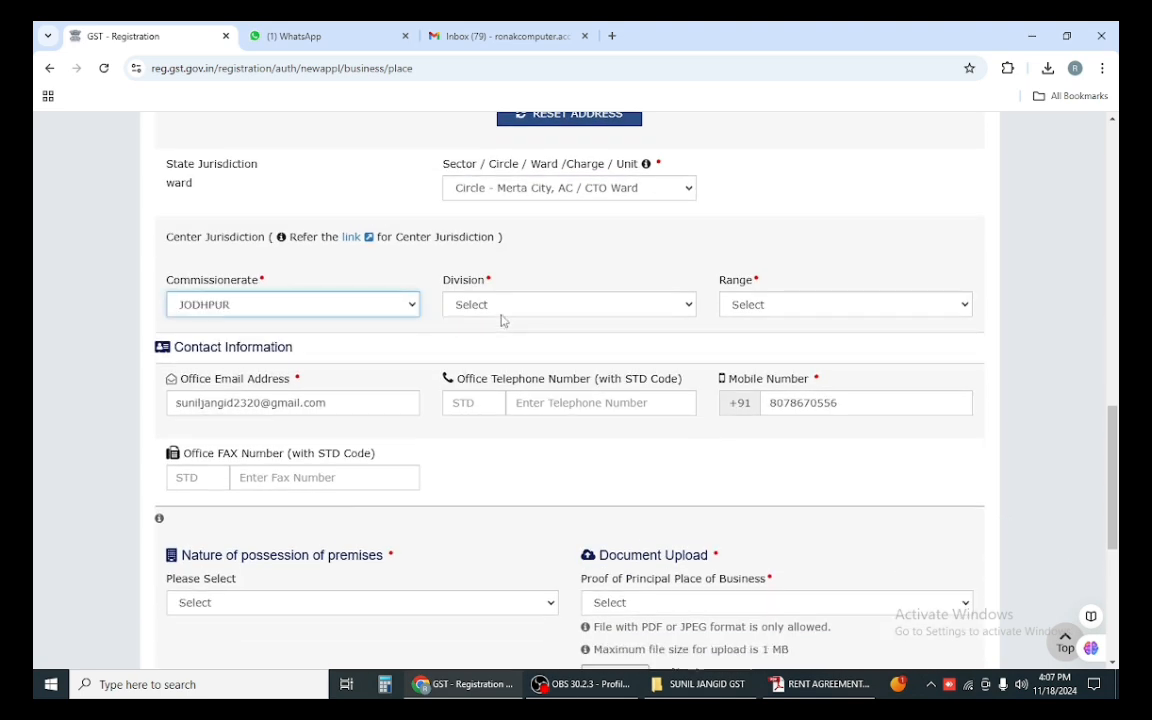
pyautogui.click(487, 309)
pyautogui.click(509, 346)
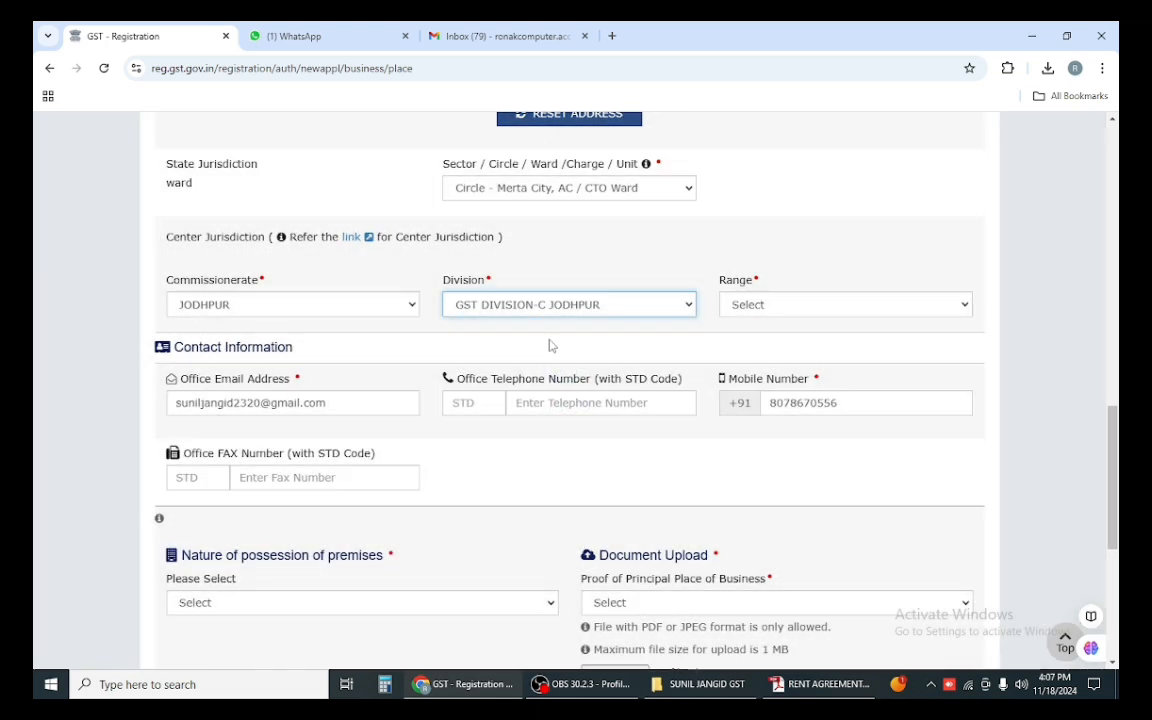
pyautogui.click(879, 308)
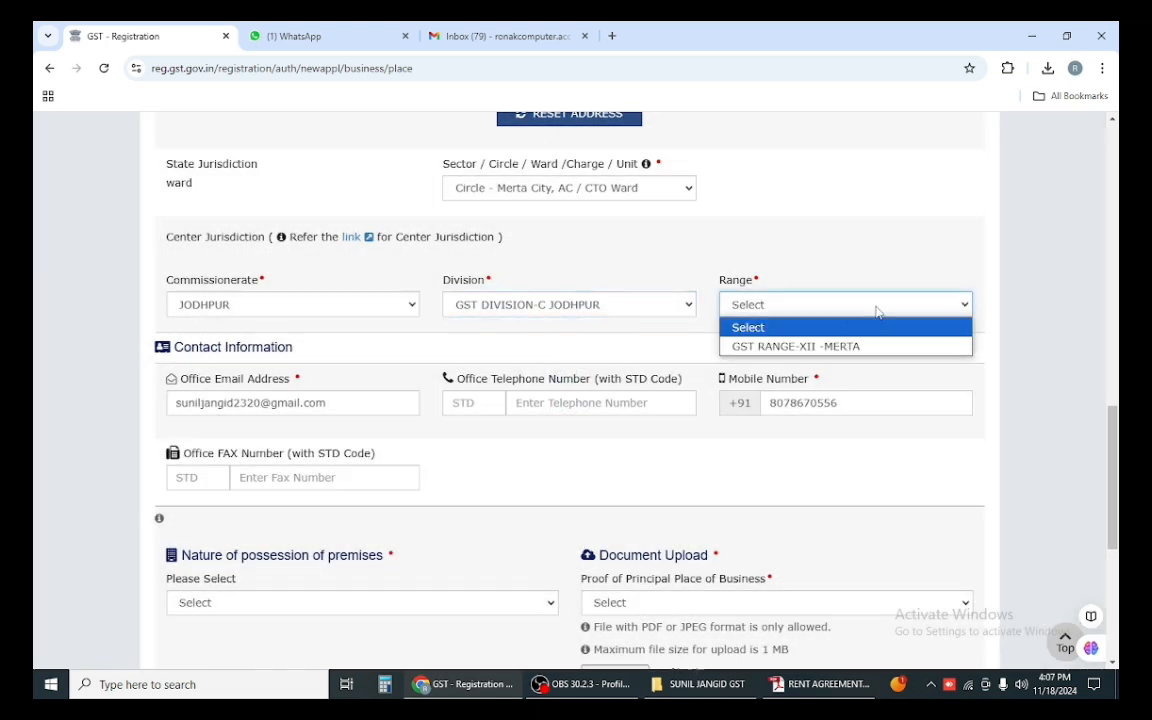
pyautogui.click(800, 346)
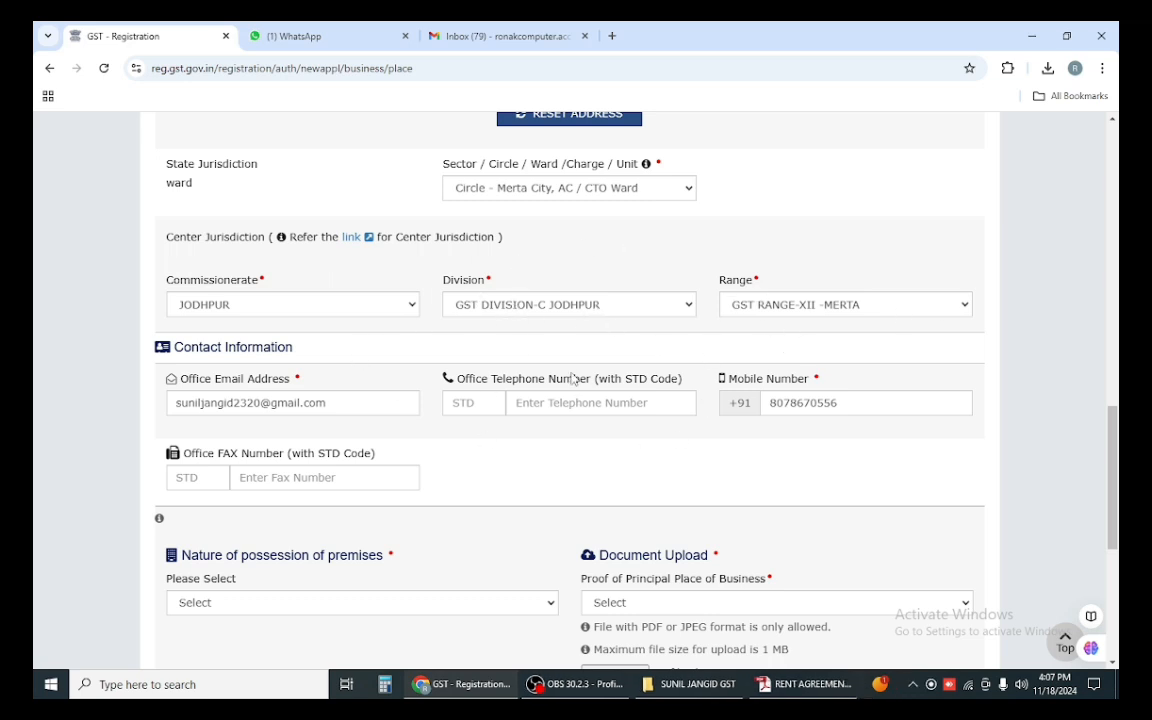
# Step: Set the nature of possession of premises to Rented
pyautogui.scroll(-2, 563, 329)
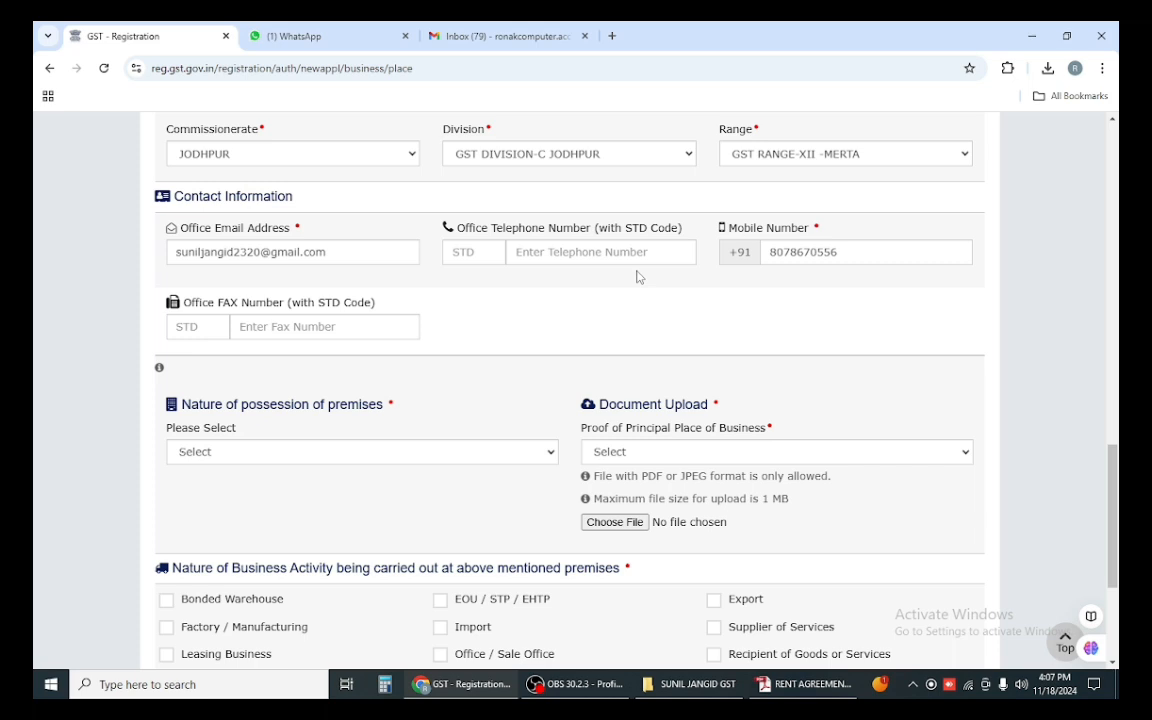
pyautogui.scroll(-2, 380, 310)
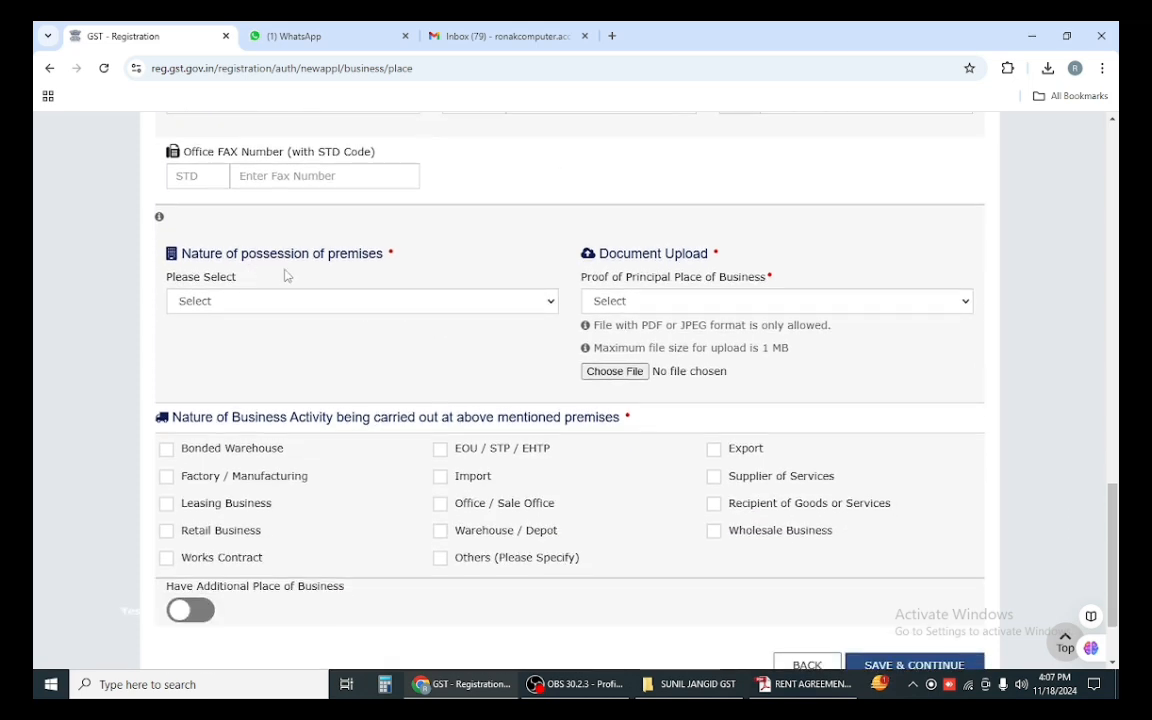
pyautogui.click(367, 301)
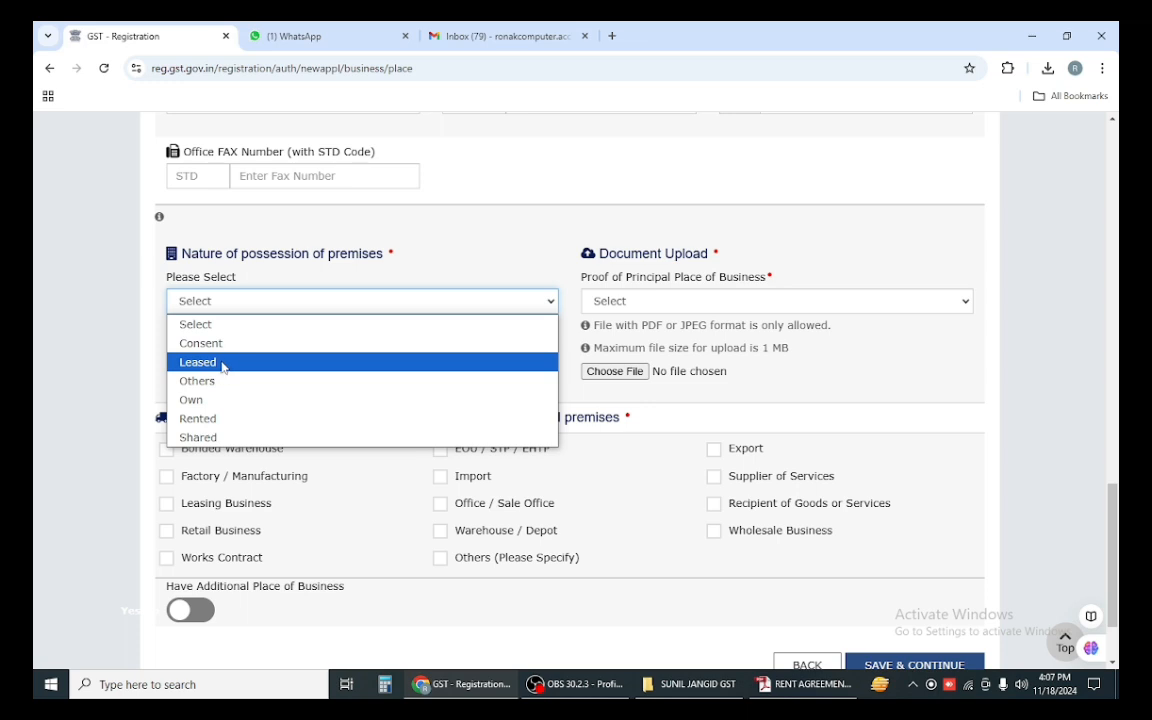
pyautogui.click(216, 420)
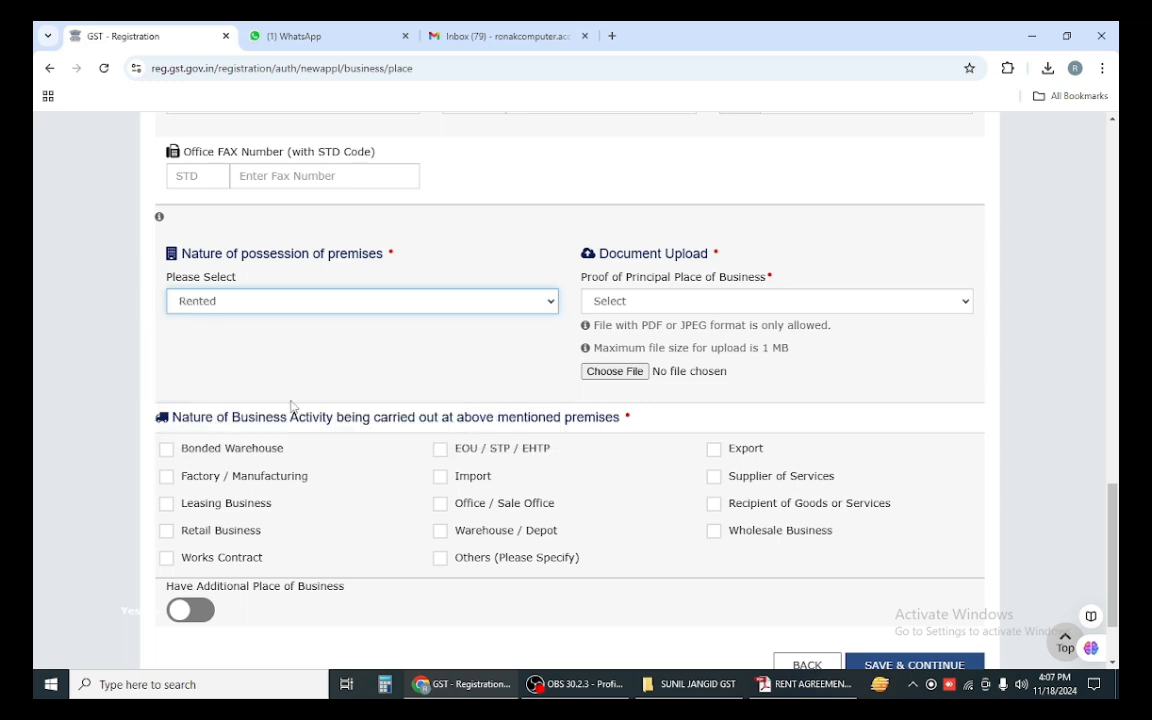
# Step: Choose Electricity Bill as proof of principal place of business and start a file upload
pyautogui.click(679, 301)
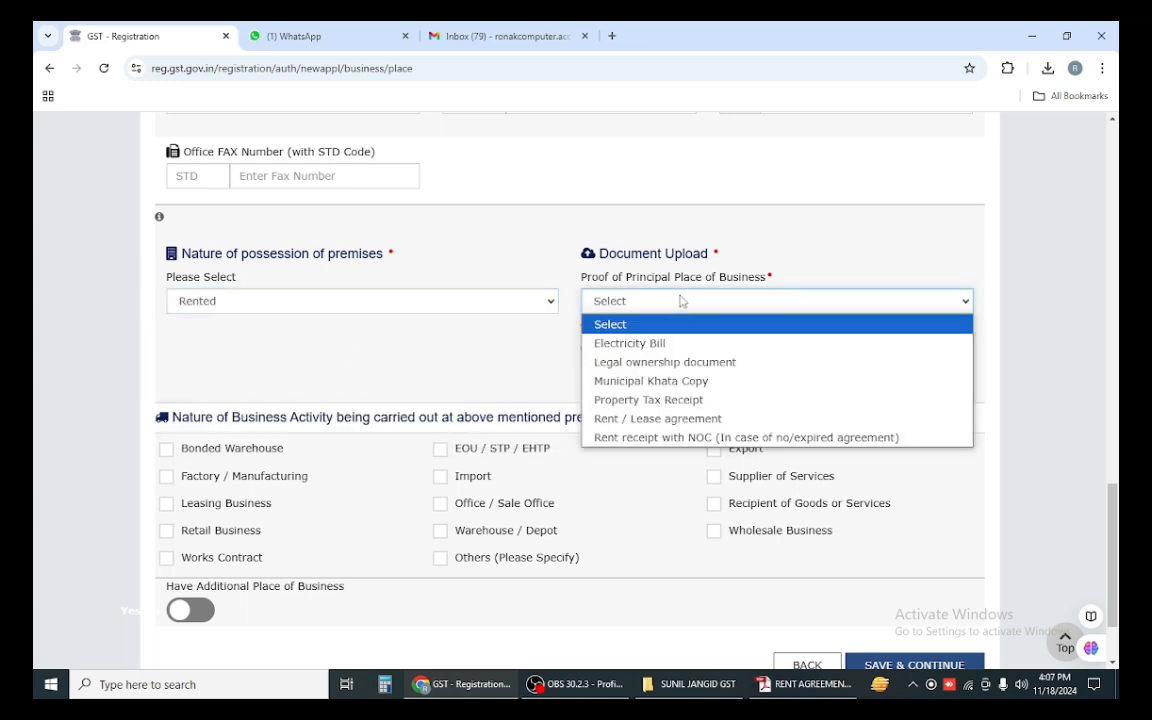
pyautogui.click(679, 301)
pyautogui.click(632, 301)
pyautogui.click(636, 343)
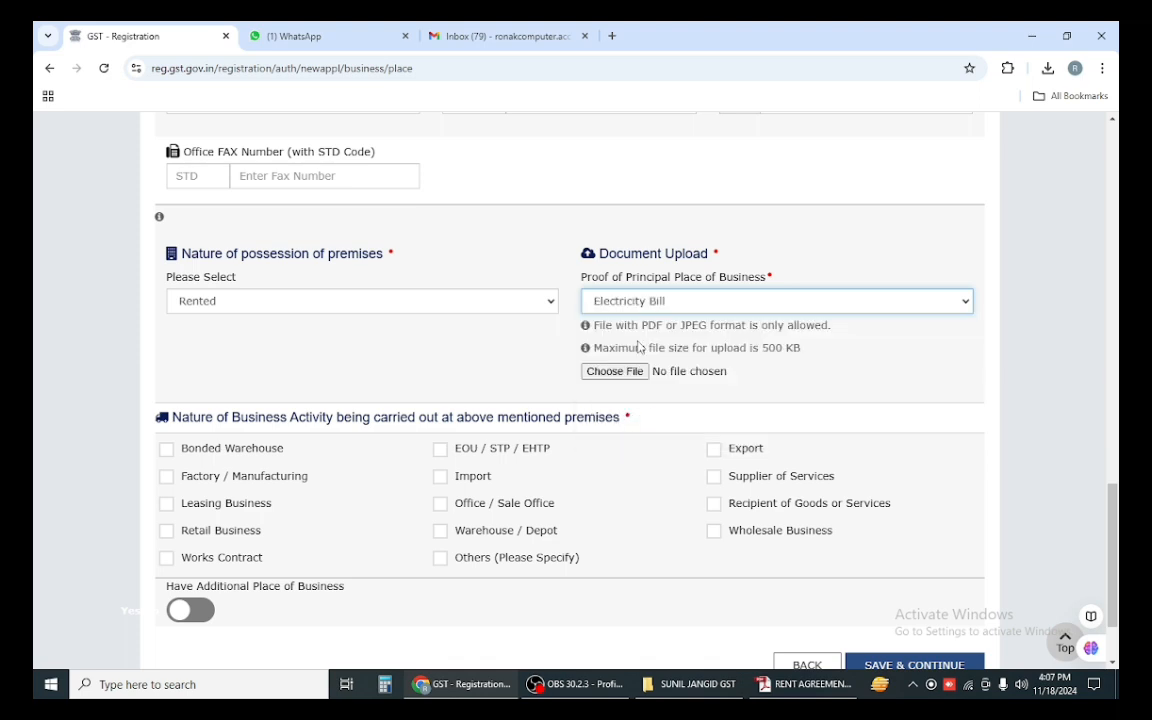
pyautogui.click(596, 371)
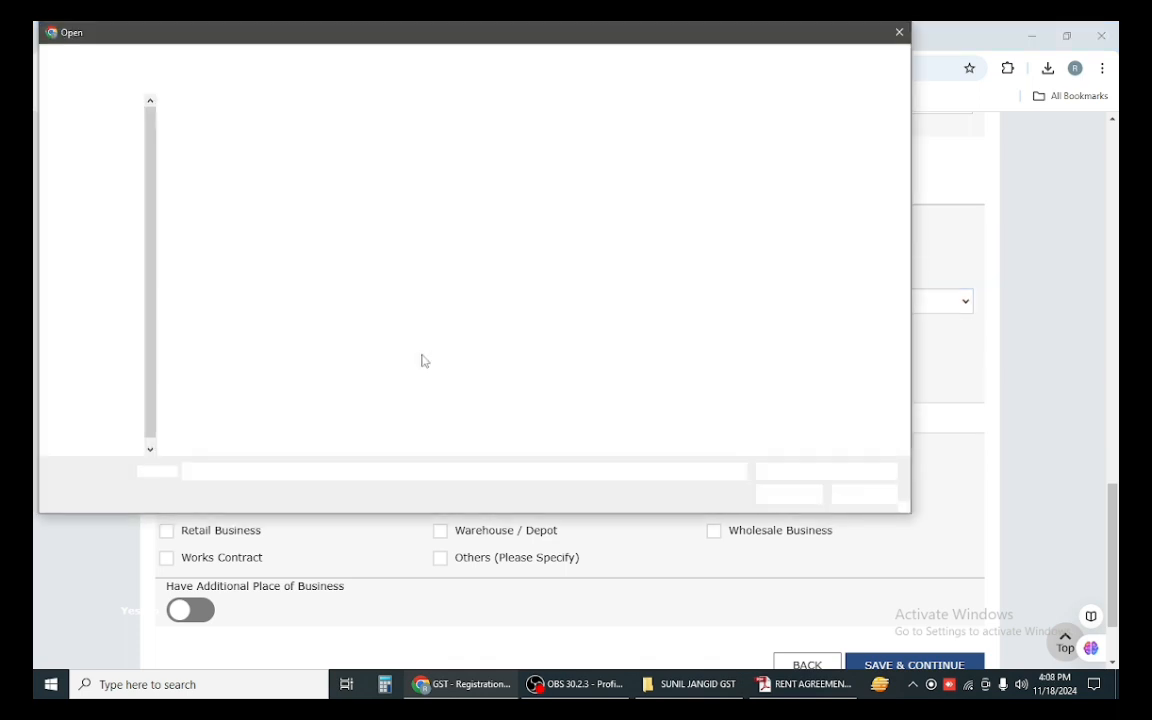
# Step: Replace the mis-filed upload with RENT AGREEMENT.pdf as Rent / Lease agreement proof
pyautogui.doubleClick(699, 150)
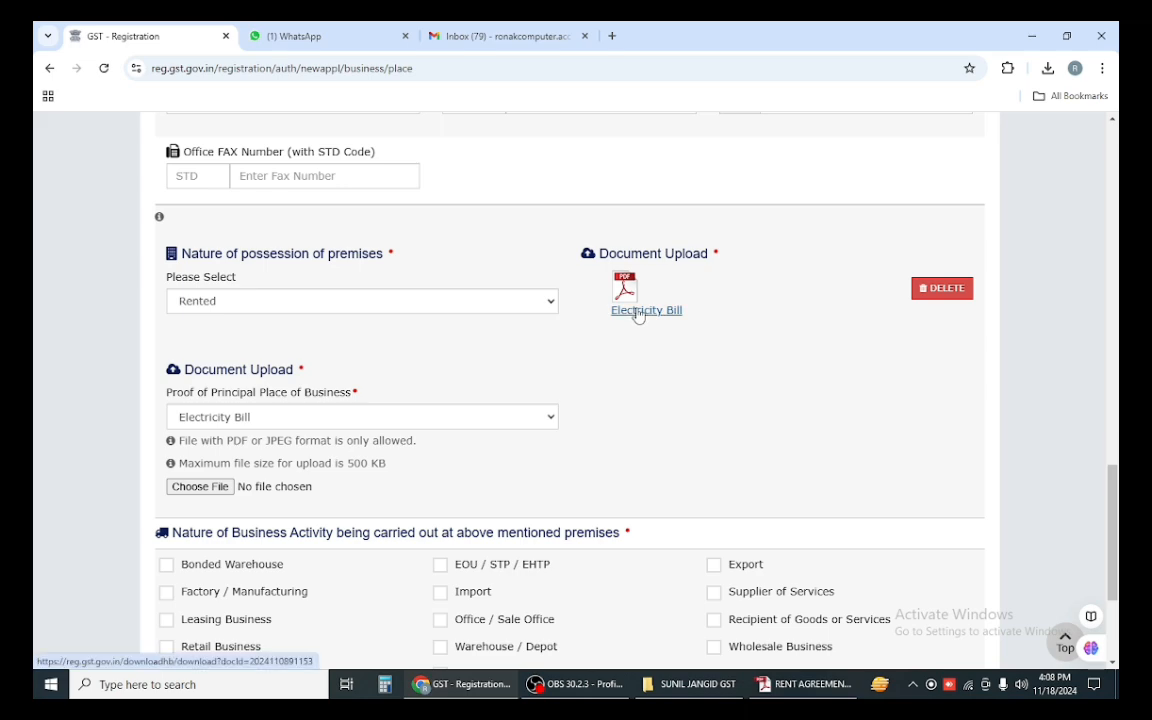
pyautogui.click(941, 290)
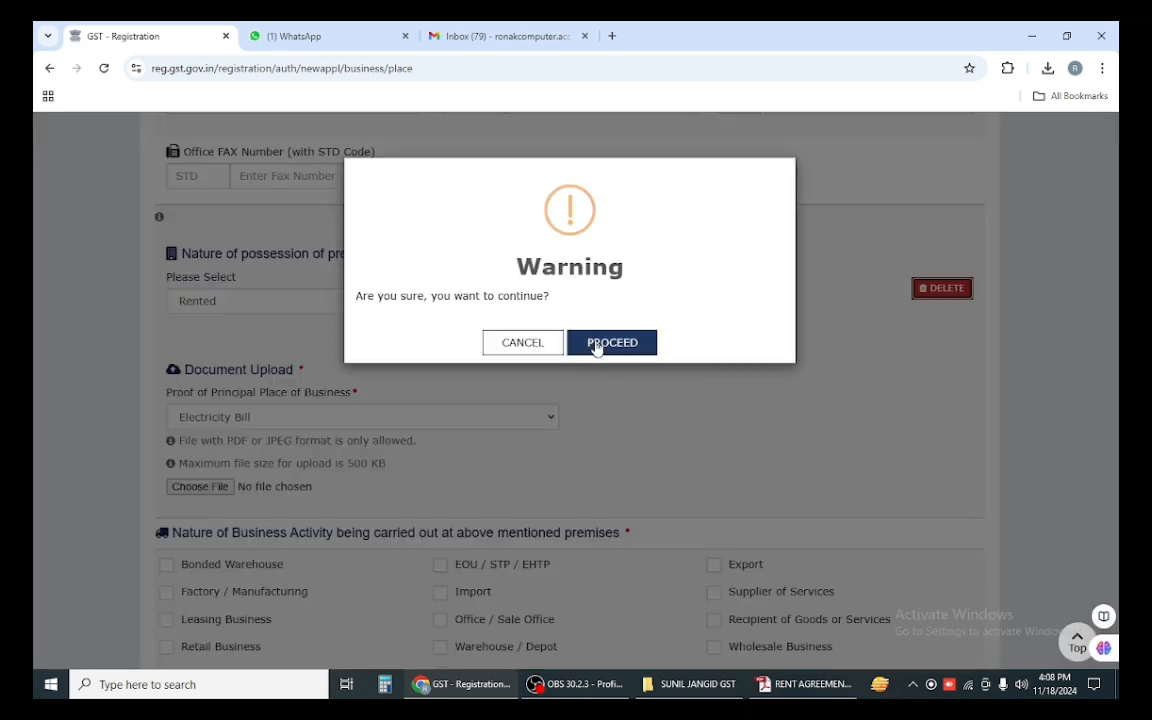
pyautogui.click(605, 344)
pyautogui.click(717, 302)
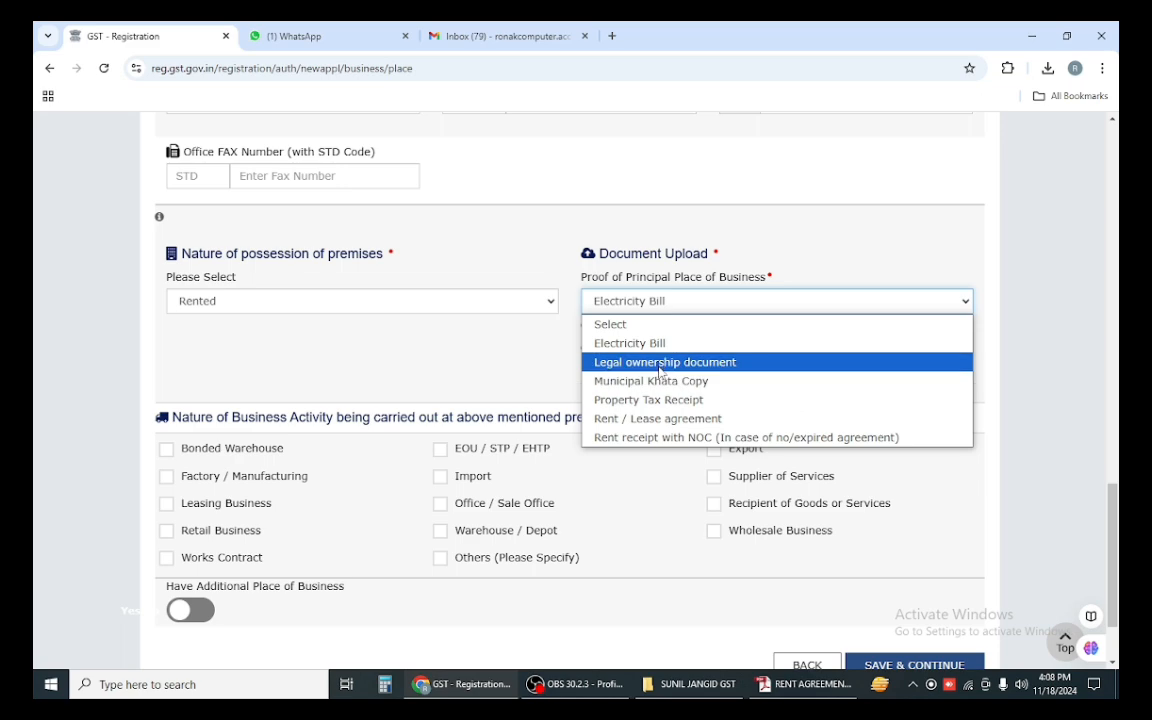
pyautogui.click(652, 419)
pyautogui.click(619, 378)
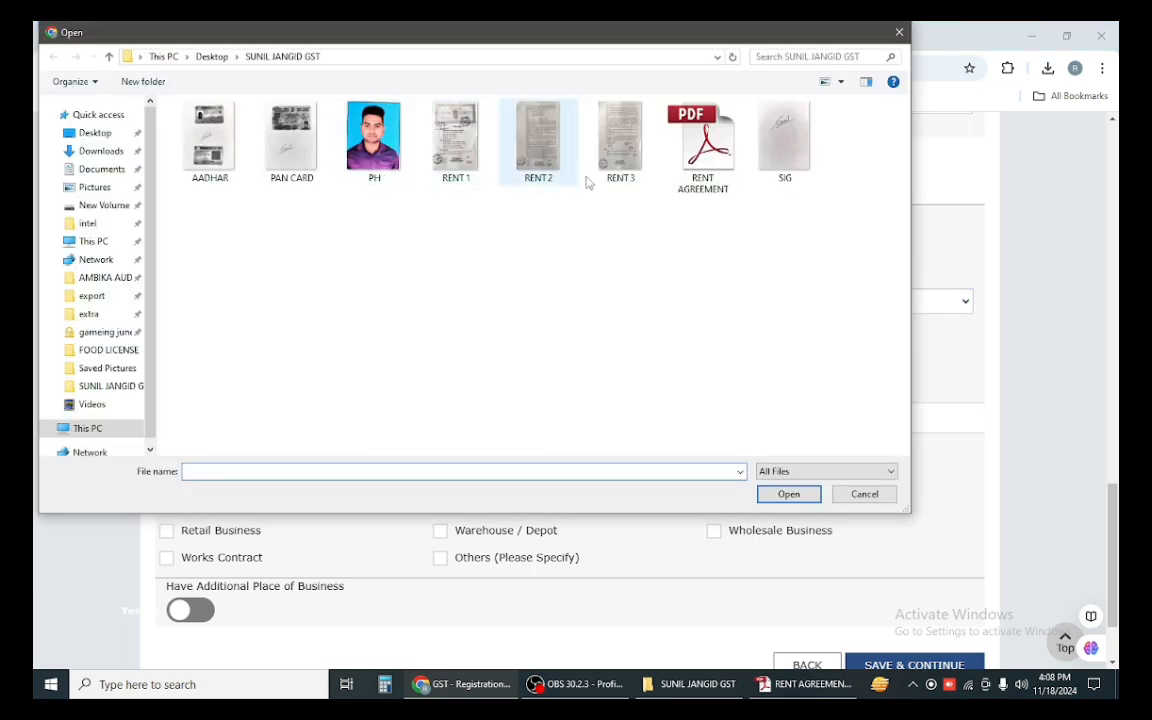
pyautogui.doubleClick(708, 150)
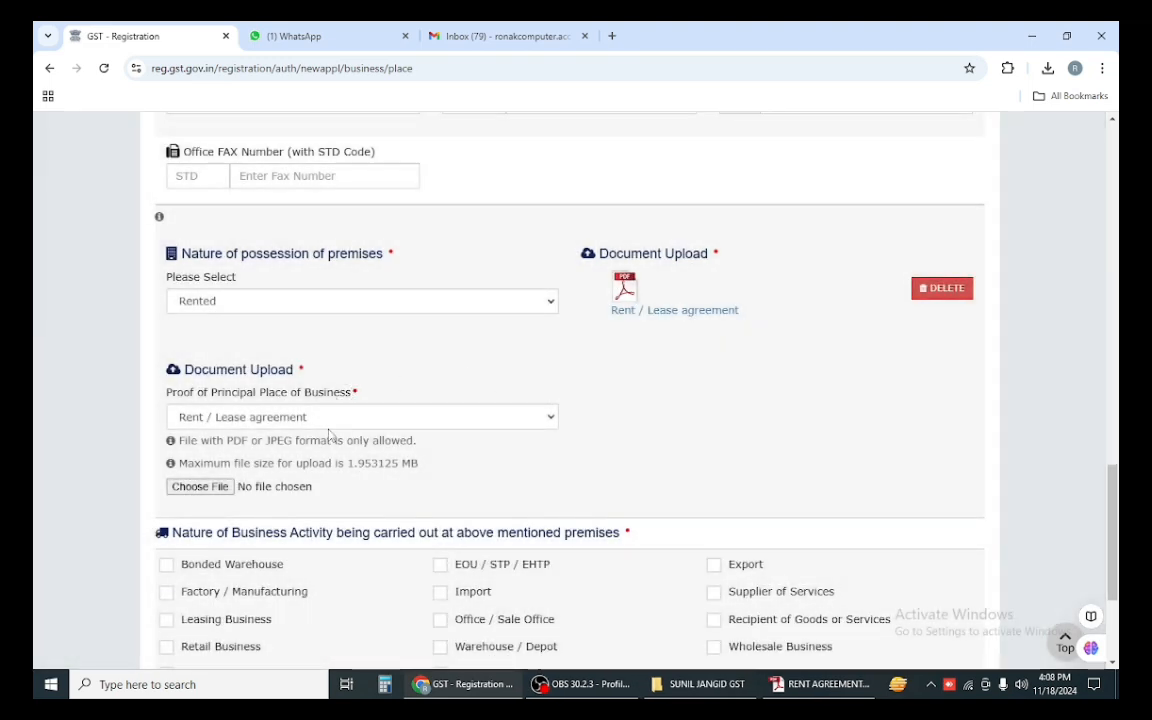
# Step: Set the second proof type to Electricity Bill and locate the bill photo in Downloads
pyautogui.click(316, 416)
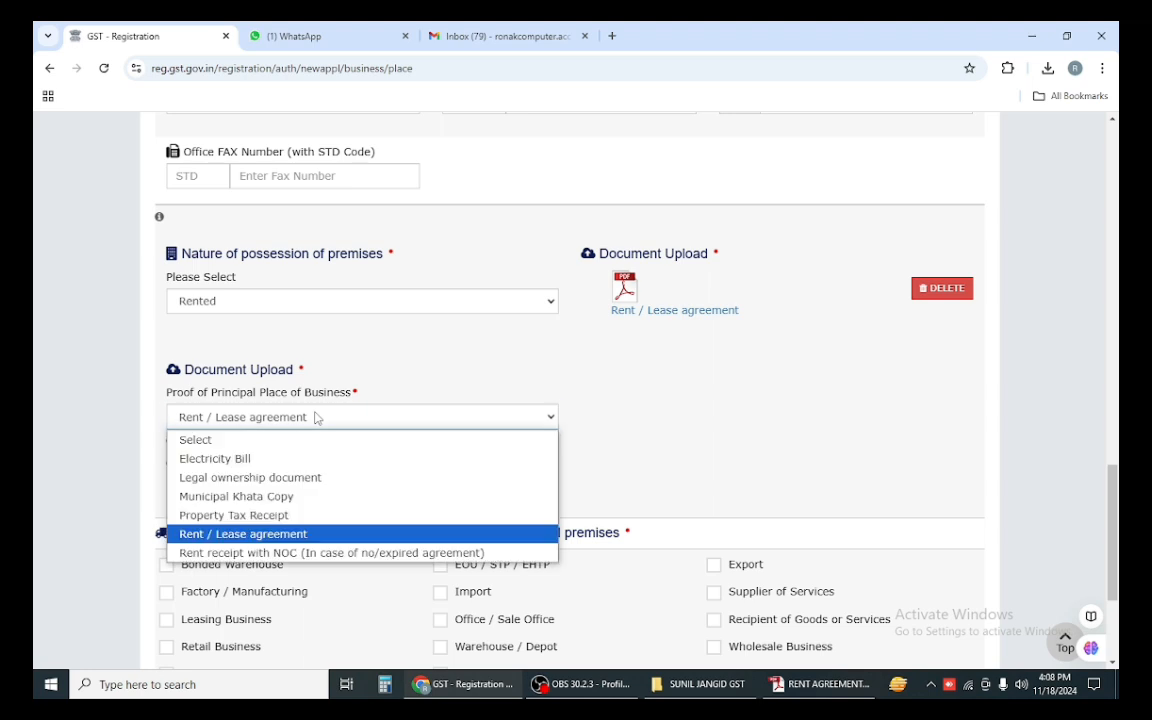
pyautogui.click(257, 458)
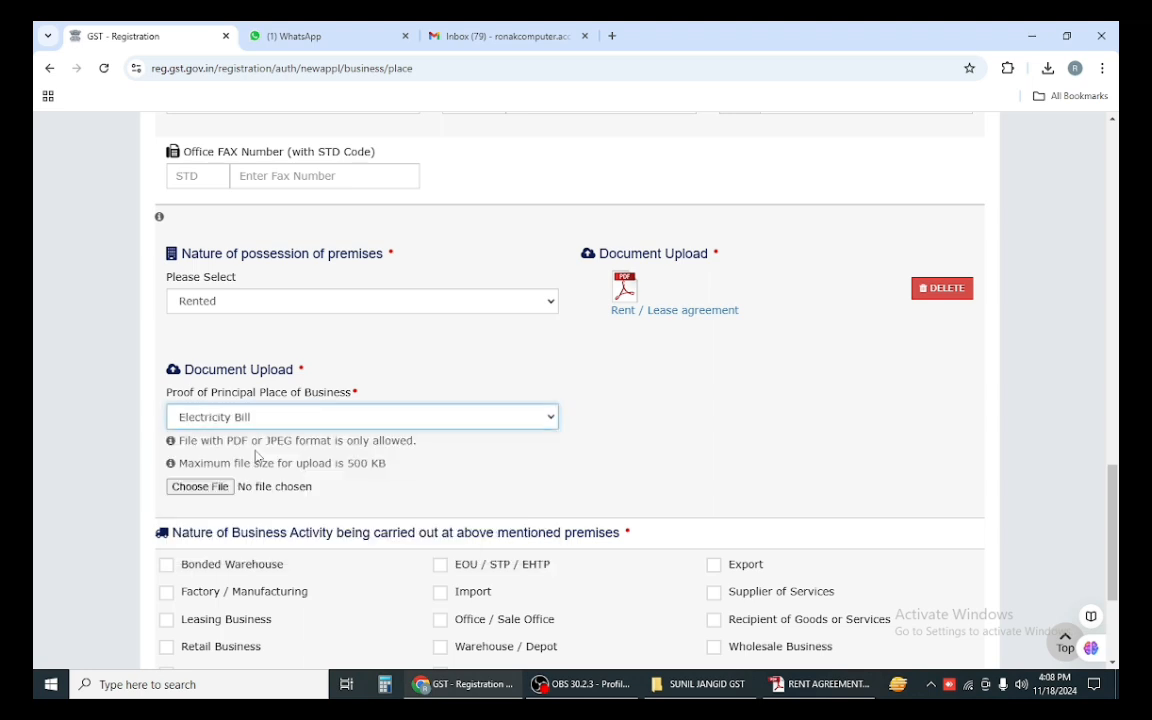
pyautogui.scroll(-3, 458, 355)
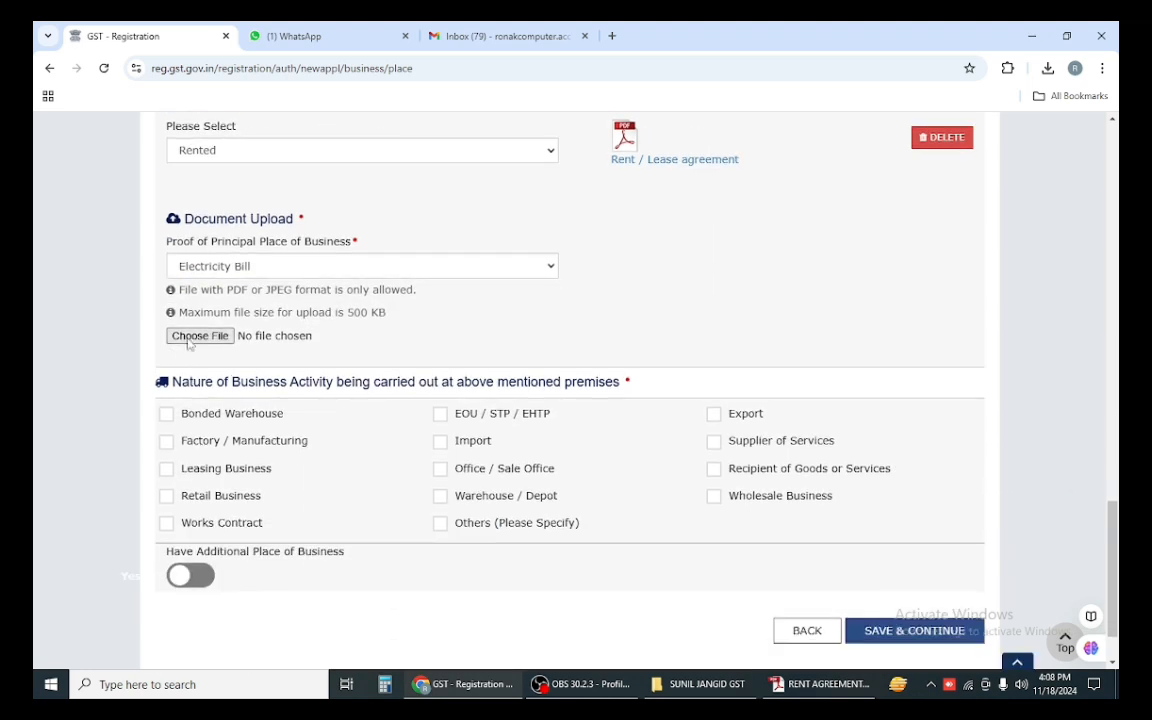
pyautogui.click(287, 343)
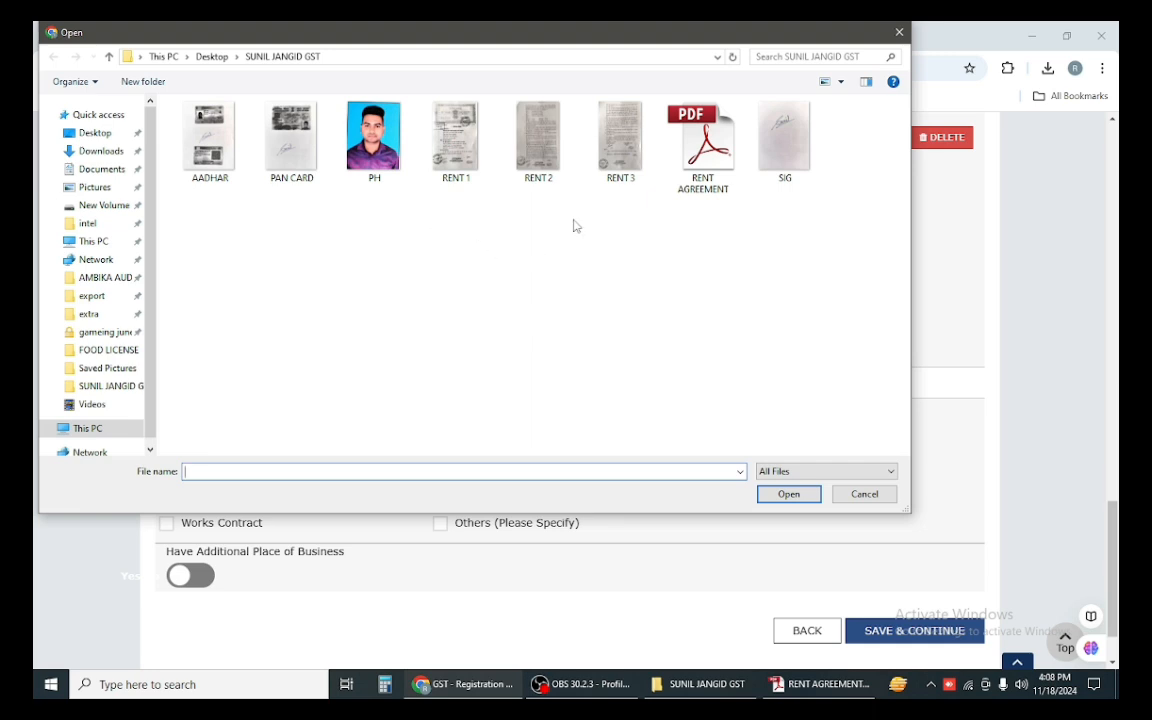
pyautogui.click(864, 494)
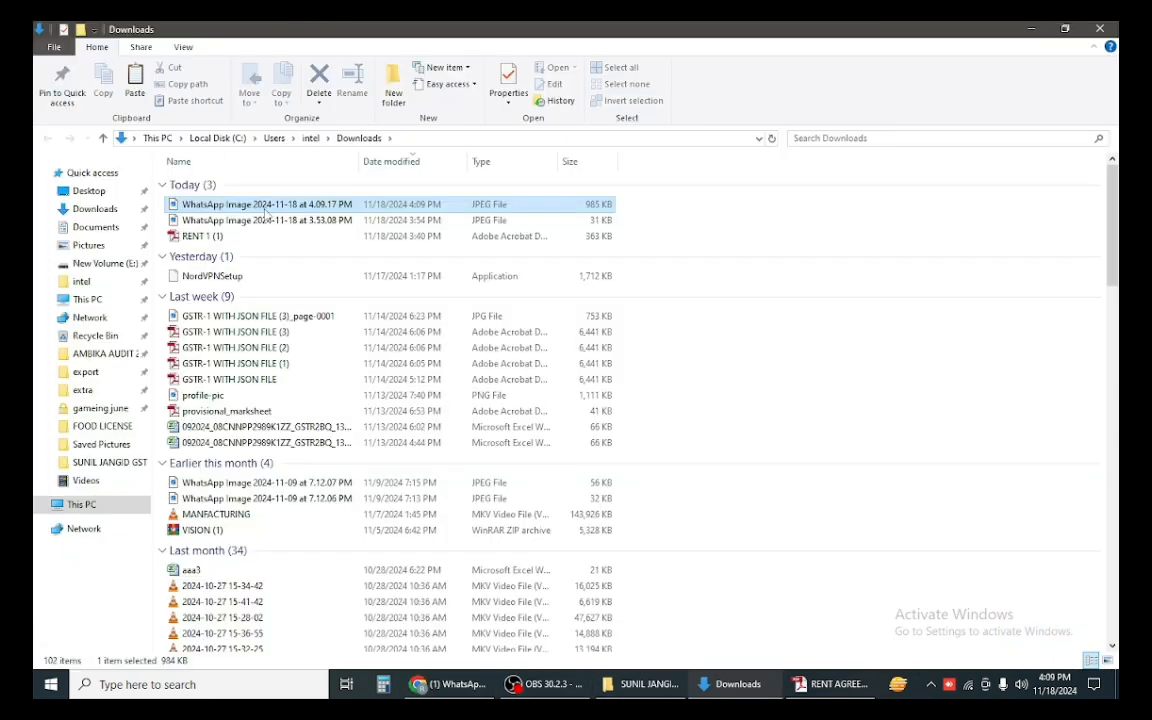
pyautogui.rightClick(265, 207)
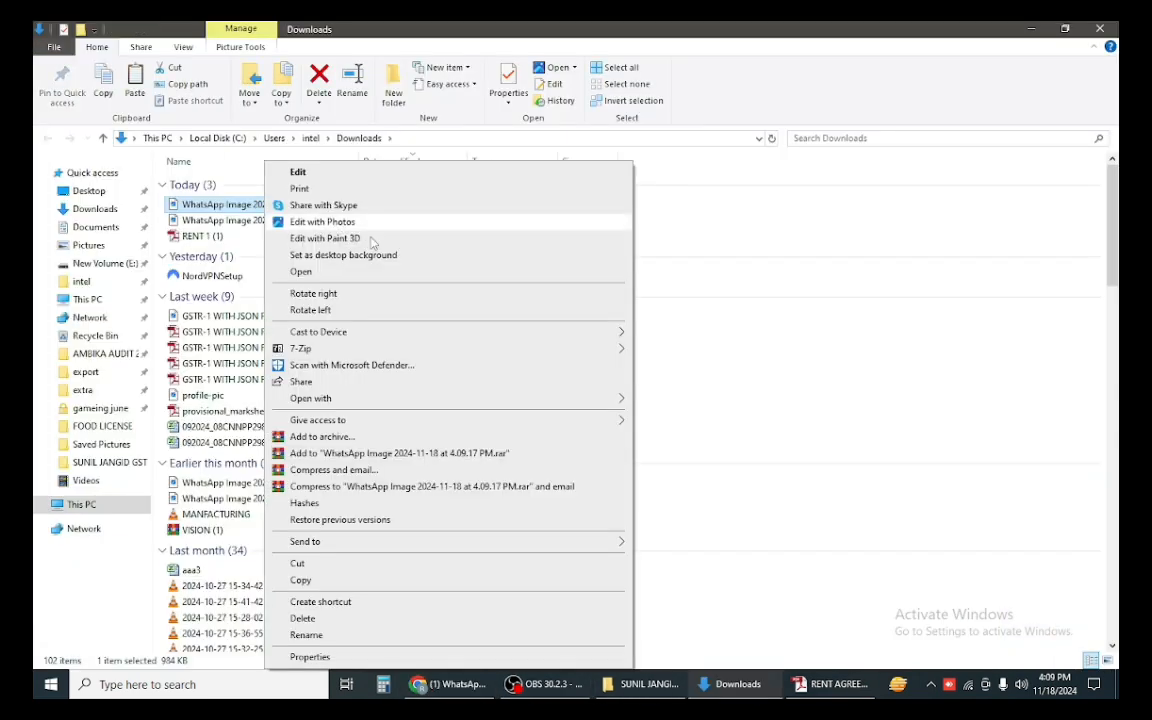
# Step: Open the WhatsApp bill photo in Picture Manager and crop it to 1914 x 2421 pixels
pyautogui.moveTo(435, 400)
pyautogui.click(665, 399)
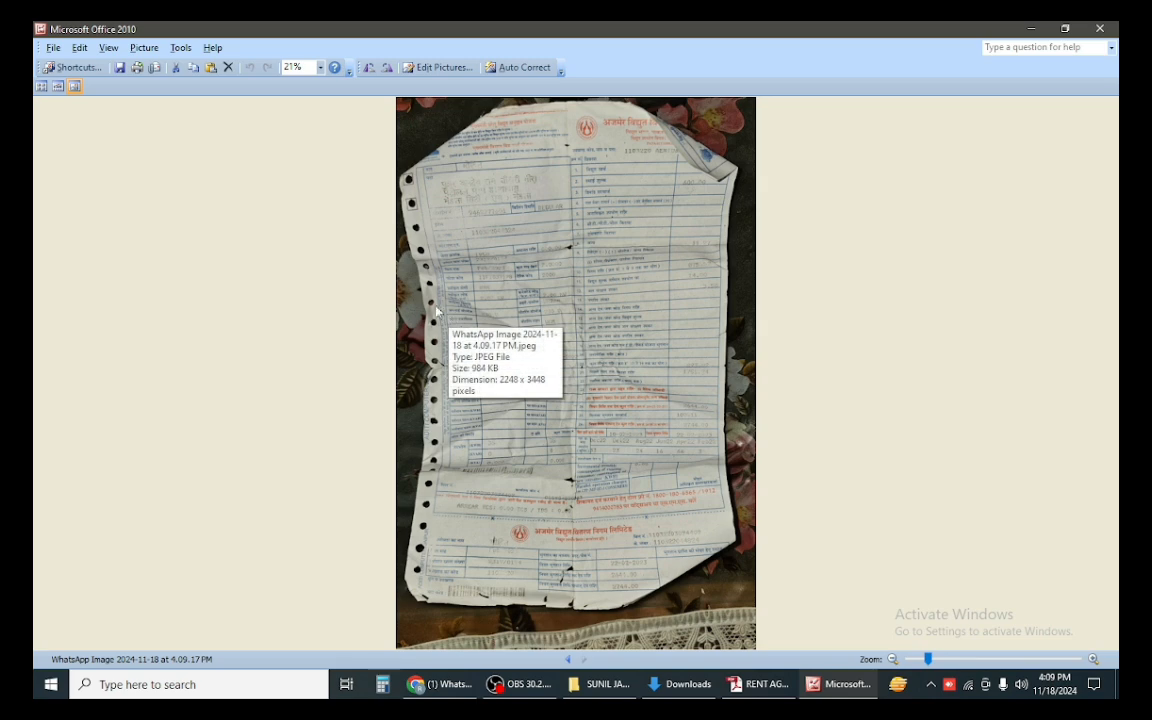
pyautogui.click(440, 67)
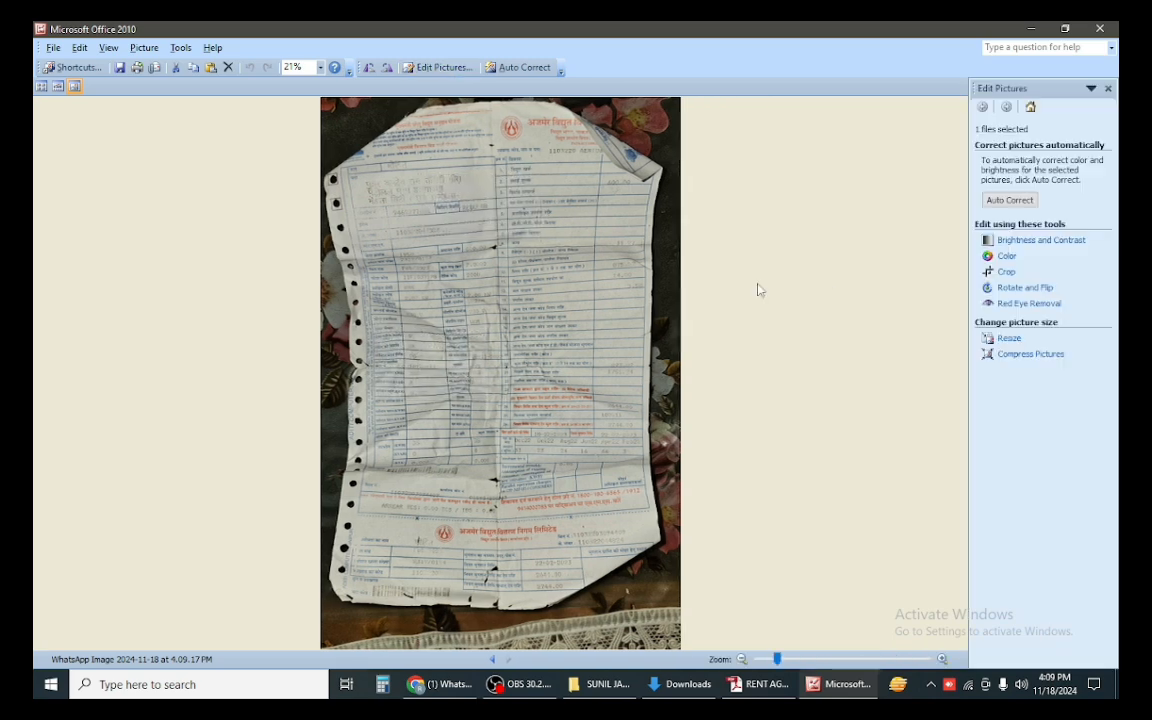
pyautogui.click(1004, 272)
pyautogui.moveTo(678, 100); pyautogui.dragTo(642, 100)
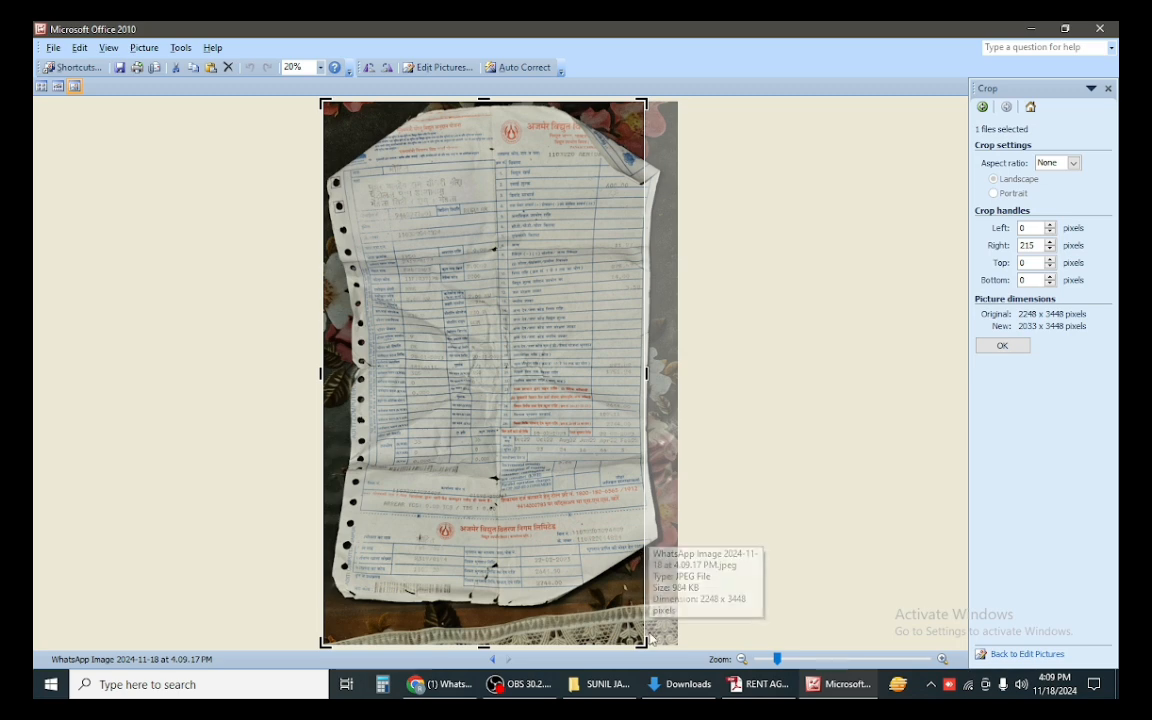
pyautogui.moveTo(642, 645); pyautogui.dragTo(674, 518)
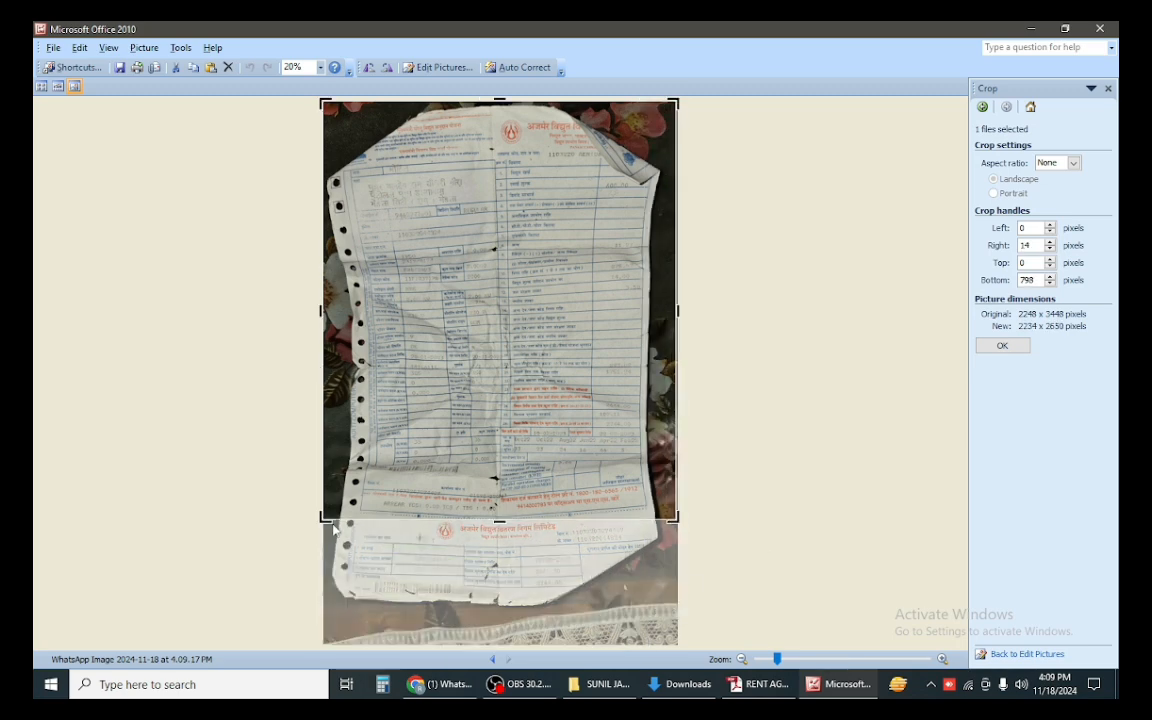
pyautogui.moveTo(329, 513); pyautogui.dragTo(353, 513)
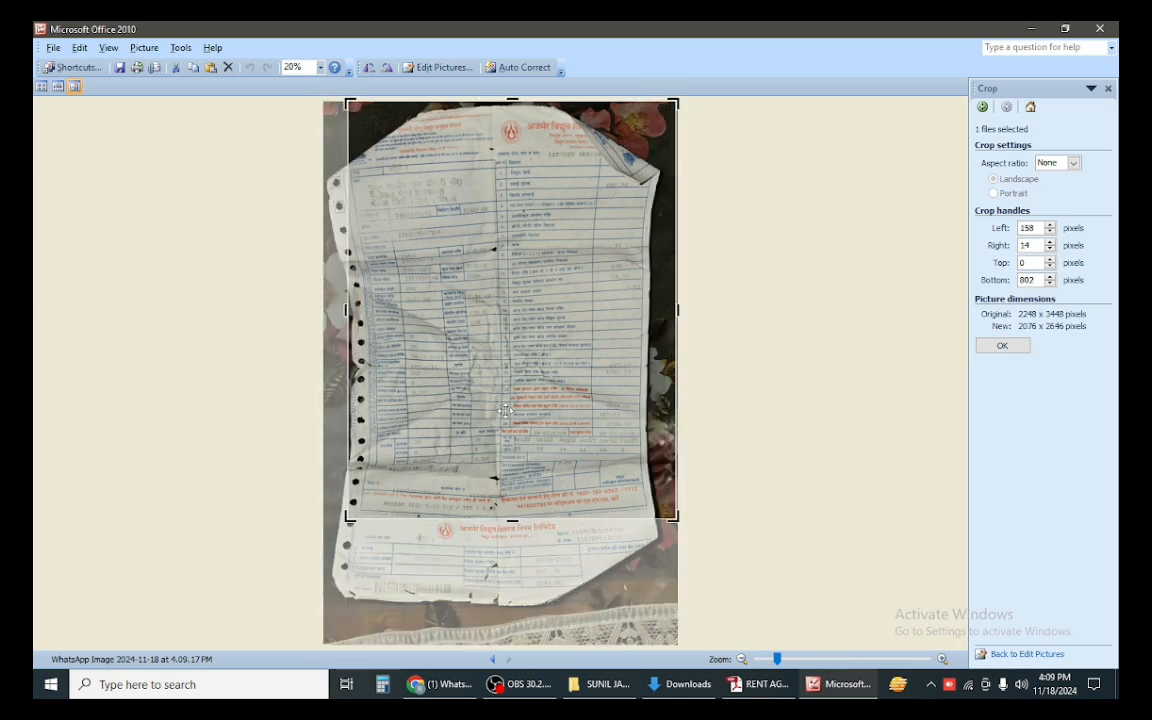
pyautogui.moveTo(674, 103); pyautogui.dragTo(649, 141)
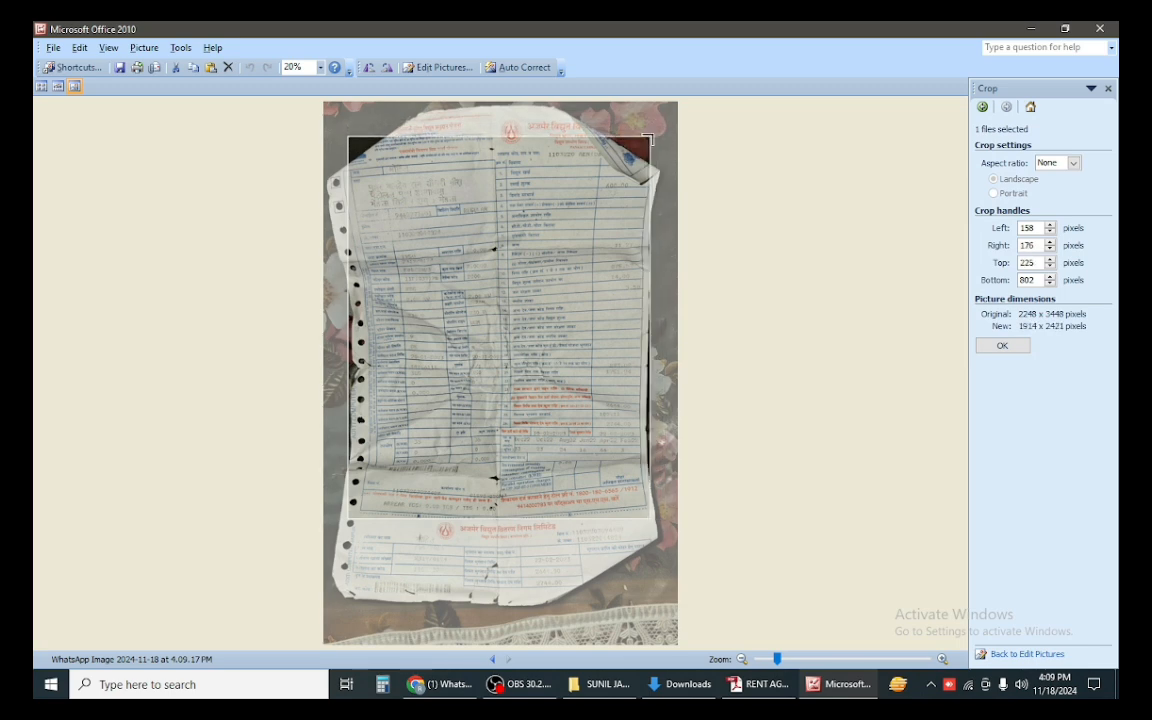
pyautogui.click(1002, 345)
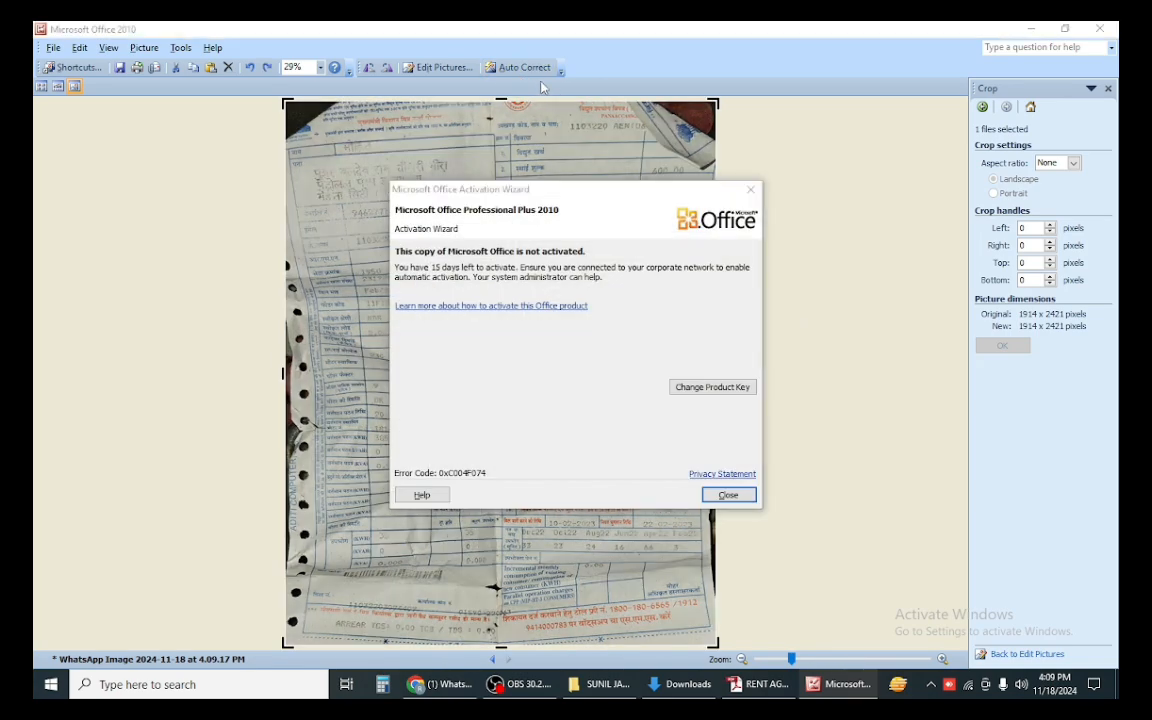
pyautogui.click(728, 494)
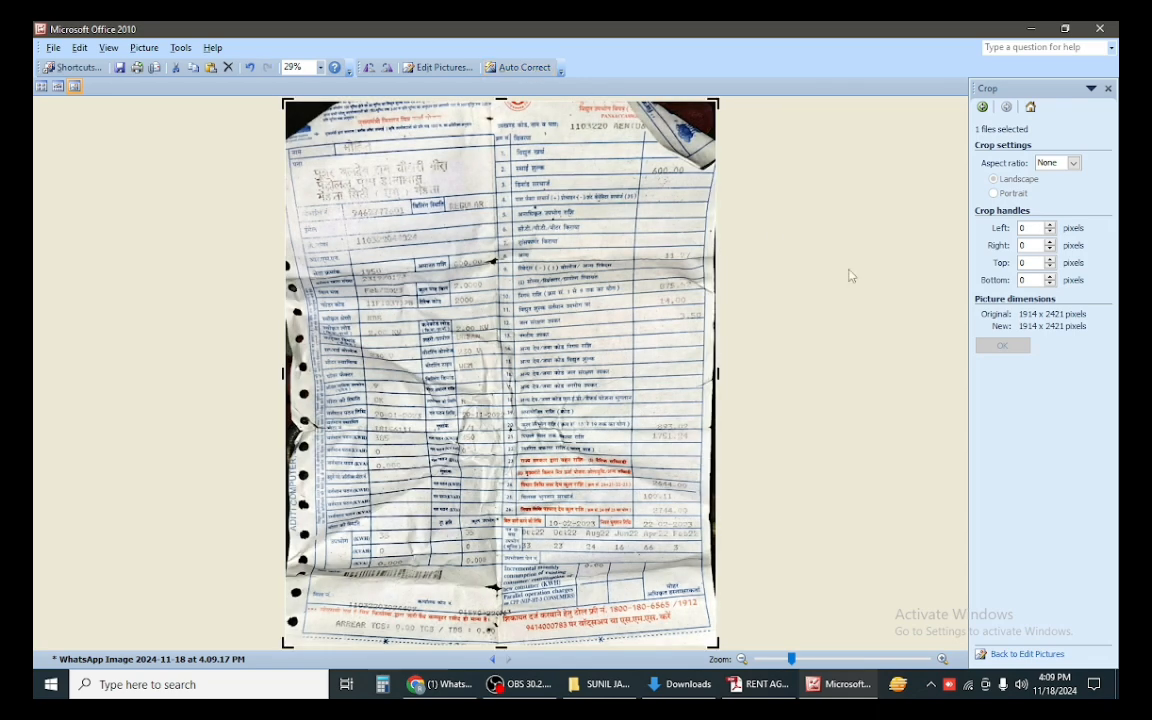
# Step: Adjust the bill photo to brightness -18, contrast -10 and midtone -10
pyautogui.click(432, 67)
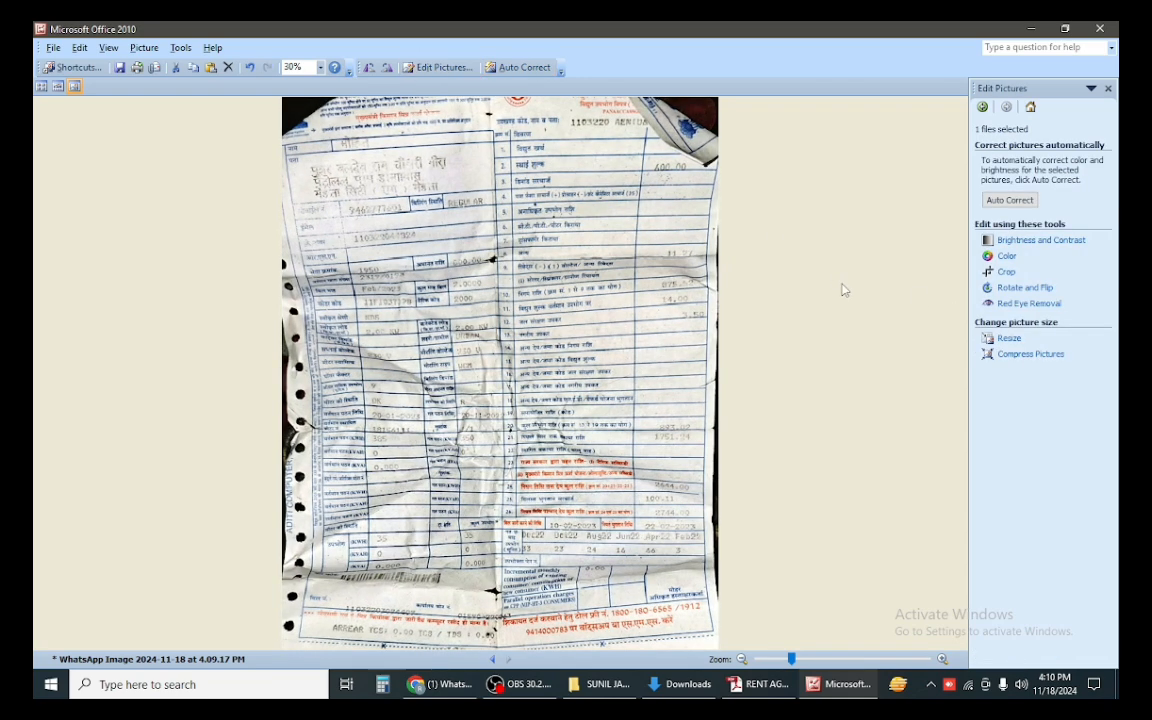
pyautogui.click(1010, 240)
pyautogui.moveTo(1027, 273); pyautogui.dragTo(1042, 270)
pyautogui.click(1010, 270)
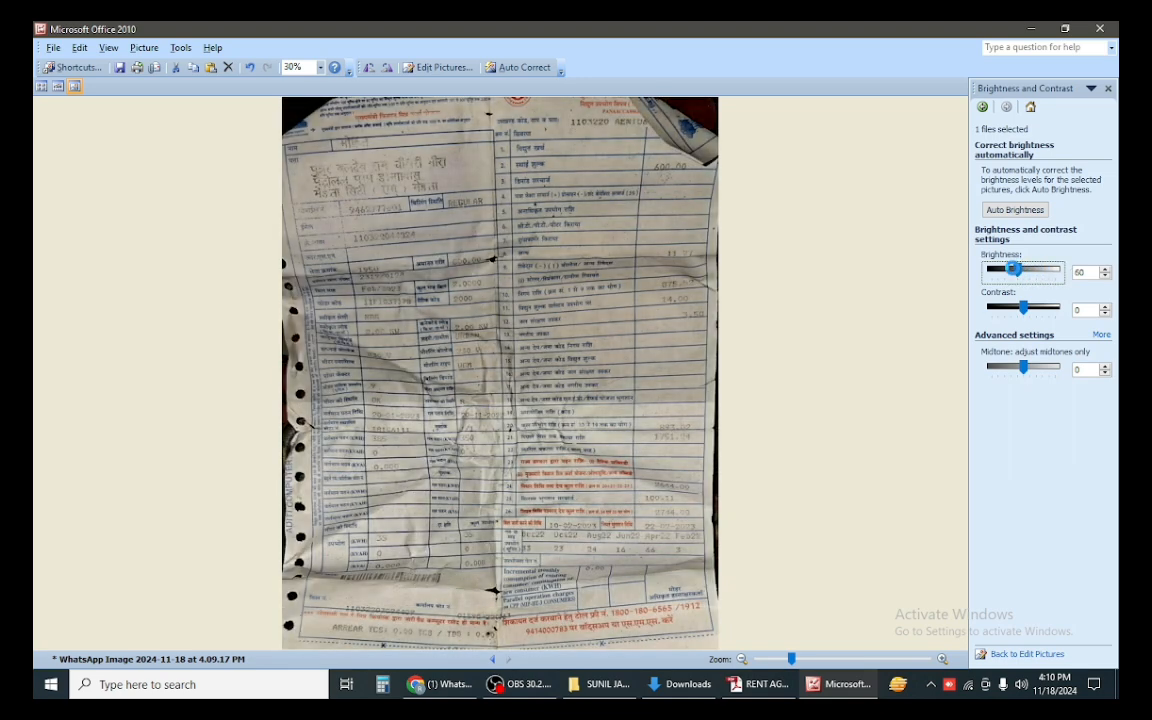
pyautogui.moveTo(1014, 272); pyautogui.dragTo(1020, 312)
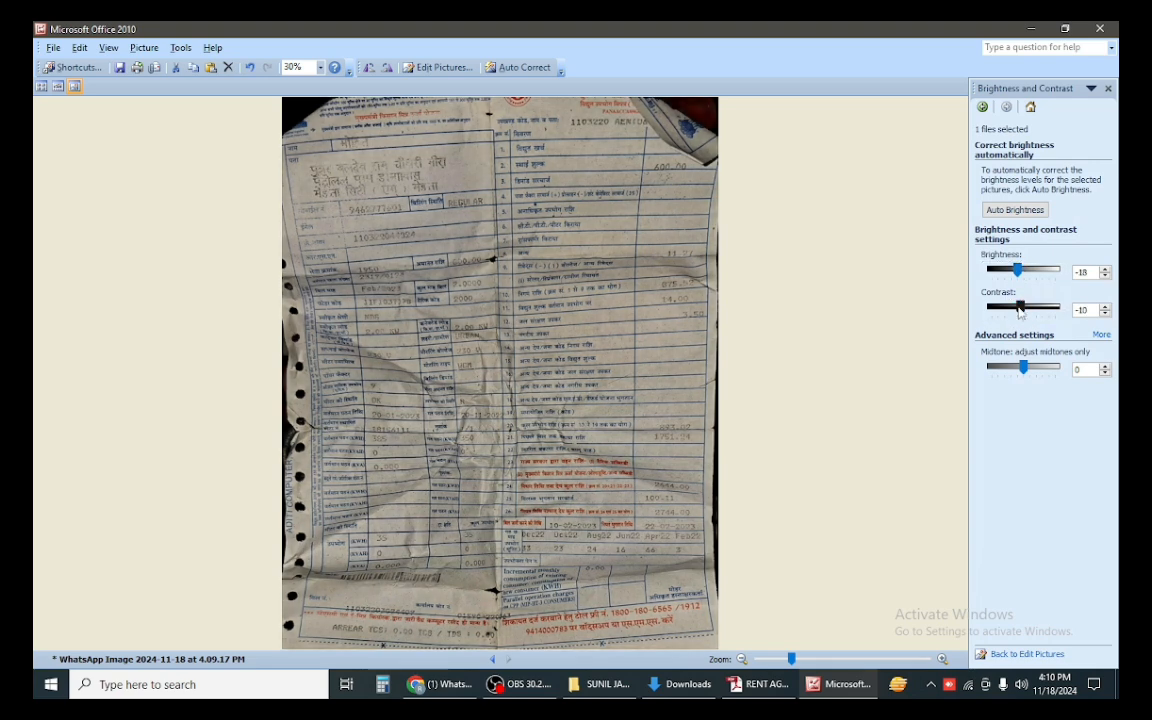
pyautogui.moveTo(1016, 370); pyautogui.dragTo(1020, 370)
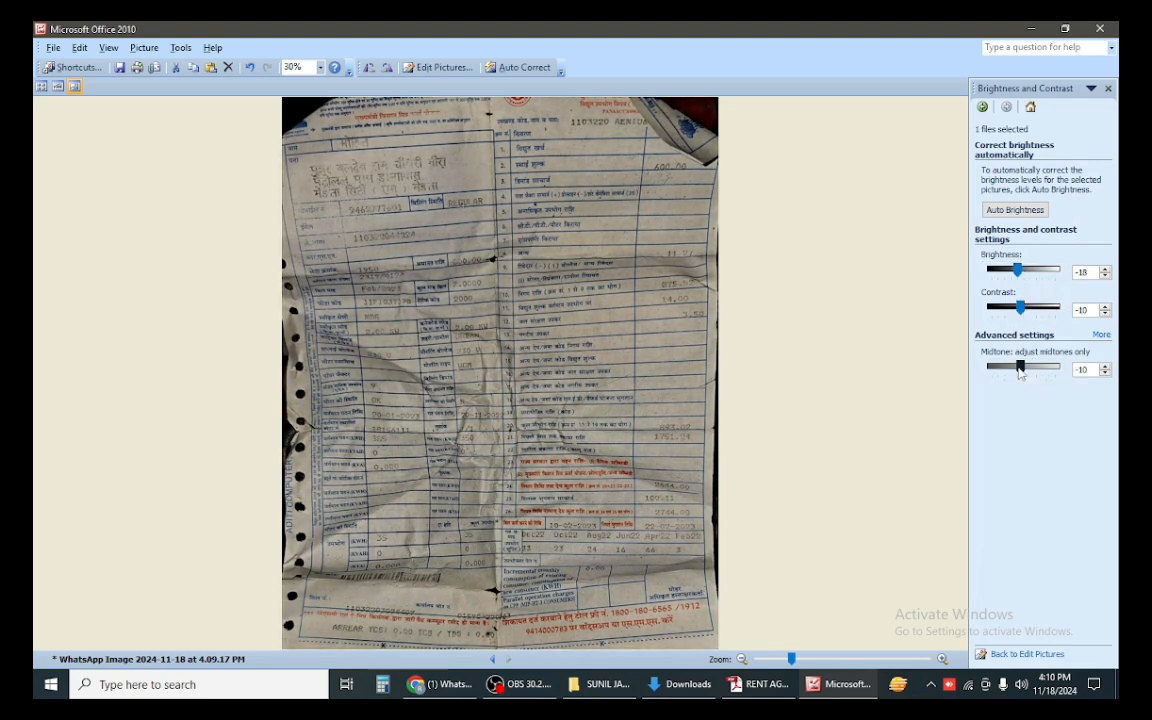
# Step: Save the photo as ELE in the client's GST folder and return to the GST form
pyautogui.click(53, 47)
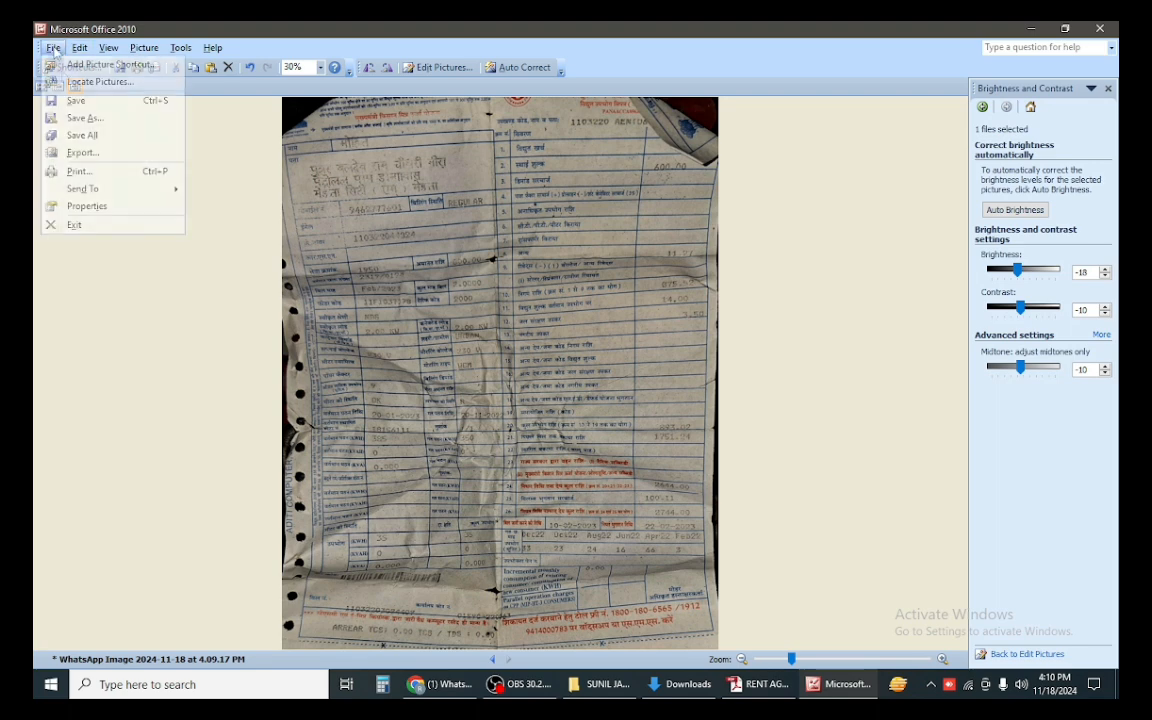
pyautogui.click(69, 114)
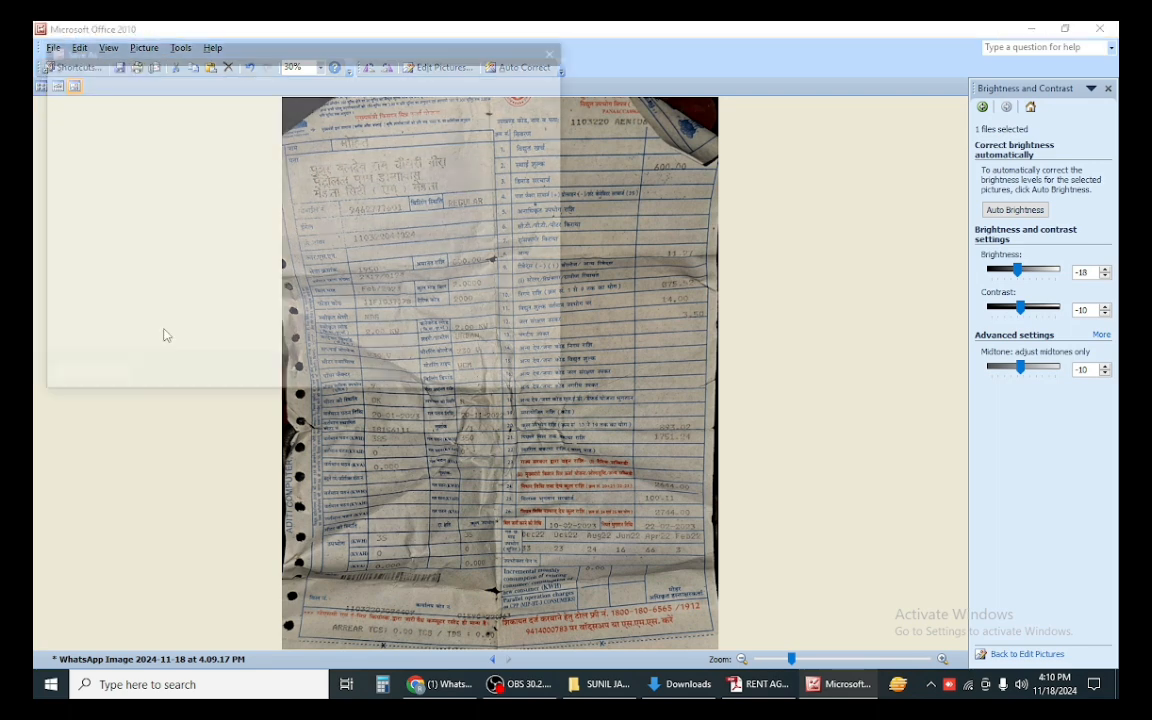
pyautogui.click(106, 193)
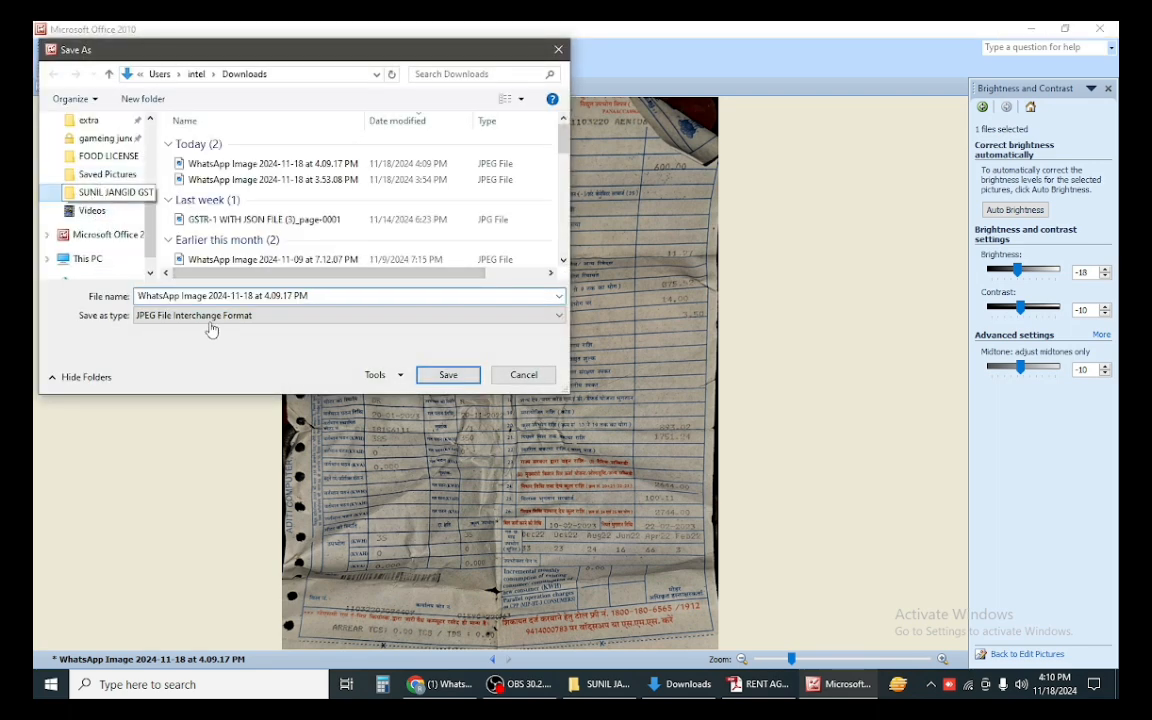
pyautogui.write('ELE')
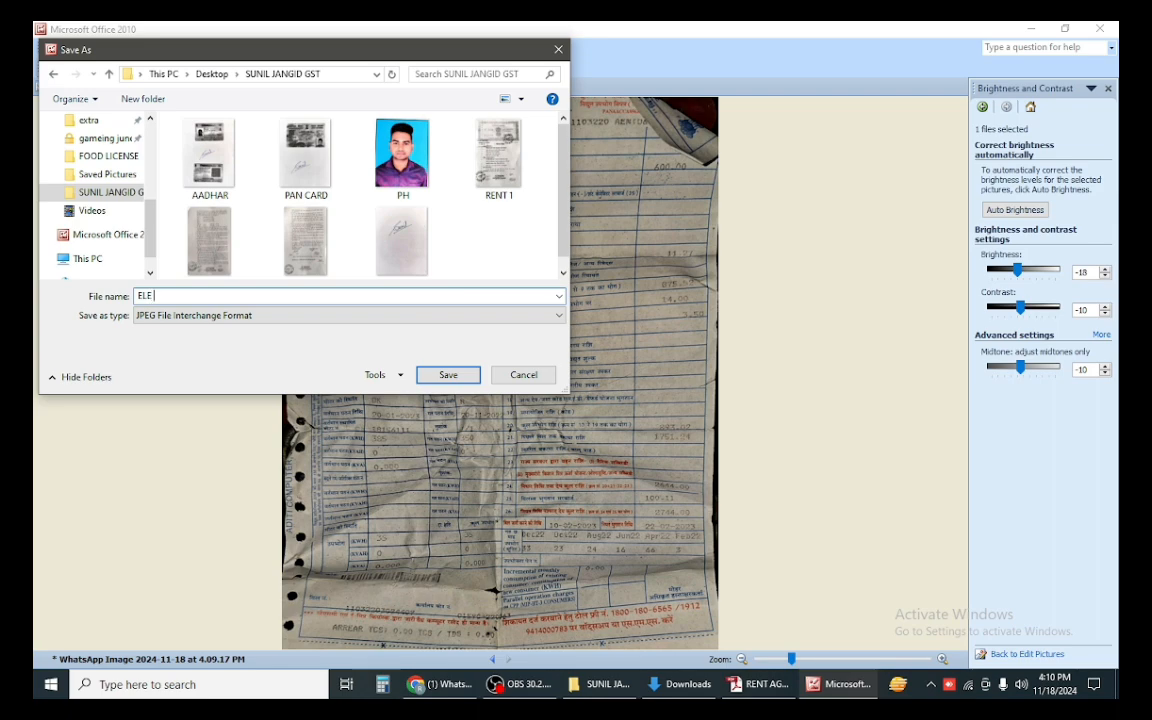
pyautogui.press('Return')
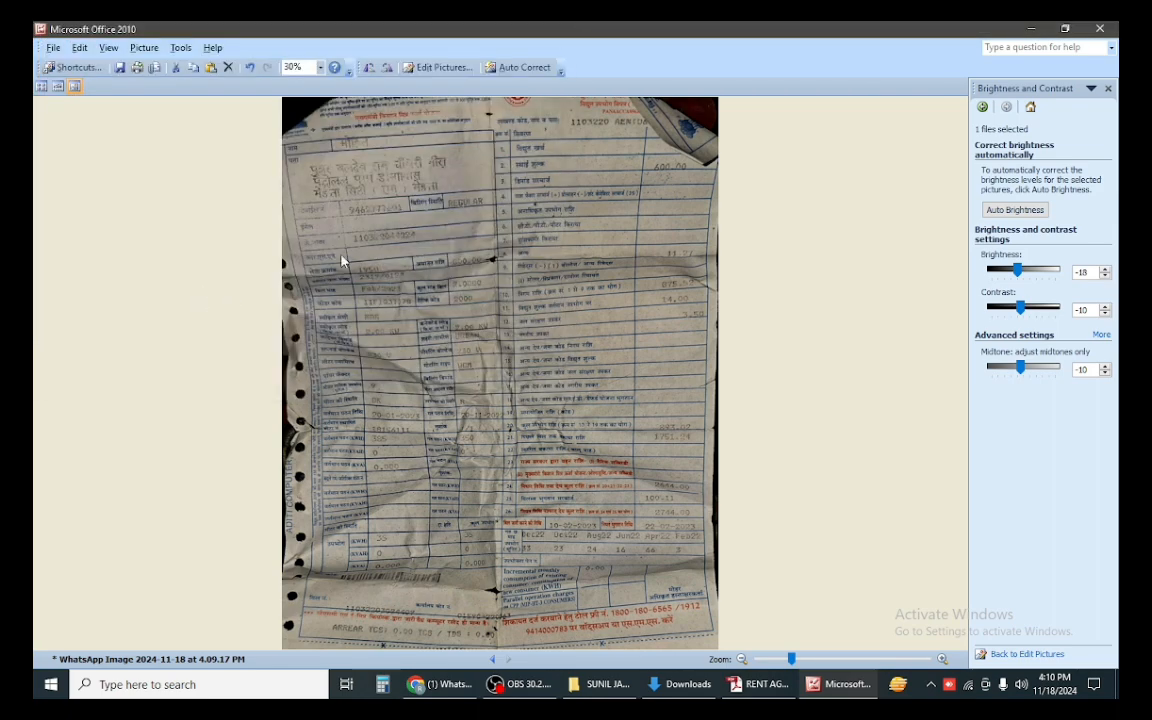
pyautogui.click(440, 684)
# Step: Attach ELE as the Electricity Bill proof; the portal rejects it for exceeding 500 KB
pyautogui.click(130, 36)
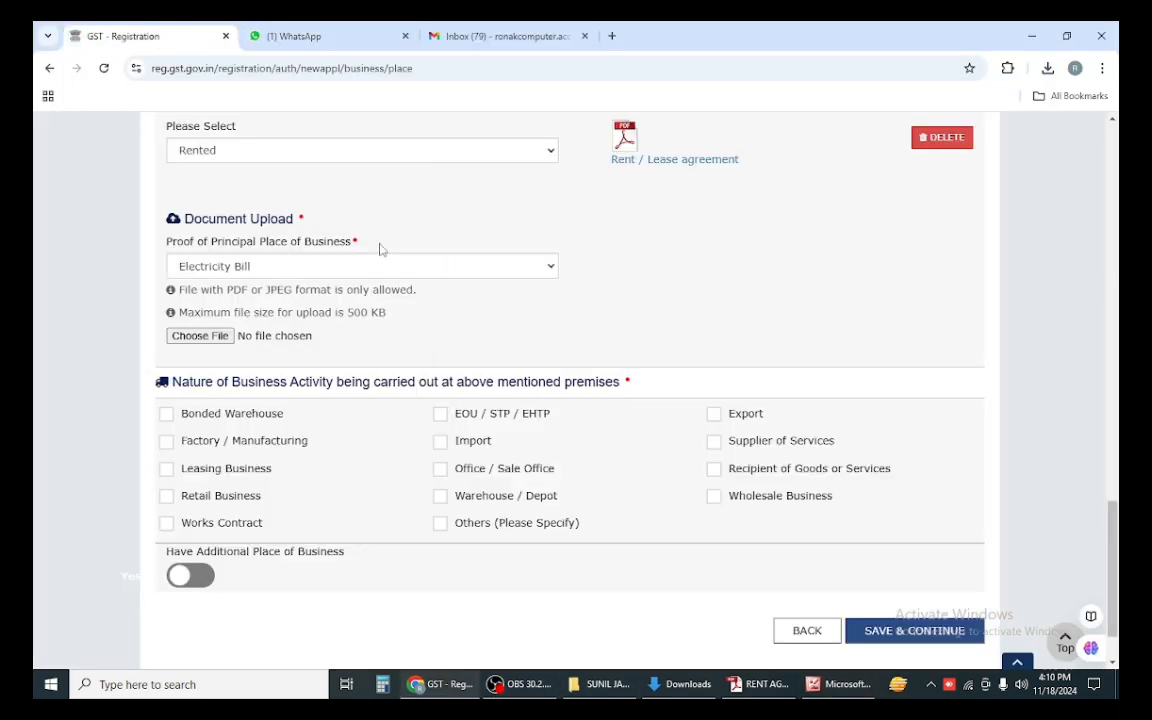
pyautogui.click(203, 335)
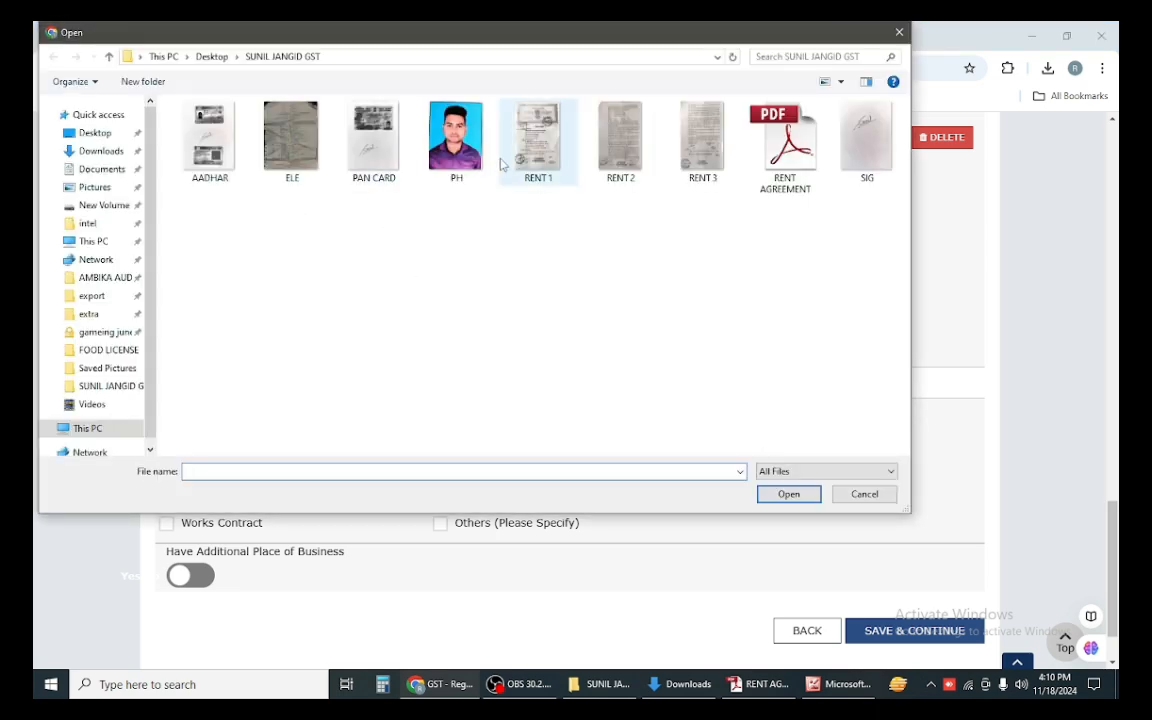
pyautogui.doubleClick(290, 140)
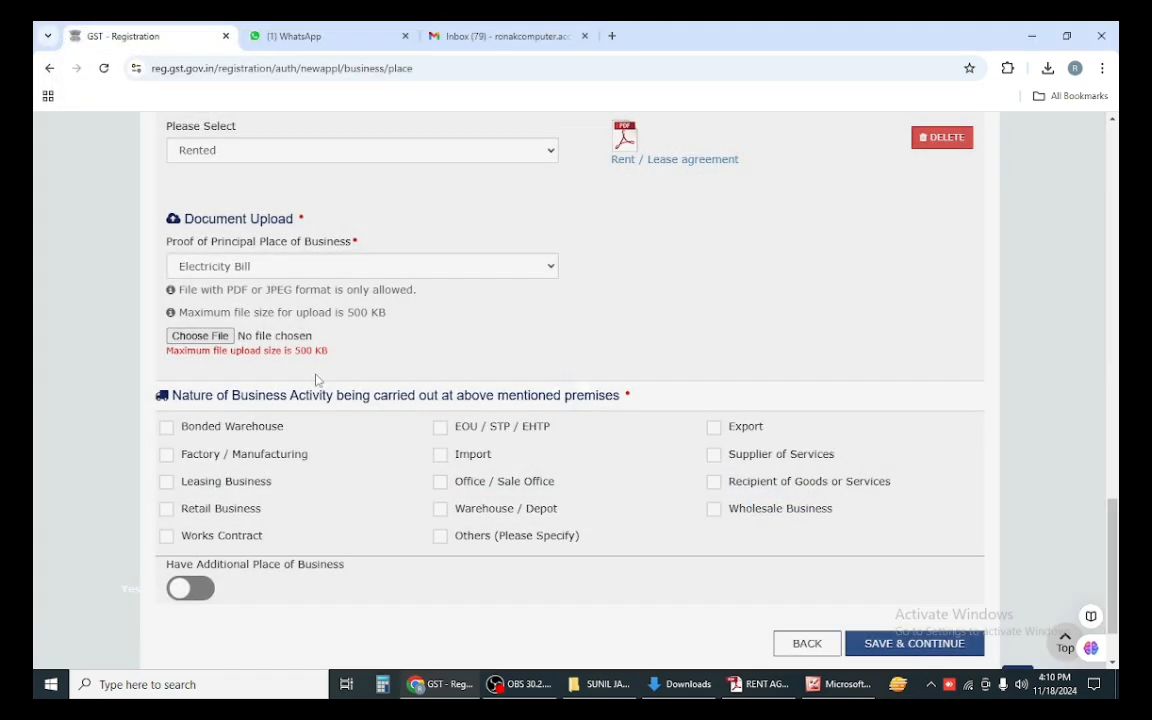
# Step: Resize the bill photo to Document - Small (800 x 600), save, and reattach ELE
pyautogui.click(840, 684)
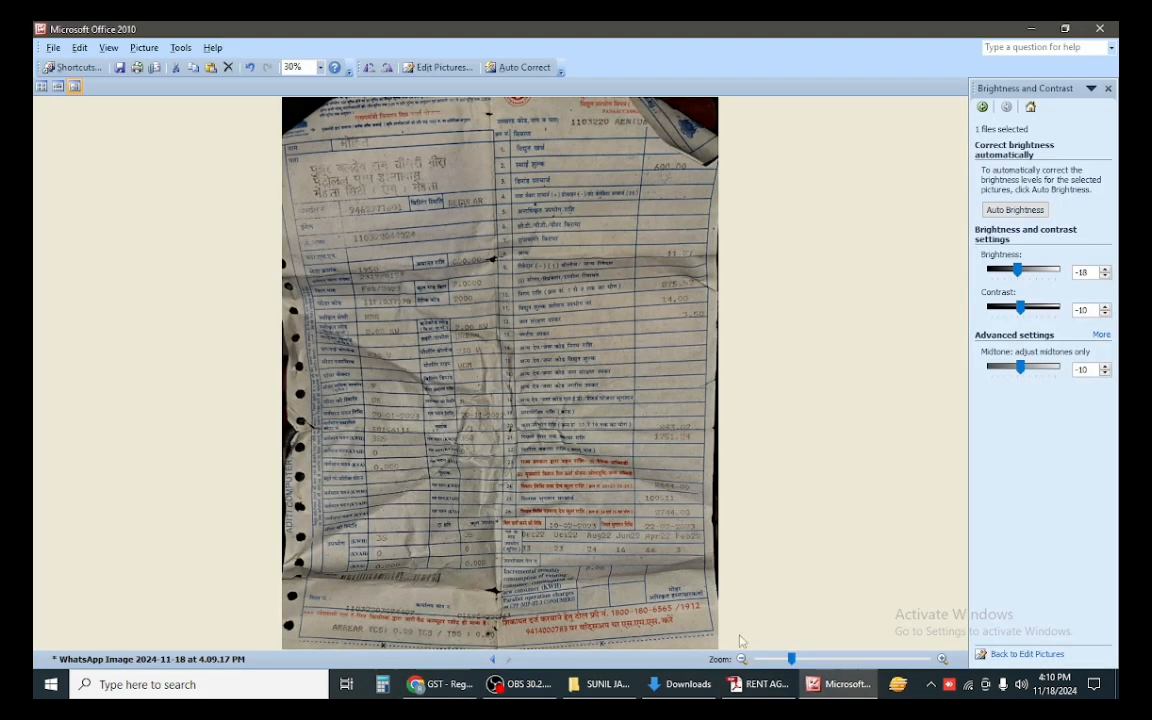
pyautogui.click(440, 67)
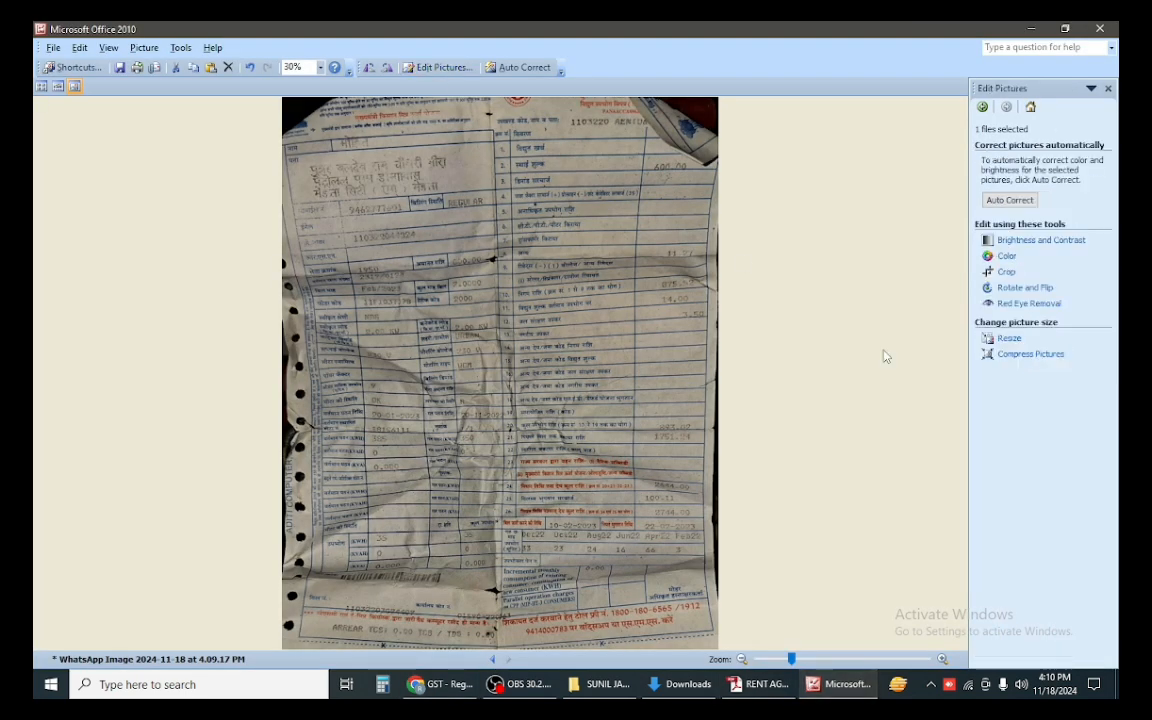
pyautogui.click(1006, 341)
pyautogui.click(1050, 203)
pyautogui.click(1040, 231)
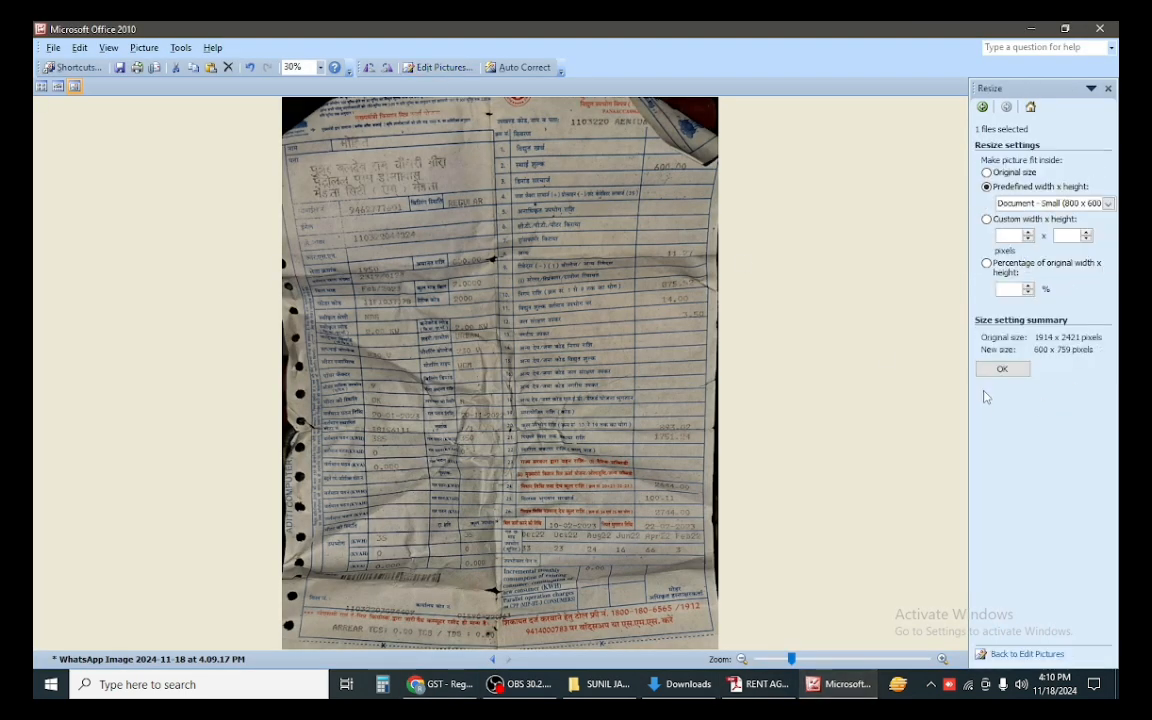
pyautogui.click(1001, 369)
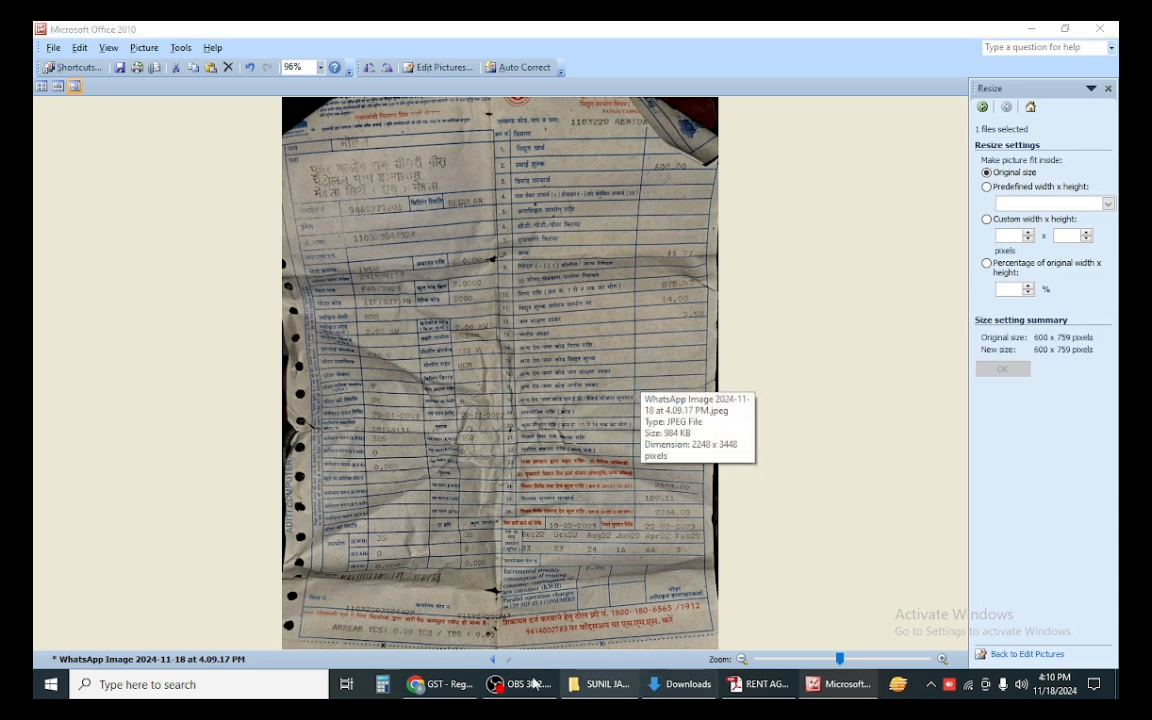
pyautogui.hotkey('ctrl', 's')
pyautogui.click(440, 685)
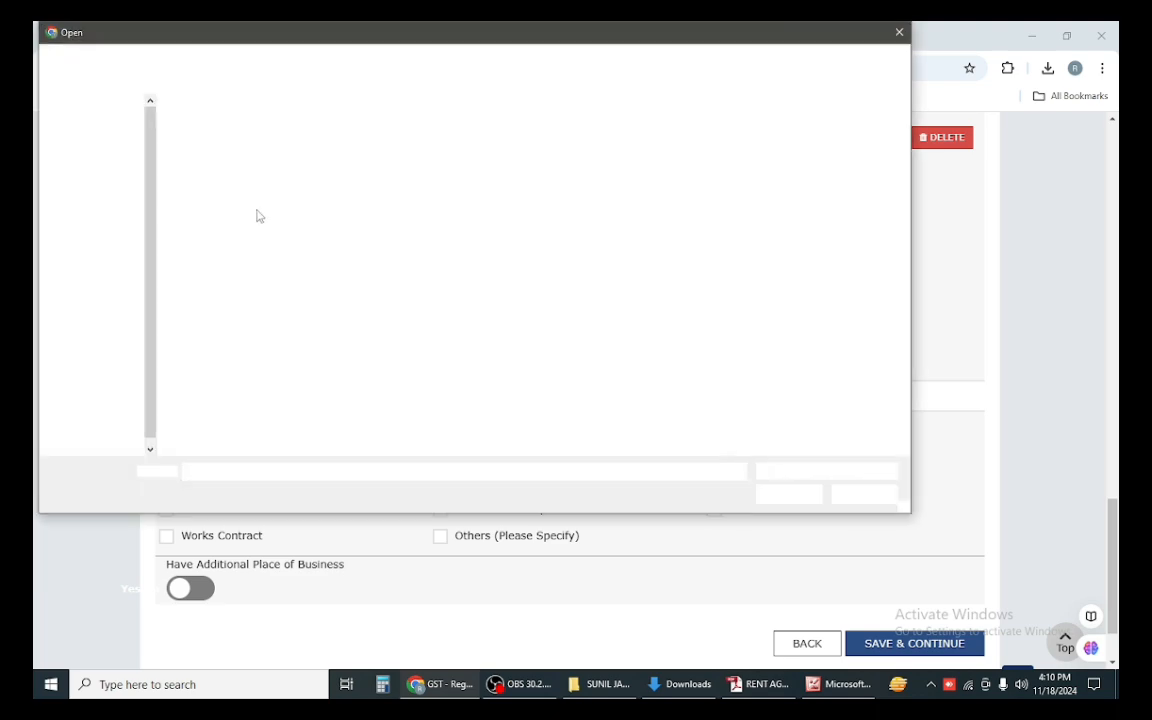
pyautogui.doubleClick(313, 177)
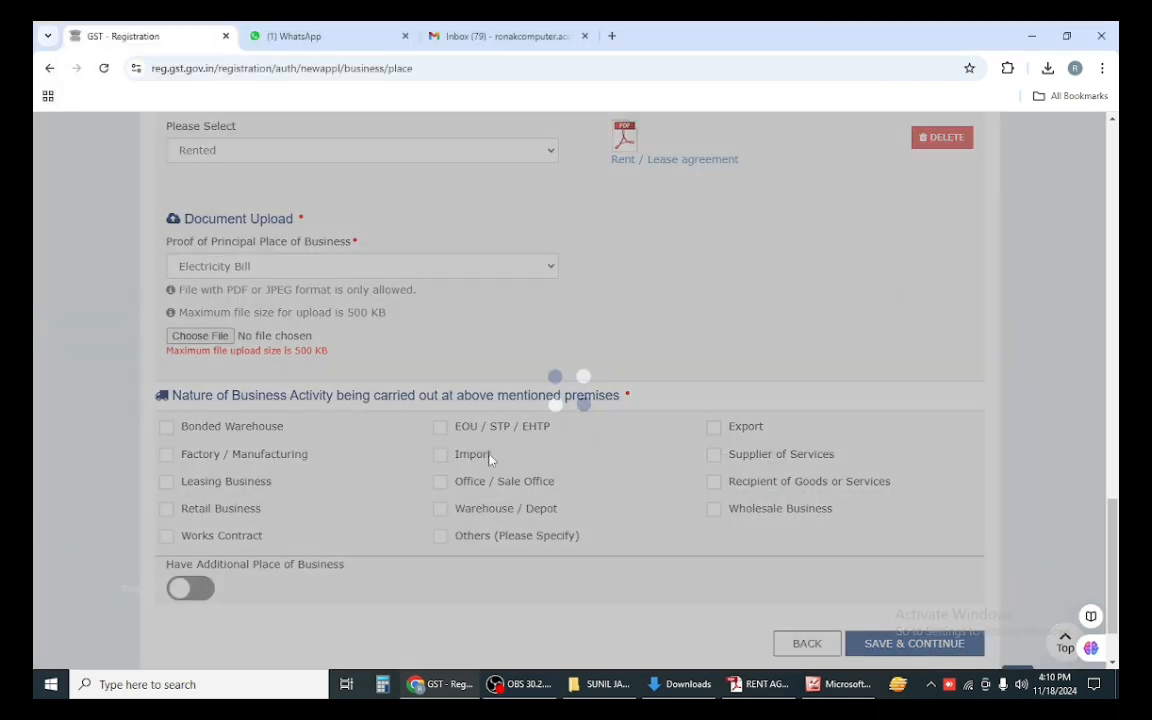
# Step: Shrink the bill photo to 75 percent, down to 450 x 569 pixels, and save it
pyautogui.scroll(1, 445, 393)
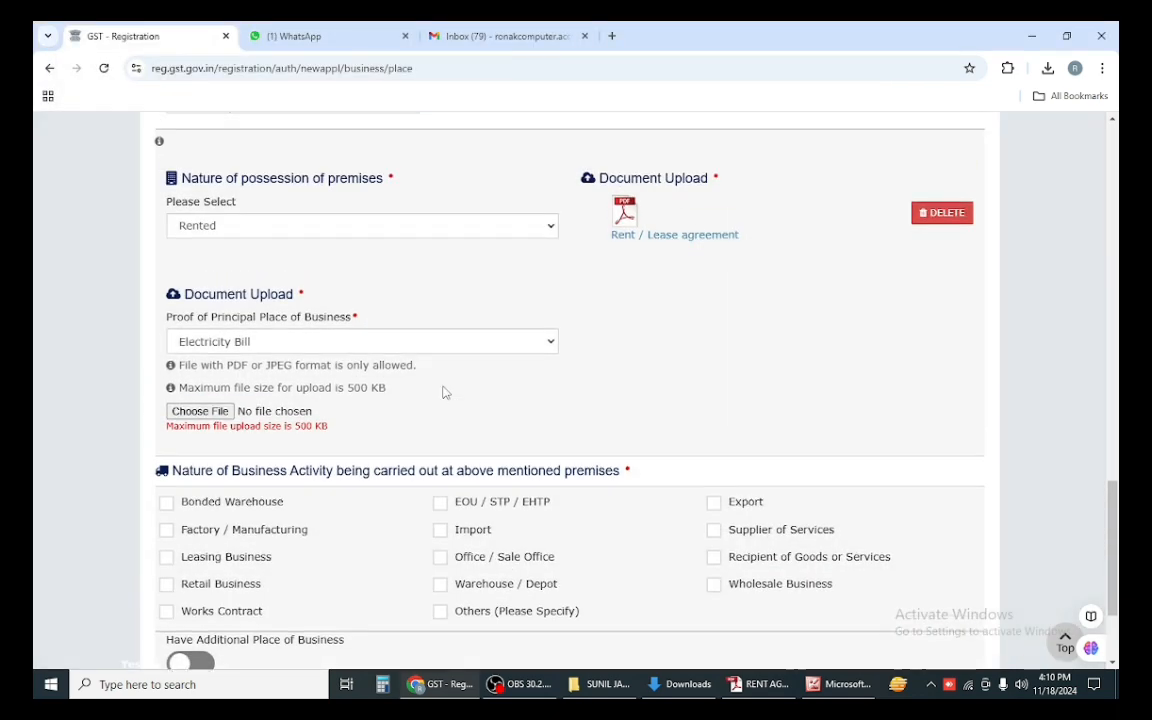
pyautogui.click(841, 684)
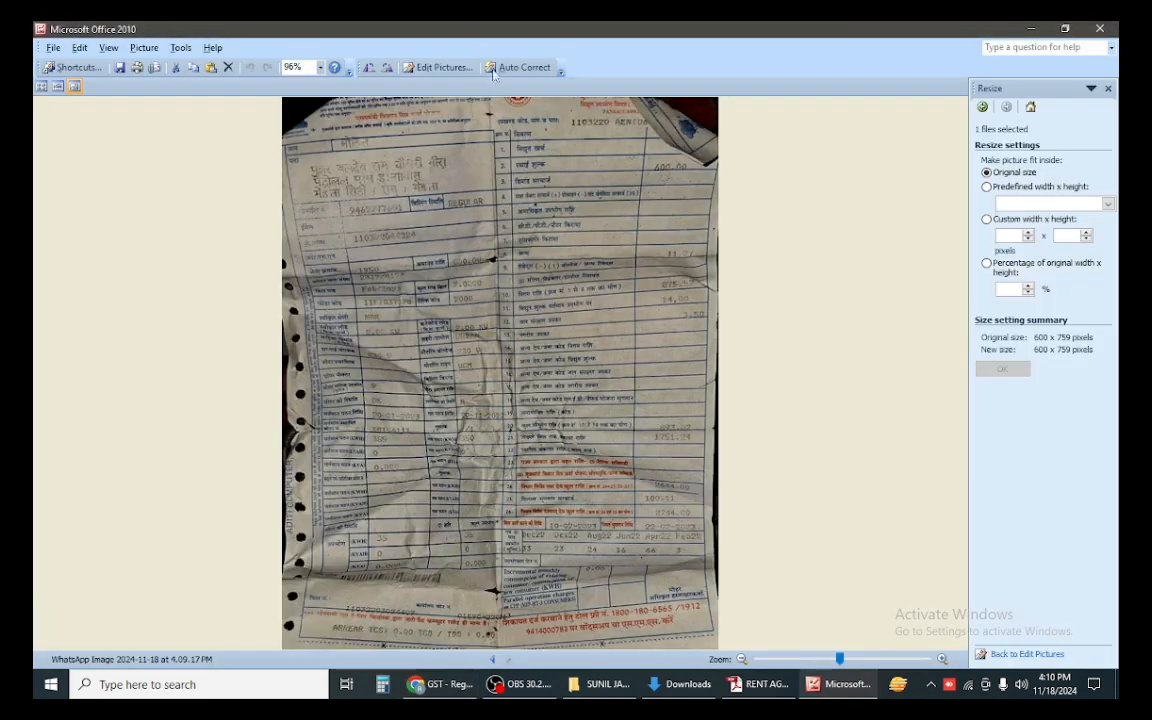
pyautogui.click(445, 68)
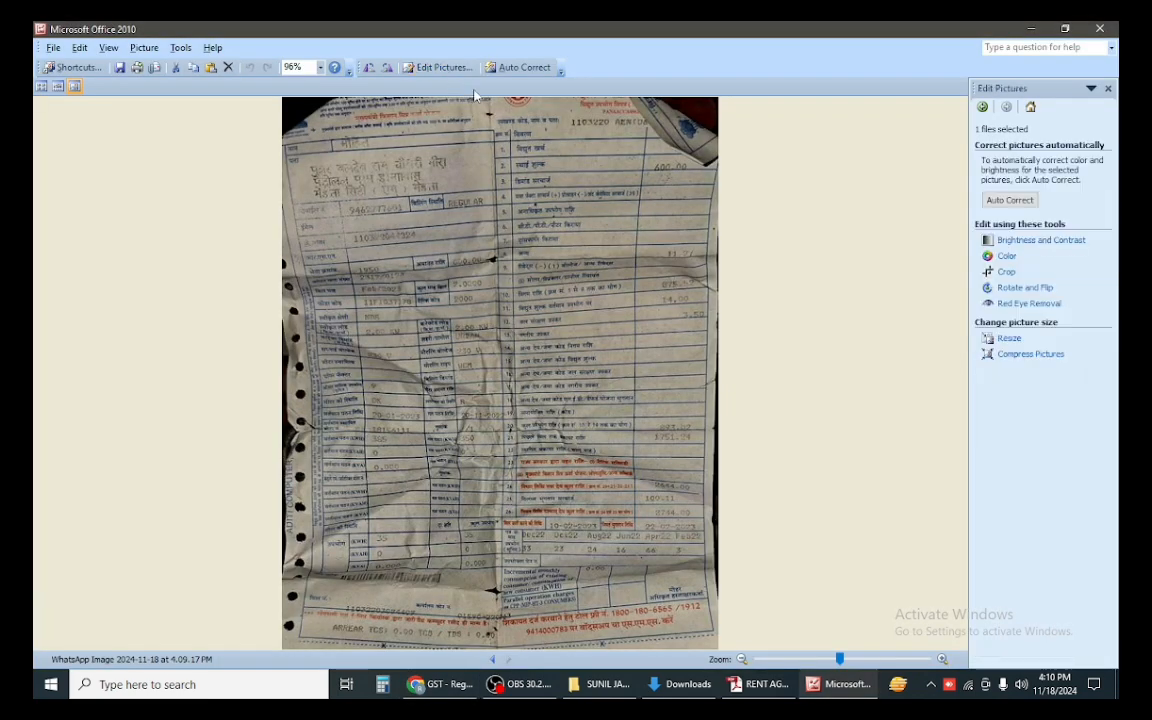
pyautogui.click(1008, 339)
pyautogui.click(1006, 290)
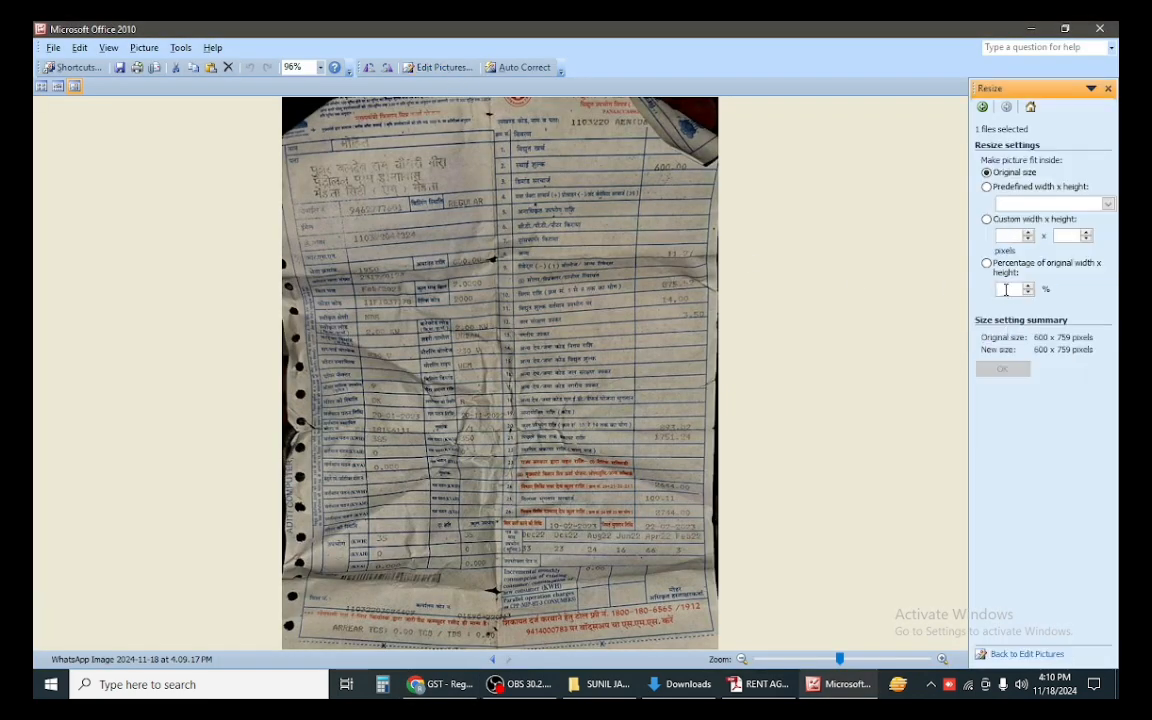
pyautogui.write('75')
pyautogui.click(1002, 369)
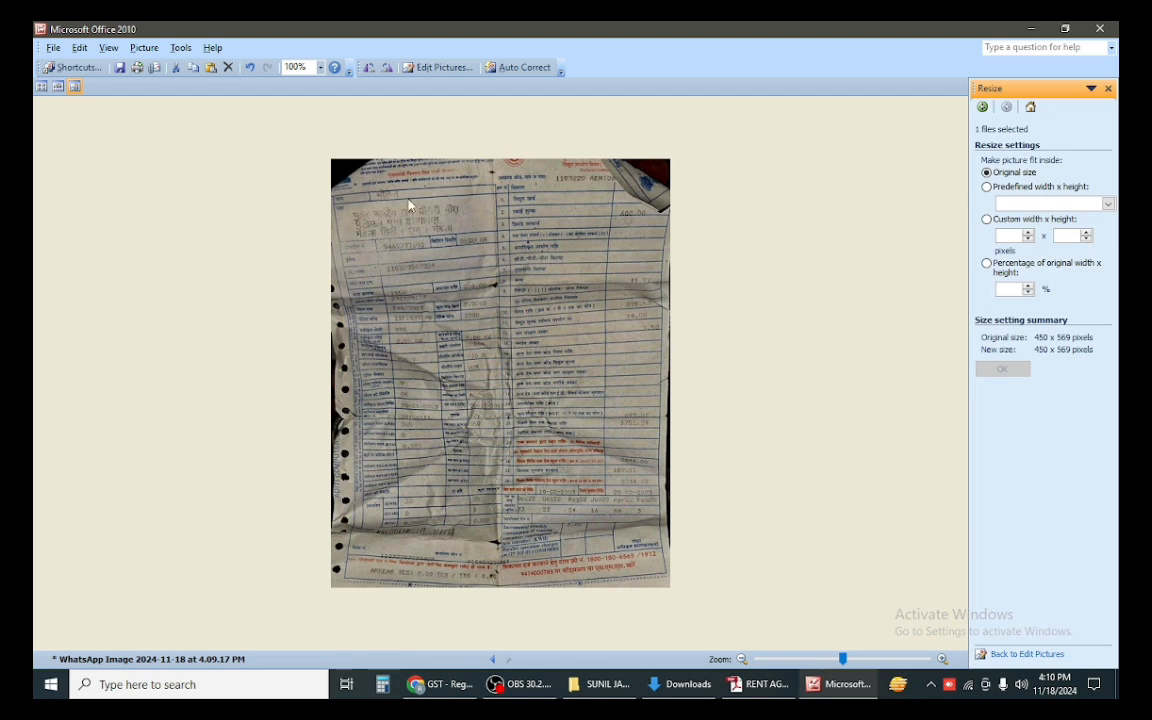
pyautogui.click(118, 68)
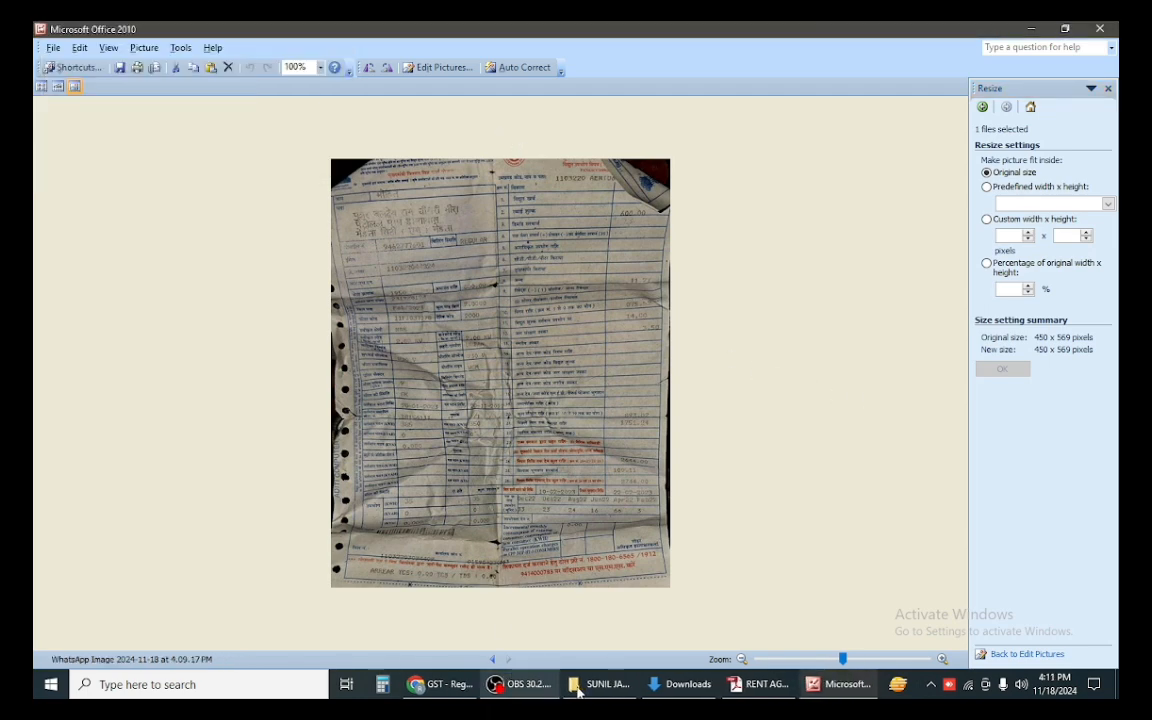
pyautogui.click(440, 684)
# Step: Attach ELE as proof again, then save and close Picture Manager
pyautogui.click(200, 411)
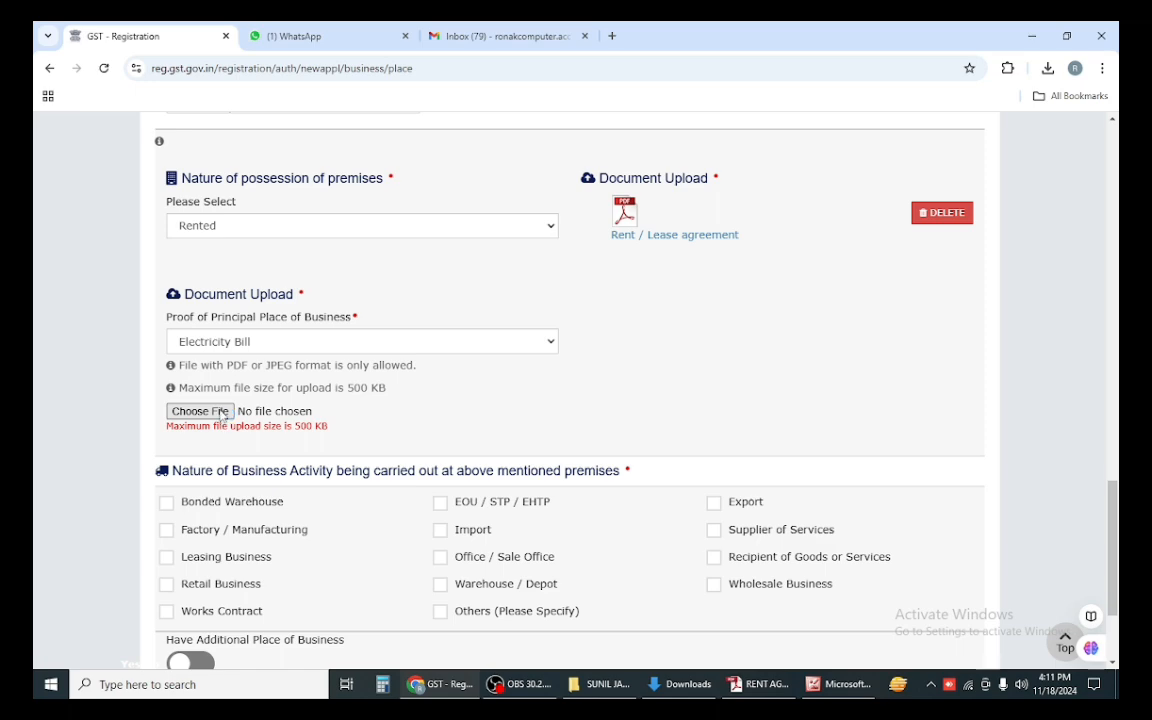
pyautogui.doubleClick(268, 135)
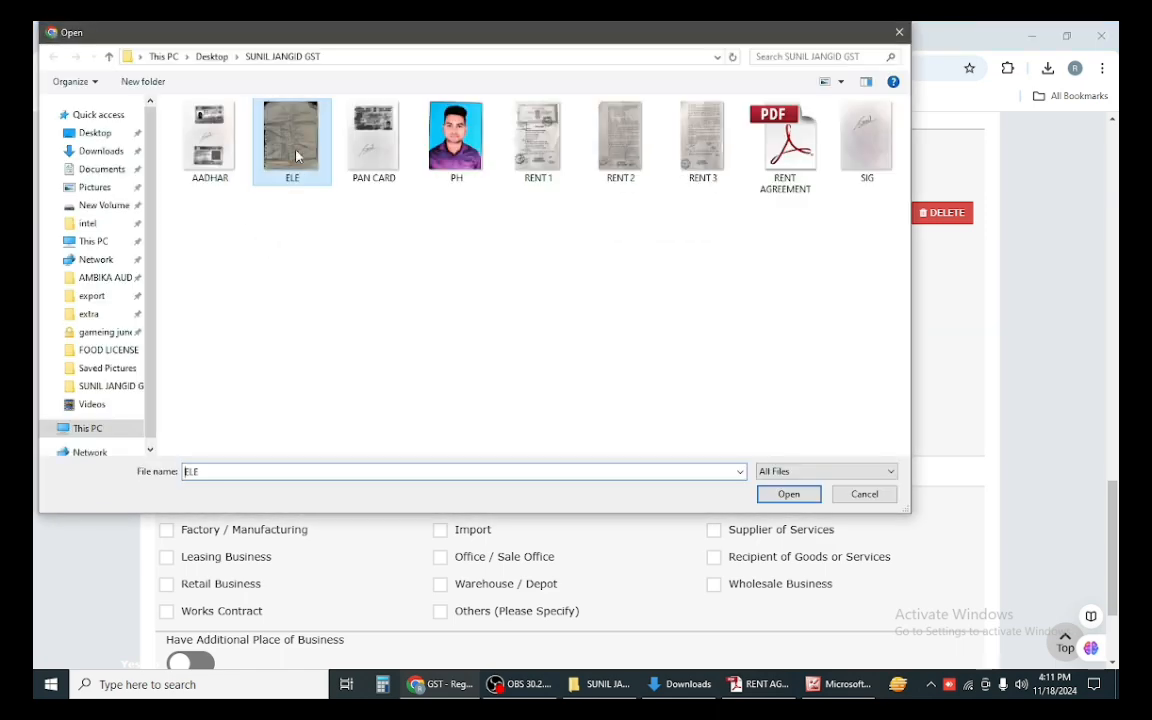
pyautogui.scroll(-1, 447, 399)
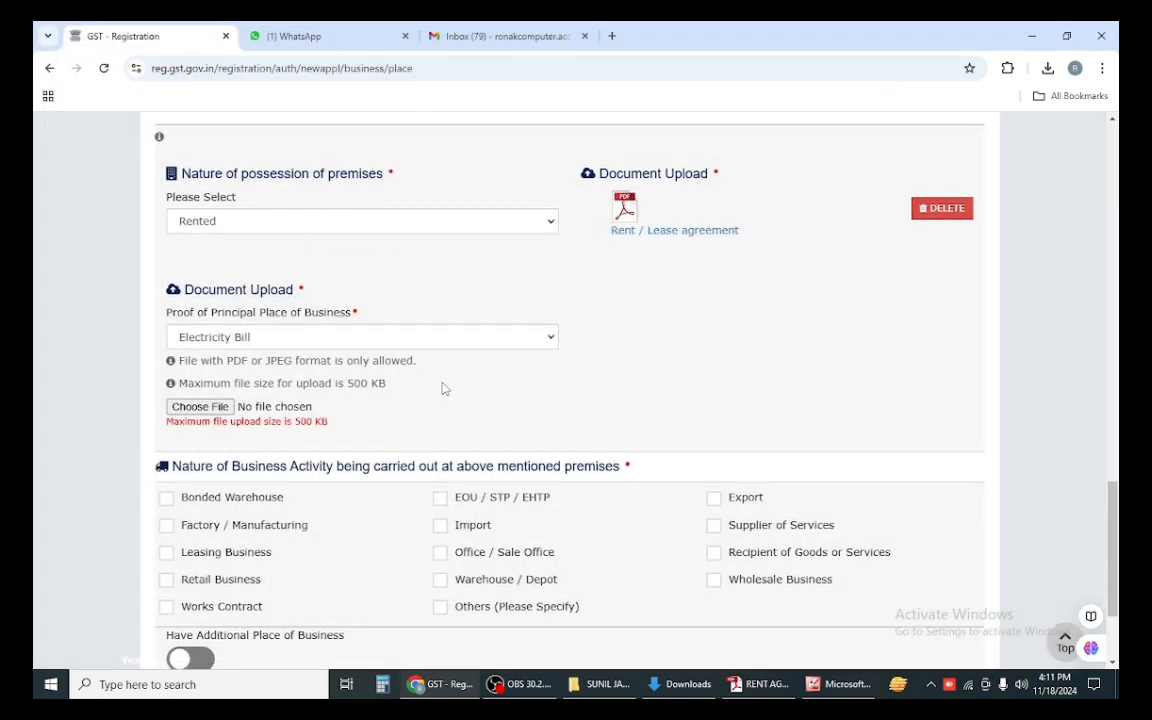
pyautogui.click(838, 684)
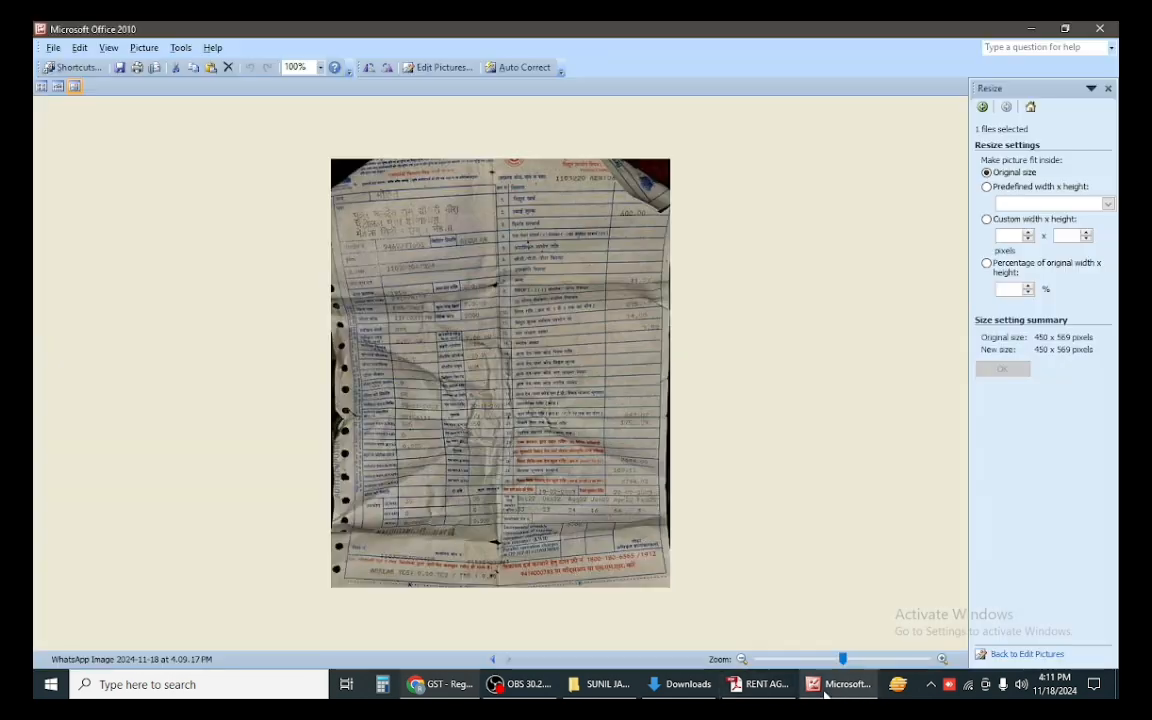
pyautogui.click(119, 67)
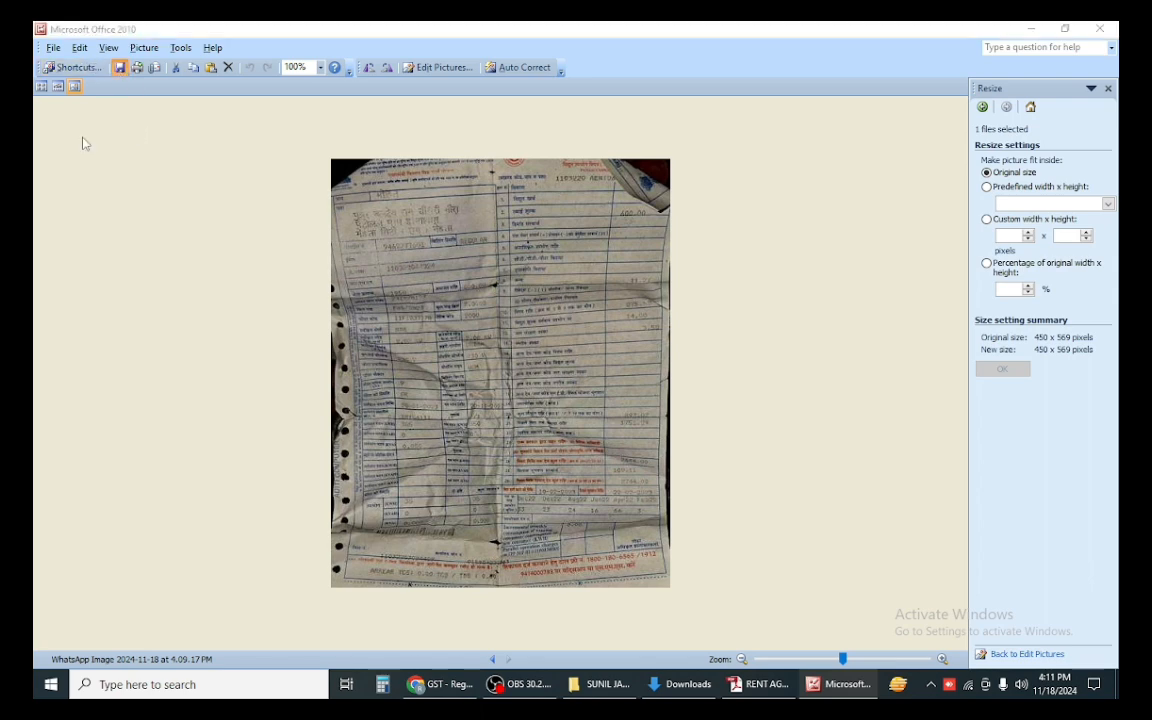
pyautogui.click(1110, 28)
# Step: Reselect Electricity Bill as the proof type and attach the ELE image
pyautogui.click(222, 268)
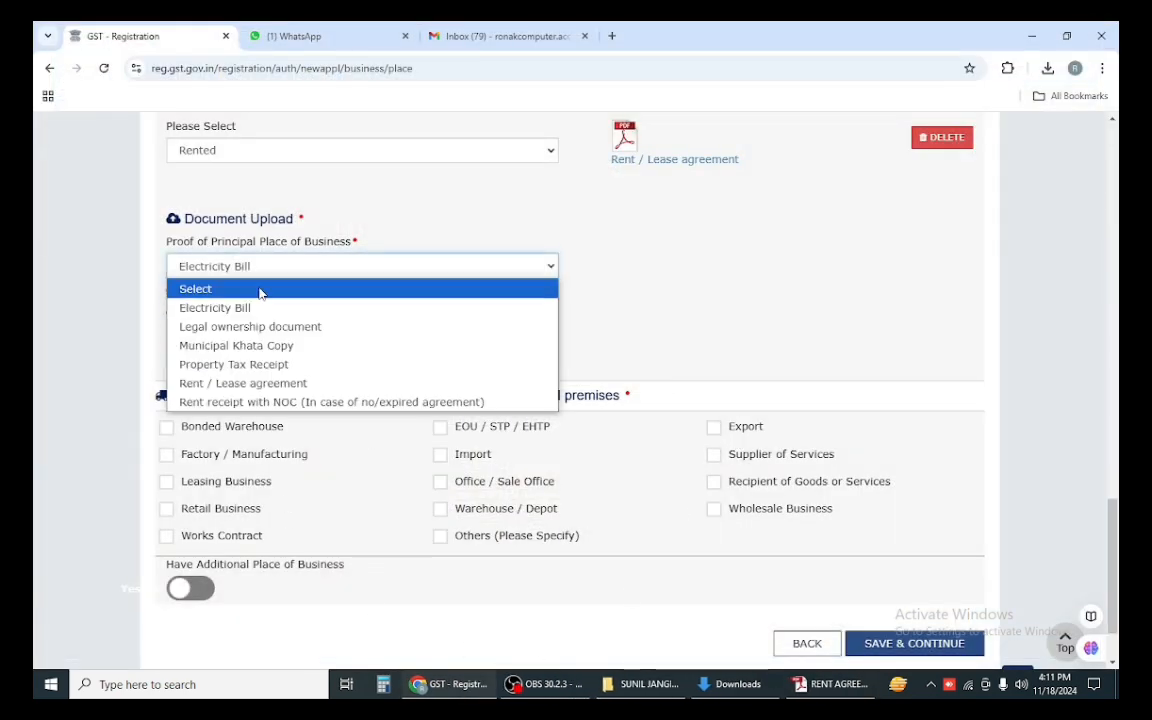
pyautogui.click(230, 327)
pyautogui.click(224, 270)
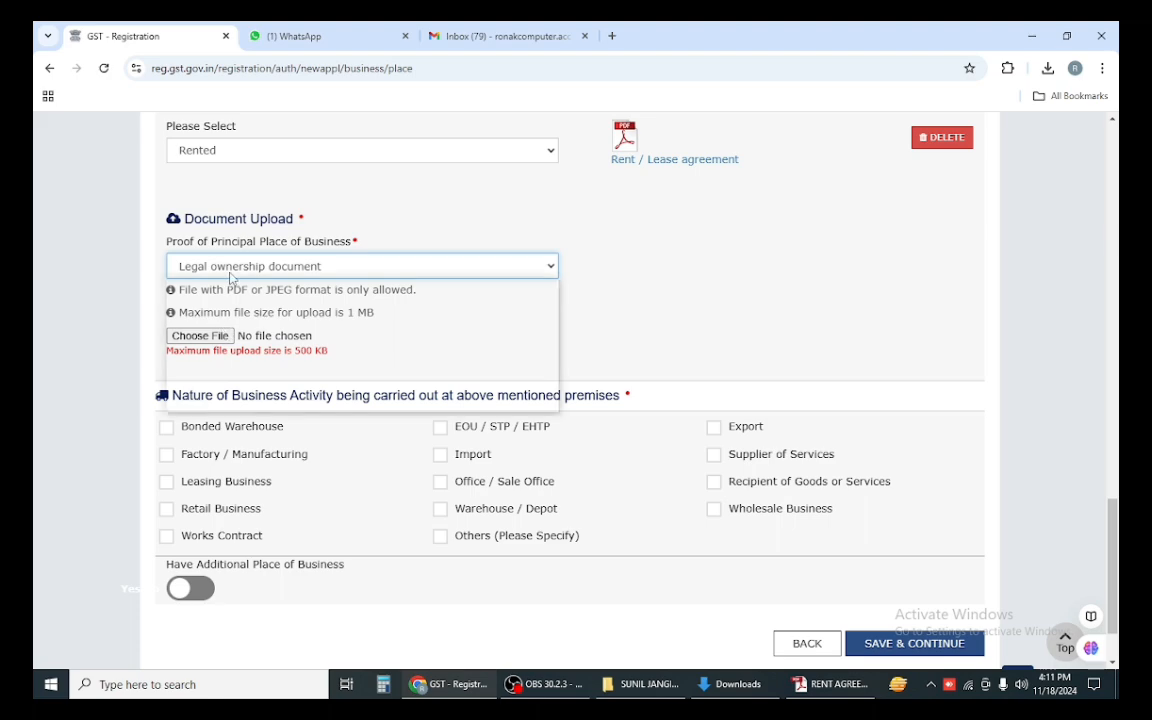
pyautogui.click(232, 305)
pyautogui.click(208, 336)
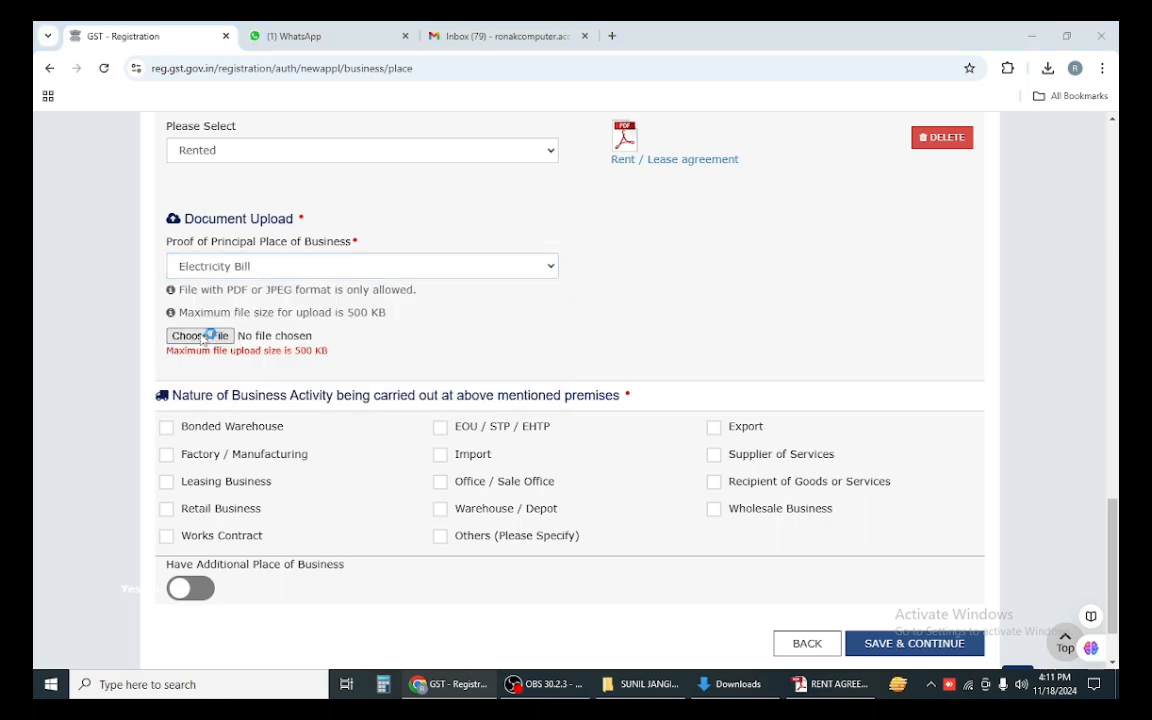
pyautogui.doubleClick(316, 157)
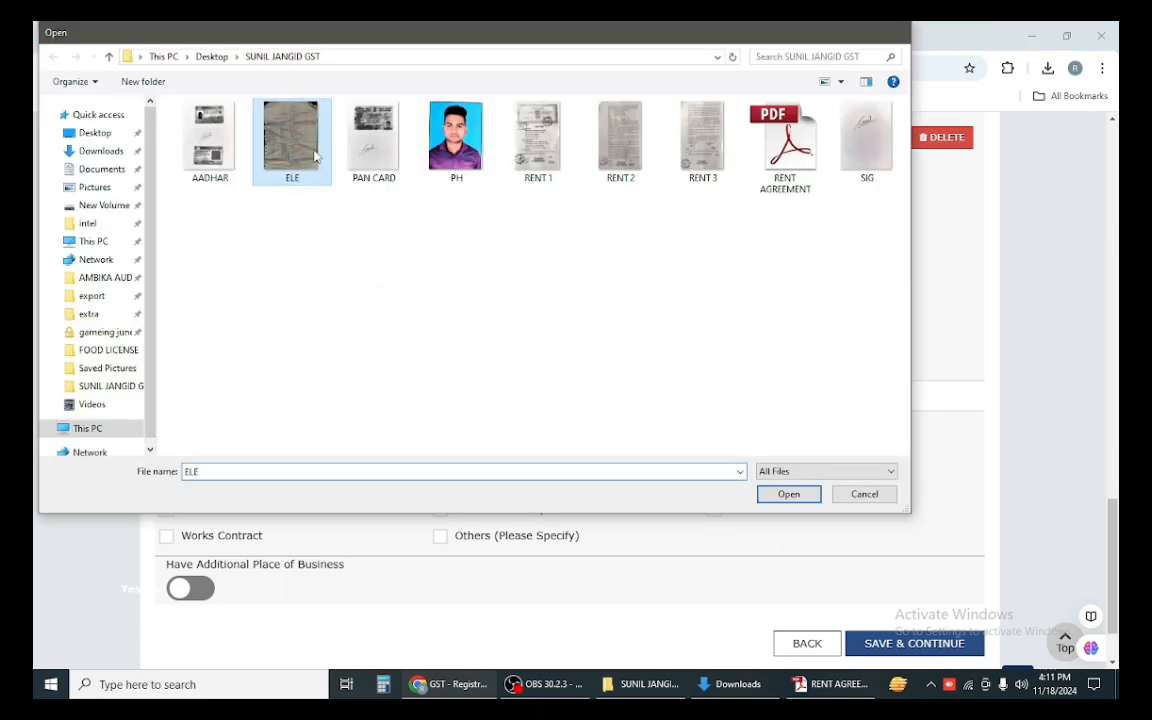
# Step: Close the rent agreement PDF and the Downloads folder window
pyautogui.scroll(-1, 357, 388)
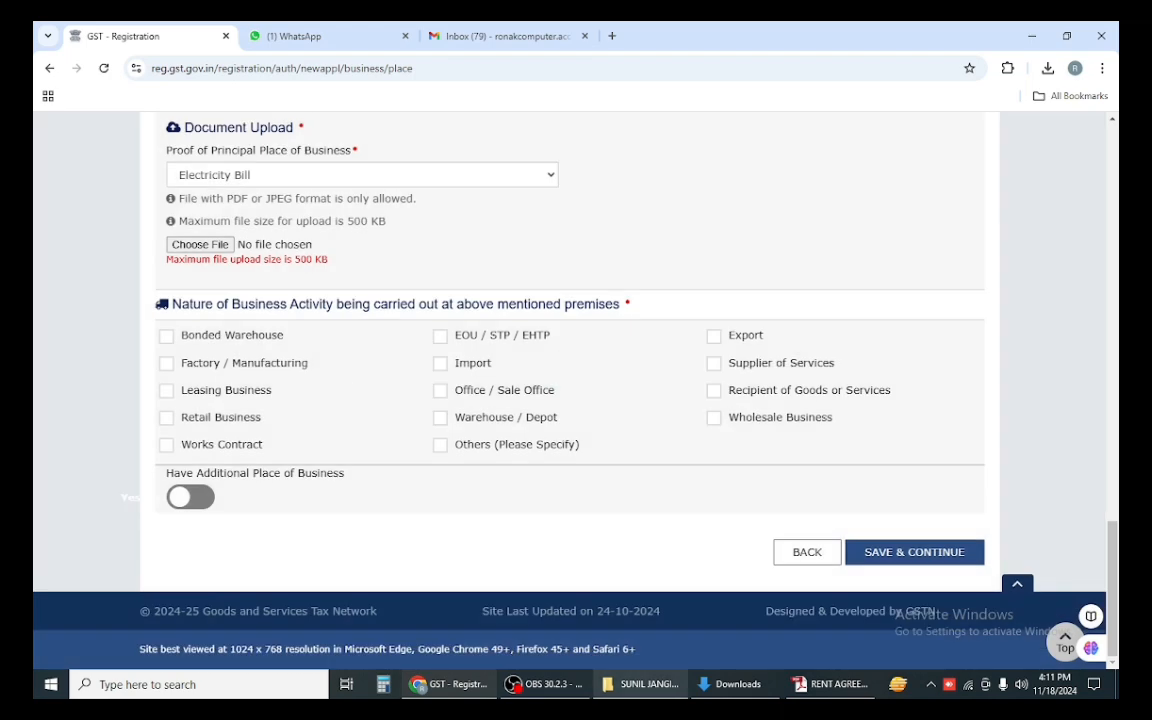
pyautogui.click(828, 688)
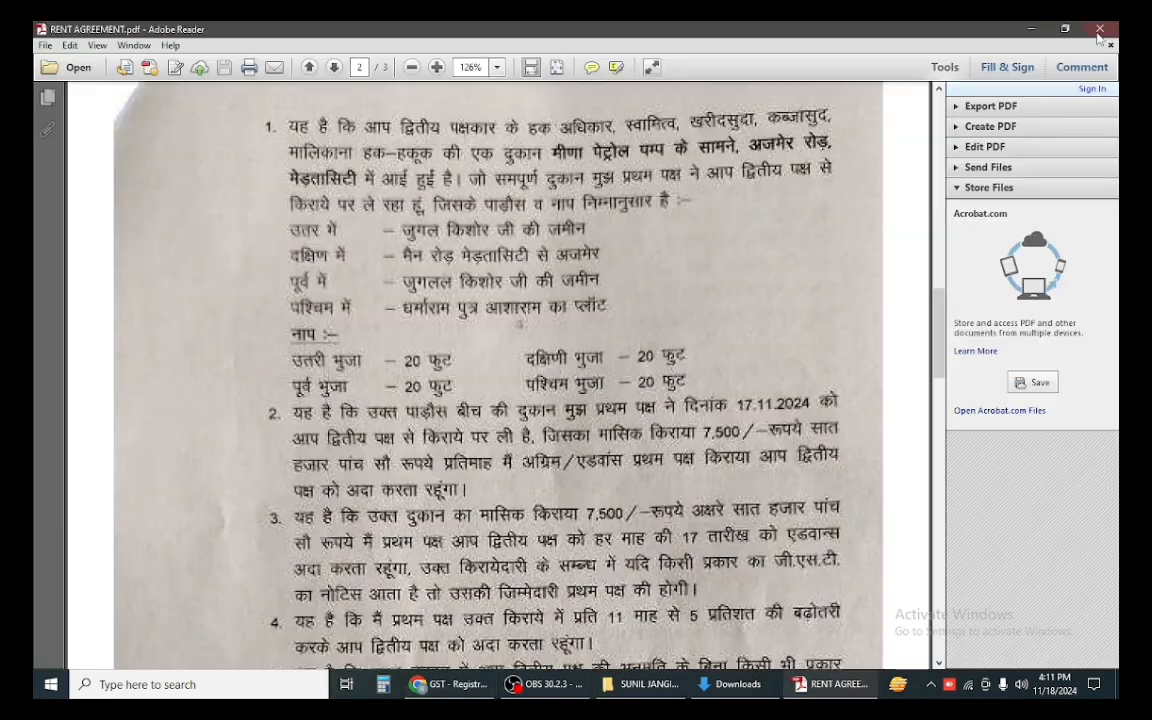
pyautogui.click(1102, 32)
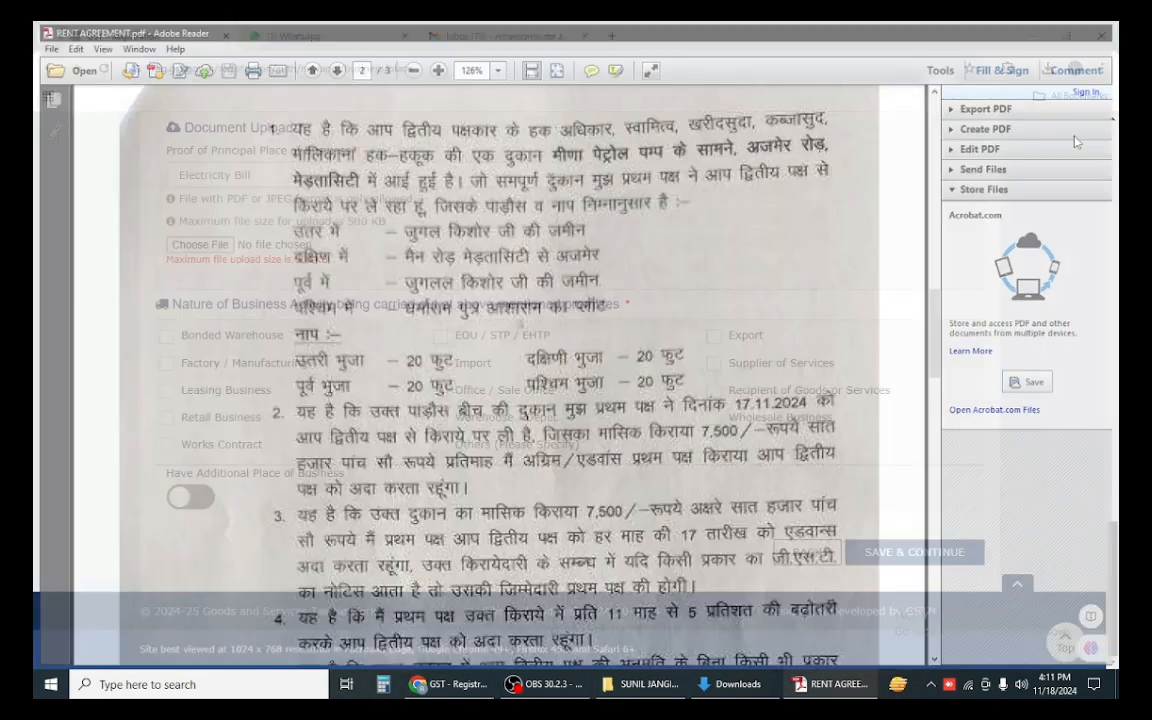
pyautogui.click(807, 688)
pyautogui.click(1102, 32)
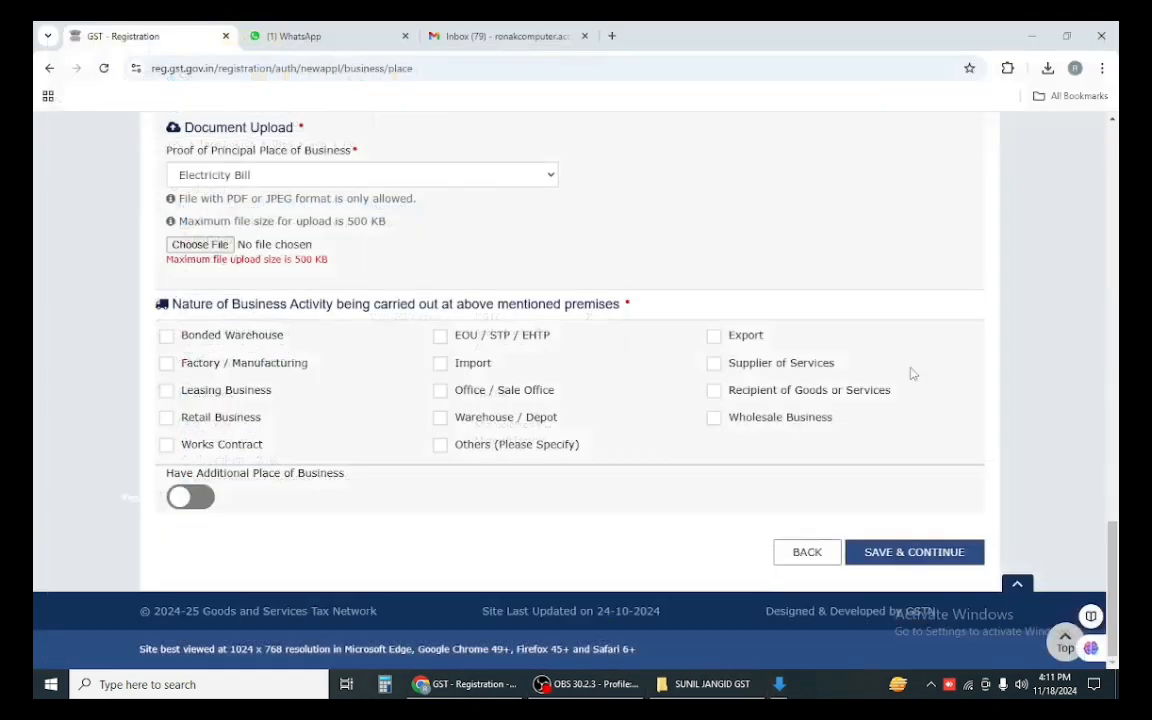
# Step: Check the ELE image's file properties, confirming it is 666 KB
pyautogui.click(722, 690)
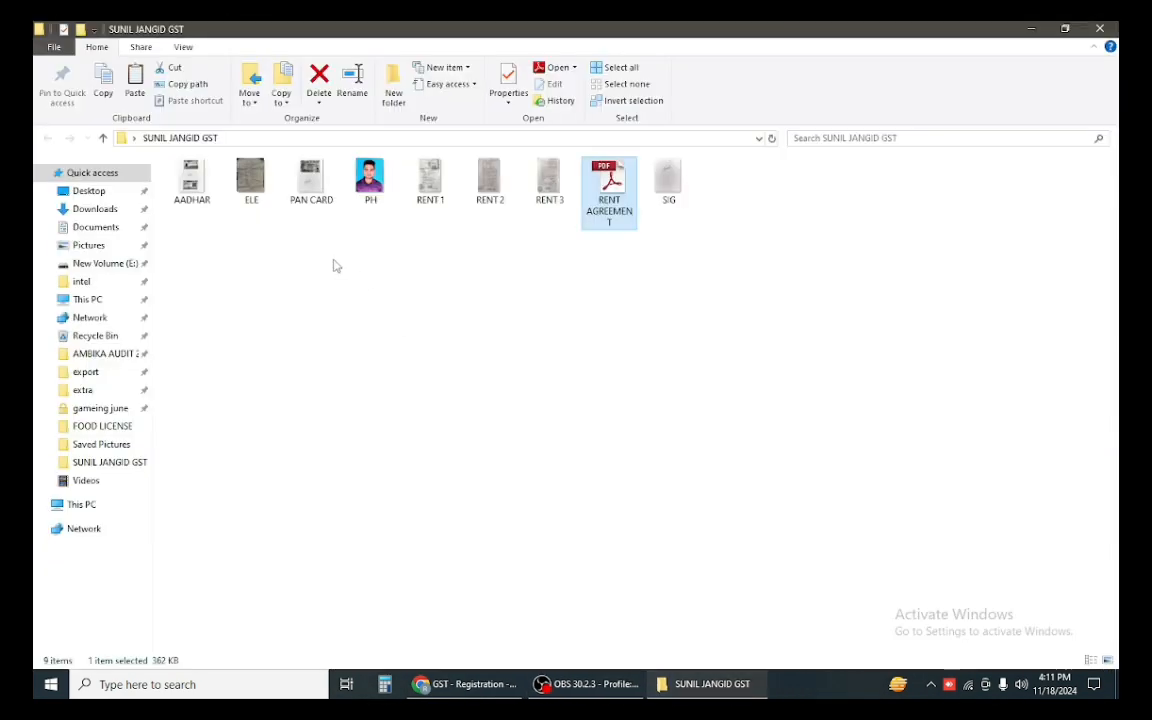
pyautogui.click(253, 190)
pyautogui.rightClick(256, 200)
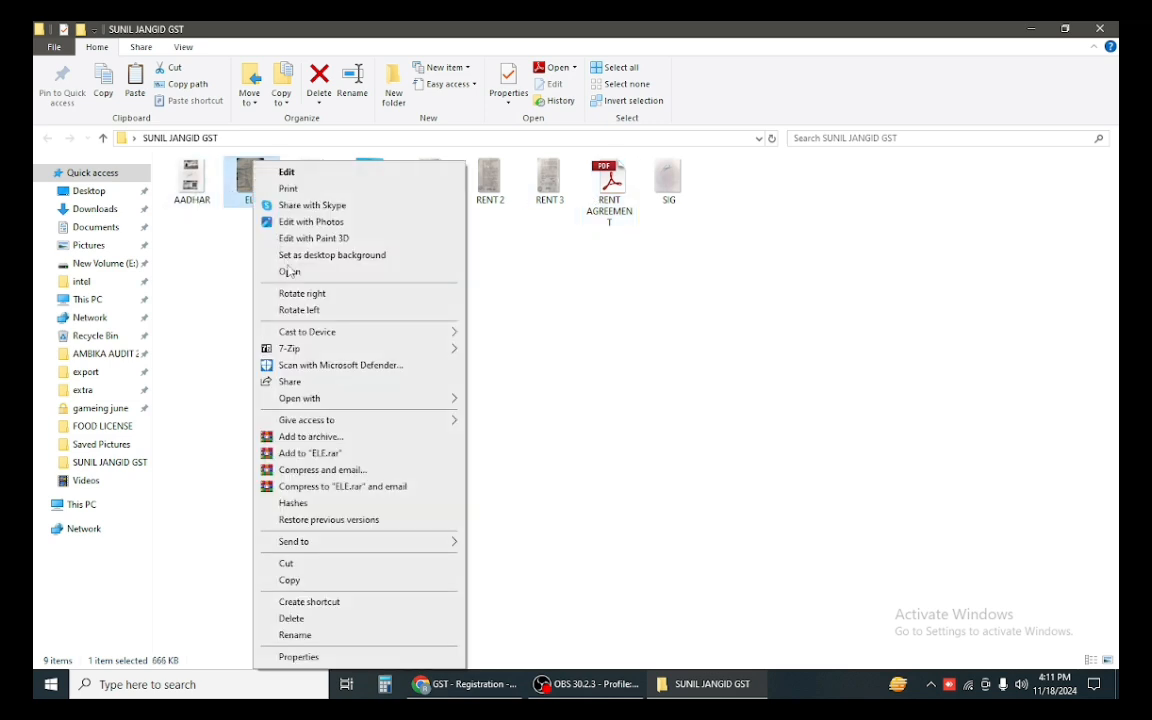
pyautogui.click(295, 657)
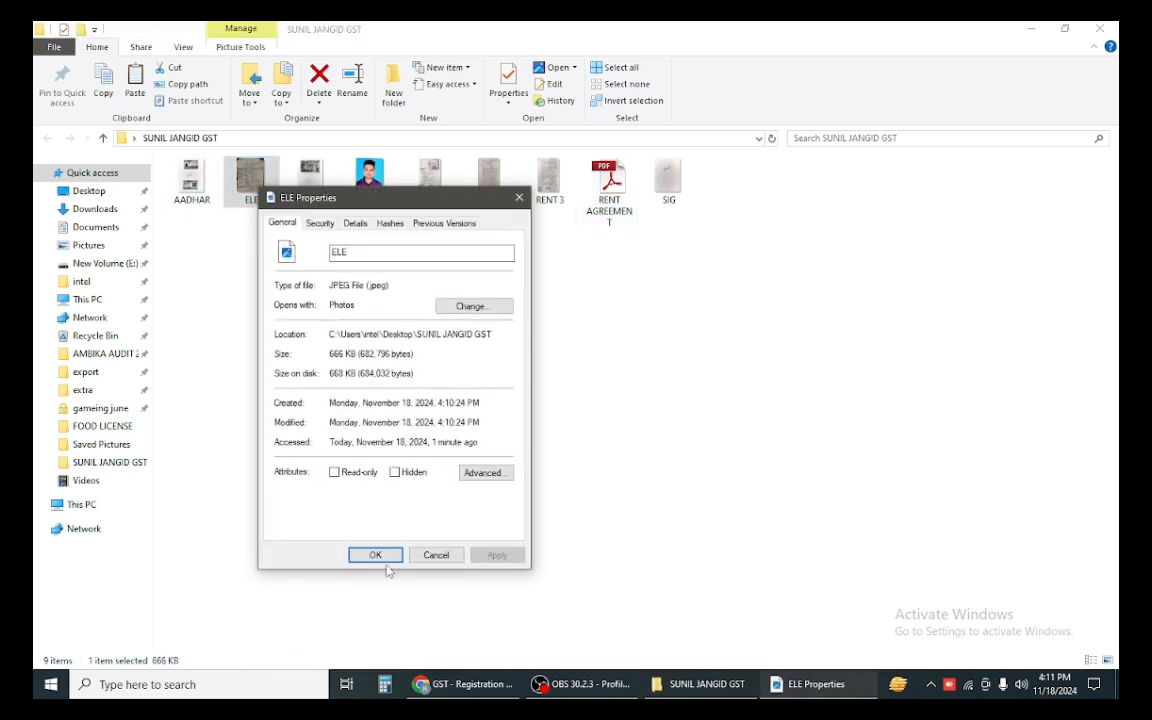
pyautogui.click(377, 555)
# Step: Return to the documents folder and bring up the ELE image's context menu
pyautogui.hotkey('alt', 'Tab')
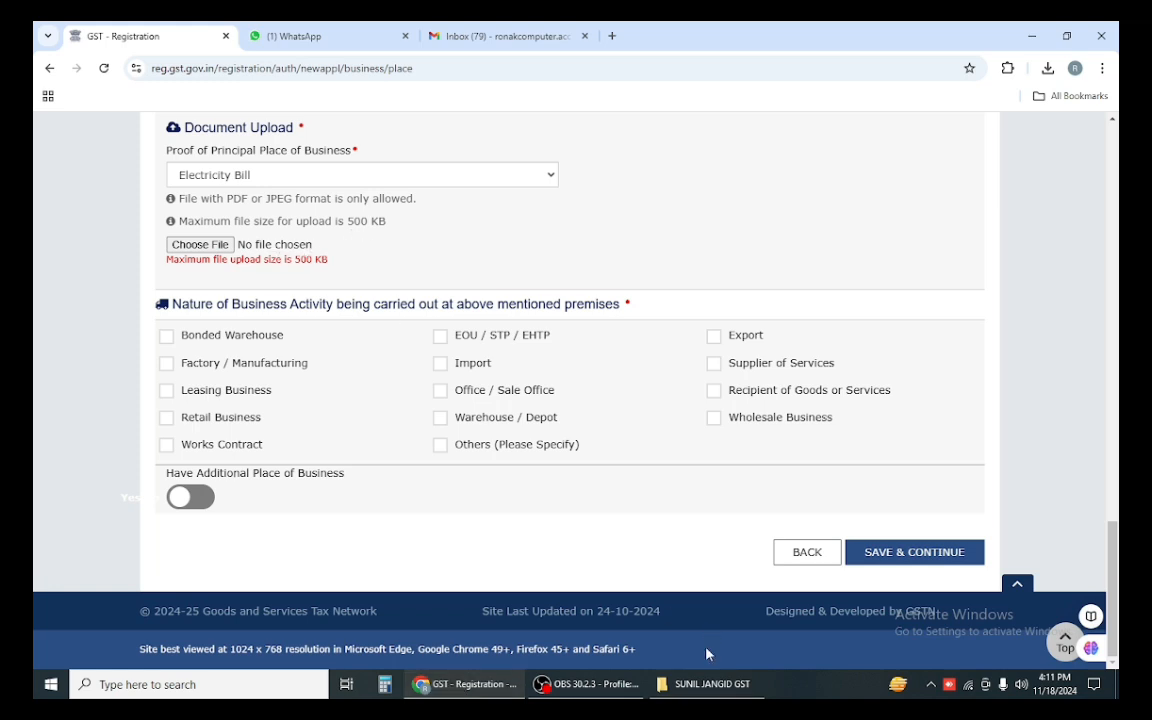
pyautogui.click(705, 684)
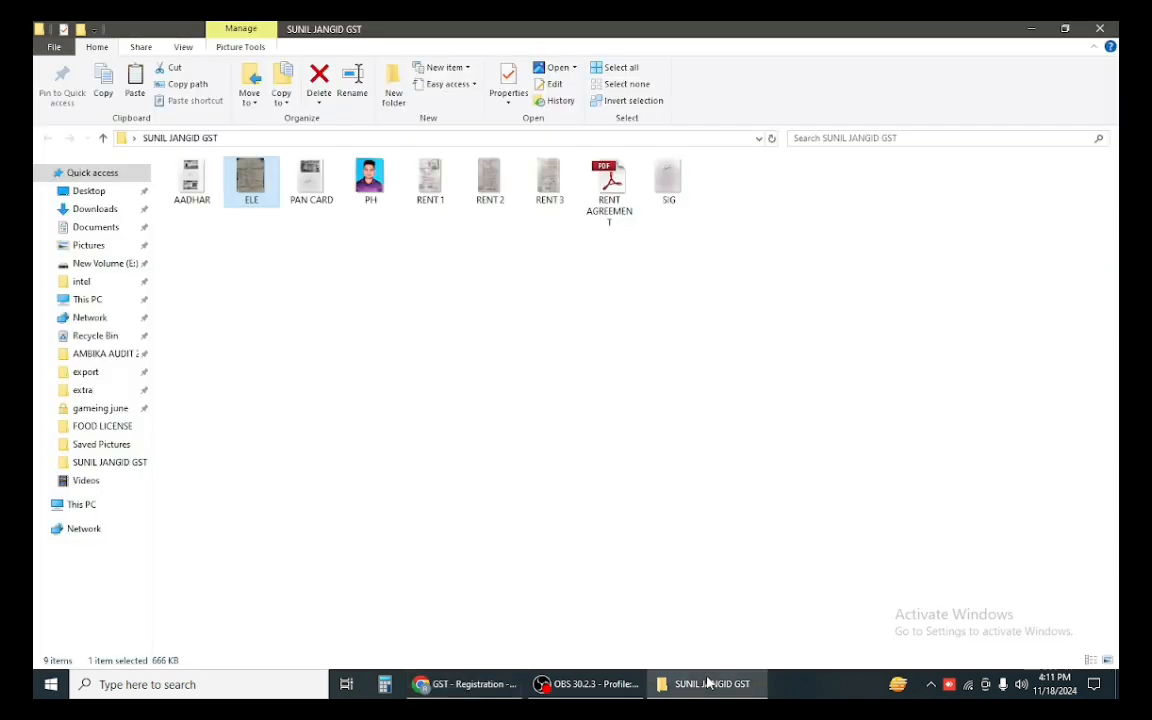
pyautogui.rightClick(251, 199)
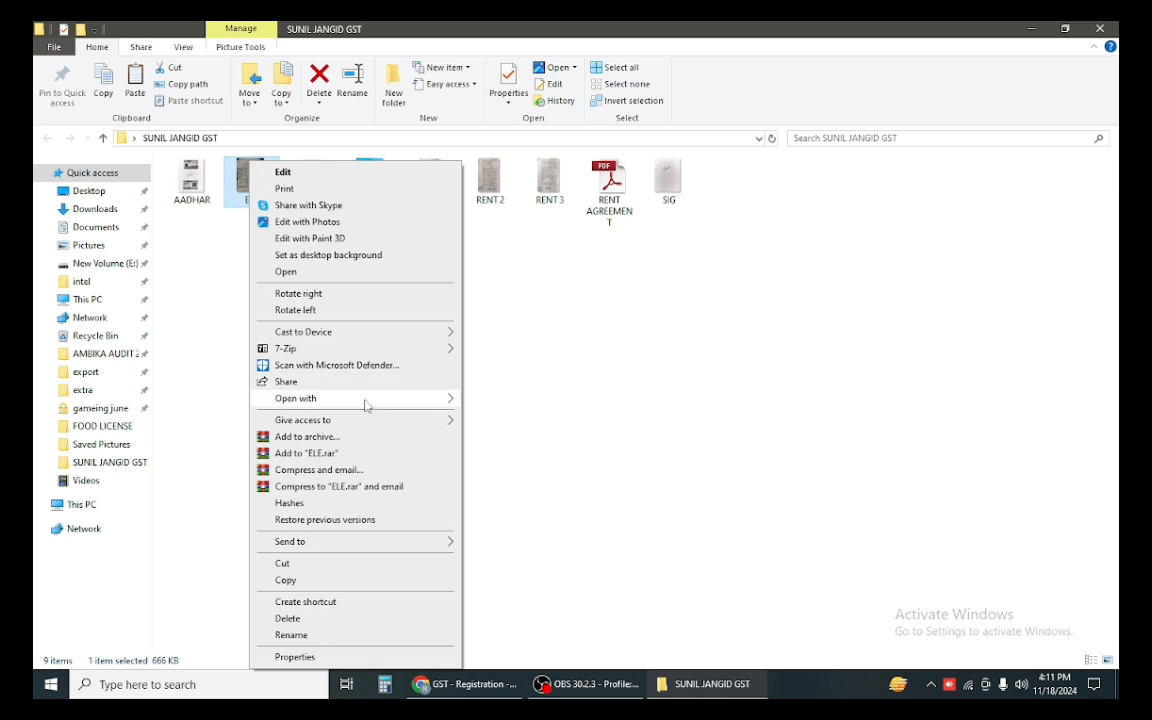
# Step: Open ELE in Picture Manager and resize it to a smaller preset, 600 x 759
pyautogui.moveTo(365, 398)
pyautogui.click(500, 401)
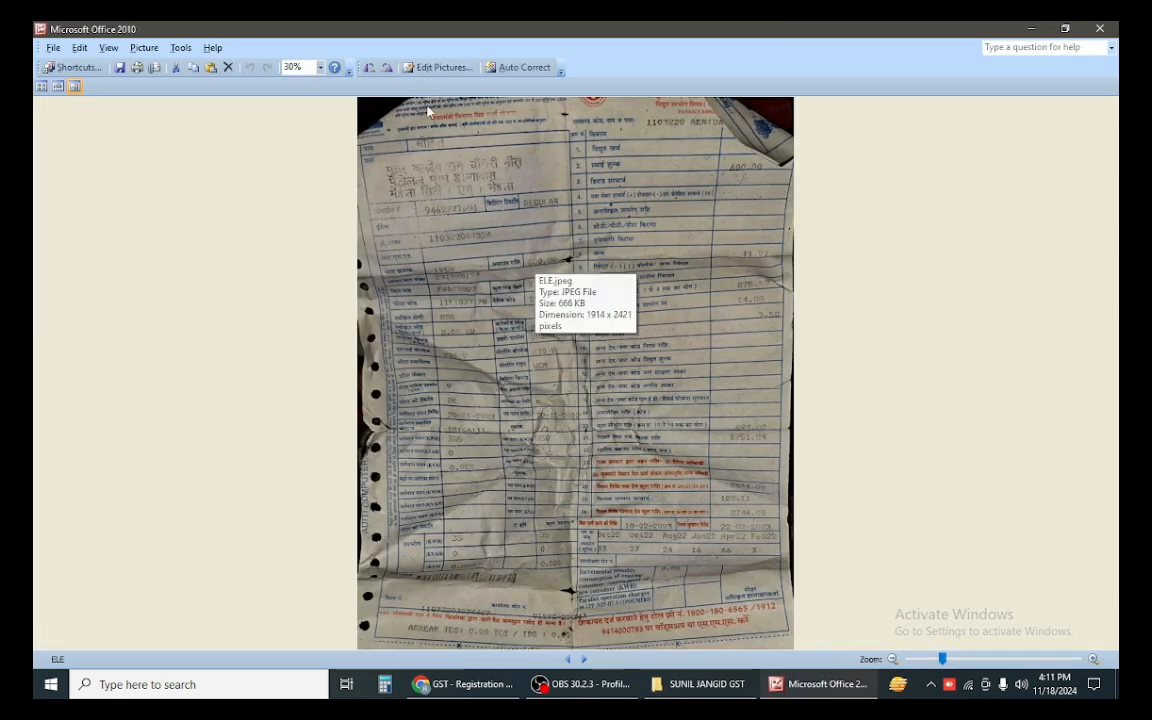
pyautogui.click(1008, 338)
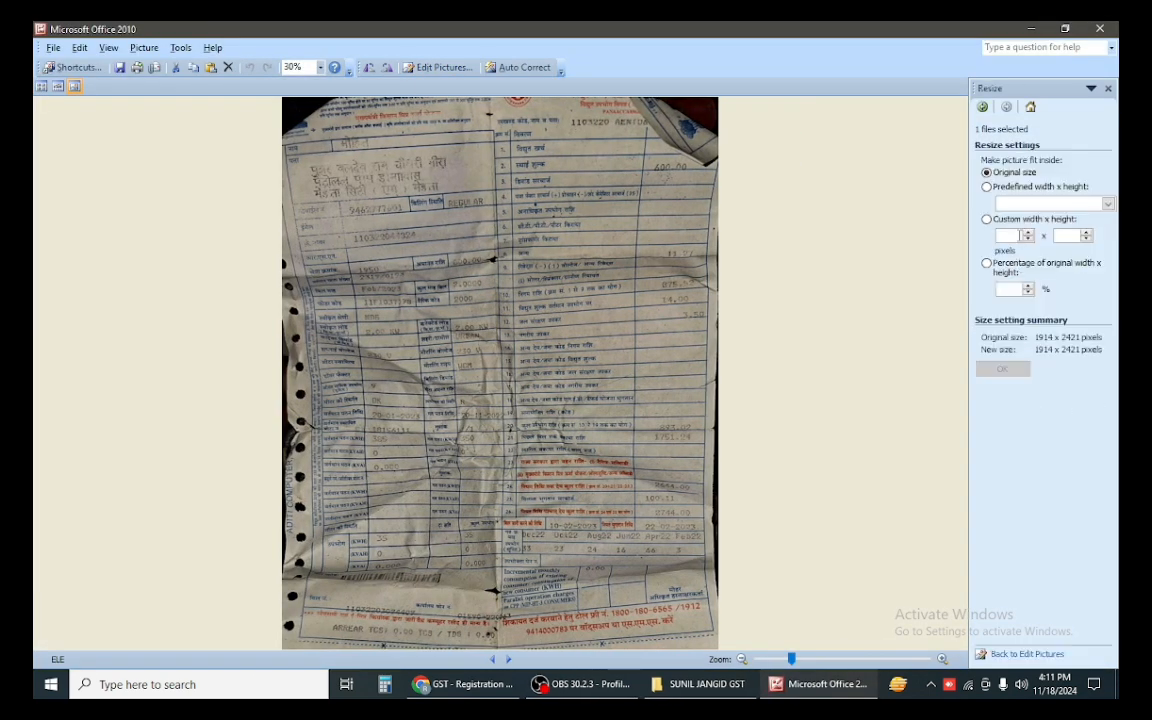
pyautogui.click(1018, 206)
pyautogui.click(1018, 206)
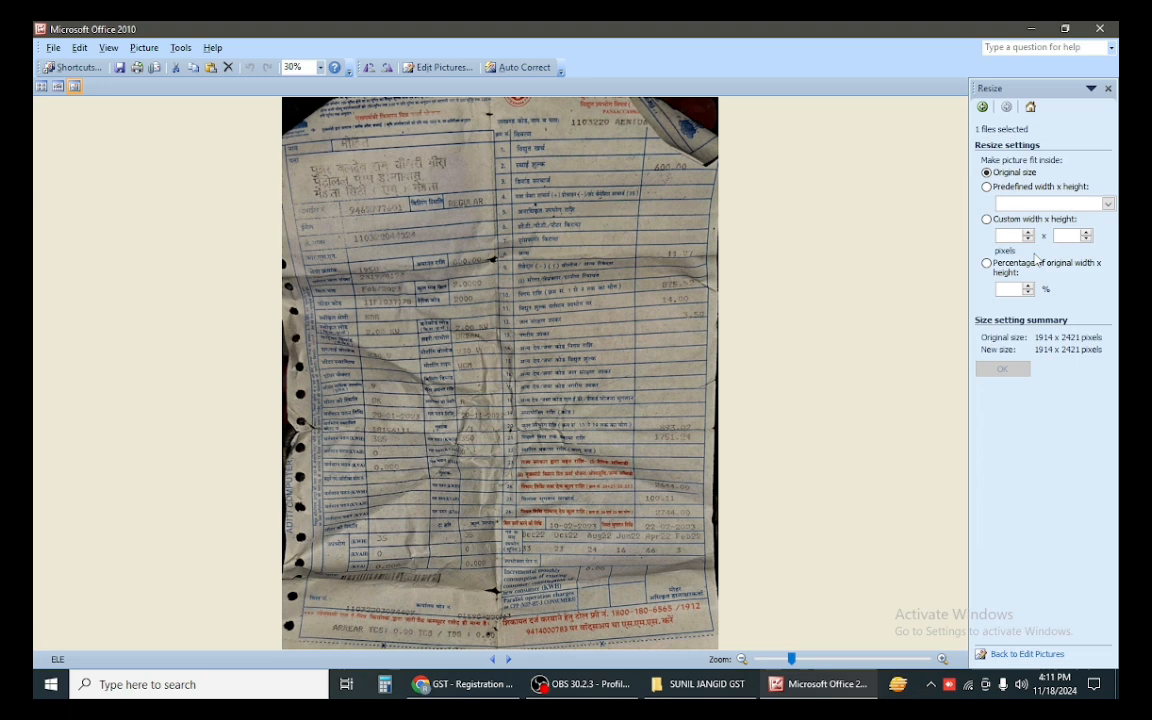
pyautogui.click(1008, 206)
pyautogui.click(1030, 221)
pyautogui.click(1000, 370)
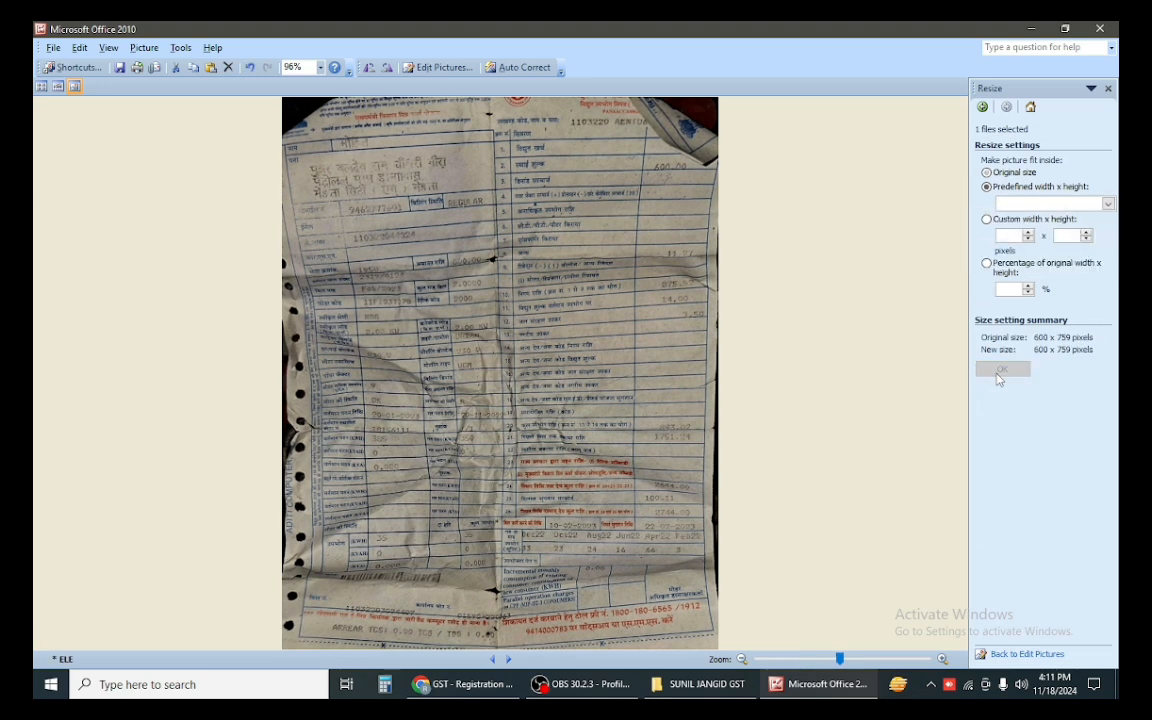
# Step: Resize by percentage to 450 x 569 pixels, save at 51.0 KB, and close
pyautogui.click(1012, 288)
pyautogui.write('75')
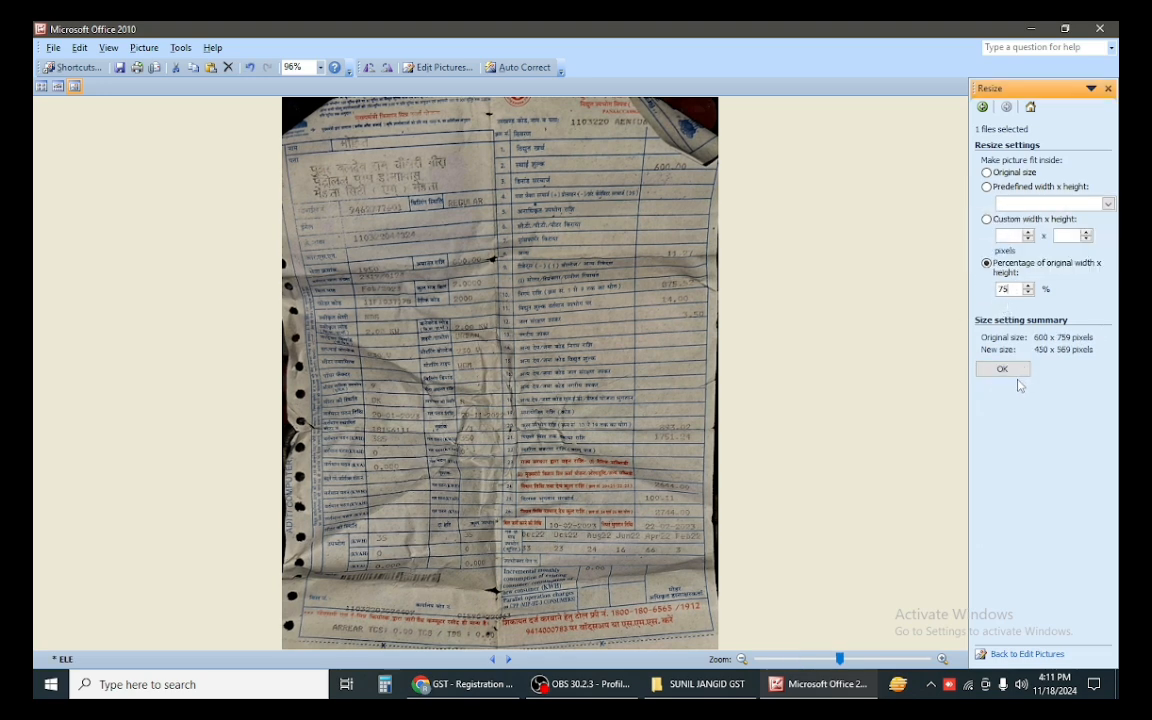
pyautogui.click(1012, 372)
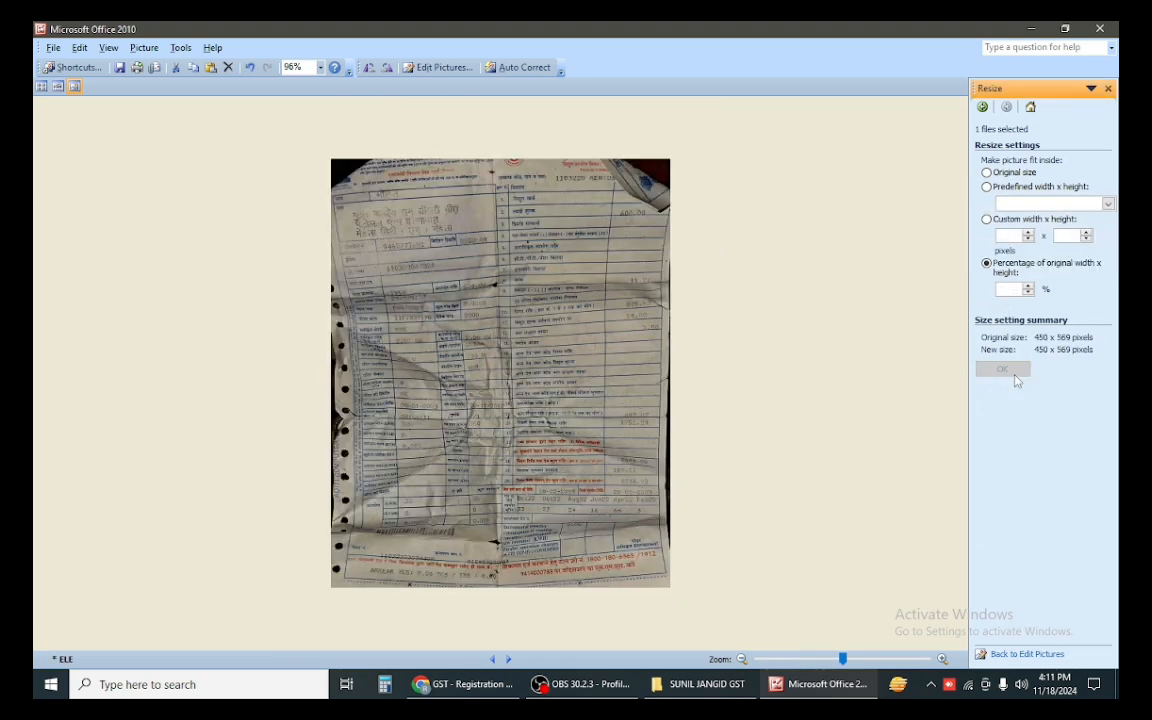
pyautogui.click(118, 69)
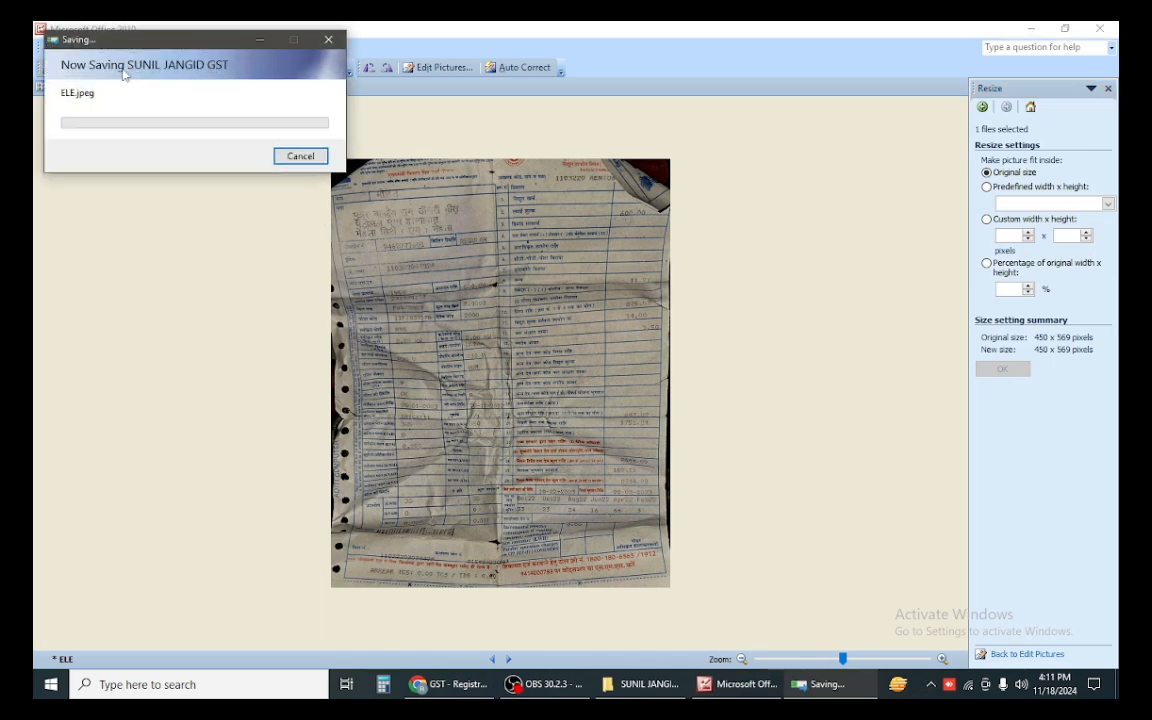
pyautogui.click(1100, 30)
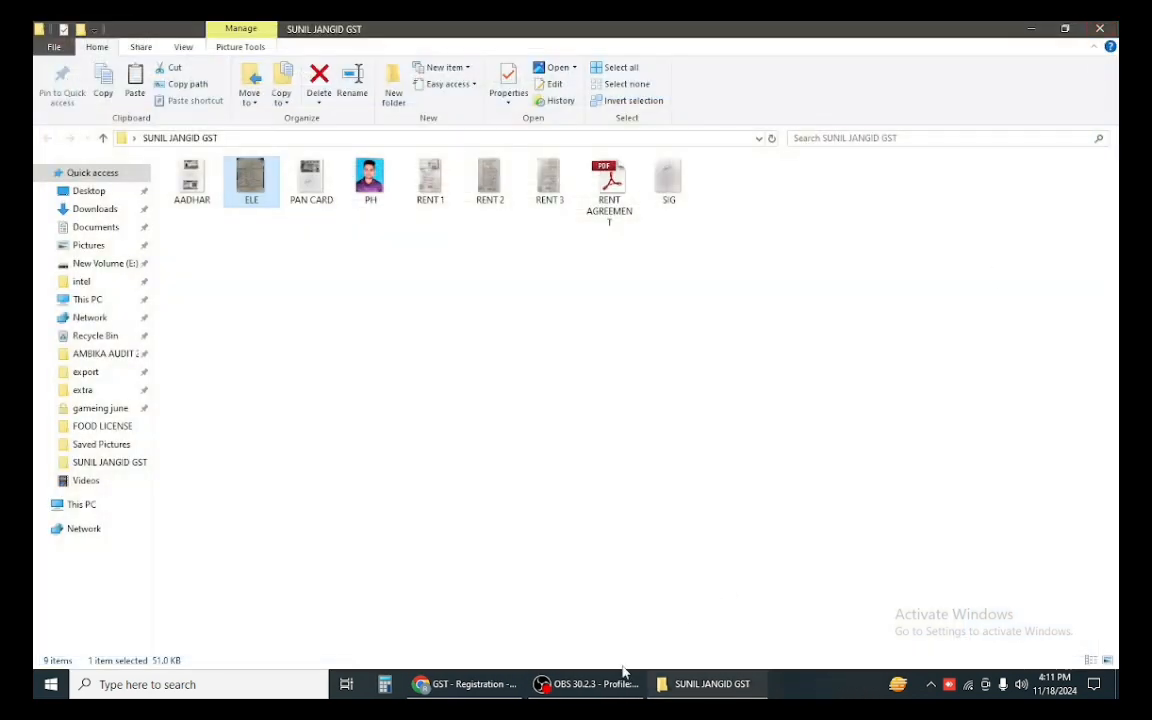
# Step: Upload the ELE image as the Electricity Bill proof for the principal place of business
pyautogui.click(467, 684)
pyautogui.click(224, 247)
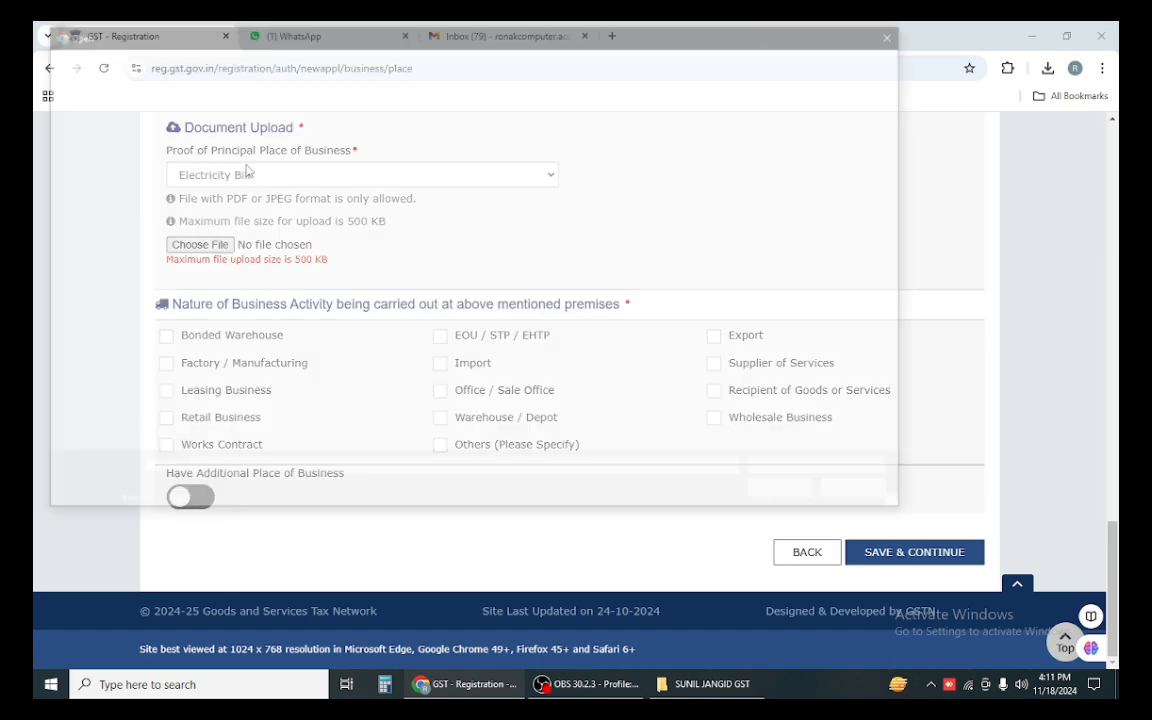
pyautogui.doubleClick(292, 147)
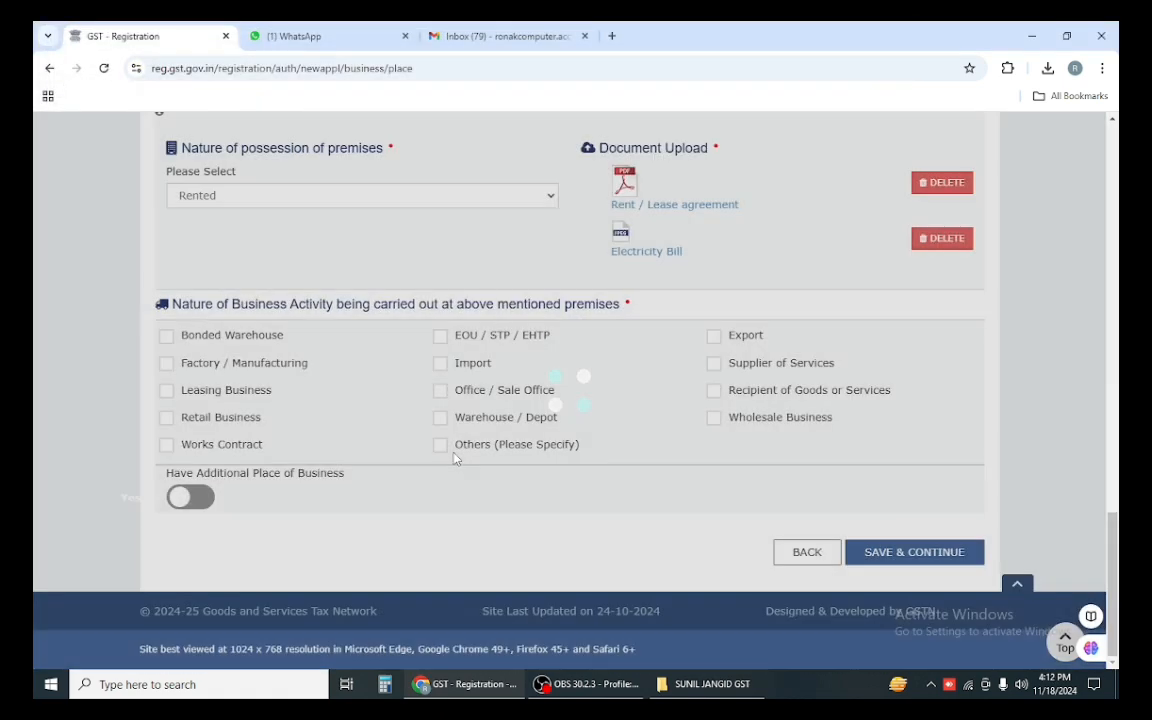
pyautogui.hotkey('alt', 'Tab')
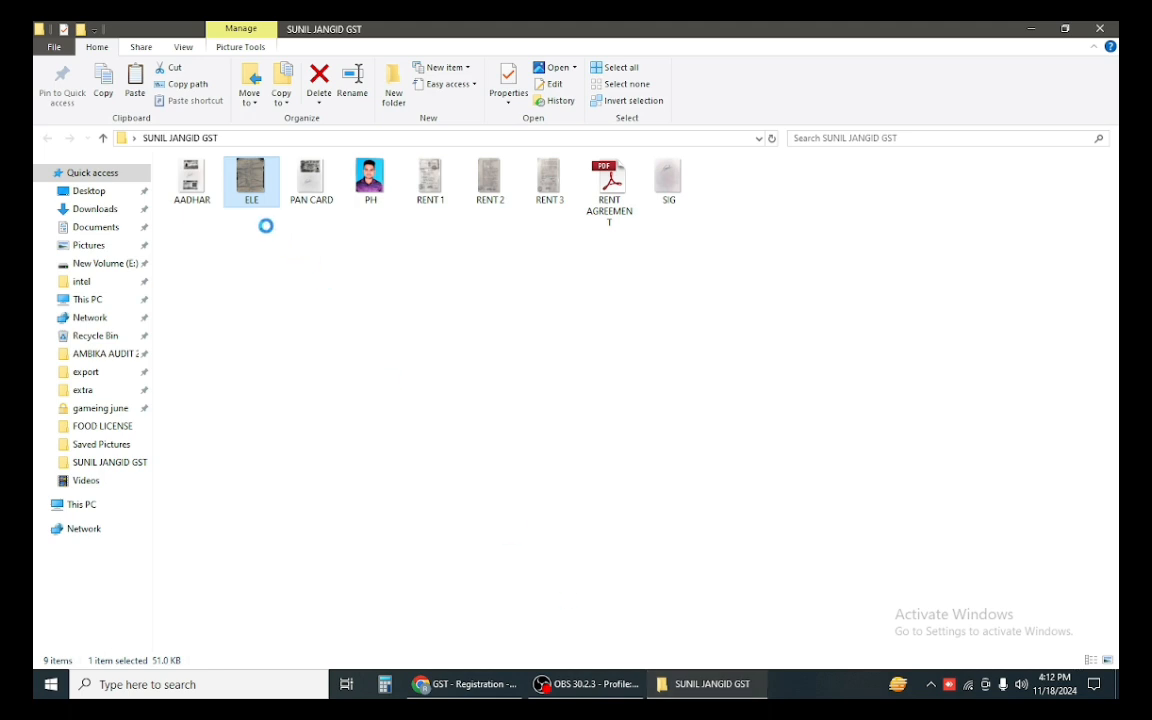
# Step: Confirm in Properties that the ELE image is now 51.0 KB, then return to the registration page
pyautogui.rightClick(232, 162)
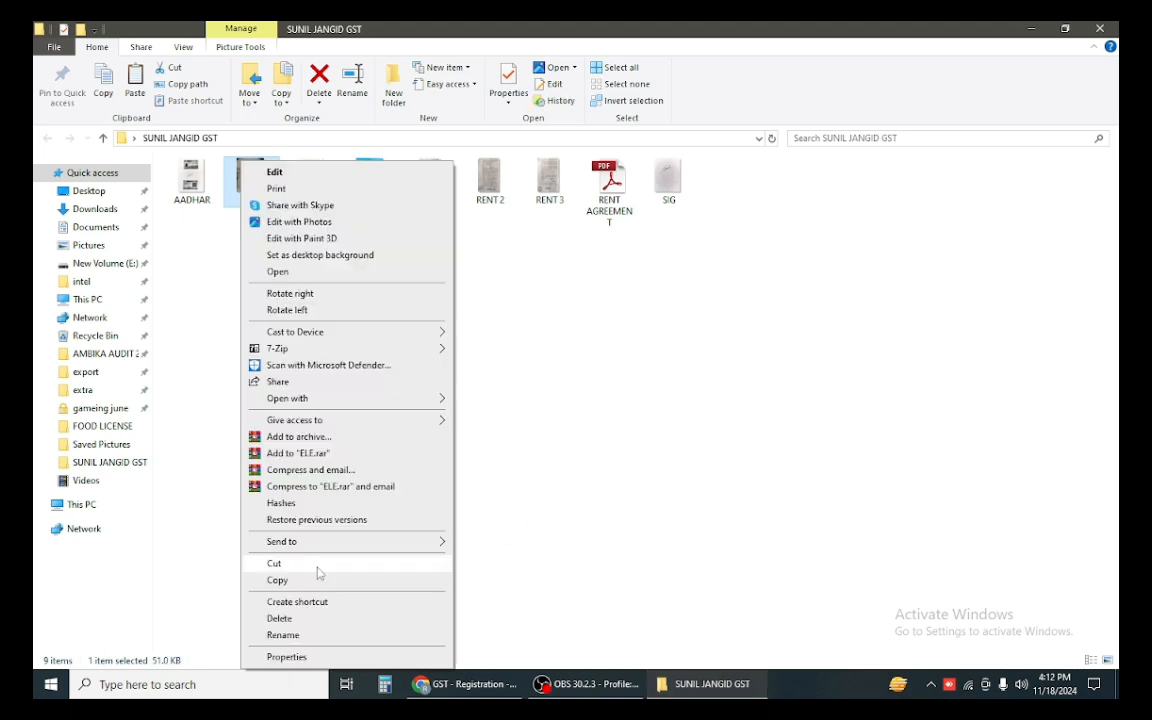
pyautogui.click(288, 656)
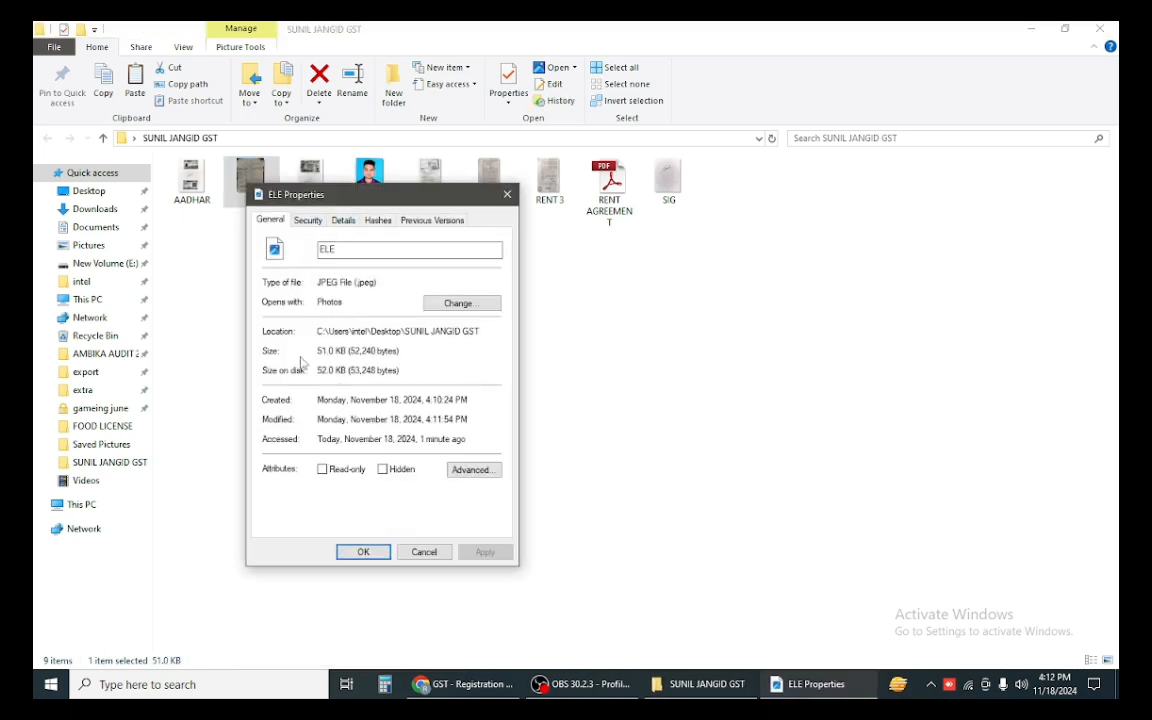
pyautogui.click(474, 685)
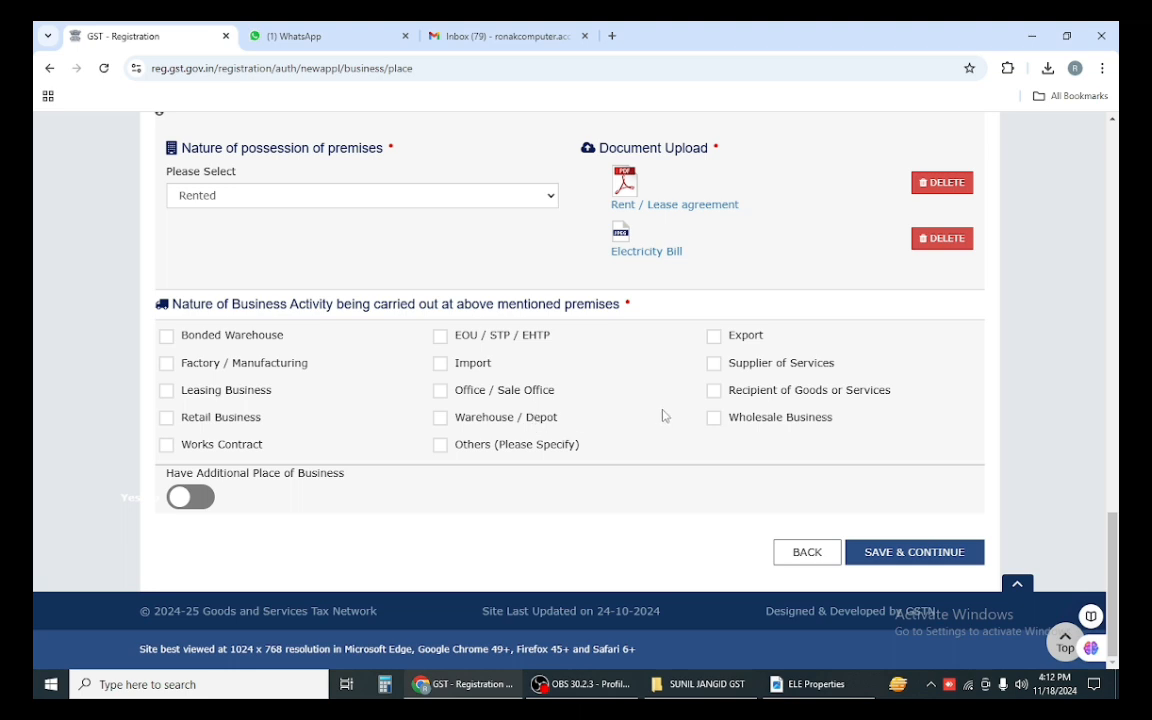
# Step: Mark the premises as Wholesale and Retail Business and save, accepting the locality mismatch warning
pyautogui.click(716, 419)
pyautogui.click(167, 419)
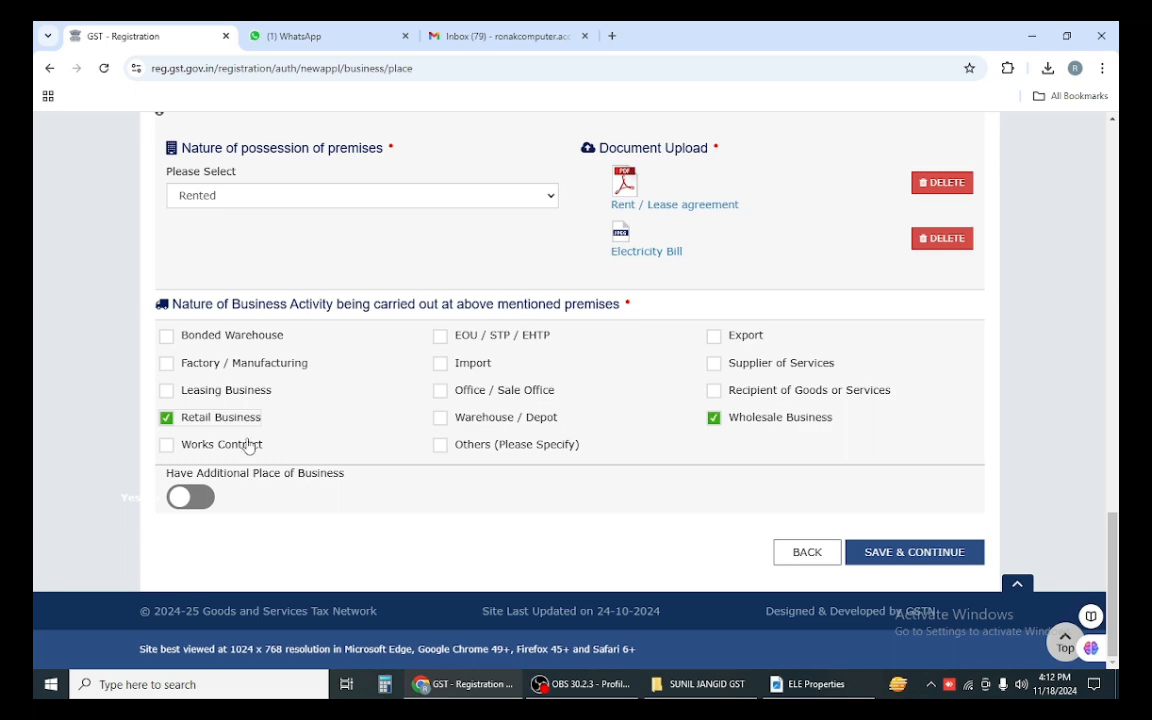
pyautogui.click(900, 560)
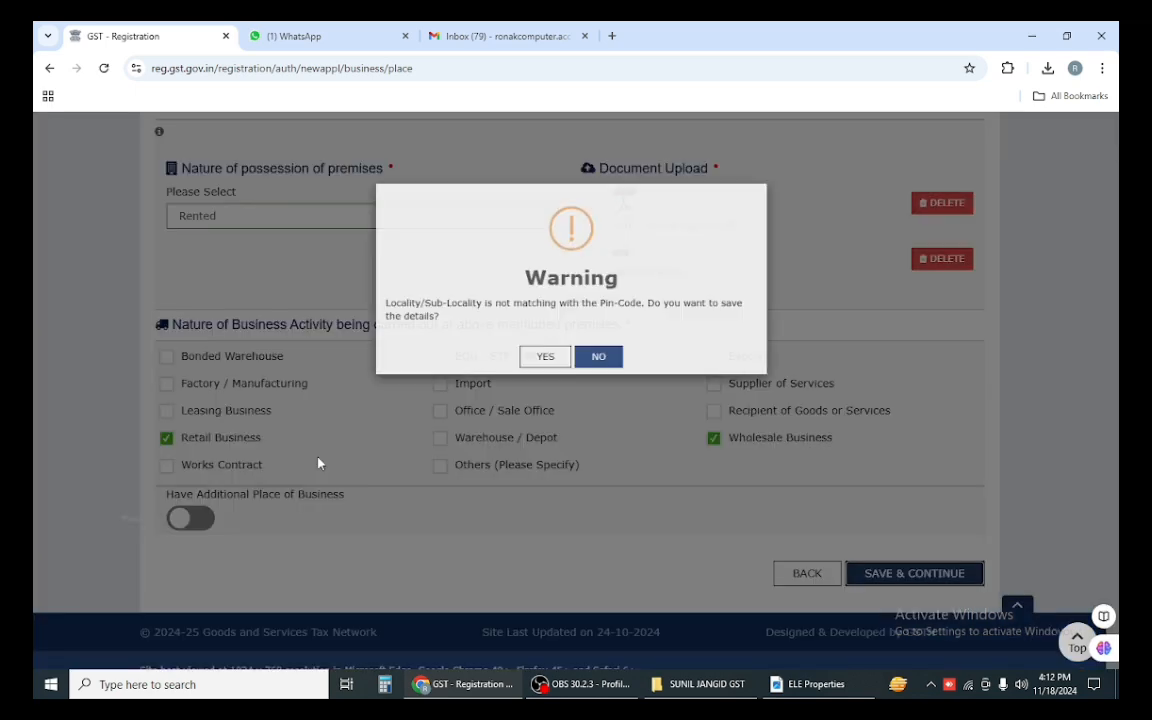
pyautogui.click(537, 360)
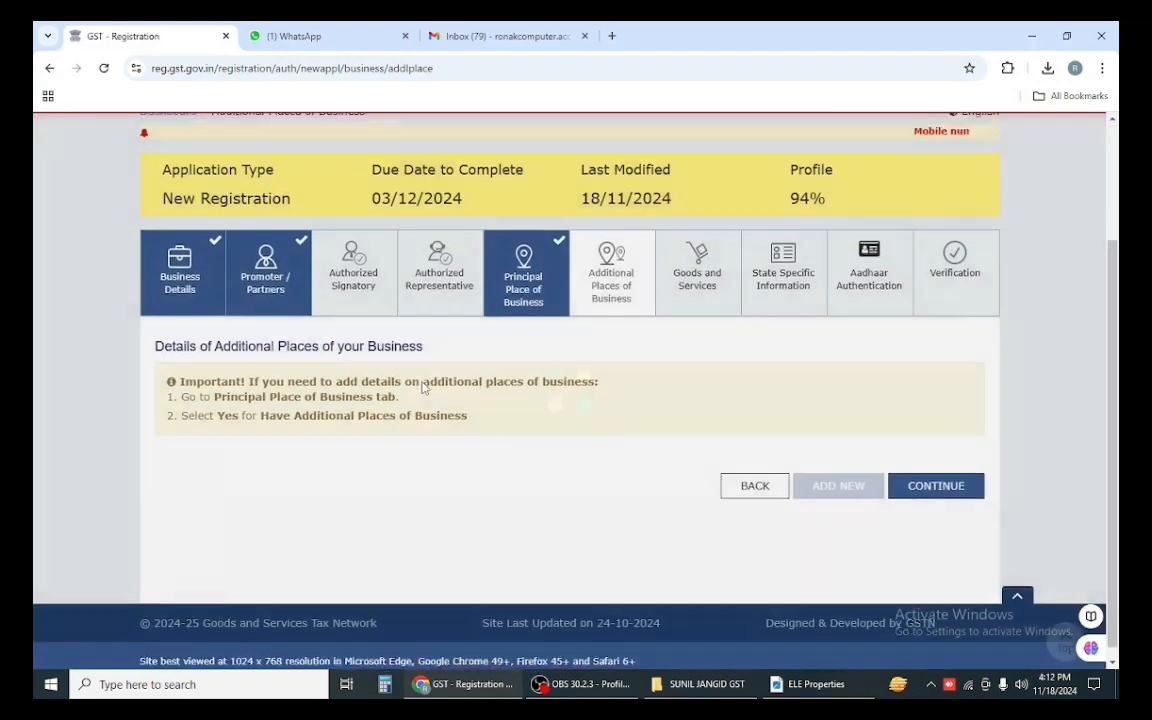
# Step: Skip additional places of business and begin the HSN chapter search for goods
pyautogui.click(938, 479)
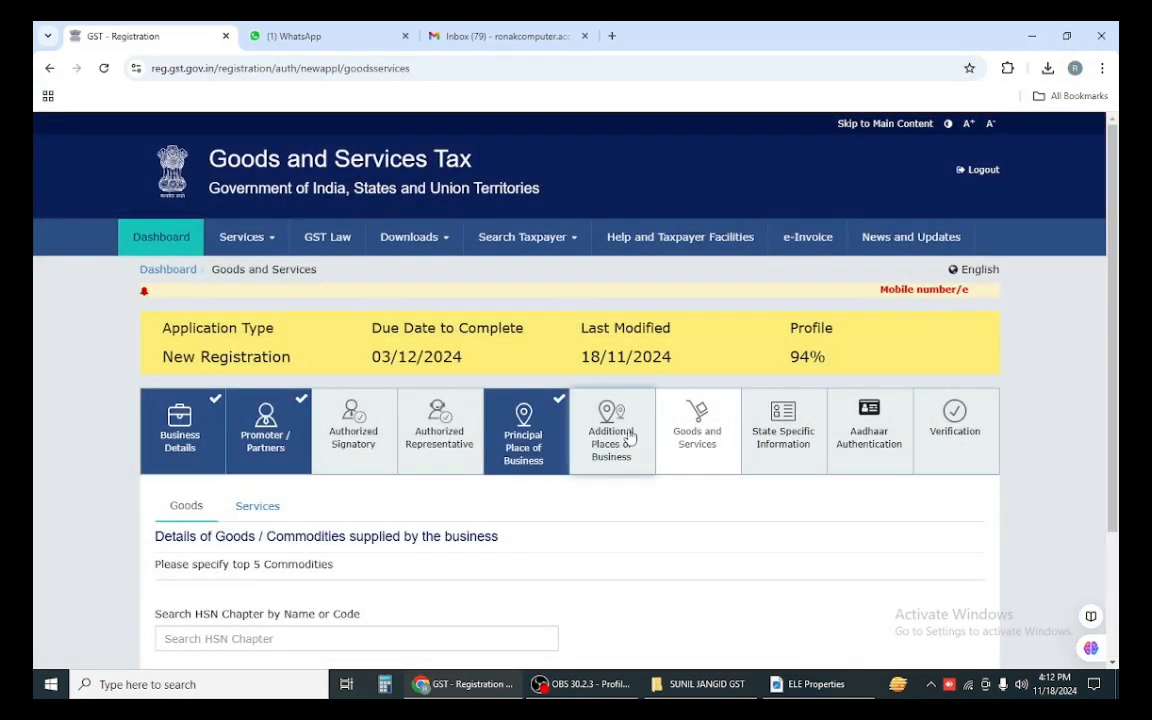
pyautogui.scroll(-2, 630, 438)
pyautogui.click(215, 468)
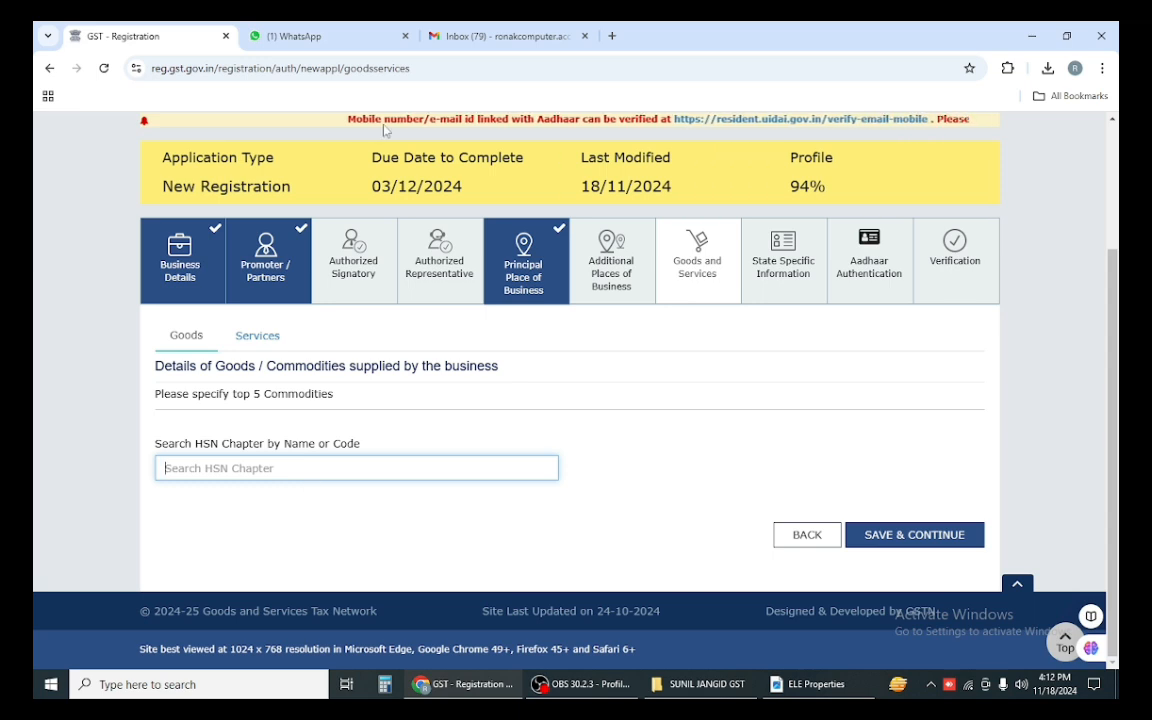
# Step: In a new browser tab, search for GOOGLE
pyautogui.click(611, 37)
pyautogui.click(478, 69)
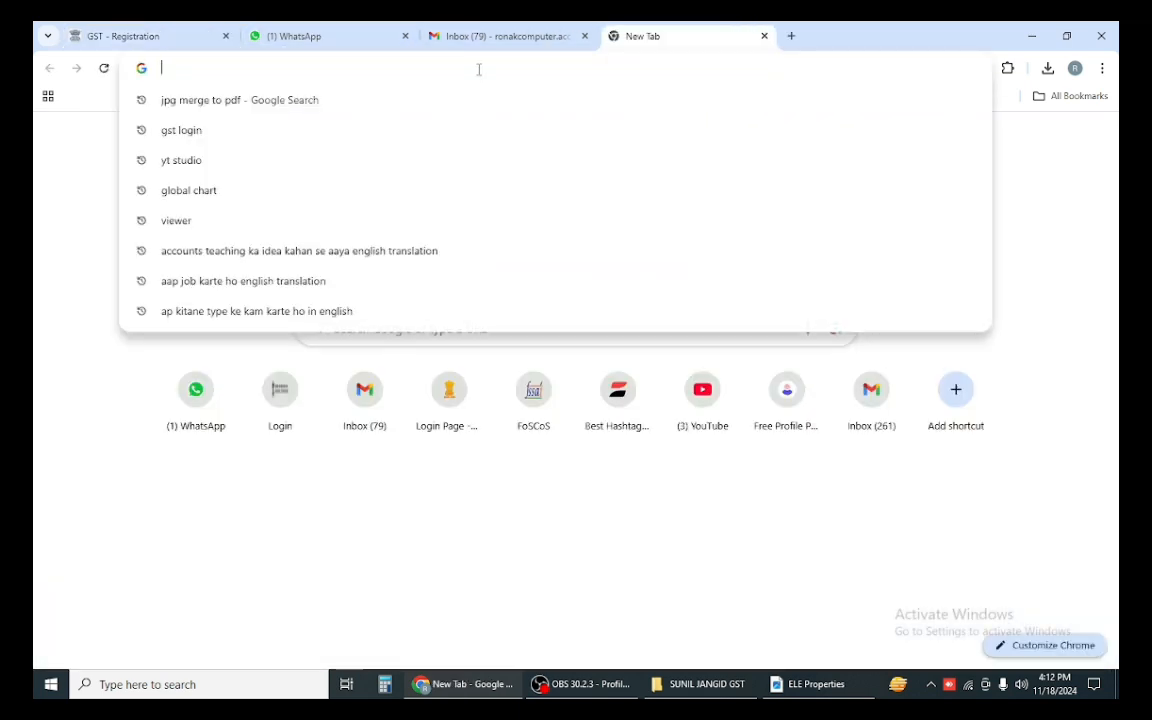
pyautogui.write('H')
pyautogui.press('BackSpace')
pyautogui.write('GOOL')
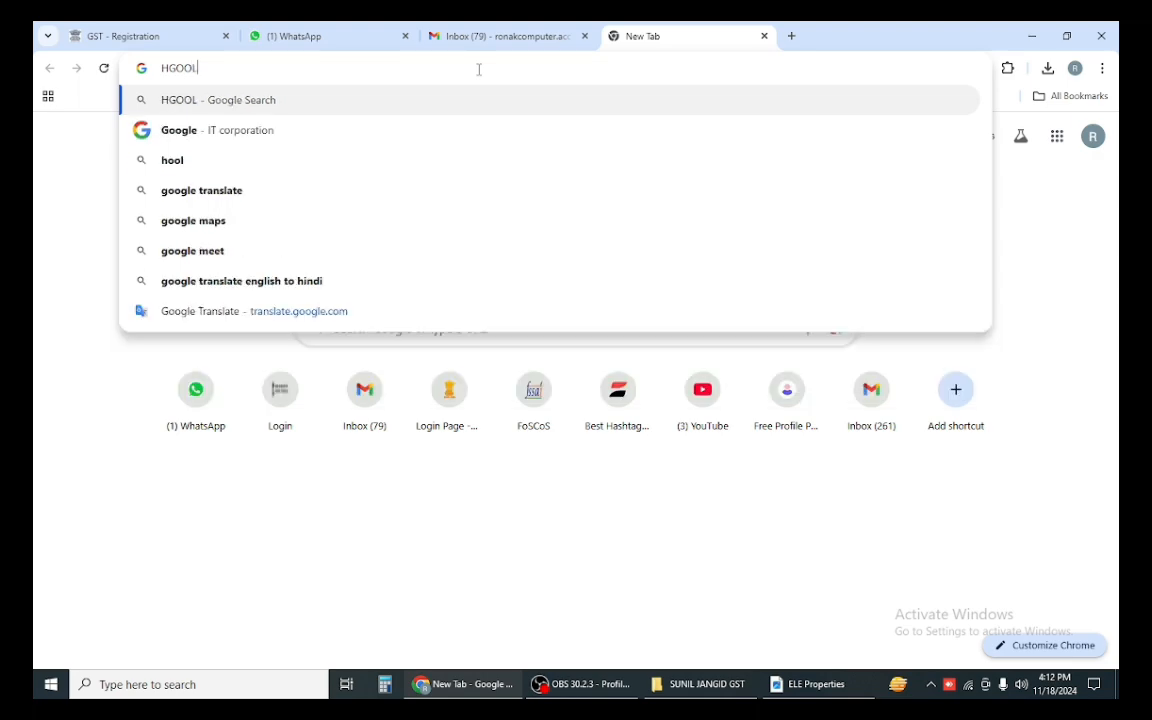
pyautogui.press('BackSpace')
pyautogui.press('BackSpace')
pyautogui.press('BackSpace')
pyautogui.press('BackSpace')
pyautogui.press('BackSpace')
pyautogui.write('GOOL')
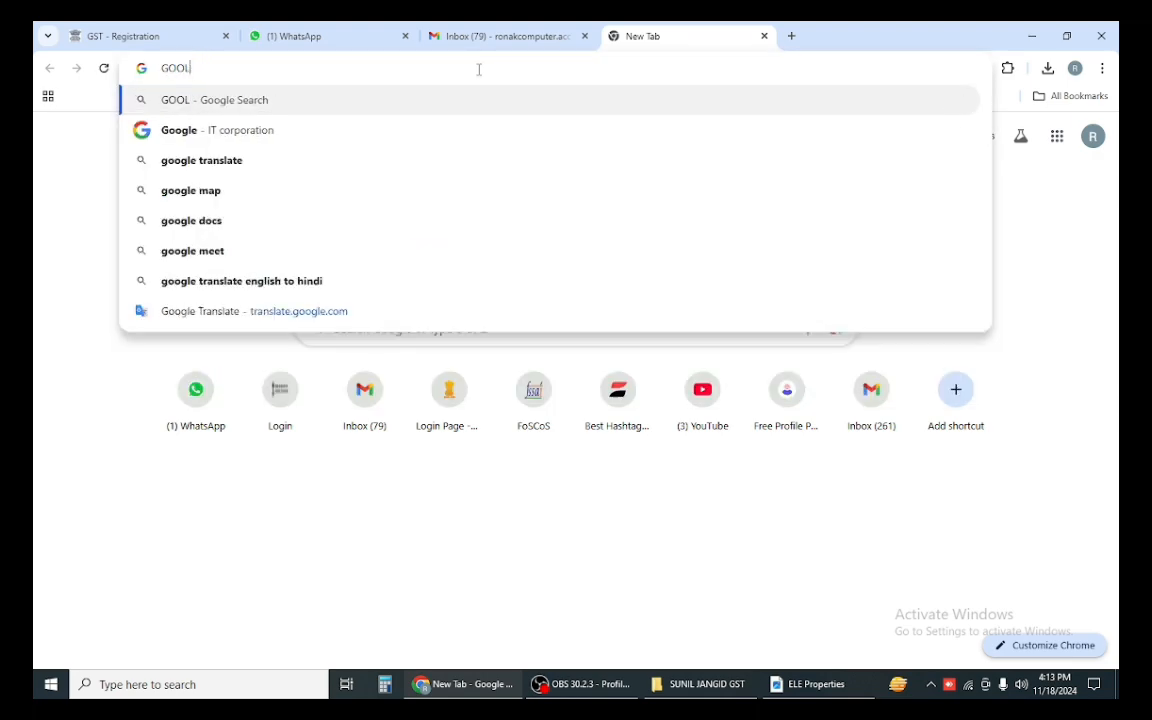
pyautogui.press('BackSpace')
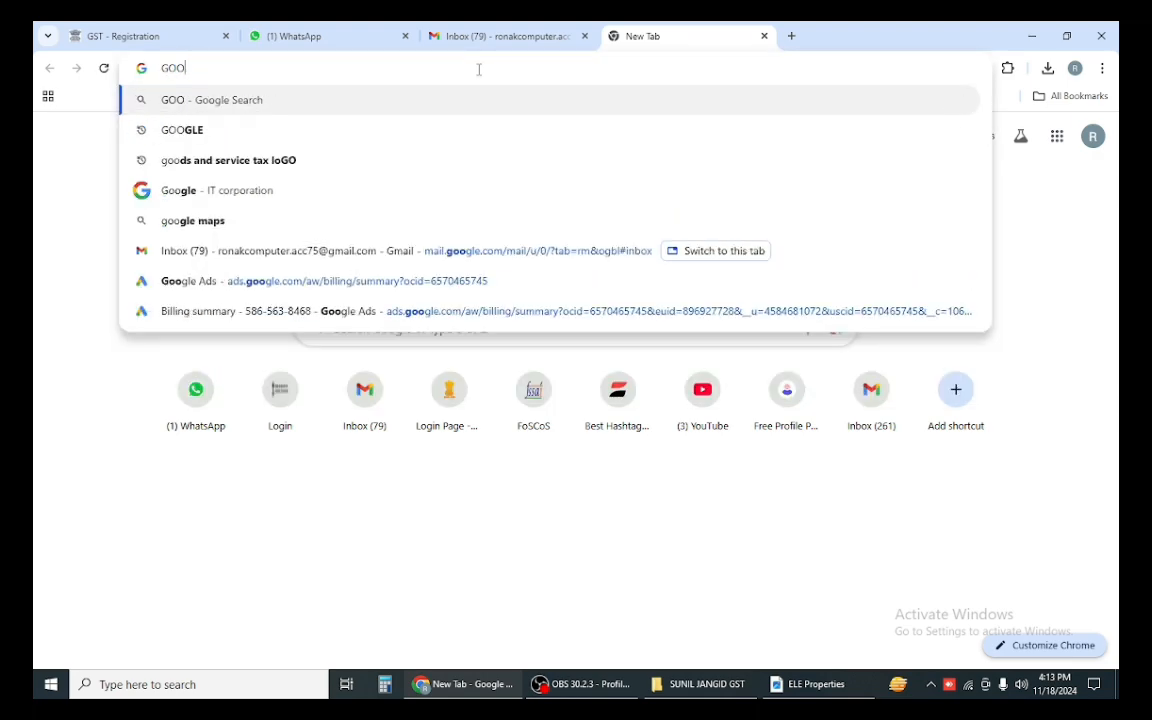
pyautogui.write('GLE')
pyautogui.press('Return')
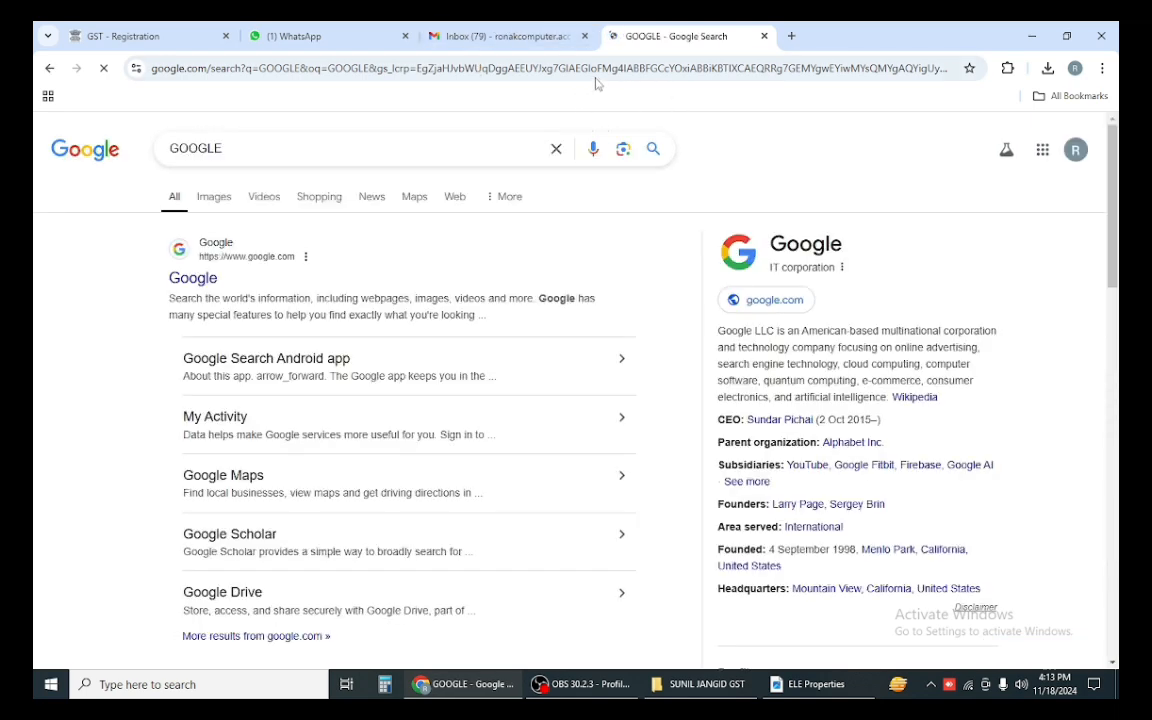
# Step: Search Google for 'CEMENT HSN' to find cement's HSN code 2523
pyautogui.doubleClick(330, 142)
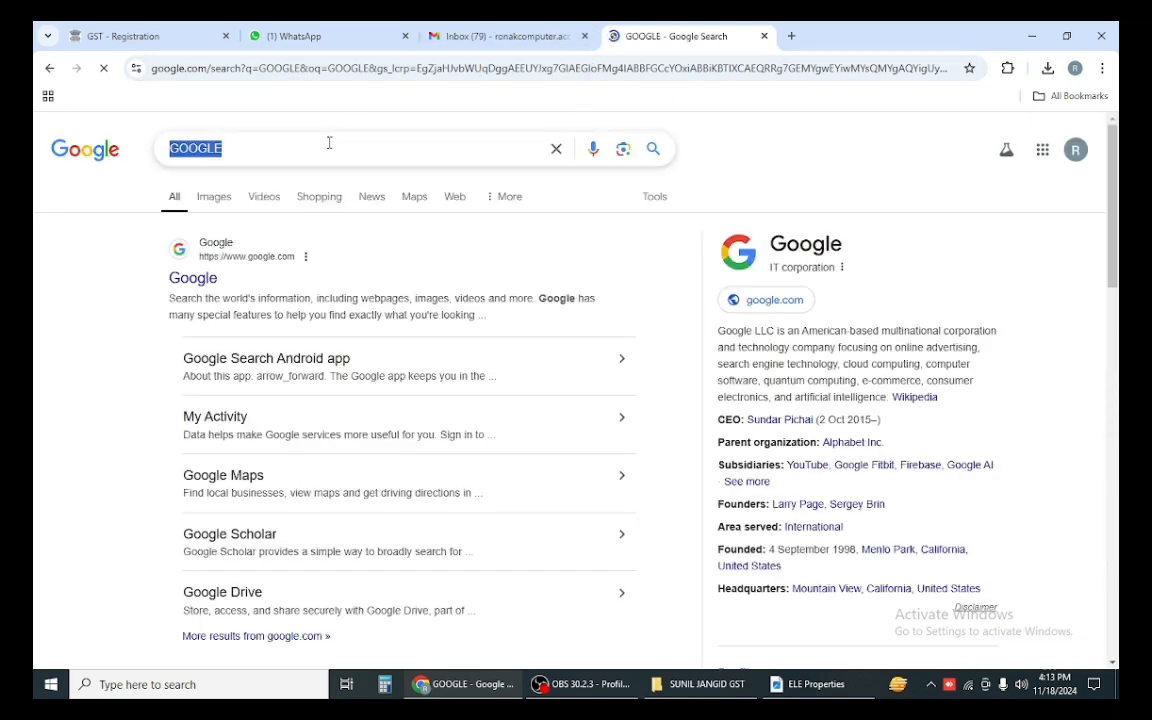
pyautogui.write('CEMENT HS')
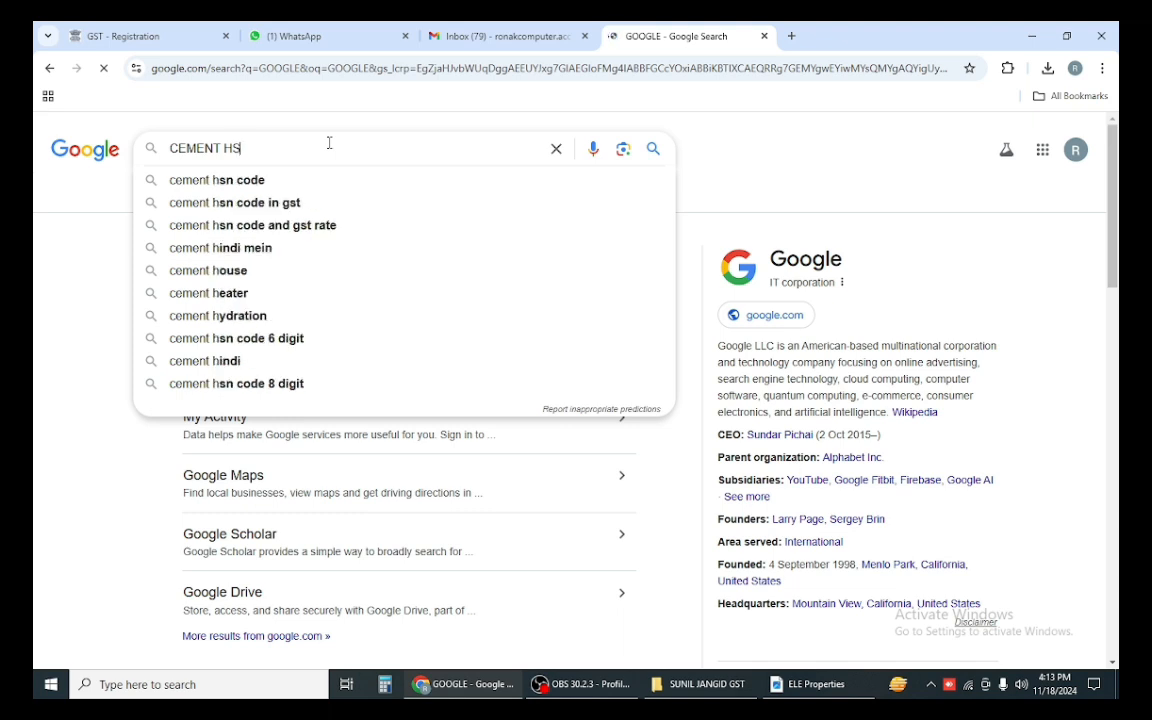
pyautogui.write('N')
pyautogui.press('Return')
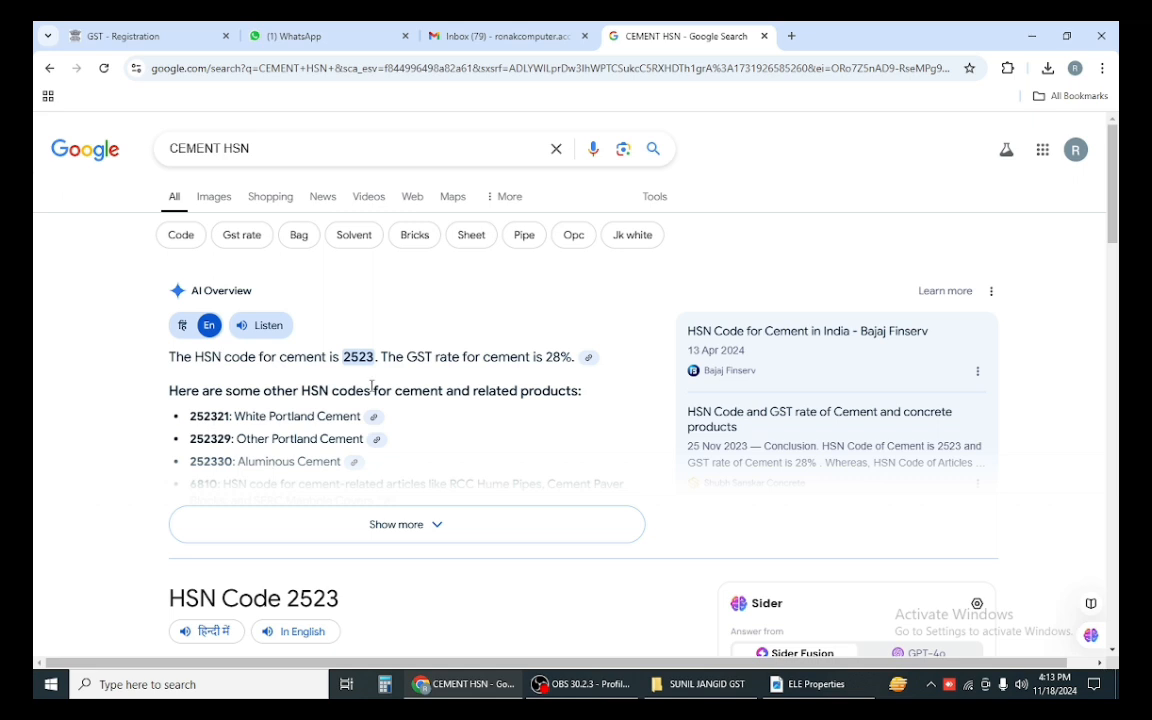
# Step: Enter 2523 in the HSN chapter search, cross-checking the cement codes in the Google results
pyautogui.click(125, 36)
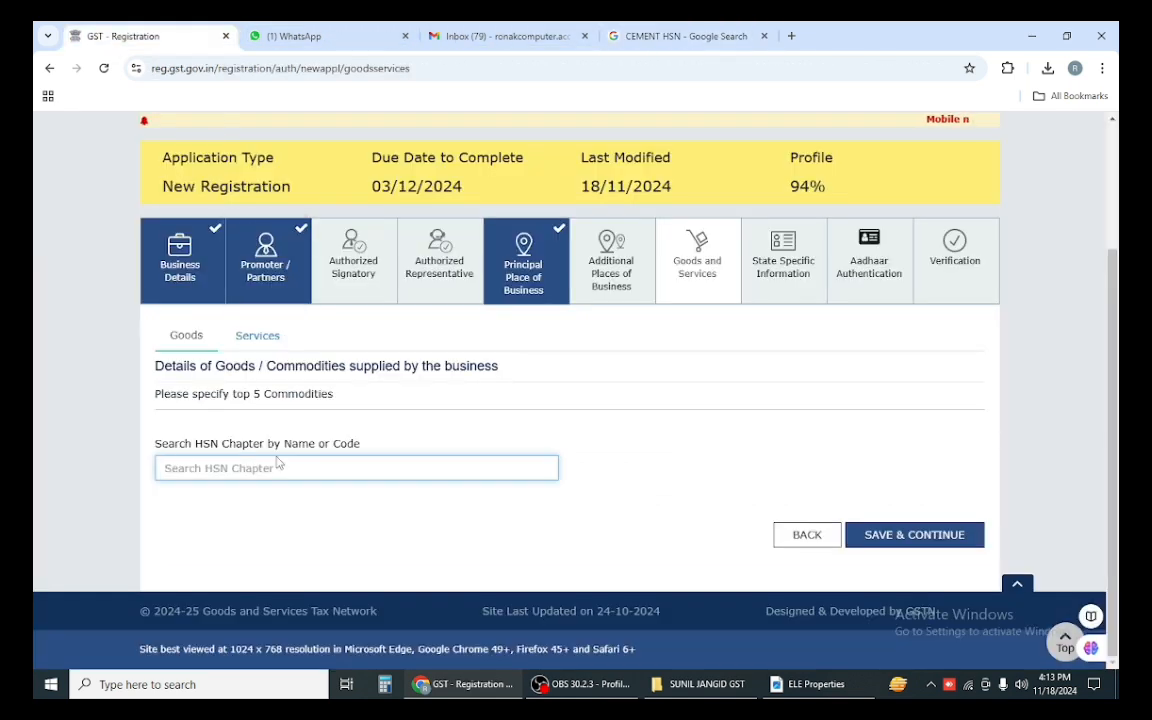
pyautogui.write('2523')
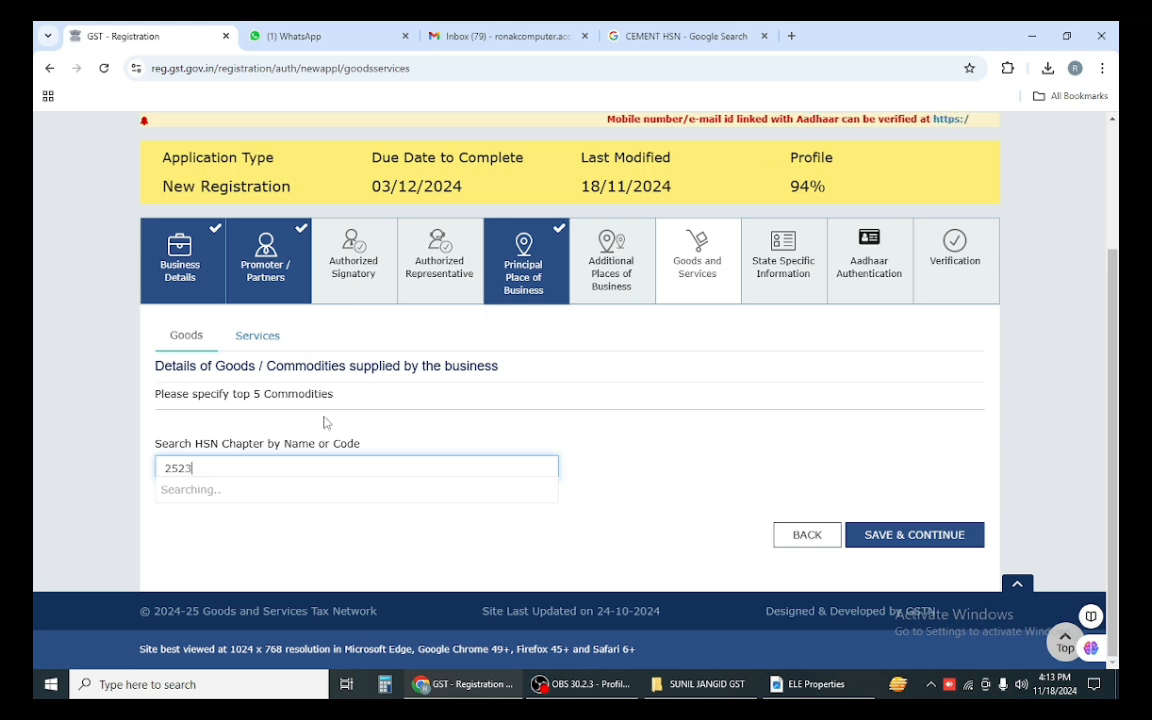
pyautogui.click(645, 36)
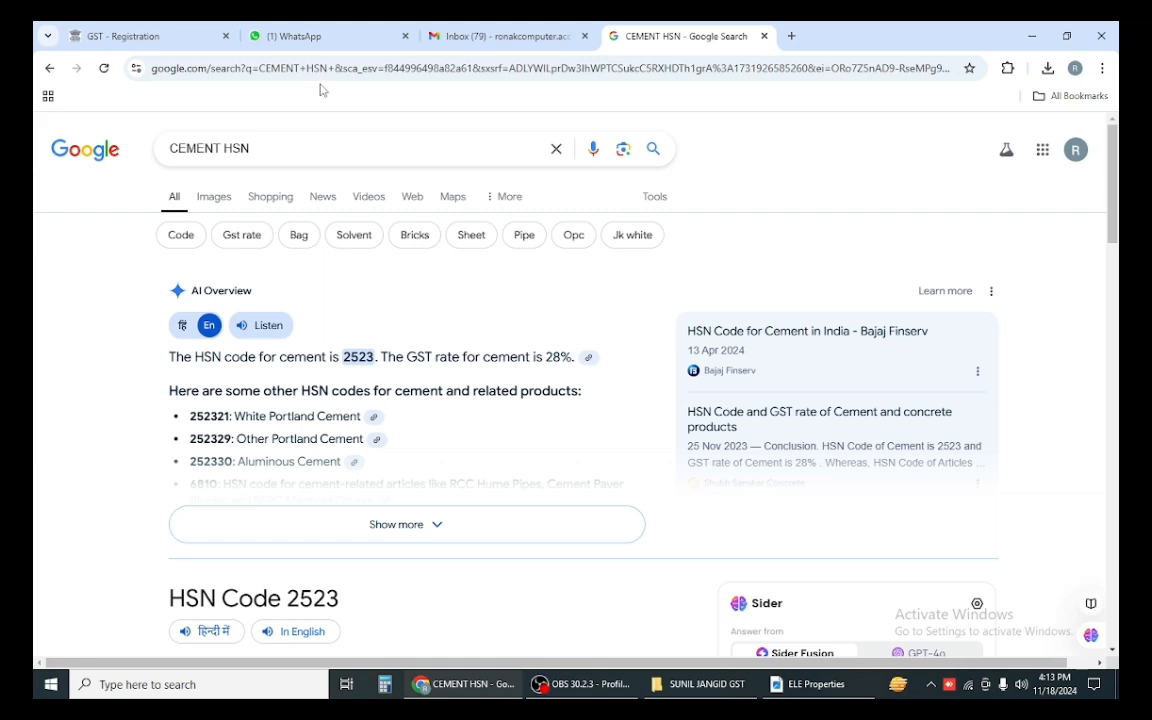
pyautogui.click(130, 36)
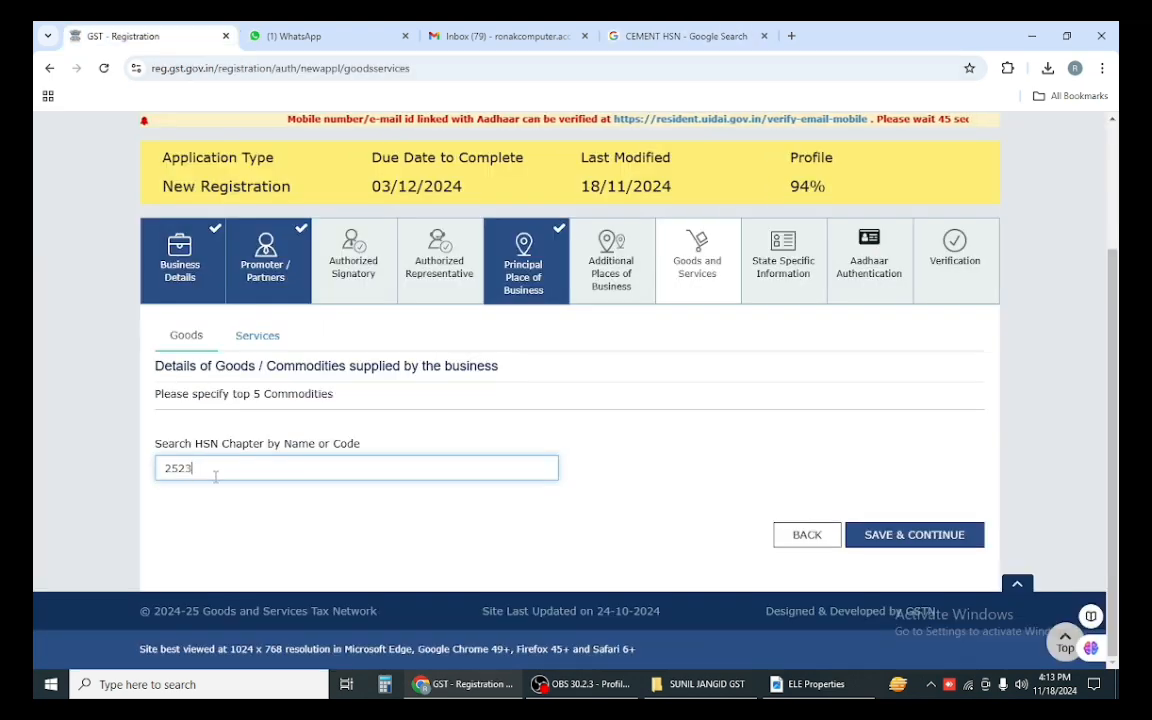
pyautogui.click(636, 30)
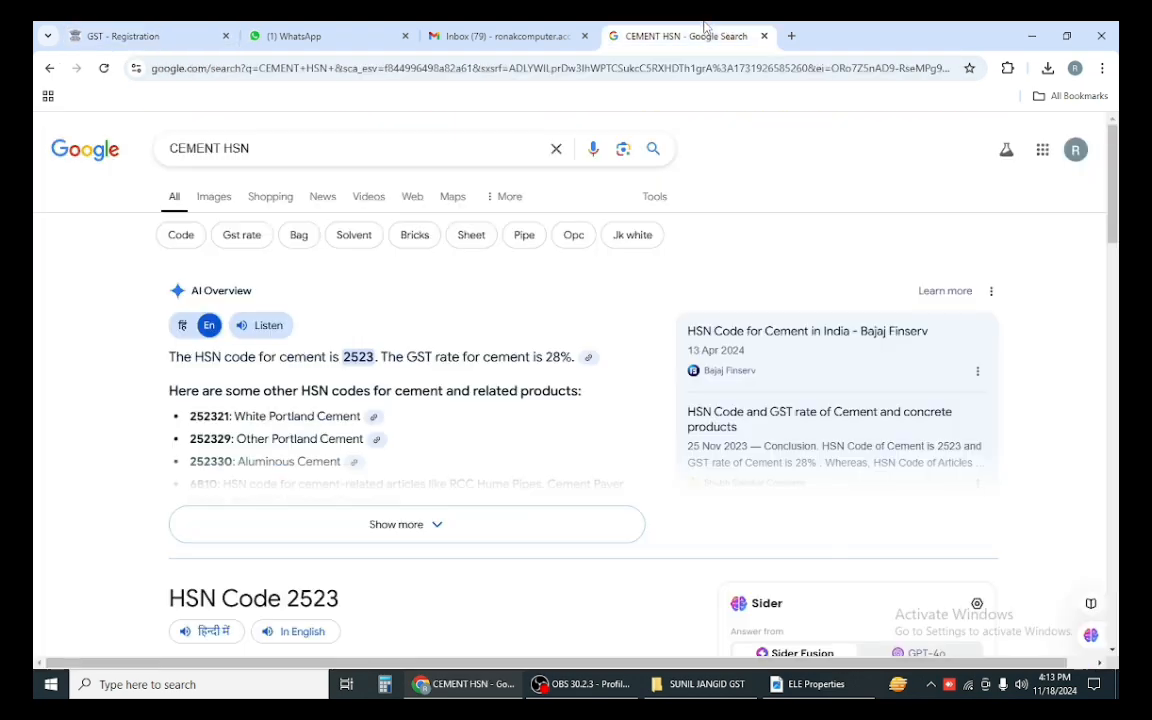
pyautogui.click(170, 30)
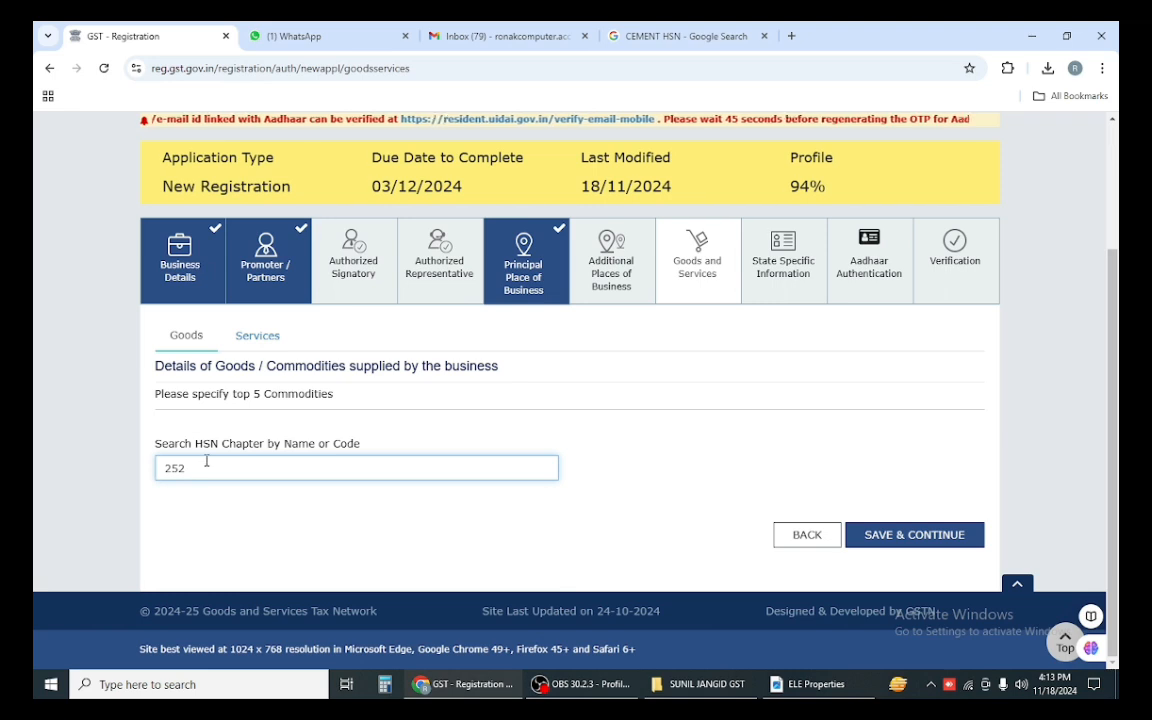
# Step: Search 25232, add HSN 252321 cement to the List of Goods, and save the section
pyautogui.press('BackSpace')
pyautogui.press('BackSpace')
pyautogui.press('BackSpace')
pyautogui.write('6')
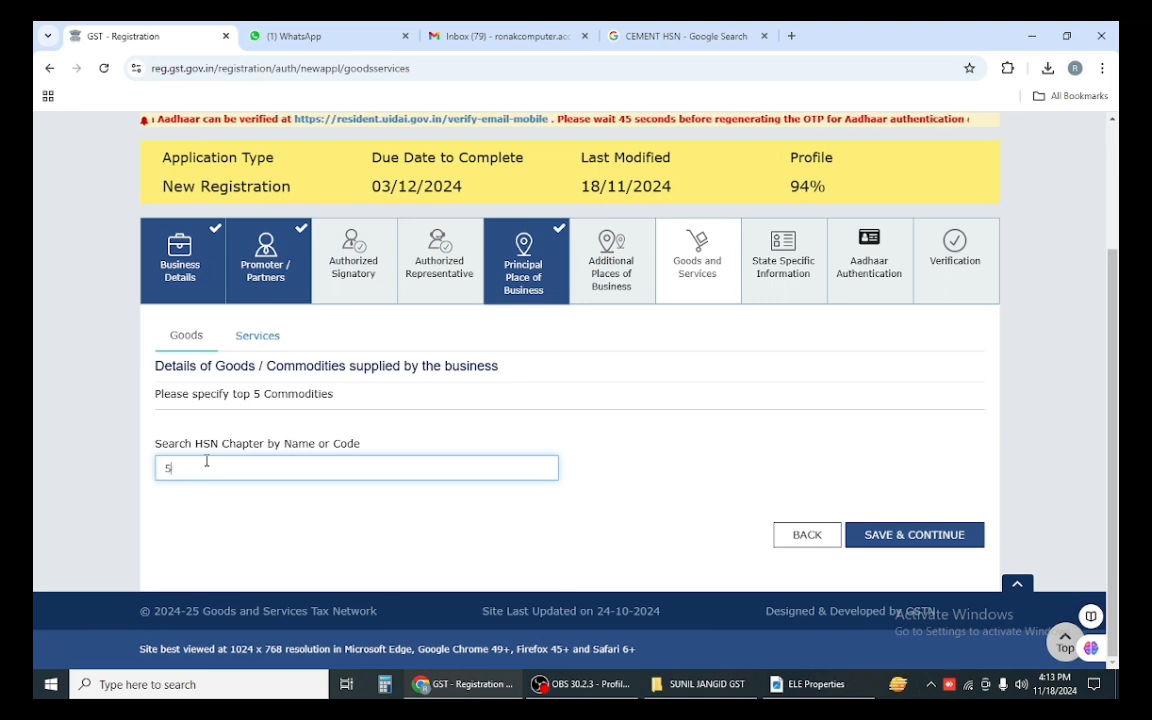
pyautogui.press('BackSpace')
pyautogui.write('363')
pyautogui.press('BackSpace')
pyautogui.press('BackSpace')
pyautogui.press('BackSpace')
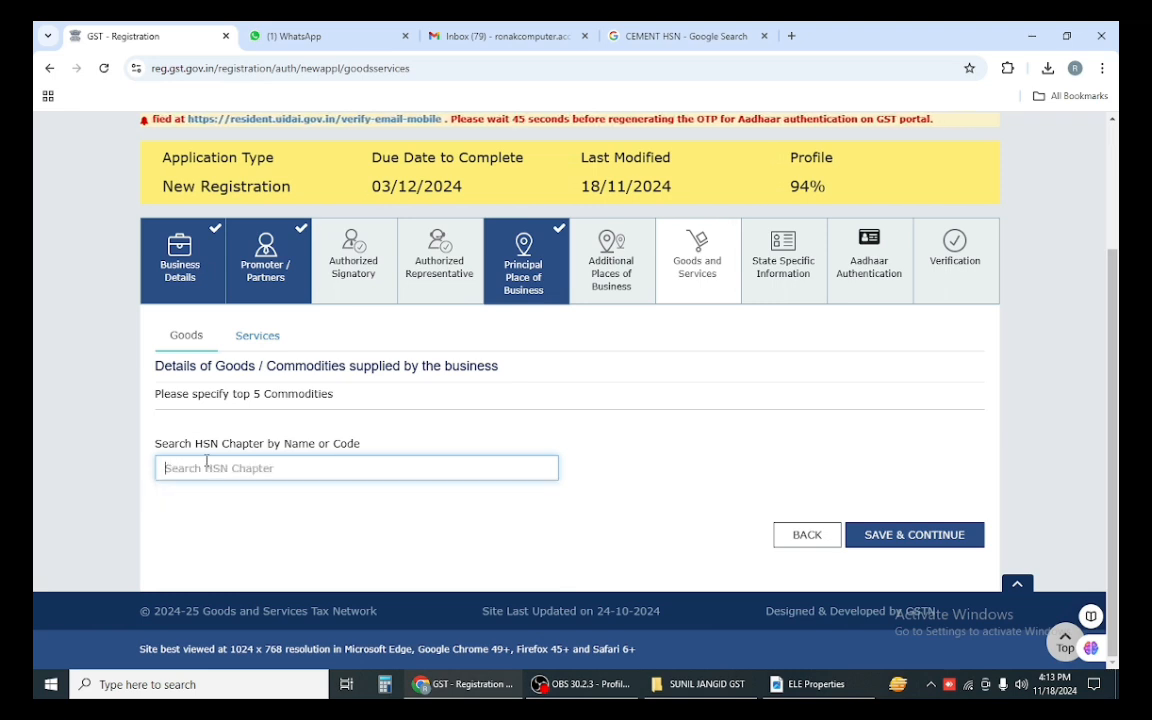
pyautogui.write('25232')
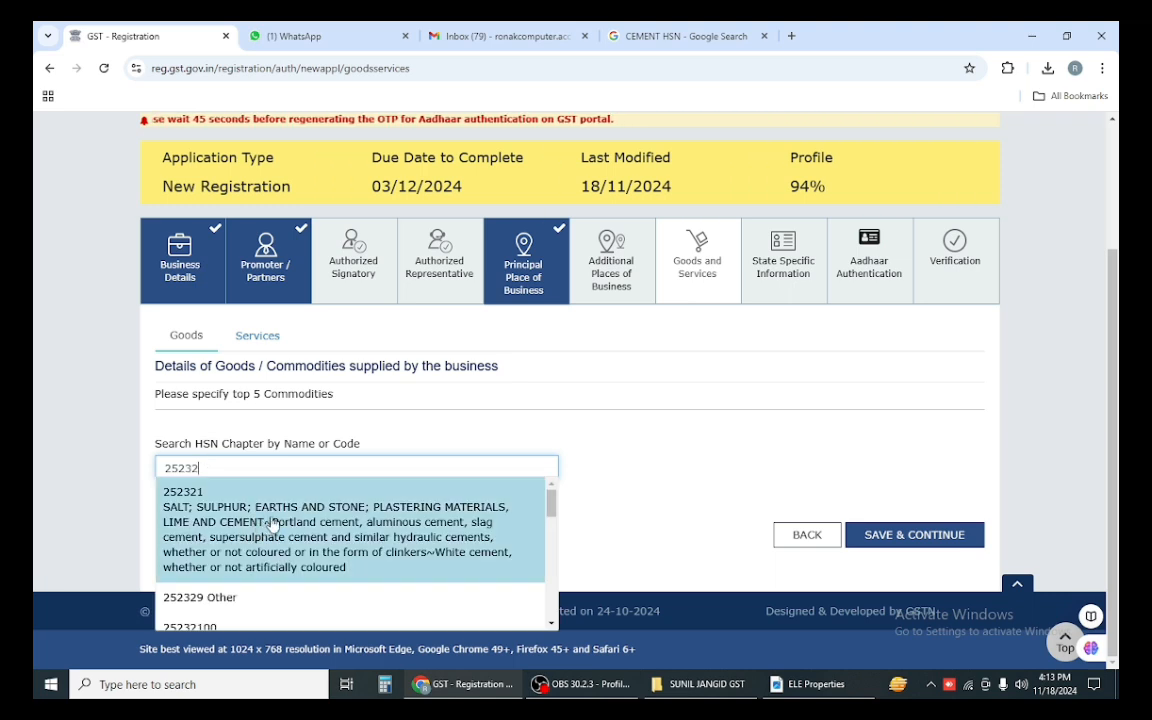
pyautogui.click(295, 540)
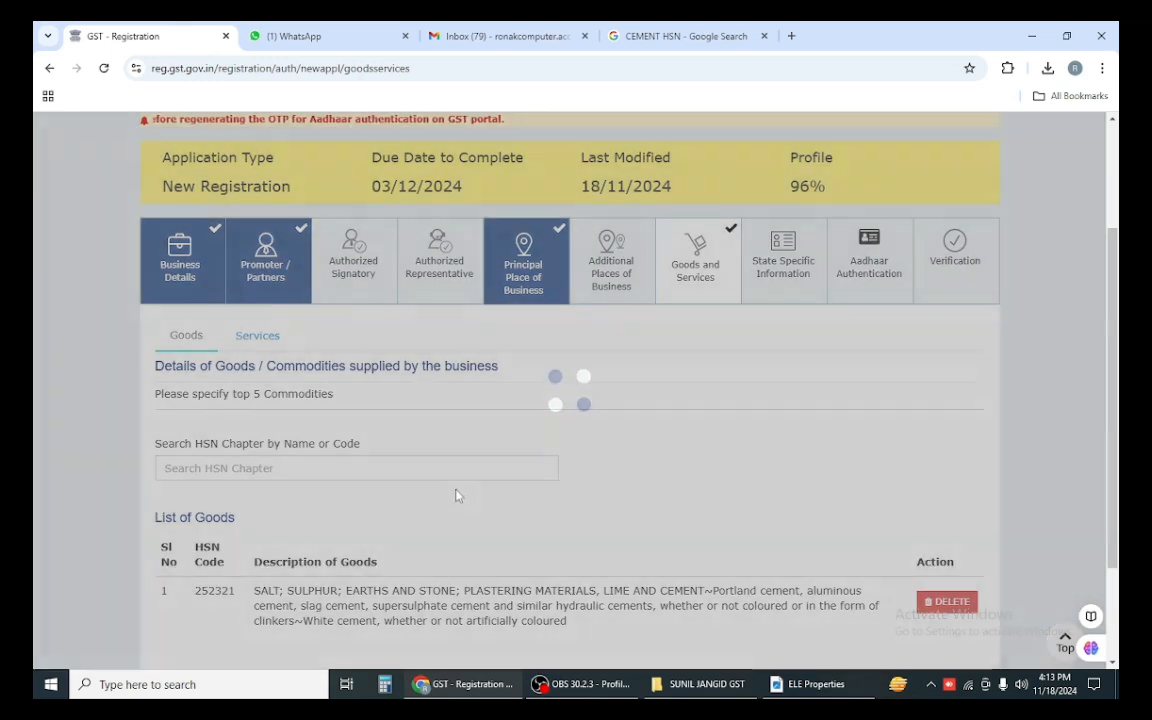
pyautogui.scroll(-2, 458, 491)
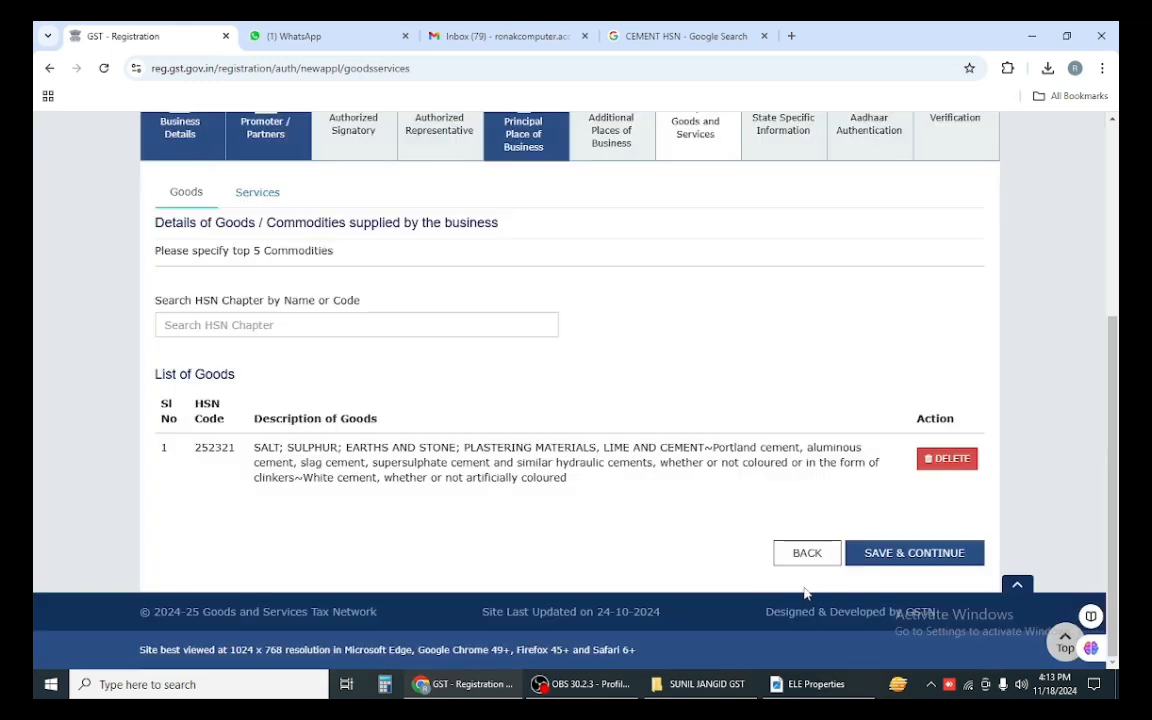
pyautogui.click(902, 556)
# Step: Save State Specific Information without filling any fields
pyautogui.scroll(-2, 337, 451)
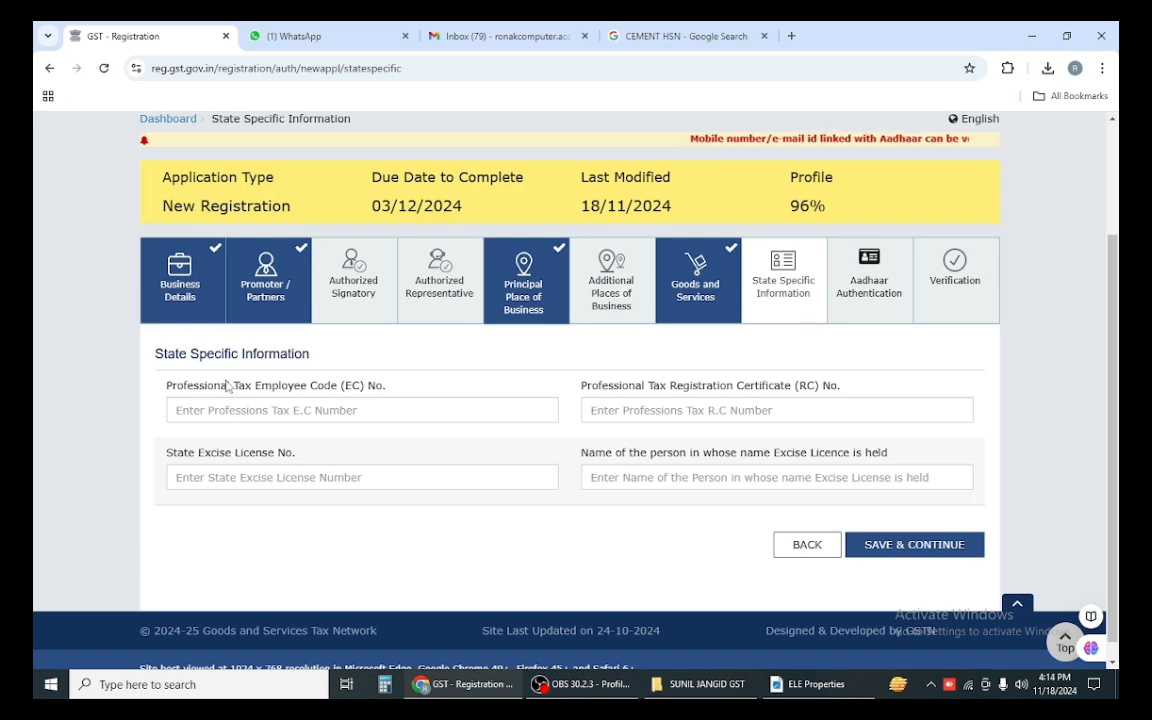
pyautogui.click(932, 552)
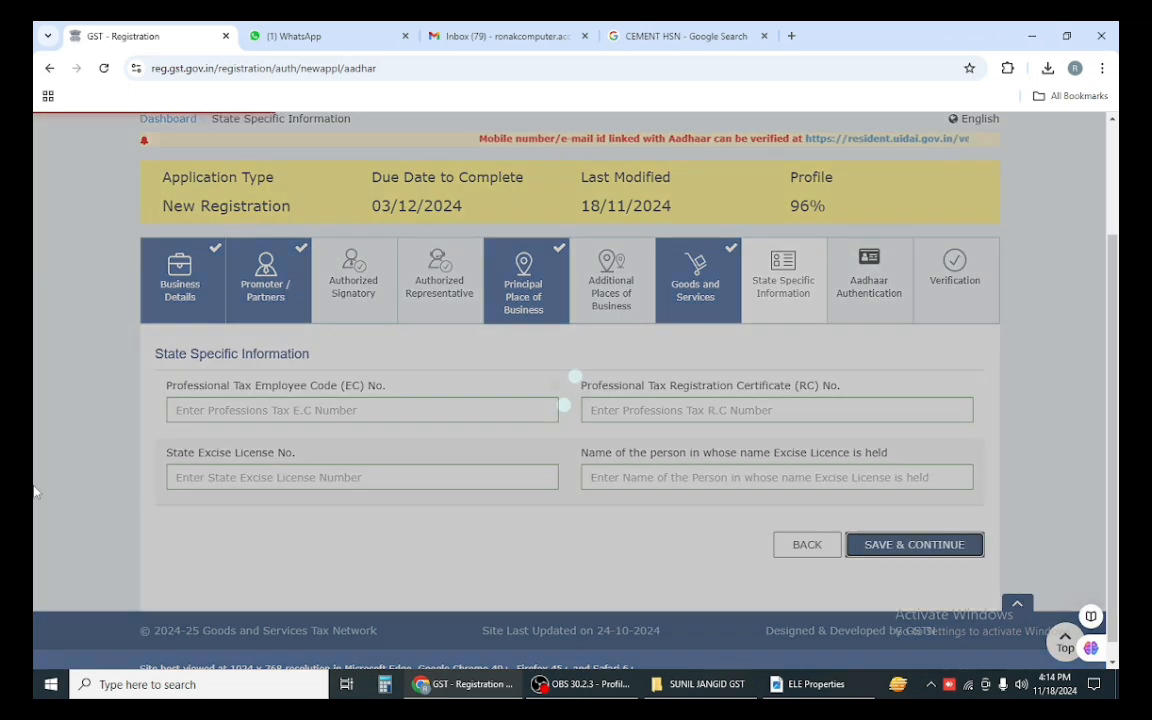
pyautogui.scroll(-3, 364, 500)
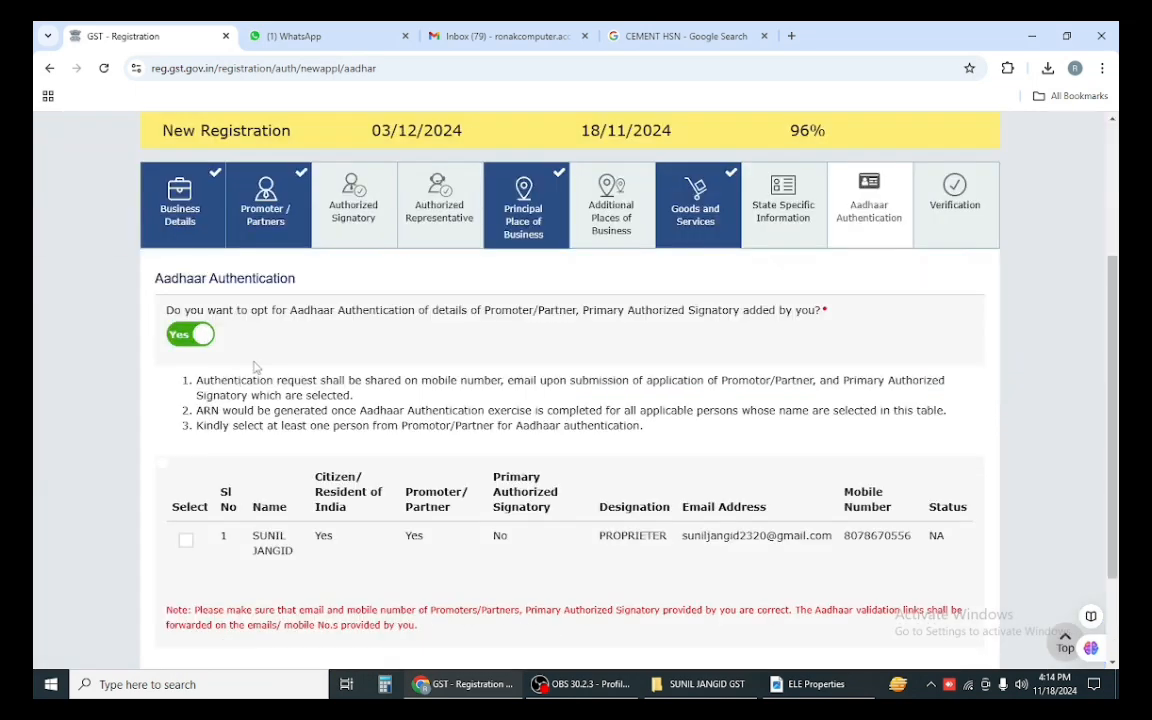
# Step: Select the proprietor for Aadhaar authentication and try saving, acknowledging the warning
pyautogui.scroll(-1, 385, 358)
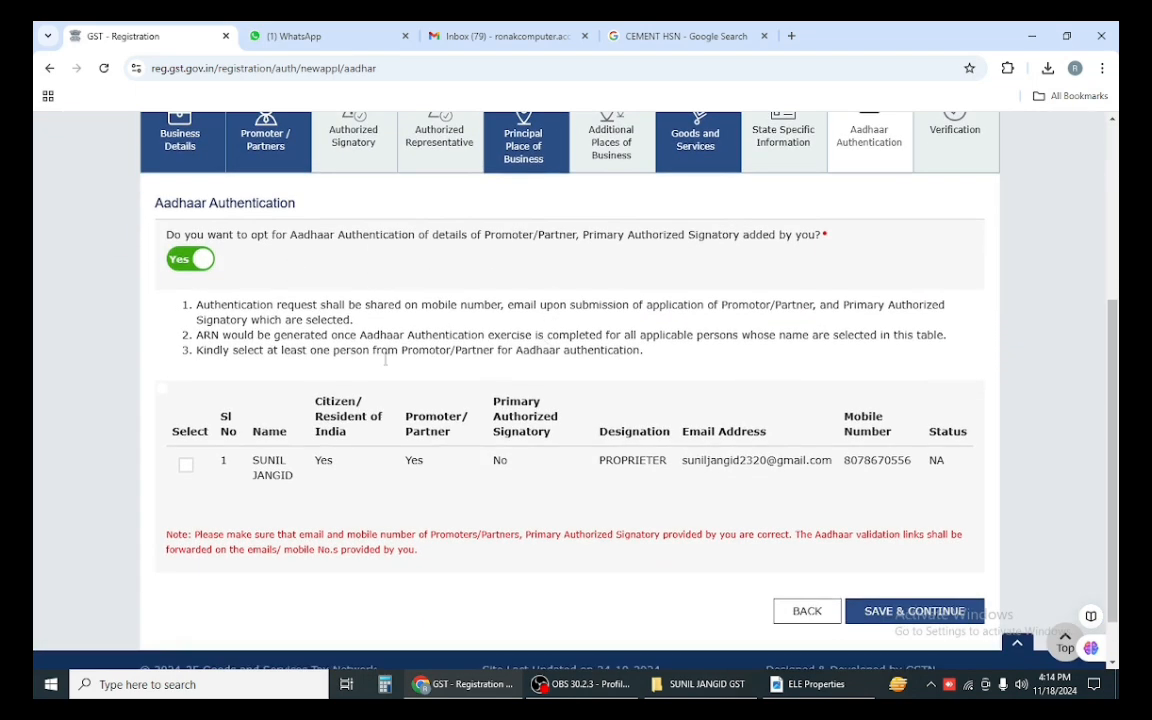
pyautogui.click(185, 466)
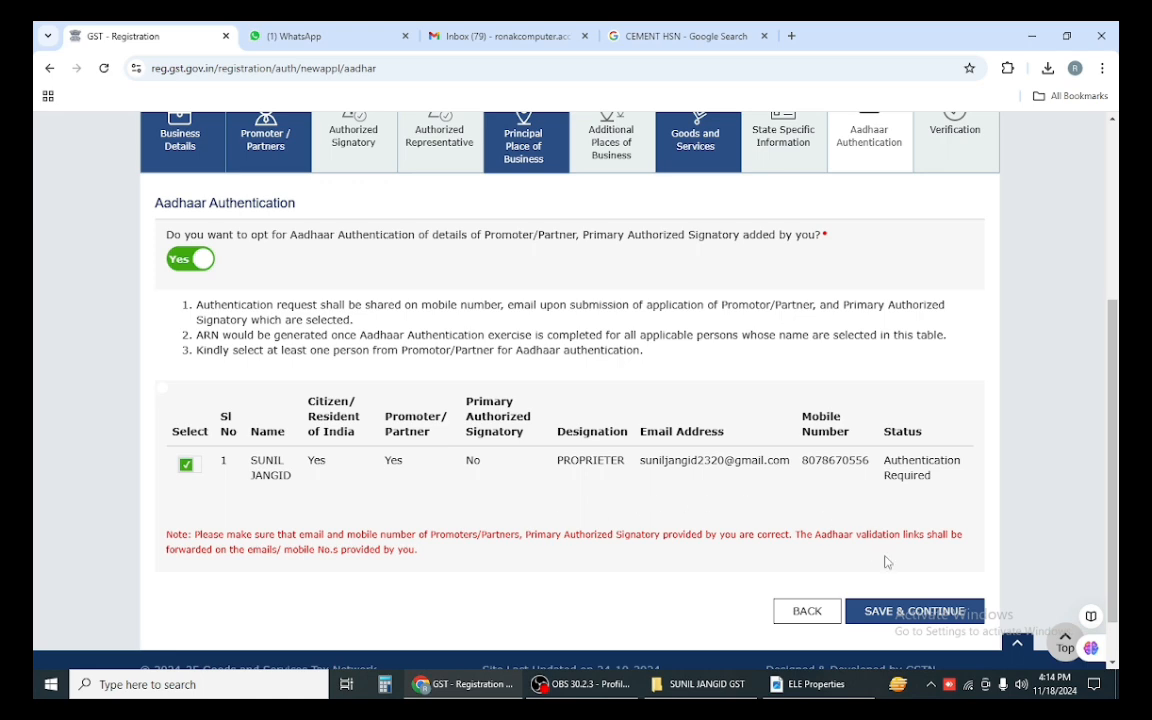
pyautogui.click(905, 611)
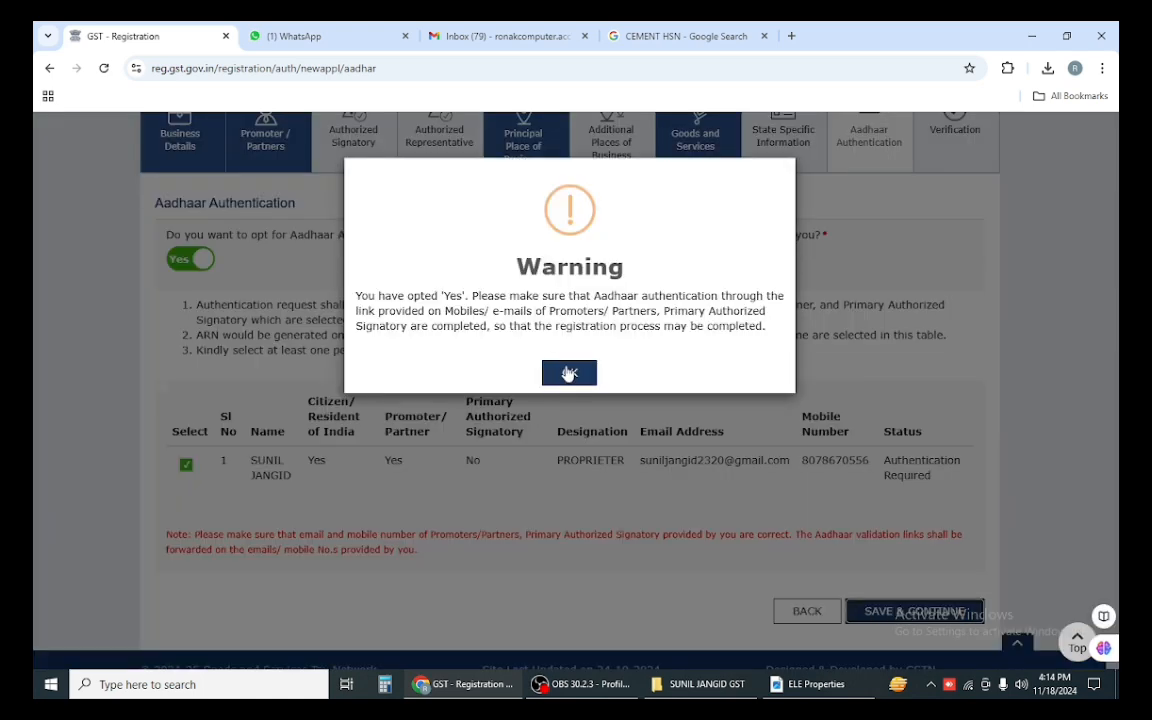
pyautogui.click(569, 373)
# Step: Retry saving Aadhaar authentication with the proprietor deselected, then reselect the proprietor
pyautogui.scroll(-1, 437, 451)
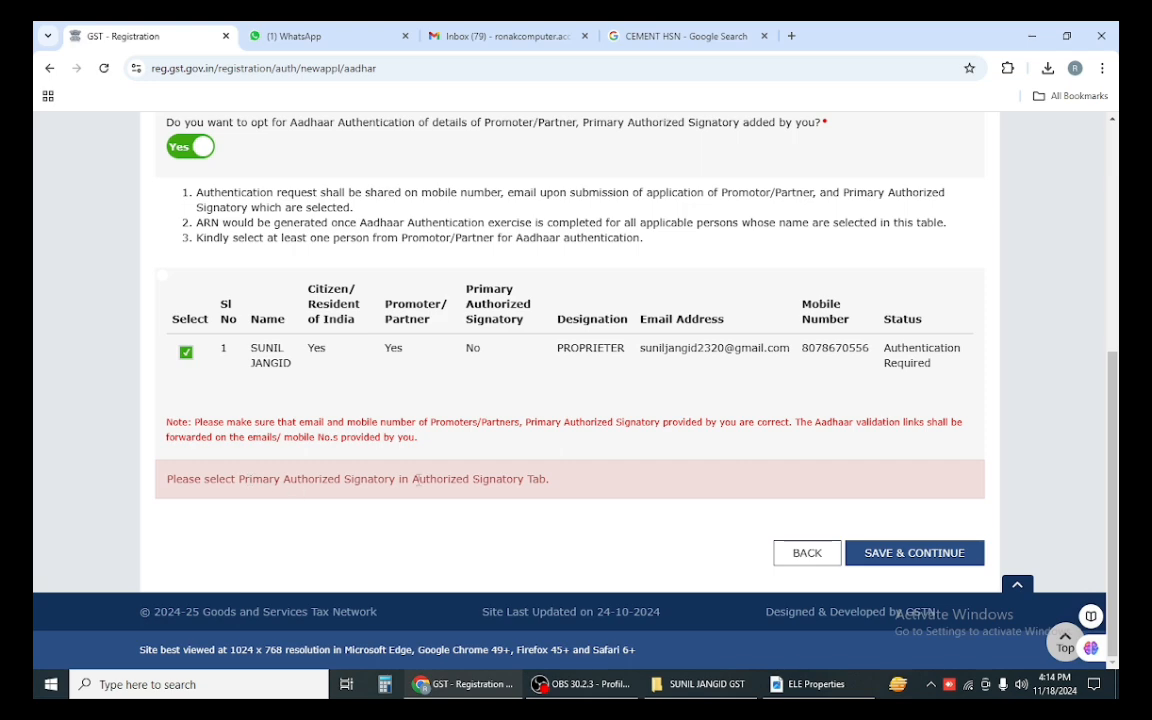
pyautogui.click(188, 356)
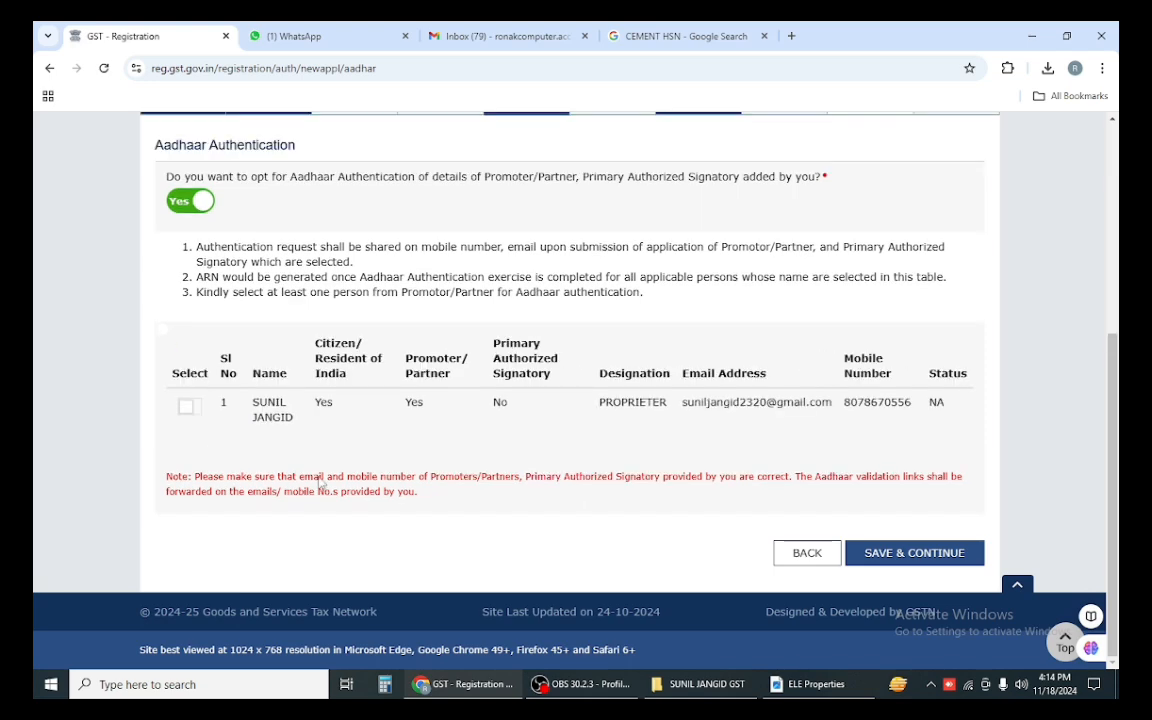
pyautogui.click(912, 552)
pyautogui.click(586, 380)
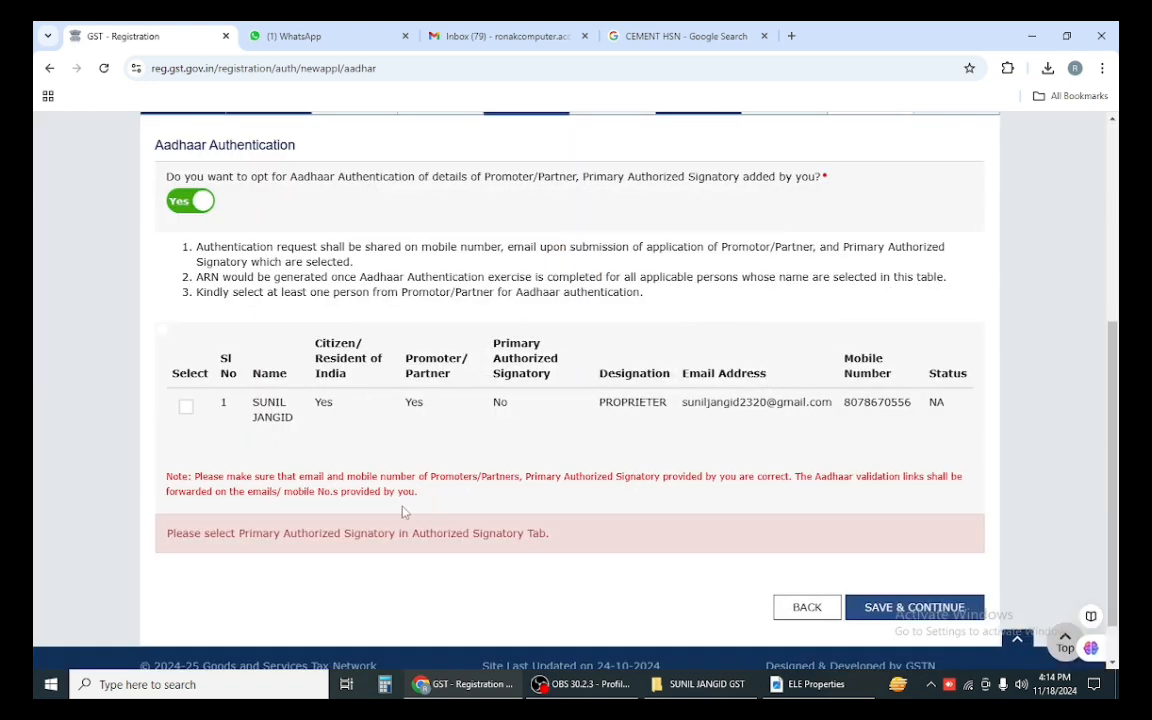
pyautogui.click(185, 409)
pyautogui.scroll(3, 185, 410)
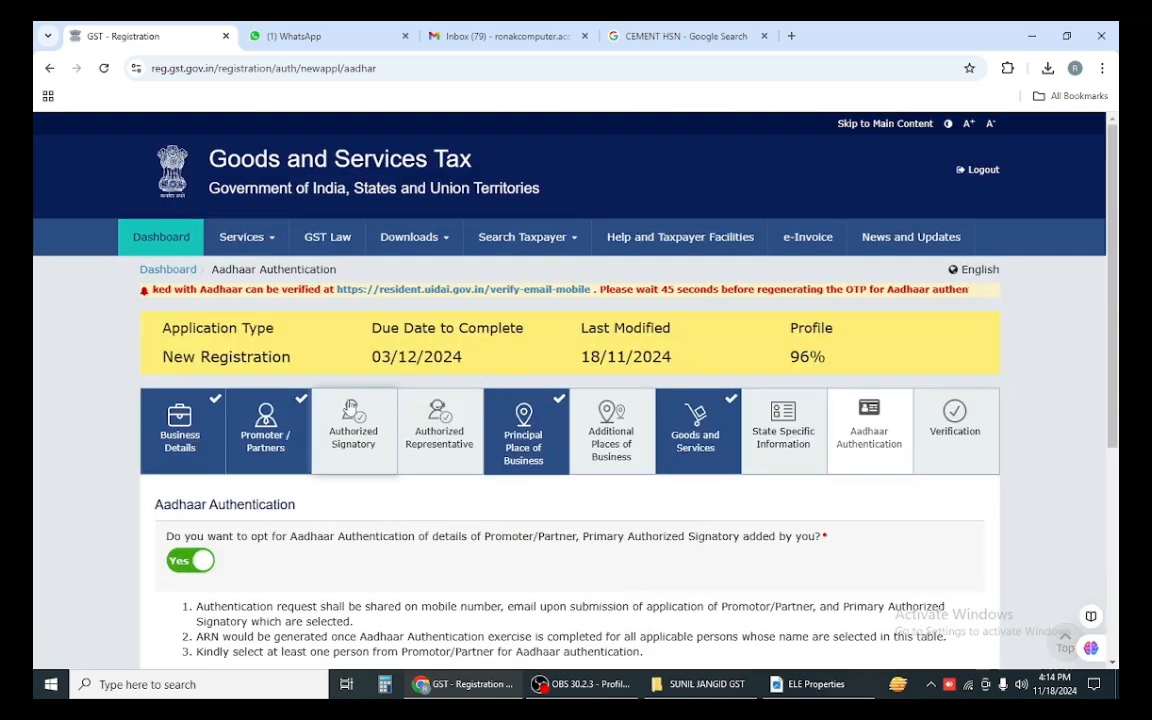
# Step: Mark the proprietor as Primary Authorized Signatory in the Authorized Signatory details
pyautogui.click(360, 448)
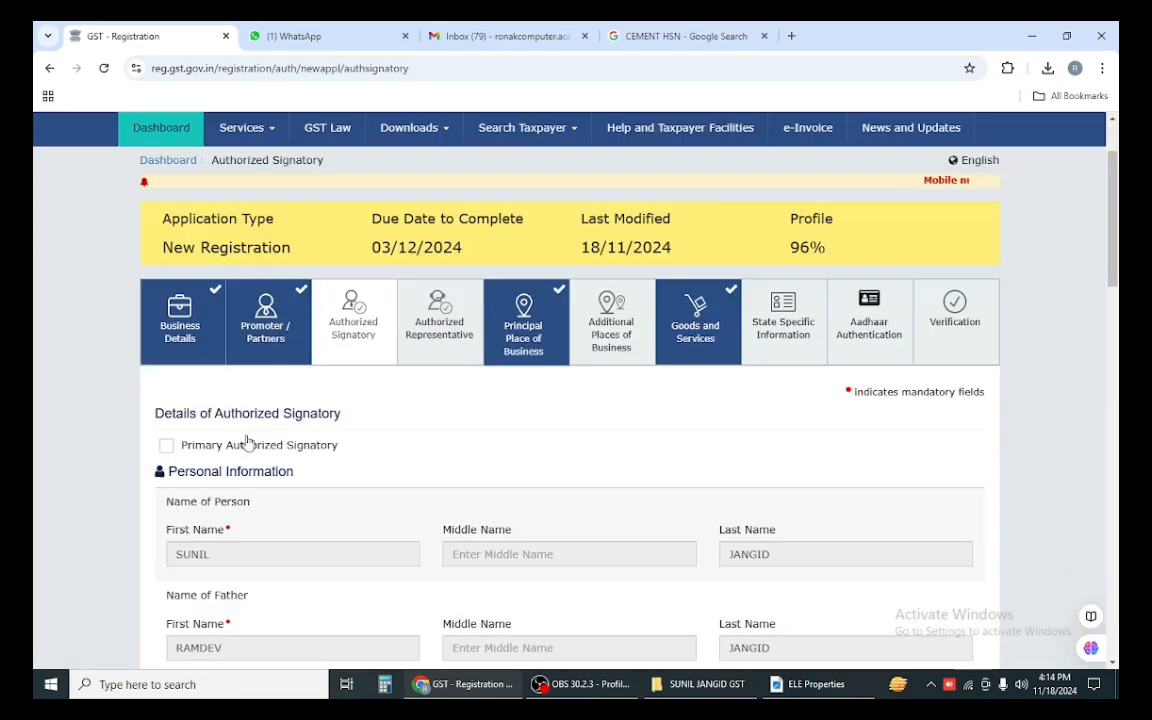
pyautogui.scroll(-1, 247, 443)
pyautogui.click(167, 408)
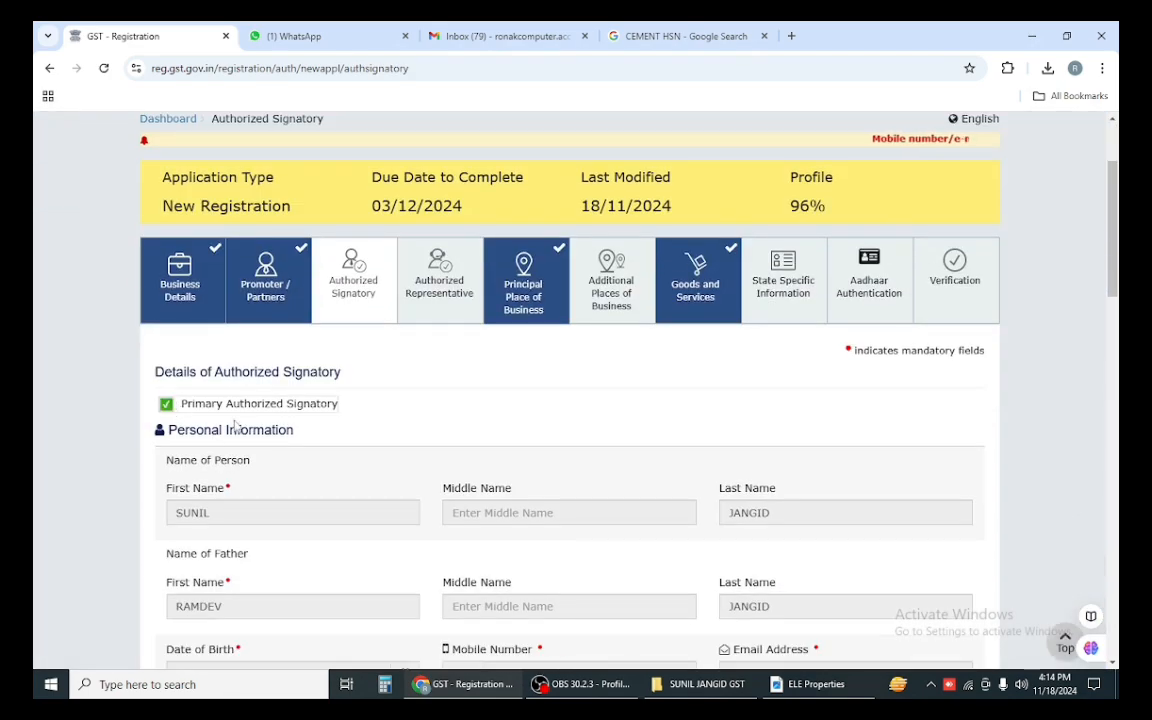
pyautogui.scroll(-8, 725, 450)
pyautogui.scroll(-10, 725, 450)
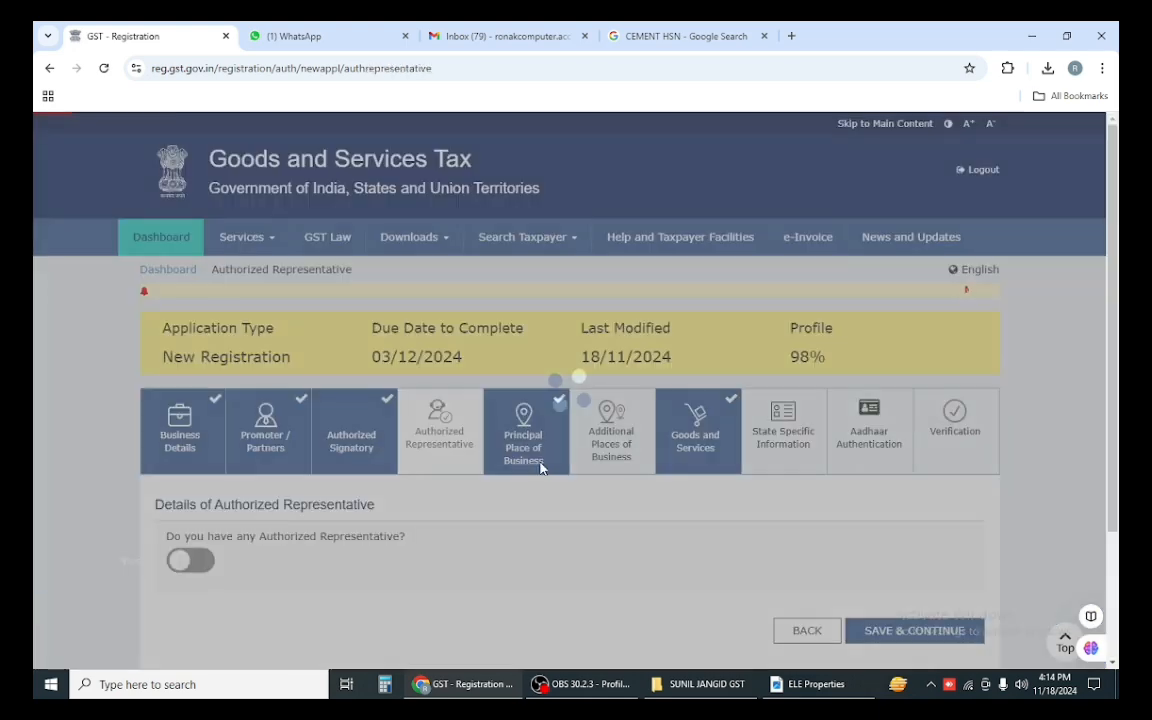
pyautogui.scroll(-3, 566, 478)
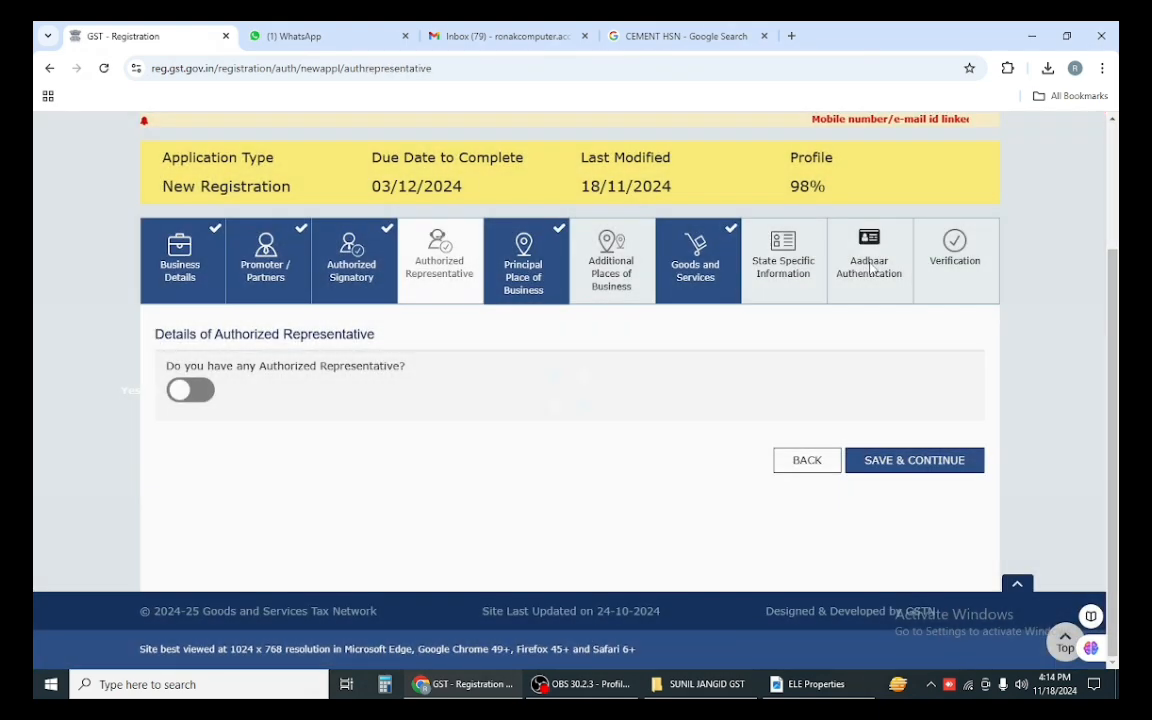
# Step: Save the Aadhaar Authentication section and accept the warning to reach Verification
pyautogui.click(871, 266)
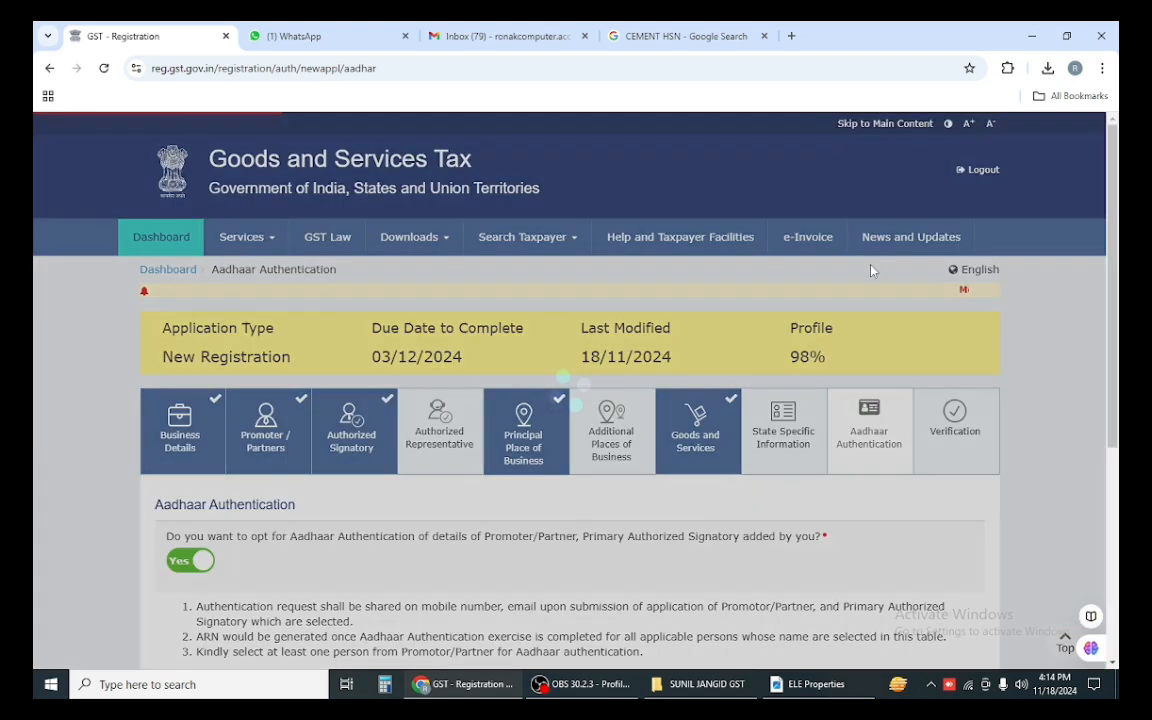
pyautogui.scroll(-3, 407, 502)
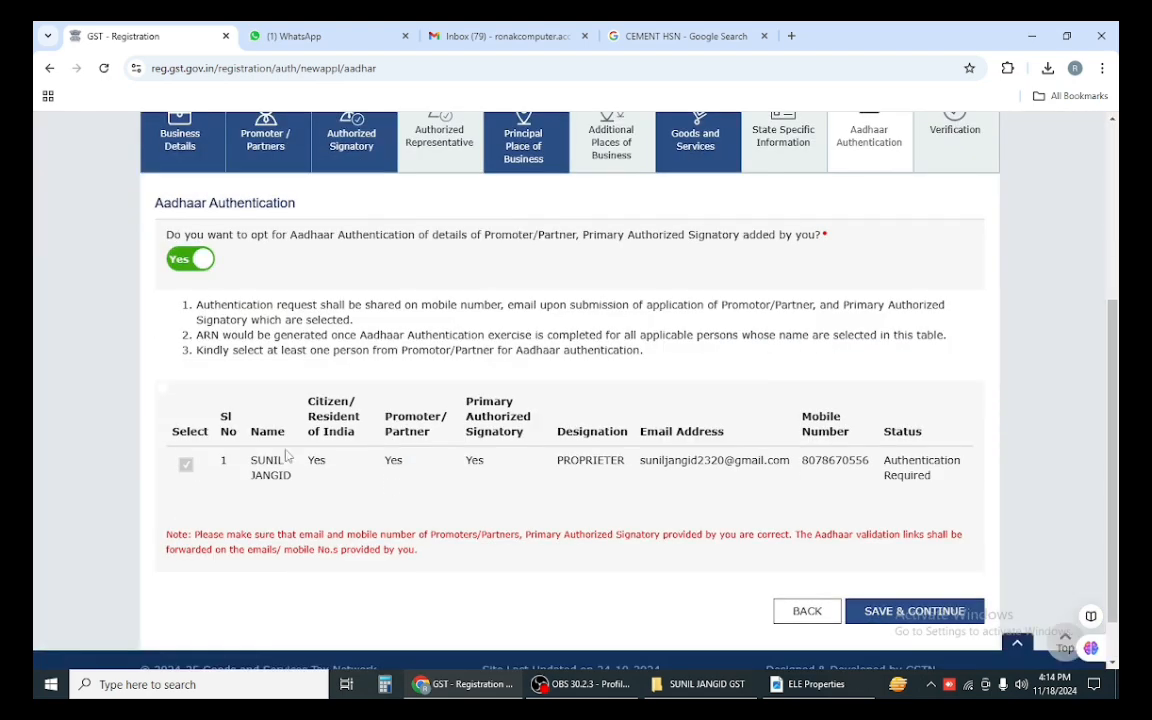
pyautogui.click(918, 612)
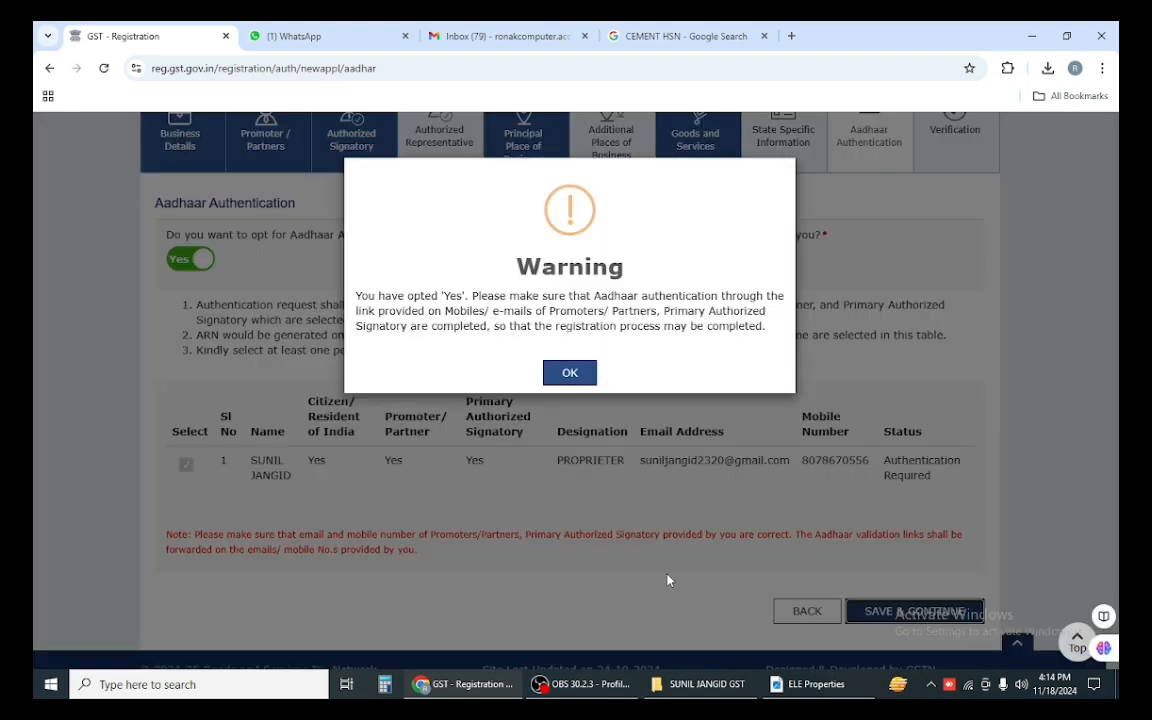
pyautogui.click(578, 380)
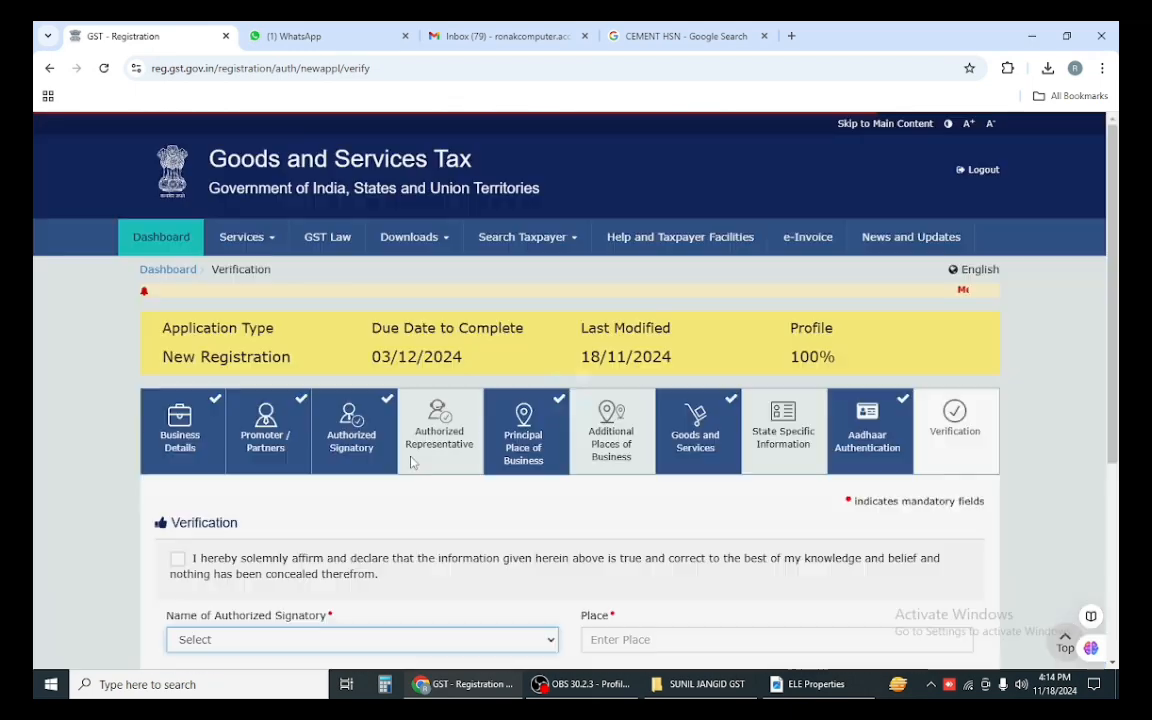
# Step: Tick the verification declaration and choose the proprietor as the signing authorized signatory
pyautogui.scroll(-3, 411, 463)
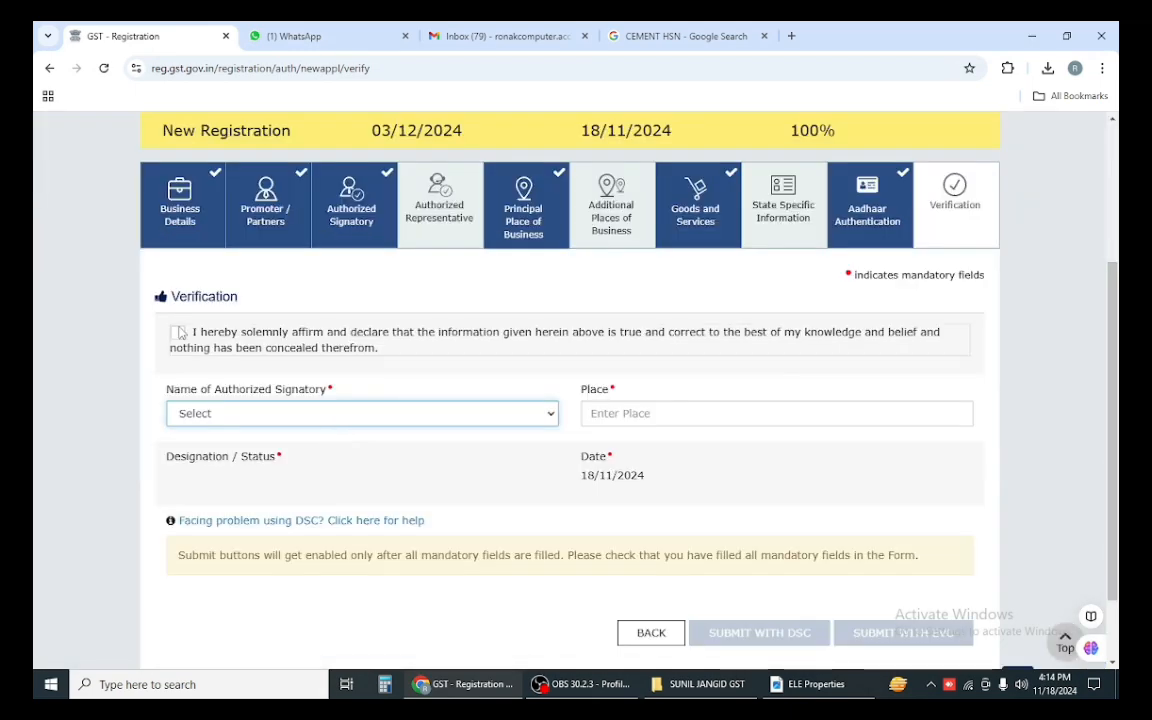
pyautogui.click(177, 332)
pyautogui.click(245, 413)
pyautogui.click(245, 455)
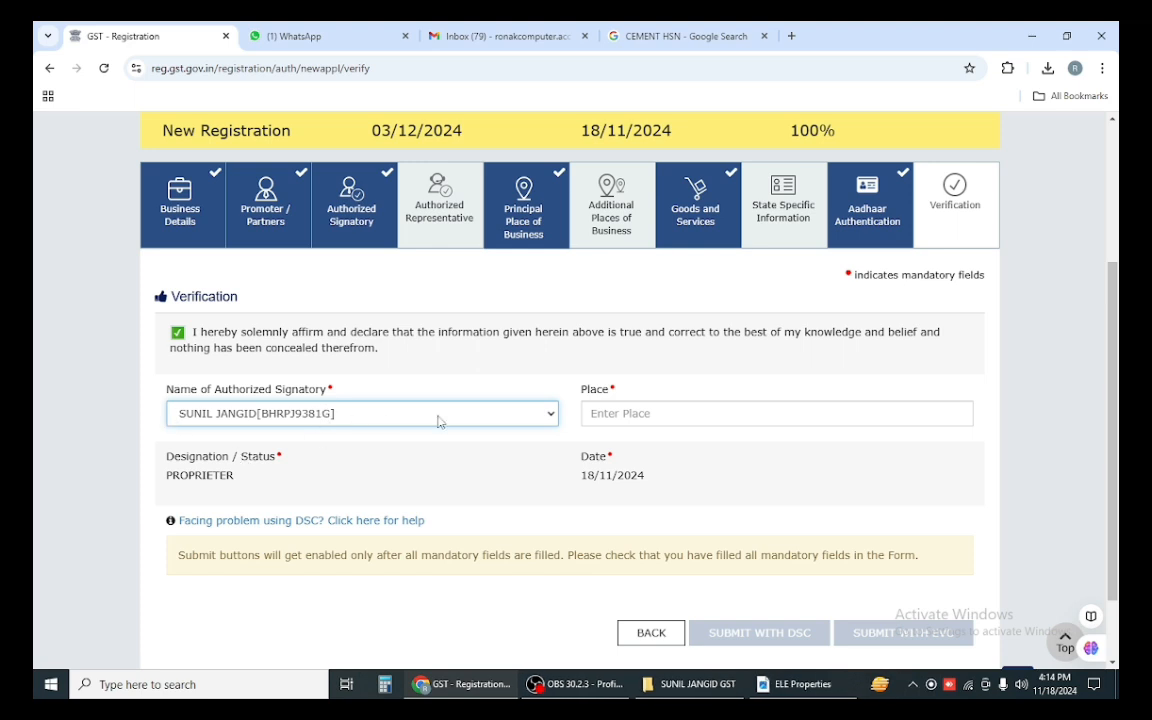
# Step: Enter MERTA CITY as the place of verification and submit with EVC
pyautogui.click(672, 420)
pyautogui.write('MER')
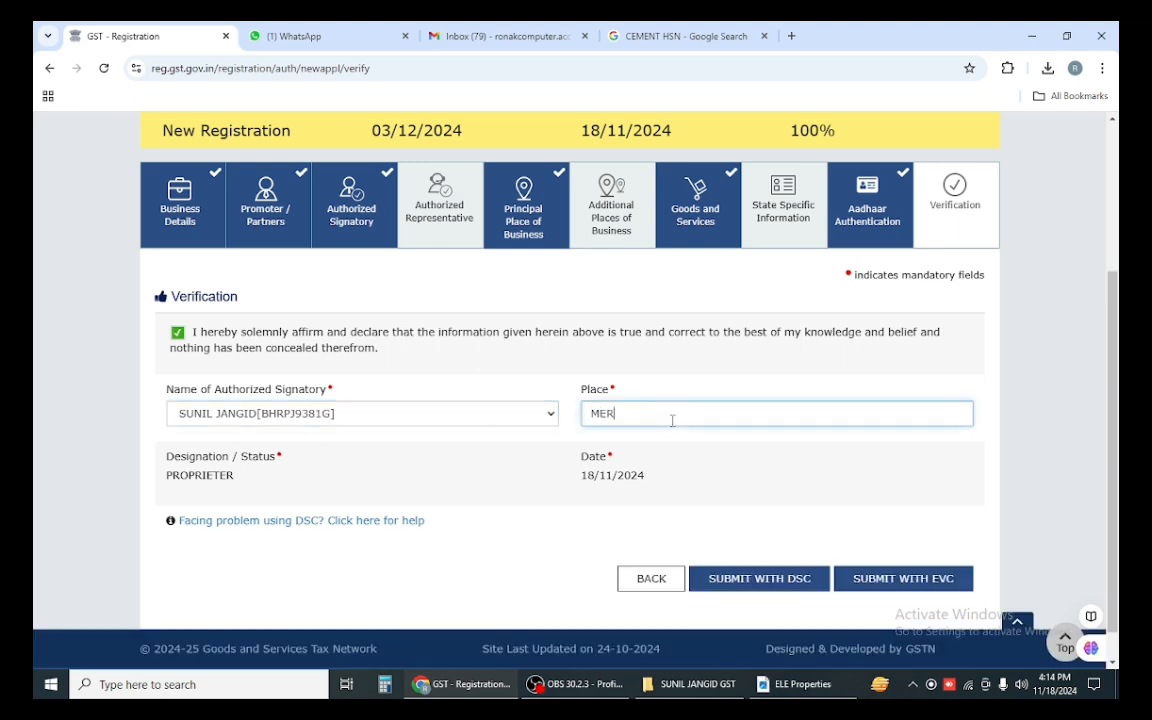
pyautogui.write('TA CITY')
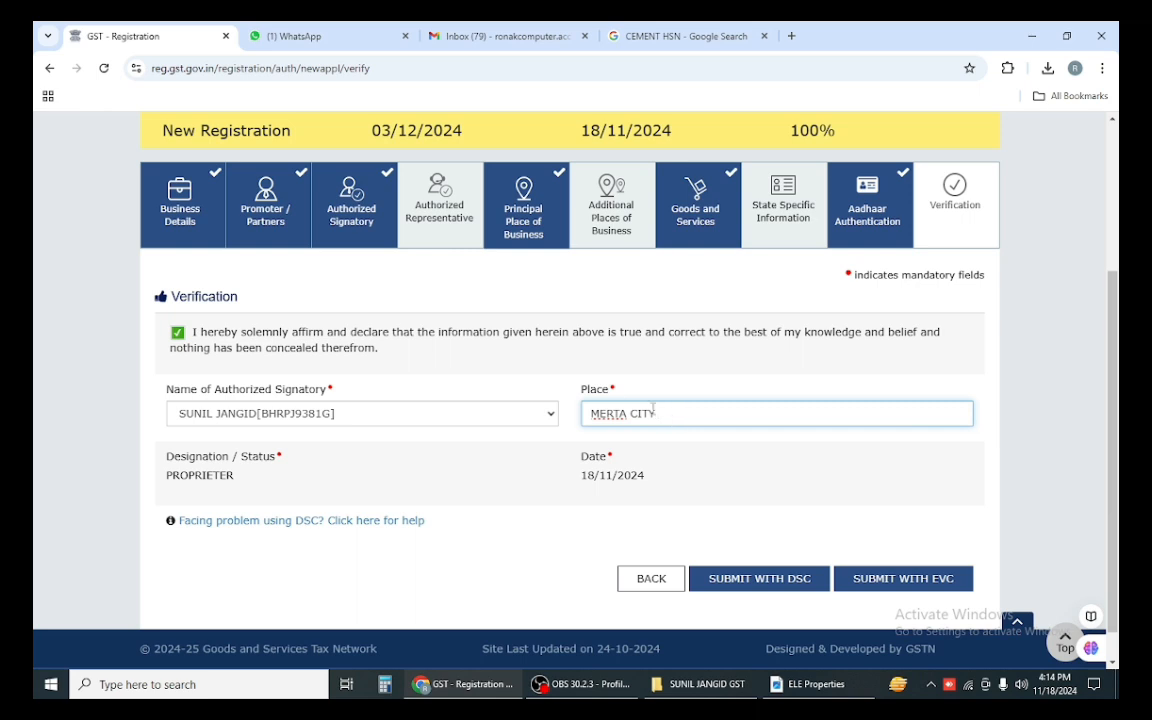
pyautogui.click(541, 488)
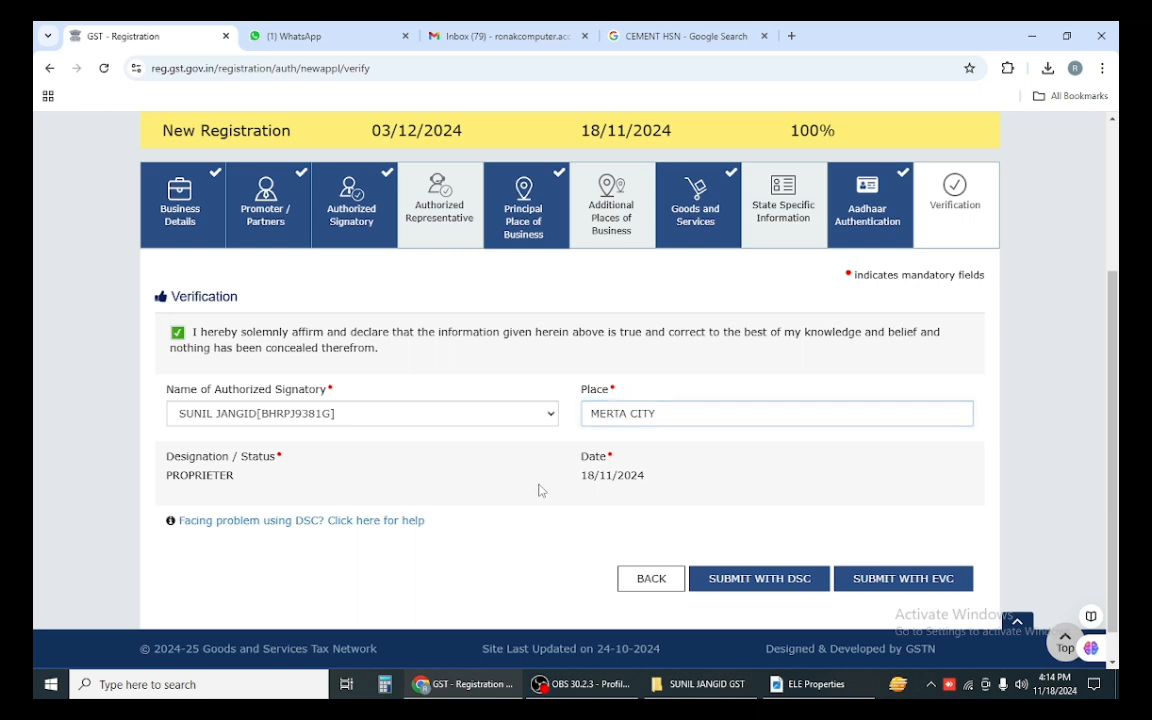
pyautogui.click(900, 580)
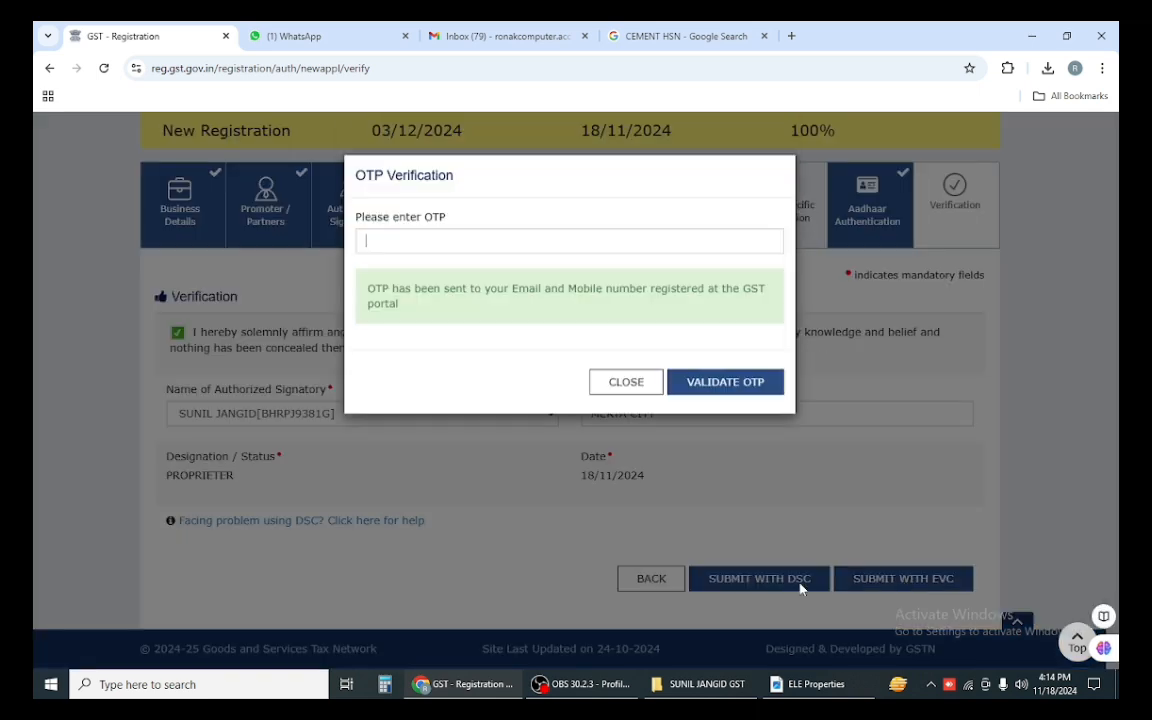
# Step: Enter the OTP received on email and mobile and validate it to submit the application
pyautogui.click(401, 236)
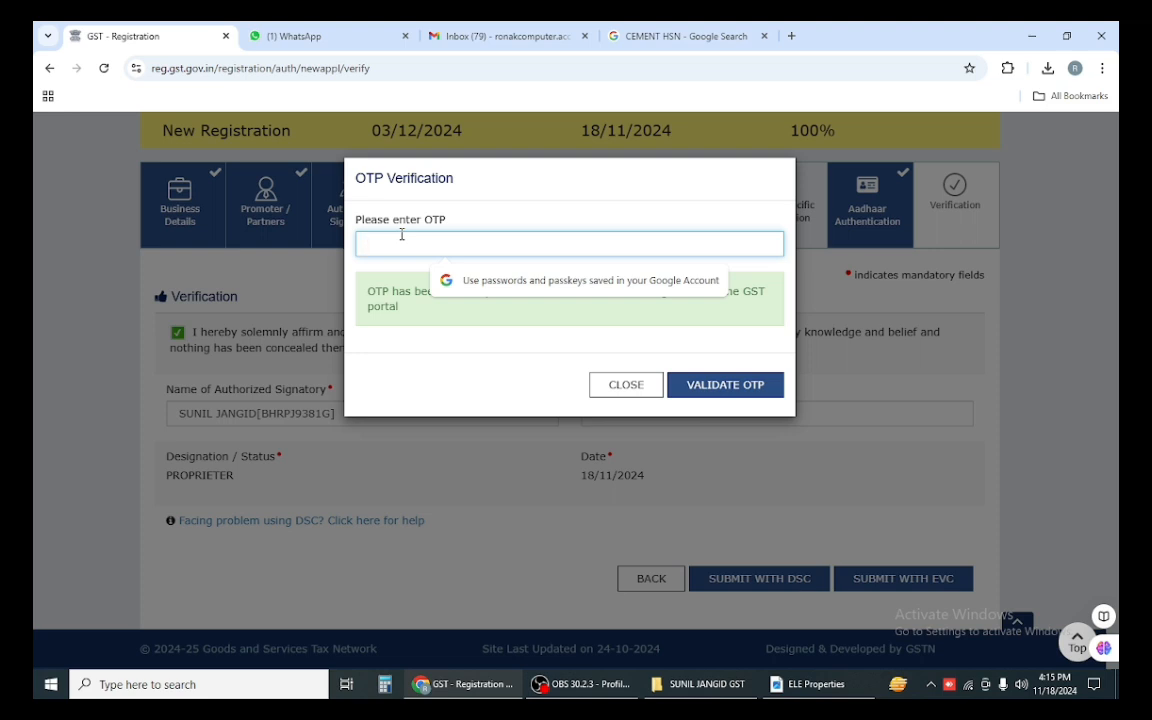
pyautogui.write('••')
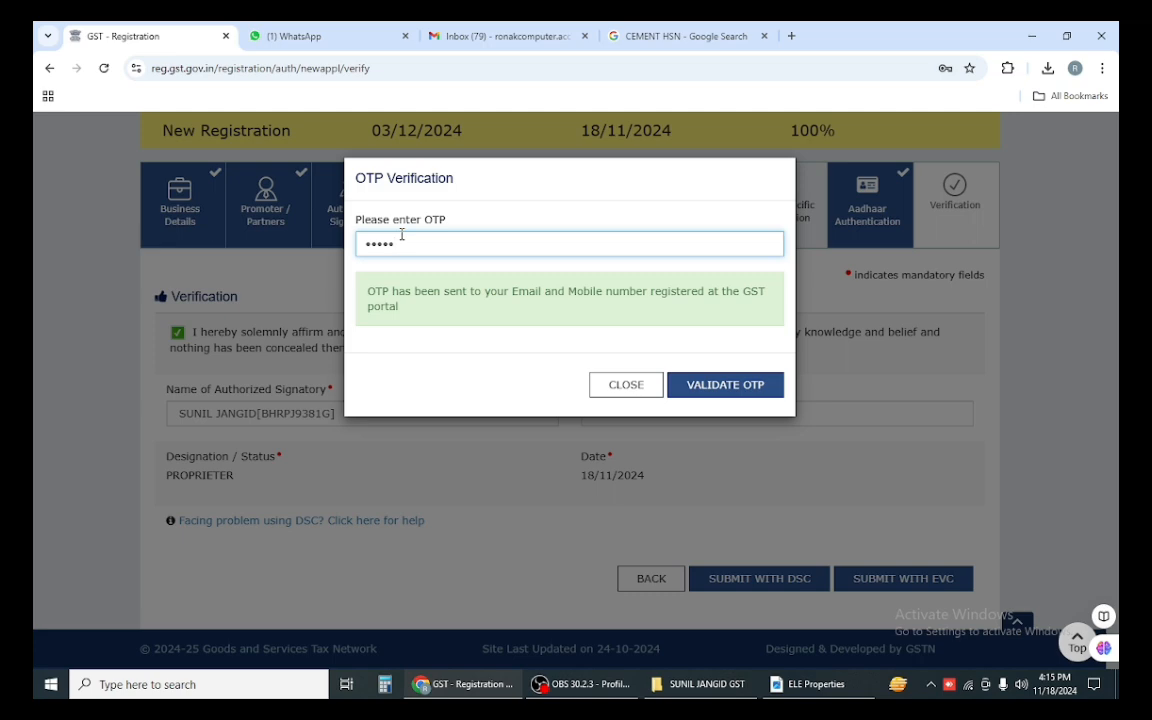
pyautogui.click(746, 390)
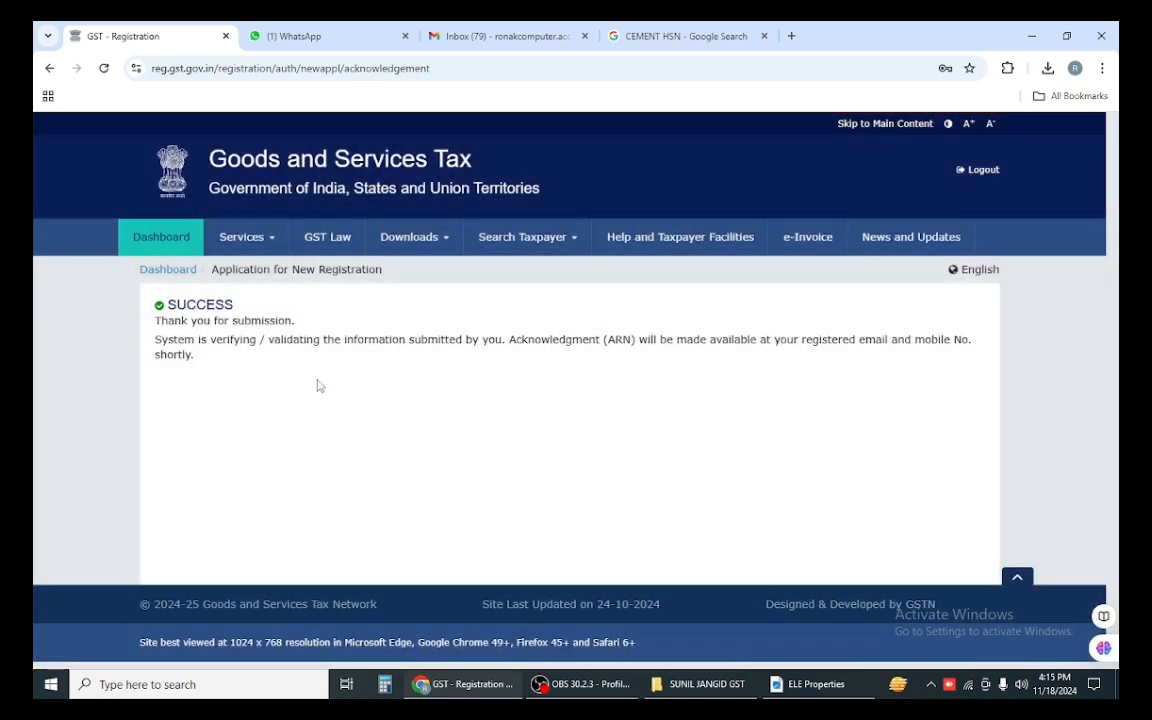
# Step: Open the dashboard, read what Pending for Validation means, and close the explanation
pyautogui.click(185, 239)
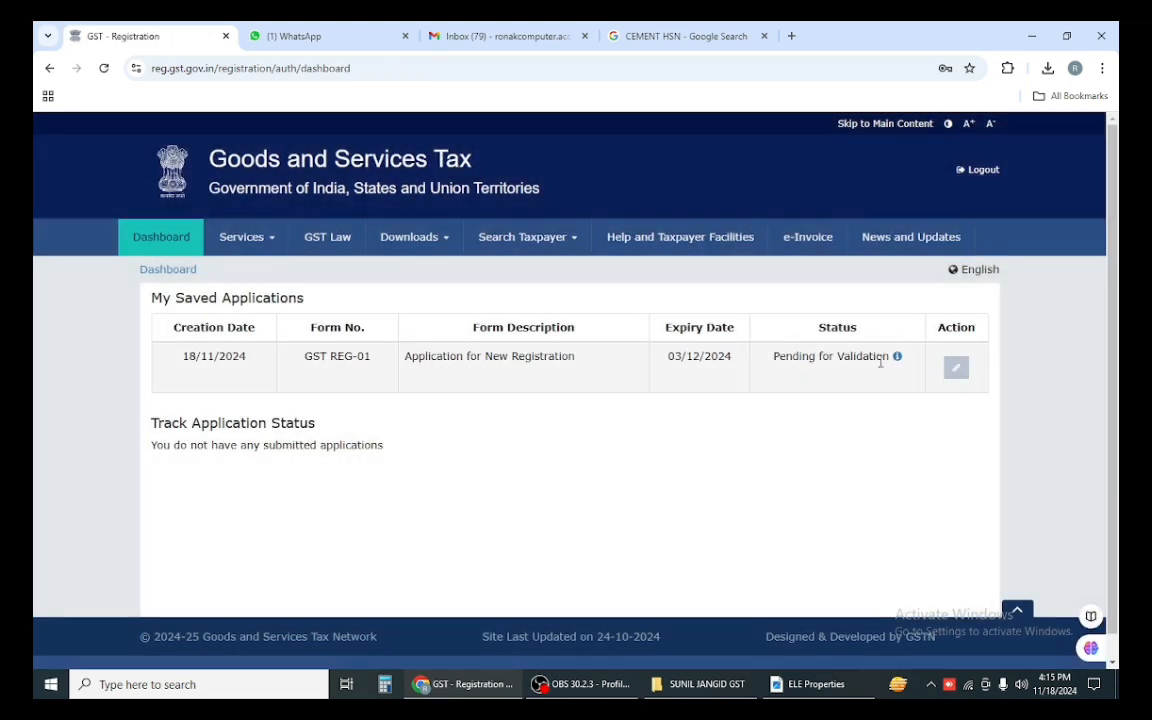
pyautogui.click(898, 358)
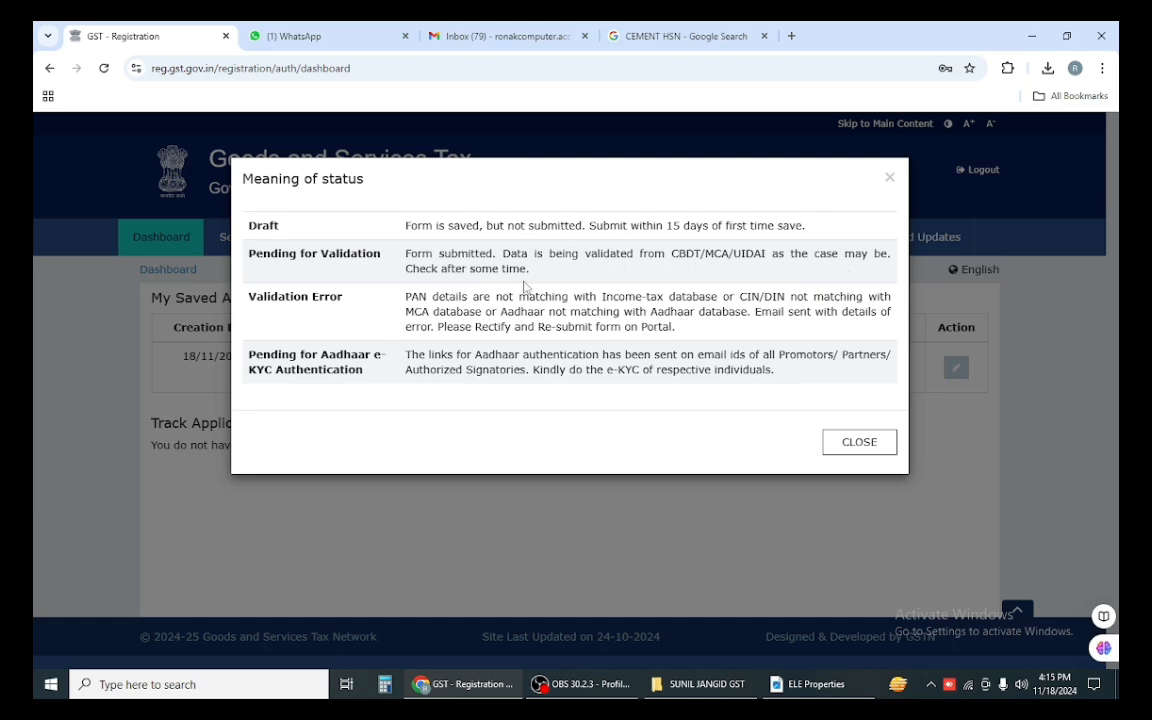
pyautogui.click(841, 437)
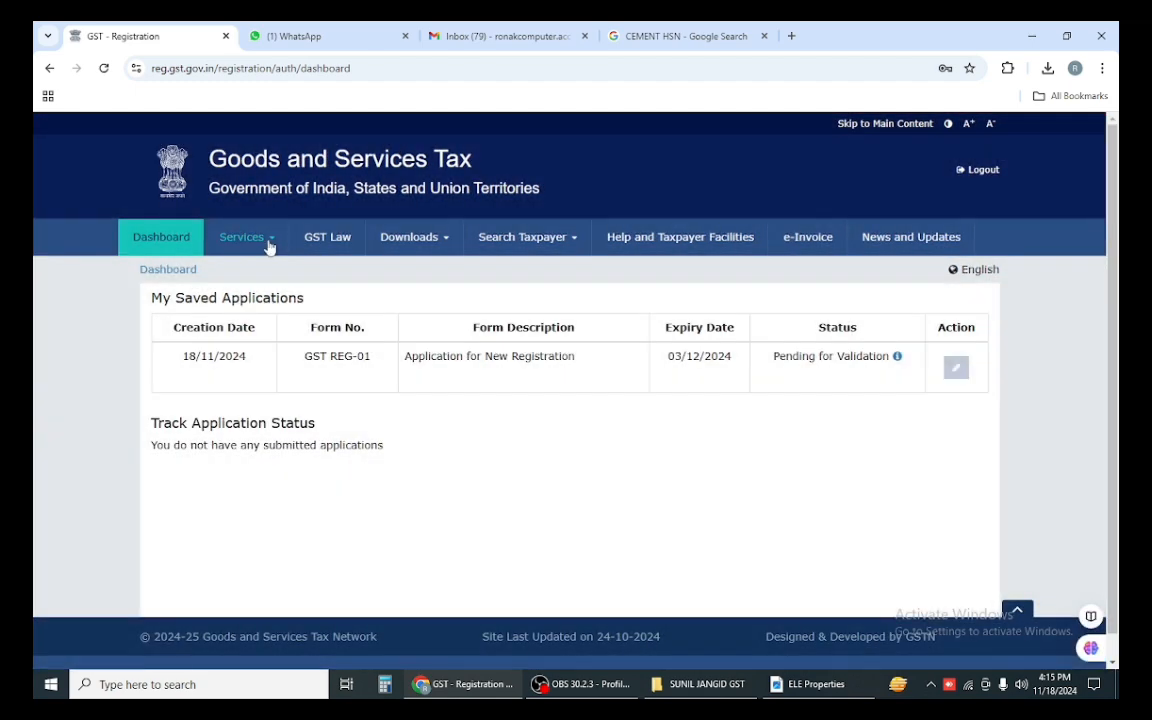
# Step: Check the registration in Track Application Status, then return to the dashboard
pyautogui.moveTo(262, 245)
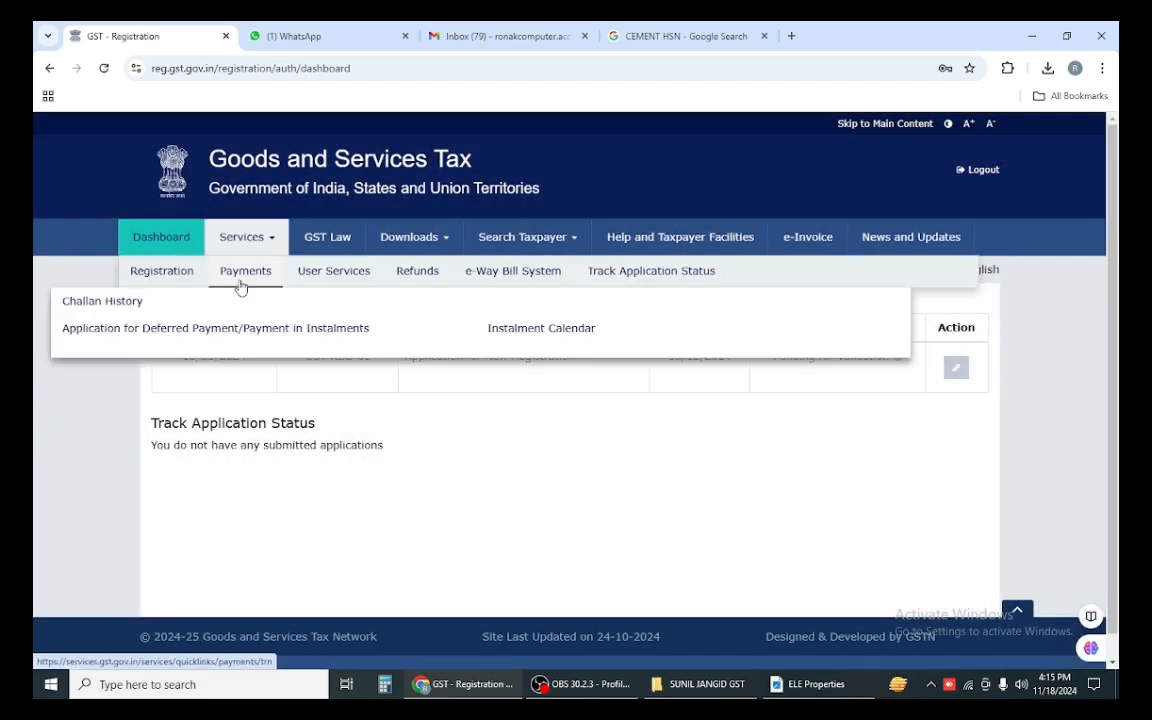
pyautogui.moveTo(175, 280)
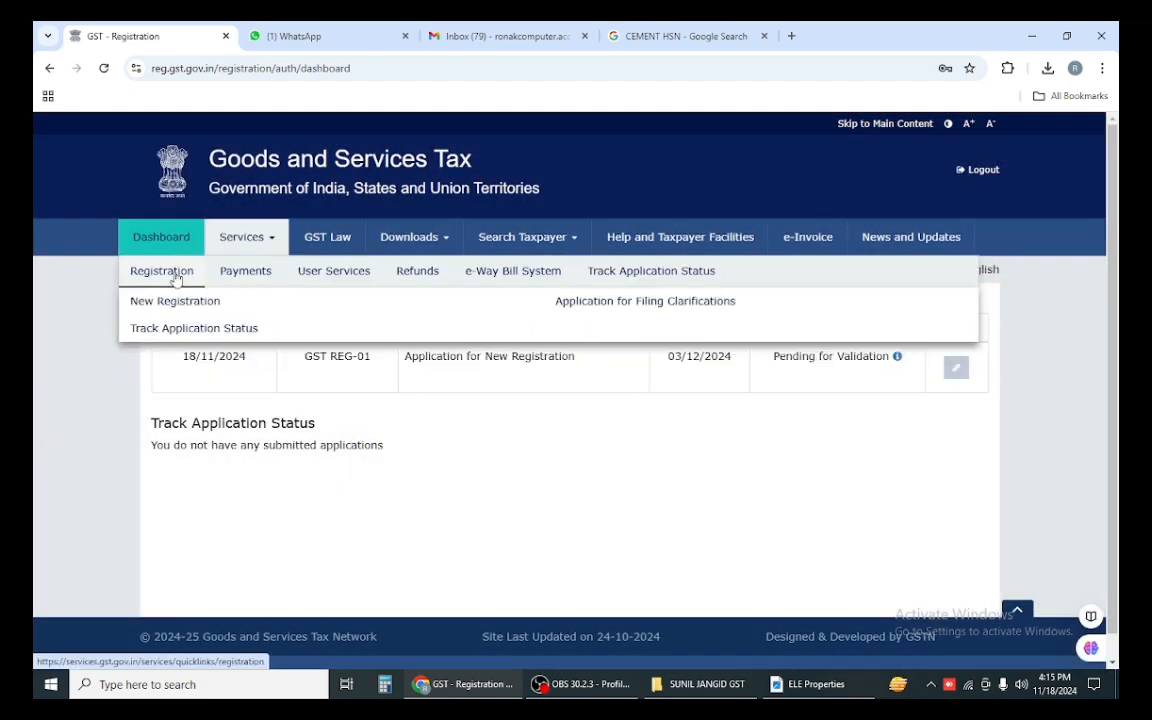
pyautogui.click(218, 330)
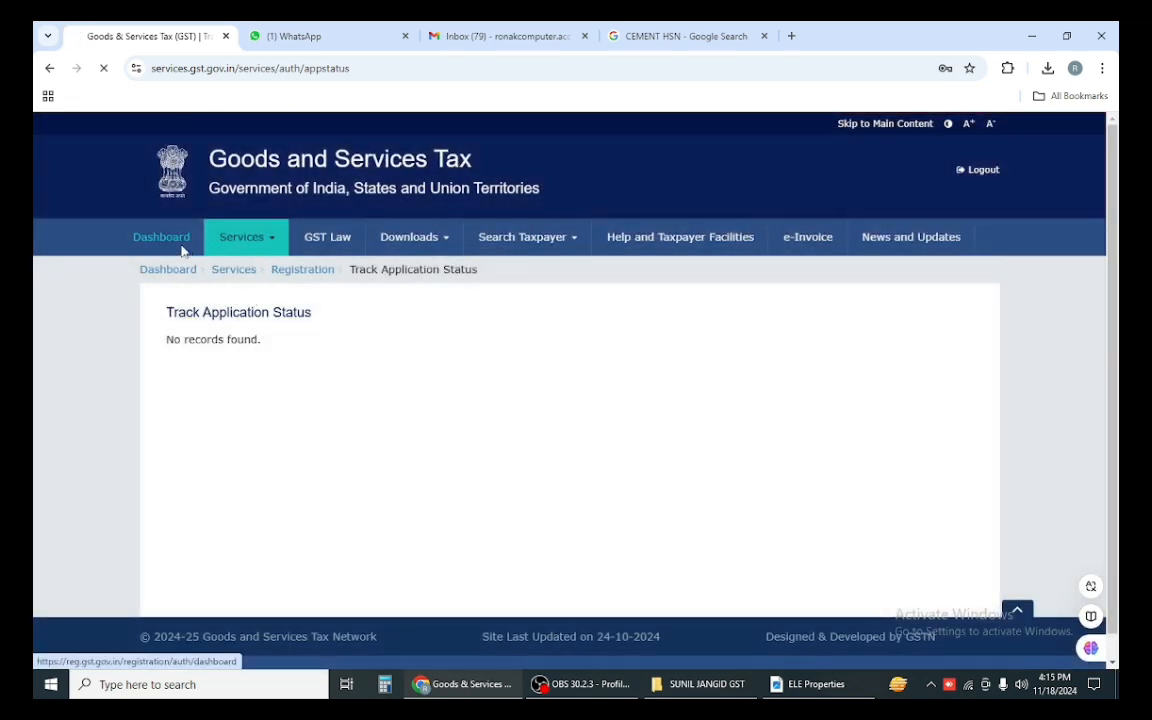
pyautogui.click(161, 236)
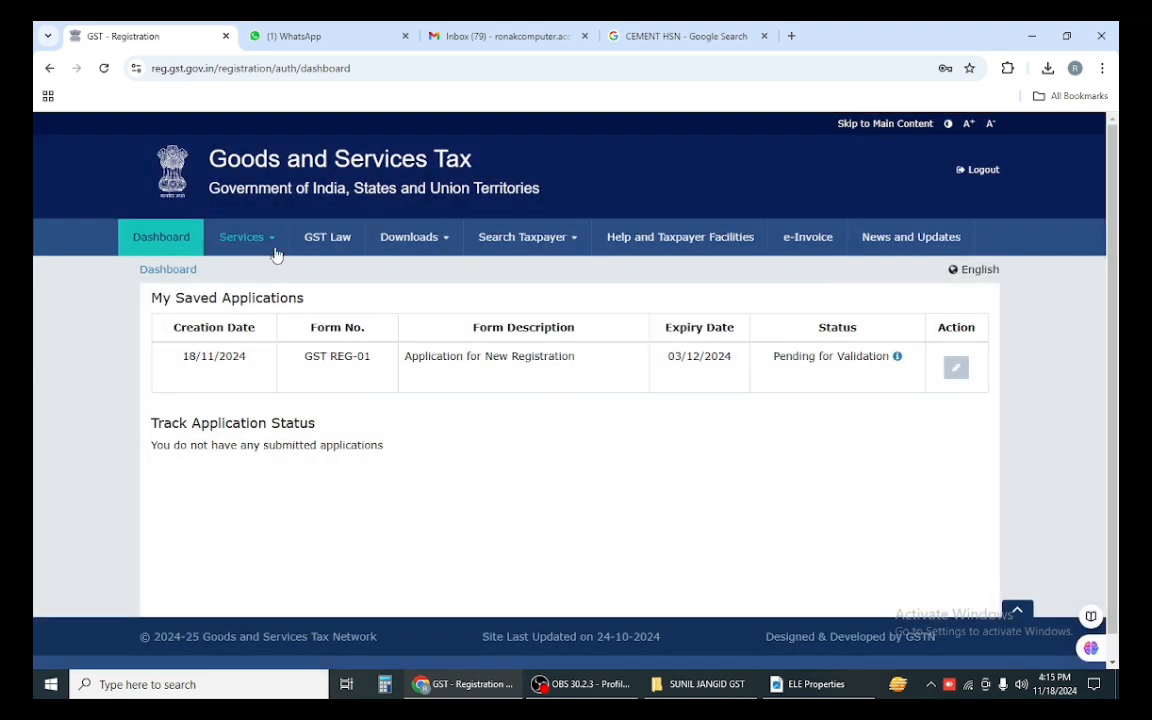
# Step: Look through the saved applications list, then the My Applications list
pyautogui.moveTo(277, 253)
pyautogui.moveTo(329, 272)
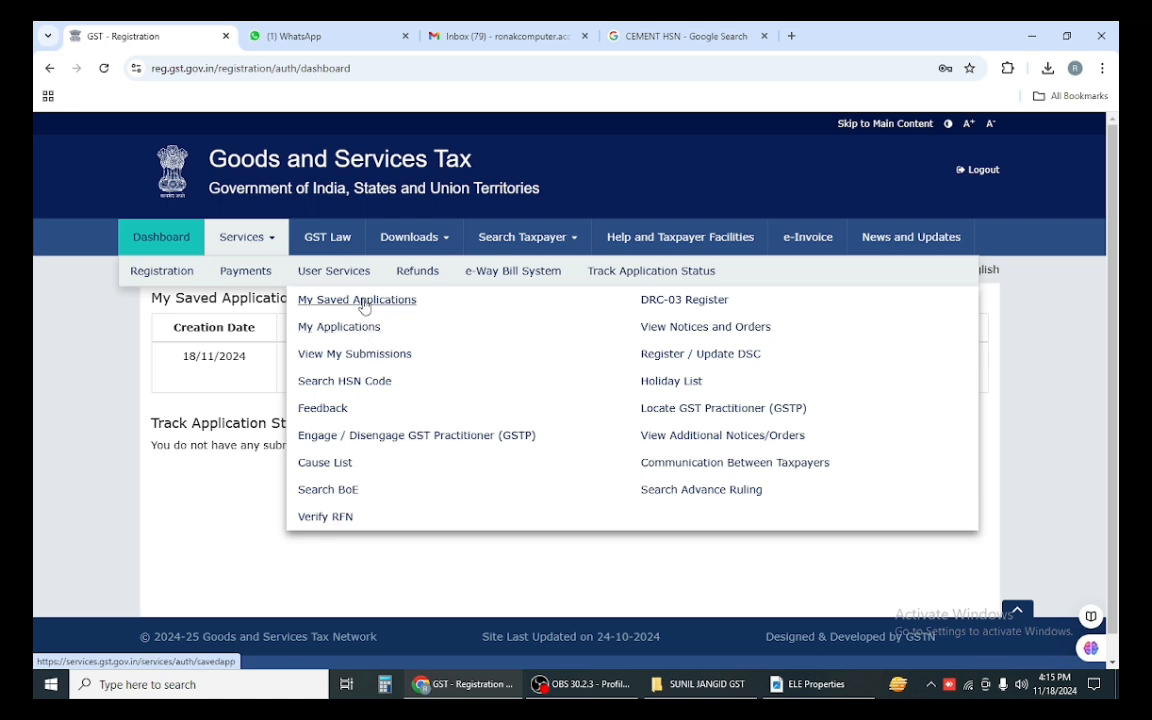
pyautogui.click(332, 299)
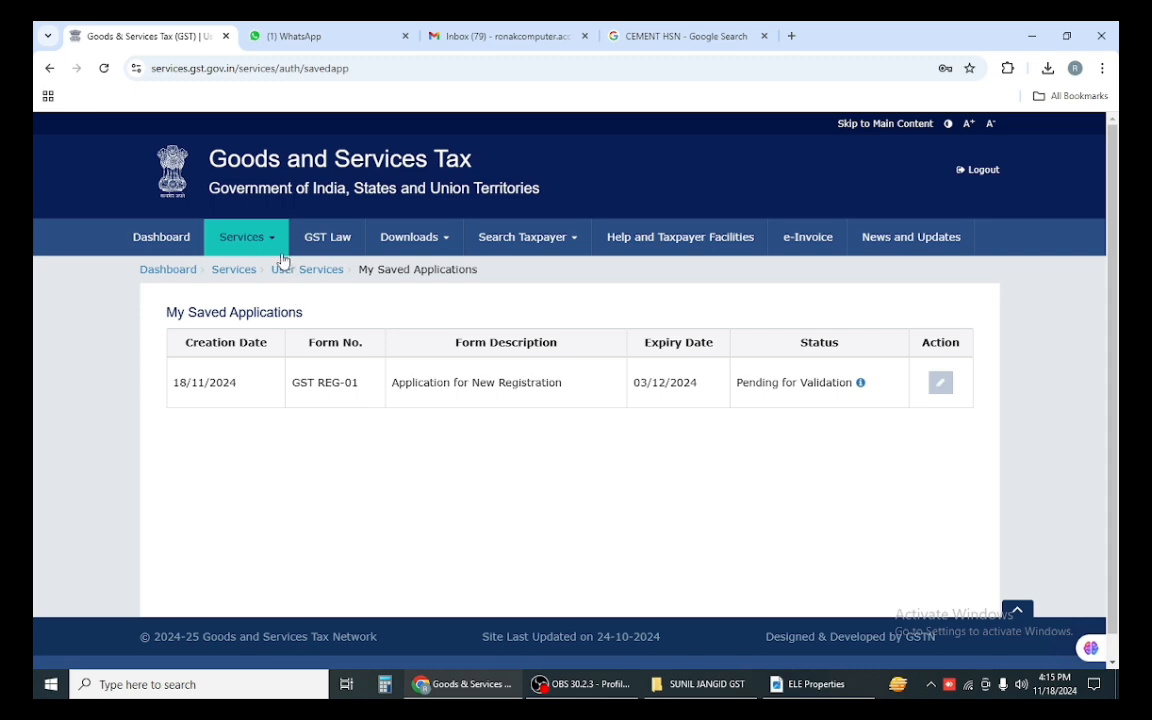
pyautogui.moveTo(255, 236)
pyautogui.moveTo(300, 268)
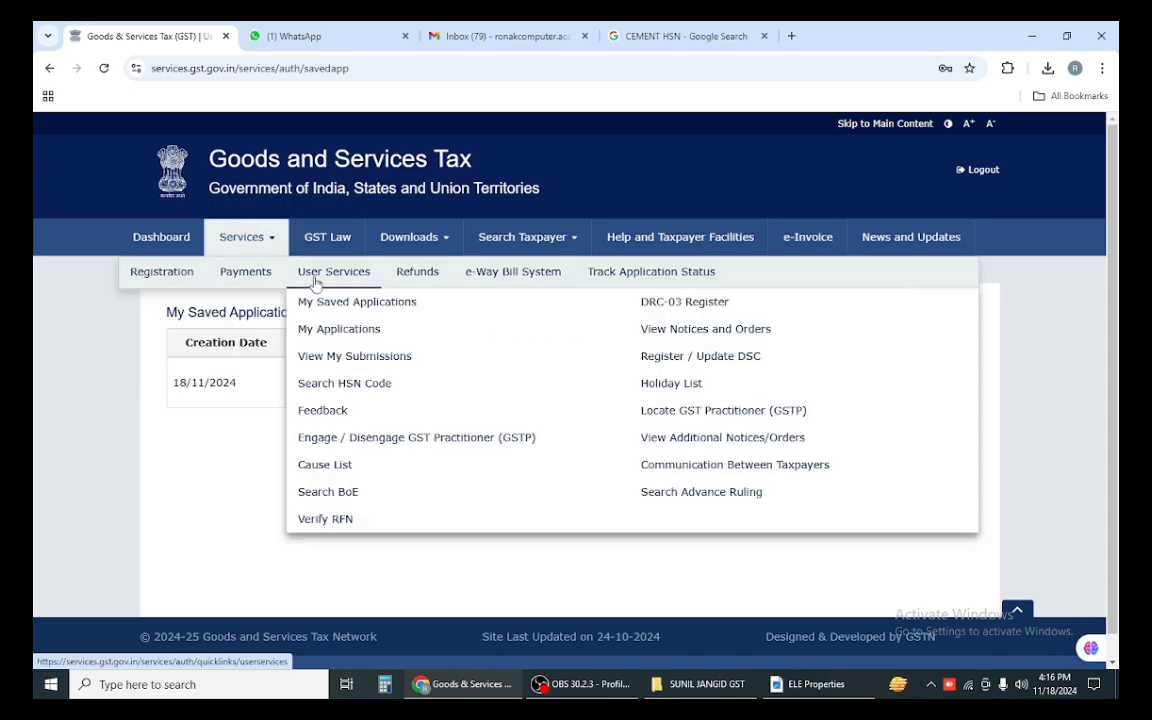
pyautogui.click(368, 327)
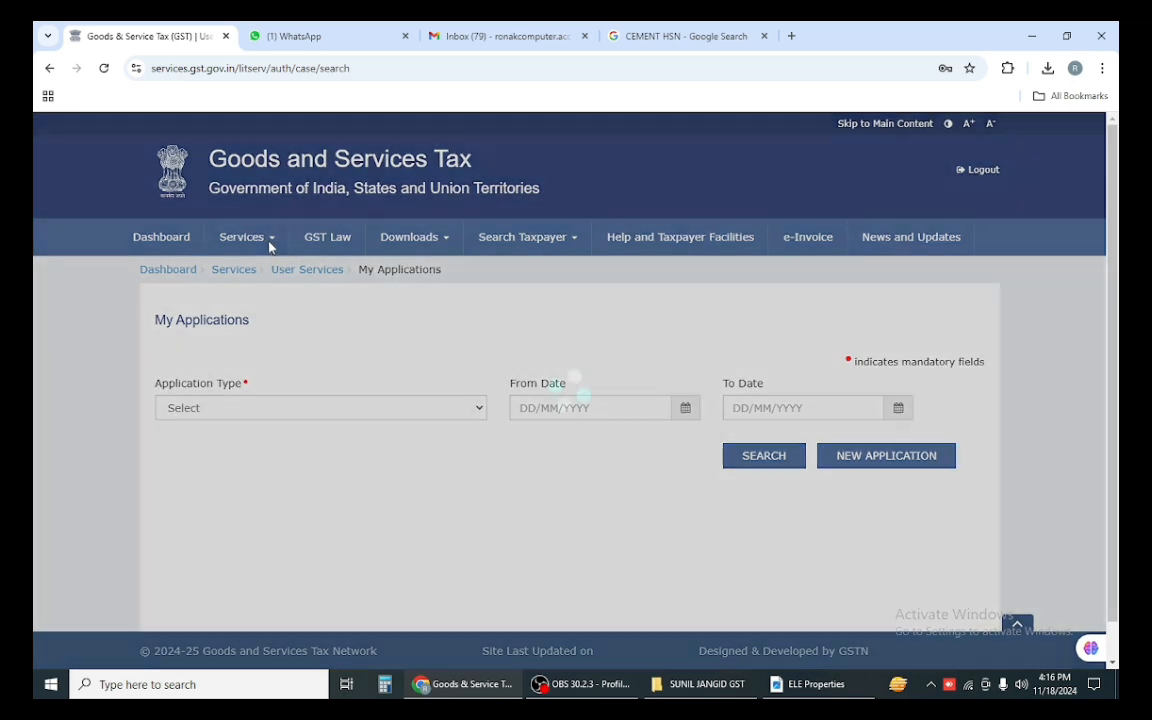
# Step: Review View My Submissions, then reopen My Saved Applications showing the 18/11/2024 REG-01 entry
pyautogui.moveTo(252, 240)
pyautogui.moveTo(262, 281)
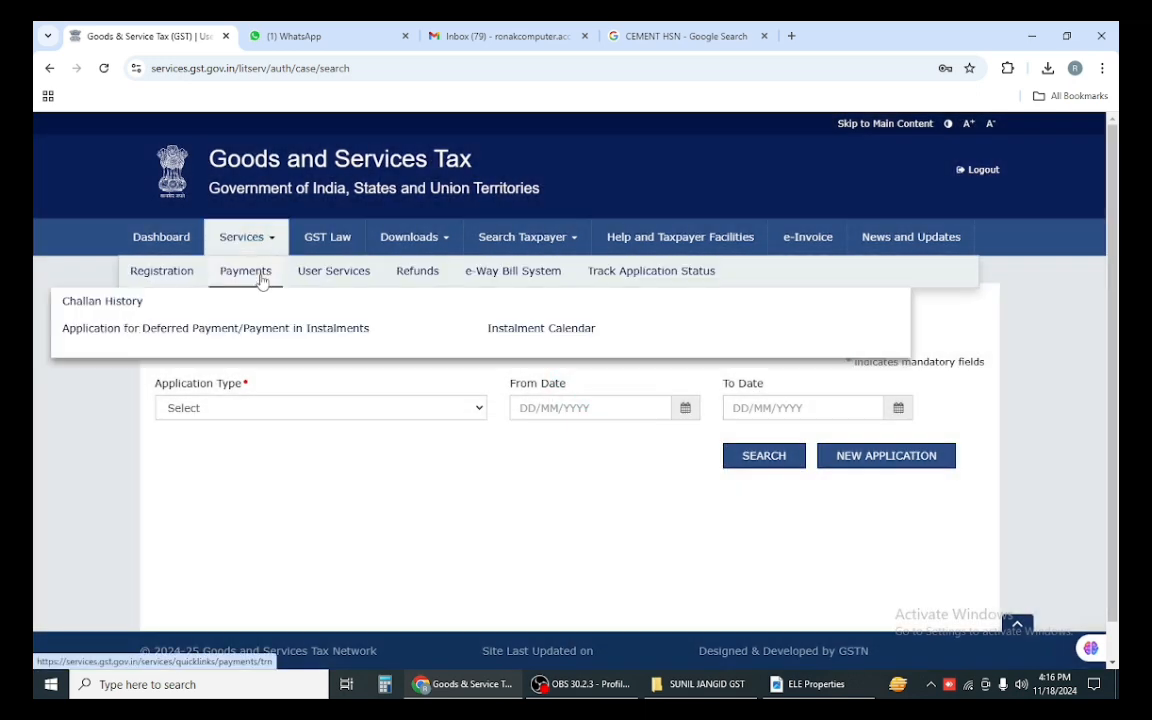
pyautogui.moveTo(333, 271)
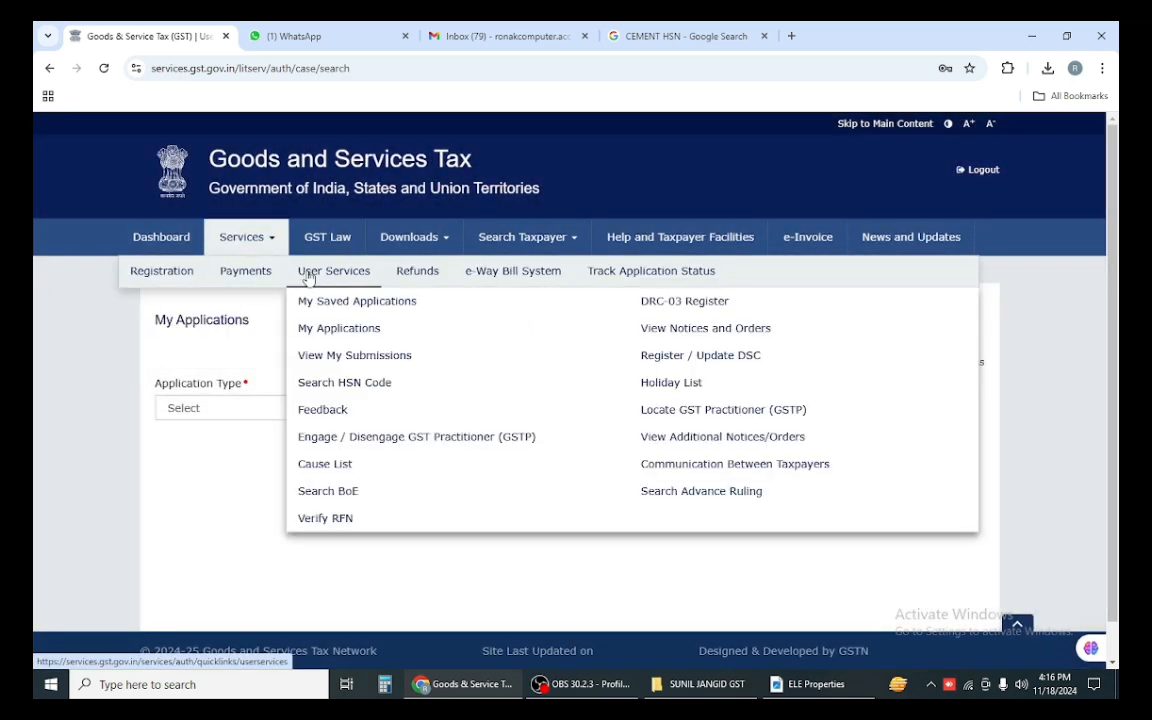
pyautogui.click(343, 355)
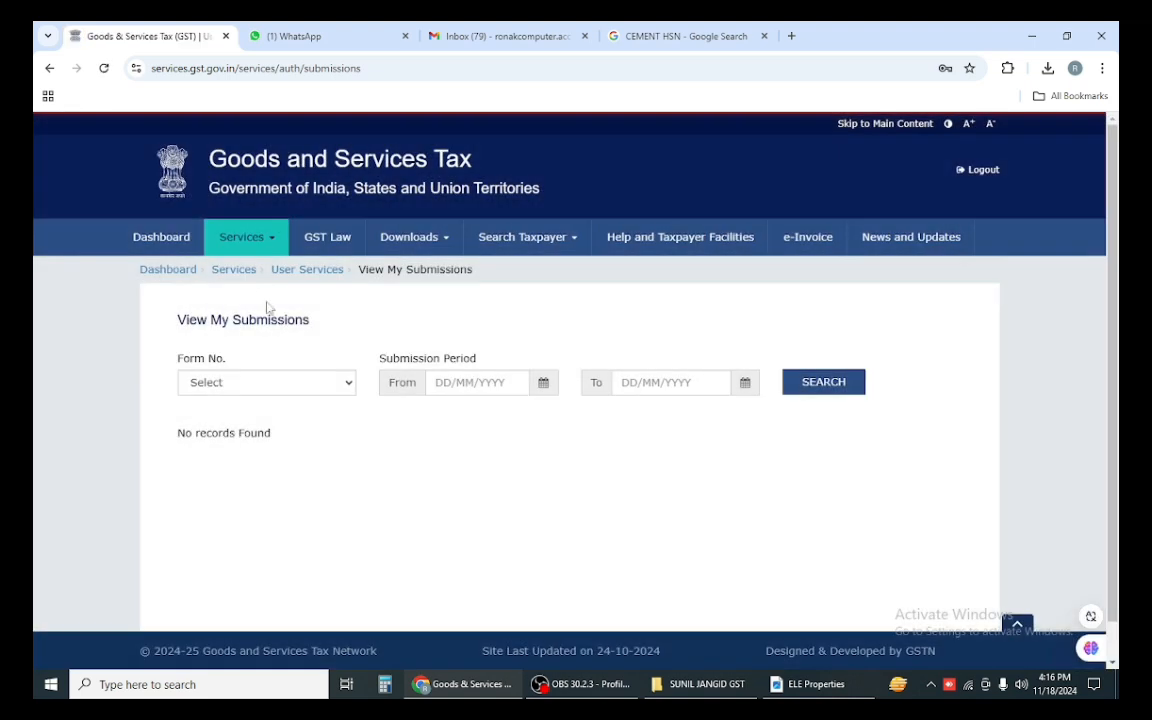
pyautogui.moveTo(272, 294)
pyautogui.moveTo(330, 274)
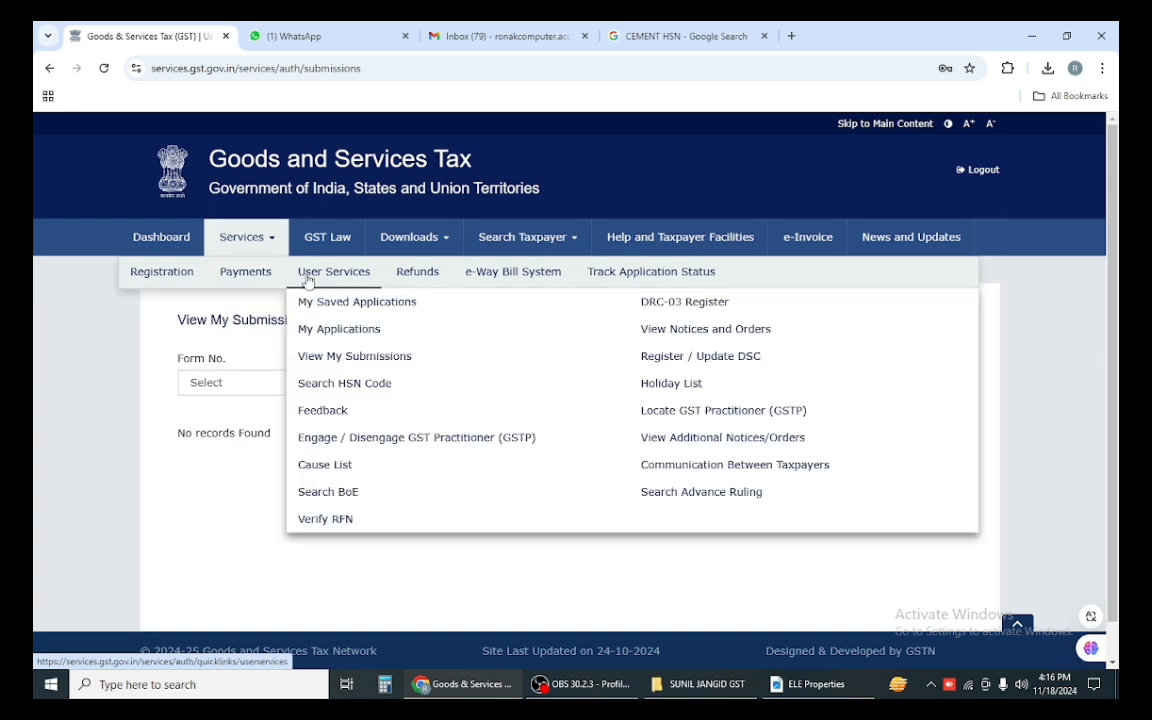
pyautogui.click(324, 311)
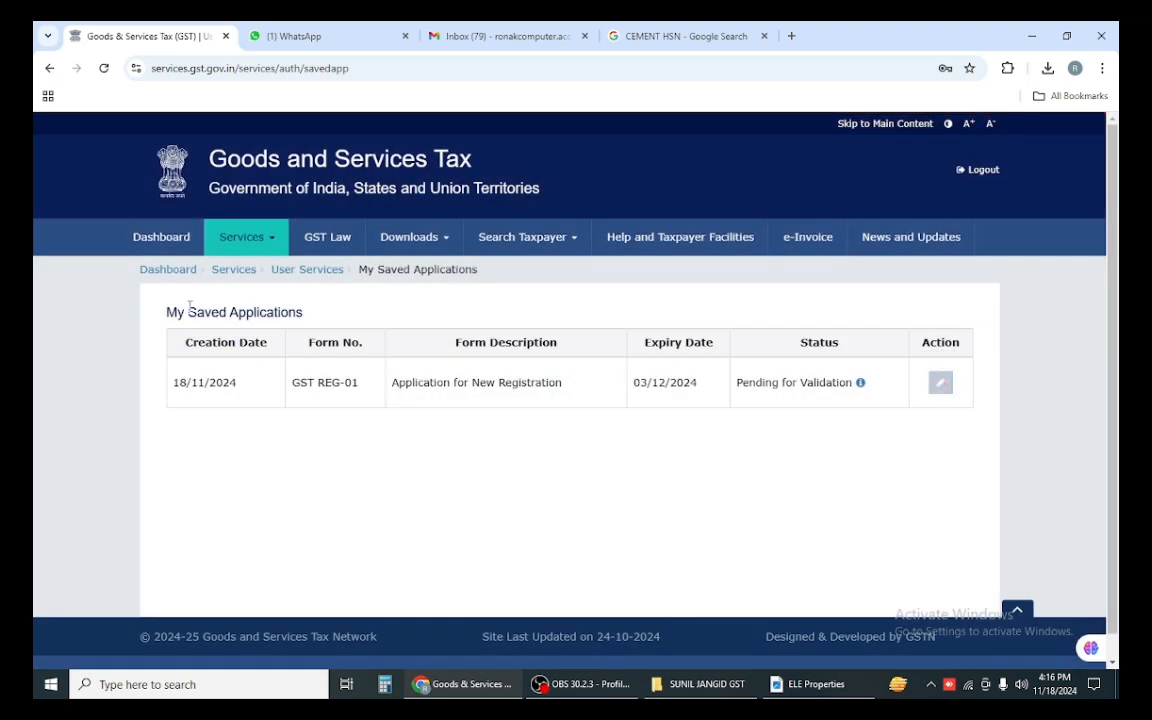
pyautogui.click(163, 241)
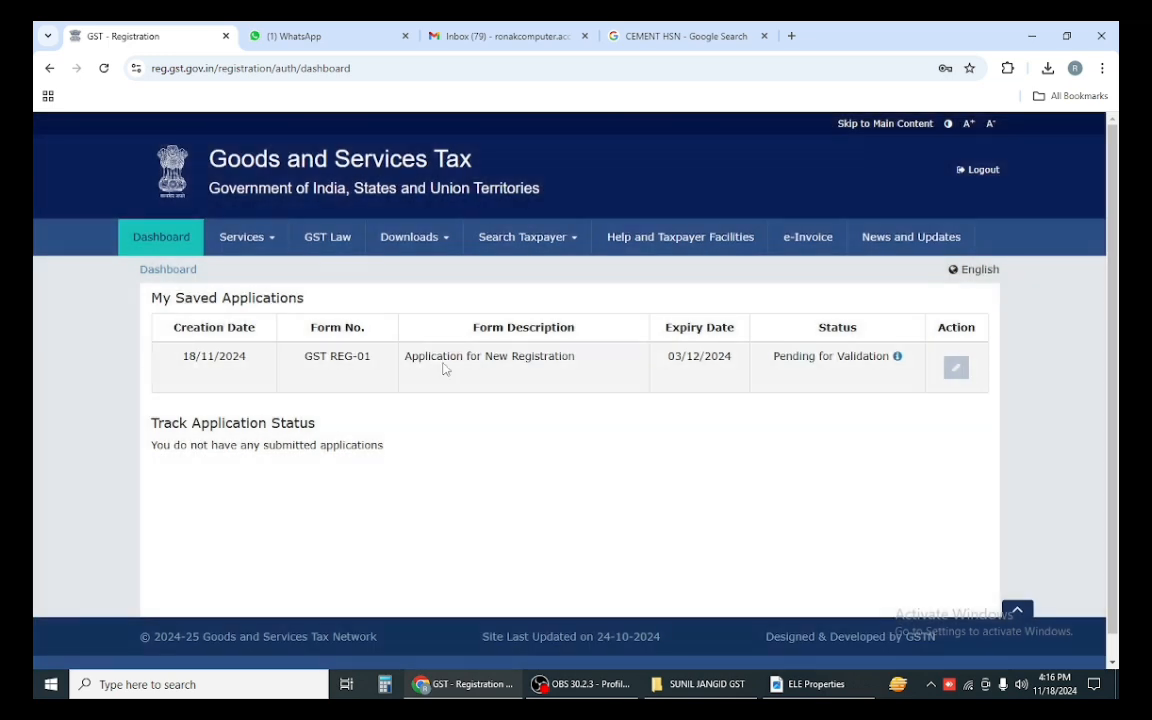
pyautogui.moveTo(398, 370); pyautogui.dragTo(525, 367)
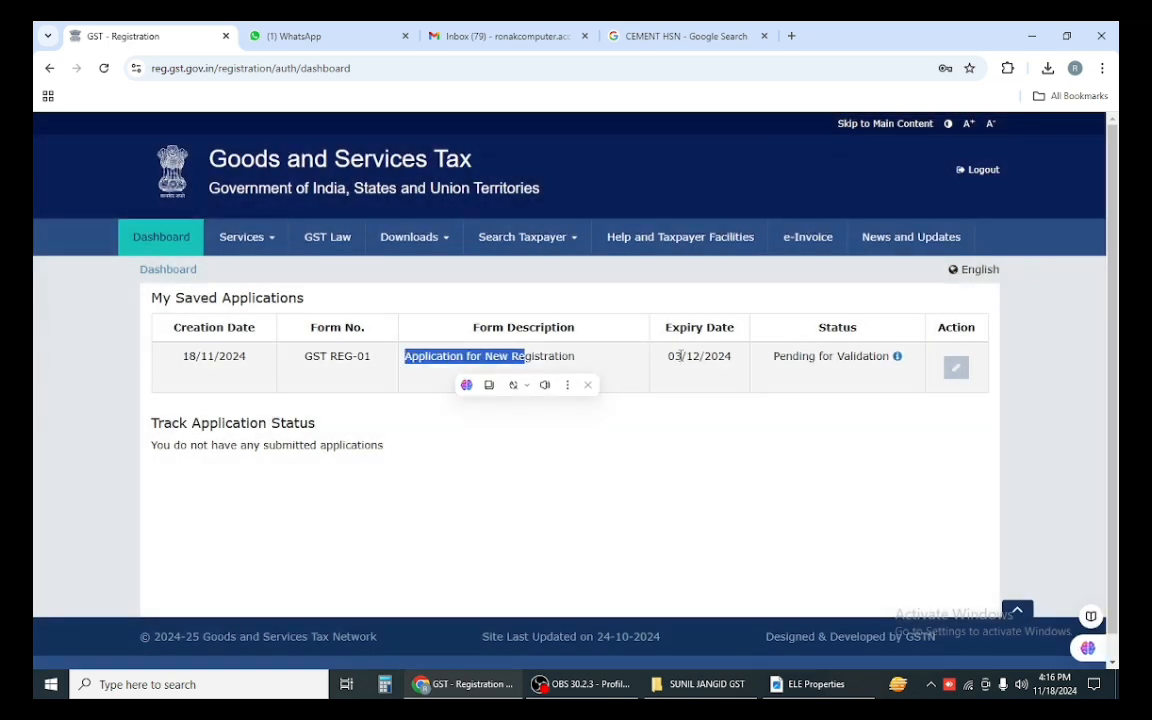
pyautogui.moveTo(677, 357); pyautogui.dragTo(733, 359)
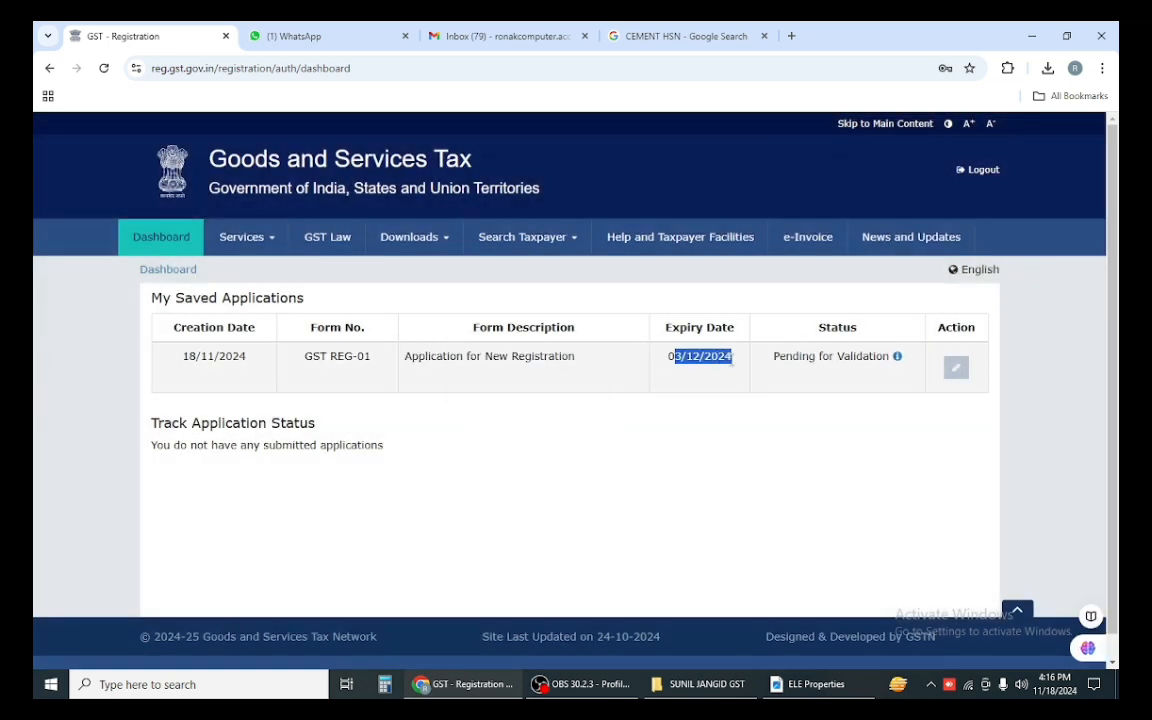
pyautogui.click(277, 249)
pyautogui.moveTo(249, 283)
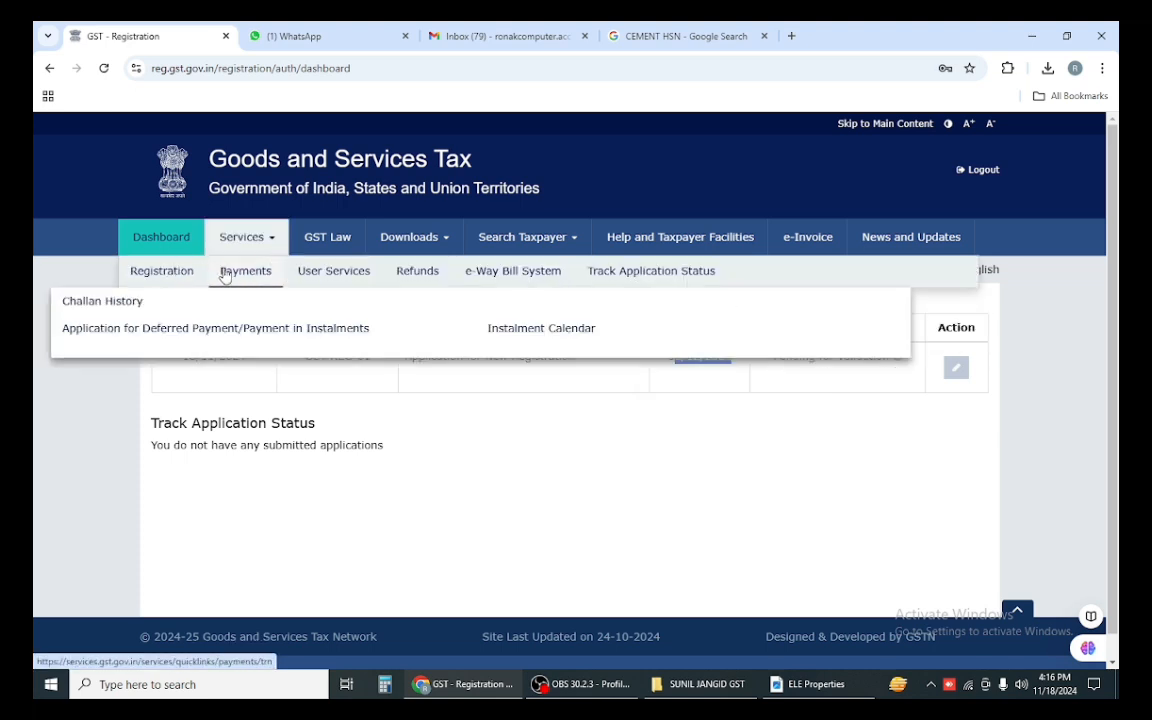
pyautogui.moveTo(308, 280)
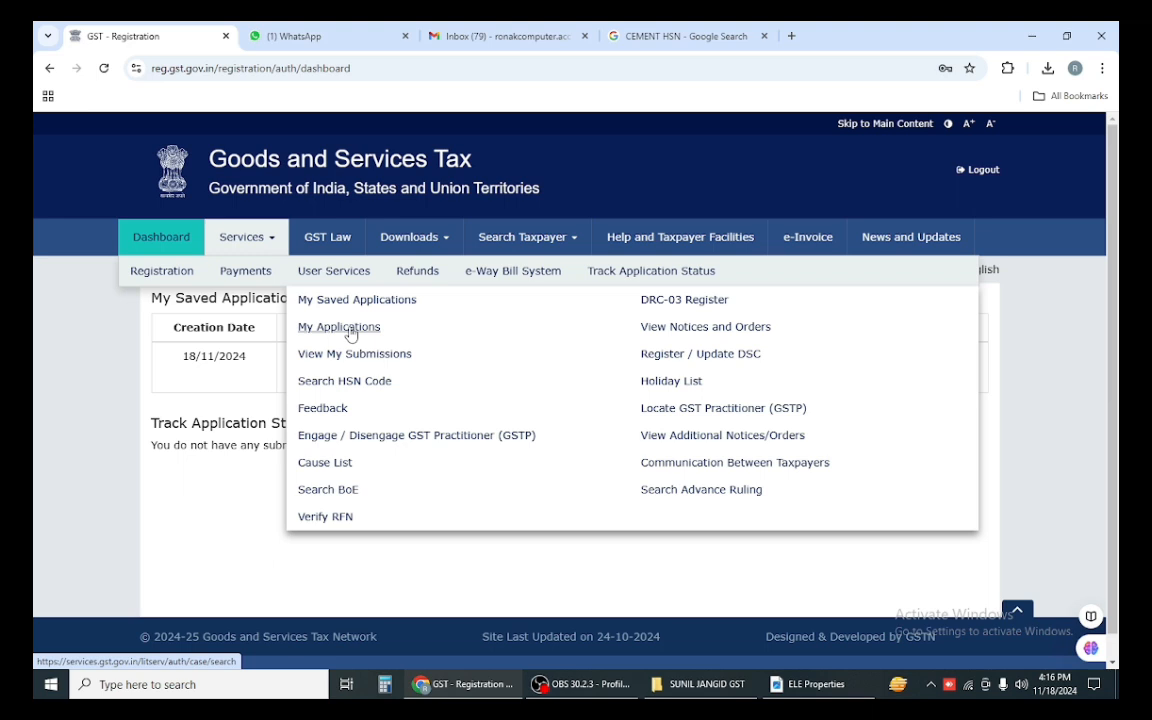
pyautogui.click(368, 304)
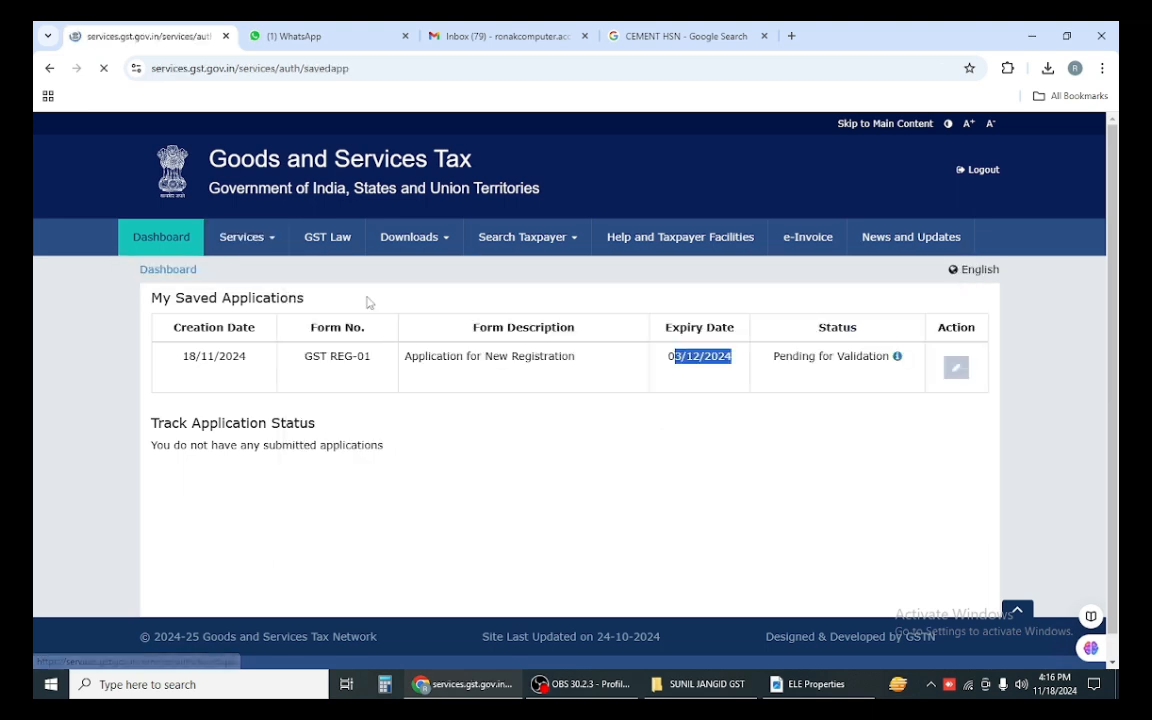